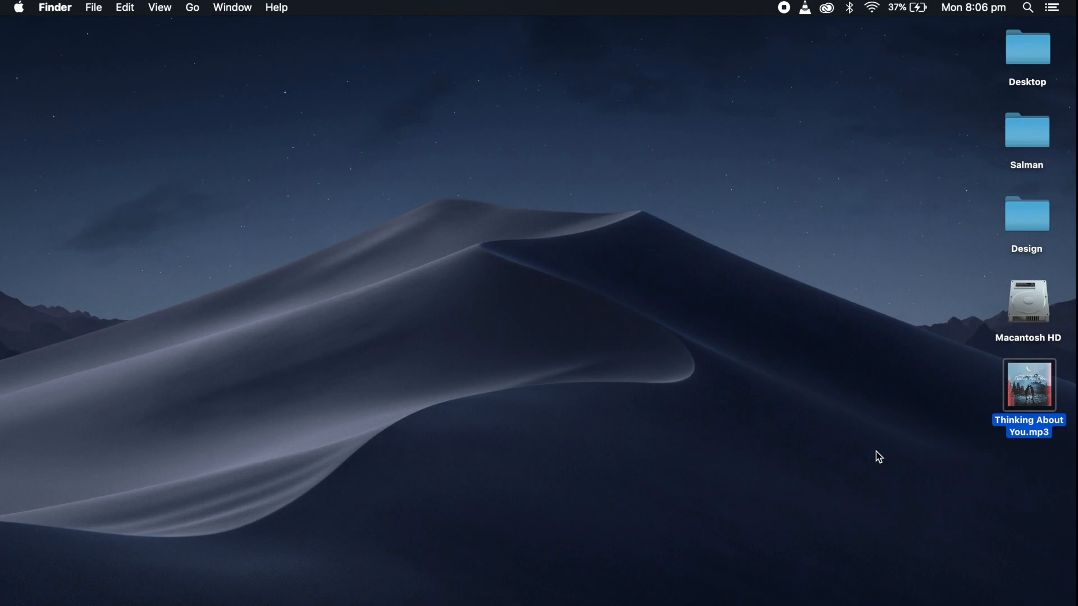
Open Google Chrome and run an image search for "romantic wallpaper 1920x1080"
click(878, 456)
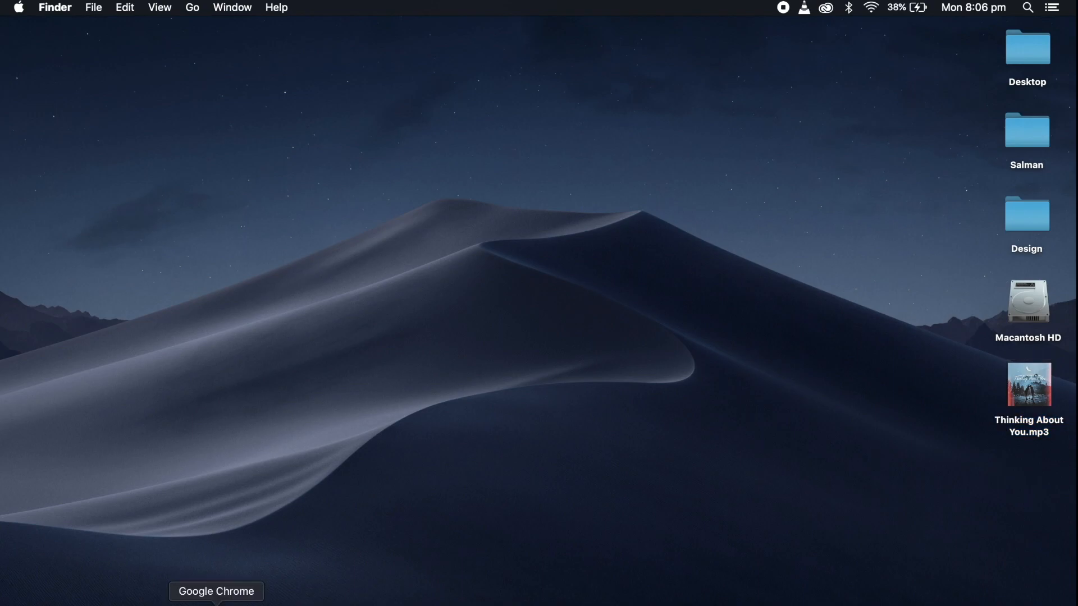
click(217, 604)
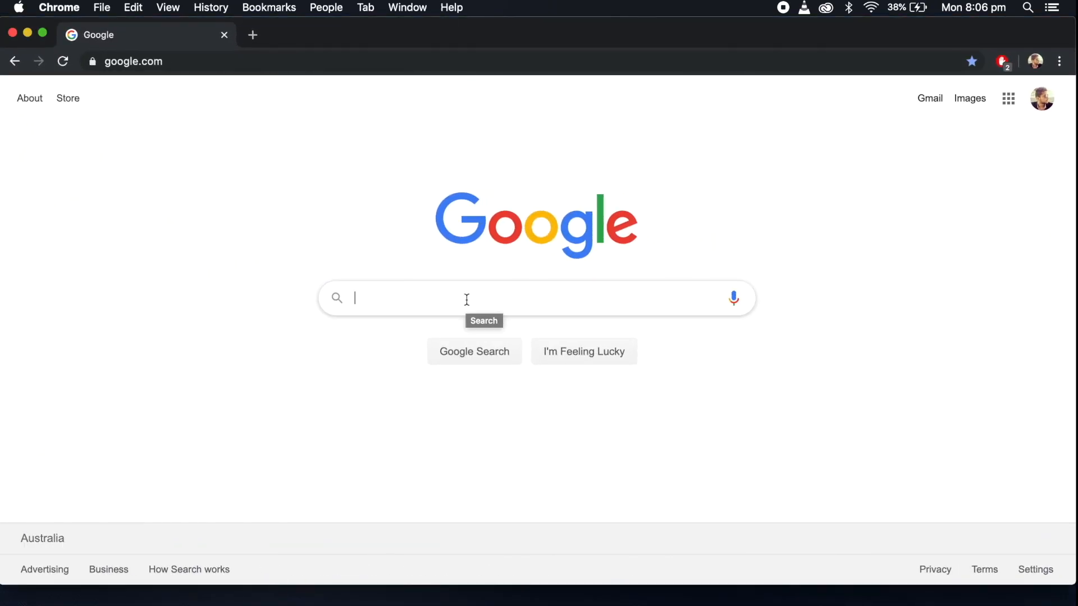
text(roman)
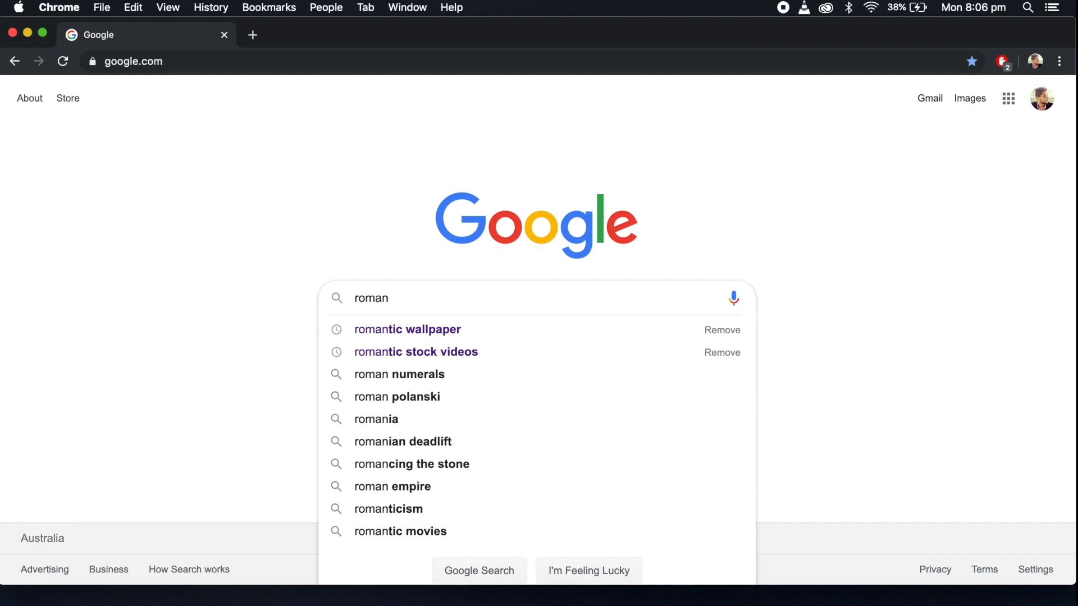
key(Down)
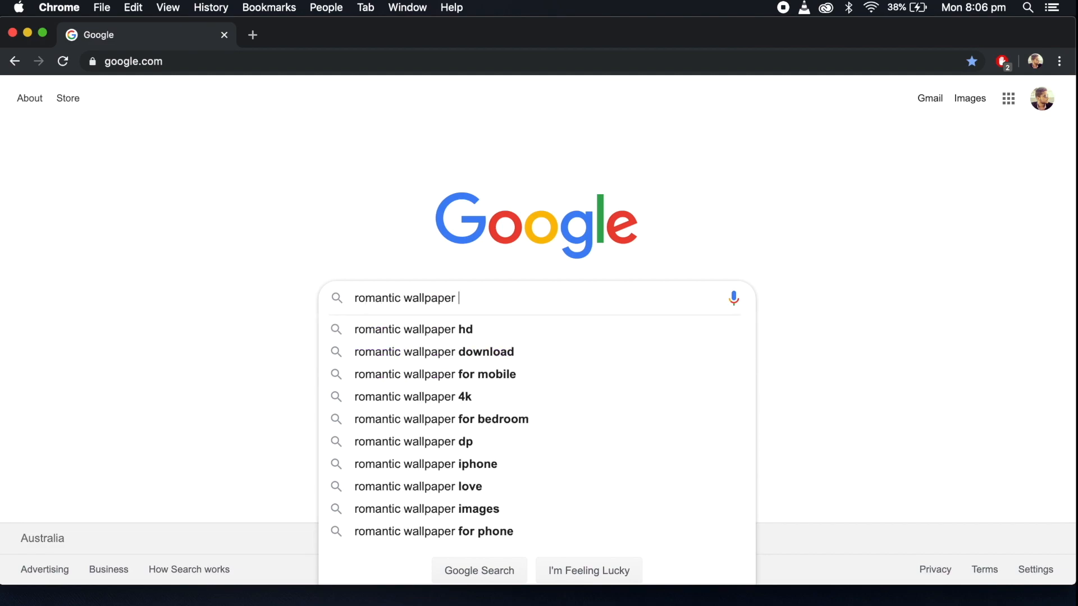
text(192)
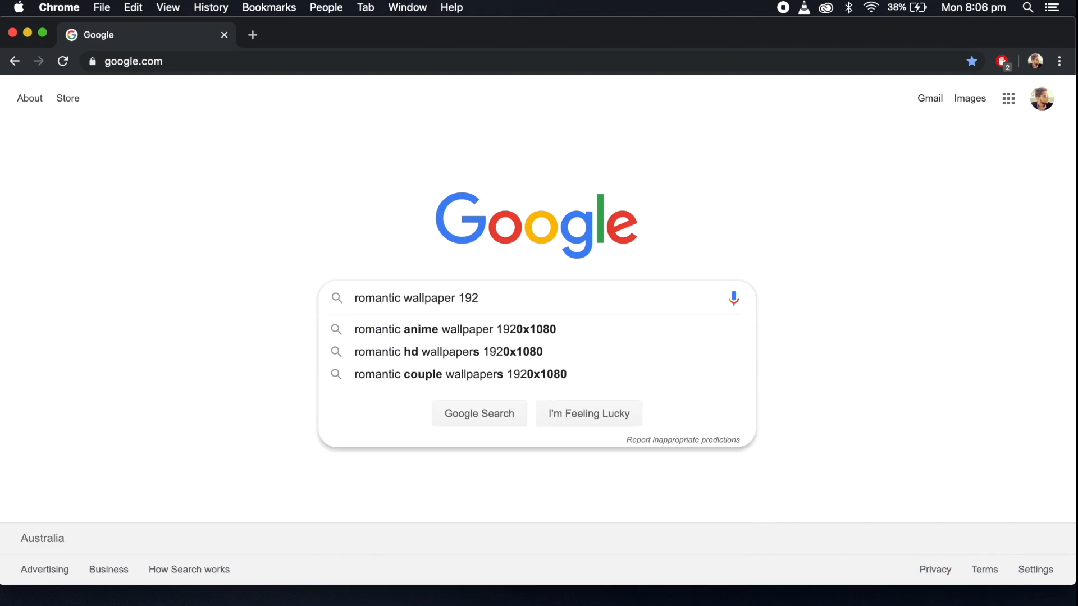
key(Down)
double_click(420, 302)
key(BackSpace)
key(Return)
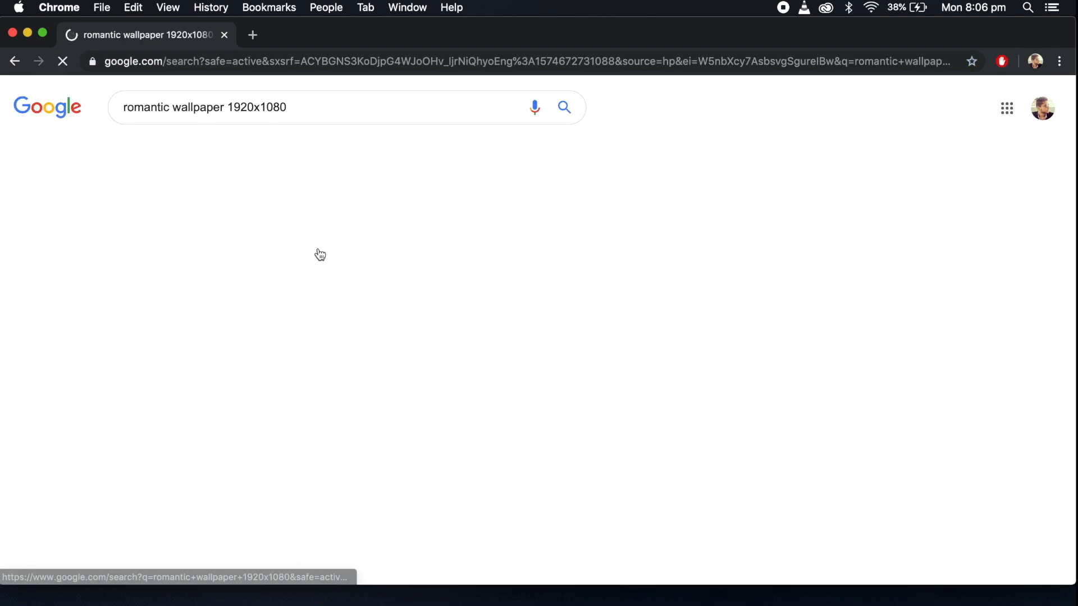
click(195, 148)
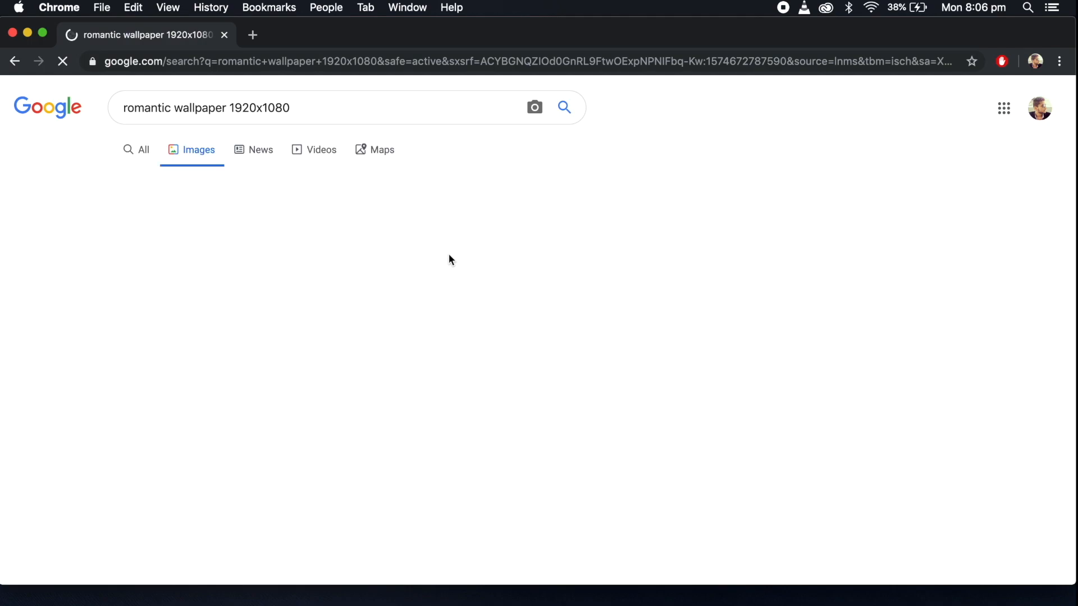
Download the children silhouettes moon wallpaper to the desktop, minimize the browser, and open the image in Preview to check it
scroll(517, 302, down, 5)
key(super+m)
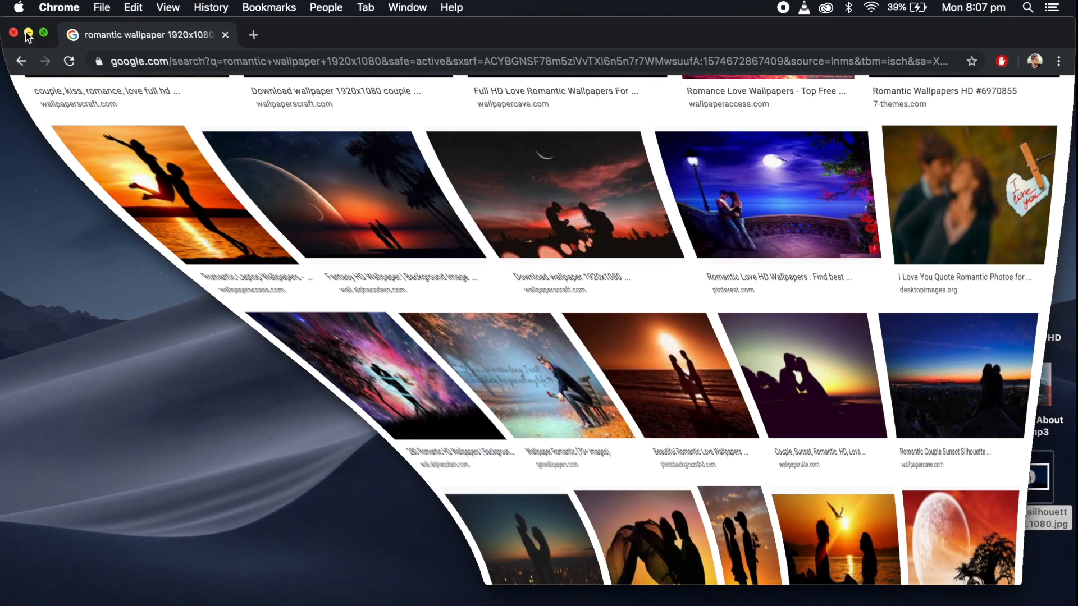
double_click(1036, 492)
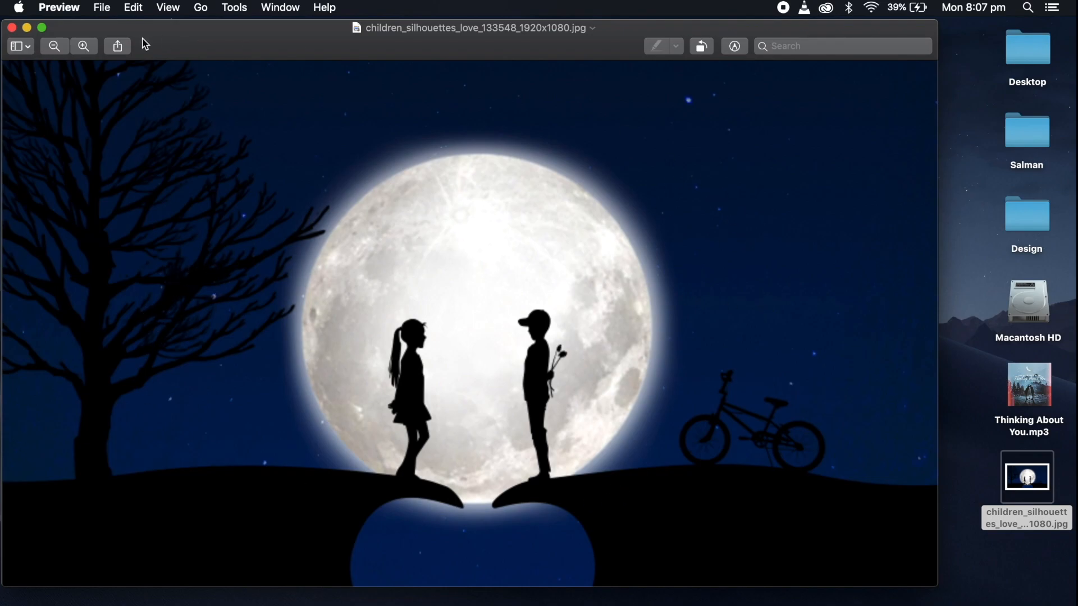
click(12, 28)
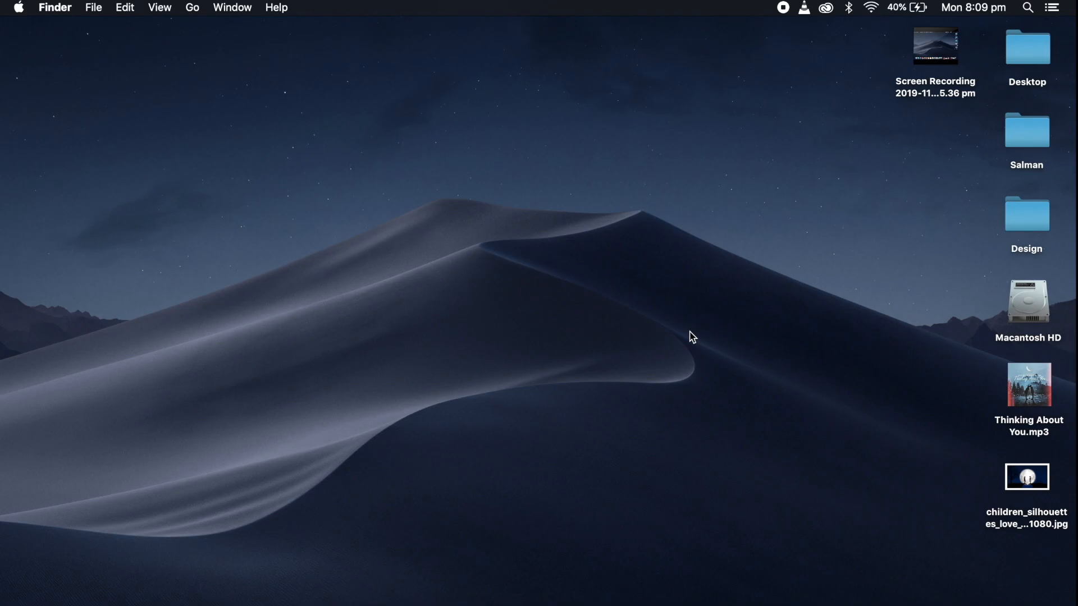
Launch Adobe After Effects CC 2019
mouse_move(1034, 390)
click(112, 599)
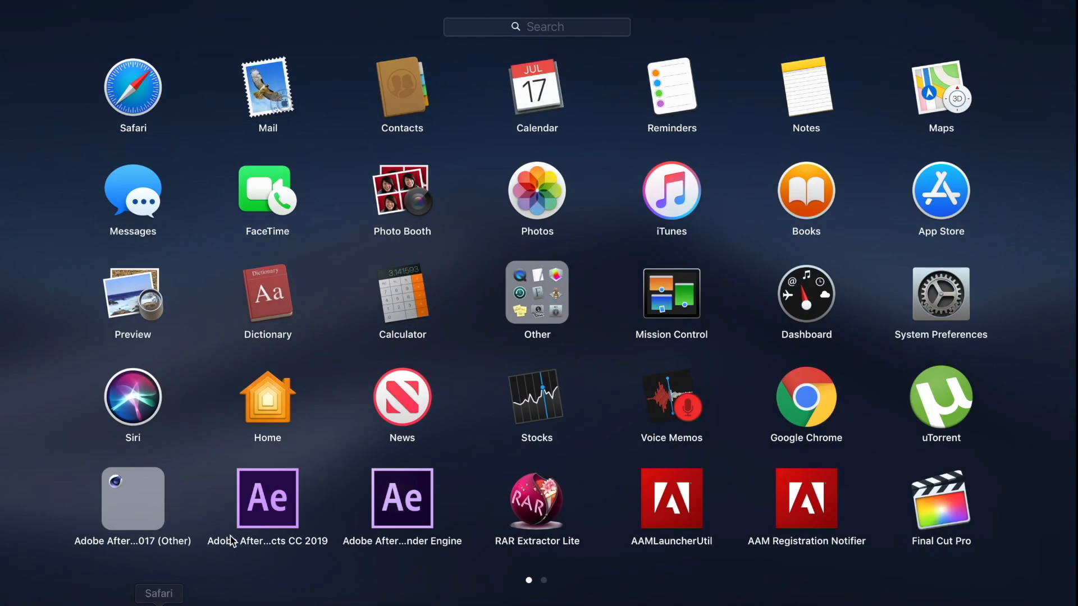
click(273, 507)
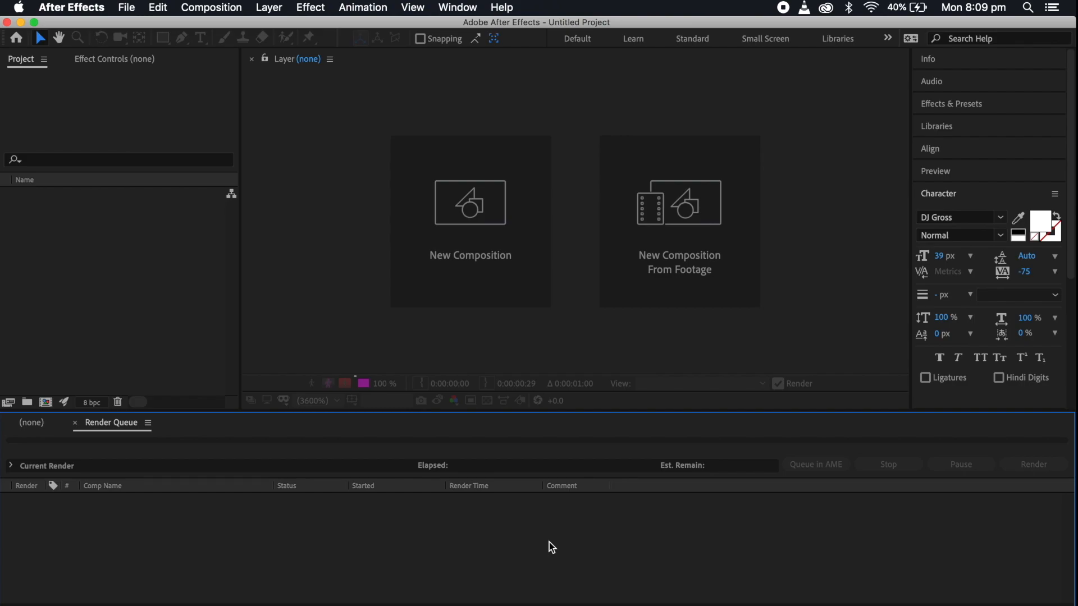
Create a 1920 x 1080 composition at 30 fps with duration 0:05:06:00, and turn off its transparency grid
click(211, 8)
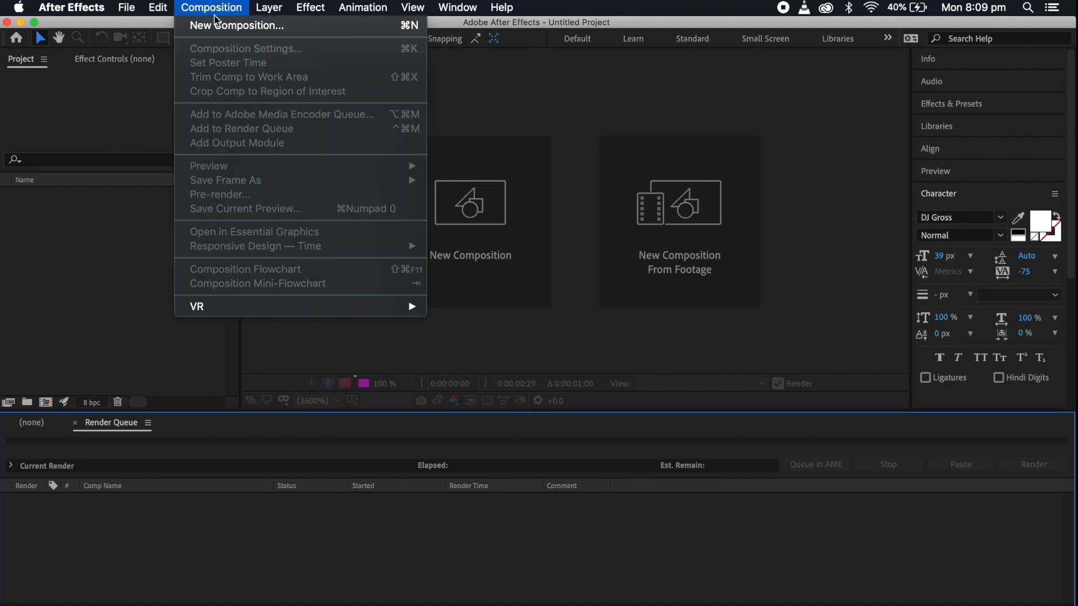
click(232, 34)
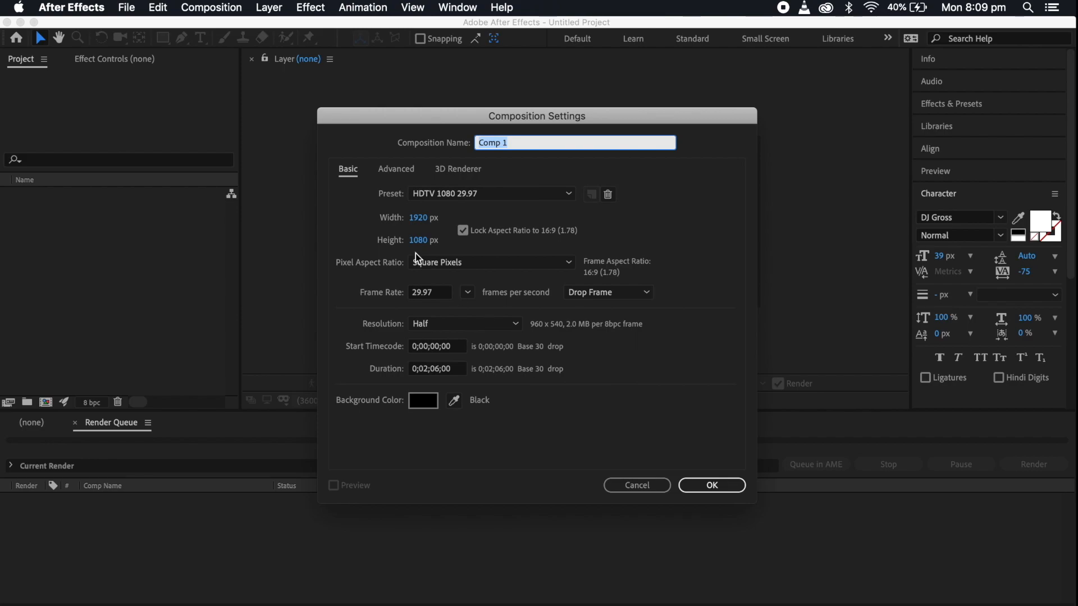
click(425, 369)
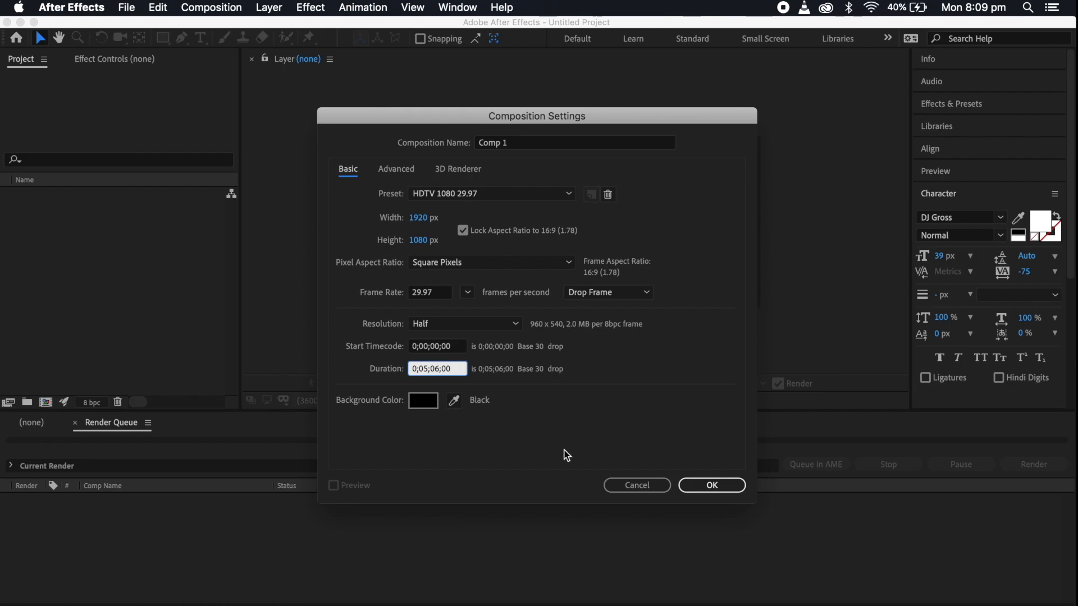
click(441, 292)
text(30)
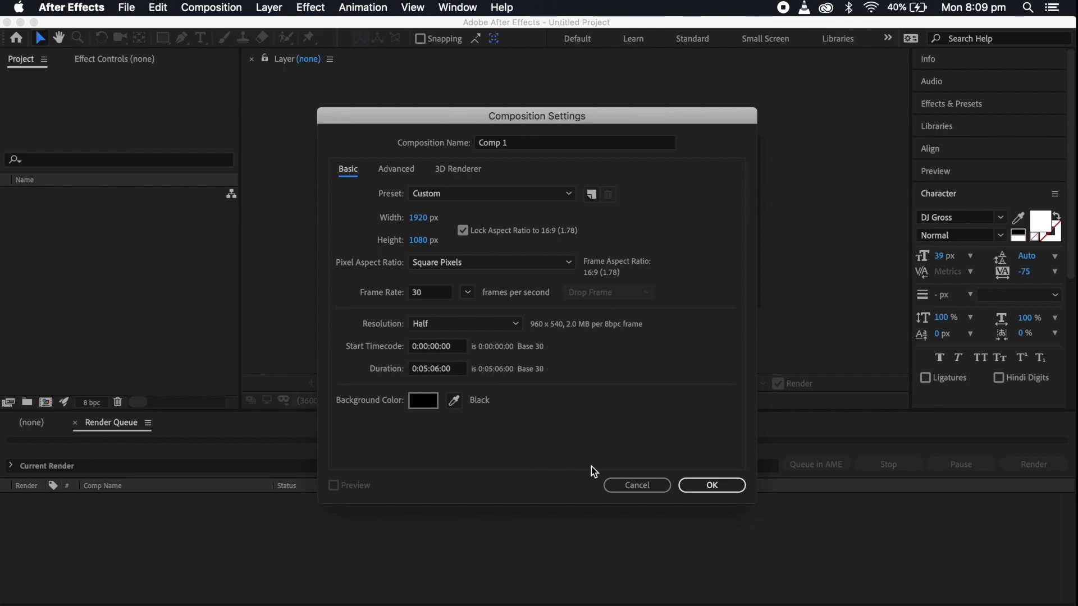
click(710, 484)
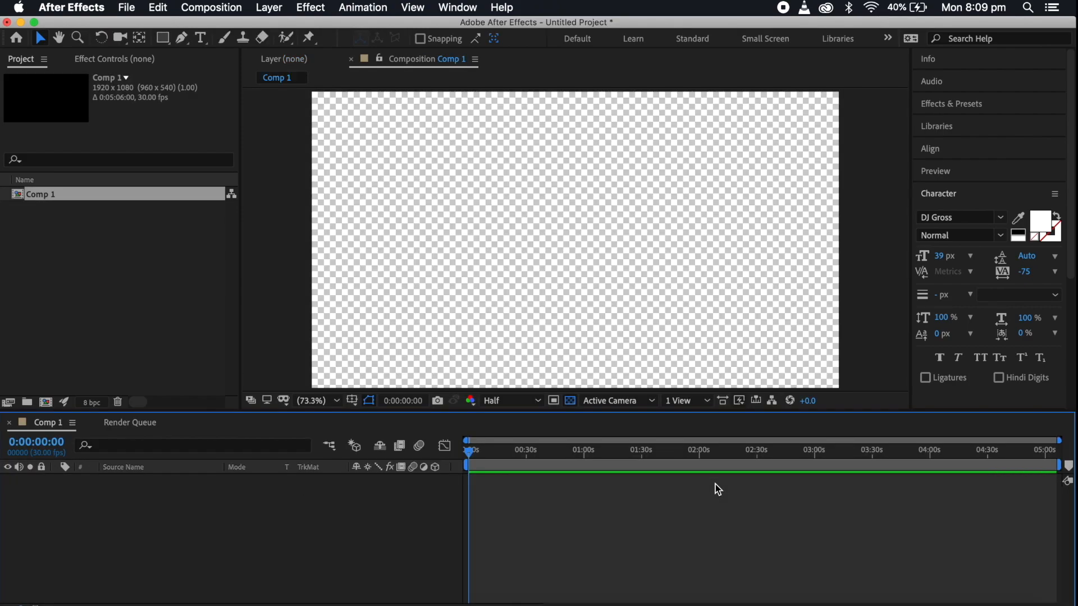
click(571, 400)
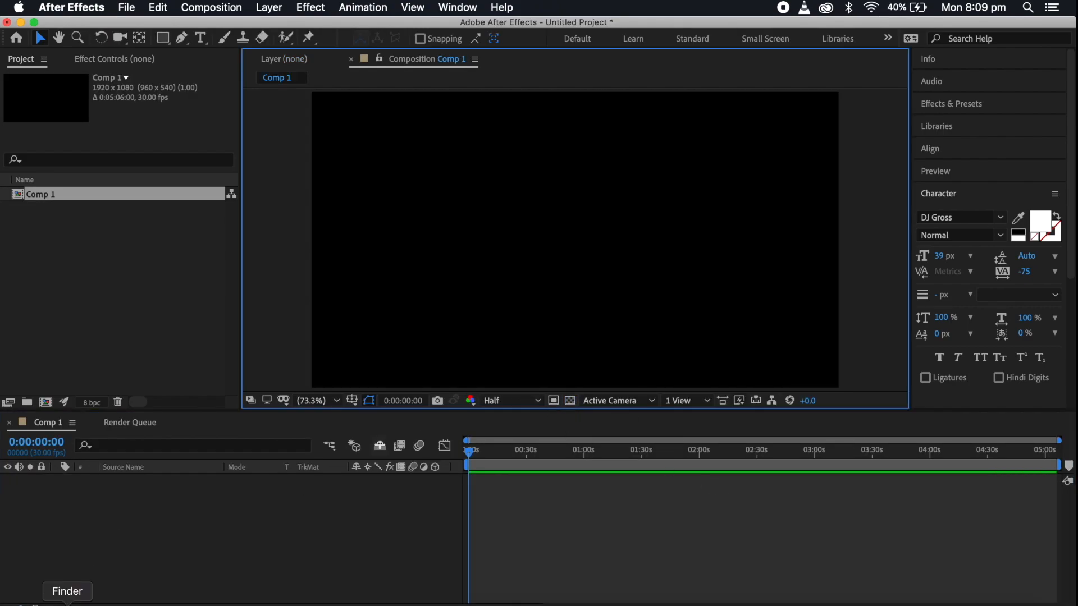
Import the children silhouettes wallpaper and Thinking About You.mp3 from the Desktop folder into the project
click(68, 604)
click(503, 225)
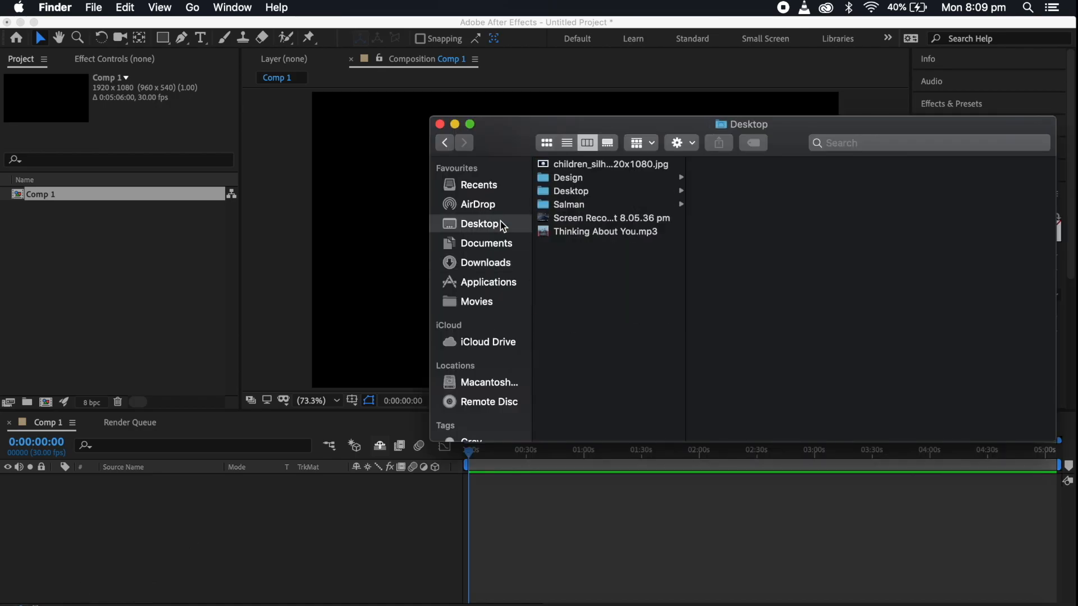
click(610, 217)
click(598, 232)
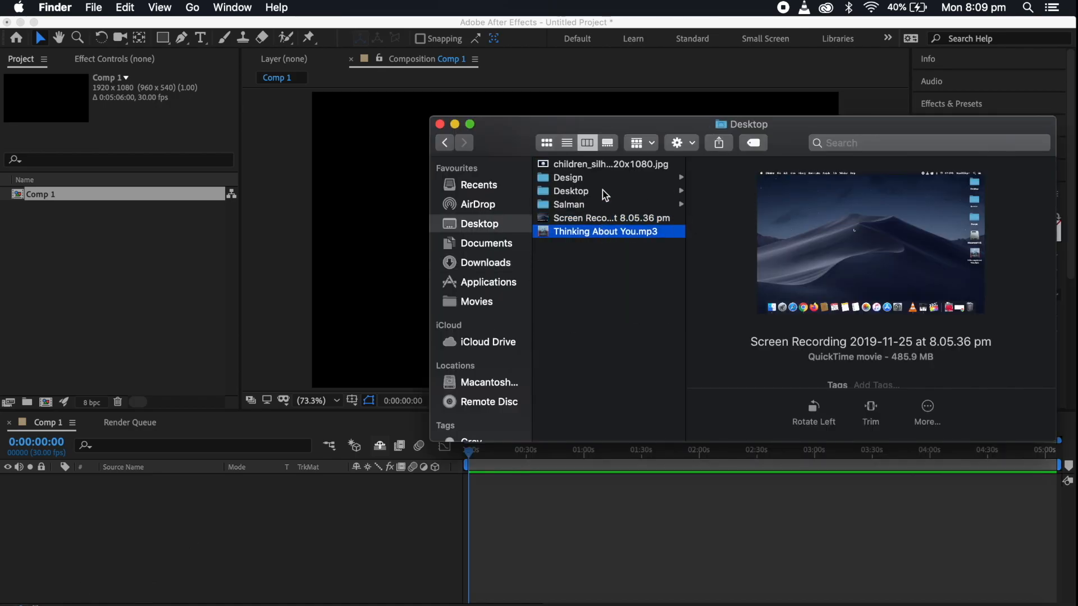
super+click(579, 163)
drag(584, 162, 150, 317)
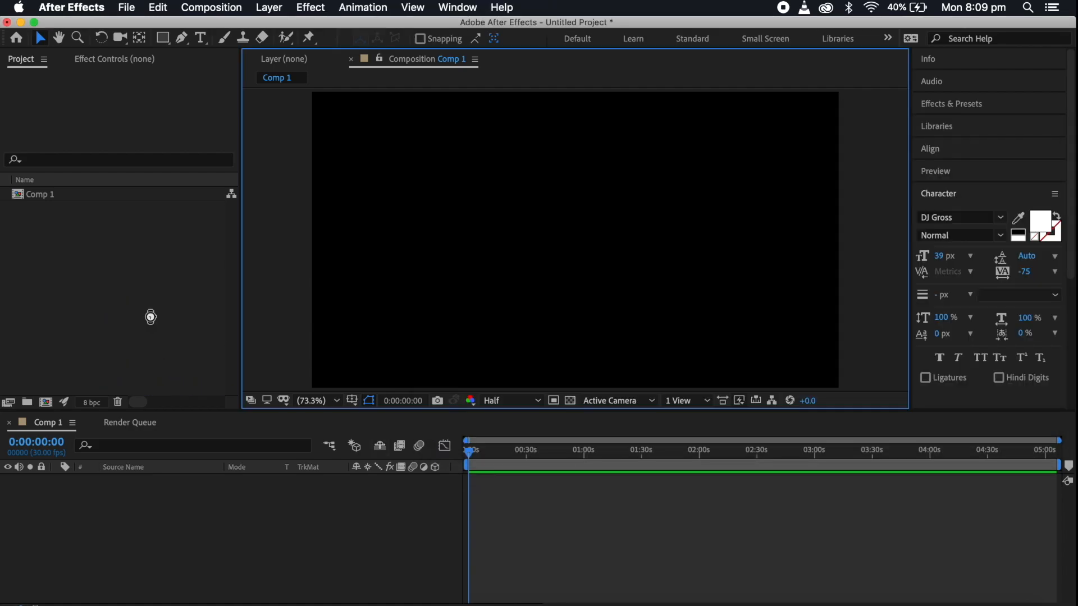
click(301, 529)
click(122, 231)
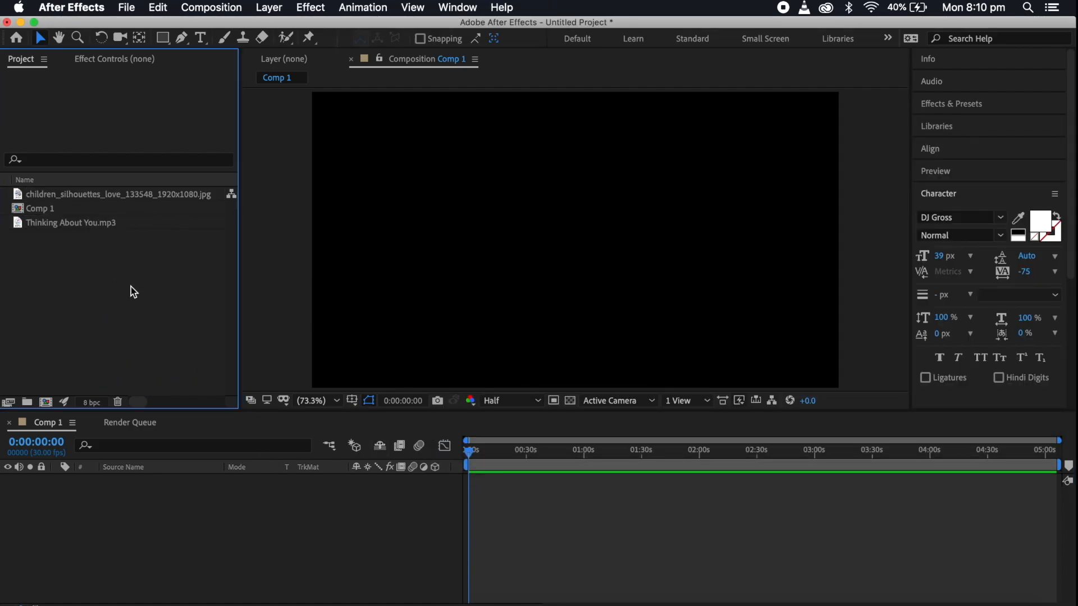
Add the wallpaper and Thinking About You.mp3 to the Comp 1 timeline, the song below the image, and select the image layer
click(91, 193)
drag(91, 193, 197, 517)
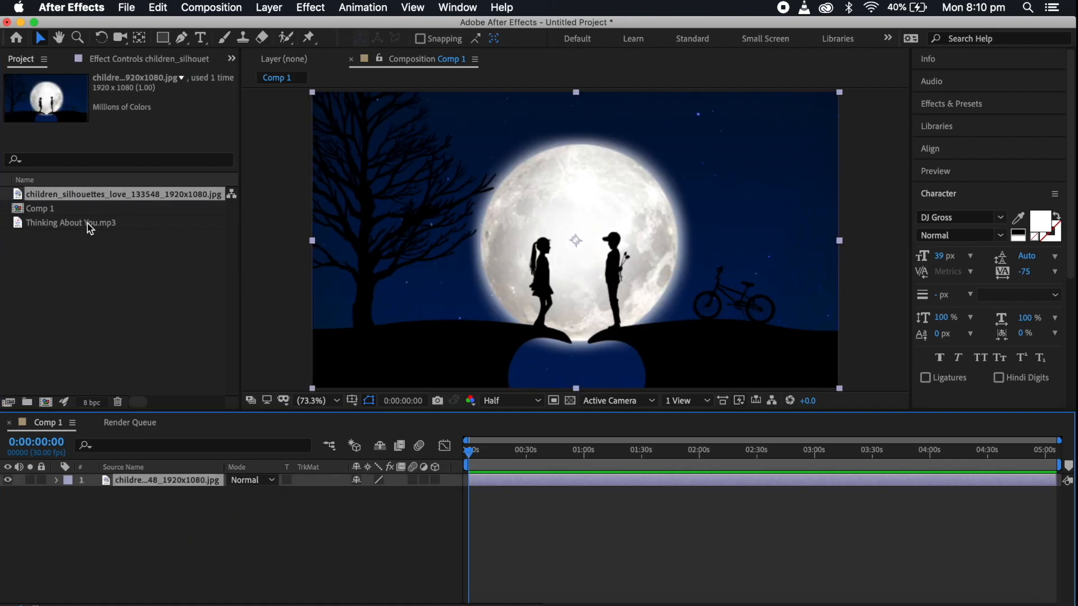
click(86, 223)
drag(86, 223, 185, 527)
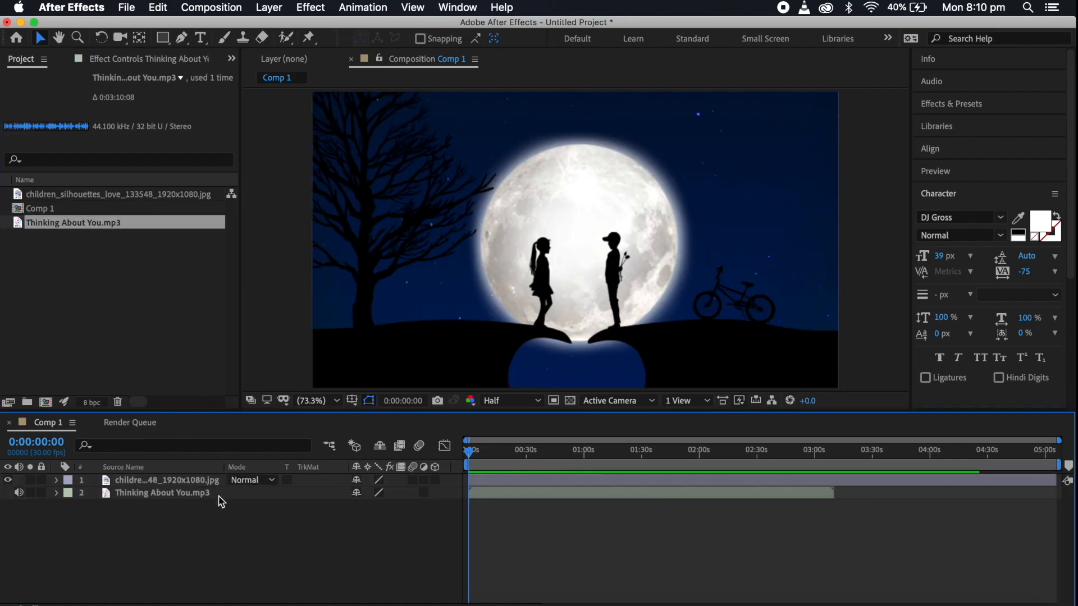
click(173, 479)
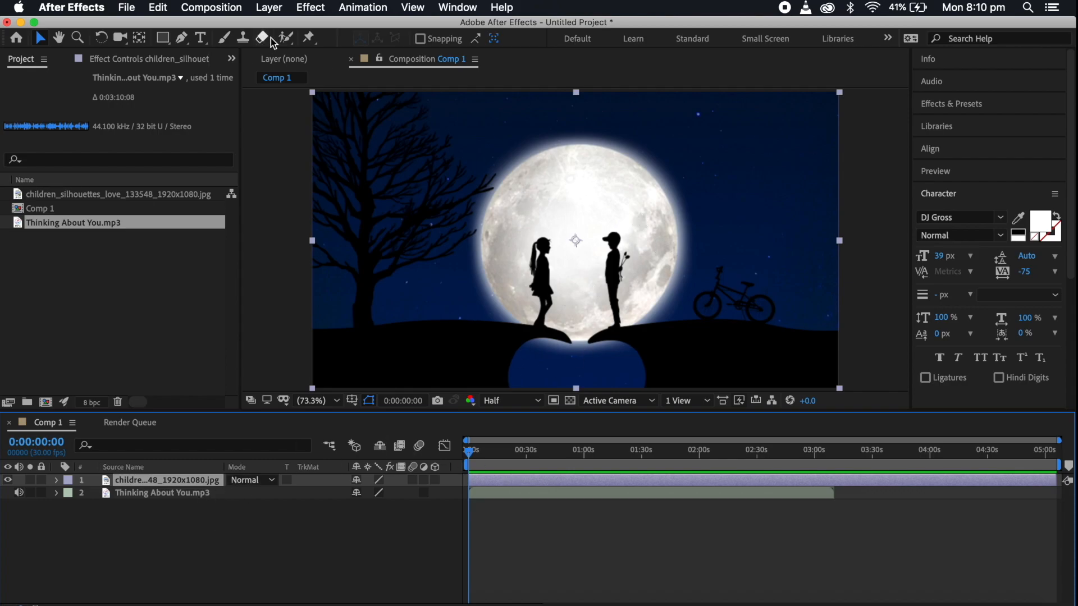
click(310, 7)
mouse_move(405, 236)
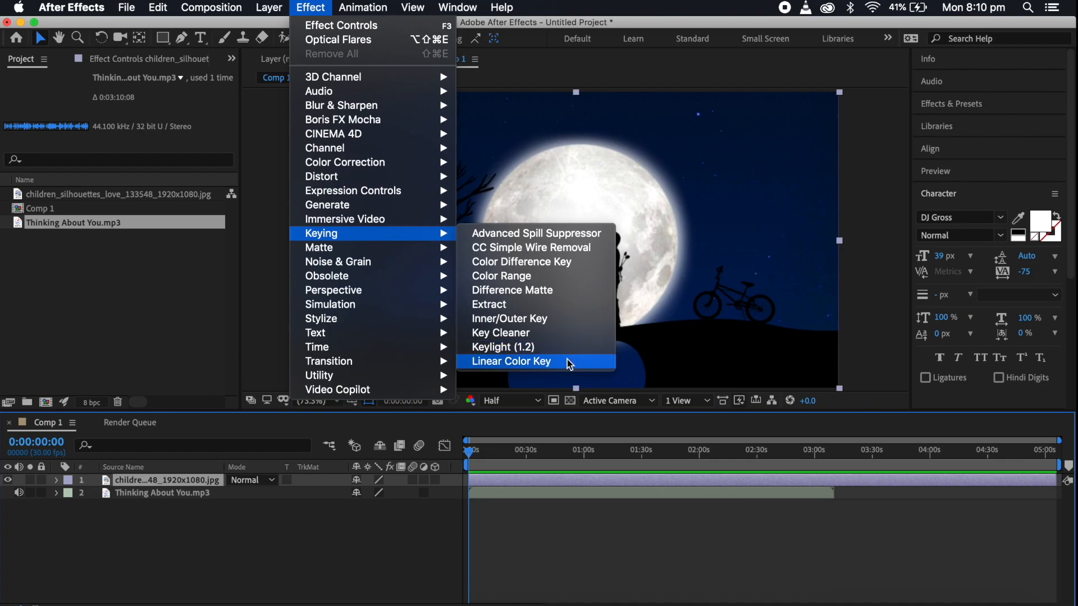
click(362, 540)
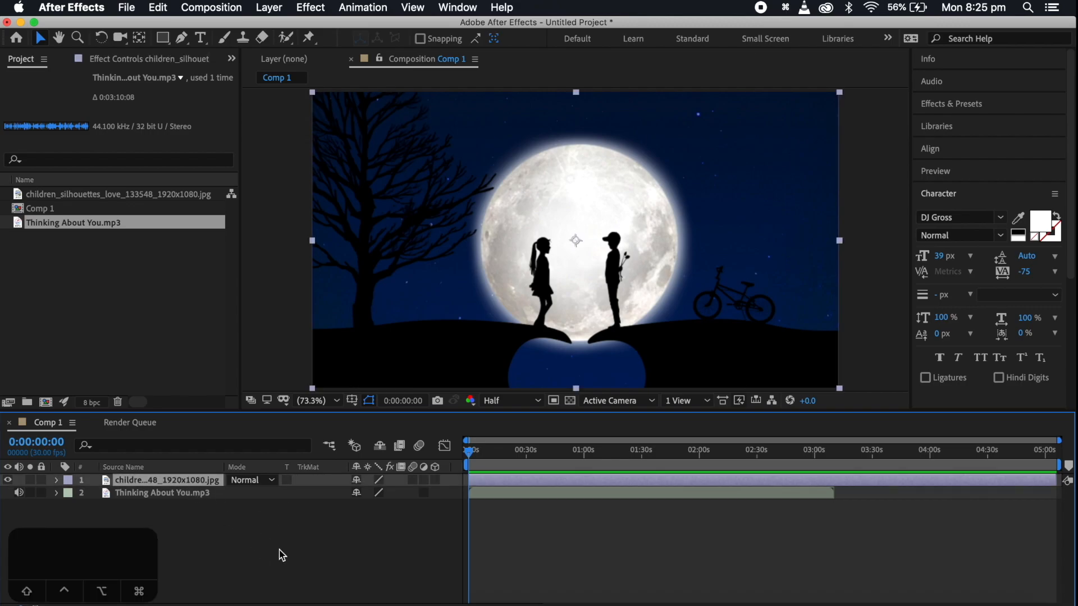
Duplicate the image layer and hide the lower copy
key(super)
key(super+d)
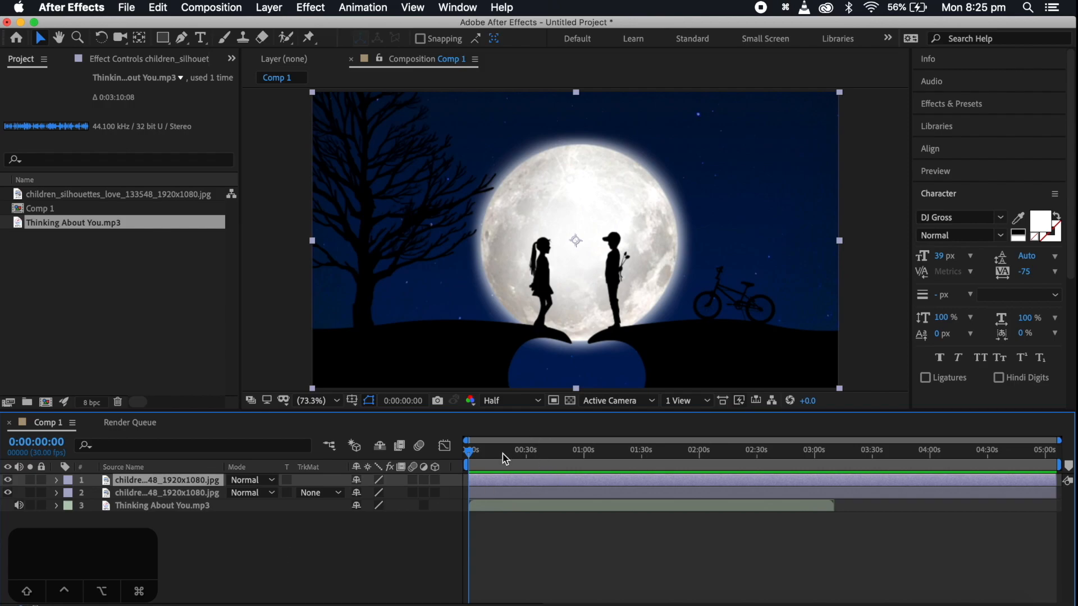
click(9, 492)
Apply the Linear Color Key effect to the top image layer, sampling the dark blue sky as the key color
click(318, 10)
mouse_move(381, 235)
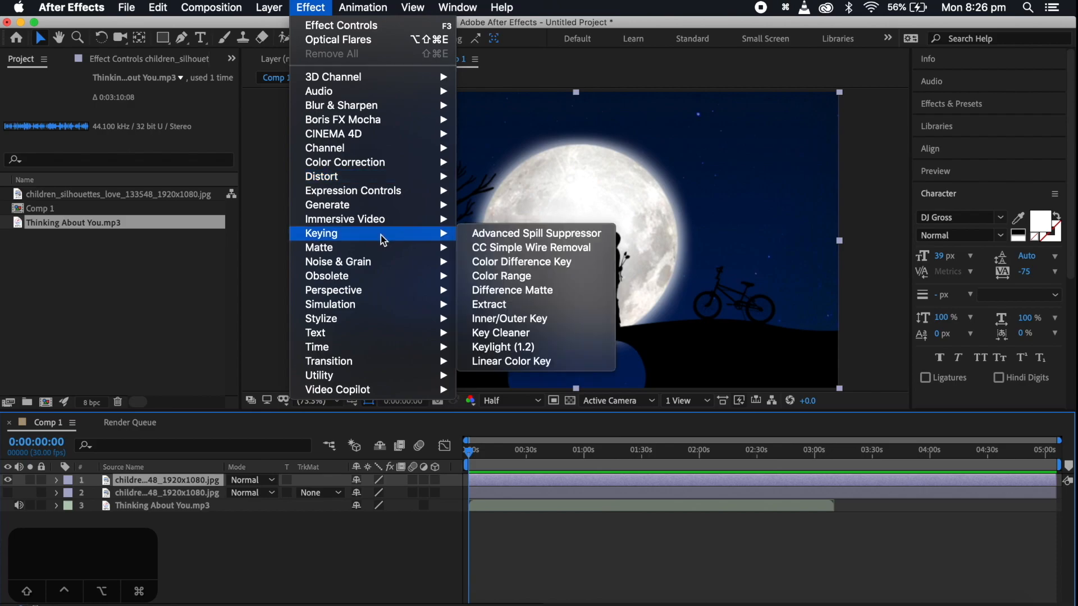
click(565, 361)
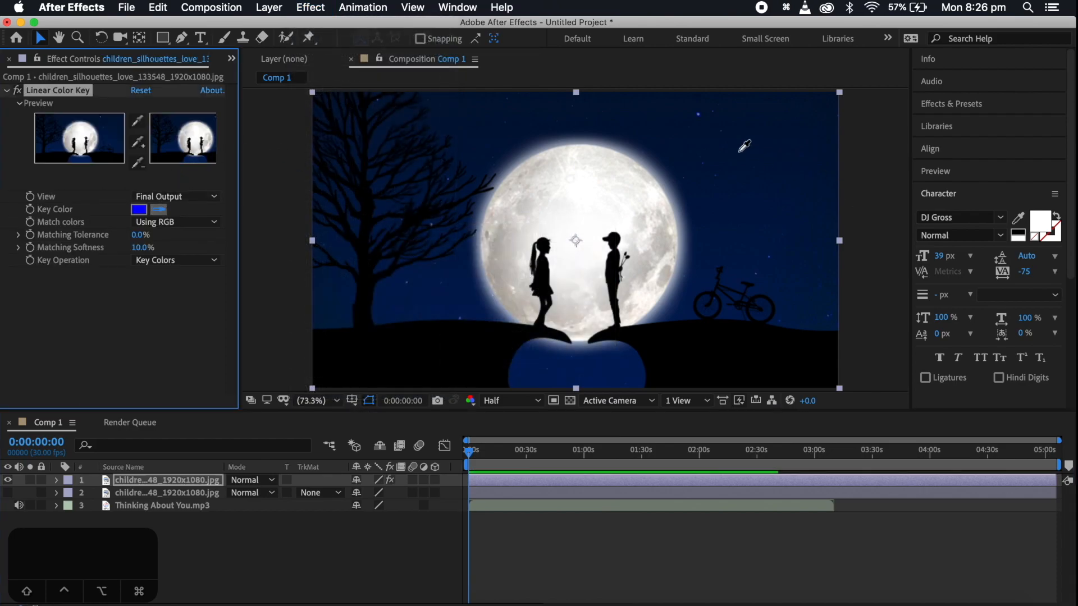
click(684, 166)
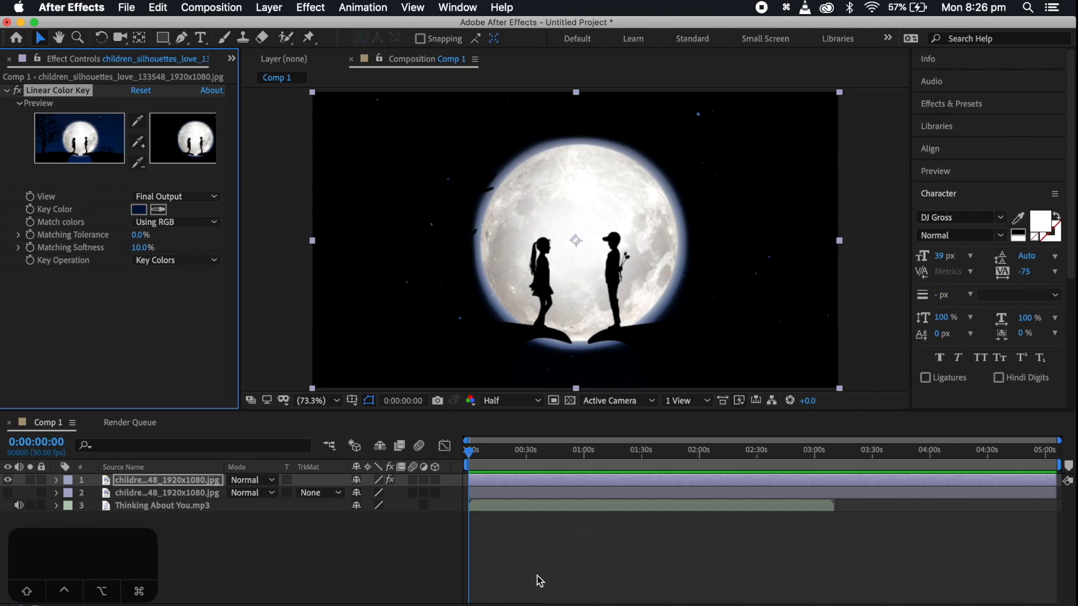
Show the transparency grid, set the Linear Color Key's Matching Softness to 3.0%, and collapse the effect's settings
click(570, 401)
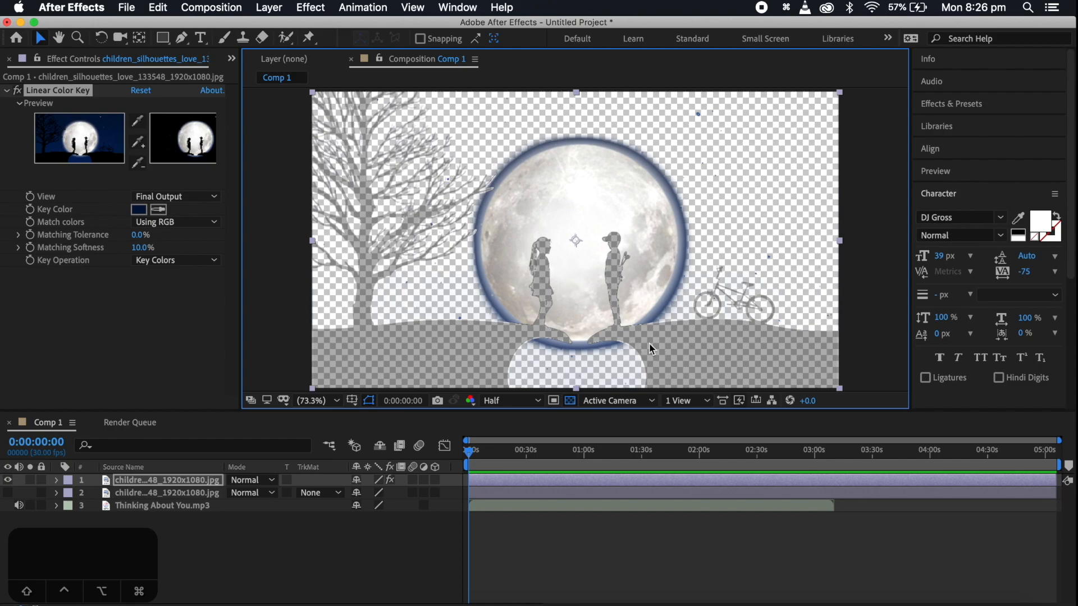
mouse_move(135, 235)
mouse_down()
mouse_move(148, 235)
mouse_move(133, 247)
mouse_up()
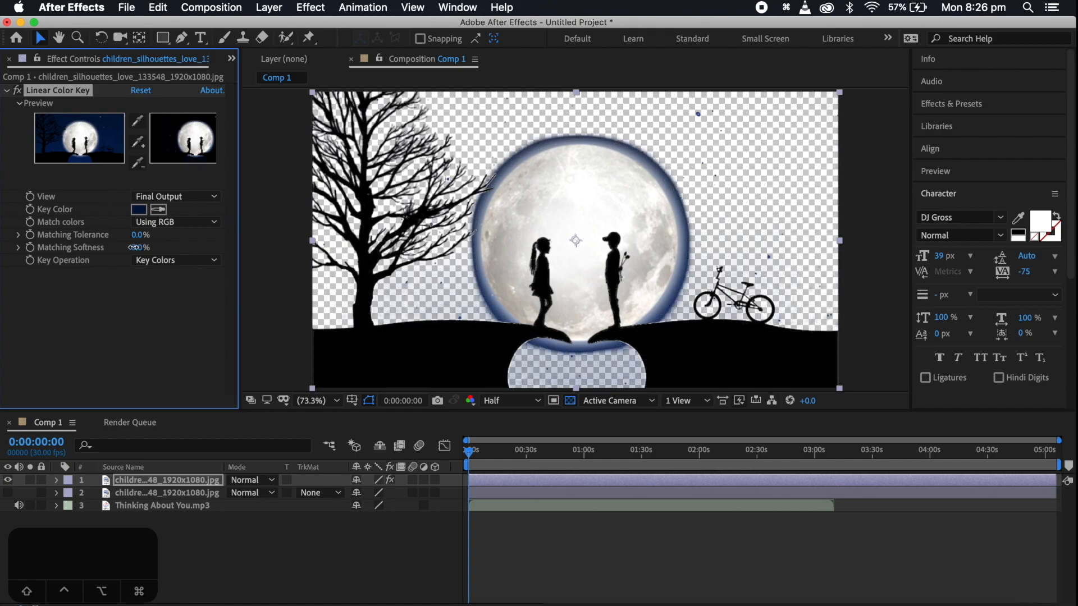
click(7, 90)
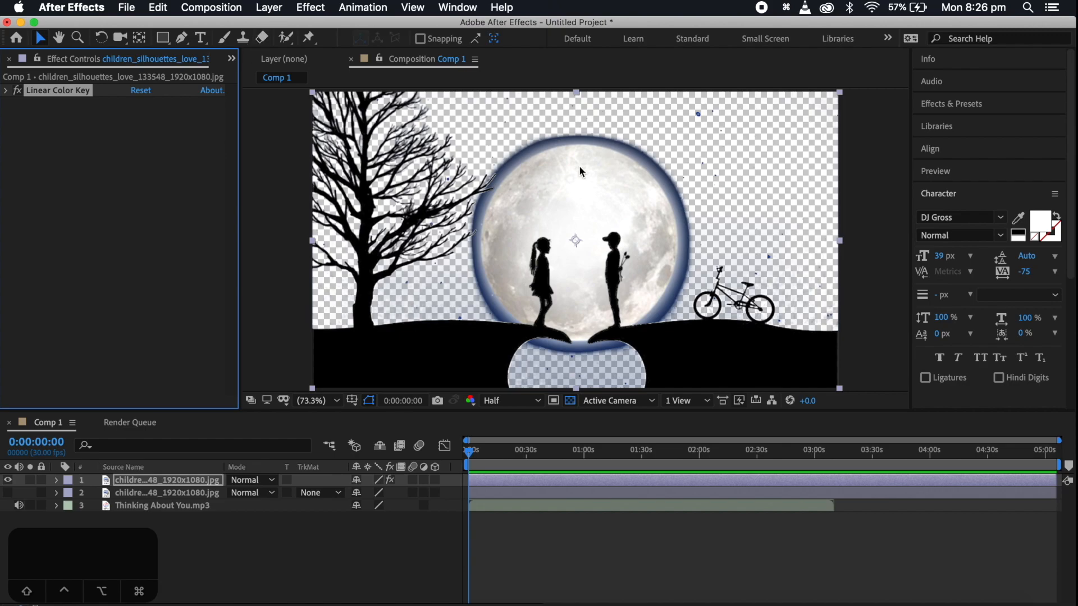
Add a second Linear Color Key to the top image layer, sample the moon's light color and adjust its Matching Softness
click(311, 11)
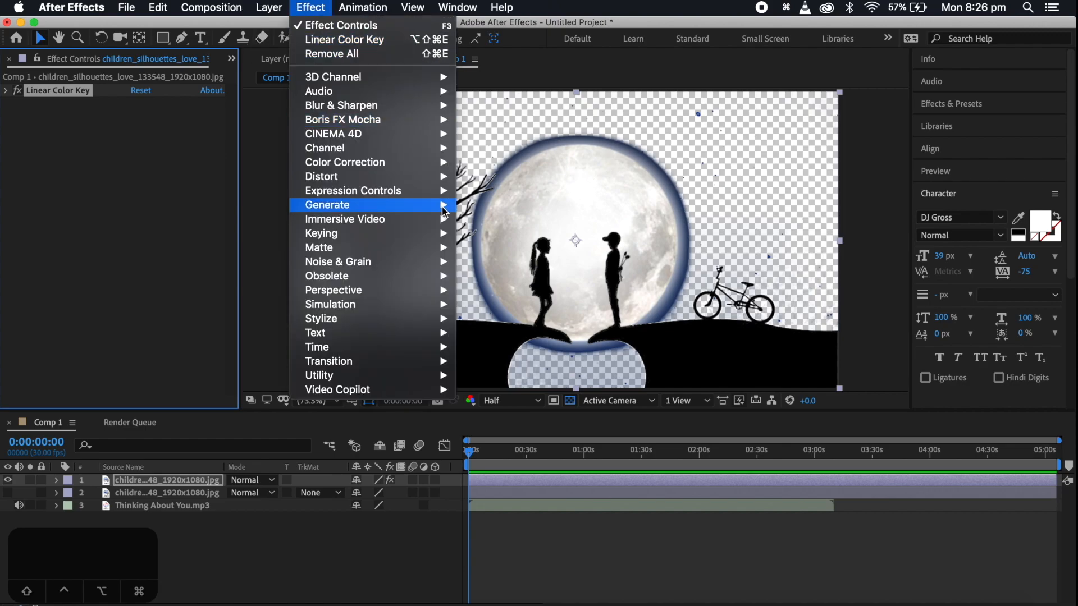
mouse_move(418, 233)
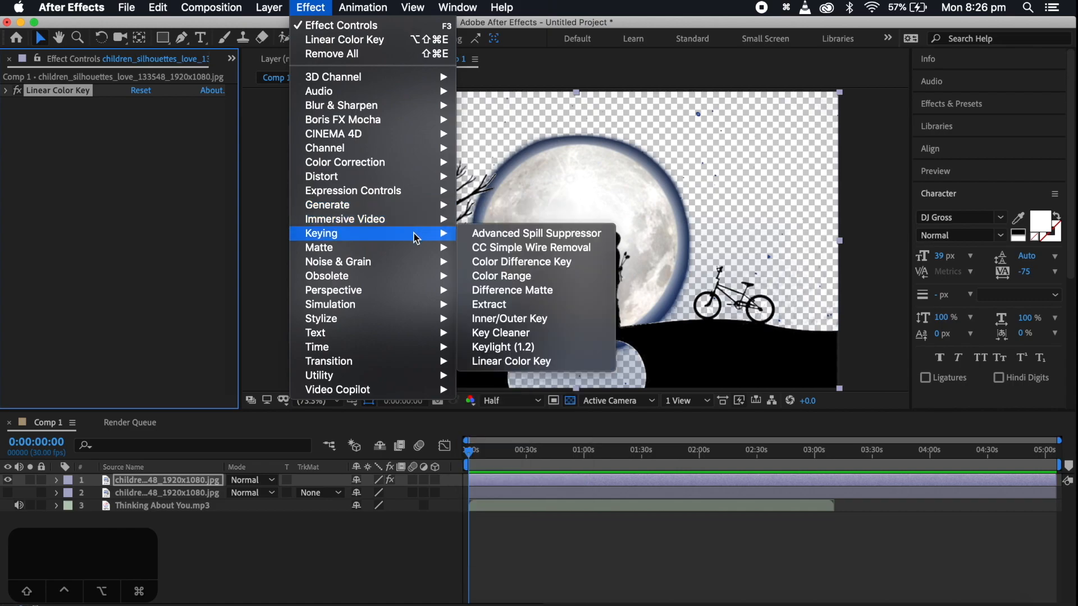
click(558, 361)
click(159, 222)
click(608, 188)
drag(139, 261, 198, 250)
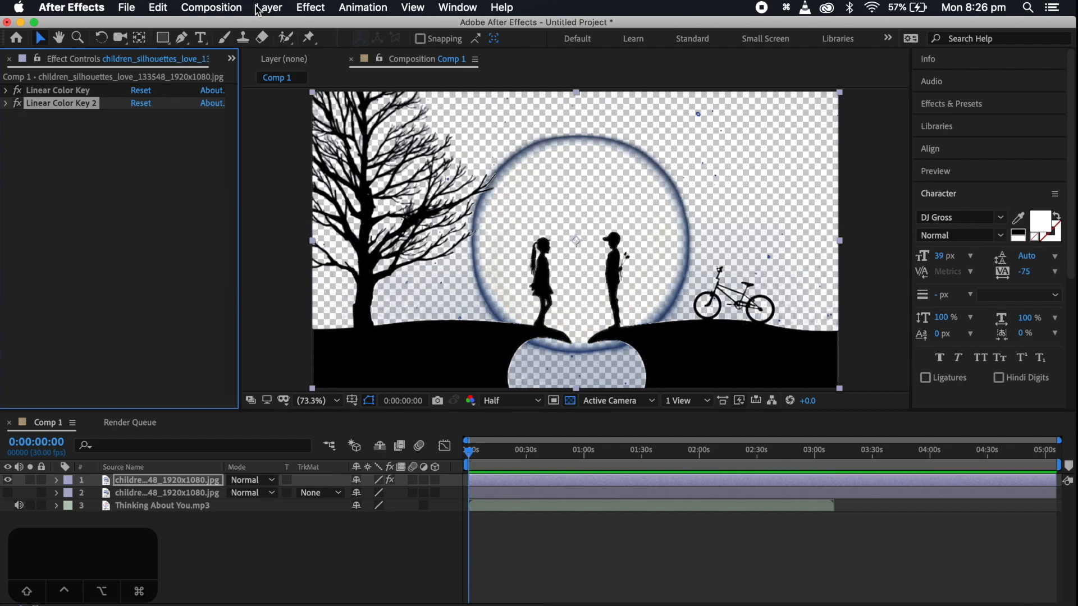
Add a third Linear Color Key sampling the blue ring around the moon and set its Matching Tolerance to 2.0%
click(266, 7)
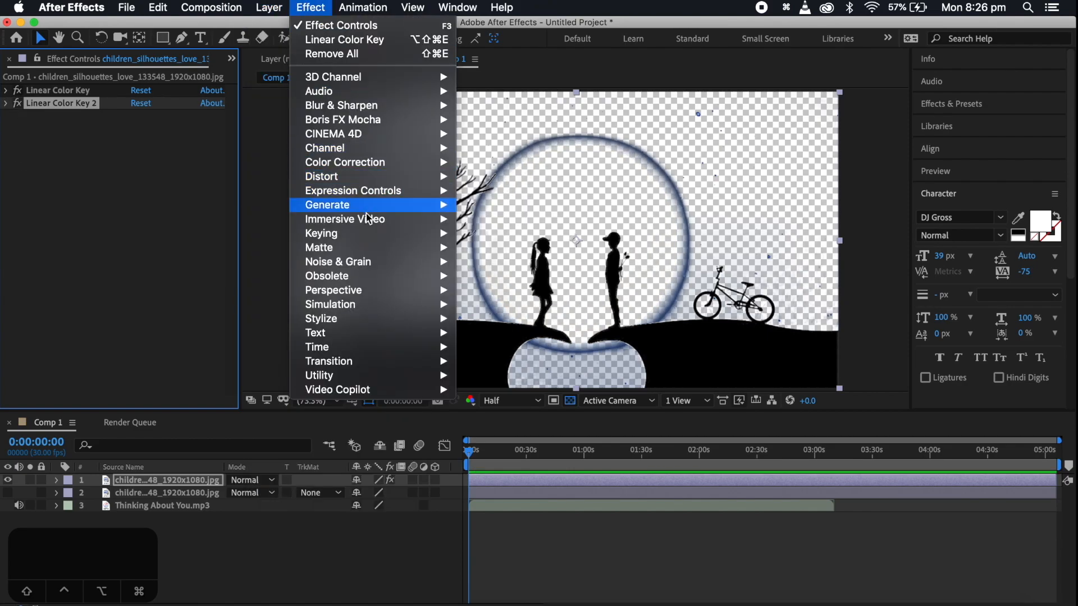
mouse_move(388, 233)
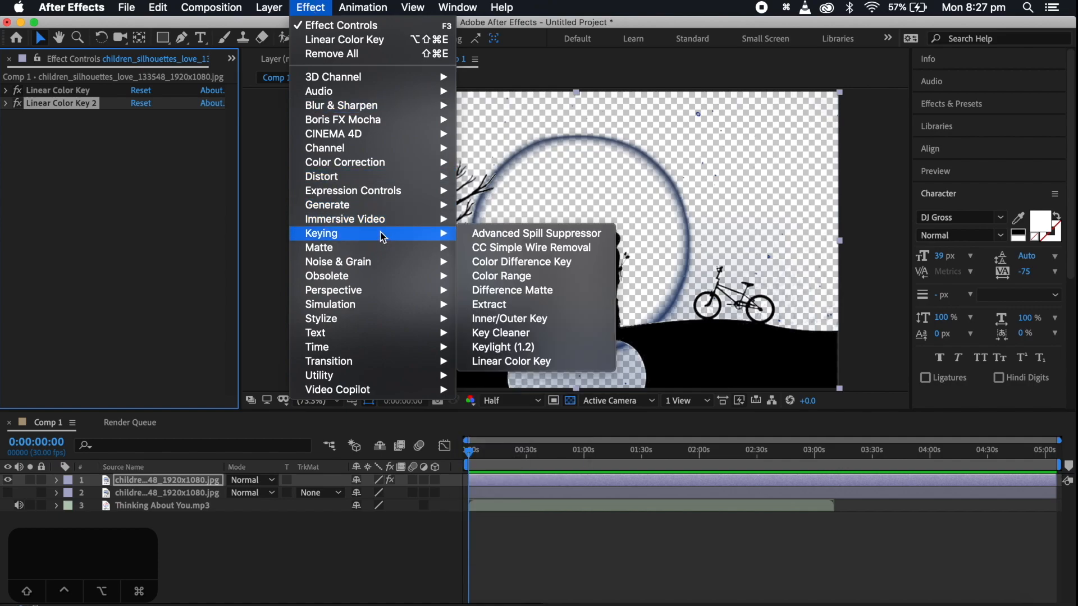
click(570, 364)
click(161, 235)
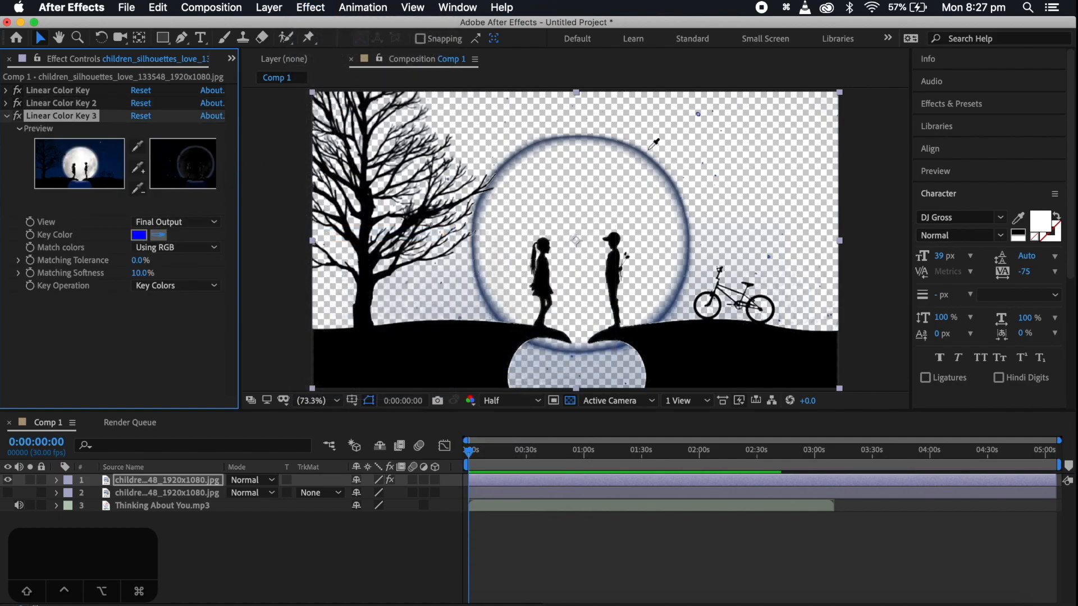
click(621, 140)
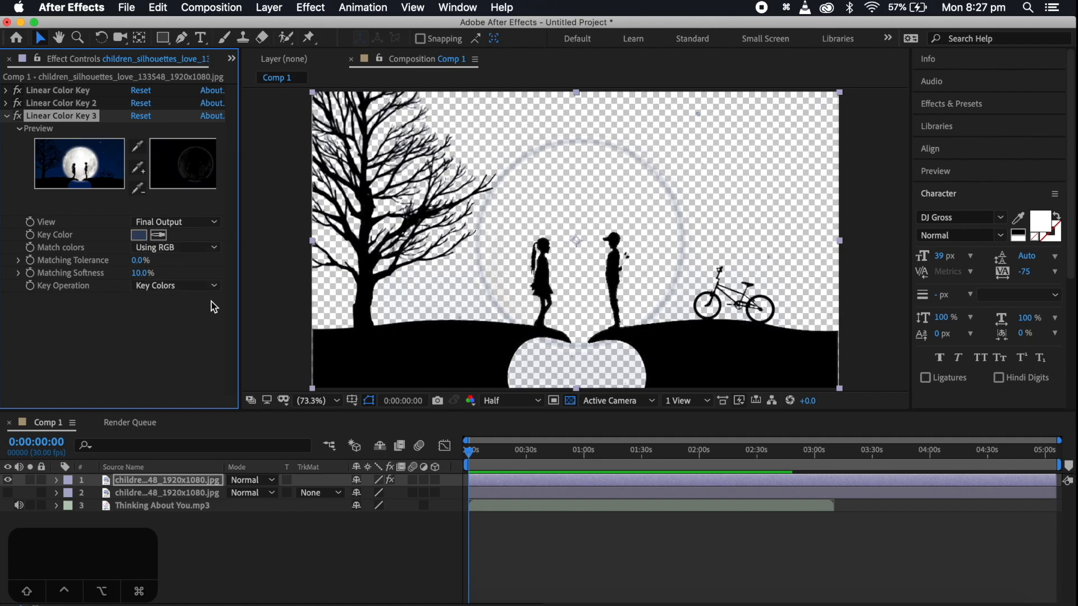
drag(150, 262, 142, 263)
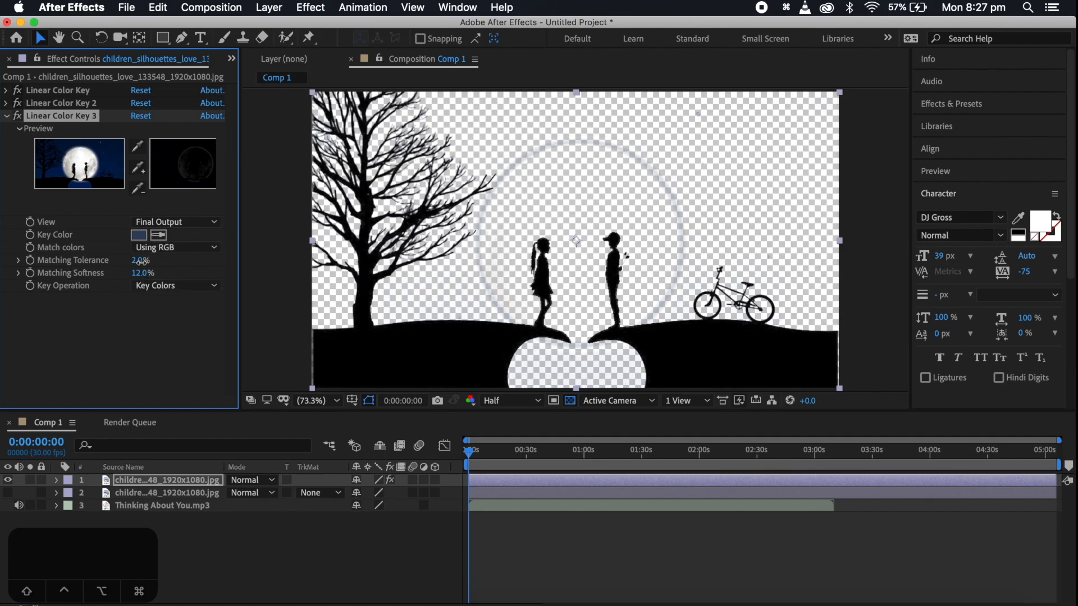
click(6, 115)
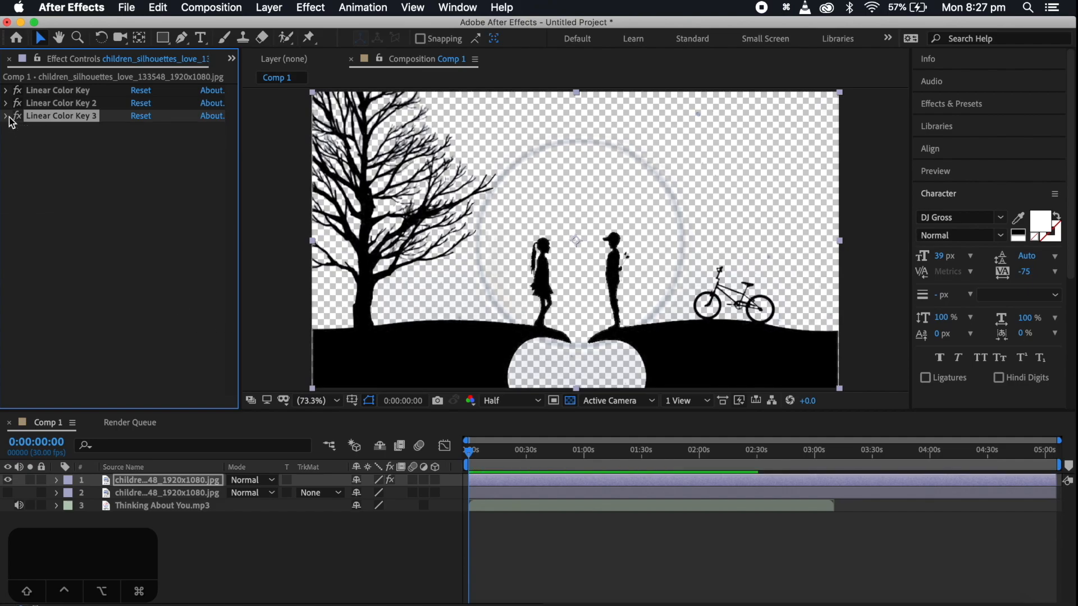
Add a fourth Linear Color Key that samples the faint ring remaining around the moon, and collapse its settings
click(269, 7)
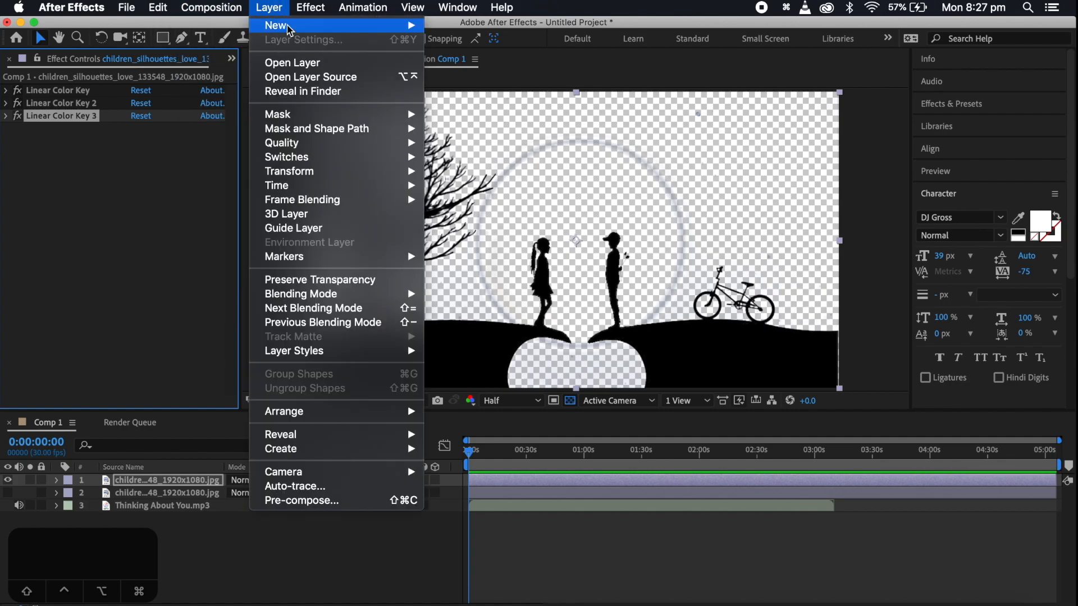
mouse_move(303, 6)
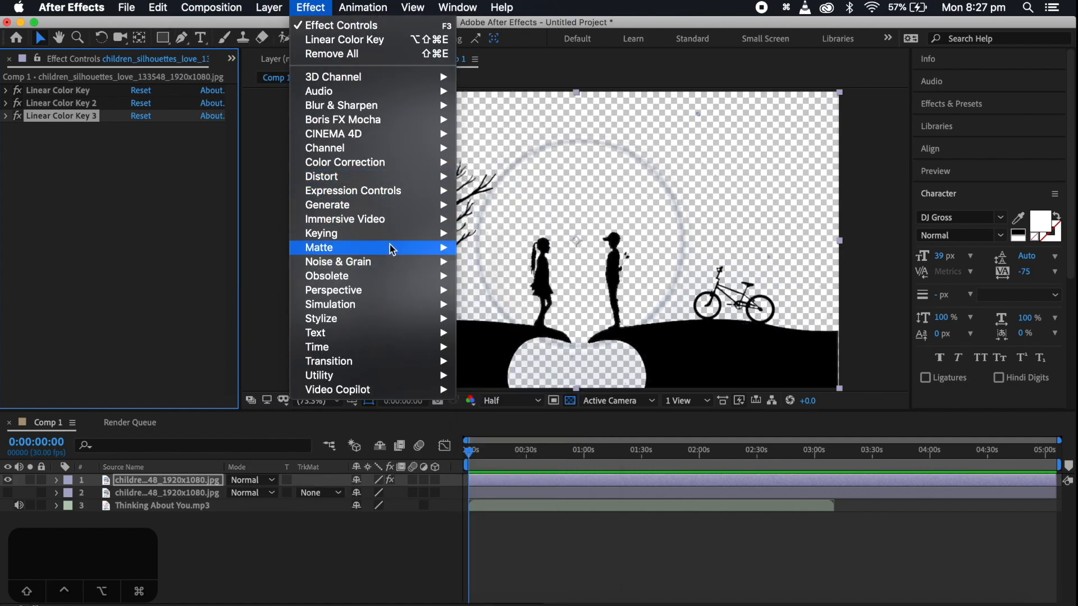
mouse_move(393, 245)
click(539, 364)
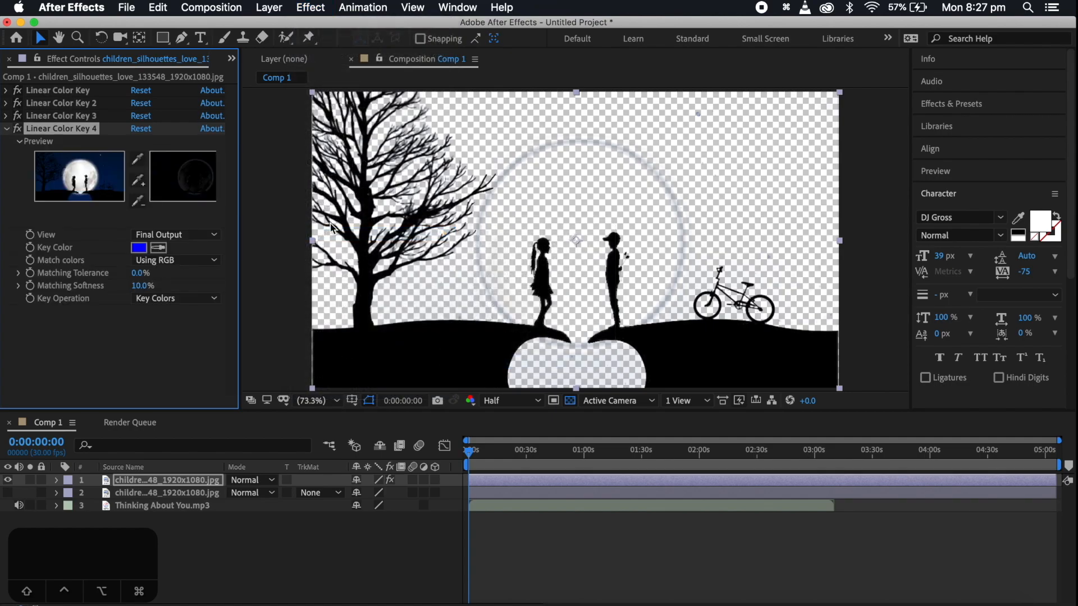
click(159, 248)
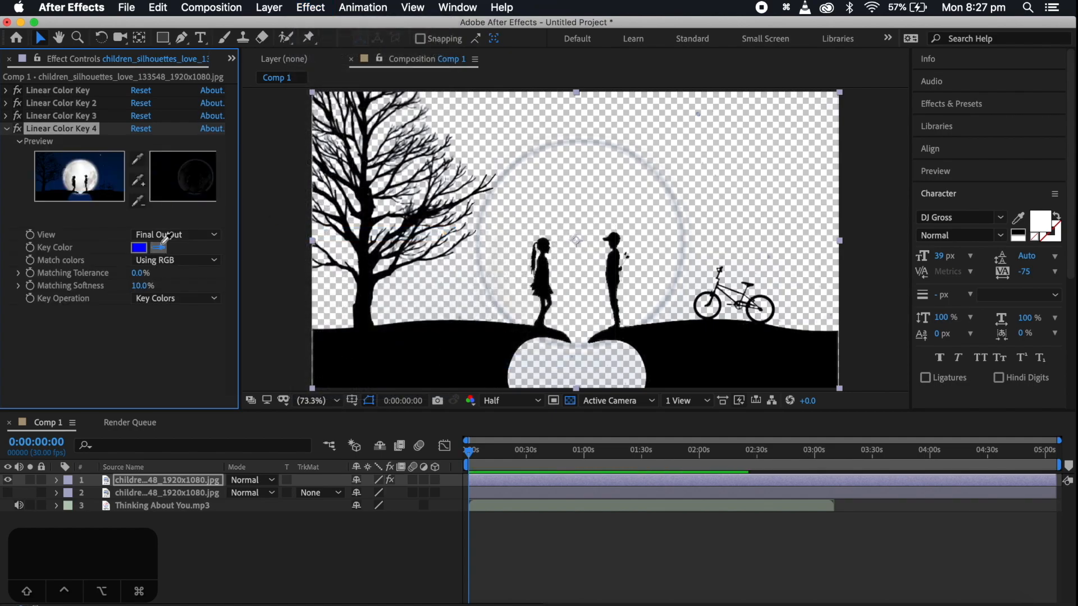
click(597, 142)
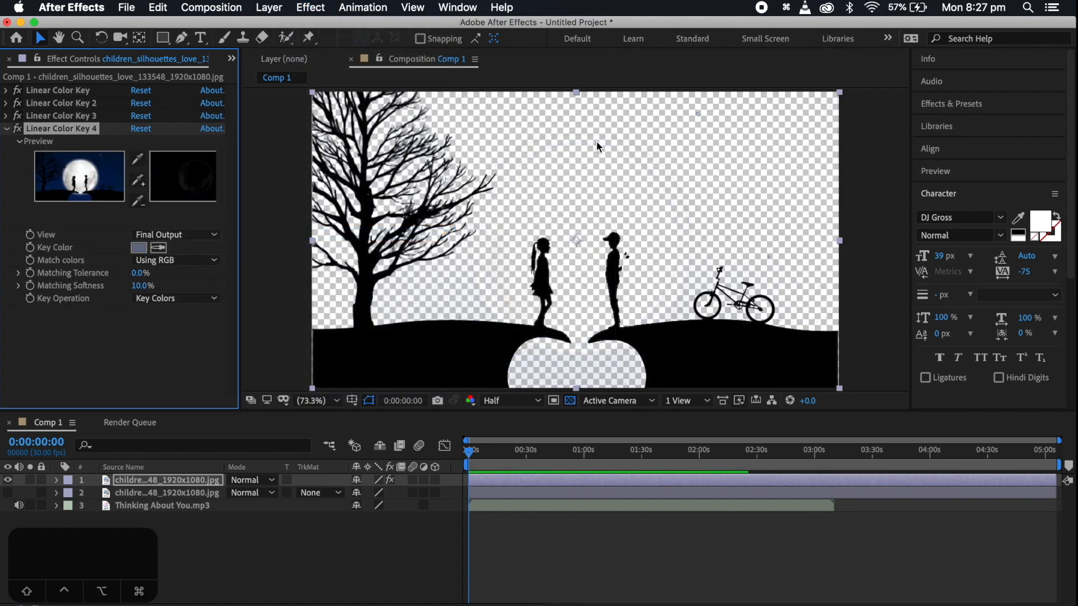
click(6, 129)
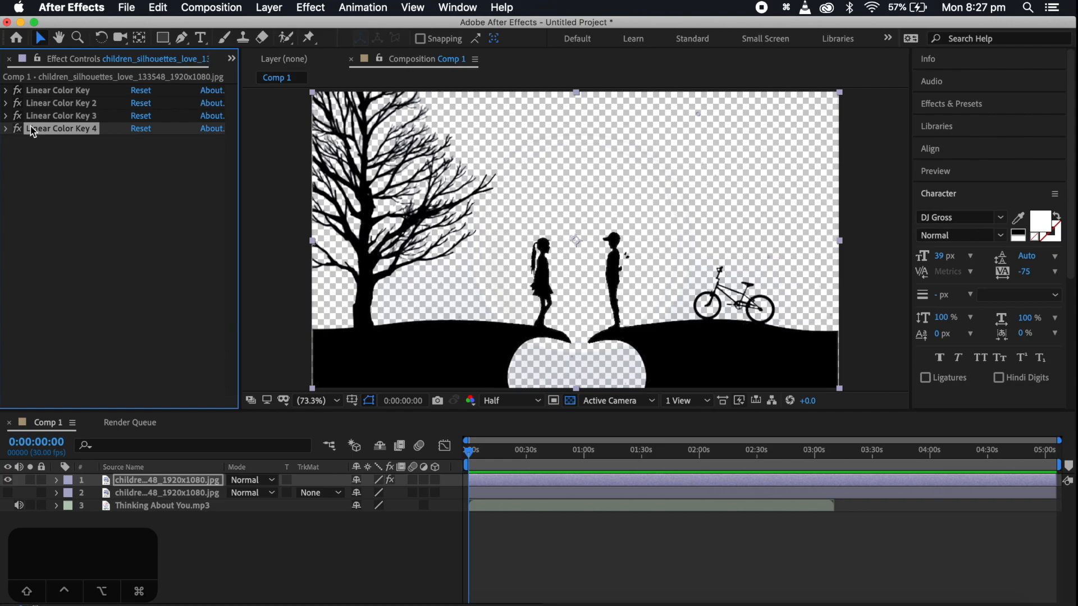
Rename the keyed top image layer as Foreground
click(176, 482)
key(Return)
text(Foregr)
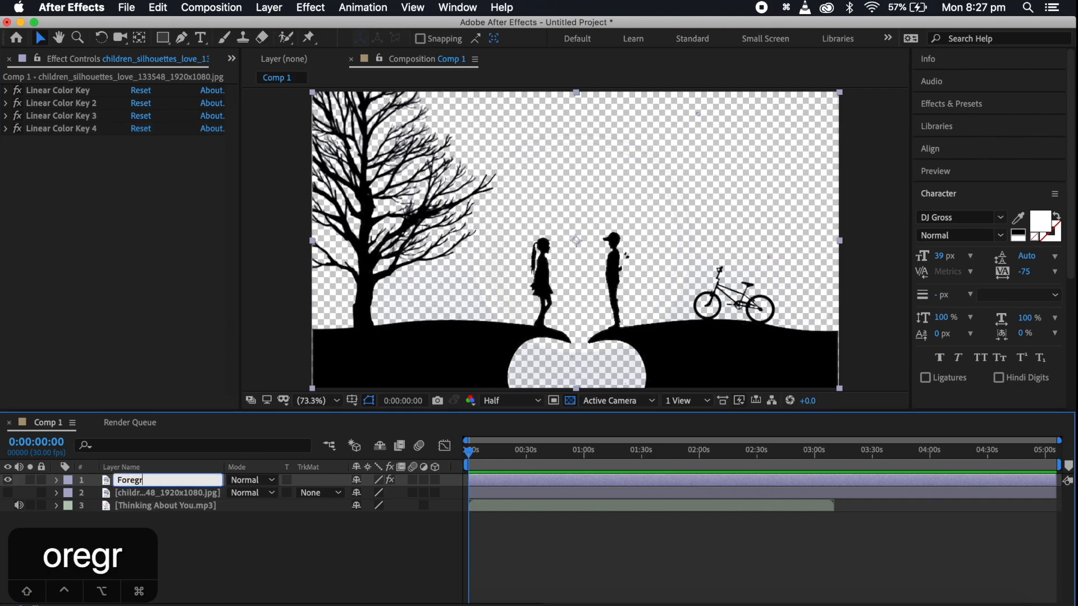
text(ound)
key(Return)
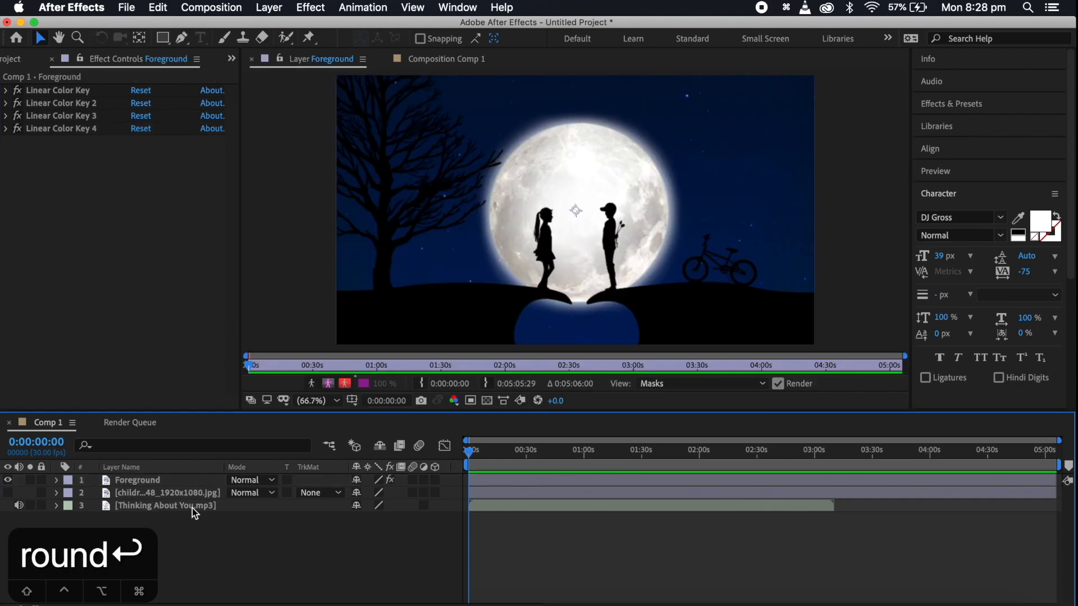
Select the lower image layer, hide the Foreground layer and make the lower one visible
click(175, 492)
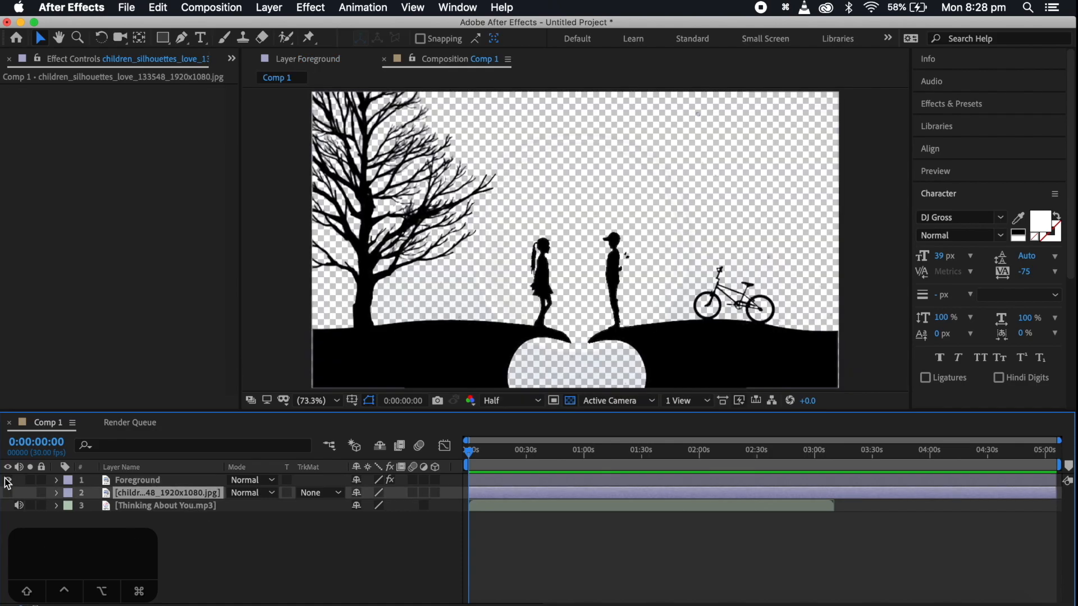
click(7, 480)
click(8, 493)
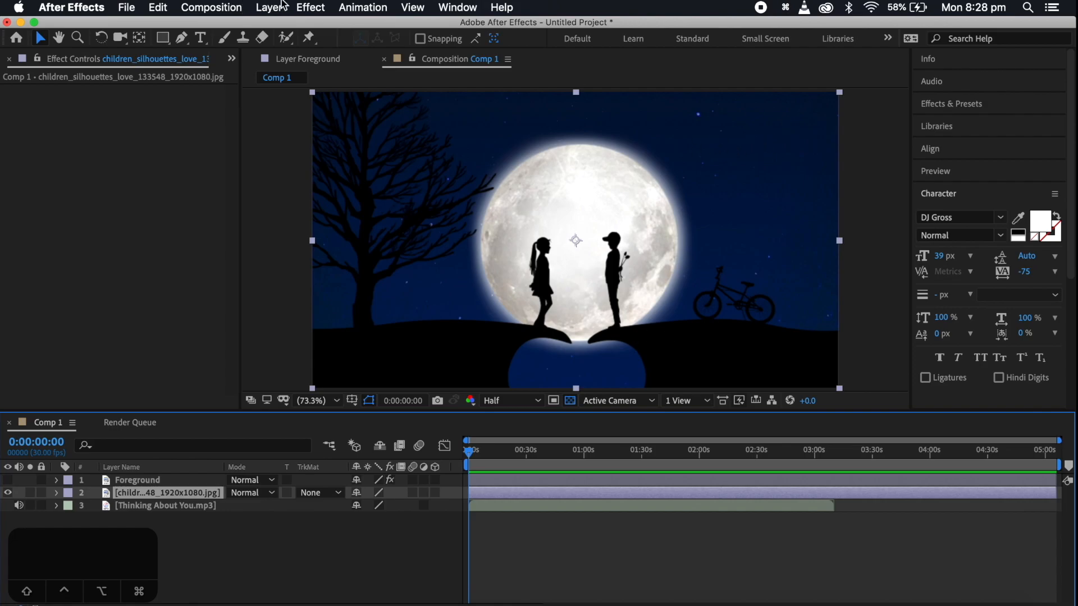
Apply Linear Color Key to the lower image layer, sampling the girl's black silhouette, and set Matching Softness to 1.0%
click(311, 8)
mouse_move(376, 234)
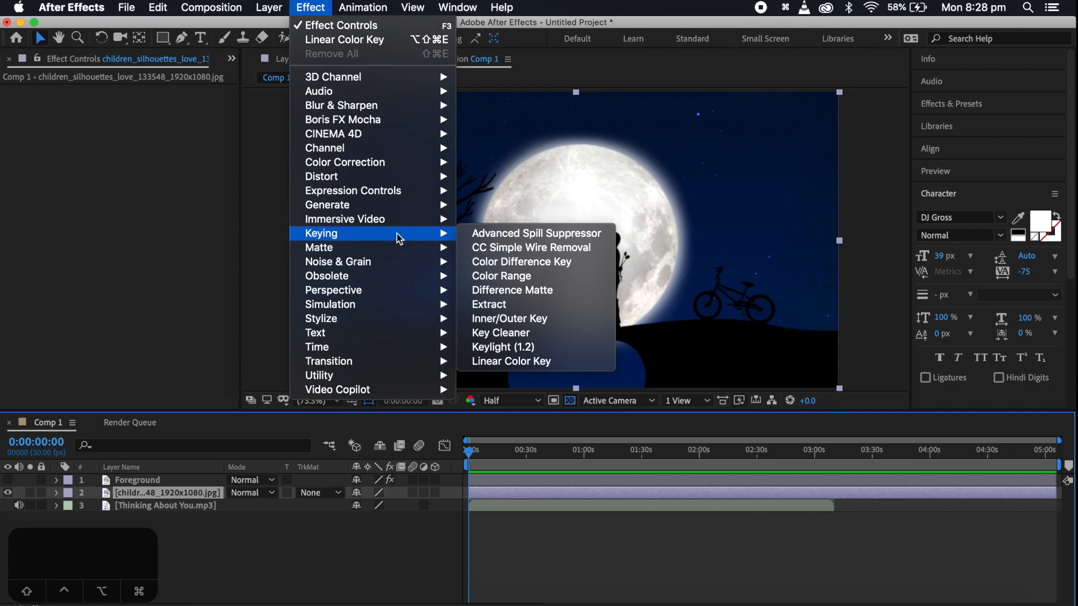
click(571, 360)
click(158, 209)
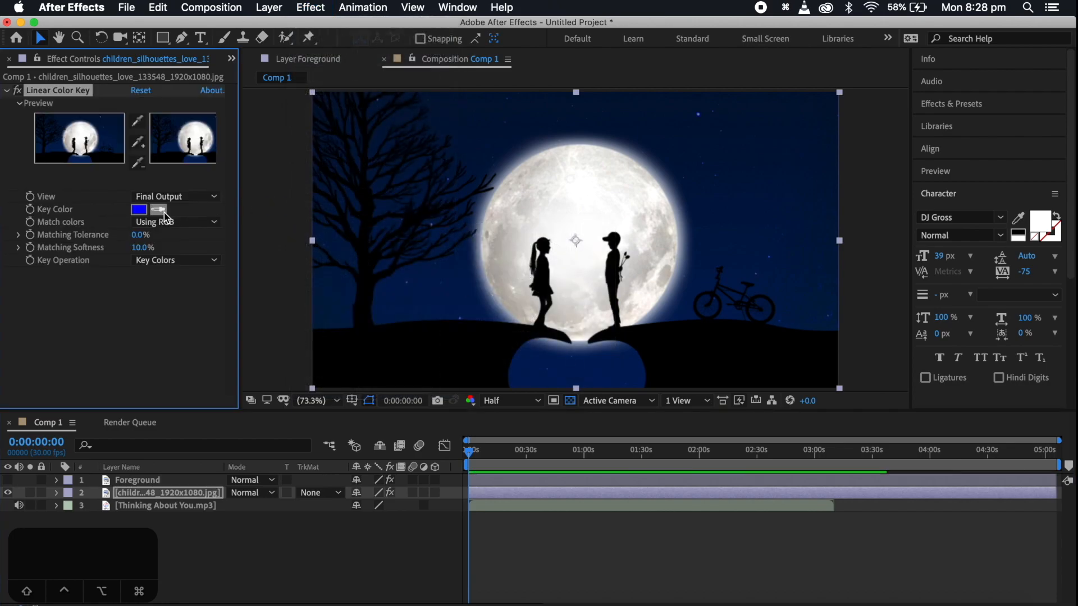
click(542, 281)
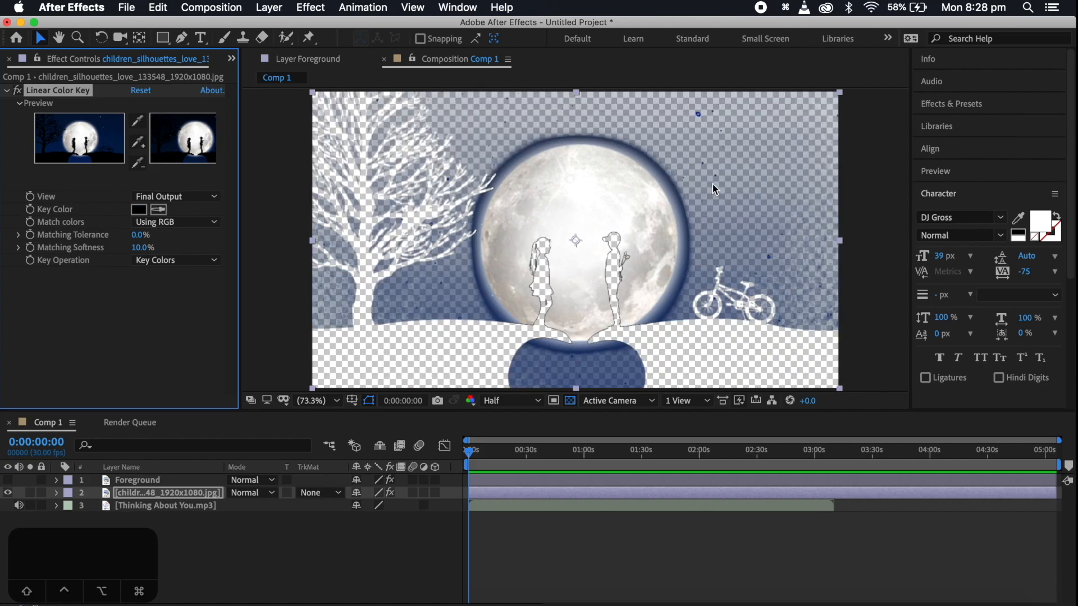
drag(143, 248, 133, 251)
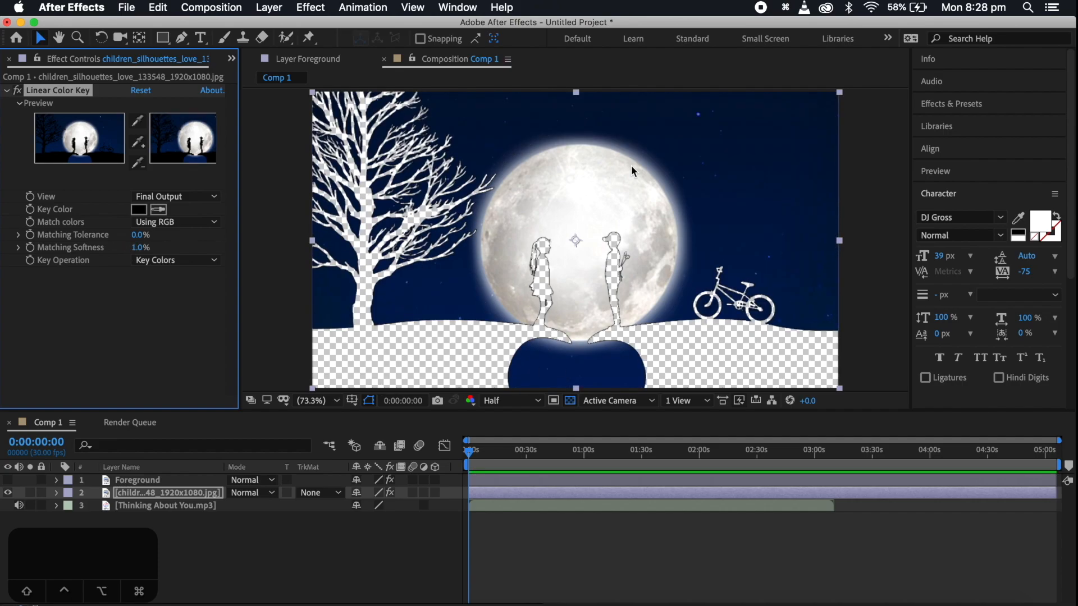
Make the Foreground layer visible again and rename the lower image layer as Background
click(8, 481)
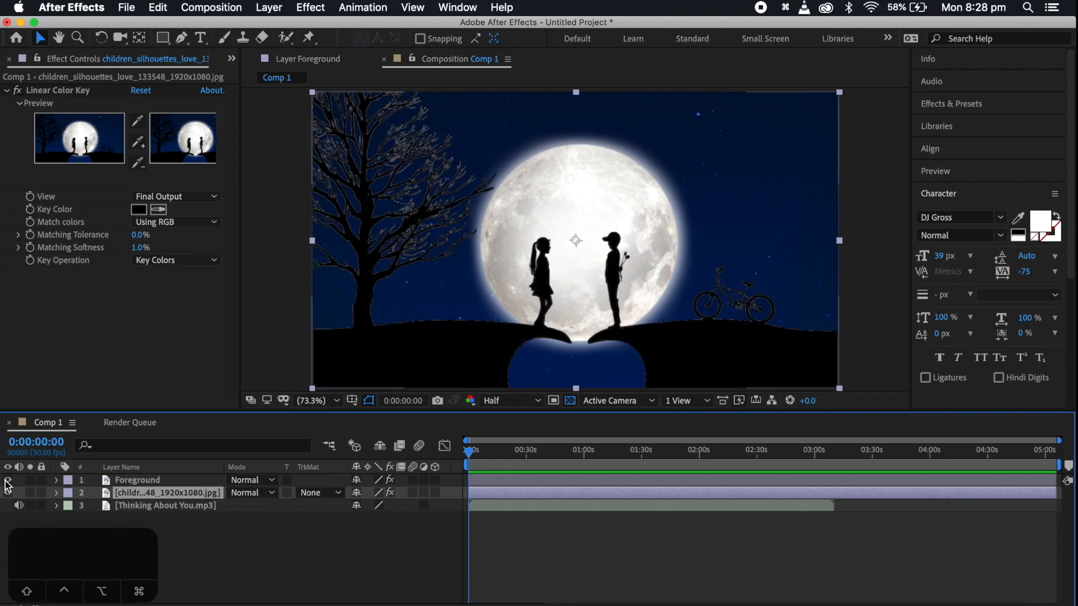
click(314, 587)
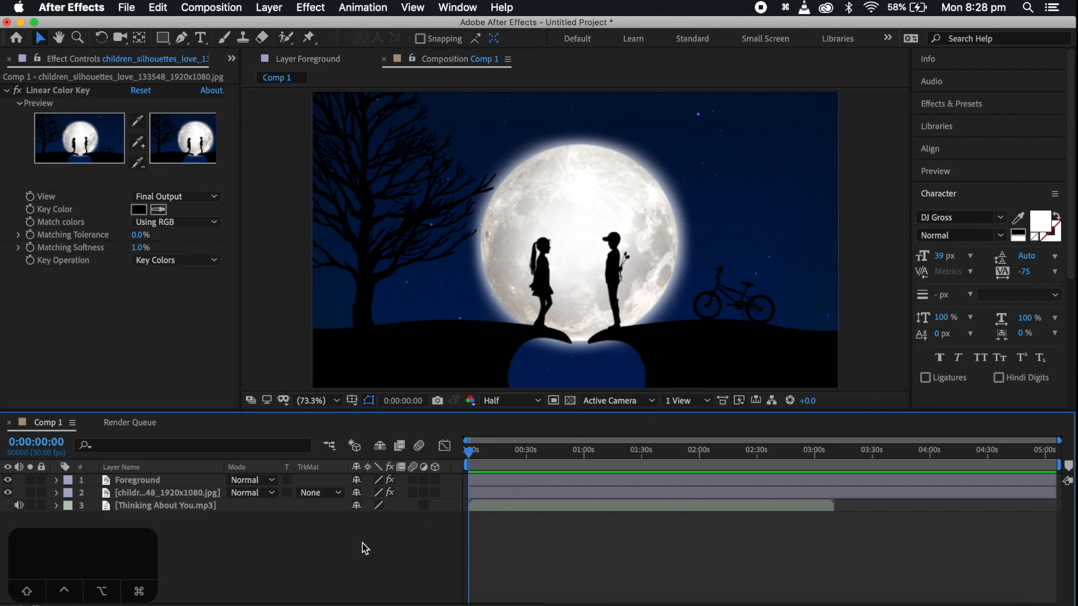
click(158, 495)
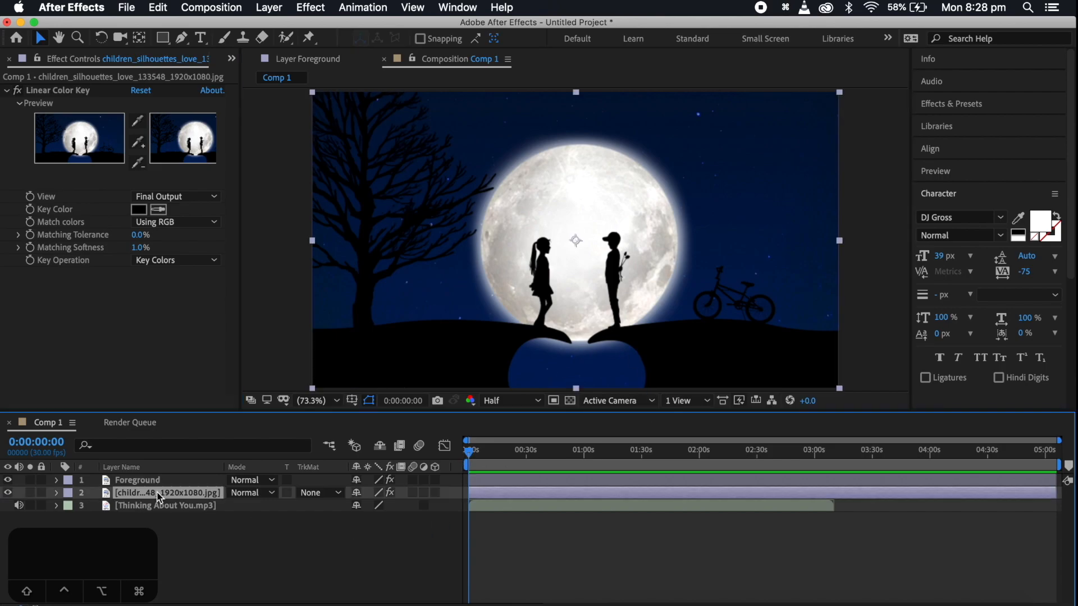
key(Return)
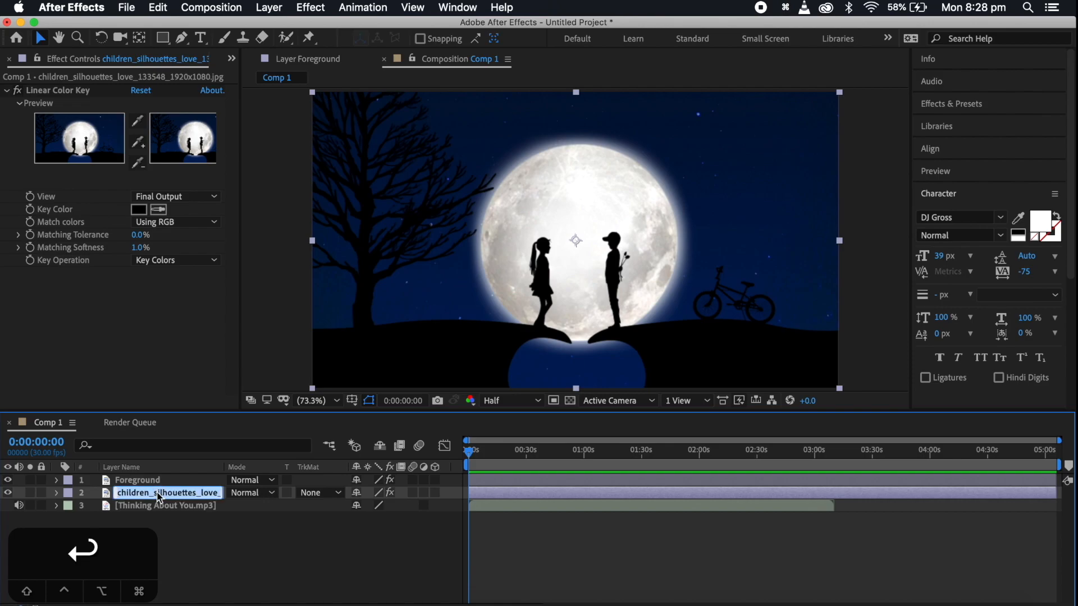
text(Background)
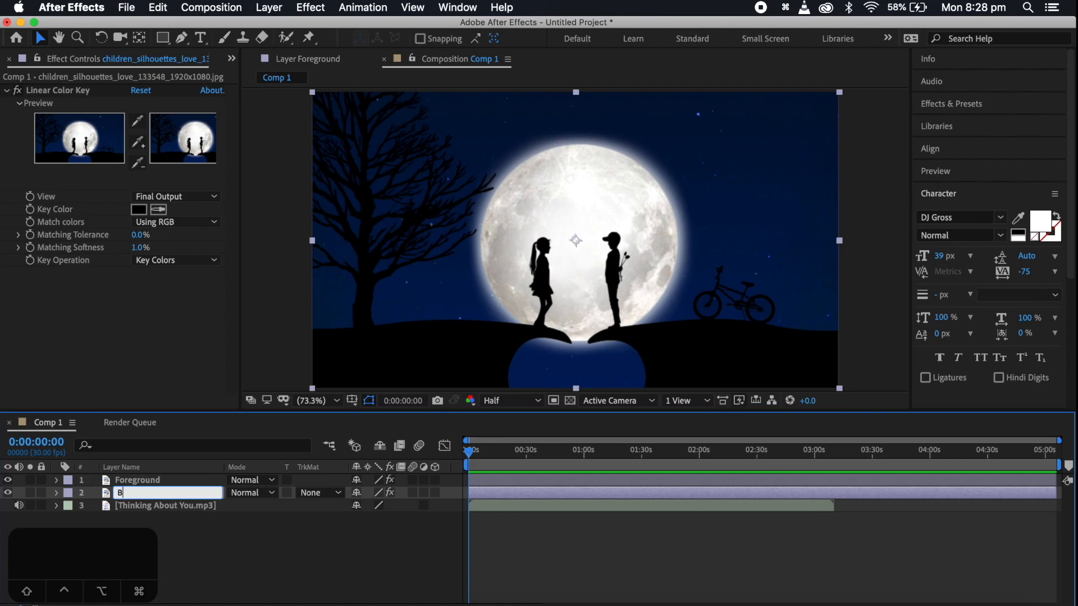
key(Return)
click(227, 549)
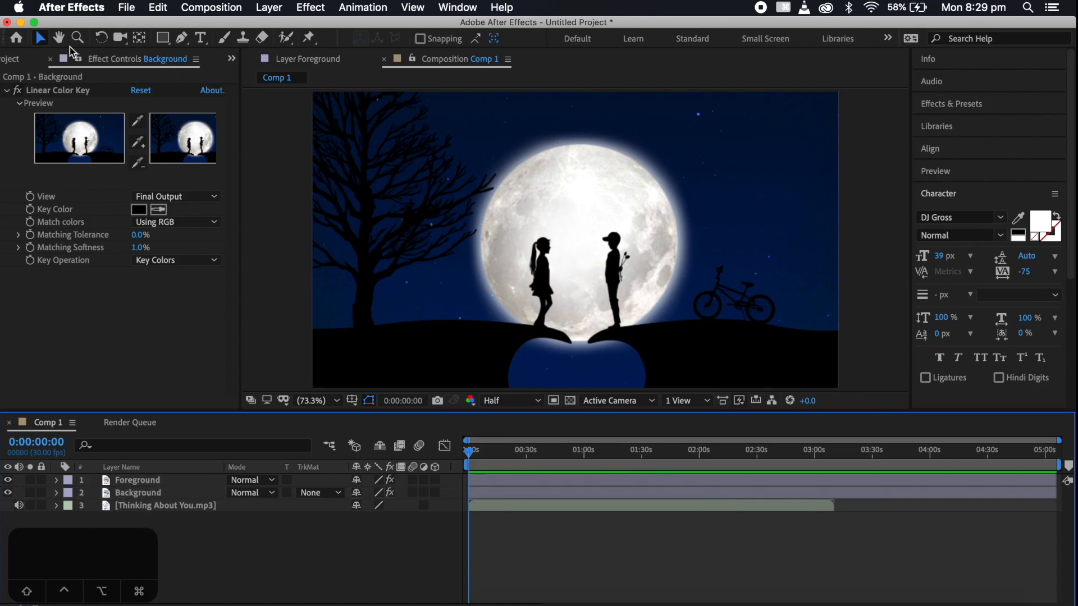
Bring up the project files, switch to Google Chrome, and download Snow.mov from the shared MediaFire folder Lyrical_Video_Assets_AE
click(15, 60)
click(385, 566)
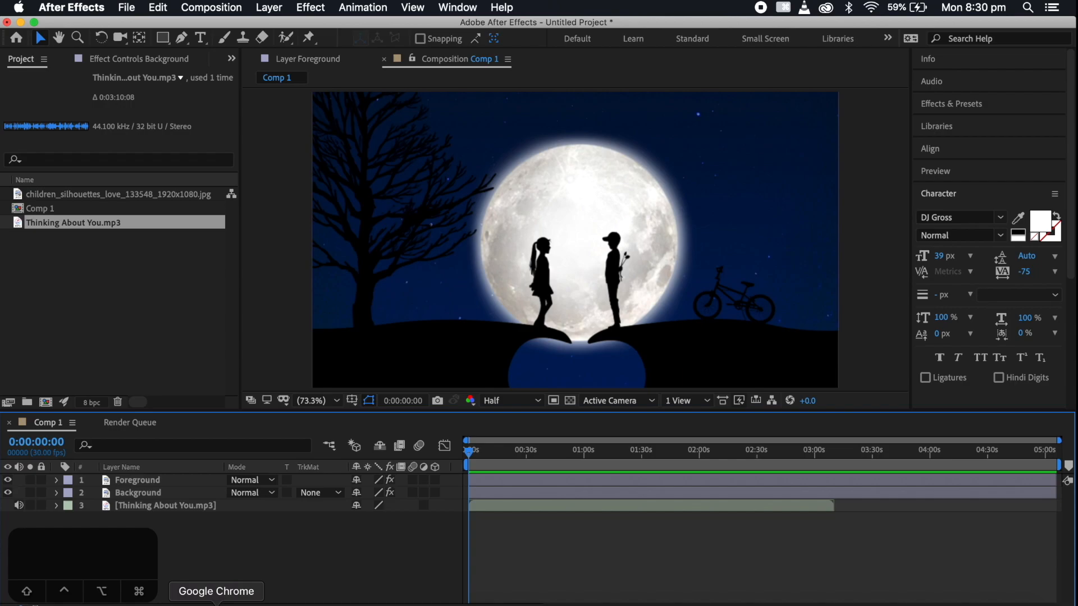
click(216, 604)
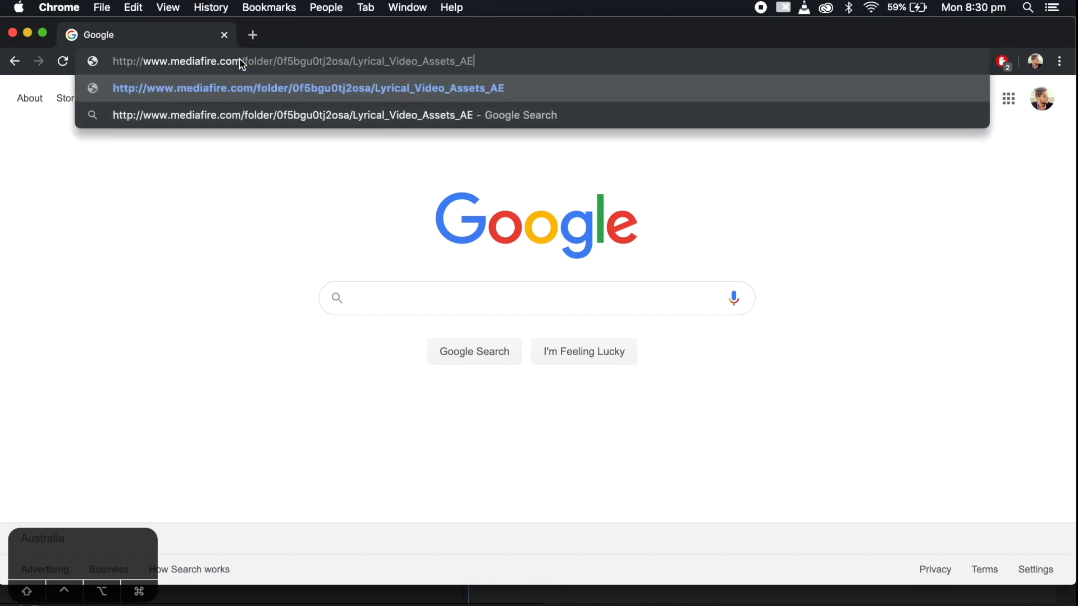
key(Return)
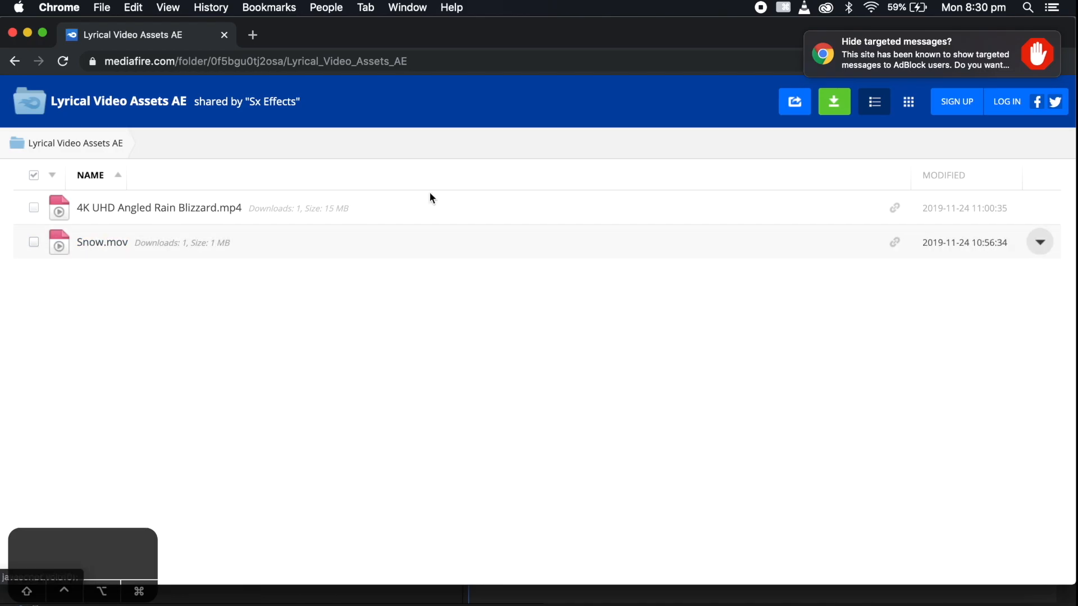
click(101, 250)
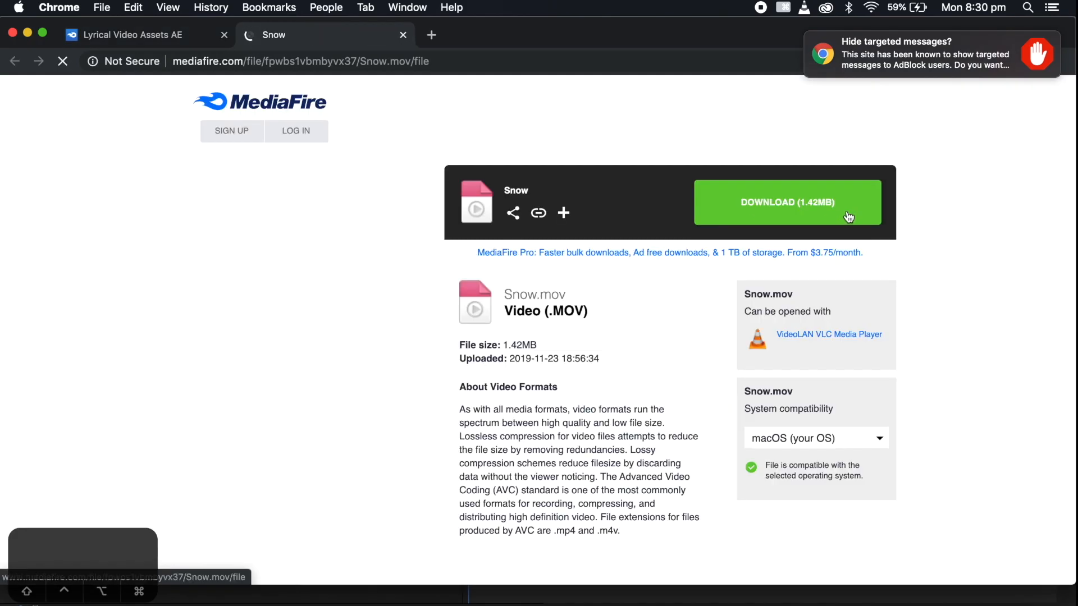
click(832, 210)
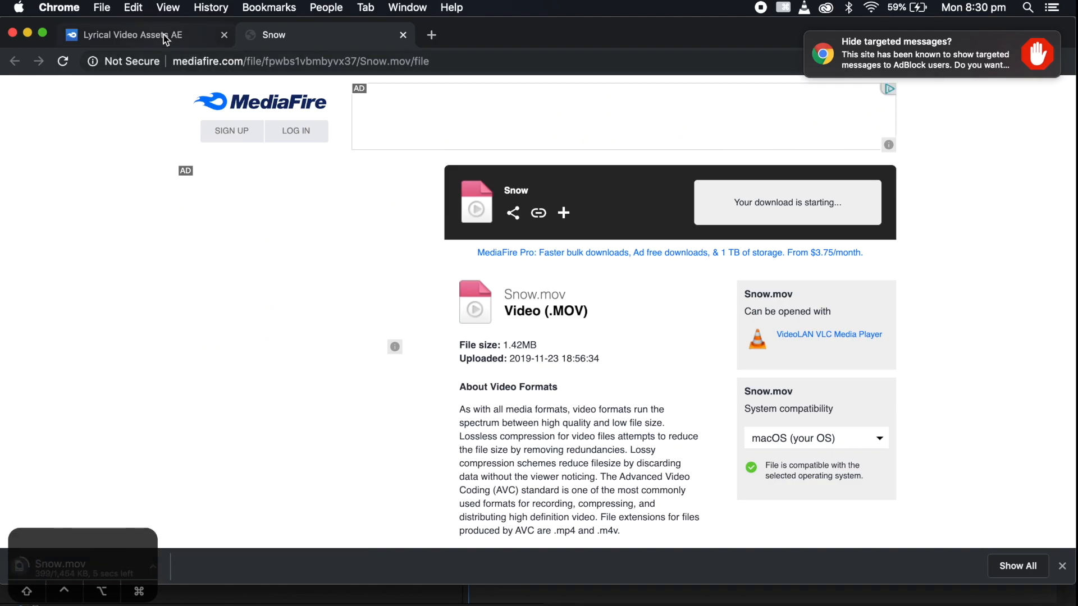
Return to After Effects and add Snow.mov to the Comp 1 timeline twice, once above Foreground and once between Foreground and Background
click(25, 35)
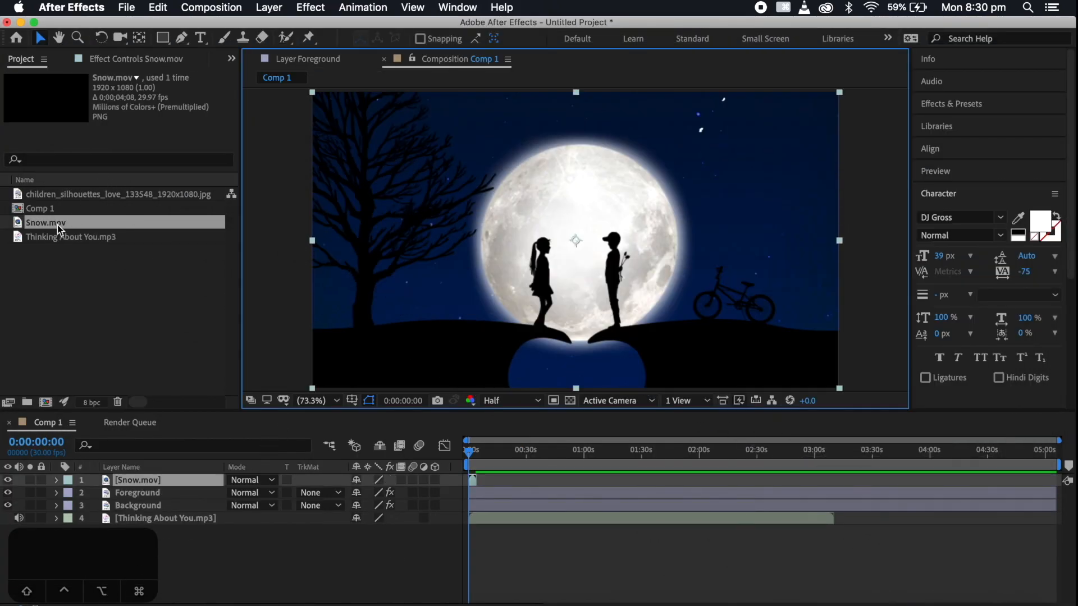
drag(59, 227, 151, 501)
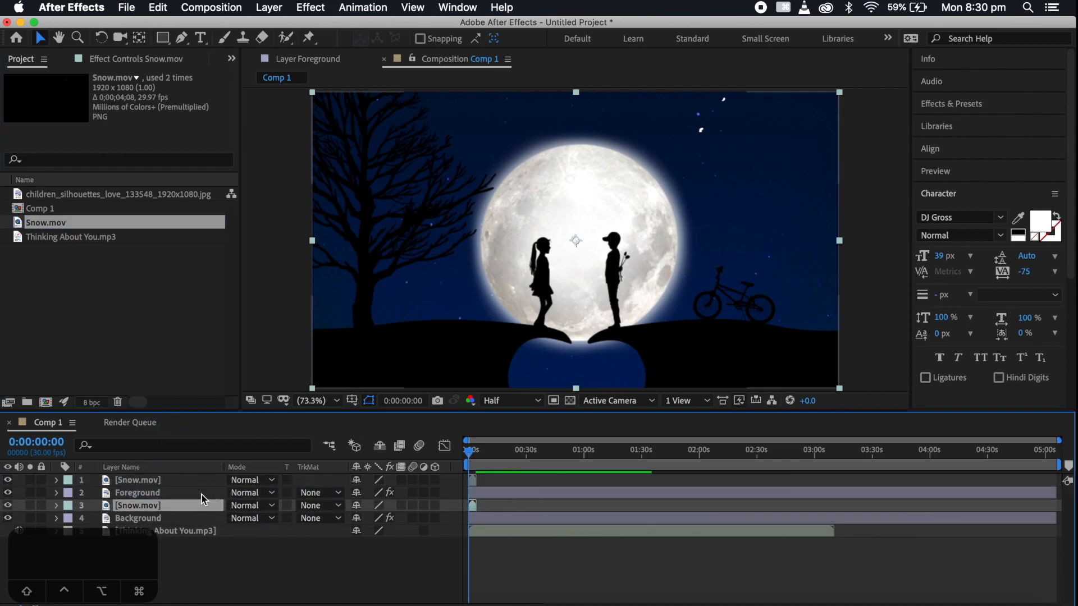
Delete the Snow.mov layer above Foreground
click(149, 483)
key(Delete)
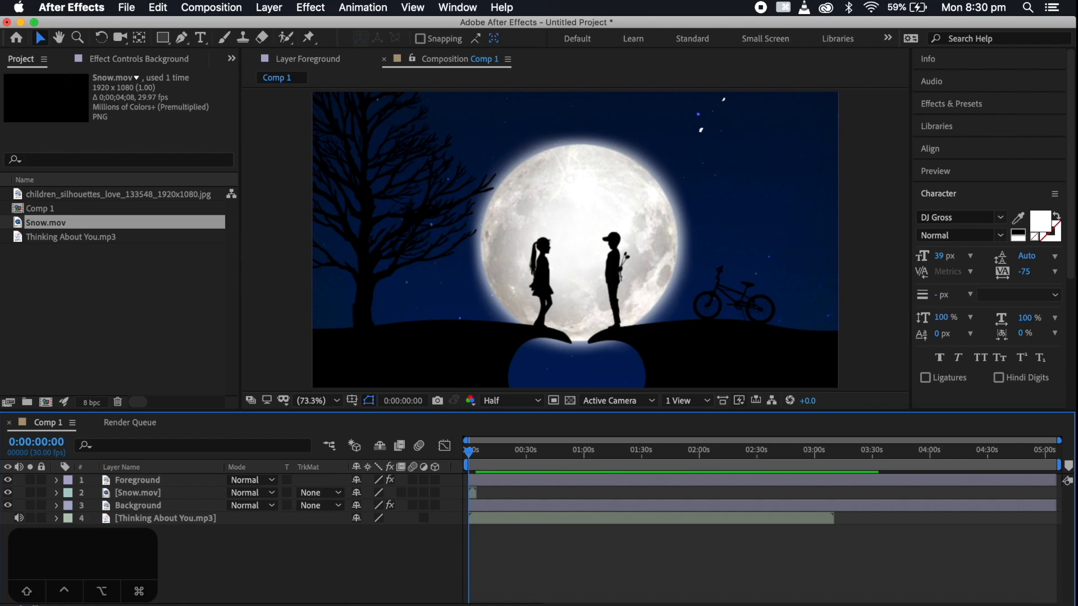
Duplicate the Snow.mov layer and start the copy at 0:00:03:15, overlapping the end of the original clip
key(equal)
key(equal)
key(equal)
drag(473, 453, 543, 464)
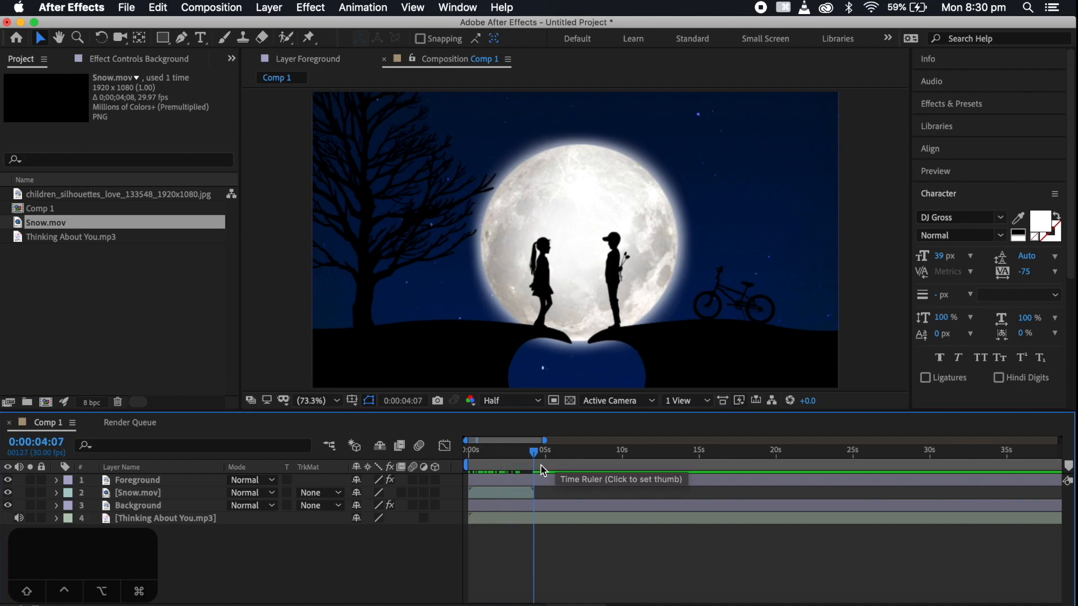
drag(533, 453, 519, 457)
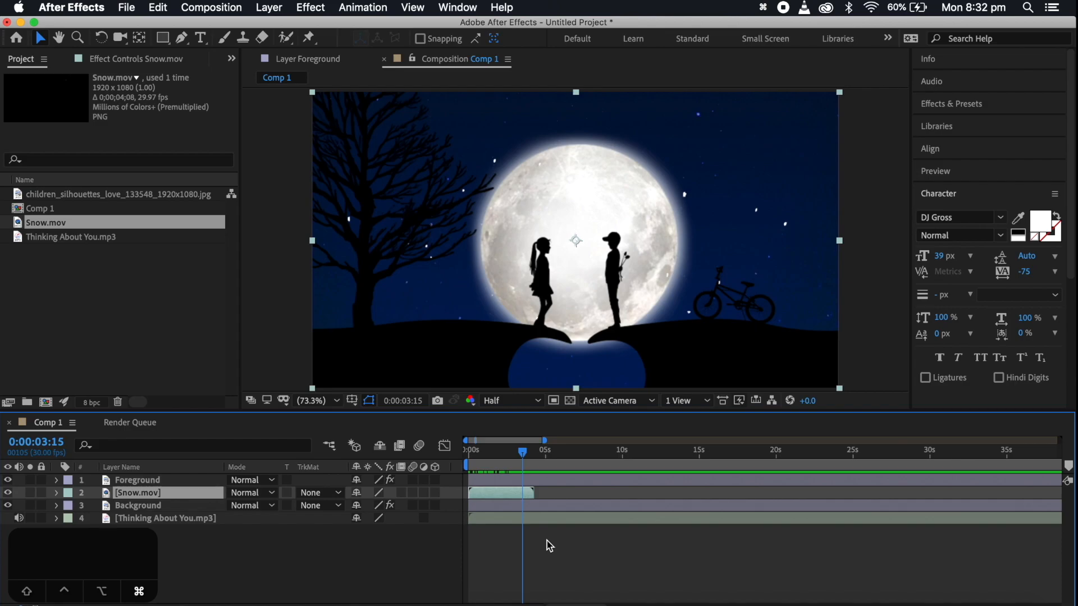
key(super+d)
drag(500, 494, 542, 500)
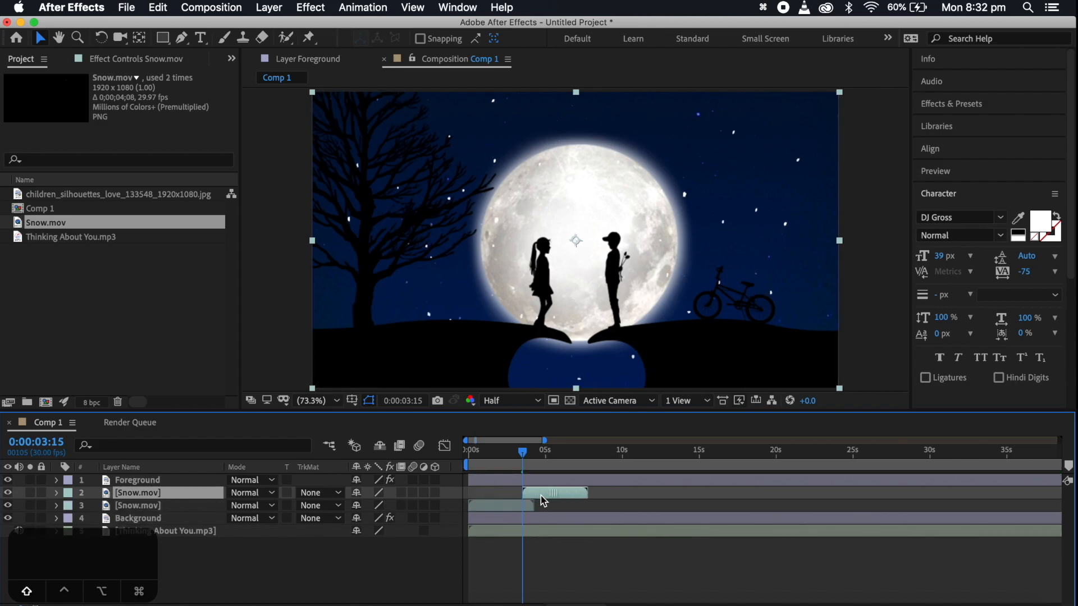
Duplicate the second Snow.mov clip and start the new copy at 0:00:07:00
drag(522, 452, 576, 459)
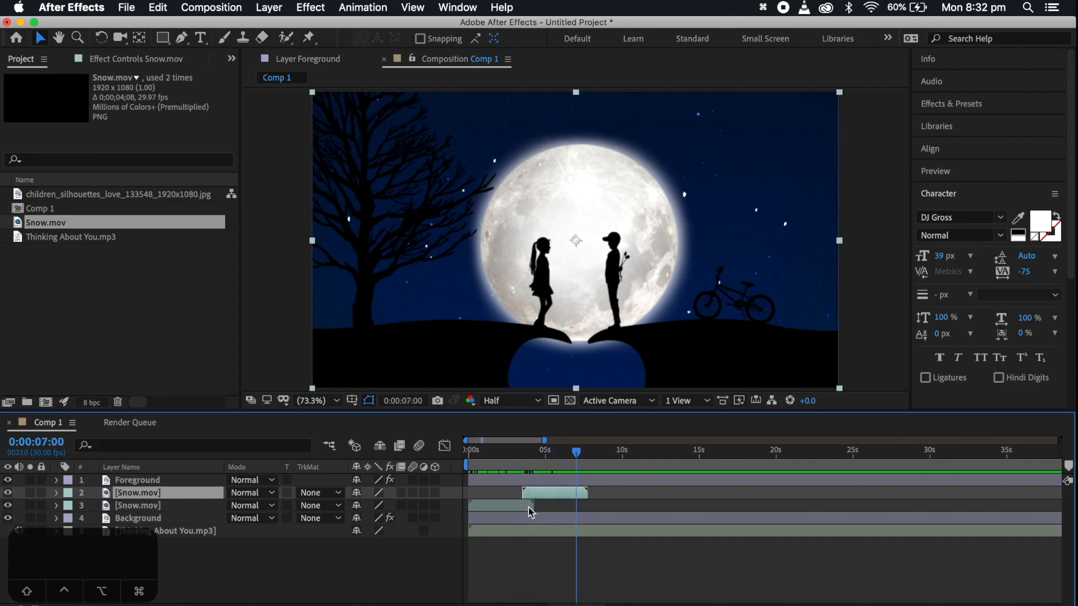
key(super+d)
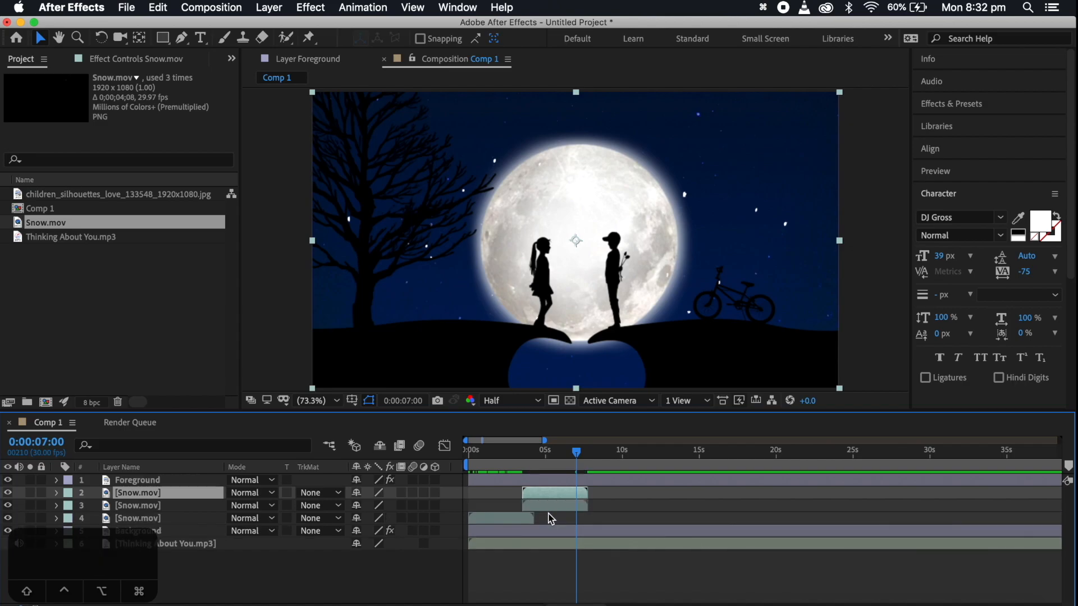
key([)
Show the whole timeline and move the current time to the end of the Thinking About You.mp3 layer
drag(580, 453, 632, 458)
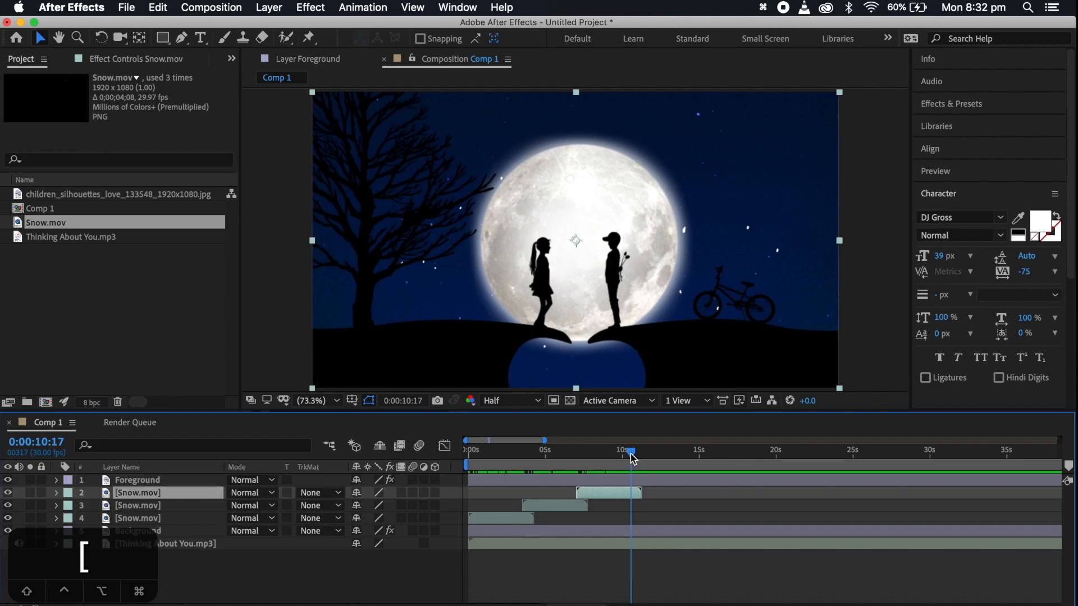
drag(545, 441, 1060, 441)
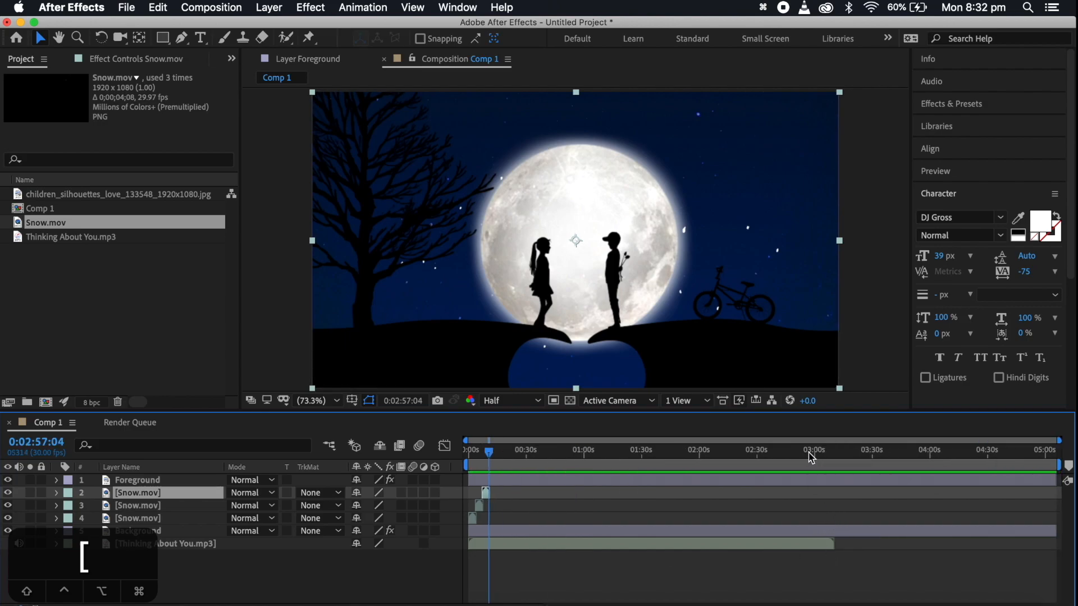
drag(809, 453, 831, 452)
click(824, 545)
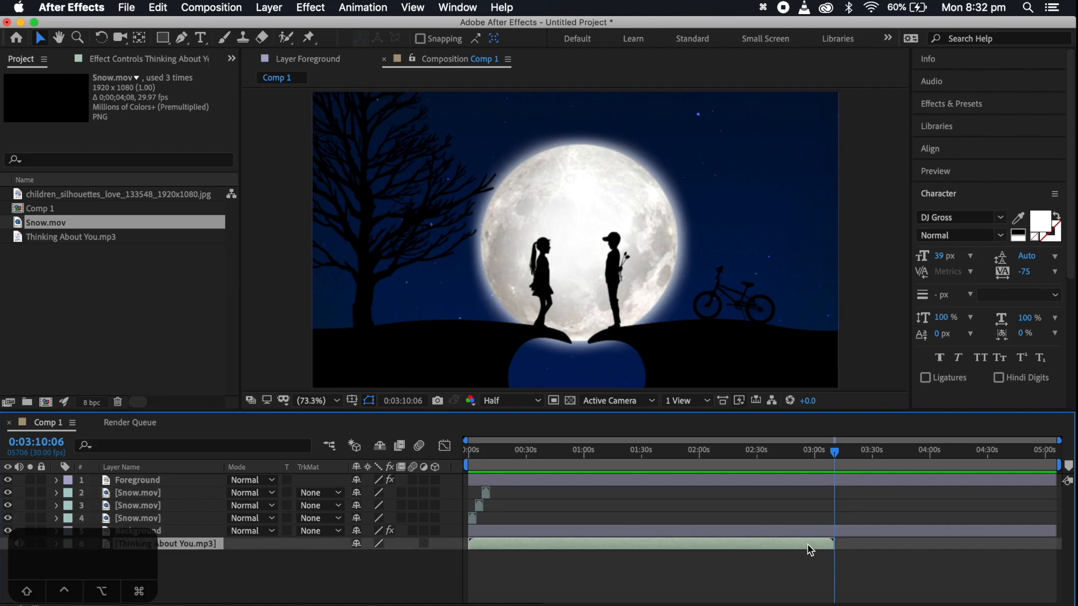
Duplicate the three staggered Snow.mov layers, stack the copies together above the originals, and shift them later to continue the snow sequence
click(472, 521)
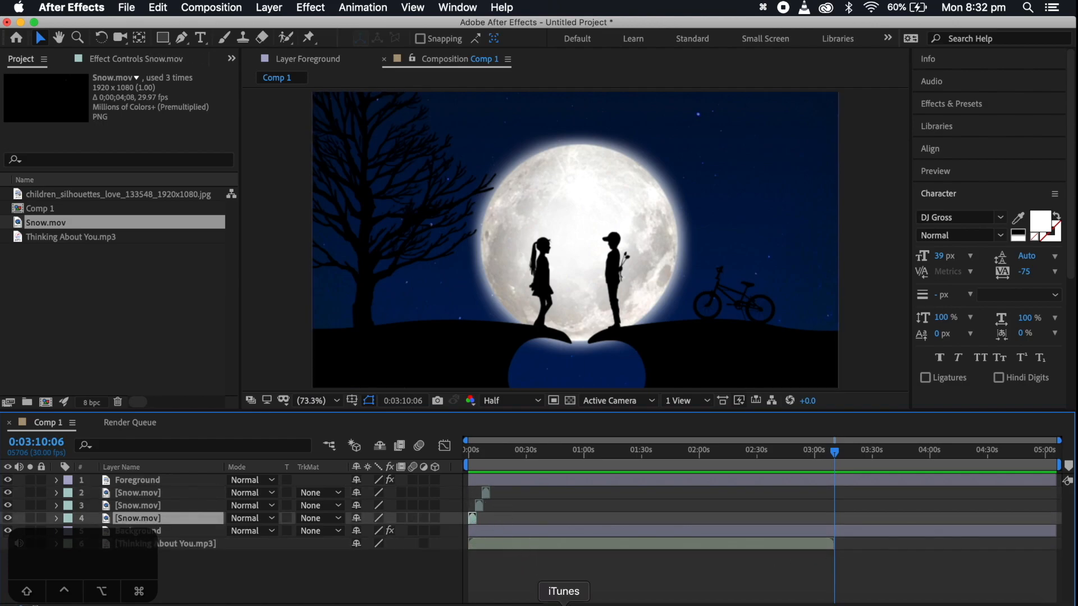
key(equal)
key(equal)
key(equal)
scroll(556, 538, left, 15)
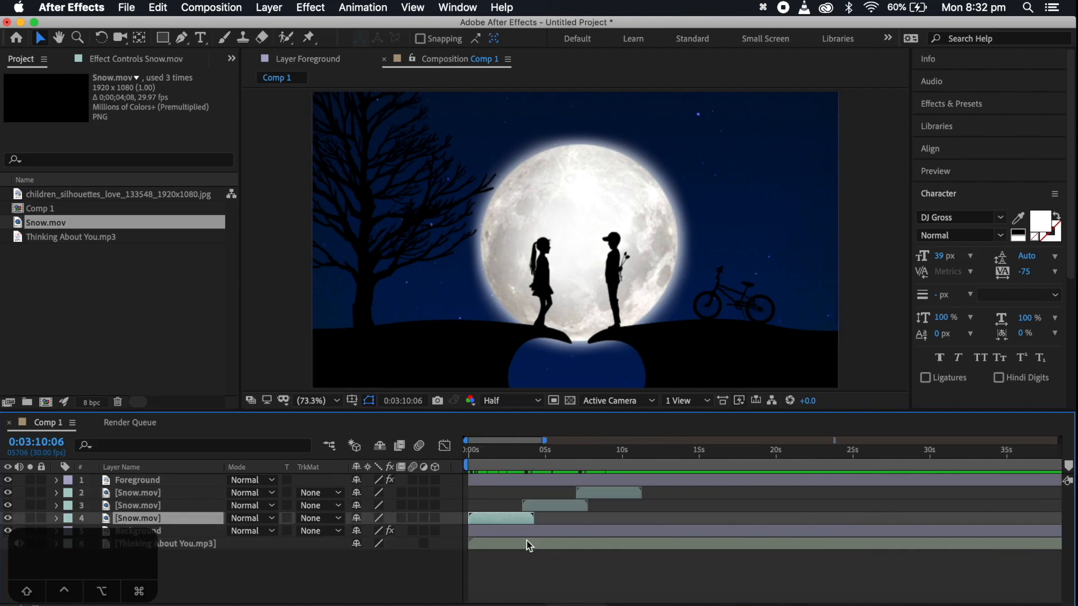
shift+click(624, 491)
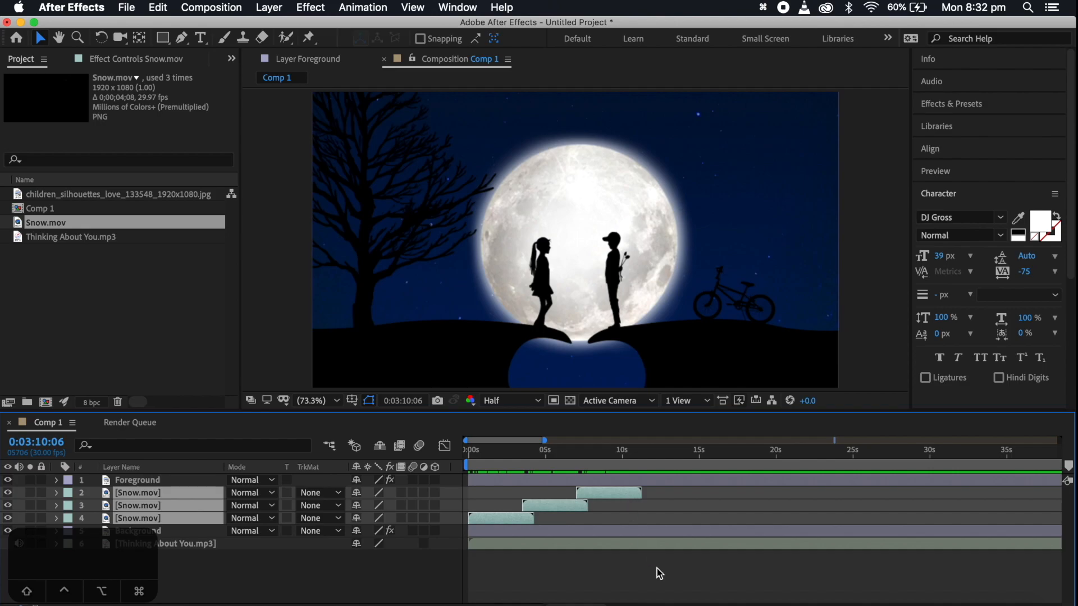
key(super+d)
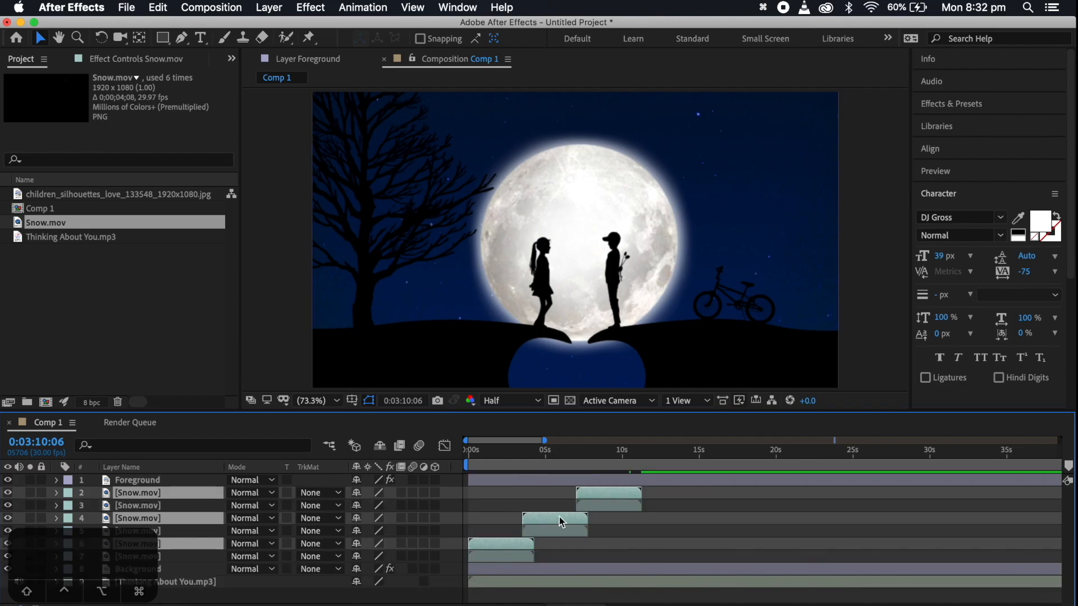
drag(164, 515, 168, 487)
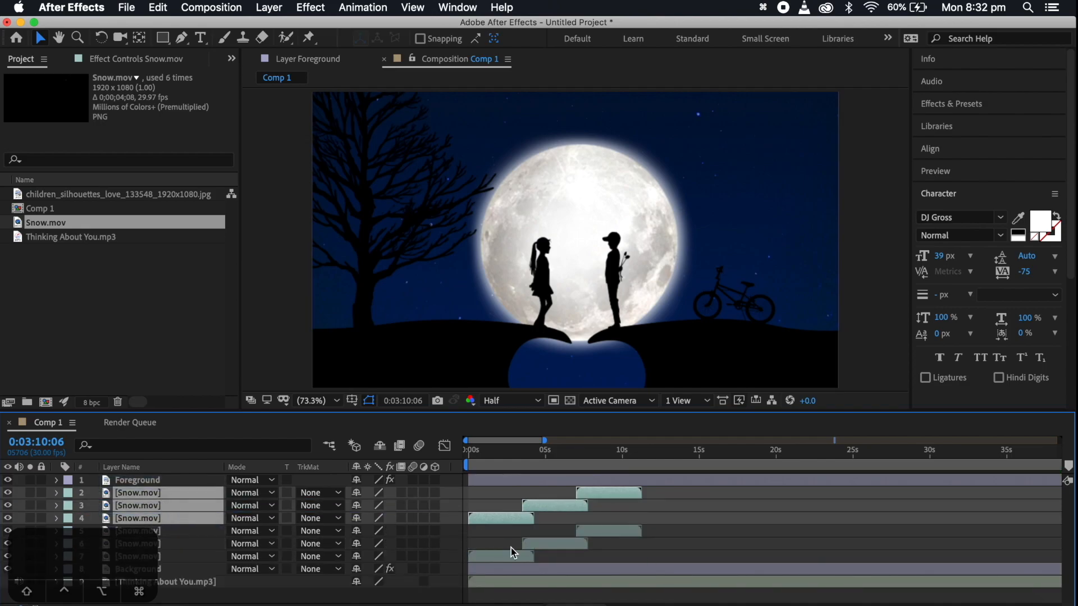
drag(513, 525, 671, 529)
Keep duplicating and offsetting the staggered Snow.mov clips until 72 of them run in sequence past the end of the song
shift+click(513, 556)
key(super+d)
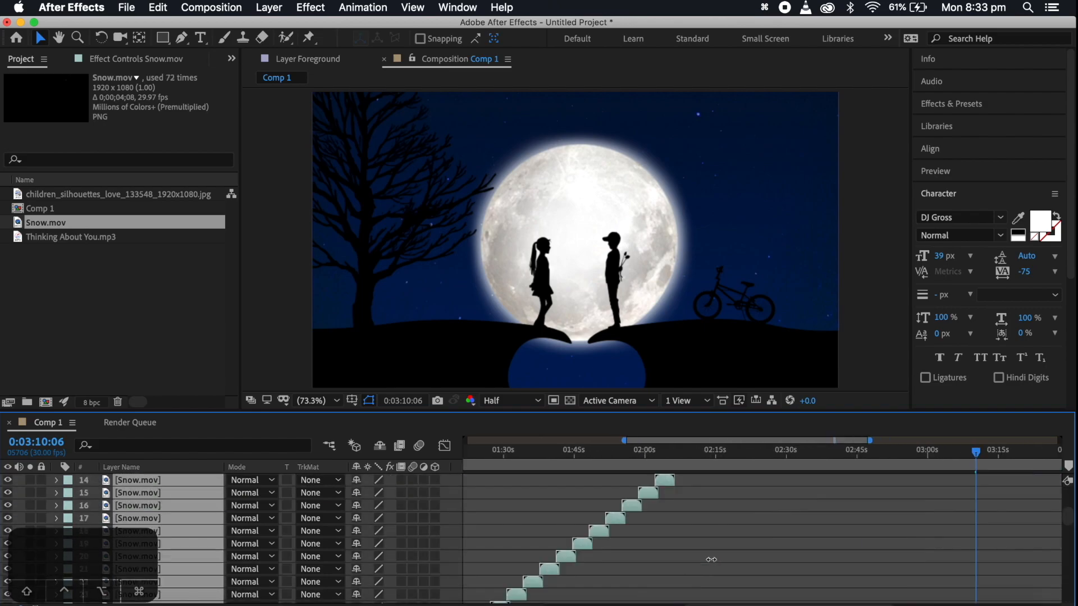
drag(482, 453, 620, 453)
drag(711, 441, 1059, 441)
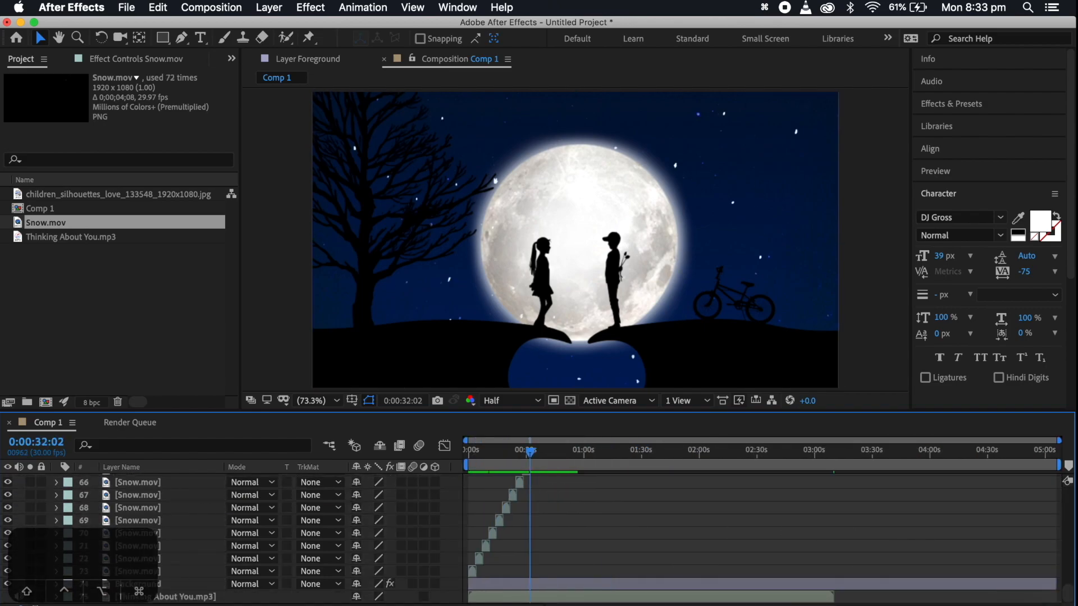
scroll(794, 551, up, 10)
scroll(794, 551, up, 12)
scroll(794, 551, down, 20)
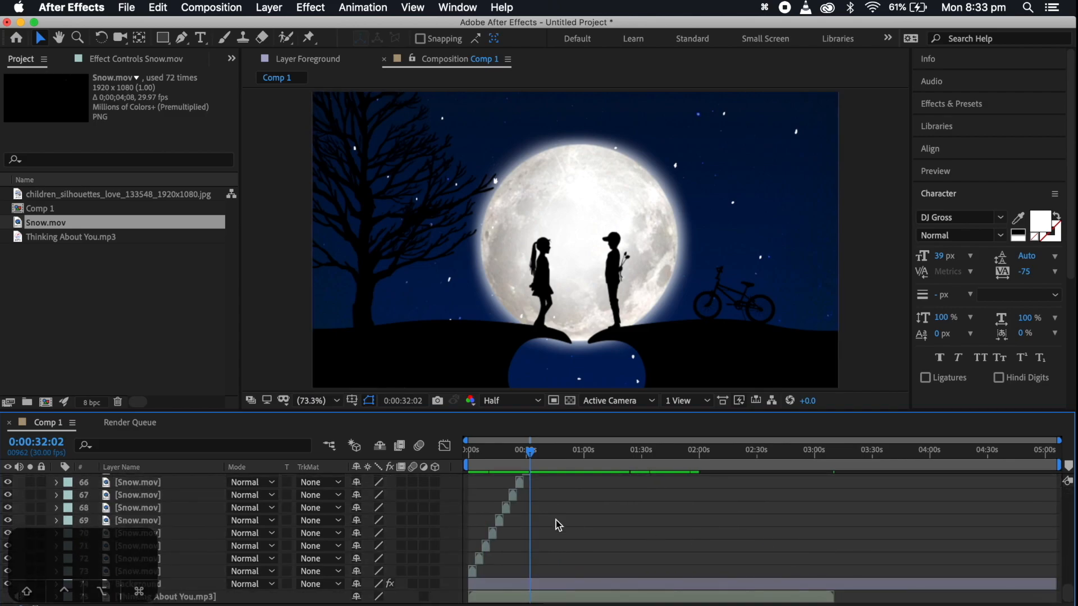
Select all Snow.mov layers and pre-compose them as Snow, moving all attributes into the new composition
click(471, 571)
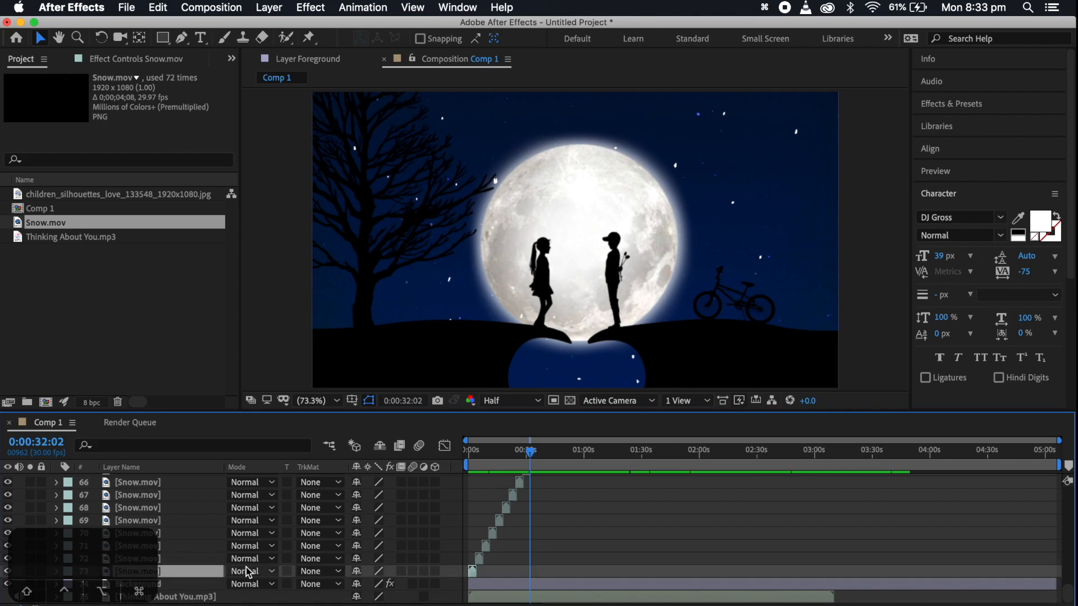
scroll(193, 571, up, 8)
scroll(193, 571, up, 18)
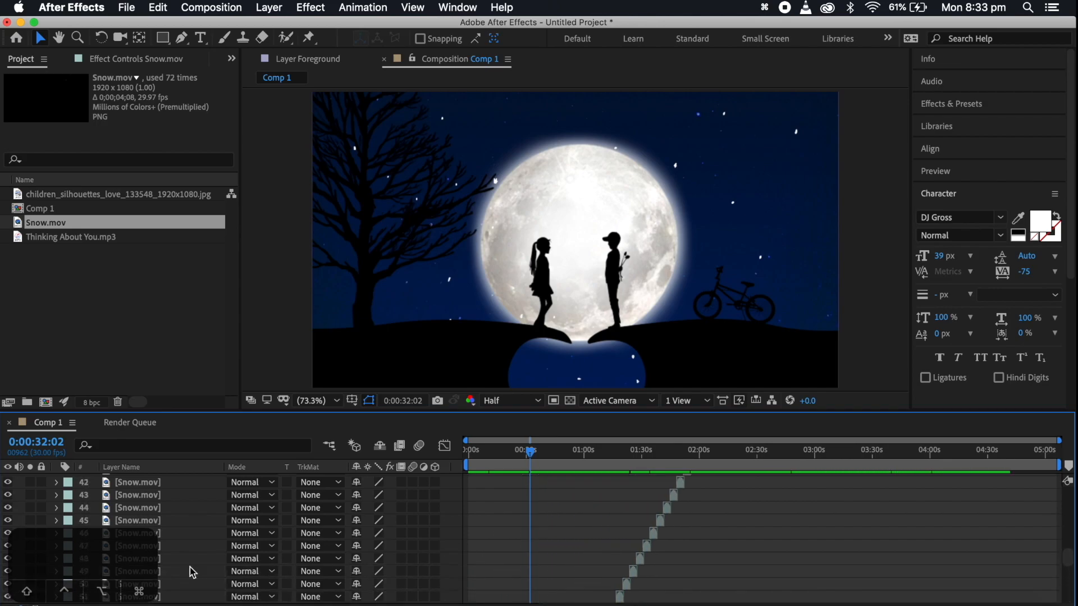
scroll(193, 571, up, 5)
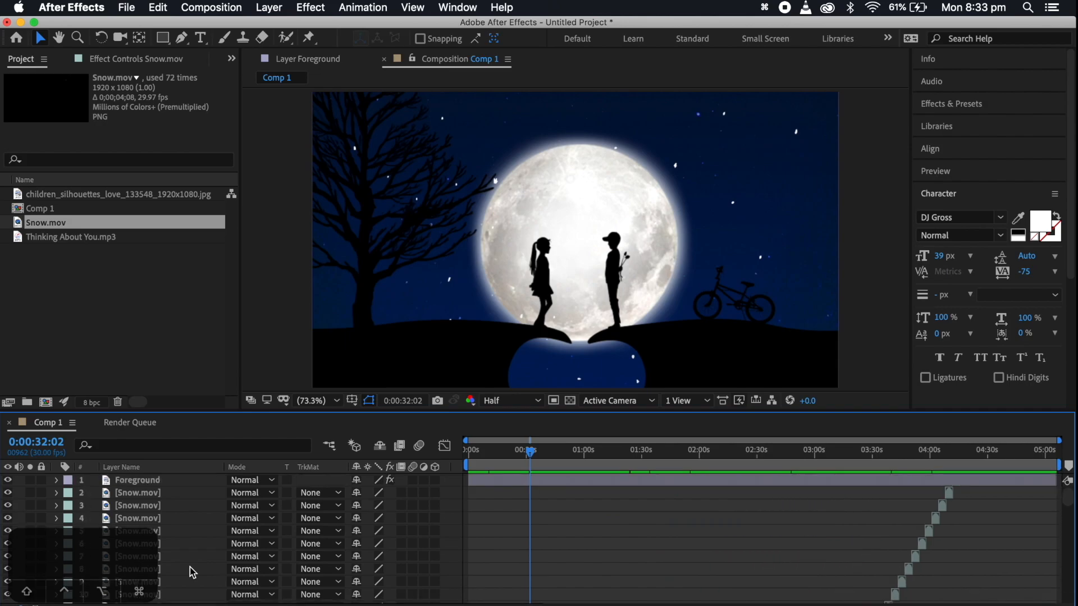
shift+click(150, 494)
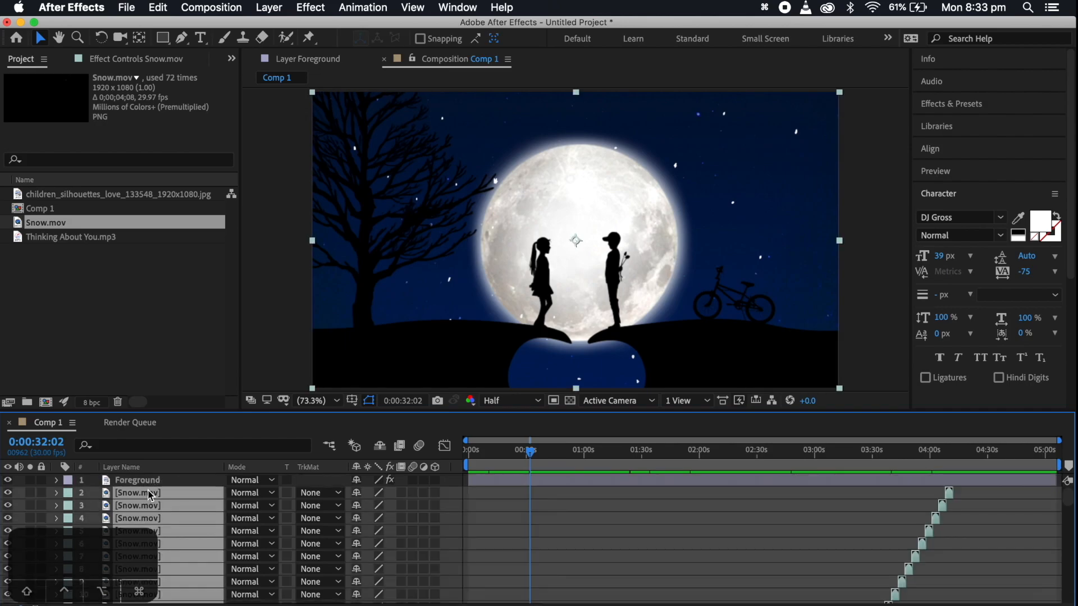
right_click(150, 494)
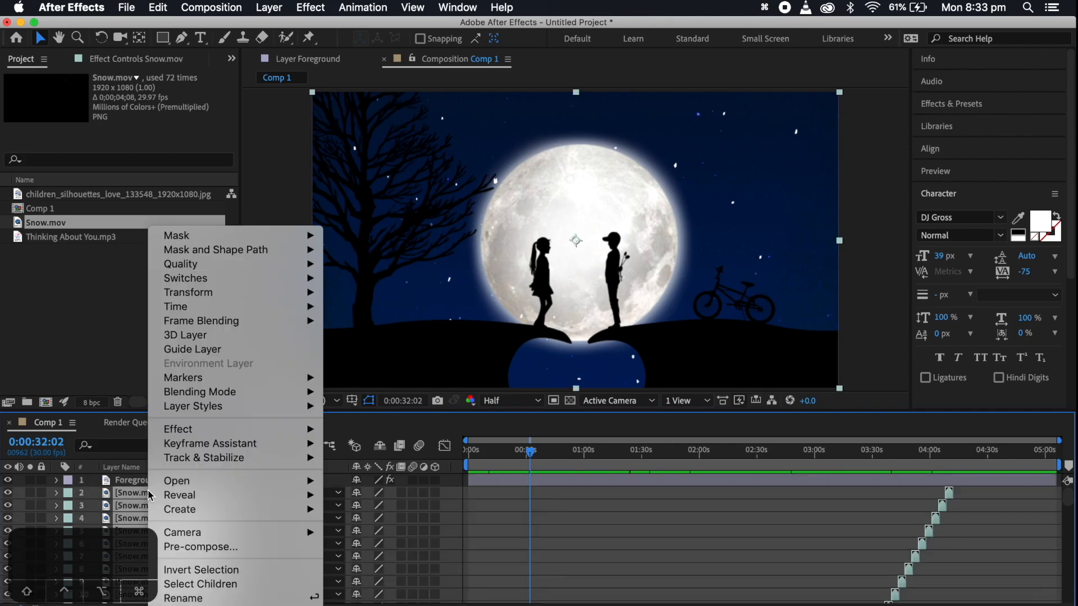
click(264, 548)
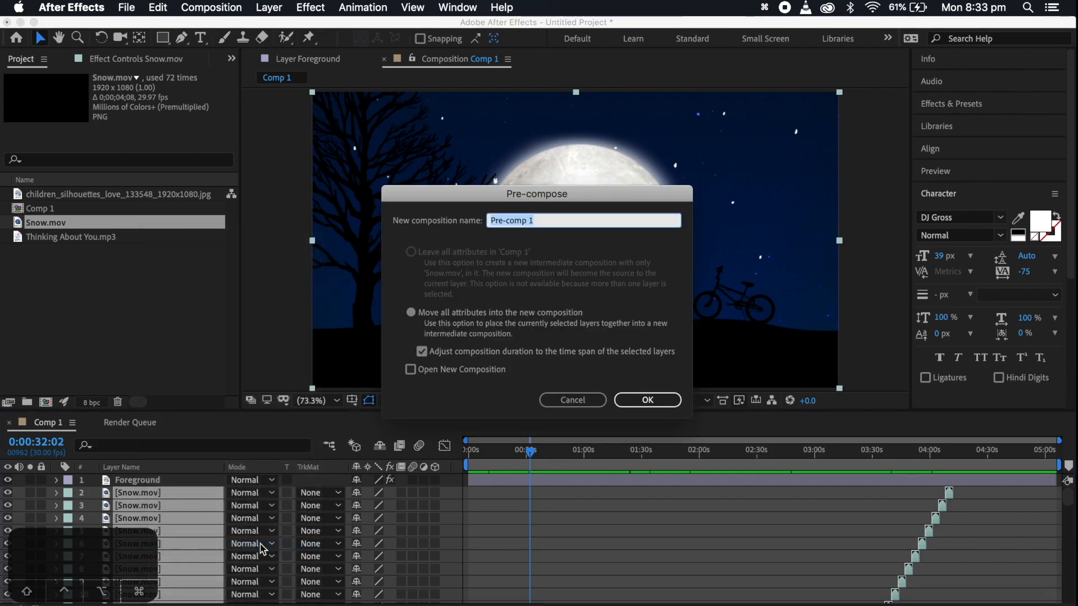
text(Snow)
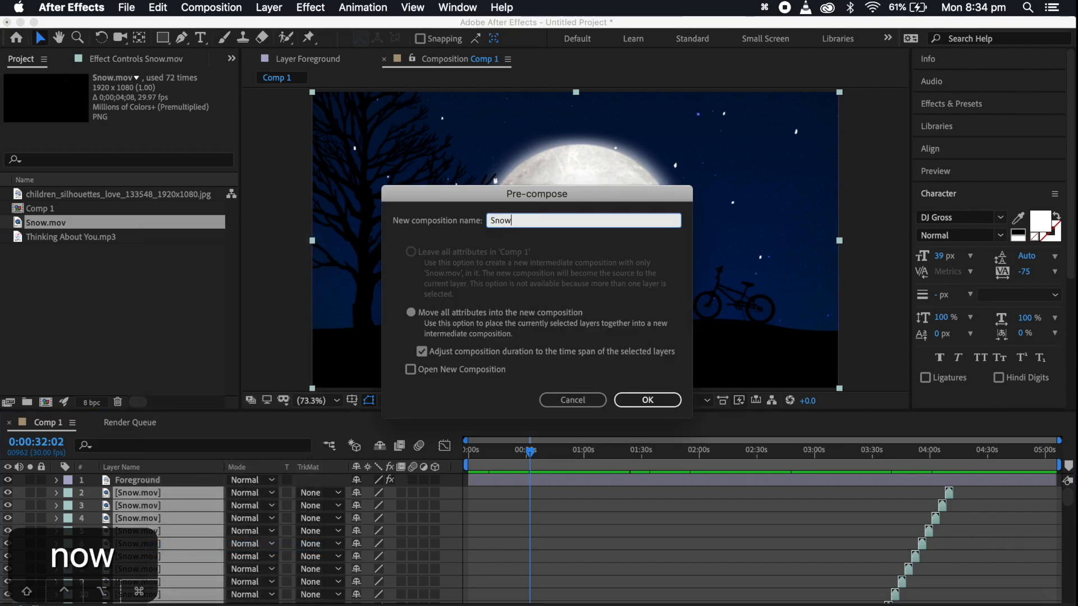
key(Return)
Preview Comp 1 from the beginning, then check the snow at 0:00:19:02
click(522, 451)
drag(531, 449, 416, 477)
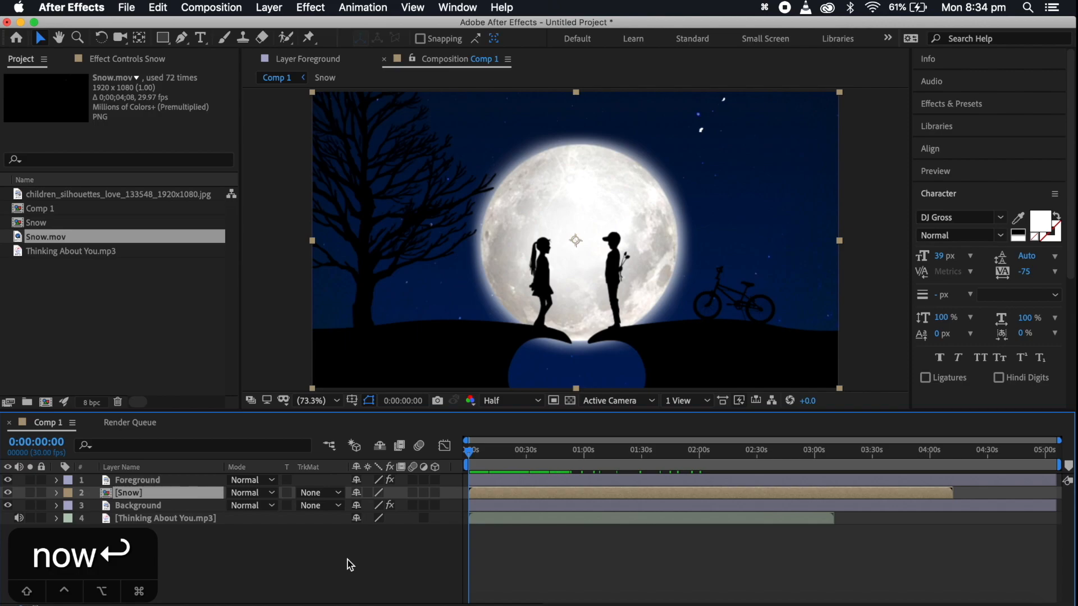
key(space)
click(505, 453)
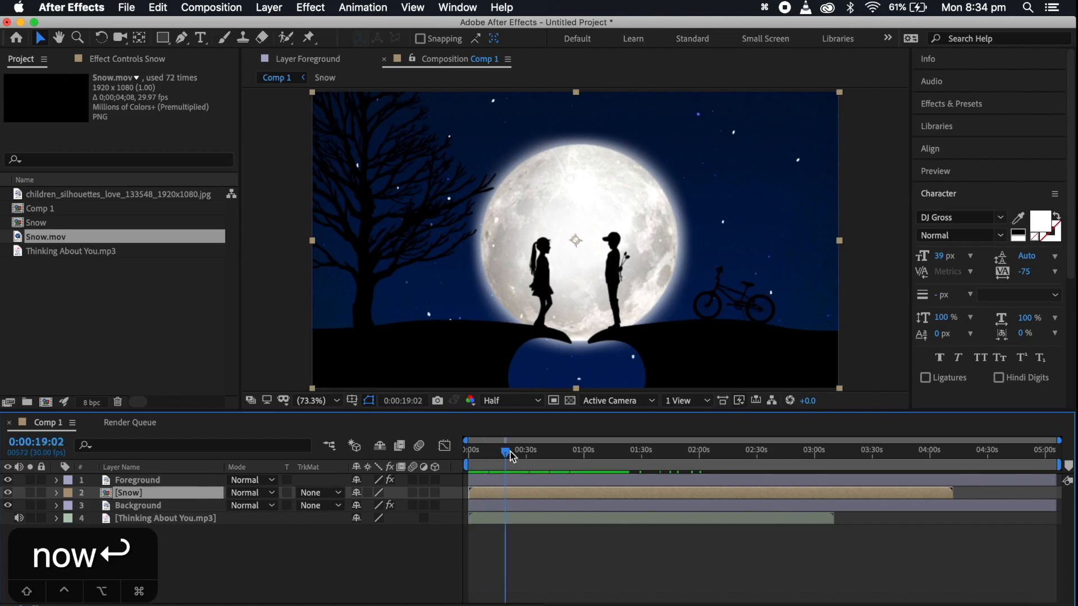
Play back short sections of Comp 1 at several points up to 0:00:57:28 to check that the snow runs continuously
key(equal)
key(equal)
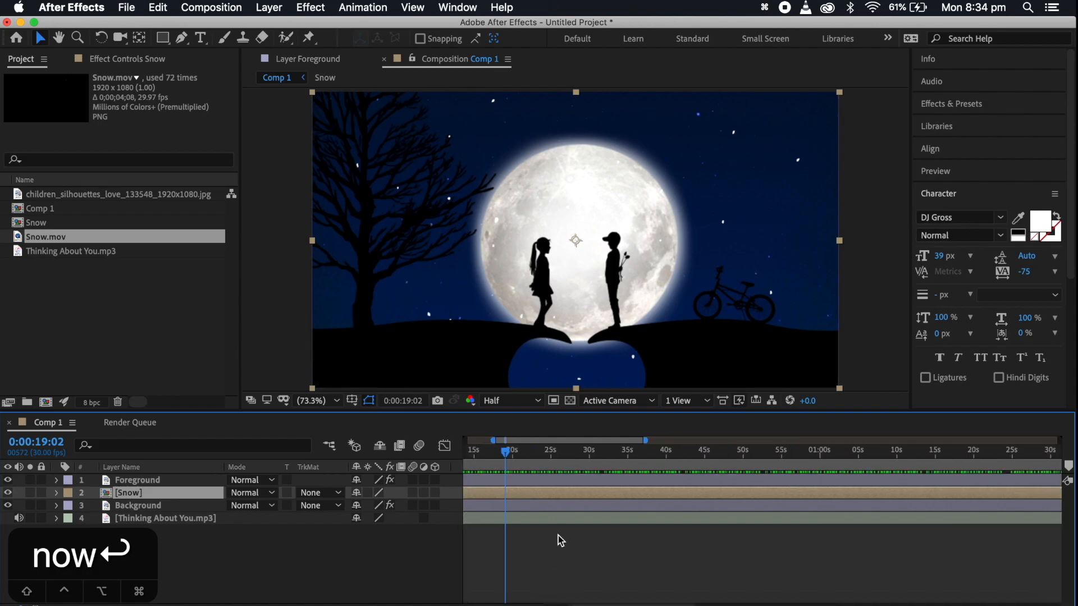
scroll(558, 536, left, 5)
scroll(646, 471, right, 2)
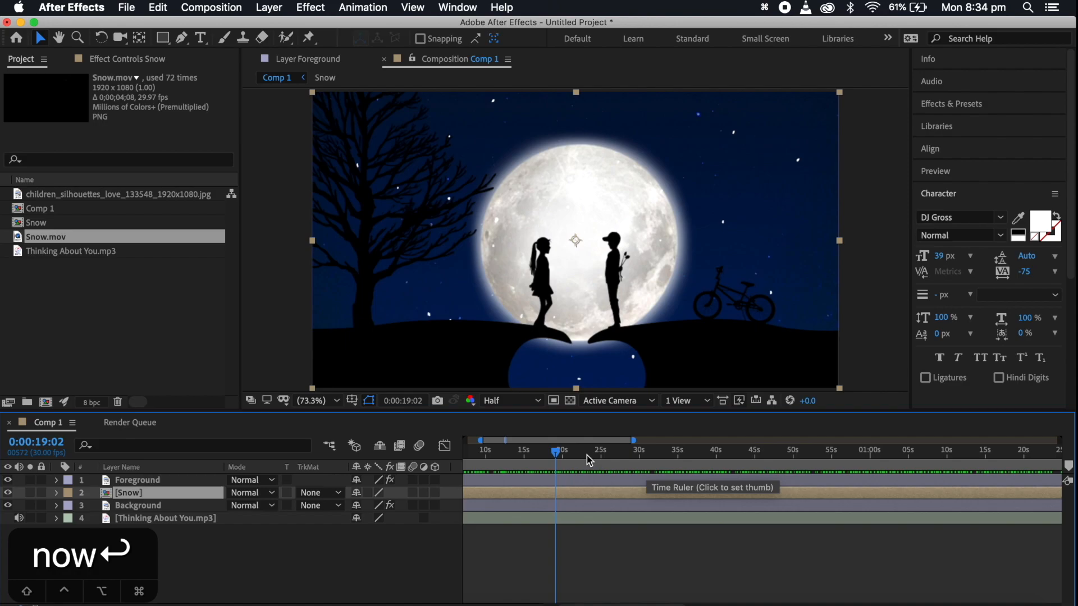
click(587, 456)
key(space)
click(638, 465)
key(space)
scroll(651, 465, right, 3)
click(670, 468)
key(space)
click(720, 462)
key(space)
scroll(720, 462, right, 3)
click(666, 468)
key(space)
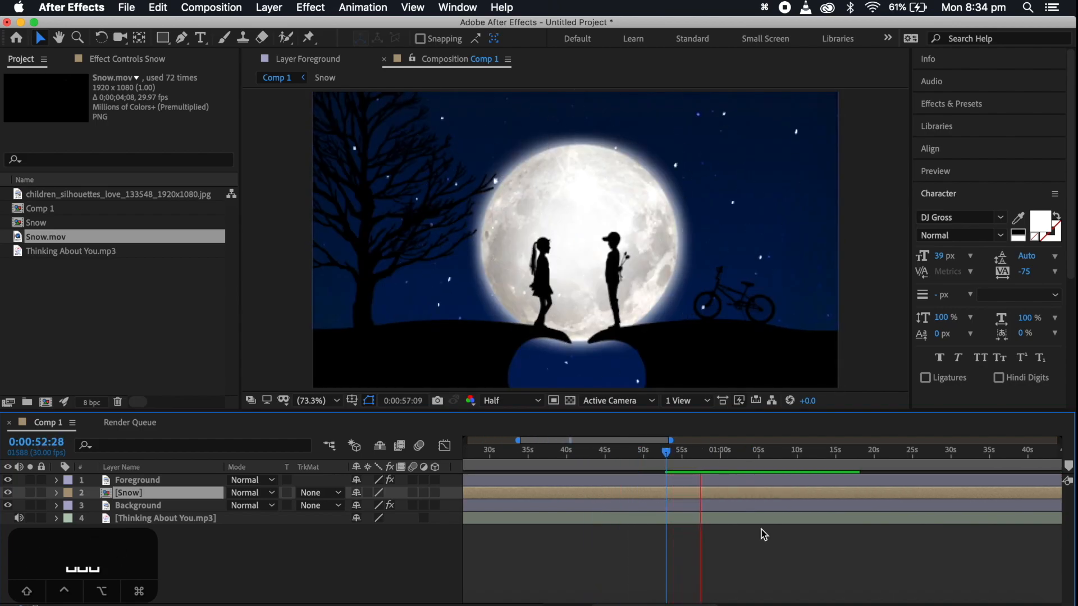
key(space)
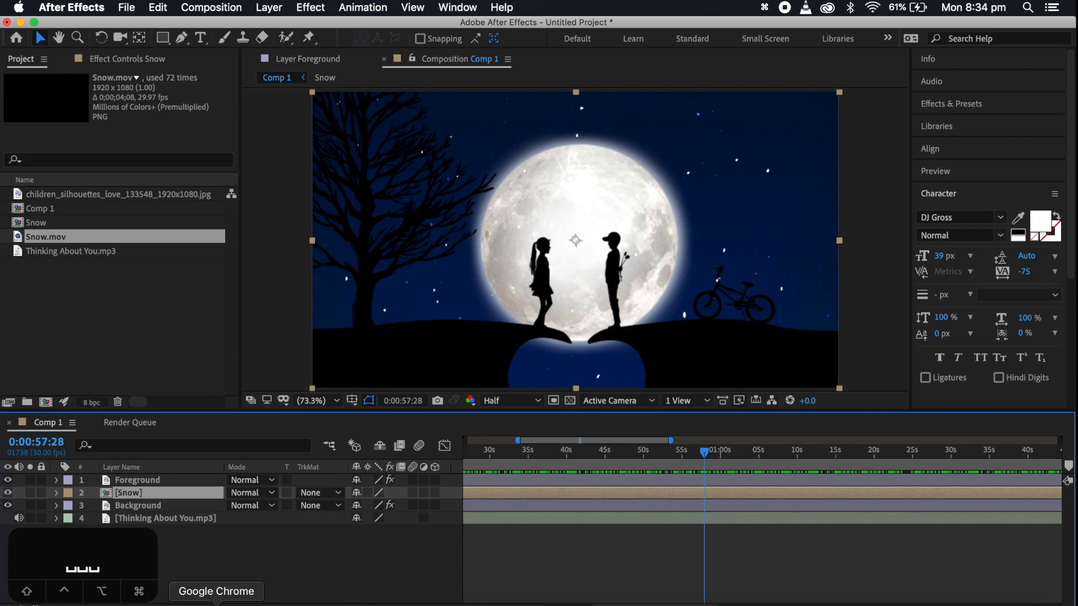
Switch to Google Chrome, download 4K UHD Angled Rain Blizzard.mp4 from the shared MediaFire folder, and return to After Effects
click(233, 599)
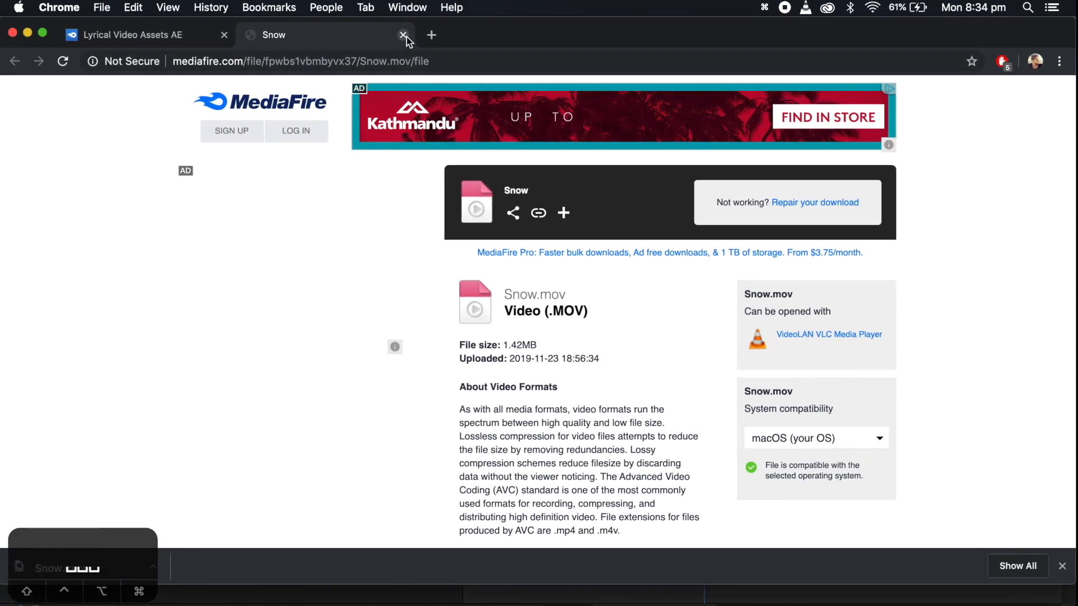
click(403, 35)
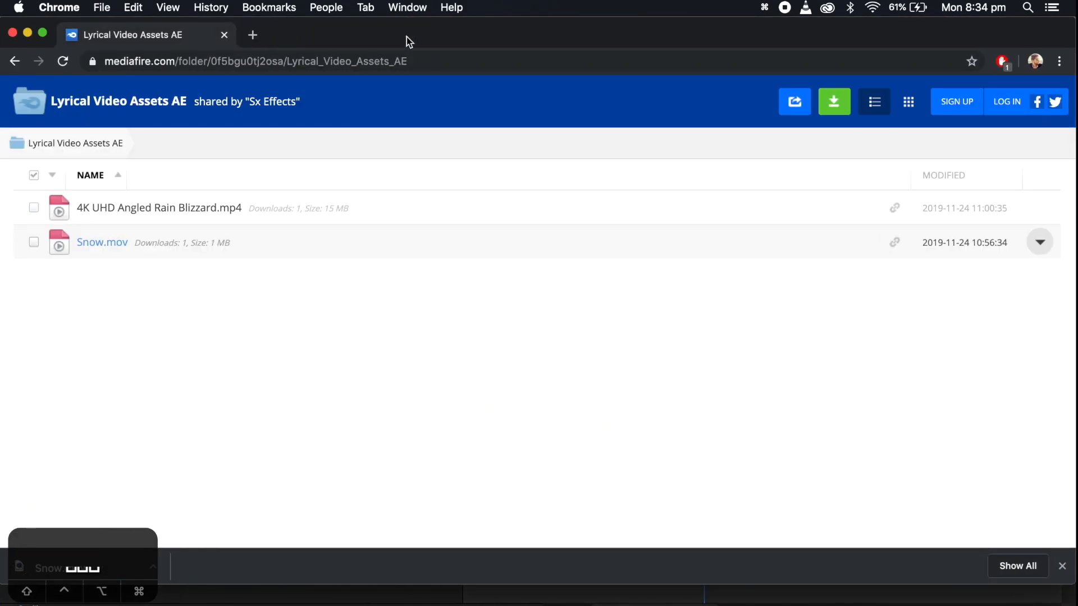
click(210, 212)
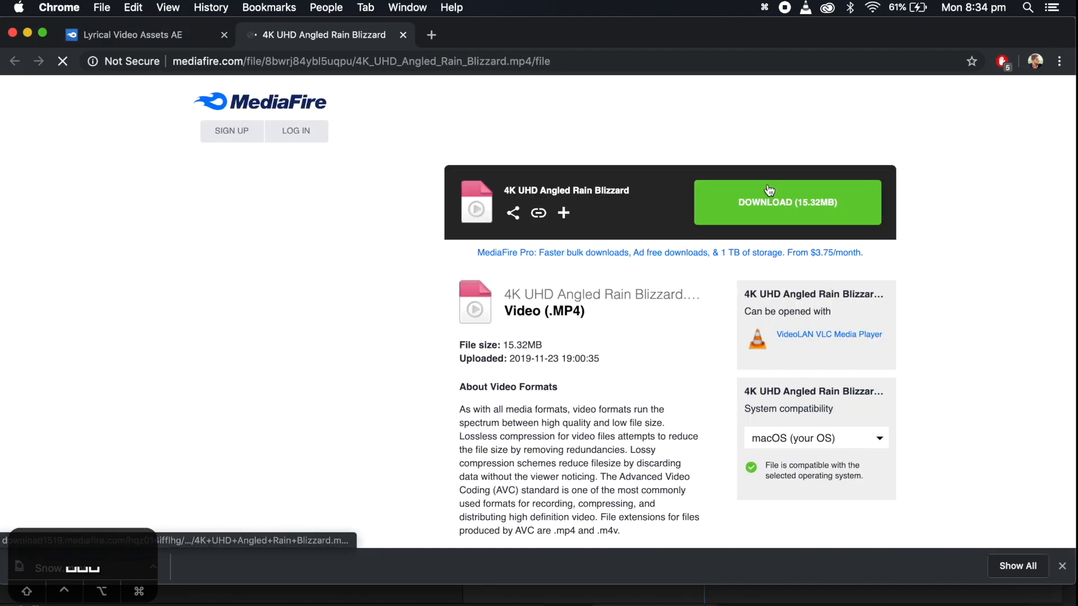
click(769, 191)
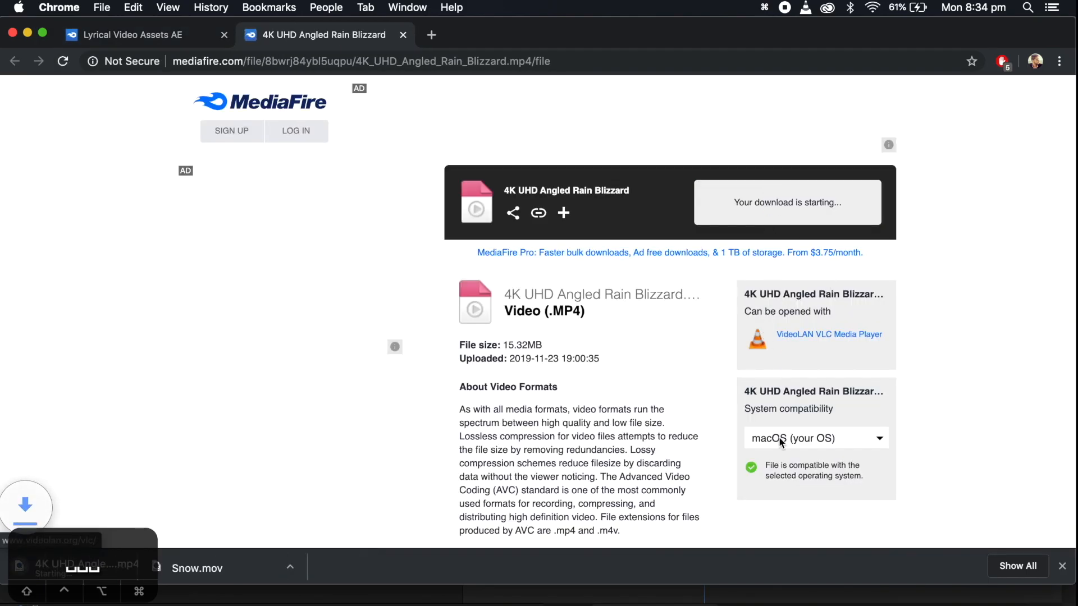
click(818, 605)
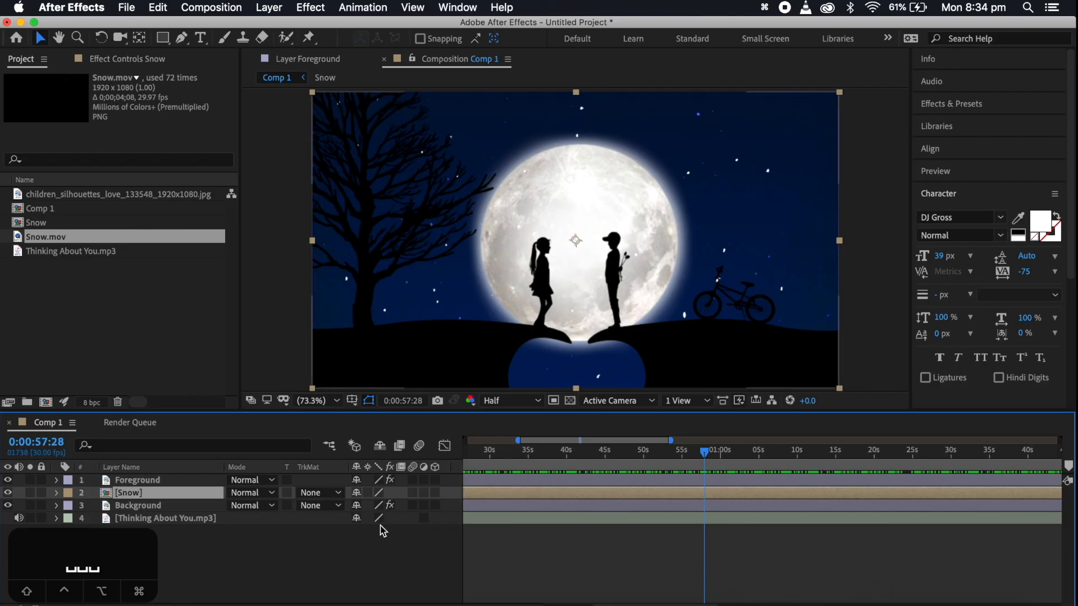
Import 4K UHD Angled Rain Blizzard.mp4 into Comp 1, place it below the Foreground layer, and start it at about 0:00:57:13
click(81, 605)
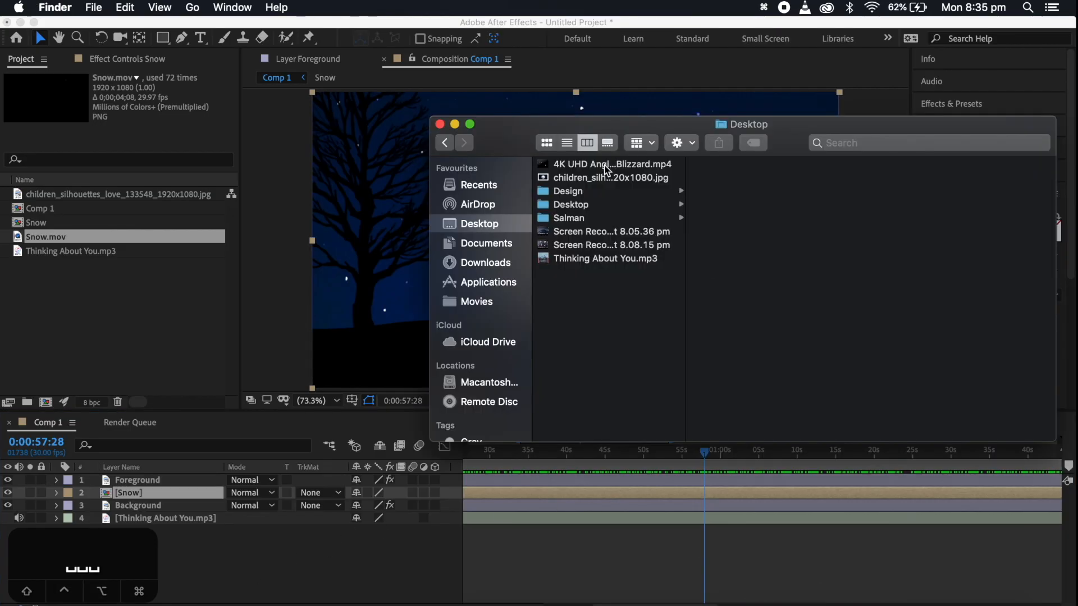
drag(606, 169, 335, 575)
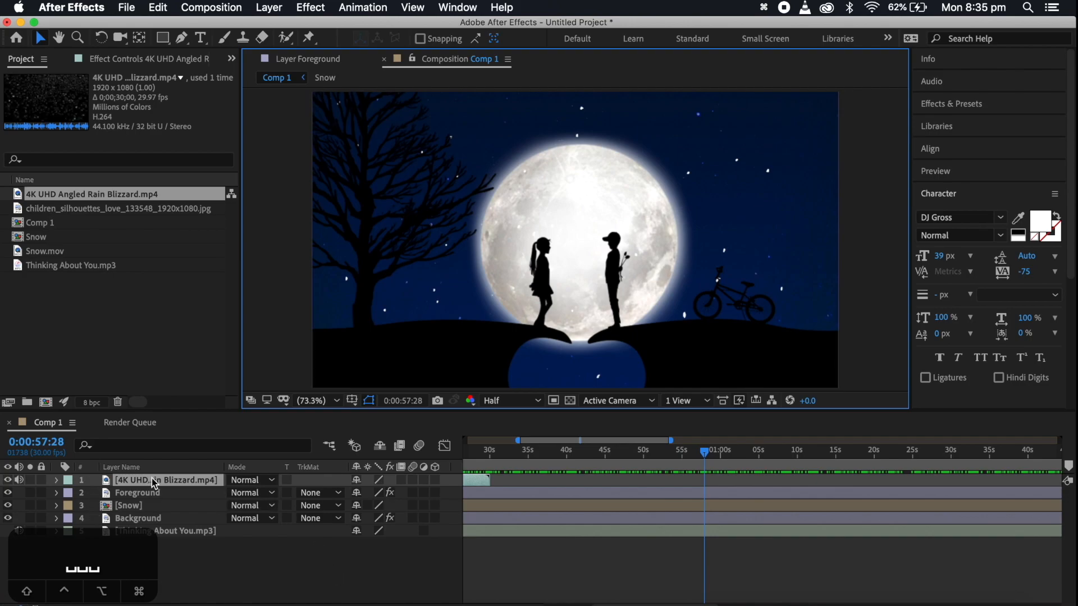
drag(153, 484, 156, 501)
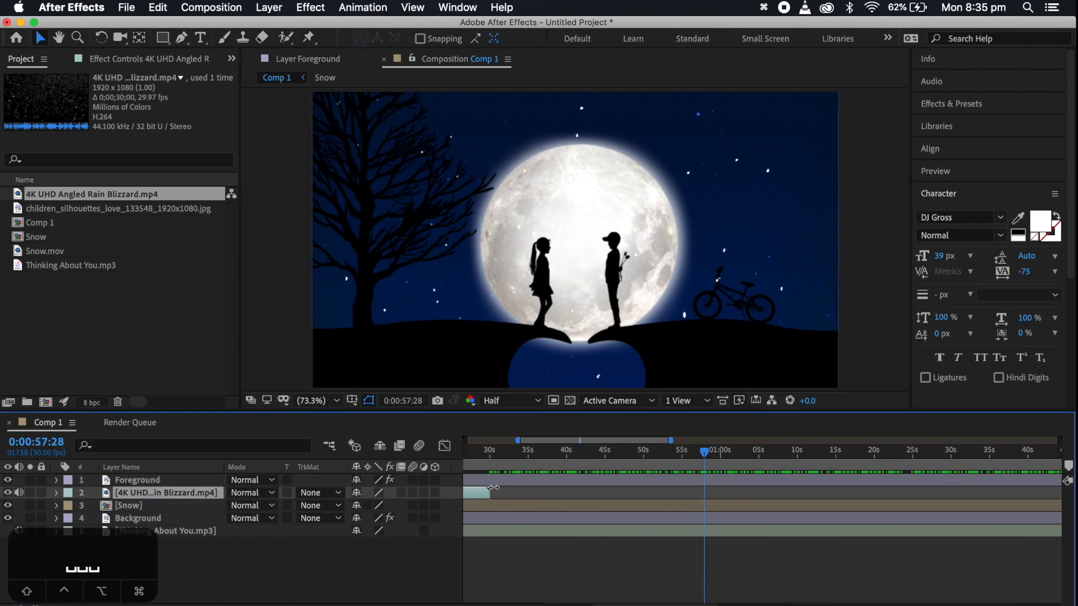
drag(490, 496, 806, 494)
drag(652, 498, 767, 493)
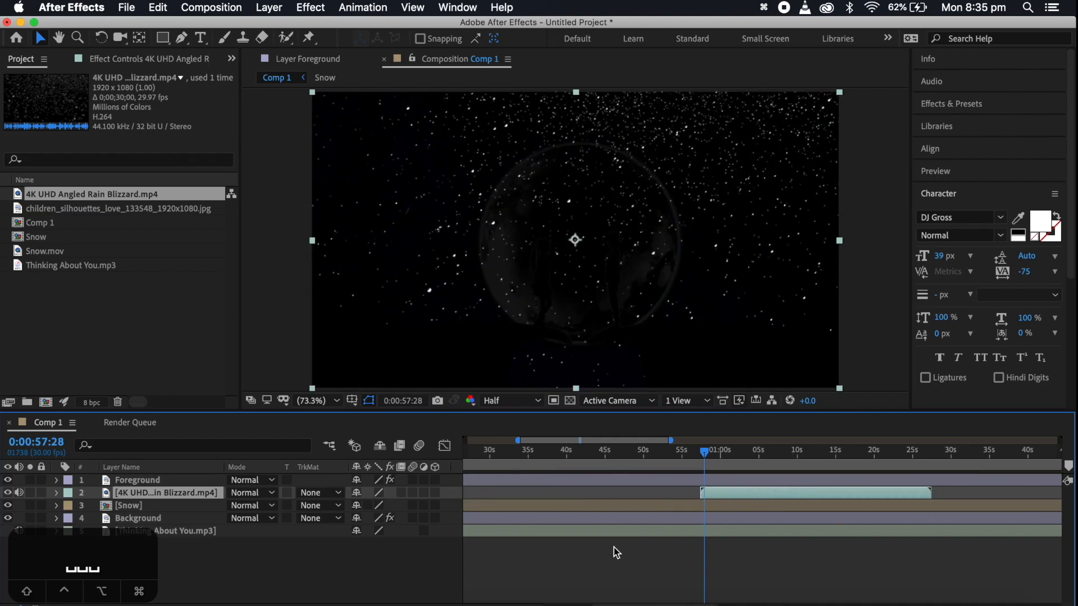
Set the blending mode of the 4K UHD Angled Rain Blizzard layer to Add
click(566, 507)
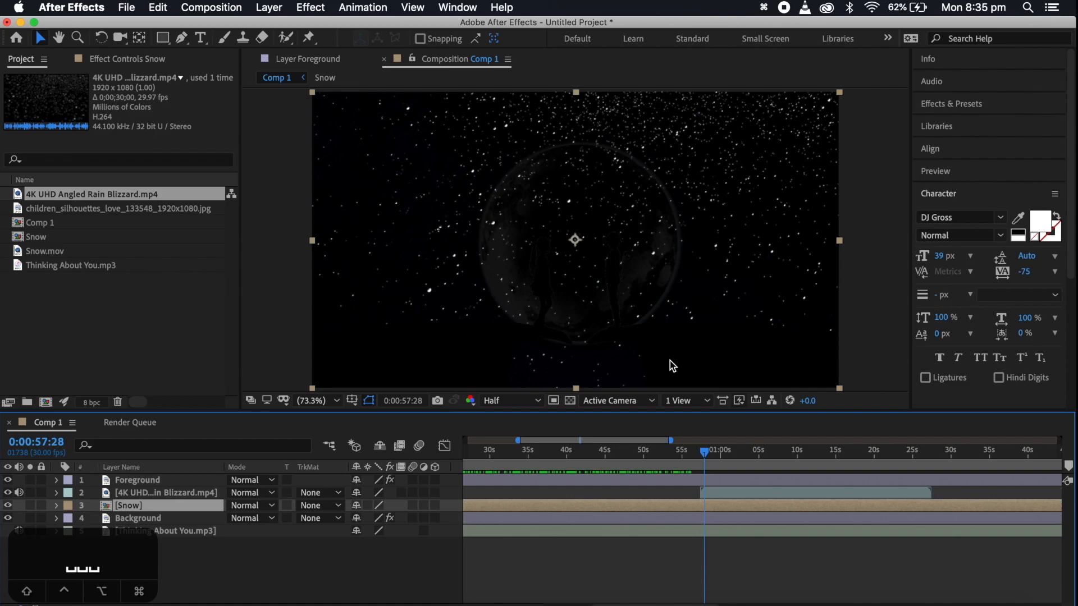
click(719, 493)
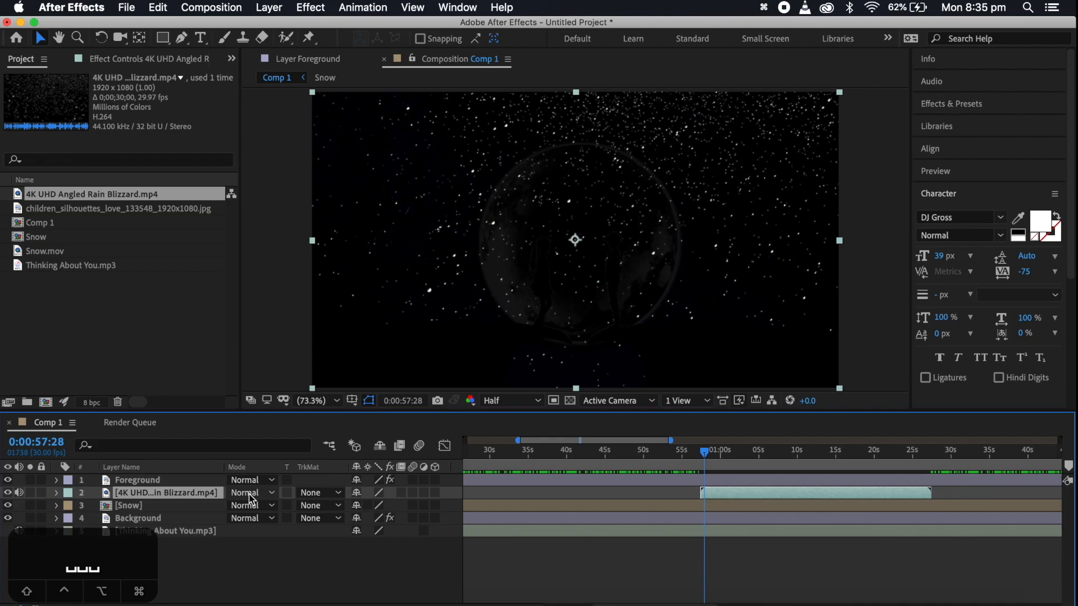
right_click(452, 468)
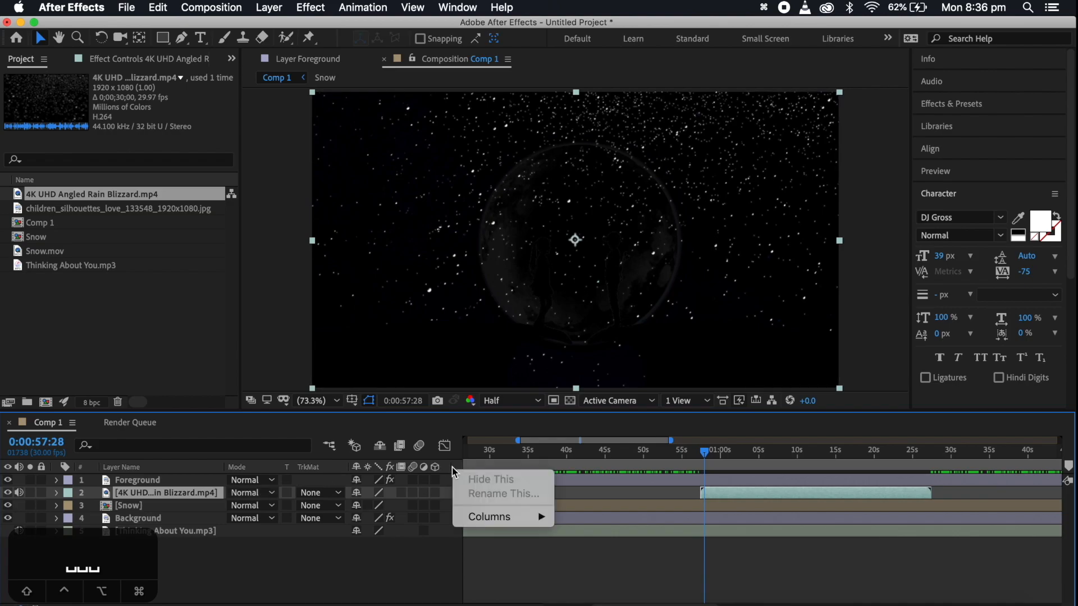
mouse_move(519, 519)
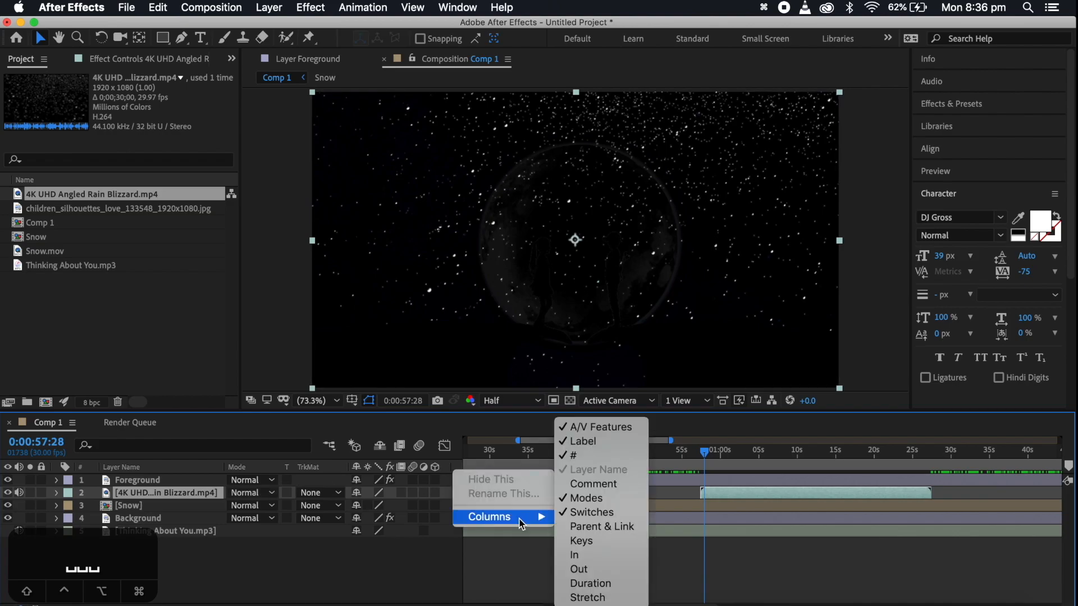
click(308, 554)
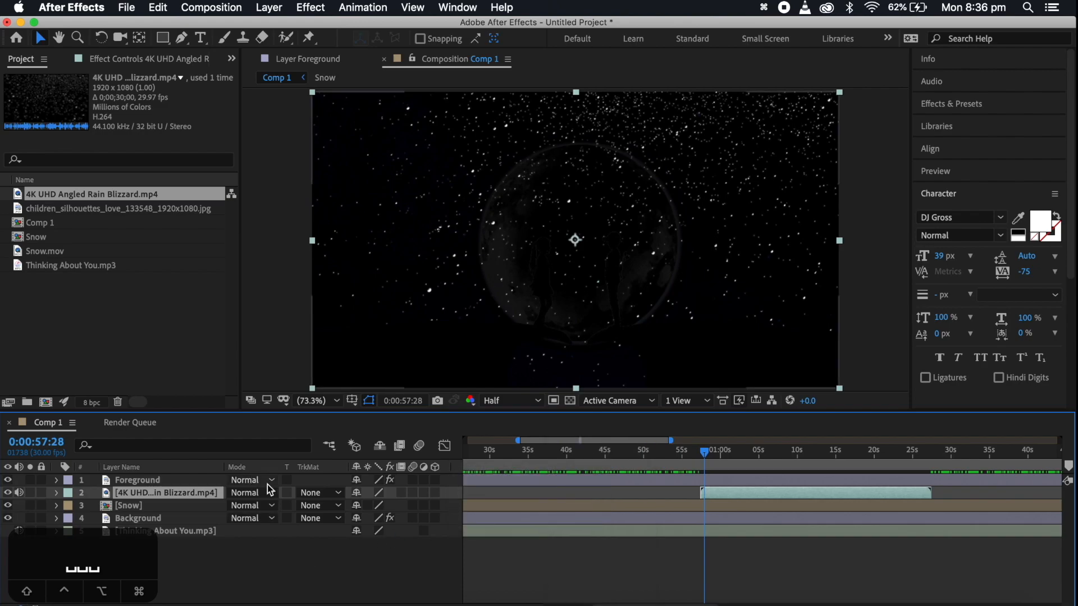
click(259, 492)
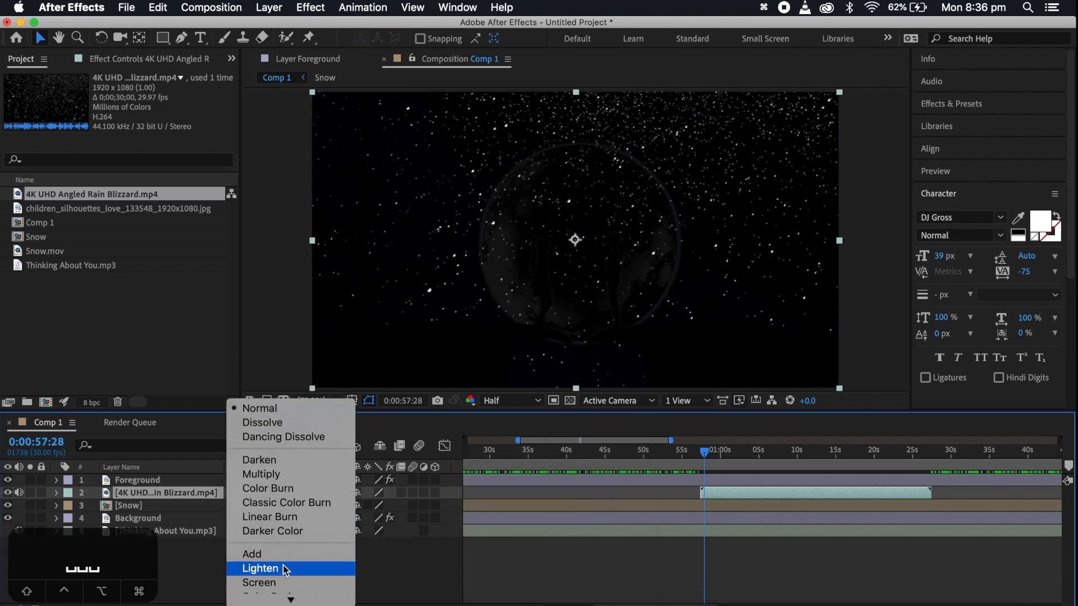
click(290, 568)
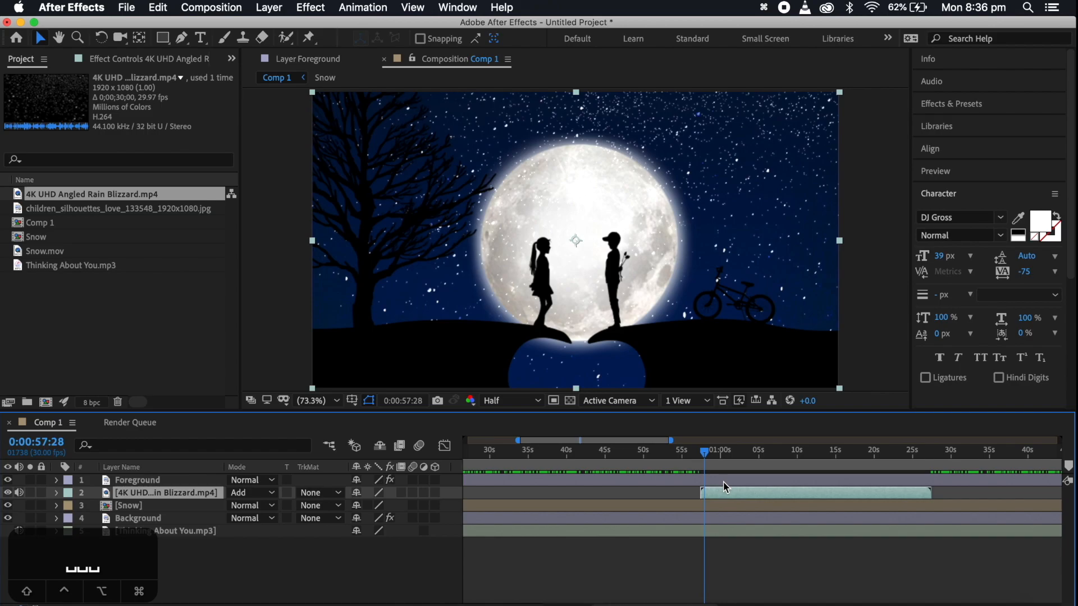
Preview the start of the blizzard overlay from 0:00:57:04
key(=)
key(=)
click(680, 452)
key(space)
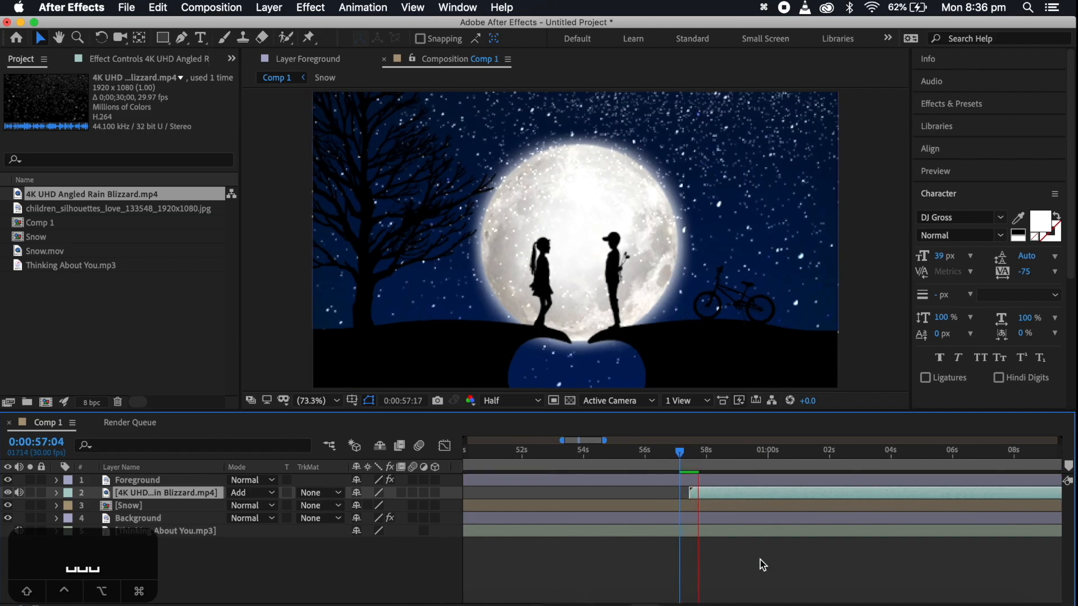
Keyframe the blizzard layer's Opacity at 0% at its start, 0:00:57:13, and 100% at 0:00:58:01
drag(723, 450, 693, 454)
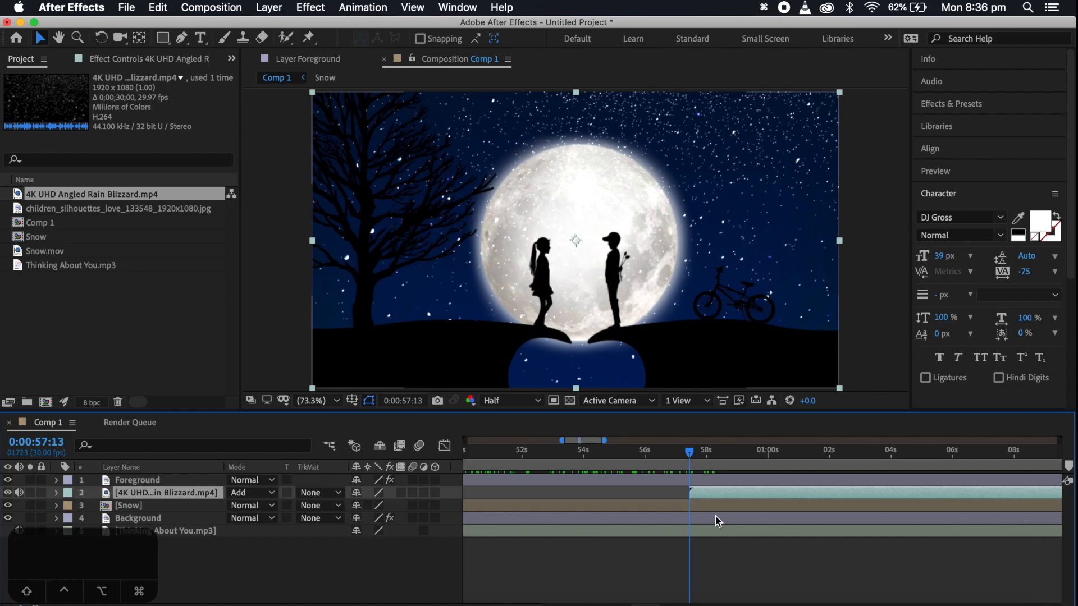
key(t)
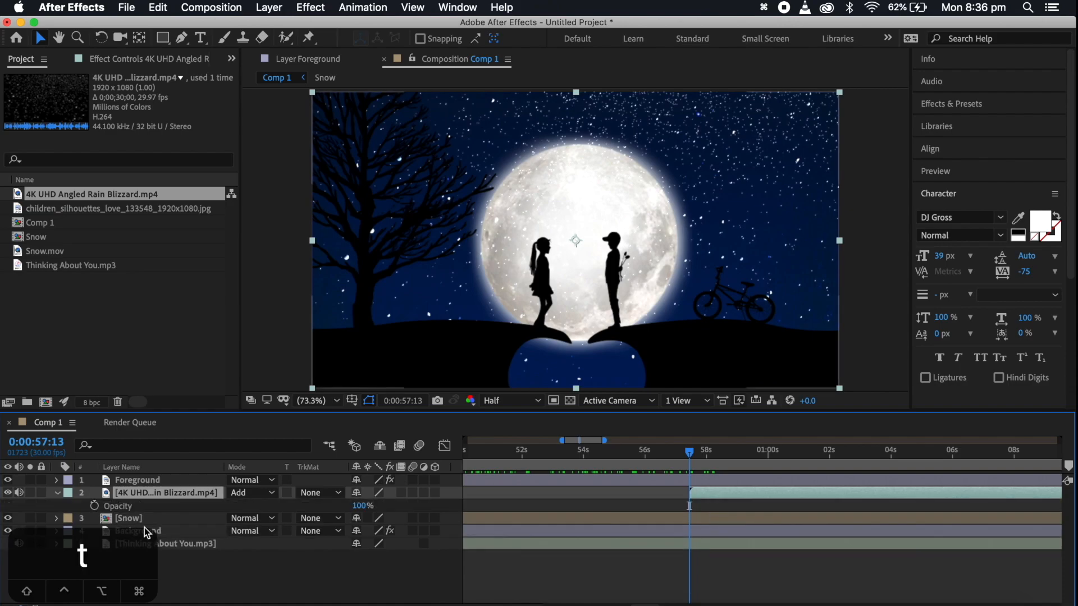
click(95, 506)
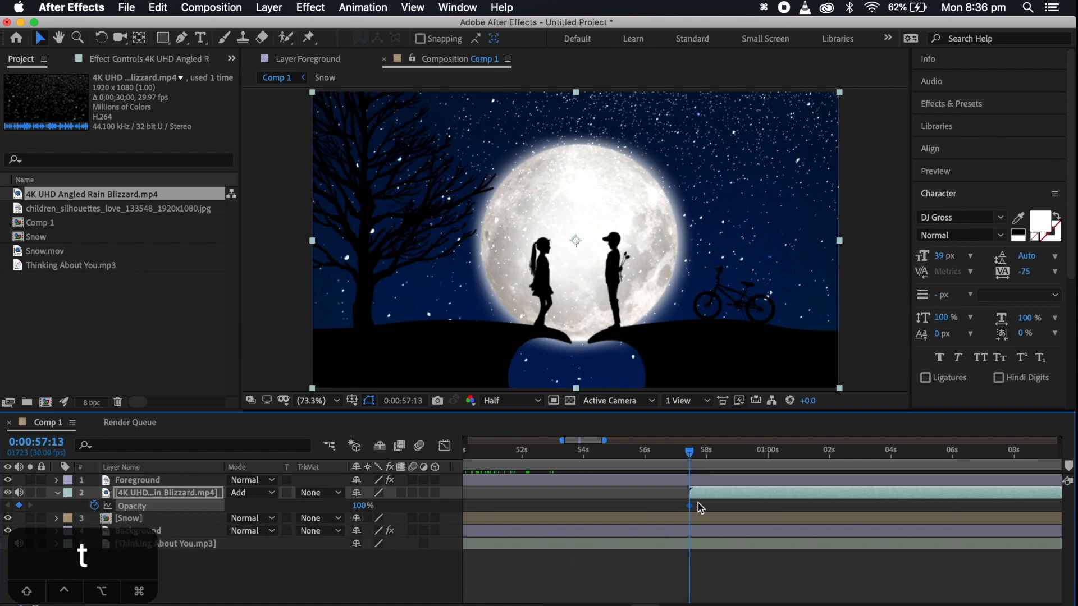
drag(360, 506, 217, 507)
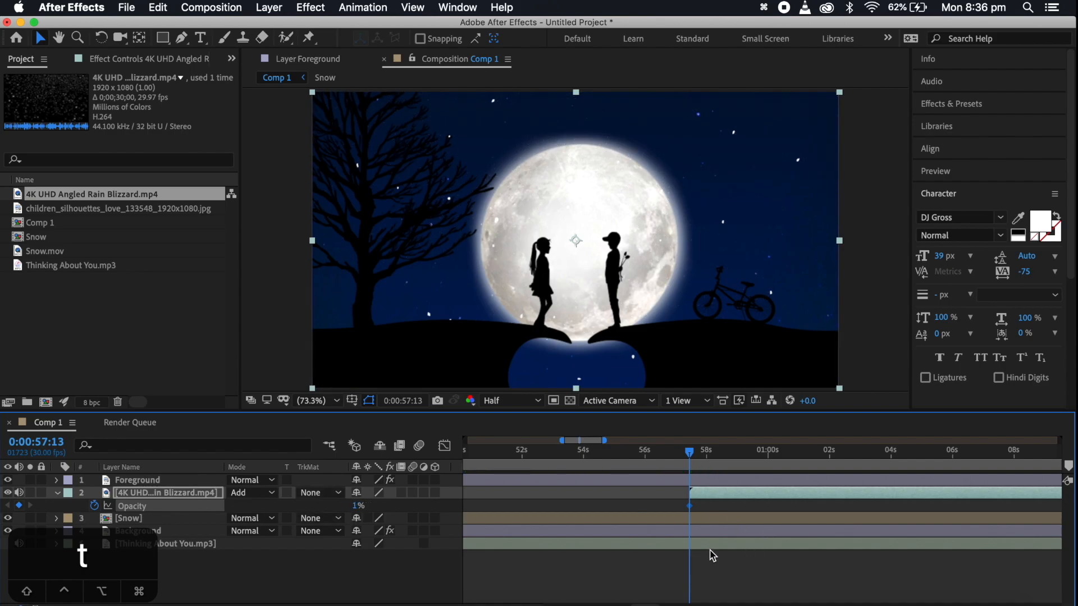
key(space)
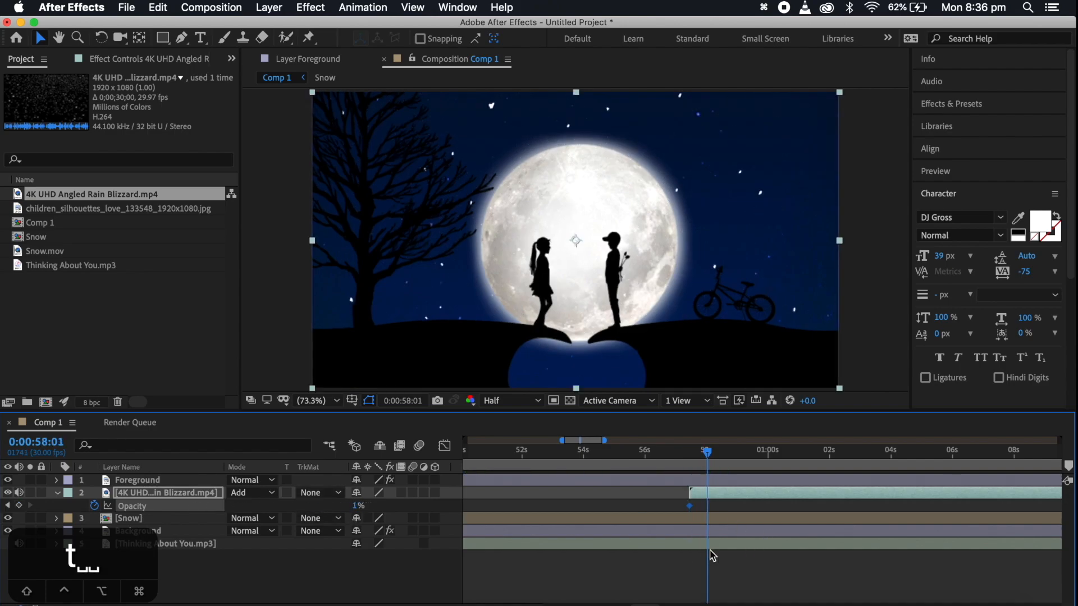
drag(358, 506, 470, 511)
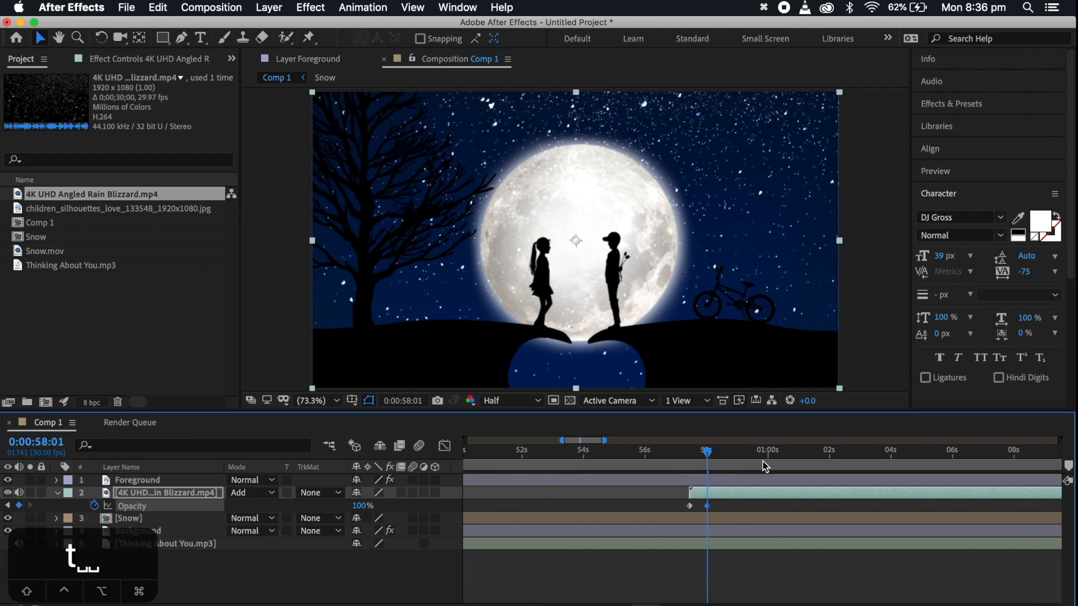
drag(709, 456, 695, 456)
drag(355, 507, 325, 507)
drag(696, 454, 707, 456)
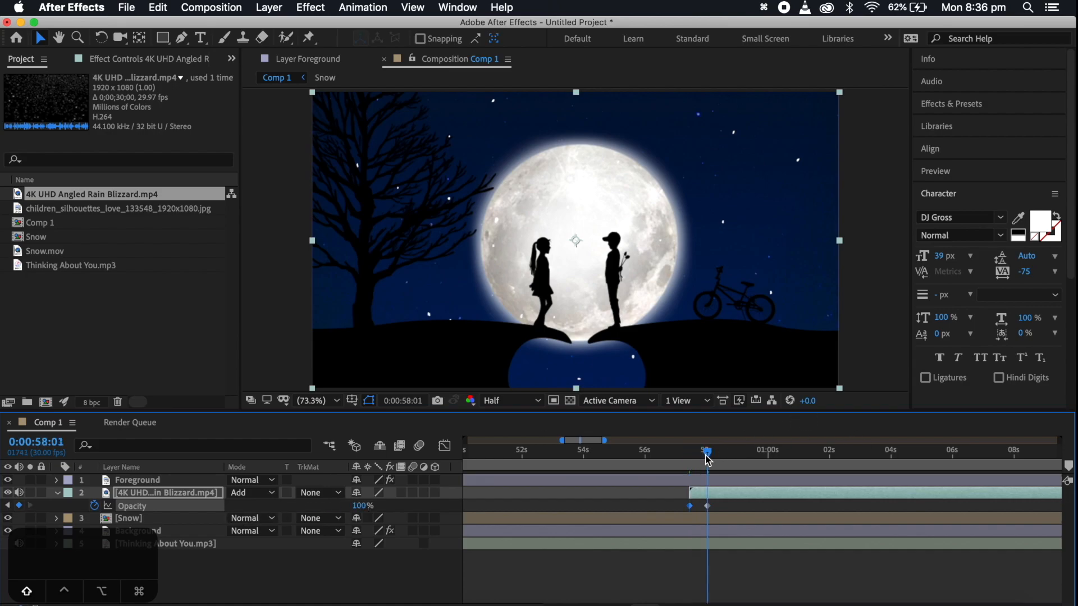
Play back the blizzard's fade-in from 0:00:57:04 to check the Opacity keyframes
click(680, 454)
key(space)
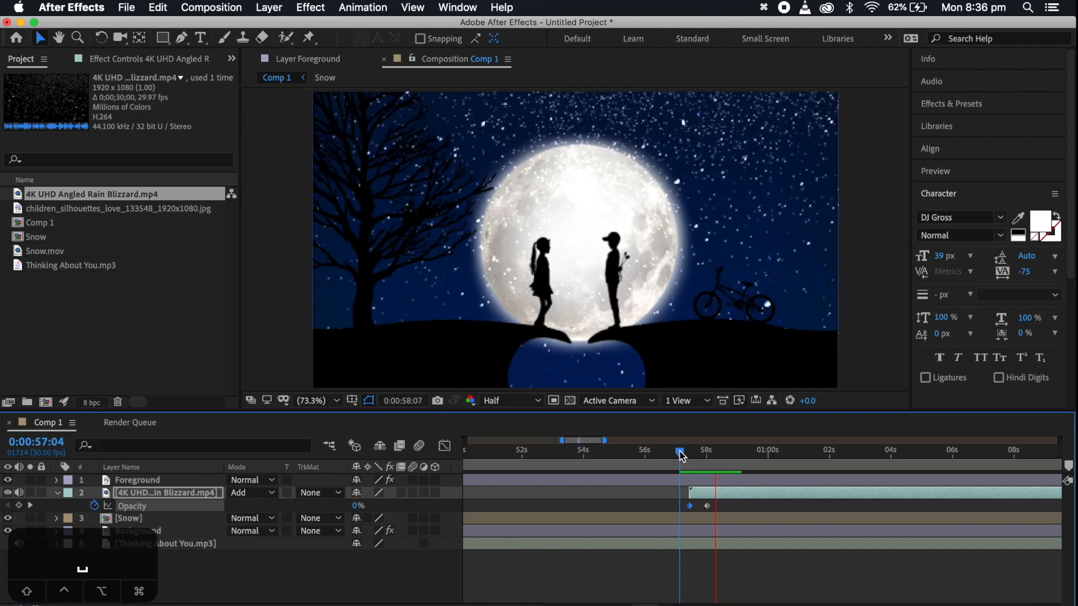
key(space)
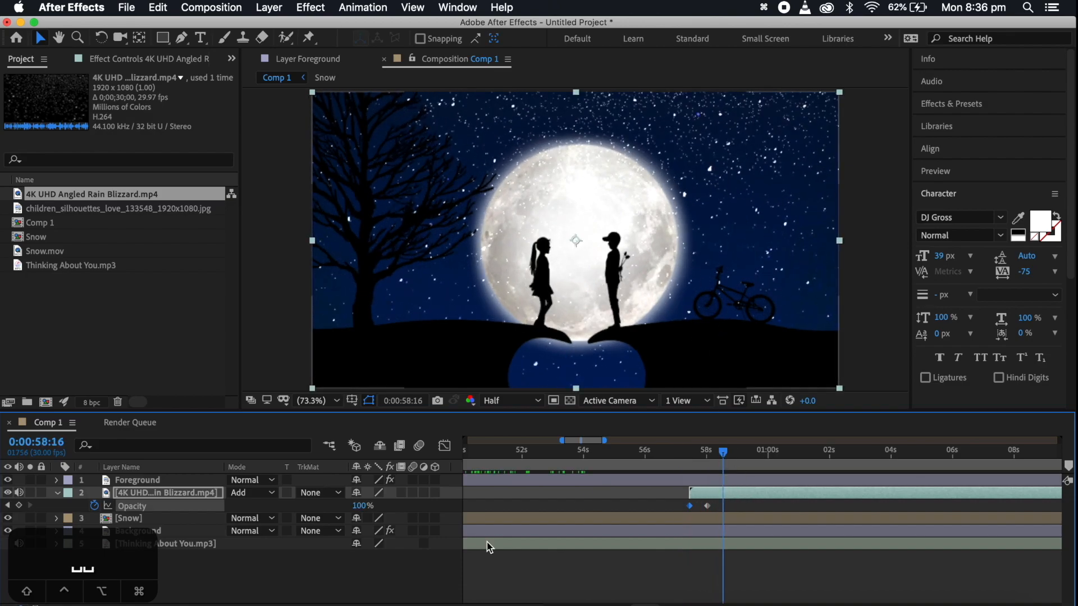
Scale the blizzard layer up to 209% and preview it from 0:00:56:29
click(701, 493)
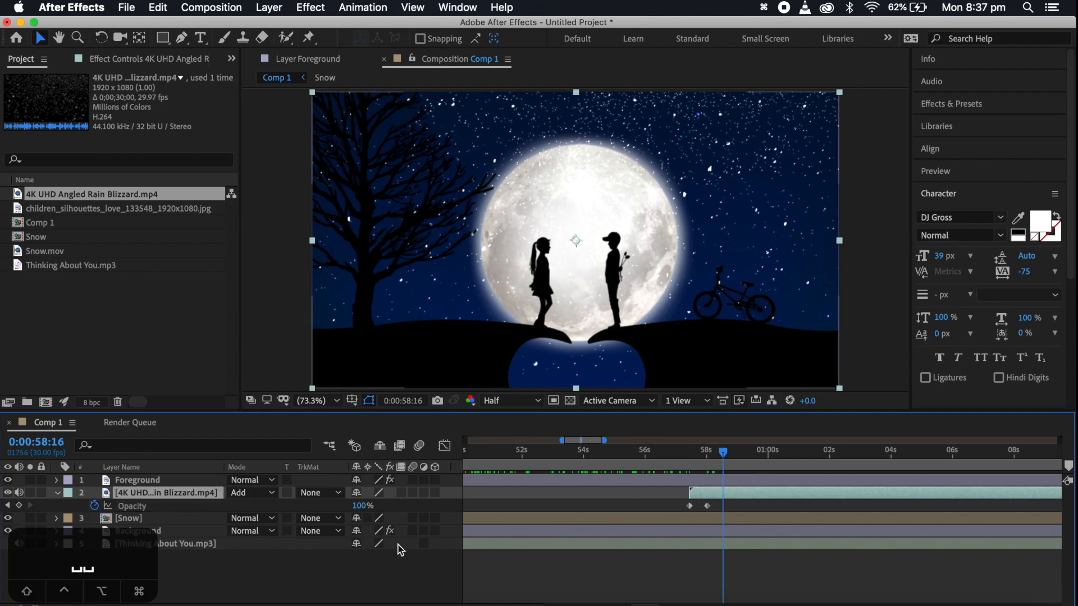
key(s)
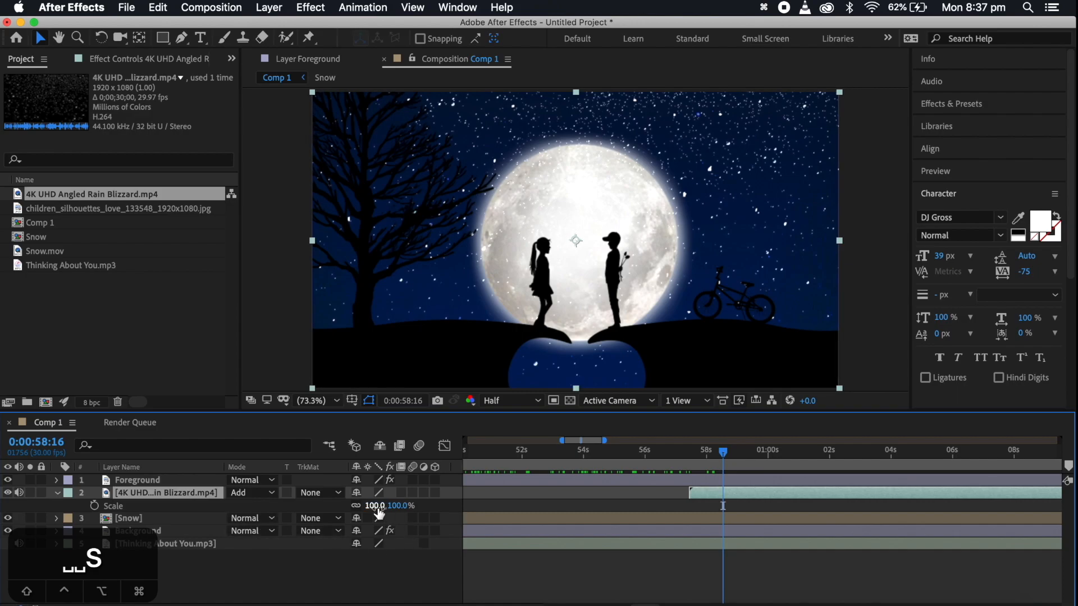
drag(374, 511, 475, 530)
click(675, 453)
key(space)
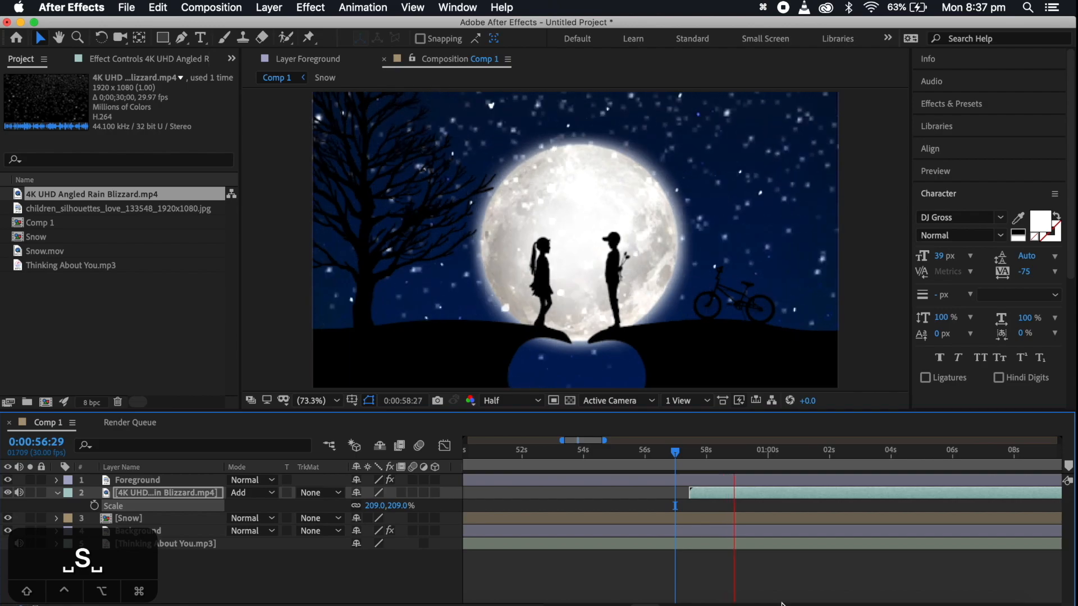
key(space)
Play back Comp 1 from 0:01:17:17 up to about 0:01:20:29 to find where the blizzard should fade out
scroll(782, 605, right, 1)
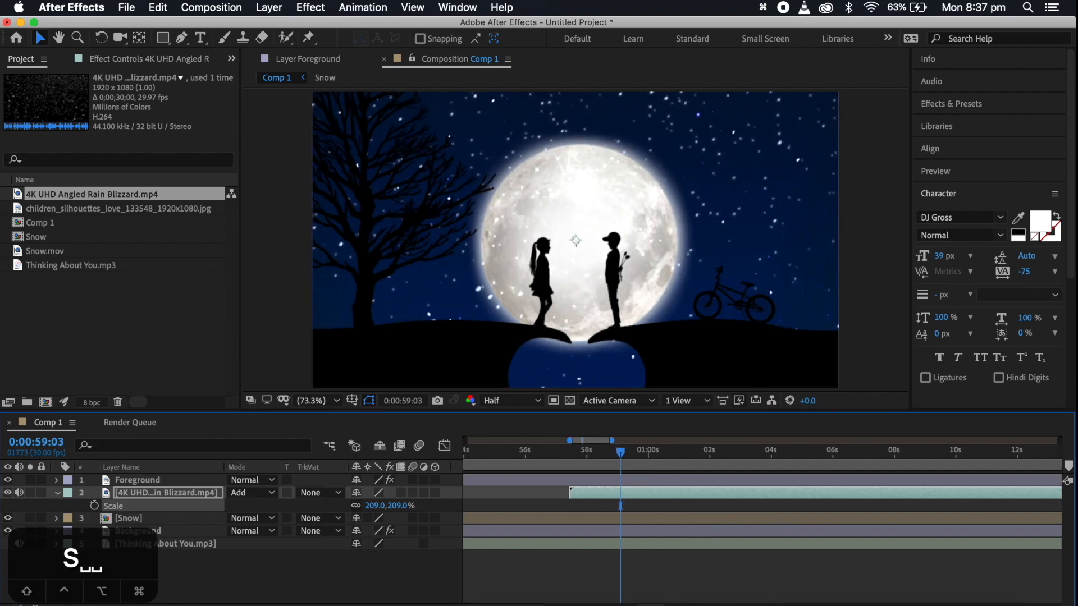
key(minus)
key(minus)
key(minus)
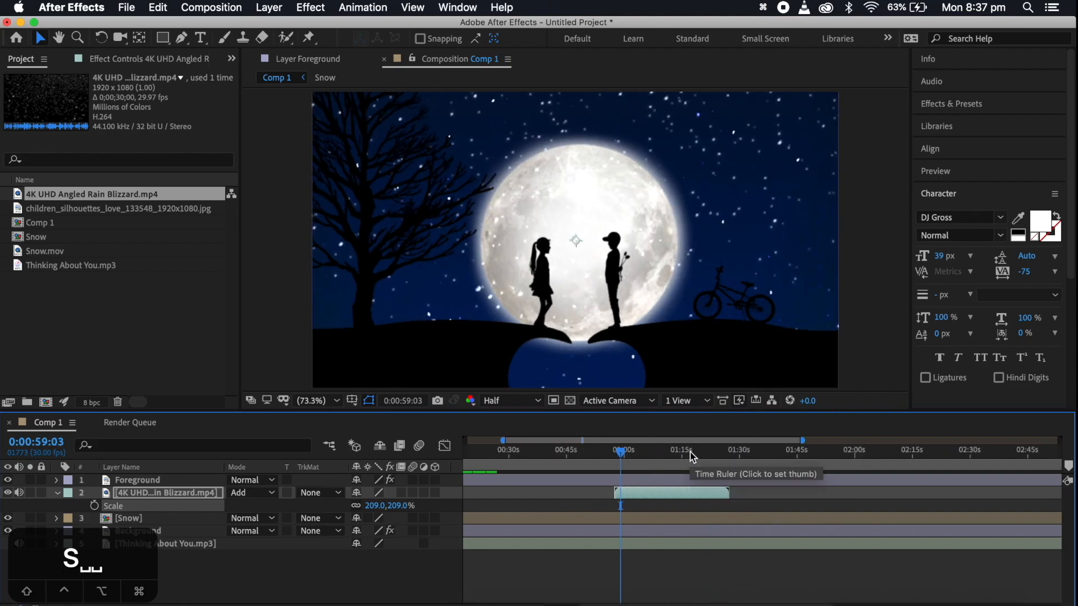
click(689, 452)
key(space)
key(space)
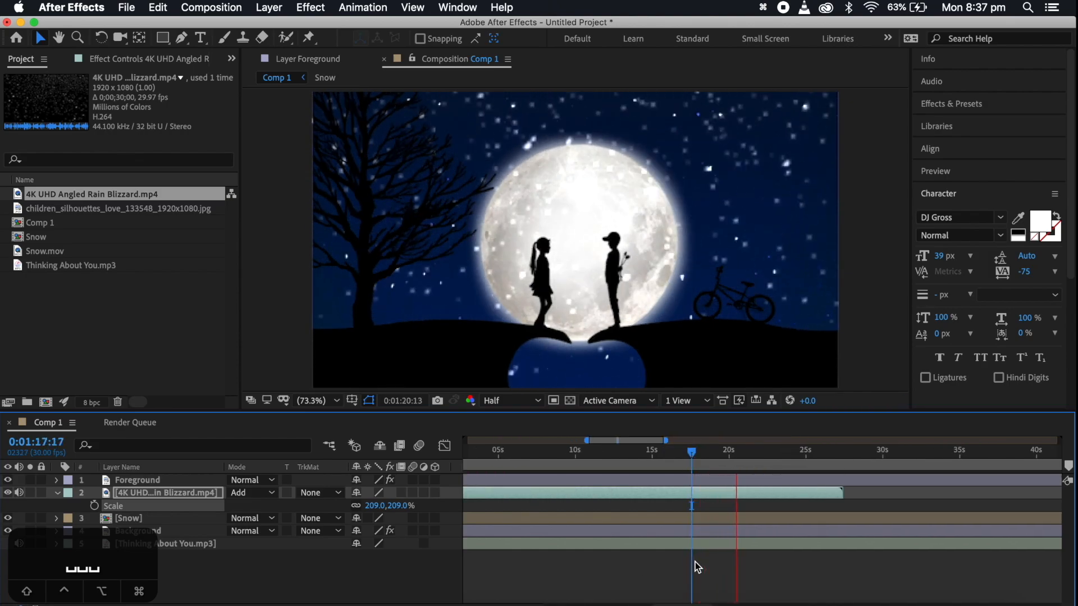
key(space)
click(716, 452)
key(space)
scroll(780, 527, left, 5)
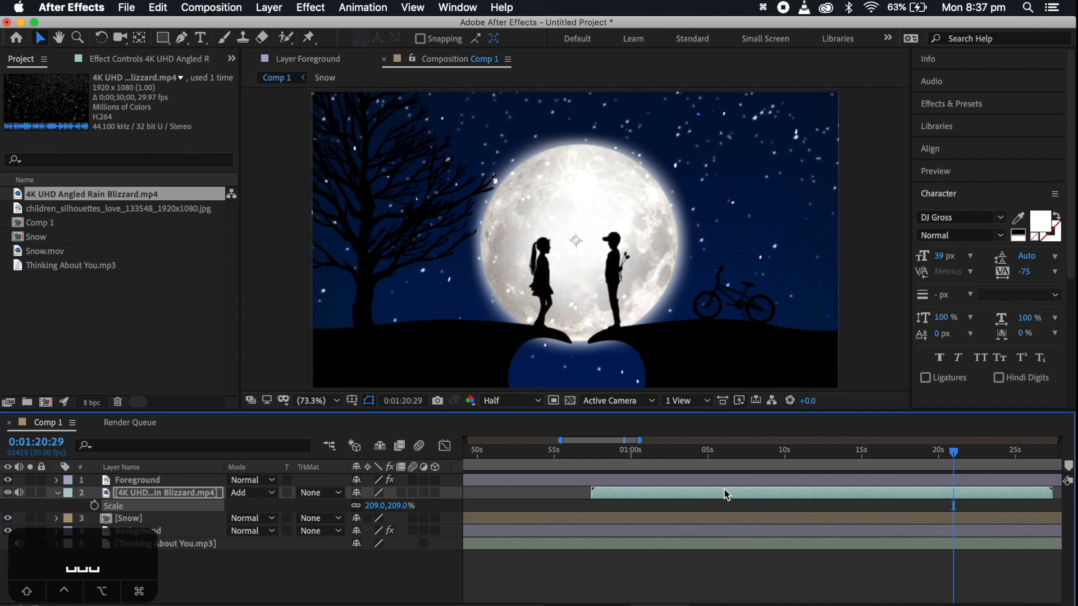
scroll(724, 494, right, 2)
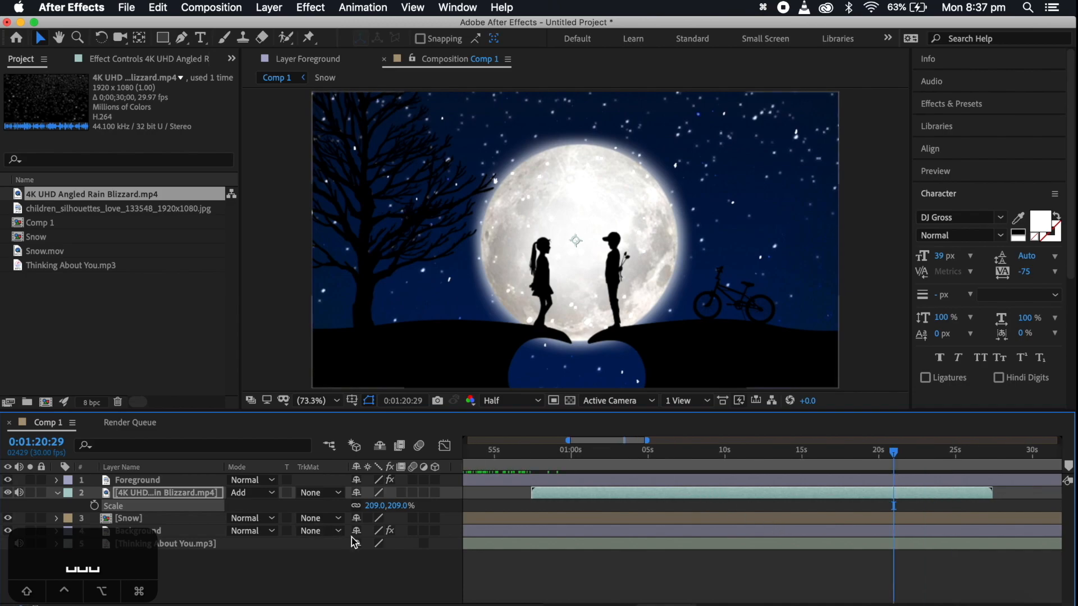
Keyframe the blizzard layer's Opacity at 100% at 0:01:20:29 and 0% about one second further on, and preview the fade-out
key(t)
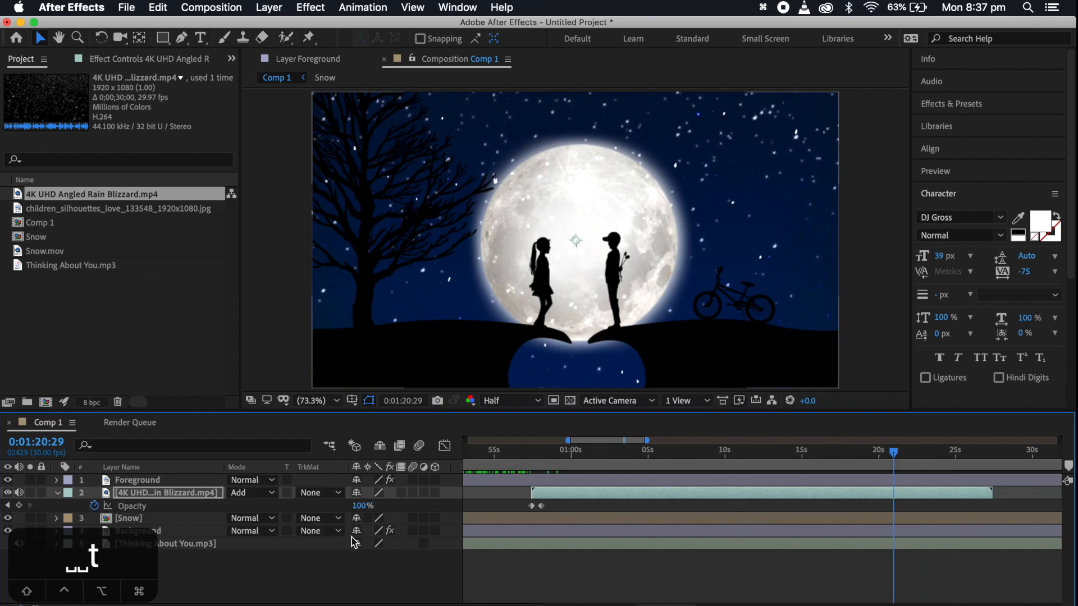
click(19, 505)
drag(894, 455, 909, 456)
drag(363, 506, 206, 514)
click(883, 453)
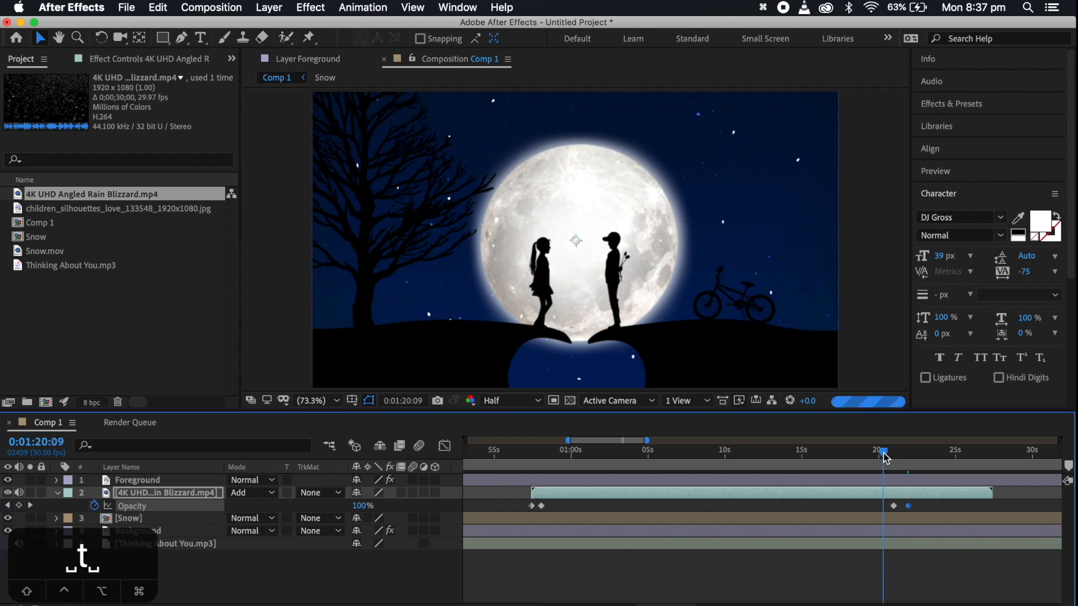
key(space)
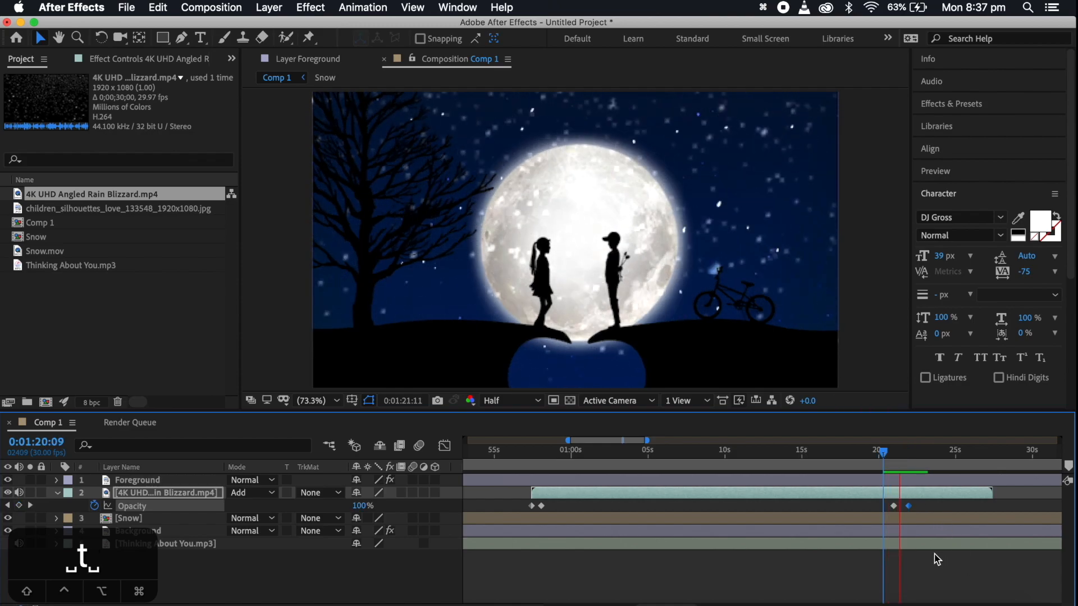
key(space)
Trim the end of the blizzard layer to just after its fade-out, at about 0:01:22
scroll(824, 453, right, 4)
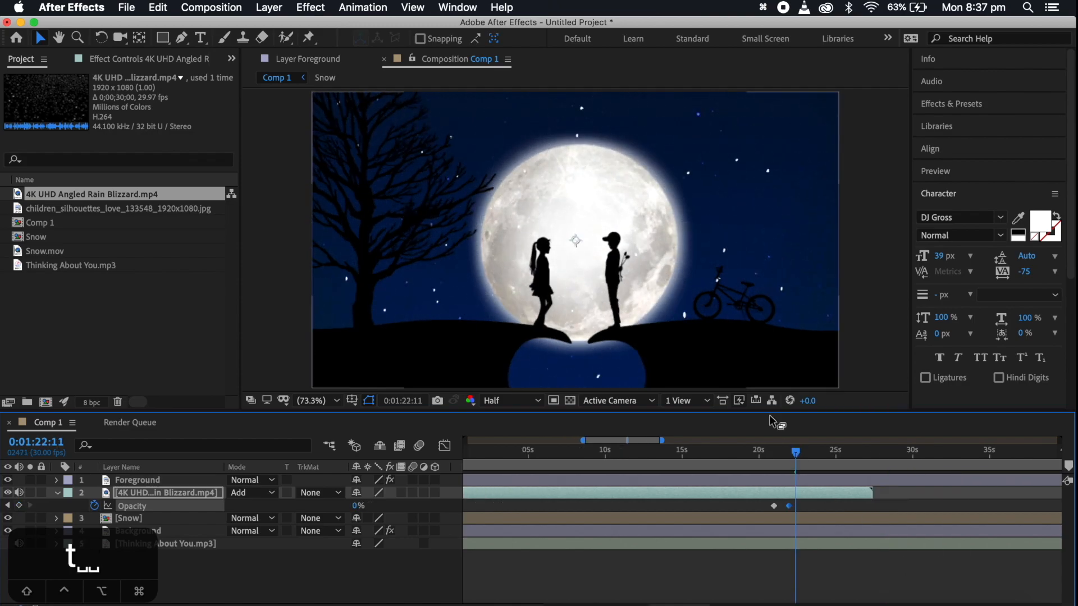
drag(797, 453, 824, 453)
drag(873, 496, 808, 496)
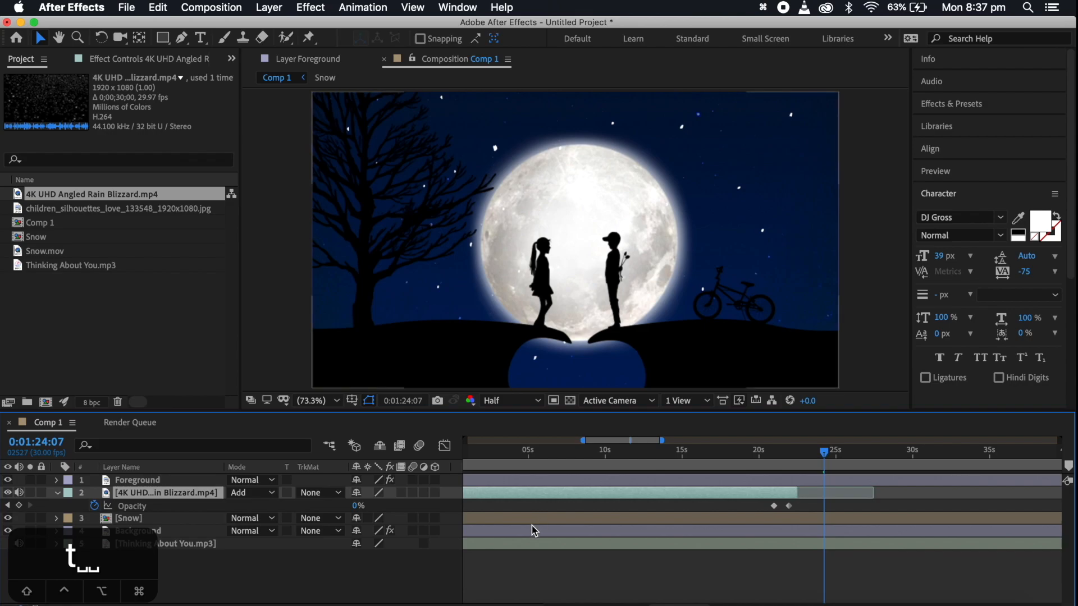
Find the next blizzard point by playing back from 0:02:15:07, then duplicate the blizzard layer and move the copy to start at about 0:02:30:08
scroll(769, 525, down, 5)
scroll(674, 555, right, 3)
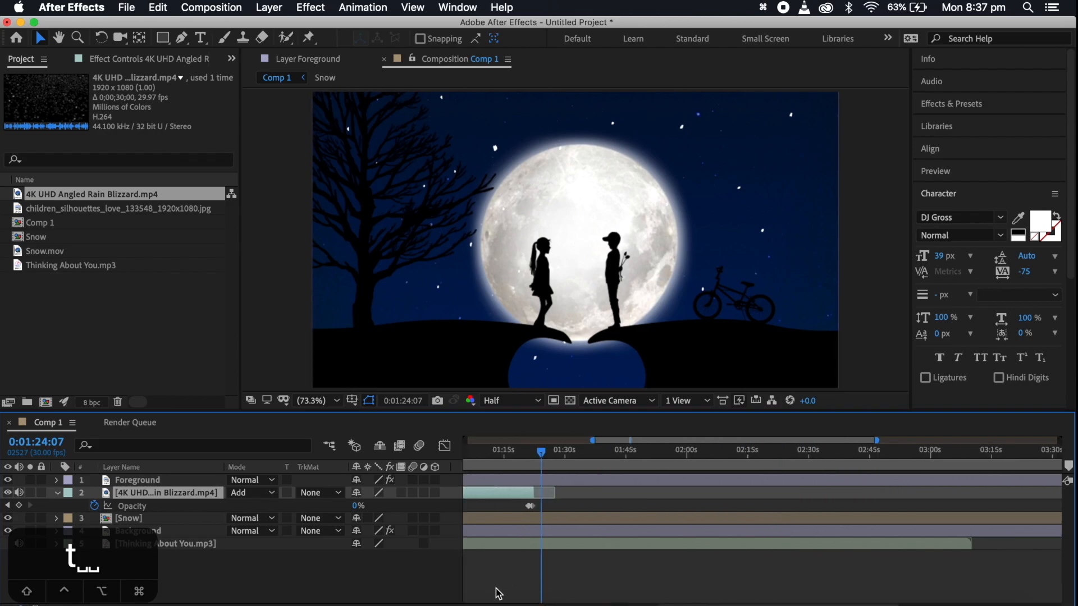
scroll(602, 533, down, 3)
click(666, 452)
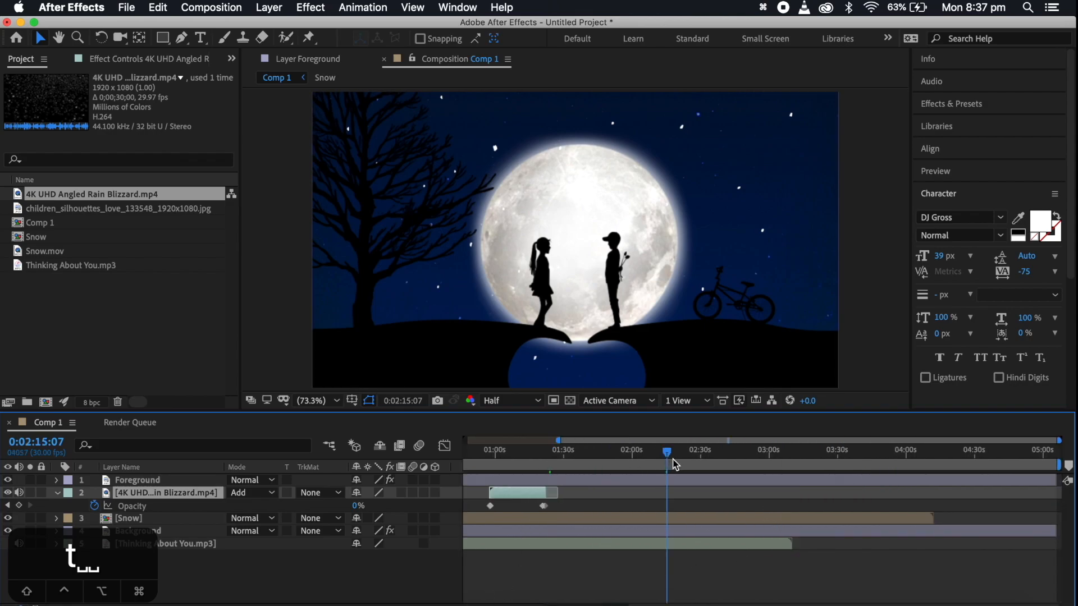
key(space)
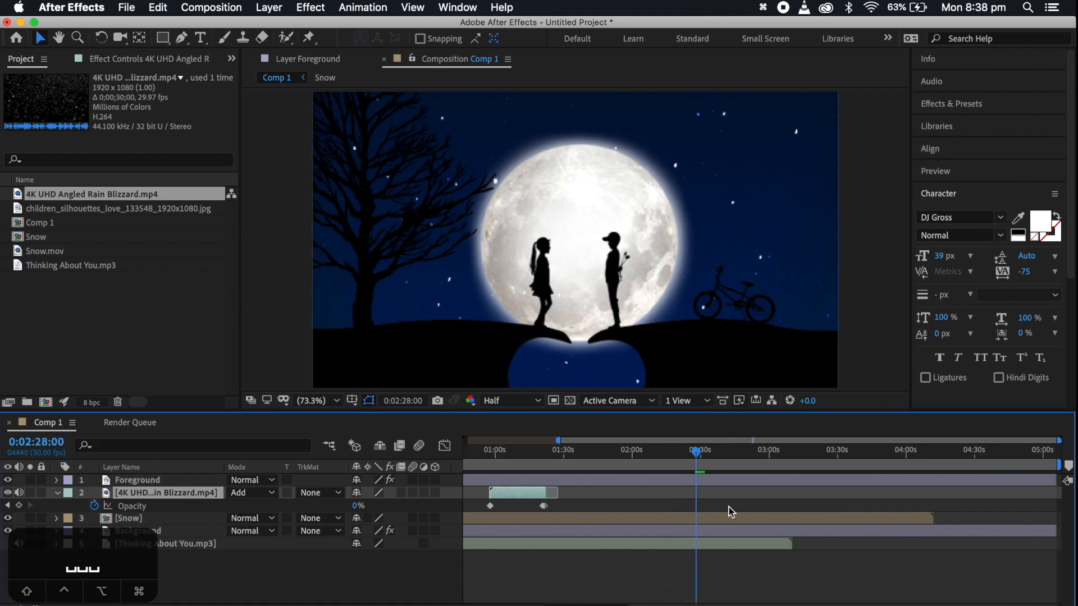
key(space)
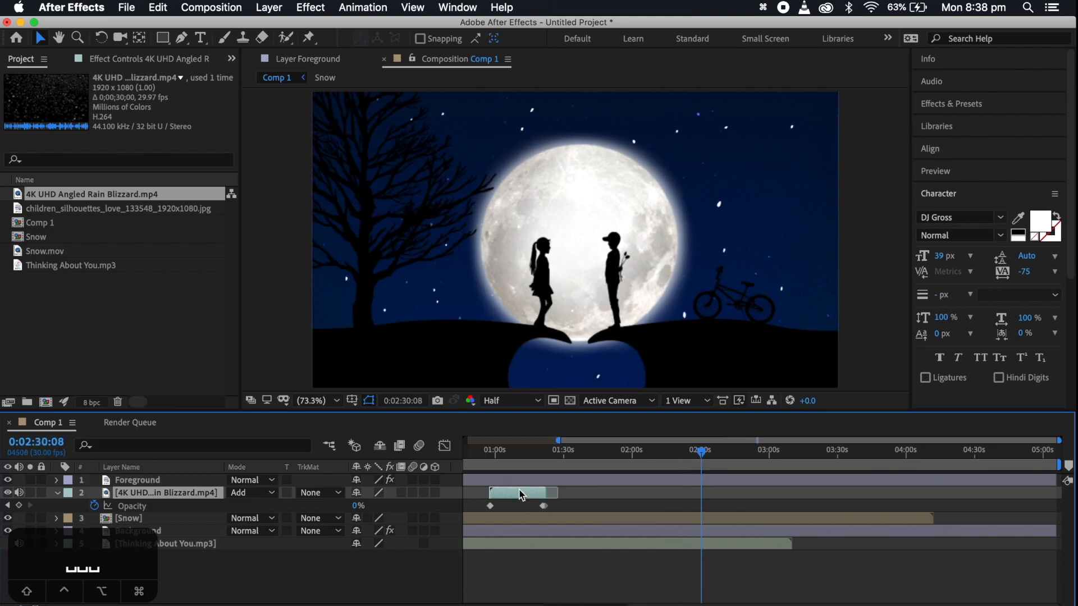
key(super+d)
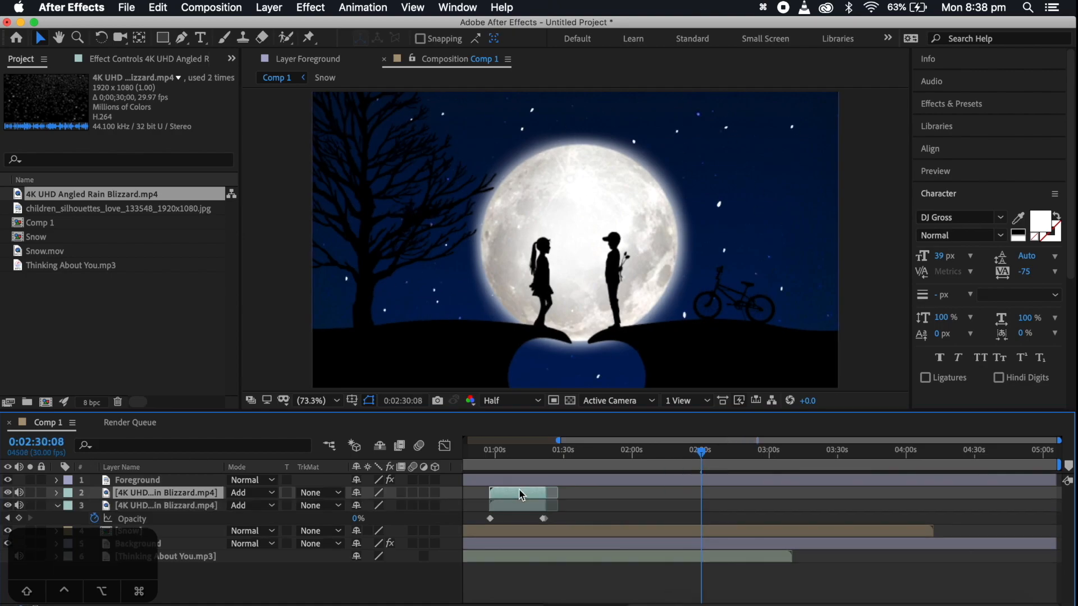
drag(520, 494, 732, 498)
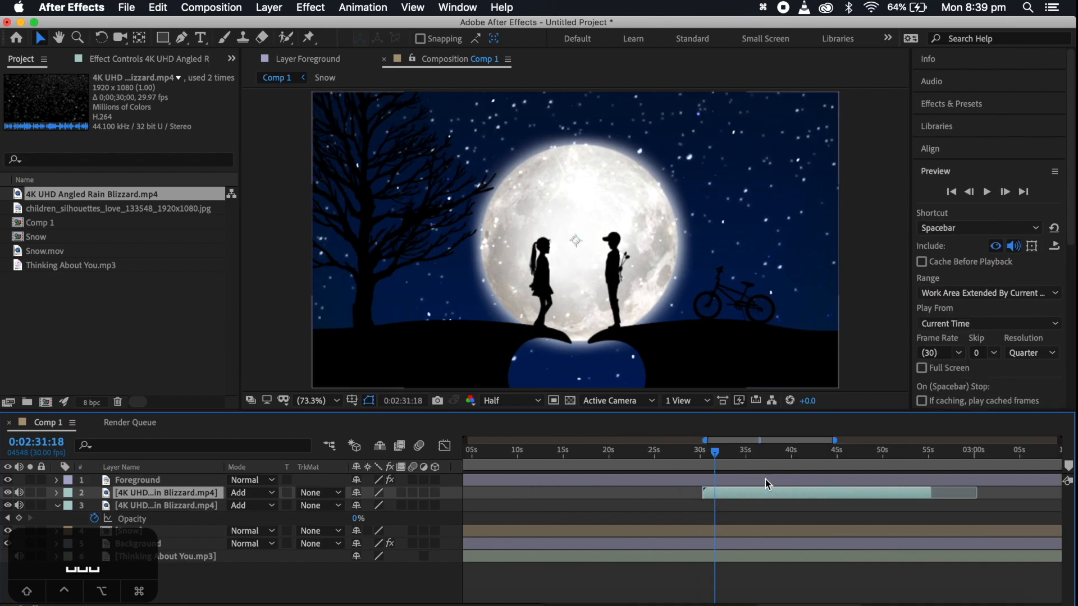
Set the work area to end where the song ends, at 0:03:10:06
scroll(742, 482, left, 10)
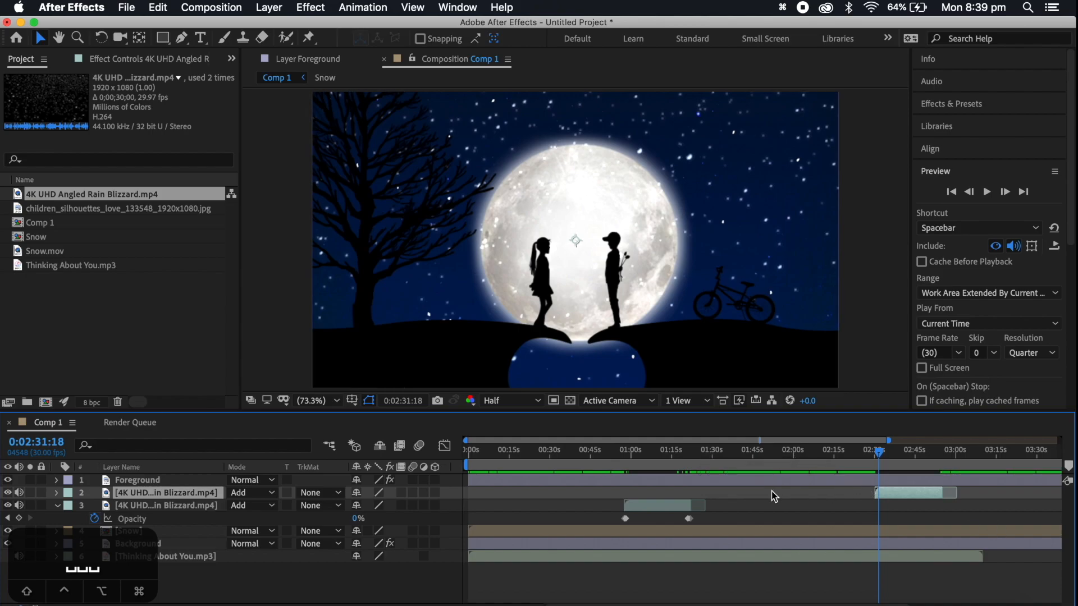
click(705, 452)
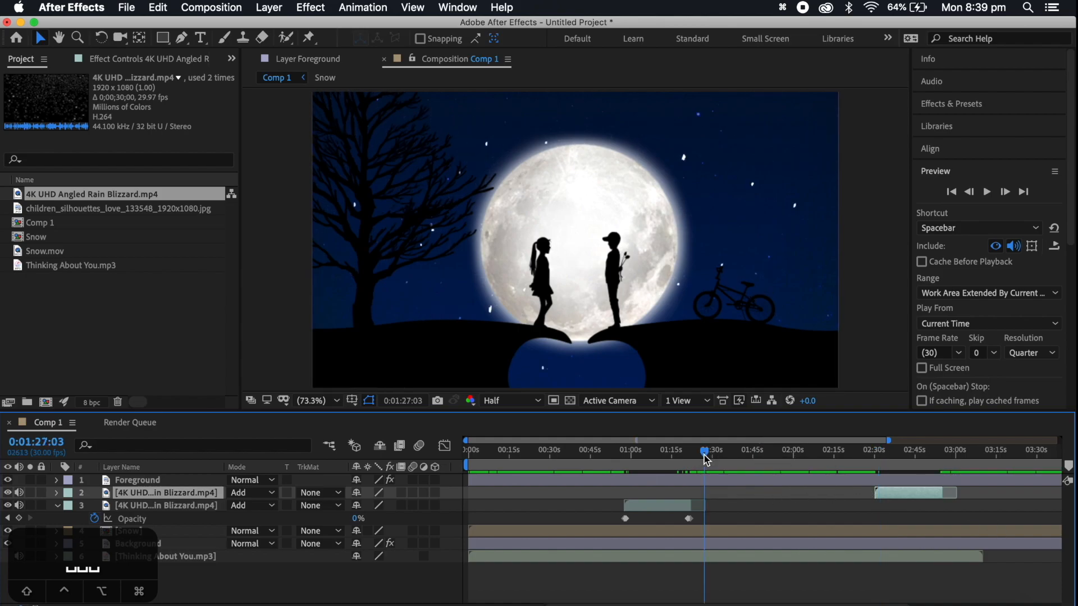
drag(706, 456, 705, 456)
scroll(829, 509, right, 5)
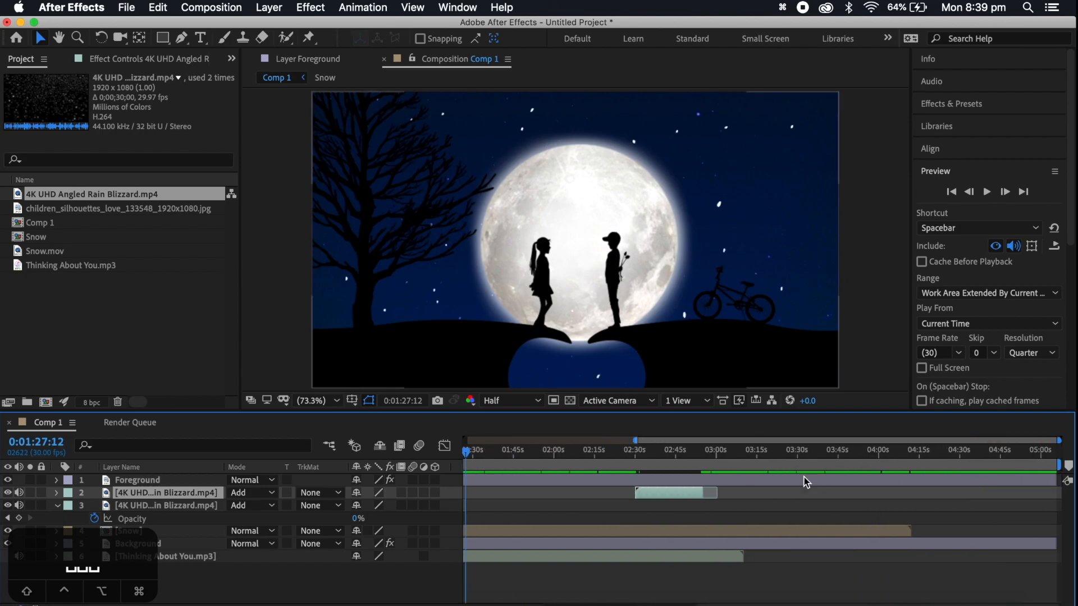
click(744, 452)
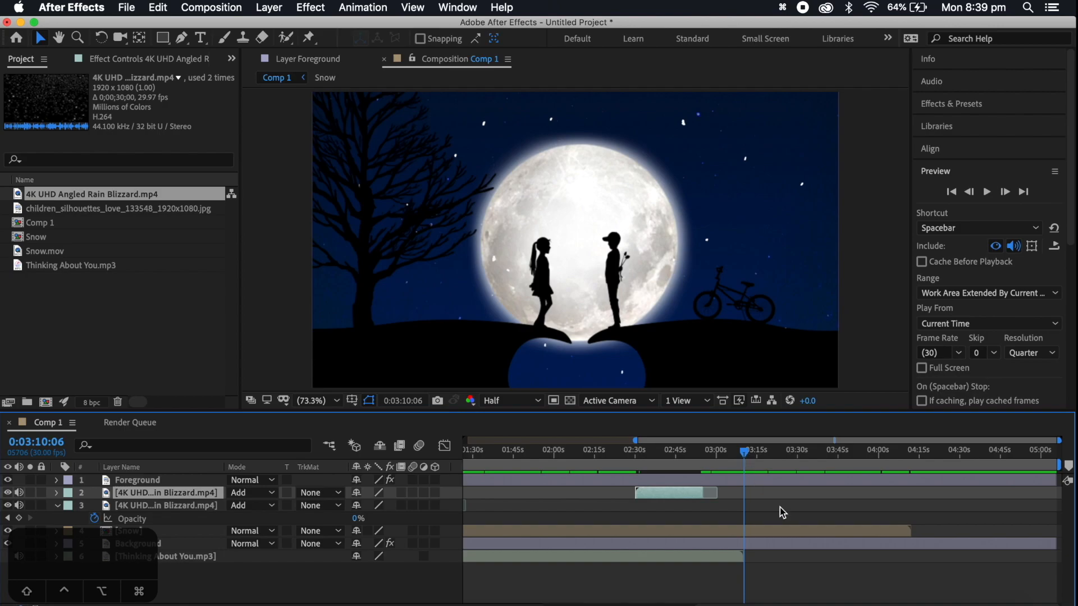
drag(1058, 465, 745, 450)
scroll(720, 565, left, 3)
scroll(720, 565, left, 3)
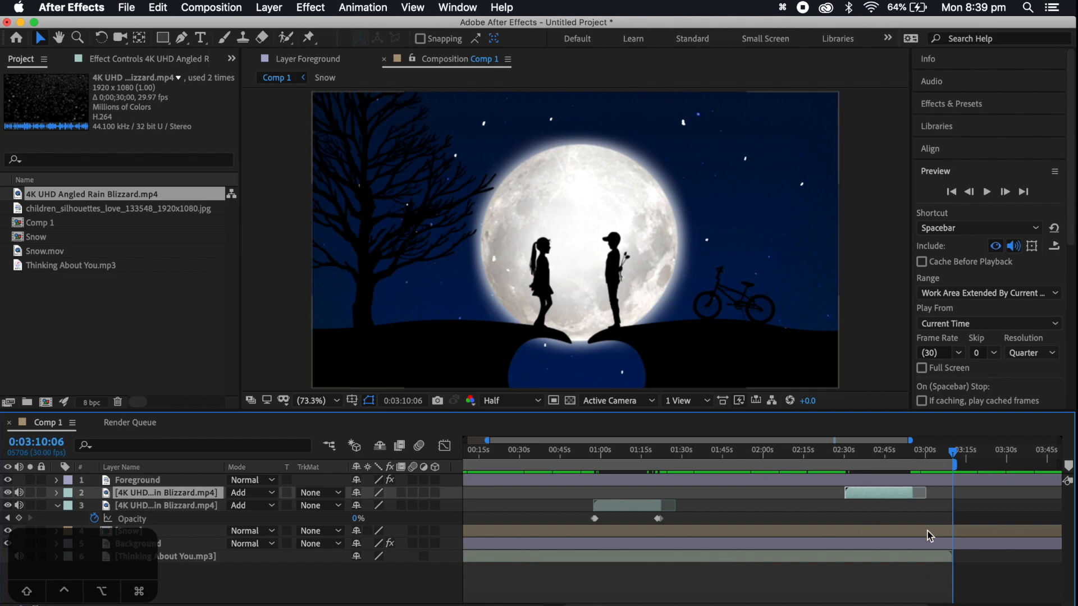
scroll(722, 539, right, 5)
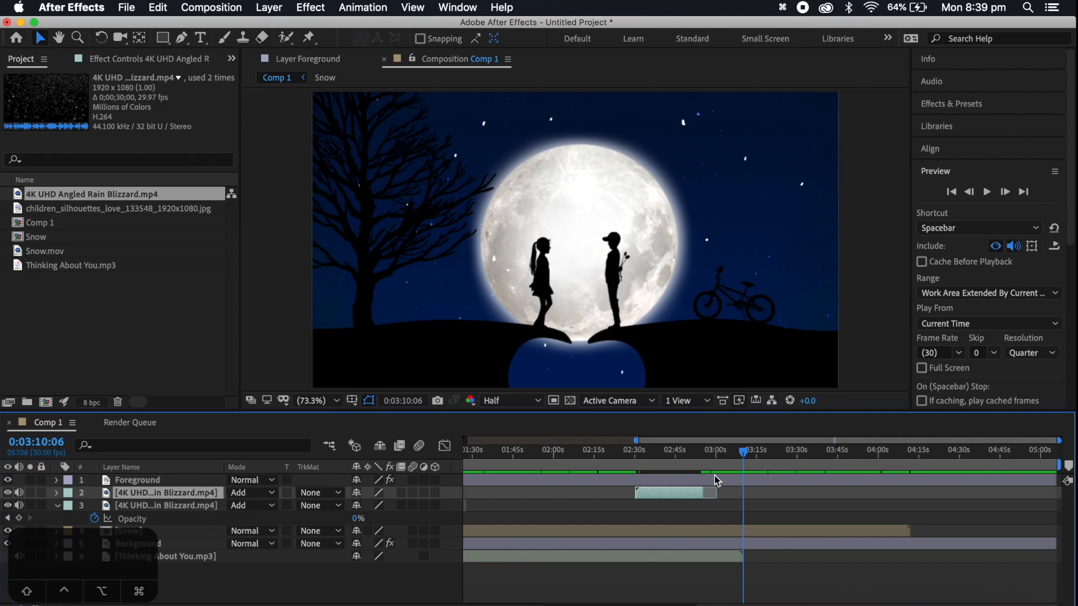
mouse_move(748, 451)
mouse_down()
mouse_move(991, 459)
mouse_move(743, 472)
mouse_up()
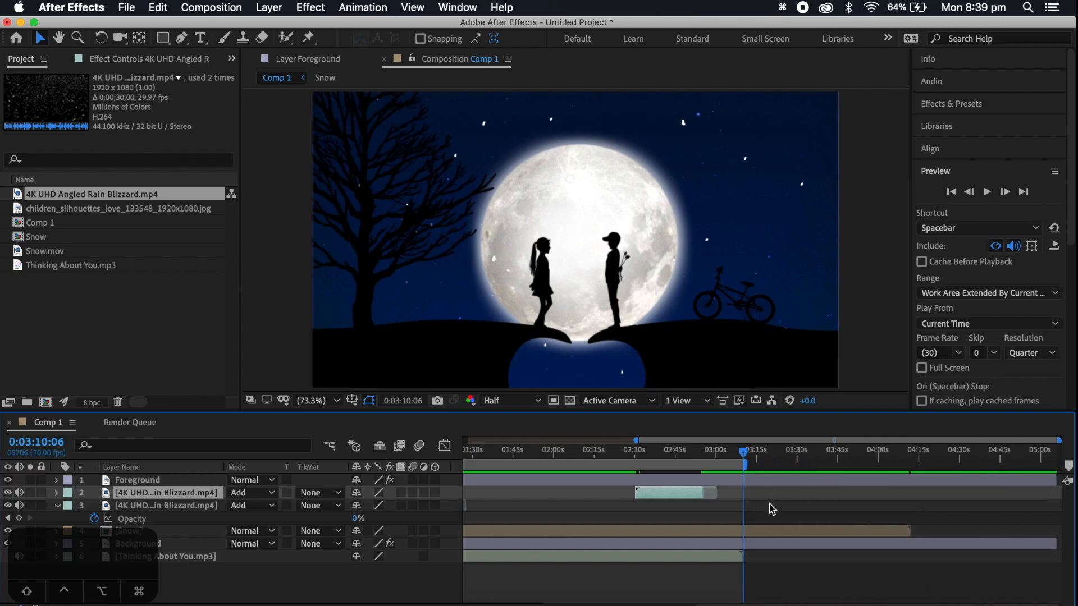
Shorten the work area of Comp 1 to end at about 0:01:27:16, and scrub through the composition
scroll(772, 509, left, 5)
click(678, 454)
drag(679, 462, 675, 458)
drag(954, 466, 677, 490)
scroll(711, 549, left, 2)
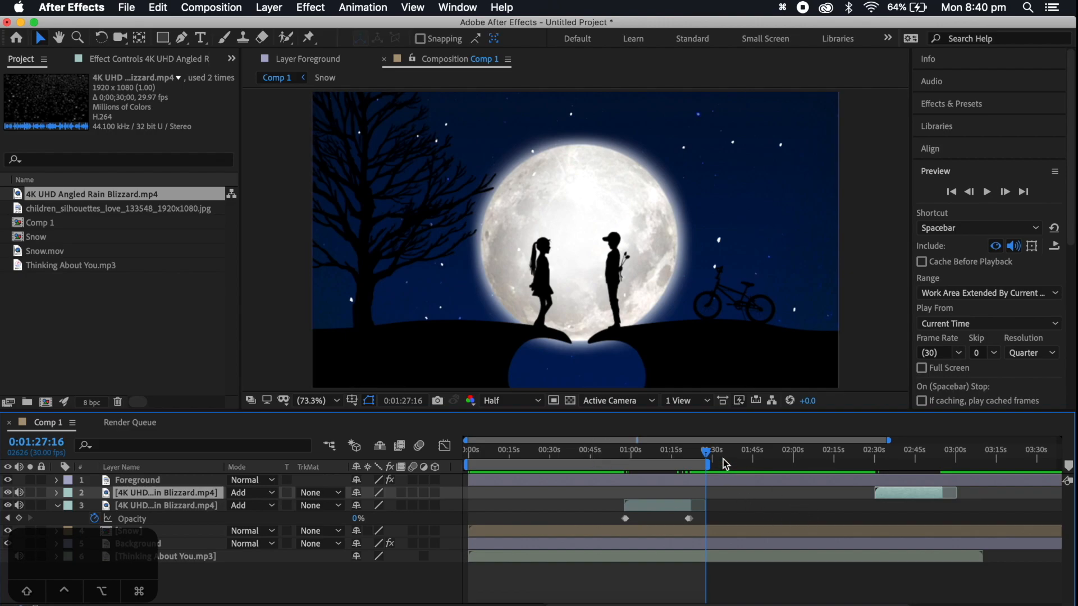
drag(894, 452, 796, 460)
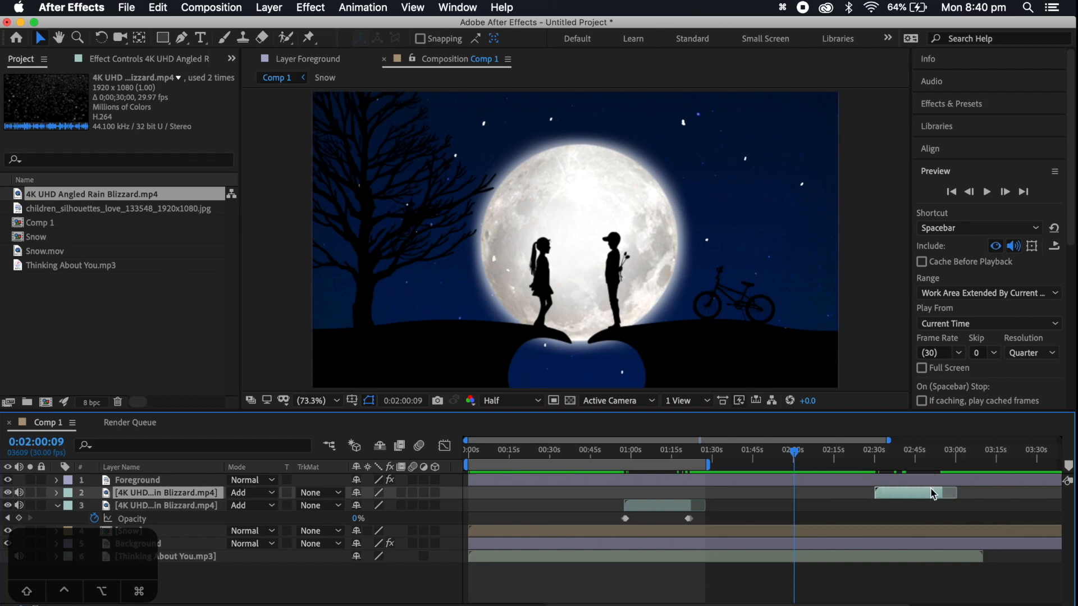
drag(570, 452, 461, 469)
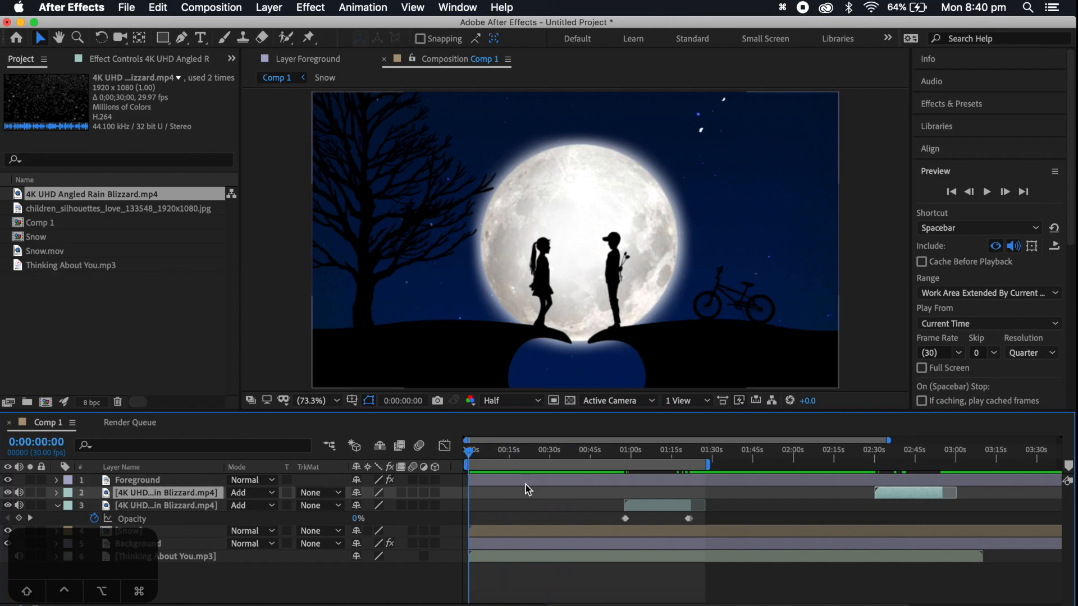
drag(474, 457, 652, 465)
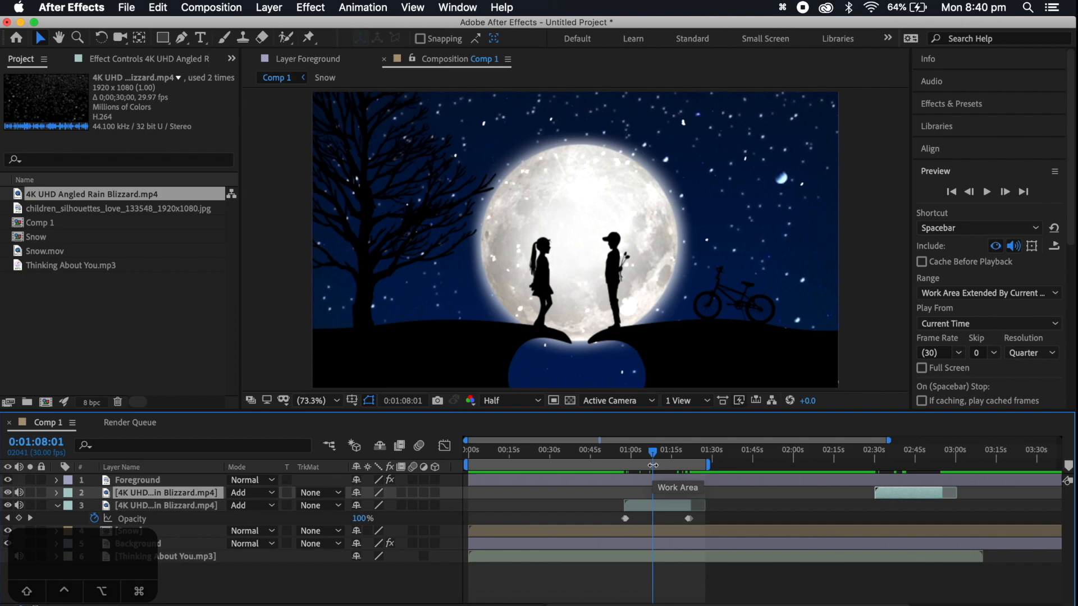
Pre-compose all layers from Foreground to Background, leaving out the song, into a new composition named Video
click(192, 546)
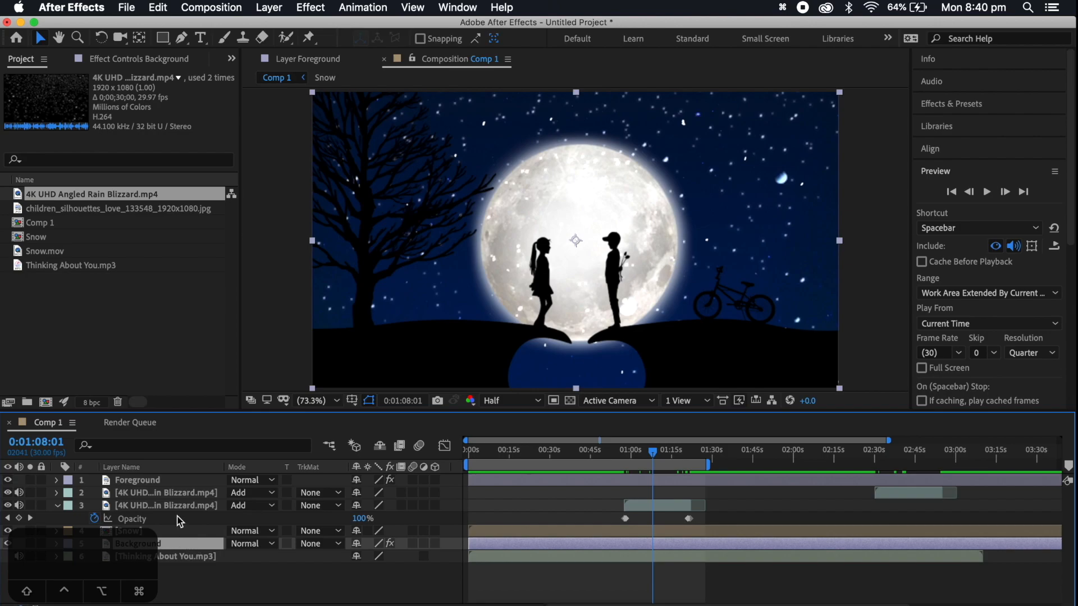
shift+click(146, 482)
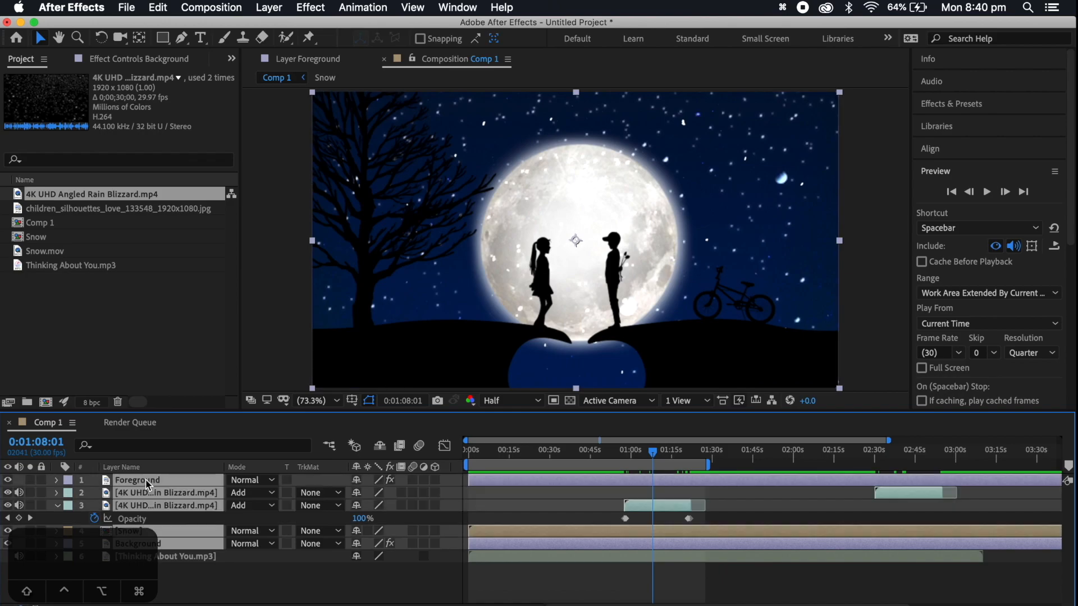
right_click(146, 482)
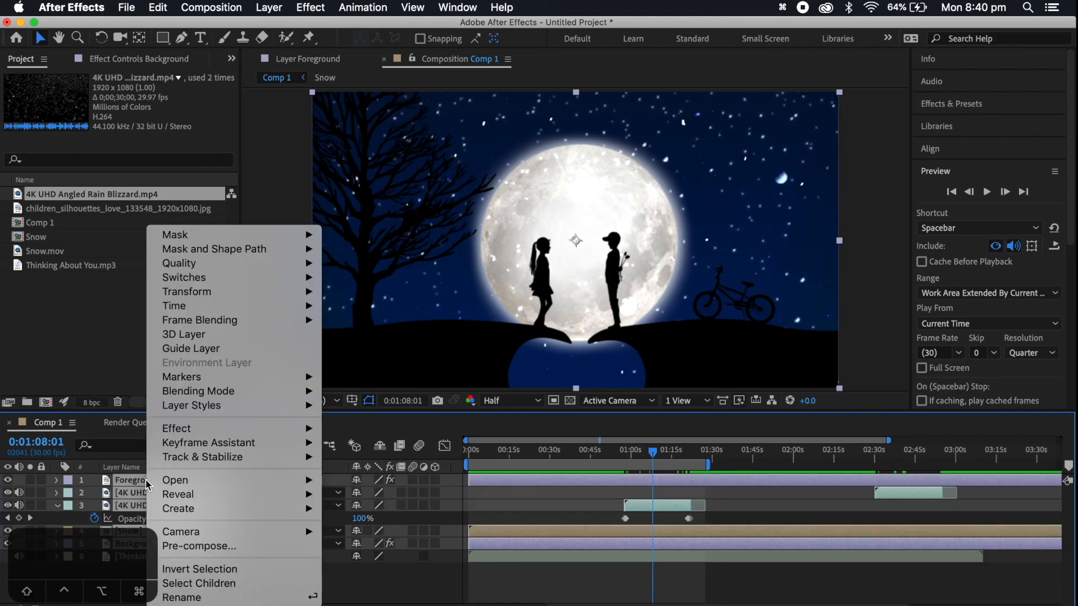
click(288, 549)
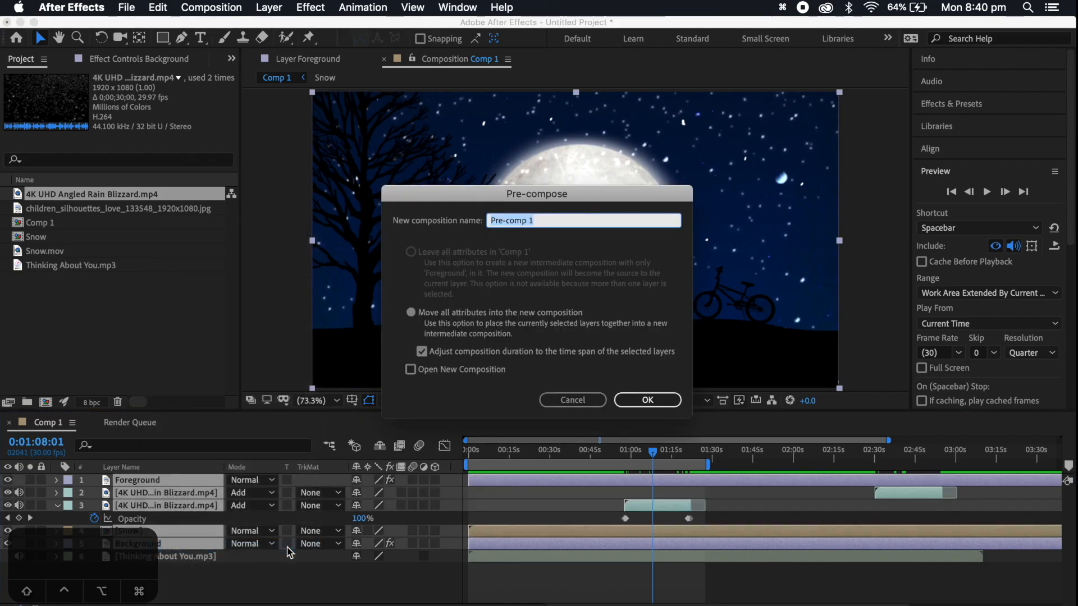
text(Video)
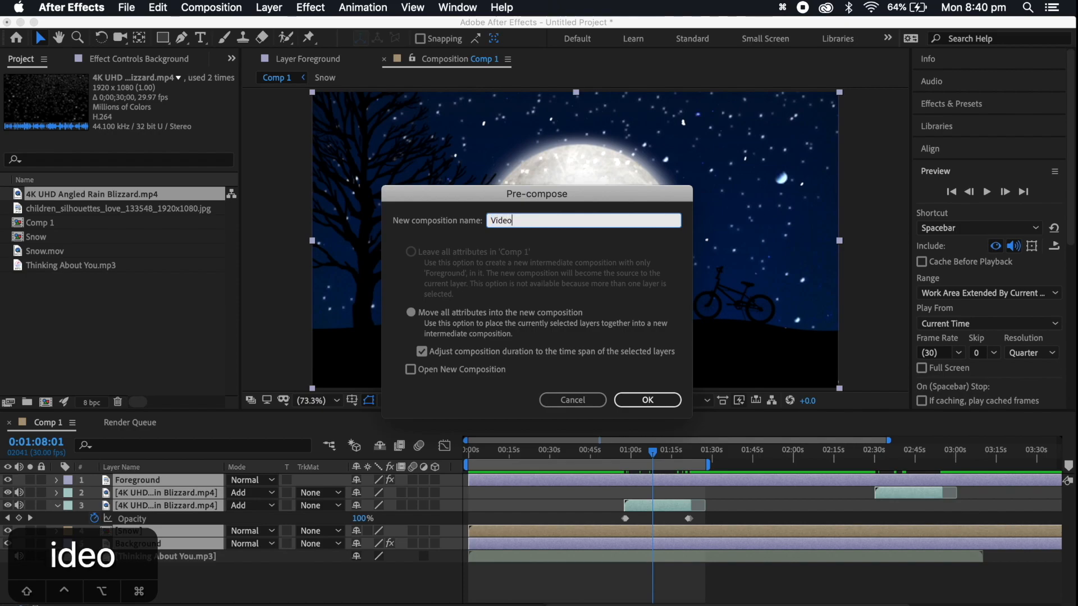
key(Return)
Add an Opacity keyframe of 1% to the Video layer at 0:00:00:00
drag(653, 451, 445, 464)
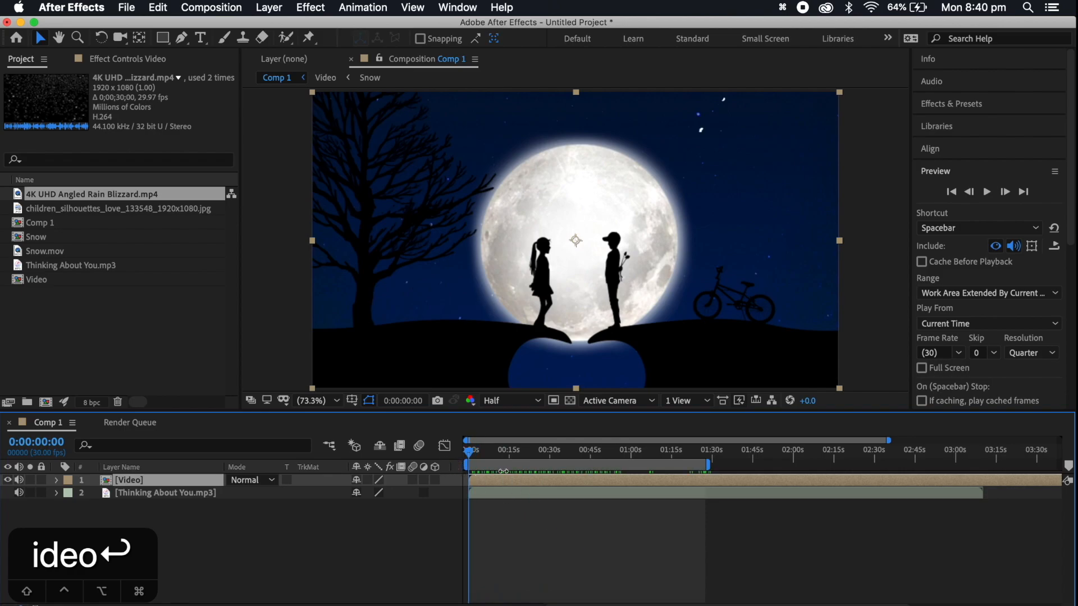
click(499, 451)
drag(483, 456, 447, 455)
click(525, 605)
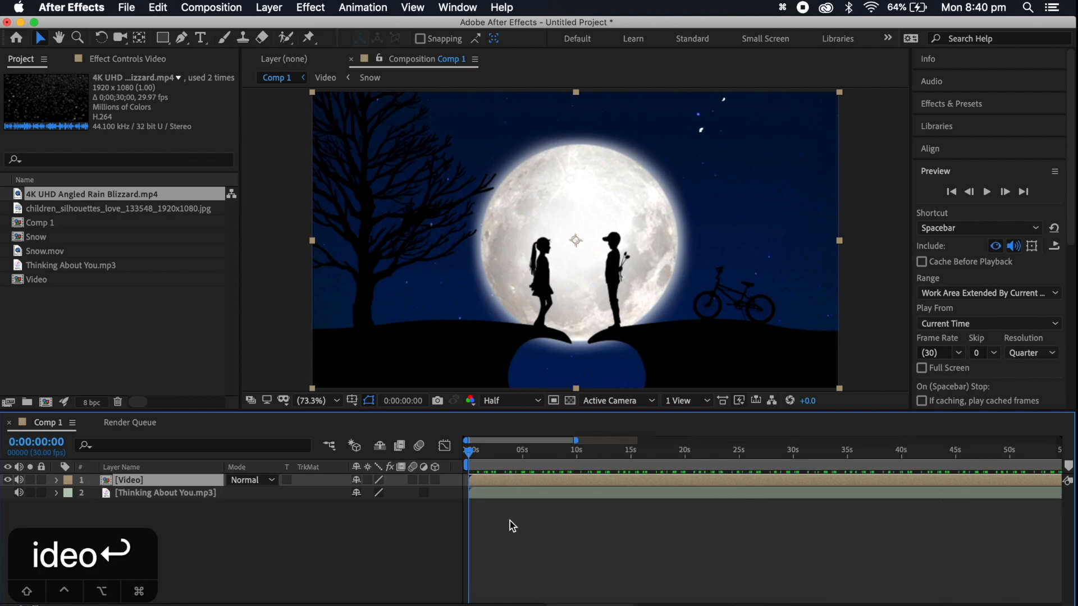
key(t)
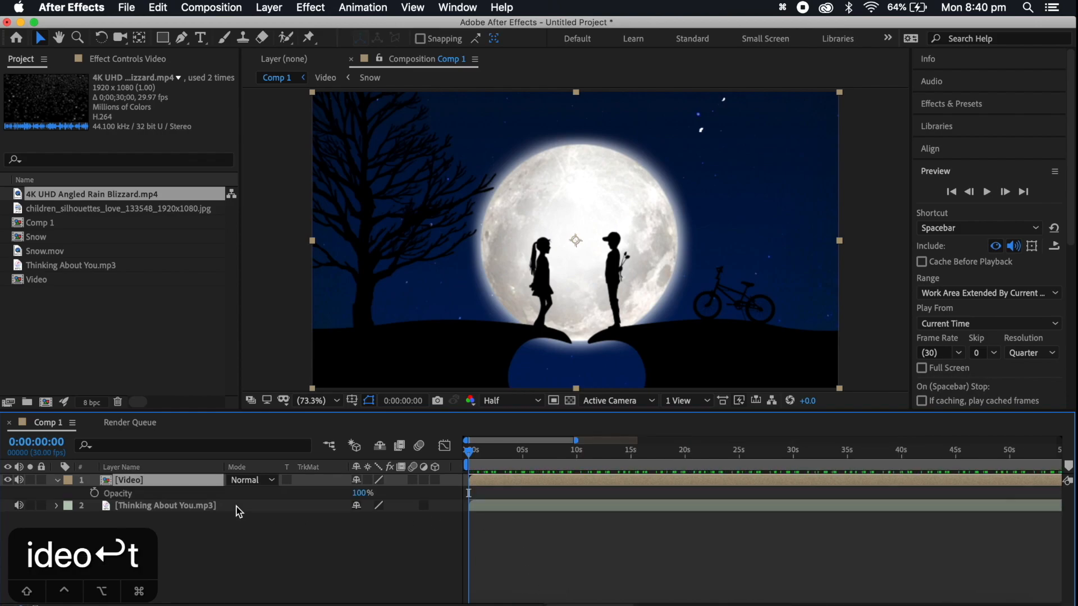
click(94, 494)
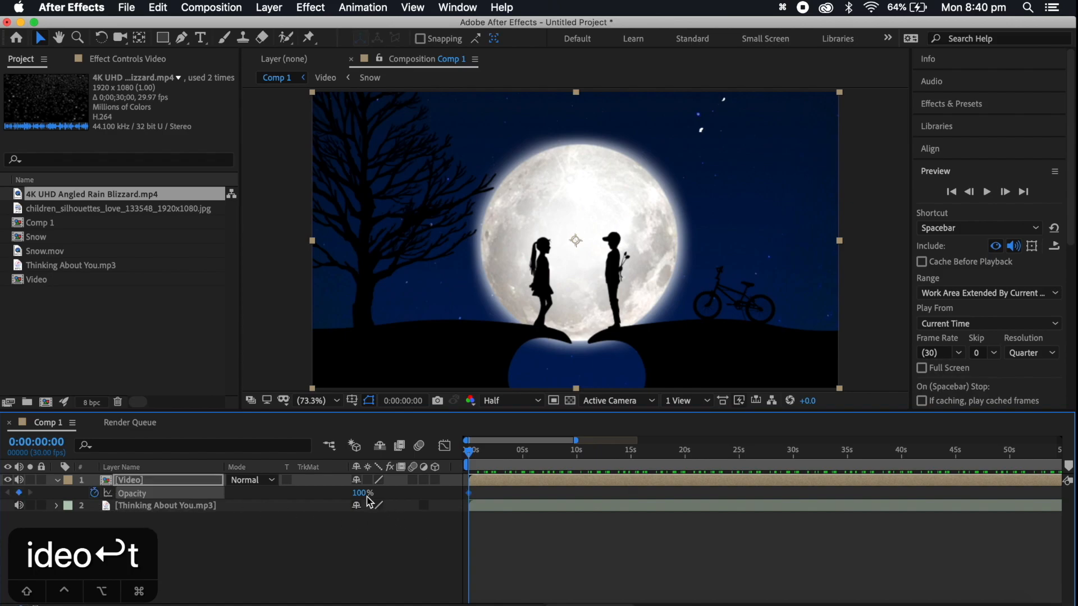
drag(362, 492, 229, 501)
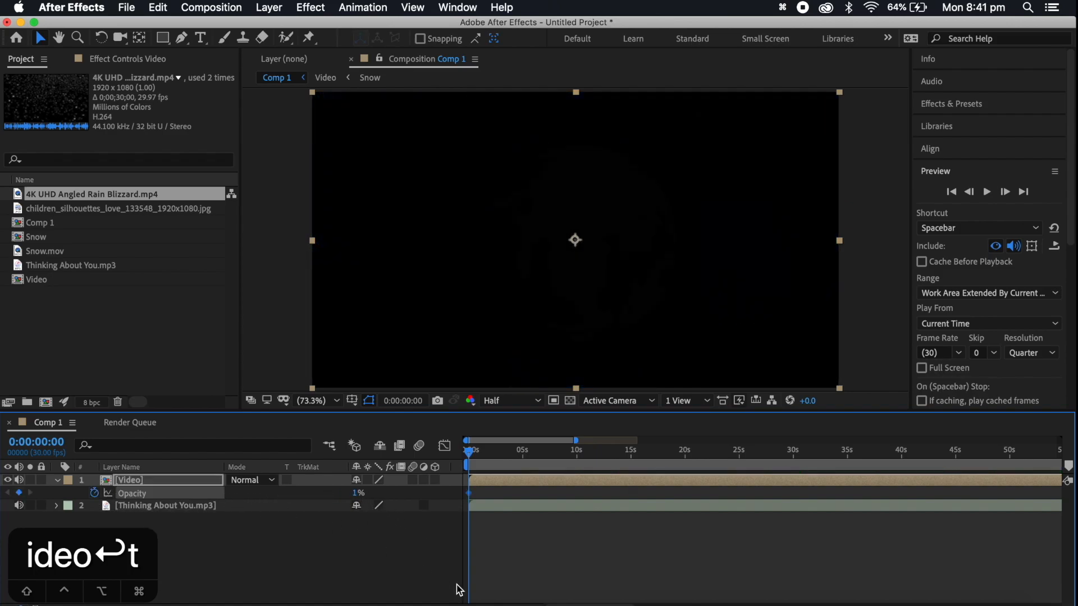
Lower the Video layer's first Opacity keyframe to 0%, key it at 100% at 0:00:01:06, and preview the fade-in
key(space)
key(space)
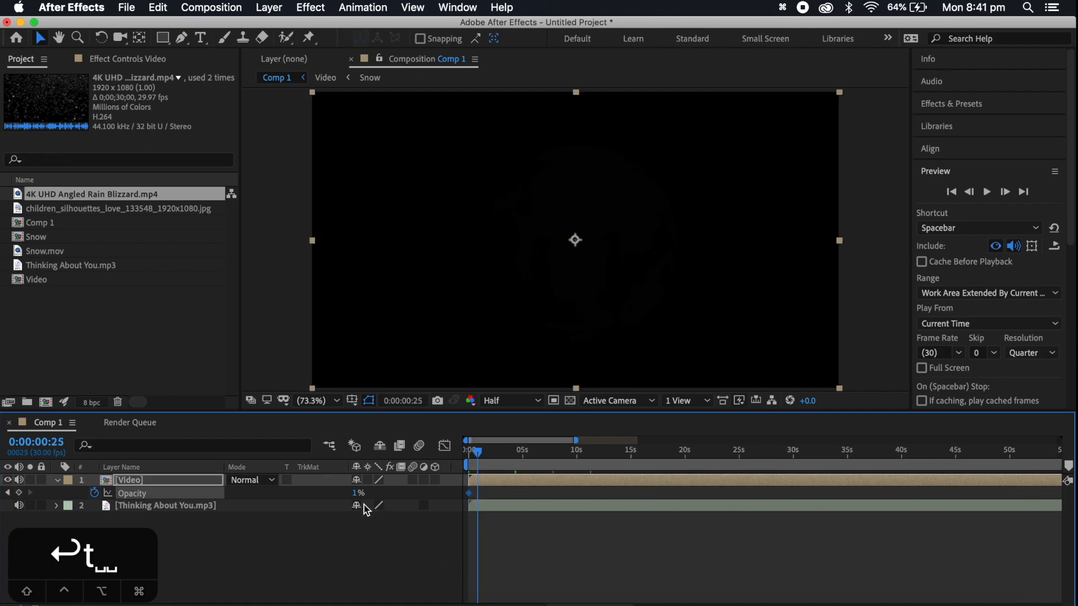
drag(476, 453, 468, 452)
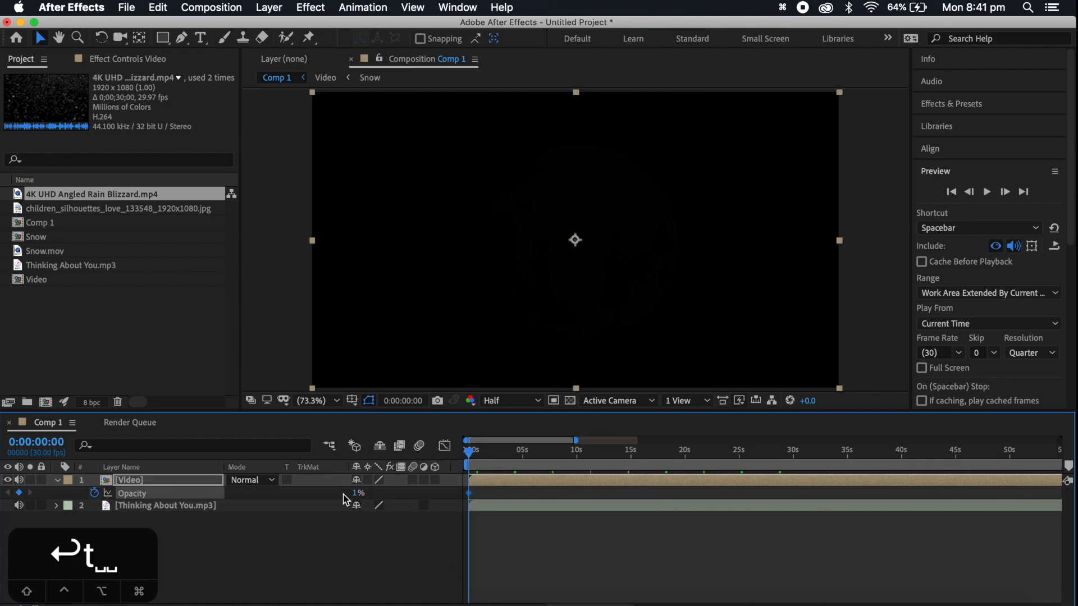
key(space)
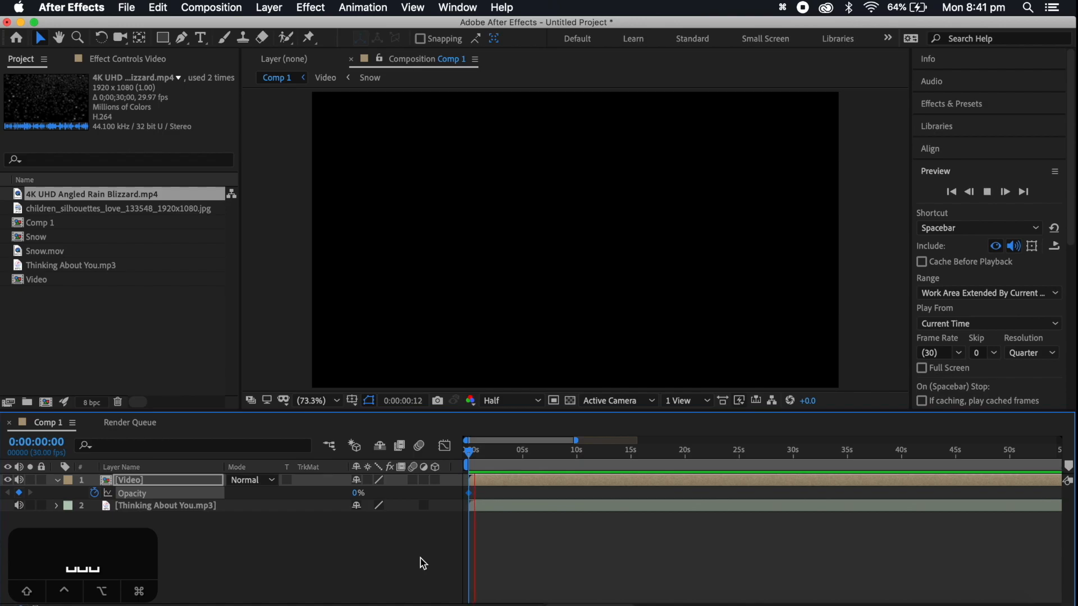
drag(360, 494, 510, 495)
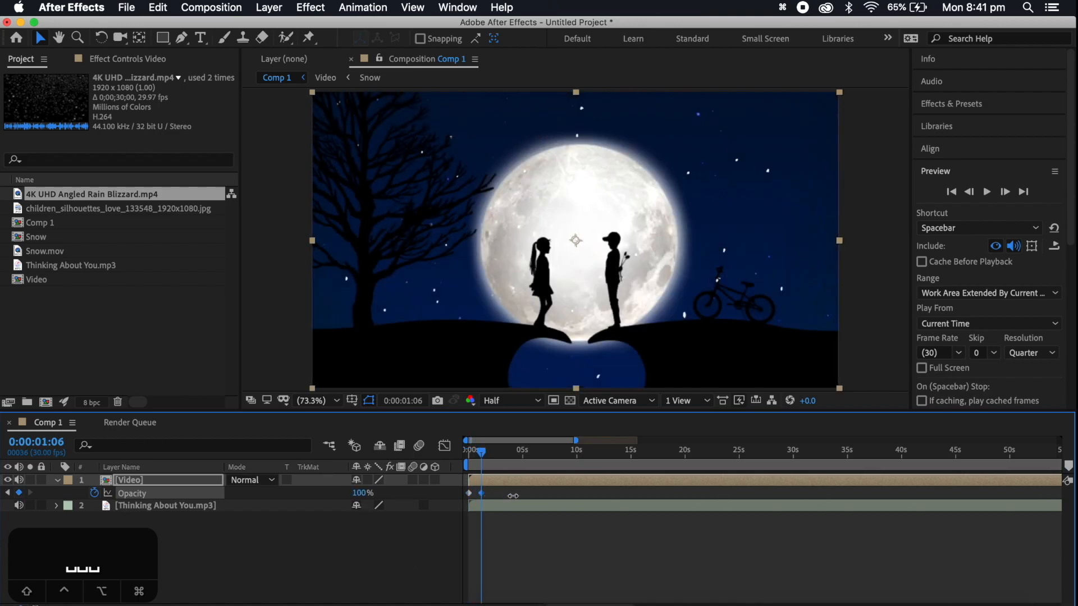
drag(482, 454, 407, 451)
key(space)
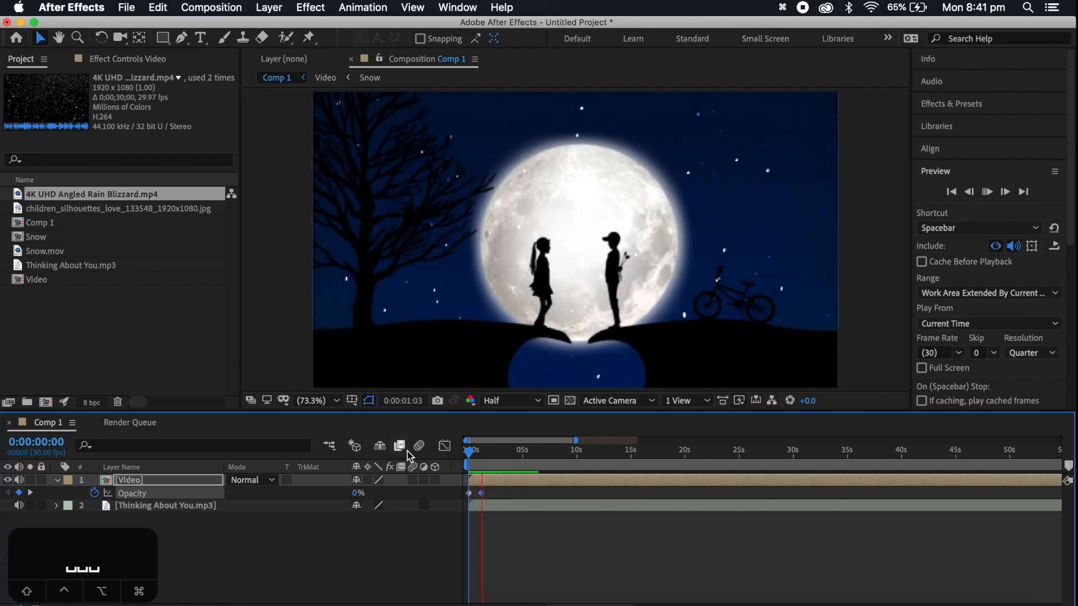
key(space)
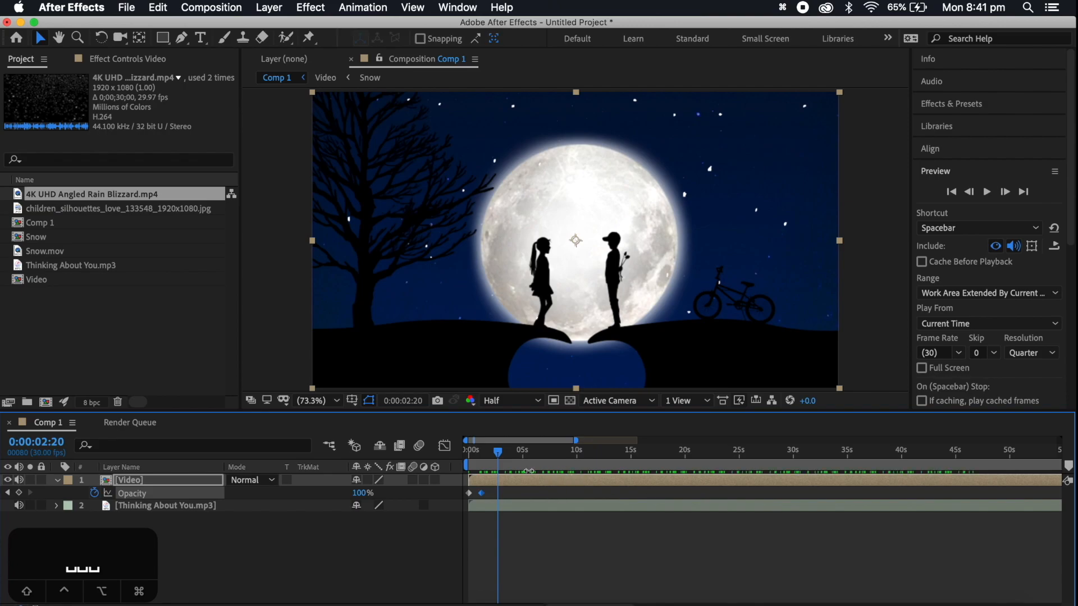
Fade out the Video layer with Opacity keyframes of 100% at about 0:01:26 and 0% at 0:01:27:03, and scrub back through the opening
scroll(528, 471, right, 15)
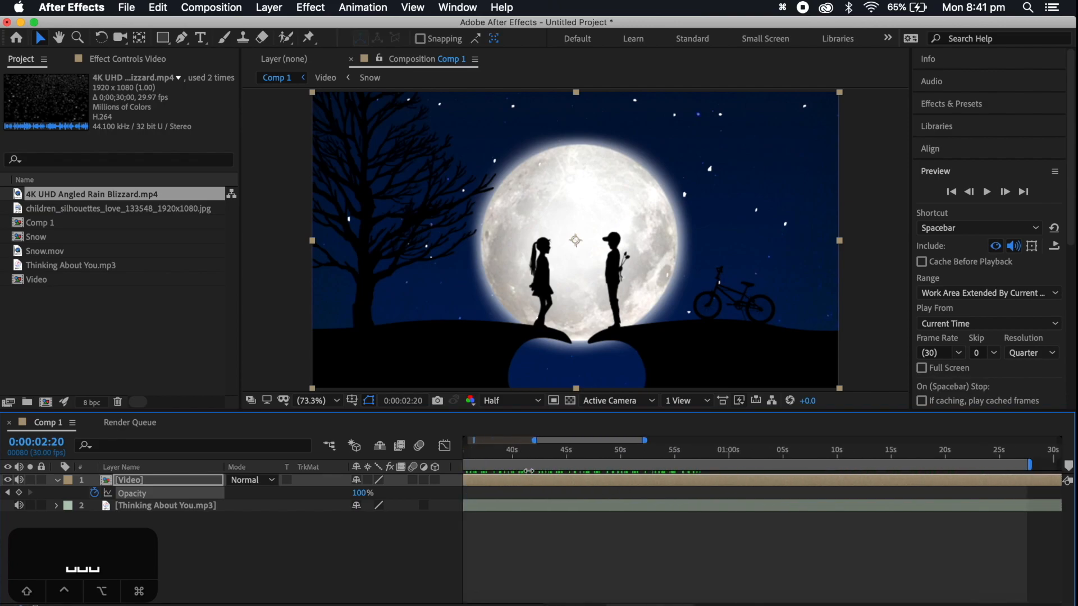
click(624, 455)
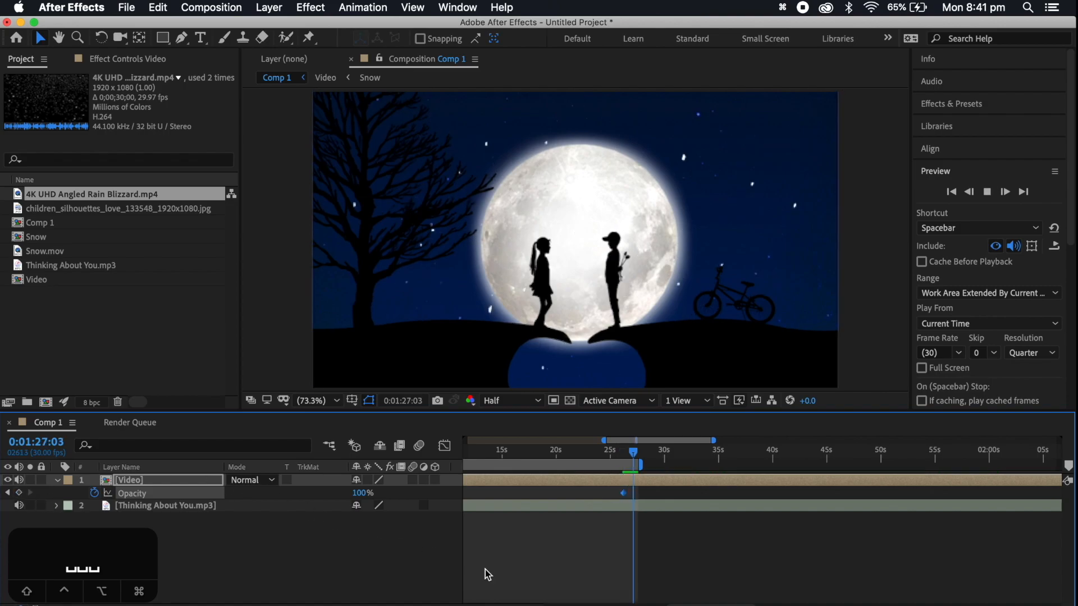
drag(370, 498, 168, 497)
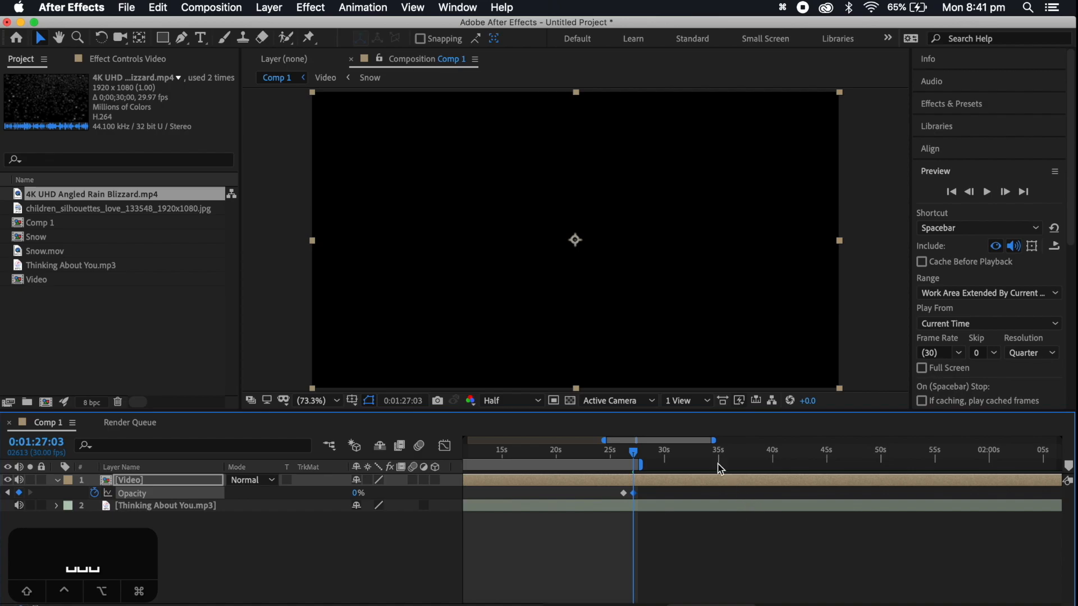
drag(635, 453, 318, 466)
mouse_move(474, 456)
mouse_down()
mouse_move(515, 454)
mouse_move(456, 457)
mouse_up()
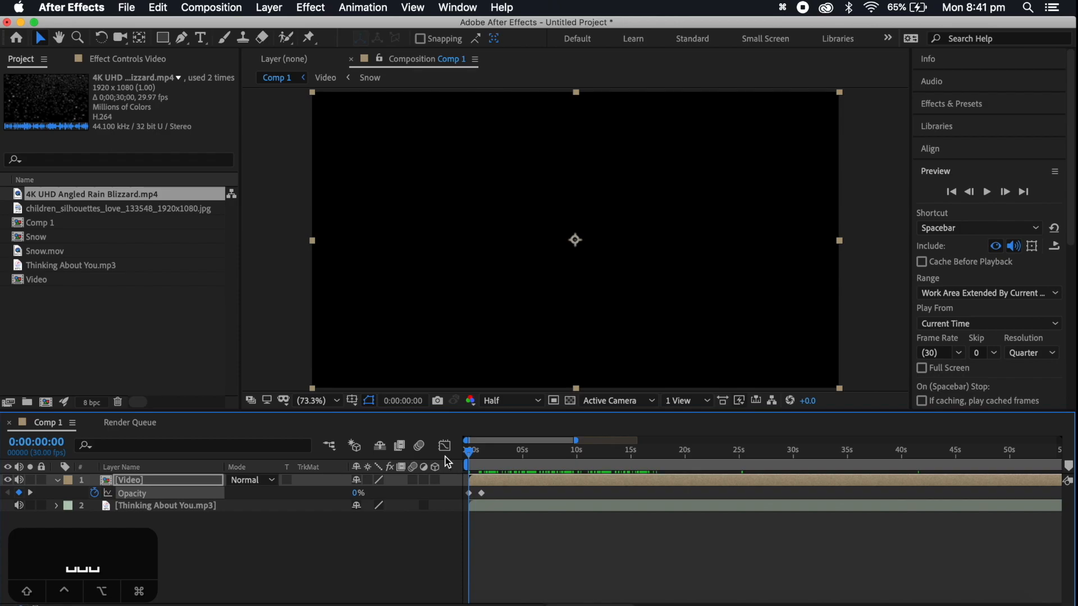
drag(494, 453, 498, 454)
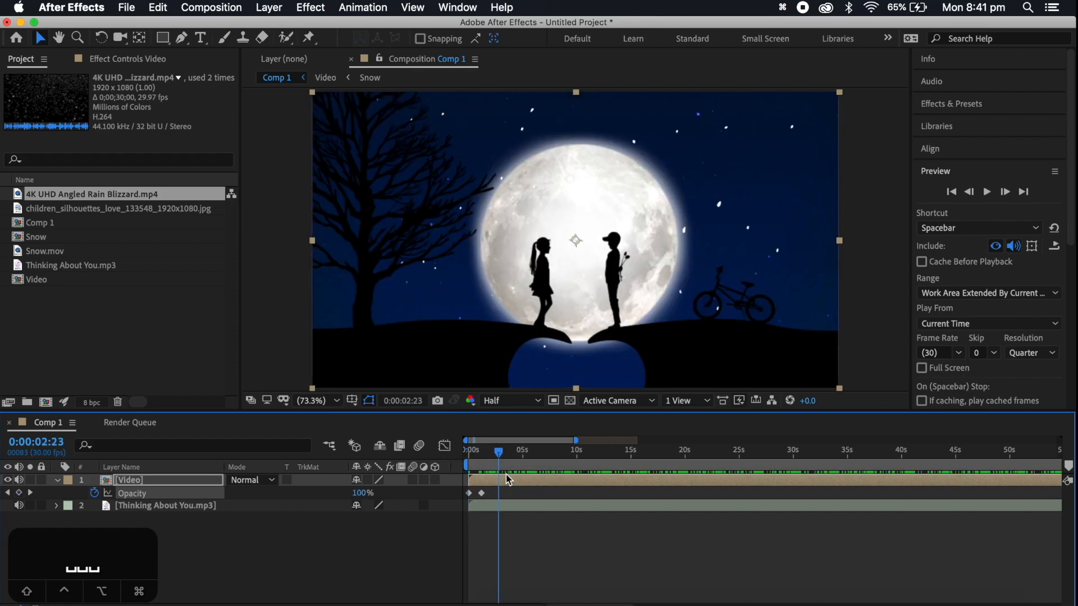
Find the Gaussian Blur effect by searching for "blur" and apply it to the Video layer
click(961, 104)
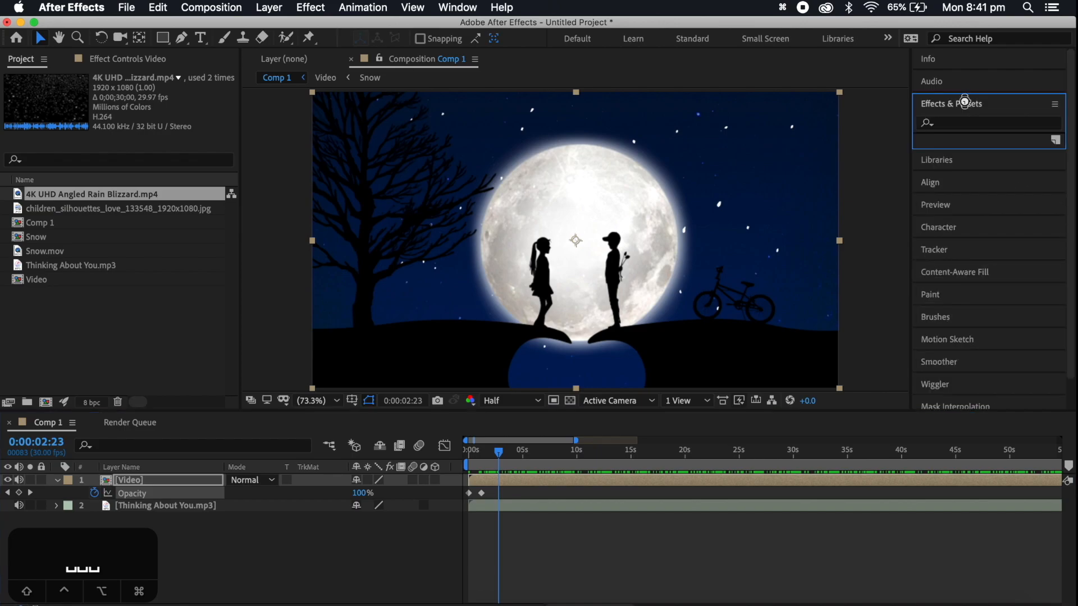
click(980, 119)
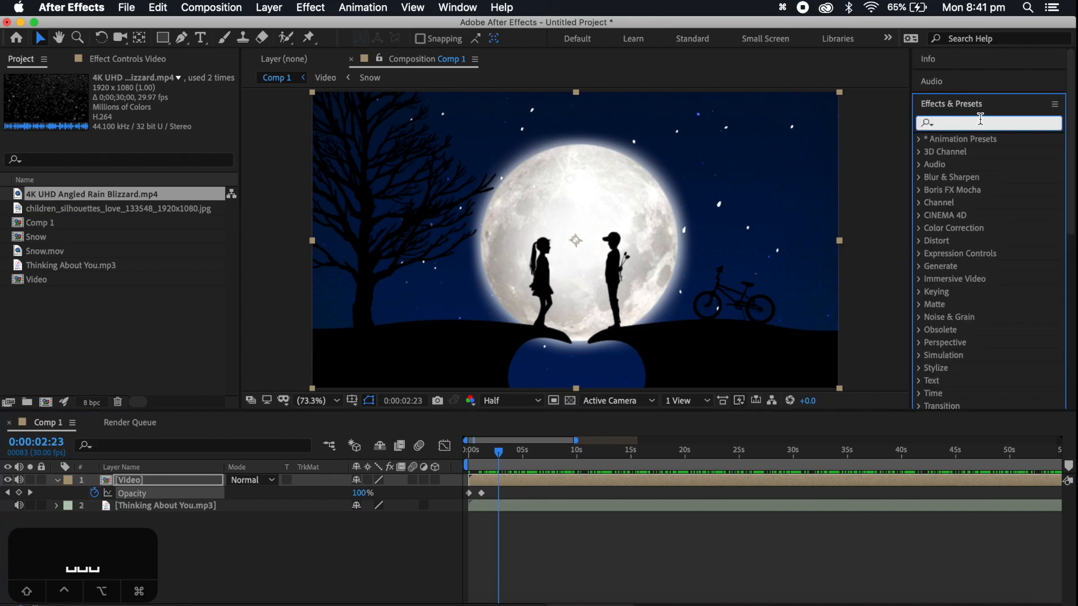
text(blur)
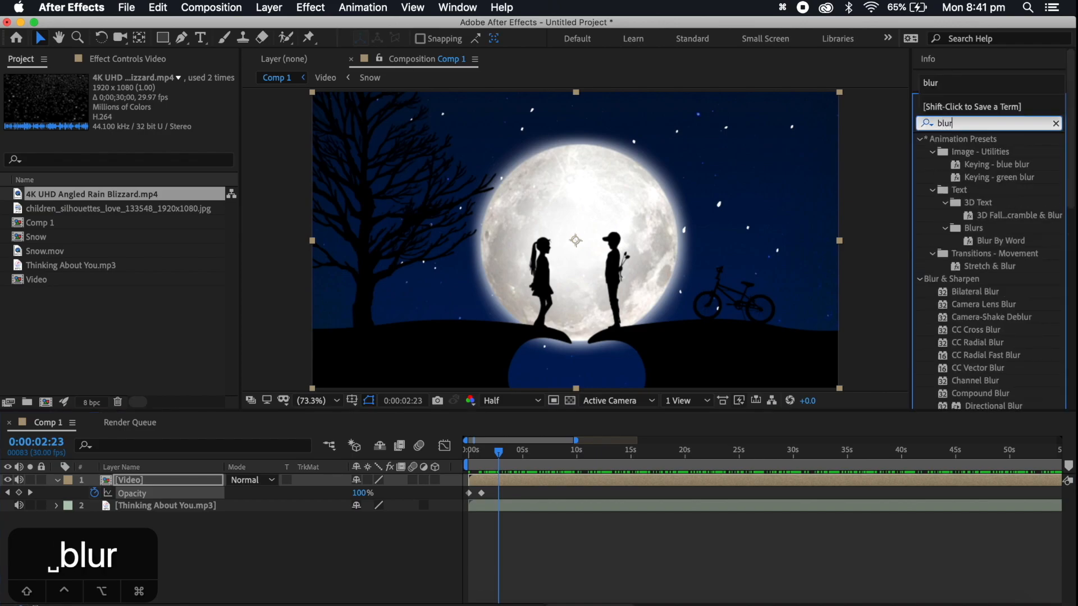
click(905, 200)
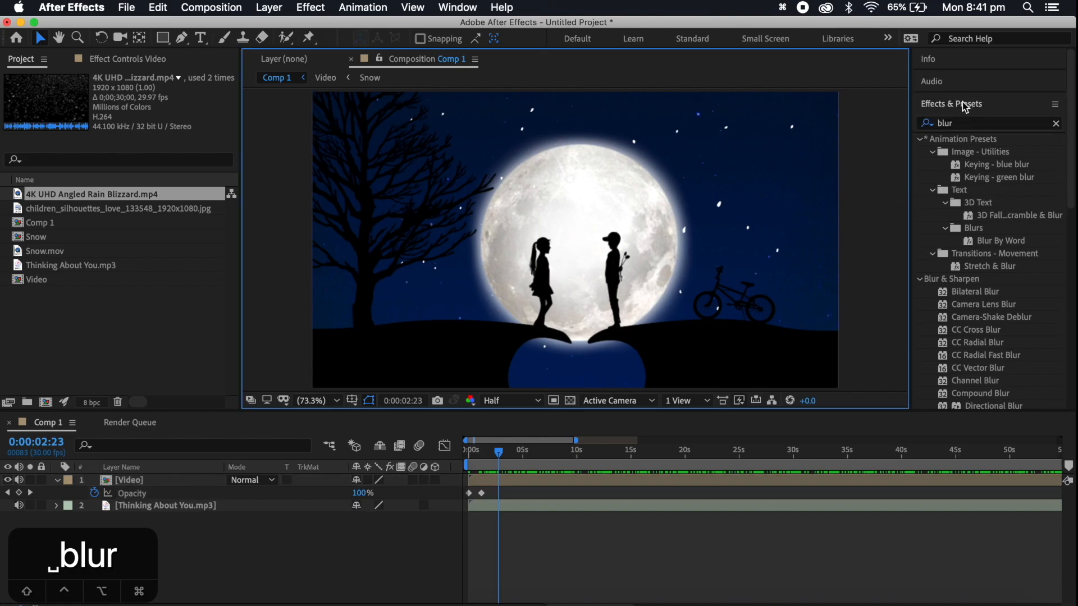
click(468, 10)
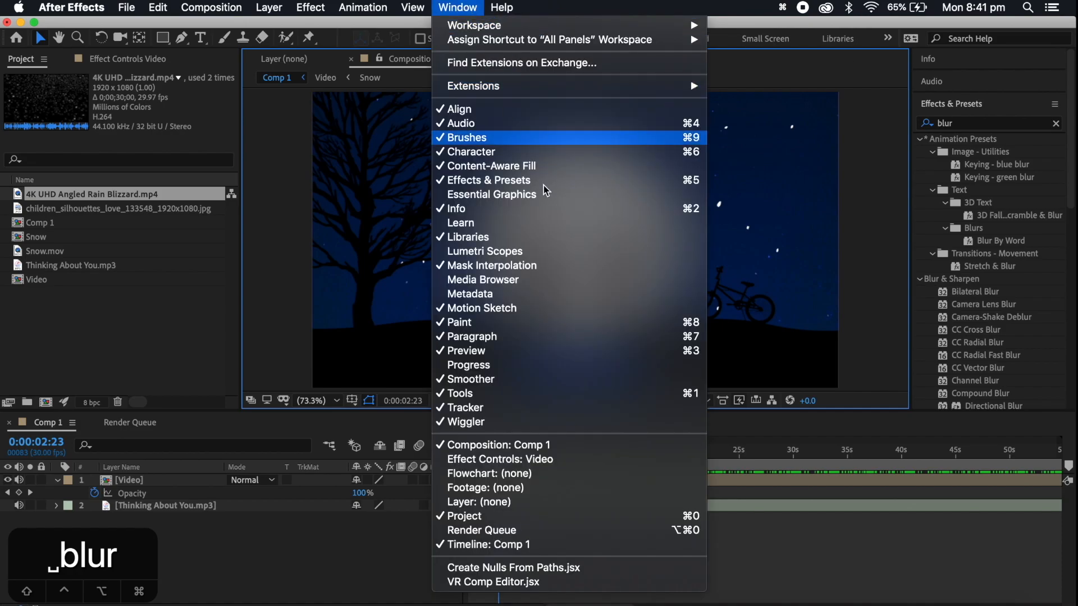
click(528, 181)
click(965, 125)
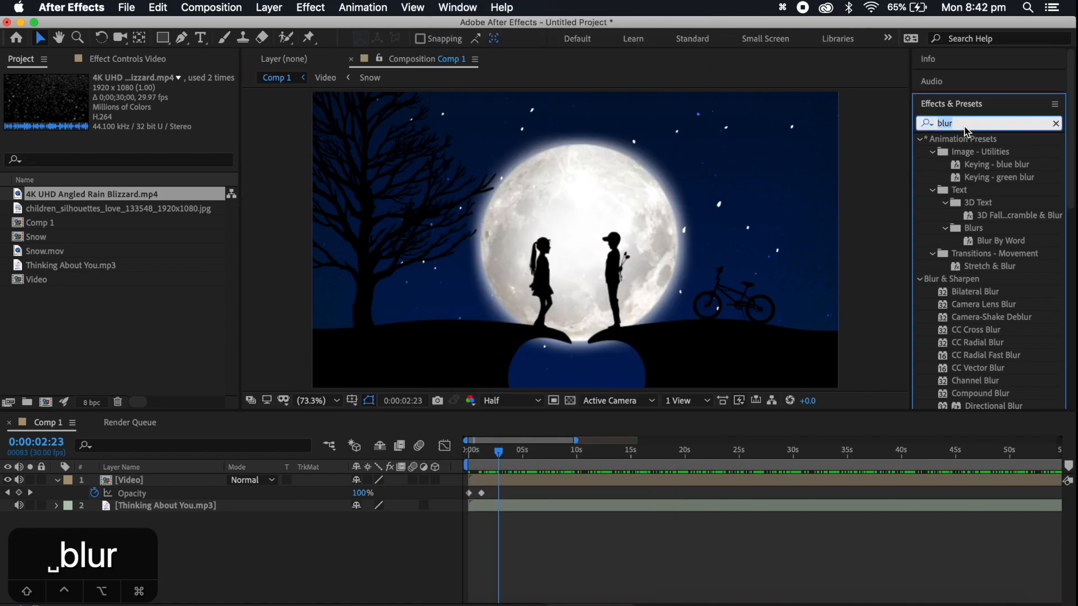
text(blur)
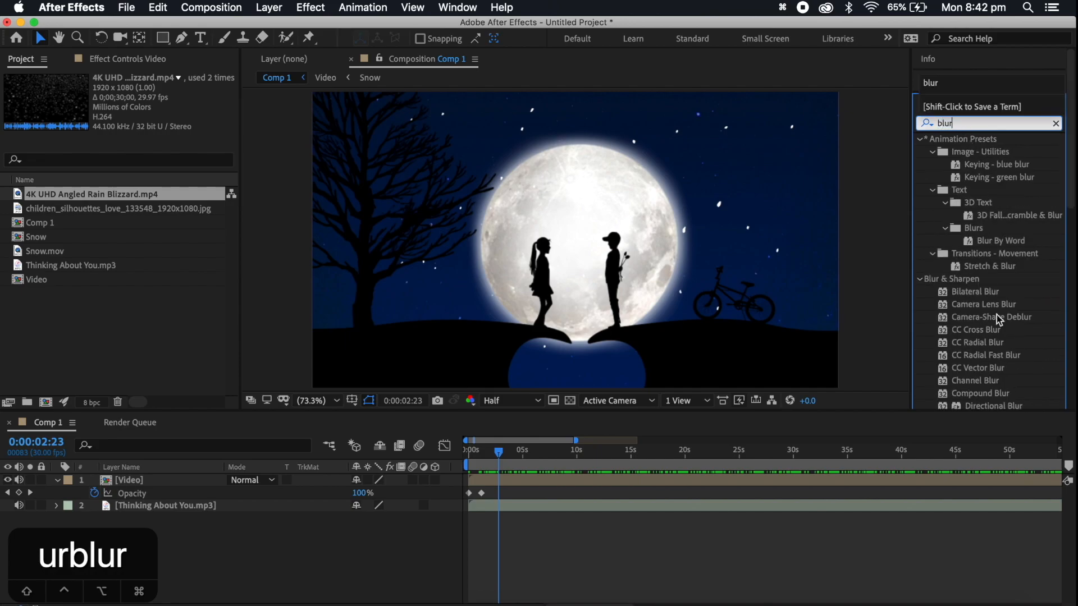
scroll(1012, 344, down, 3)
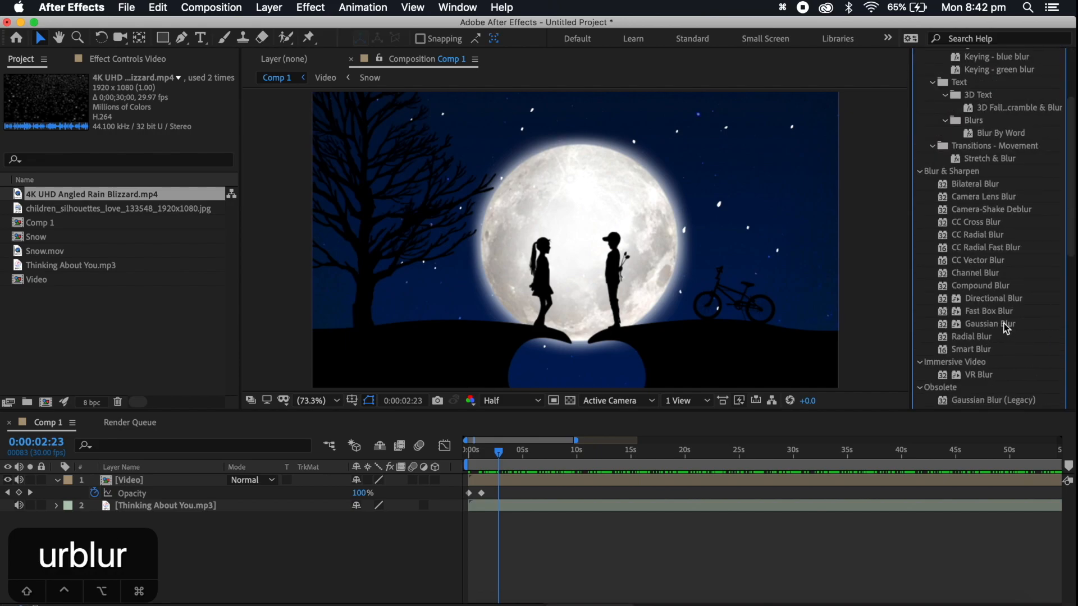
double_click(975, 324)
drag(976, 326, 528, 484)
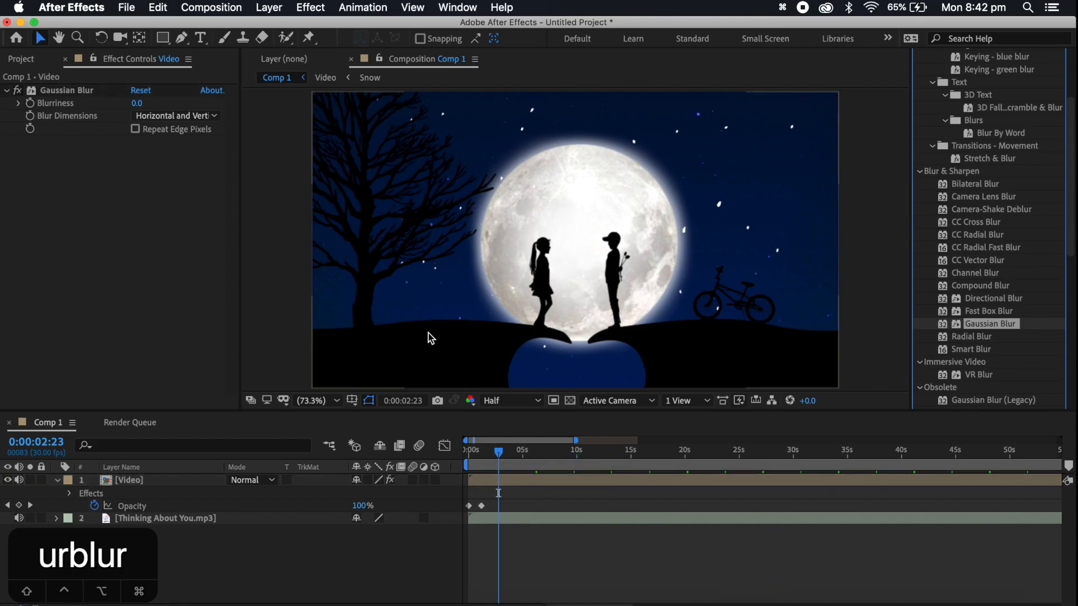
Set the Video layer's Gaussian Blur Blurriness to 20
click(138, 105)
text(20)
key(Return)
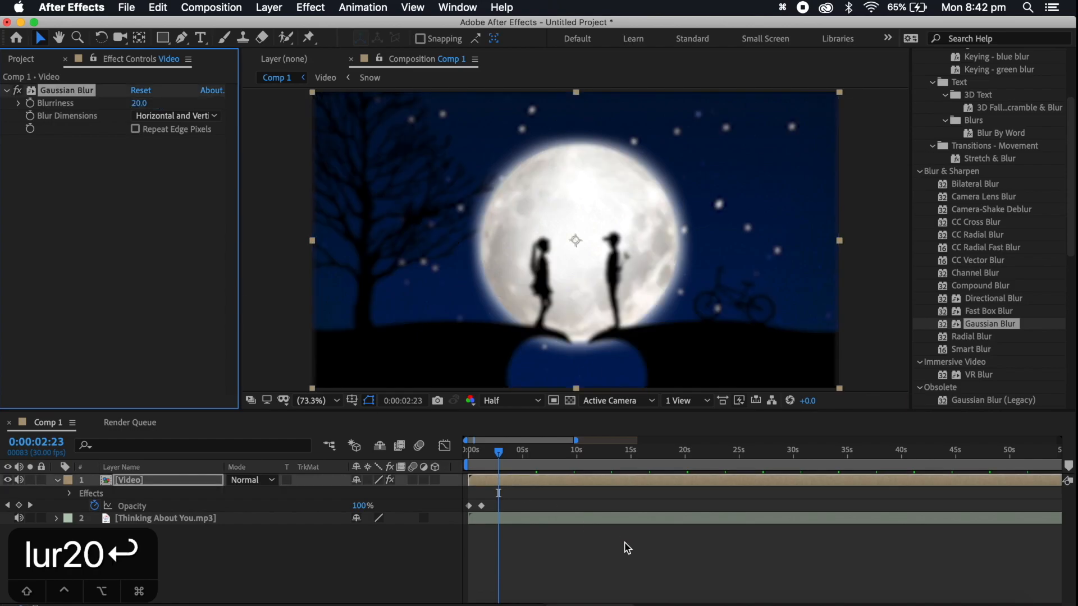
Key the Video layer's Blurriness at 20 at 0:00:10:29, and add a keyframe shortly after that removes the blur
drag(499, 455, 567, 457)
key(space)
key(space)
key(space)
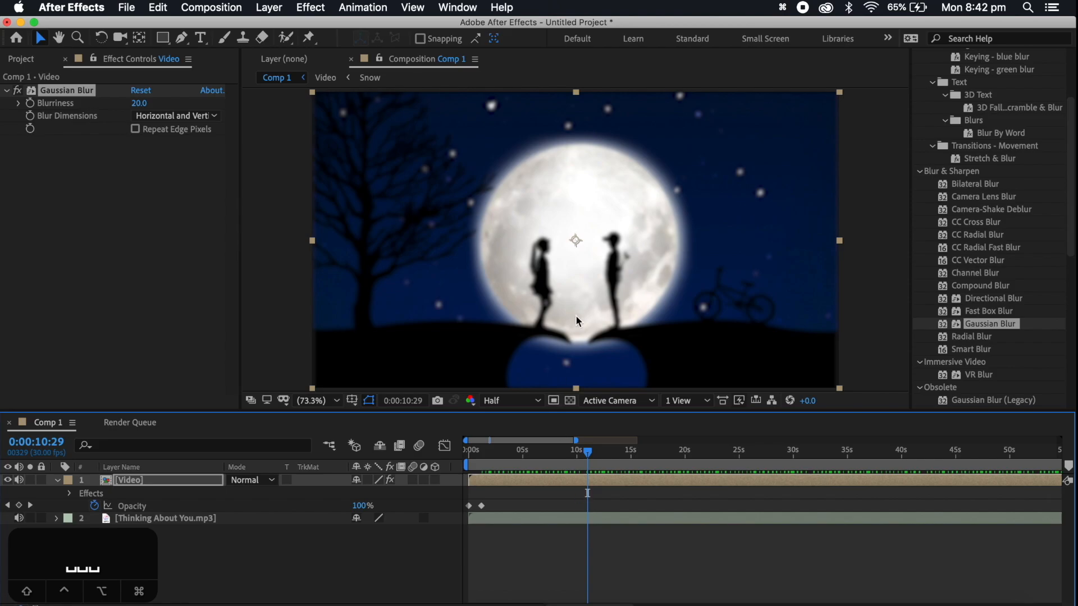
click(30, 105)
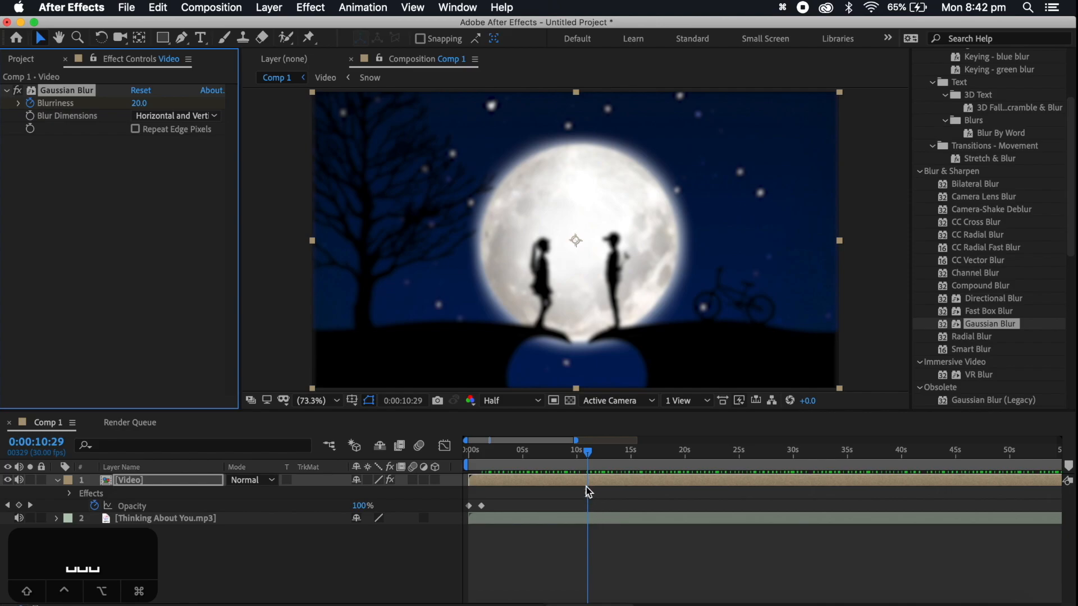
key(space)
key(space)
drag(138, 104, 3, 105)
drag(137, 105, 62, 117)
Preview the blur clearing from 0:00:10:15, and return to the start of the composition
click(583, 456)
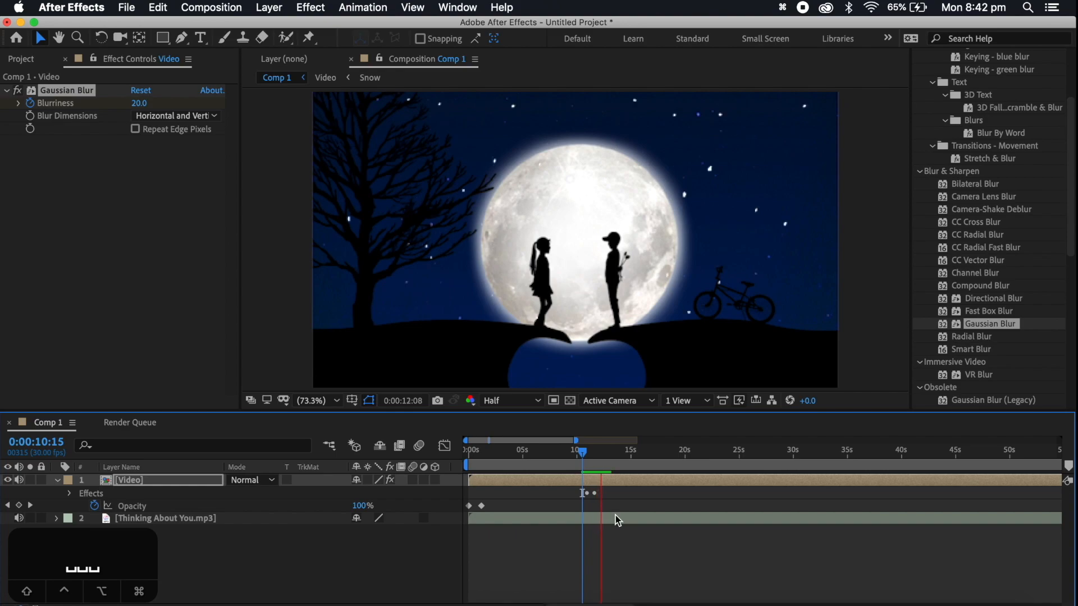
key(space)
drag(568, 458, 519, 462)
key(Home)
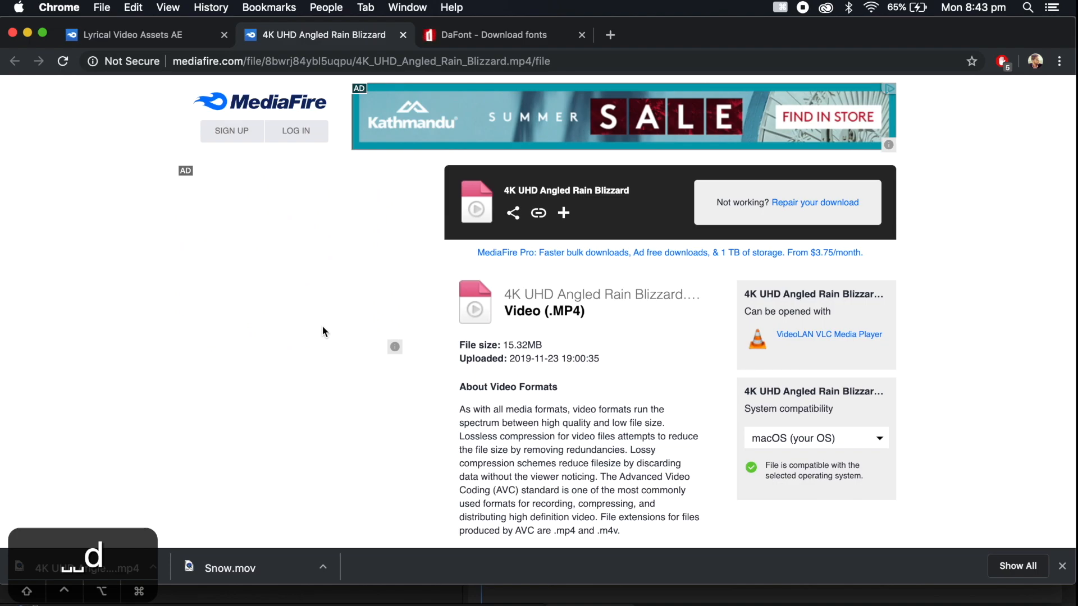
Switch to Chrome and search DaFont for the font "art brush"
click(482, 42)
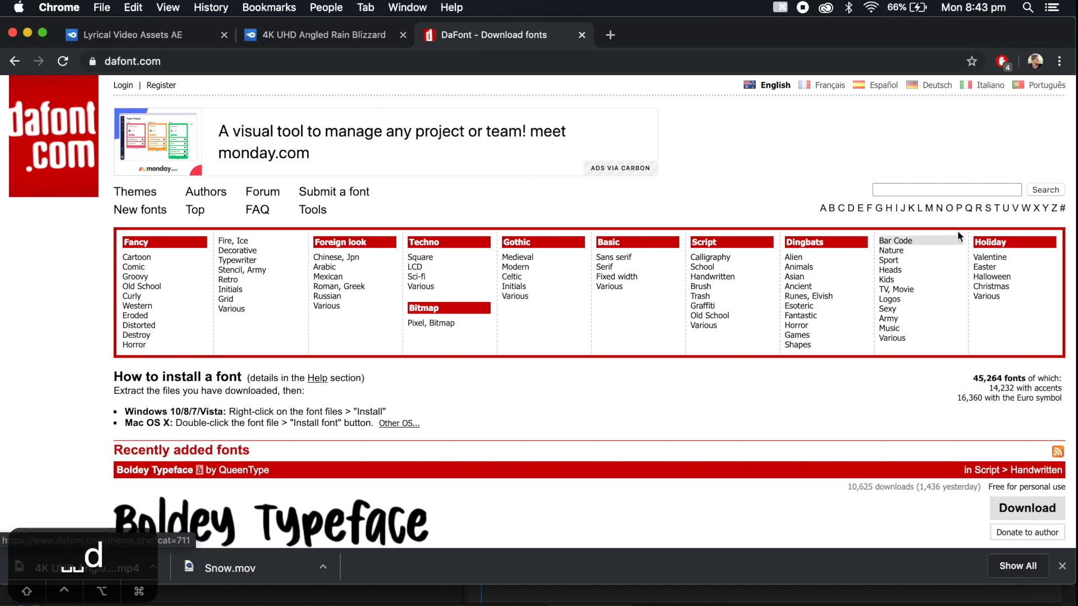
click(913, 190)
text(art)
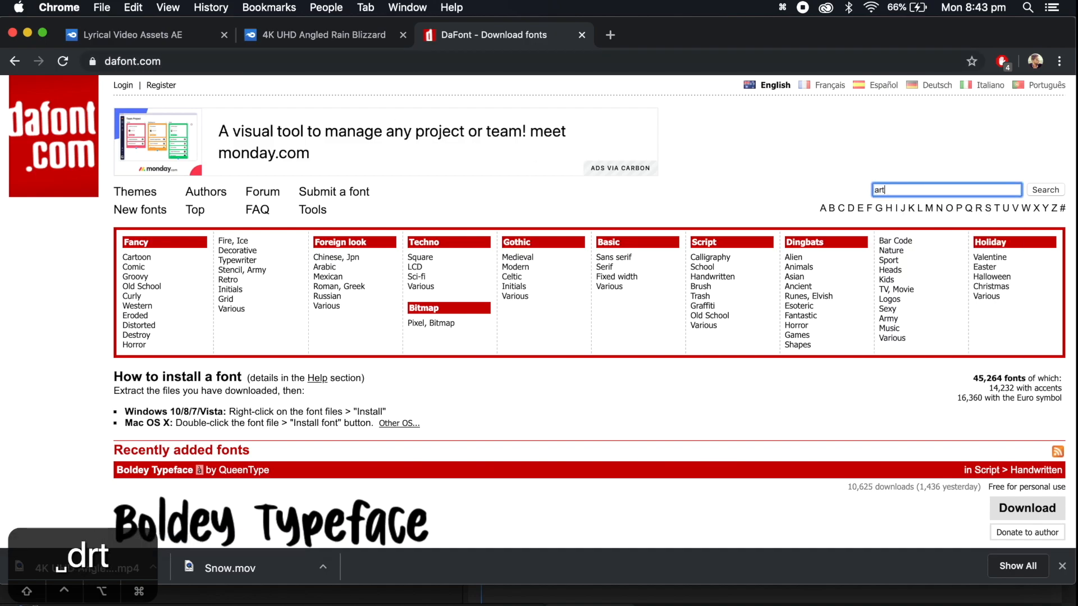
text( brush)
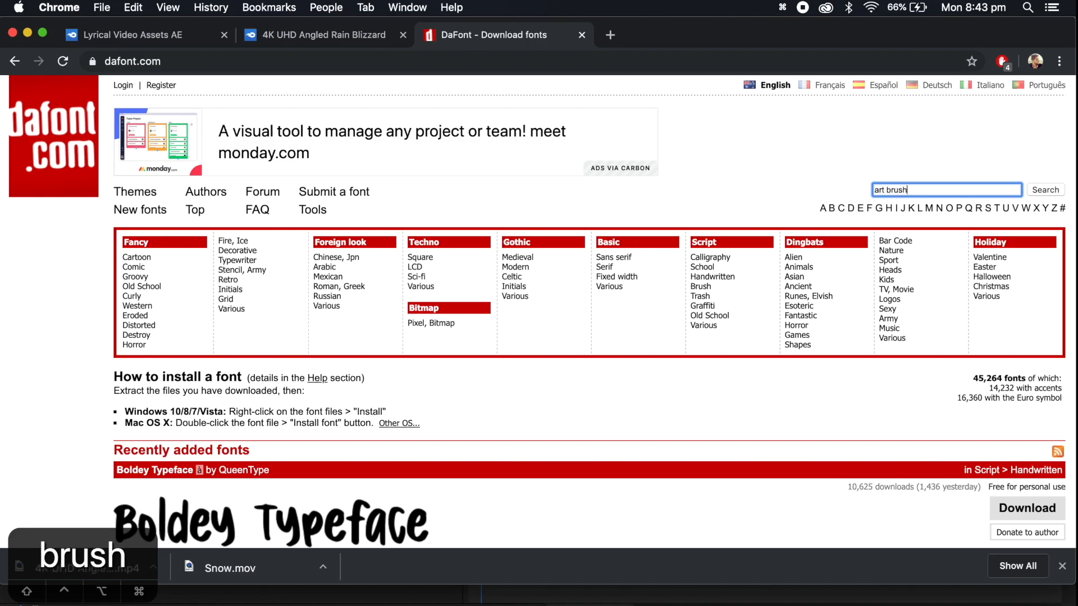
key(Return)
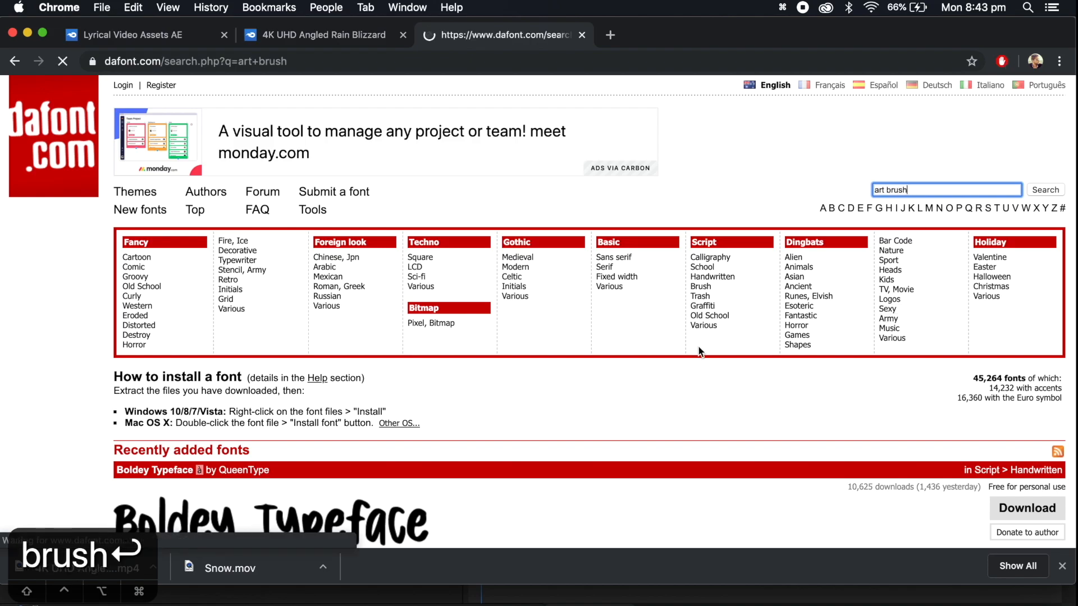
scroll(699, 348, down, 5)
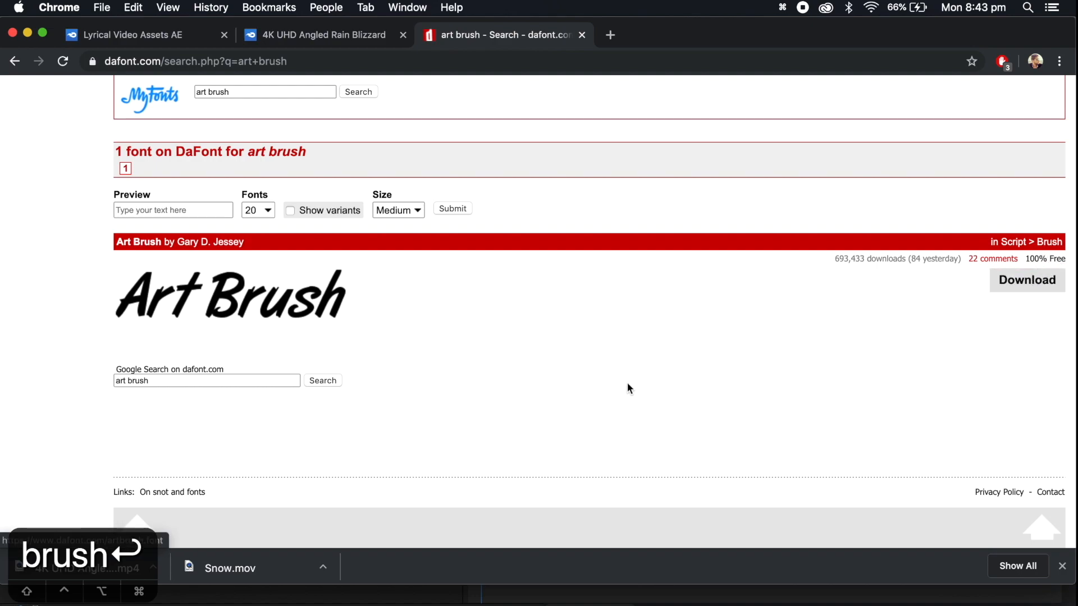
Download the Art Brush font from the DaFont search results
click(816, 604)
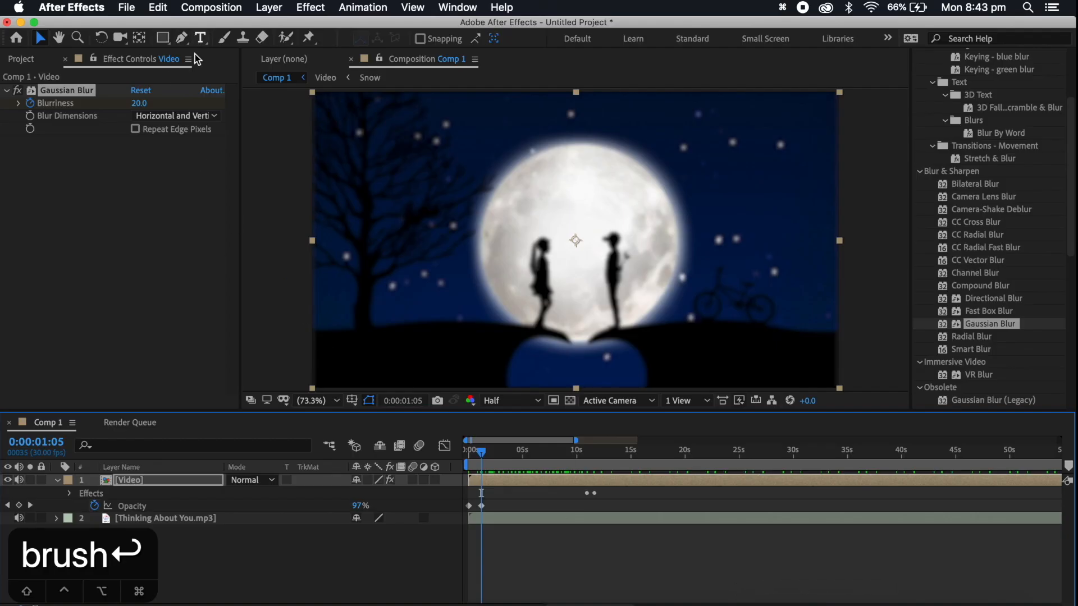
click(234, 605)
click(1027, 282)
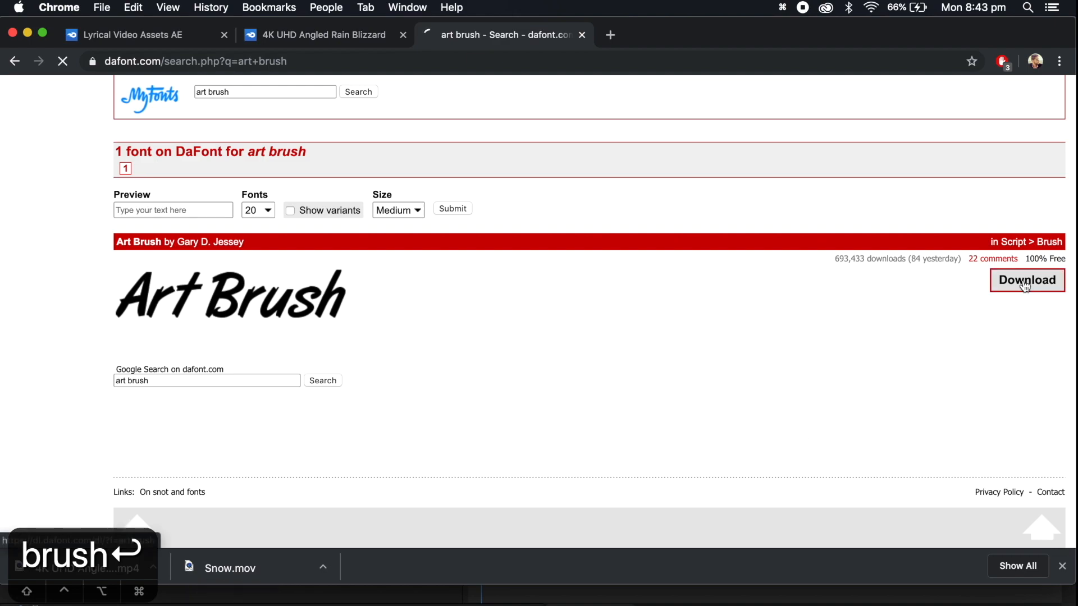
drag(100, 536, 218, 531)
drag(104, 472, 95, 479)
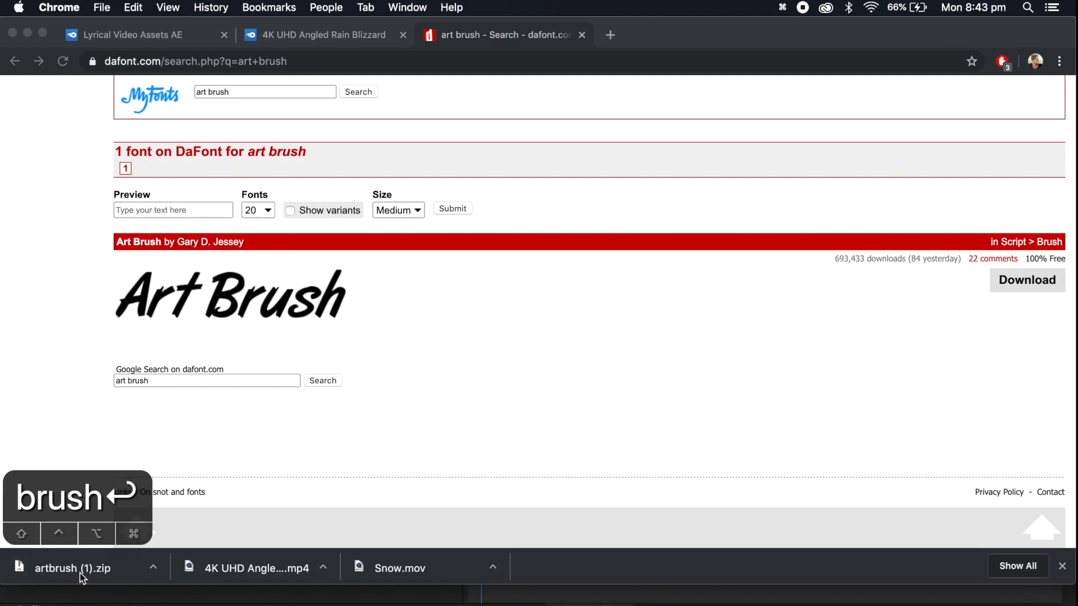
Switch back to After Effects and add a text layer reading "Thinking About You!" over the moon in Comp 1
click(816, 605)
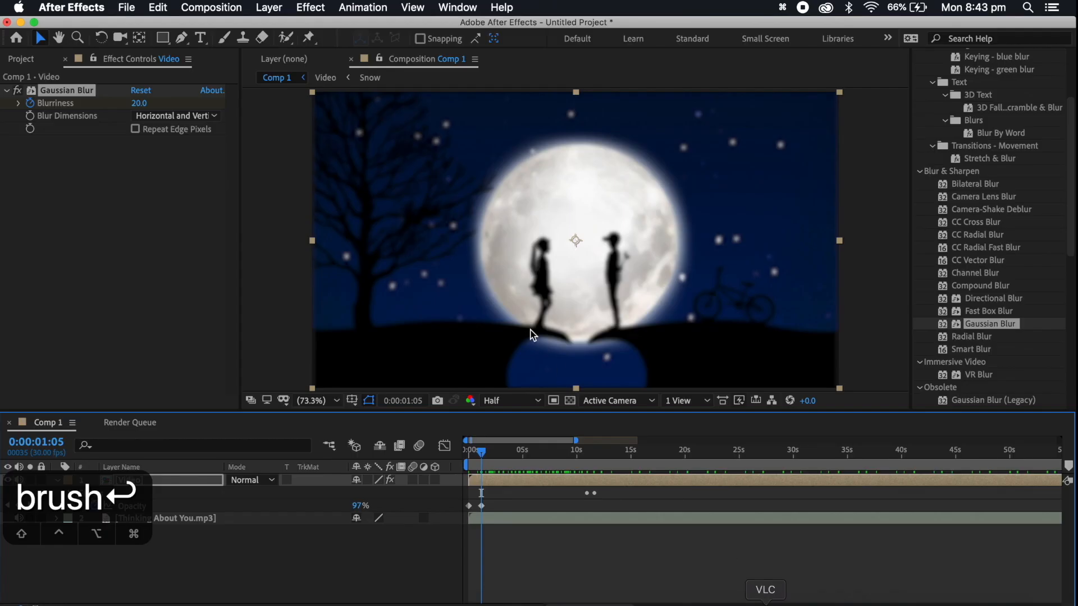
click(201, 37)
click(99, 489)
drag(98, 489, 94, 544)
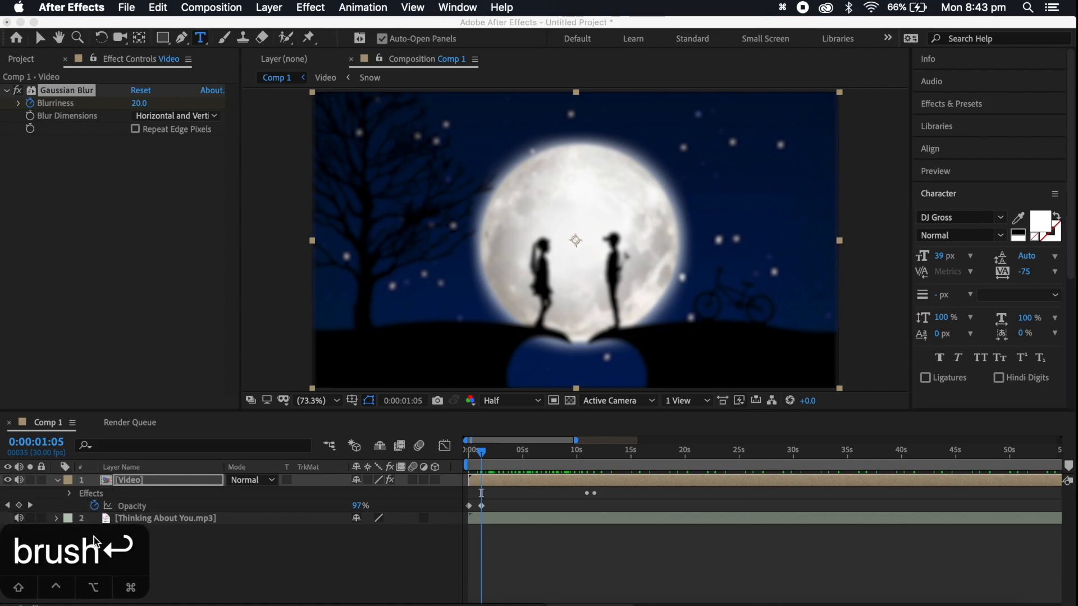
click(201, 39)
click(497, 235)
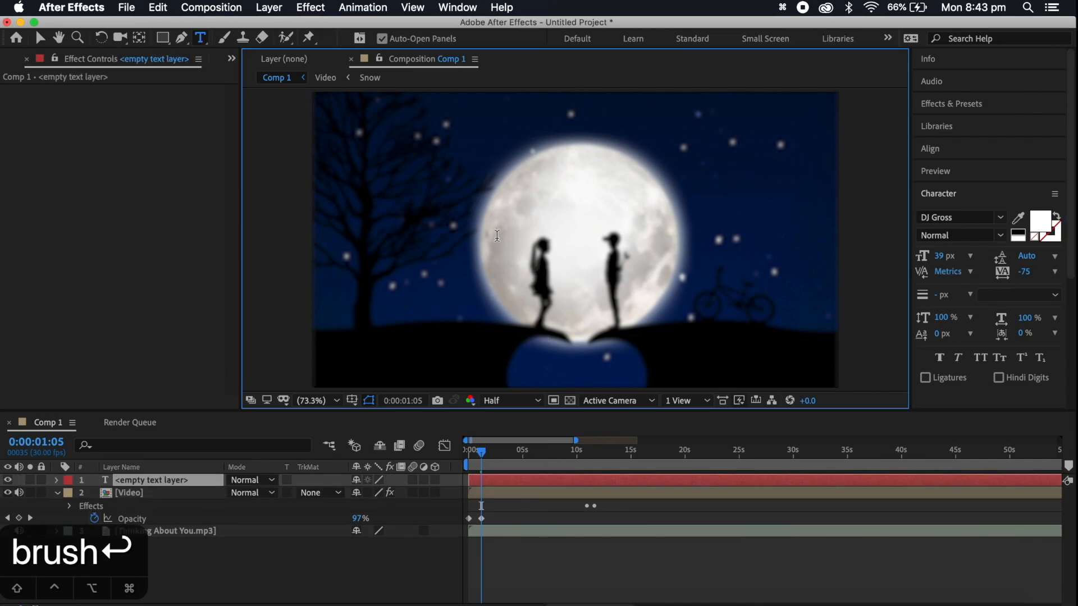
text(Thinking About You!)
Select all of the title text and change its font to ArtBrush
key(super+a)
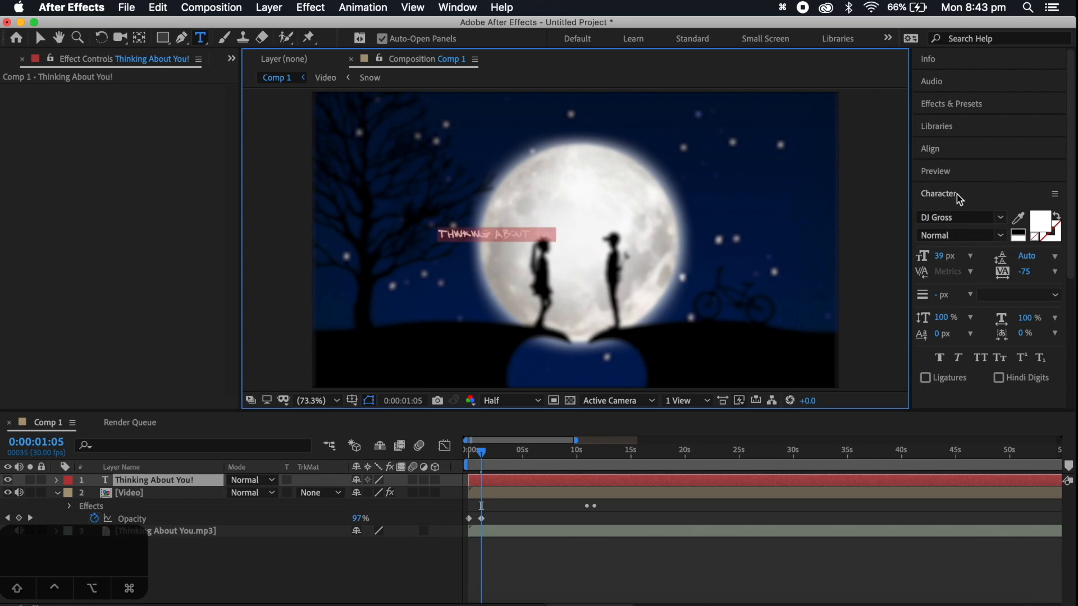
click(449, 7)
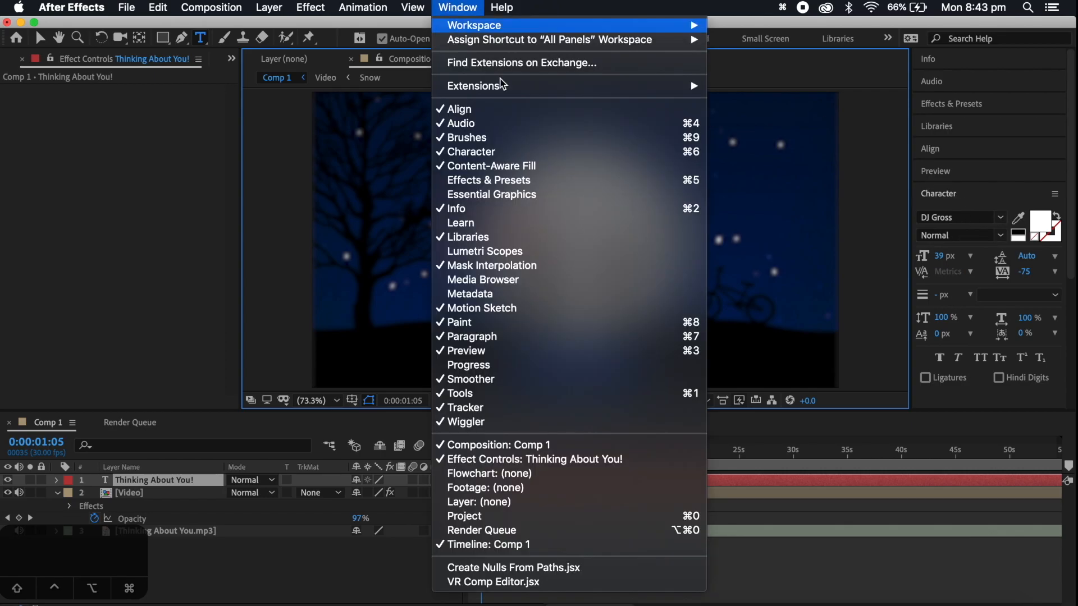
click(984, 216)
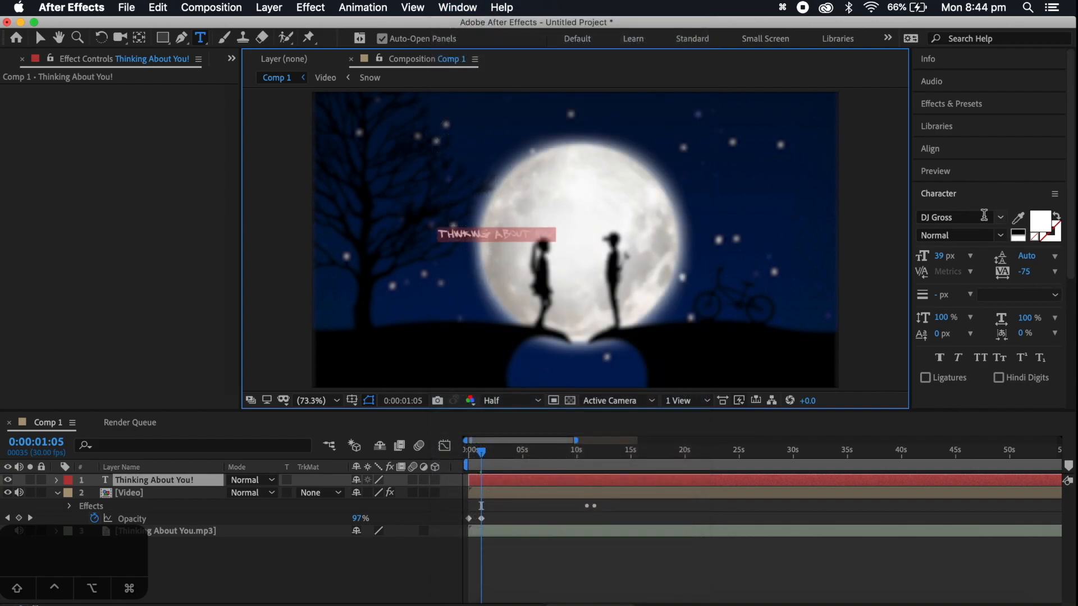
click(975, 218)
text(art)
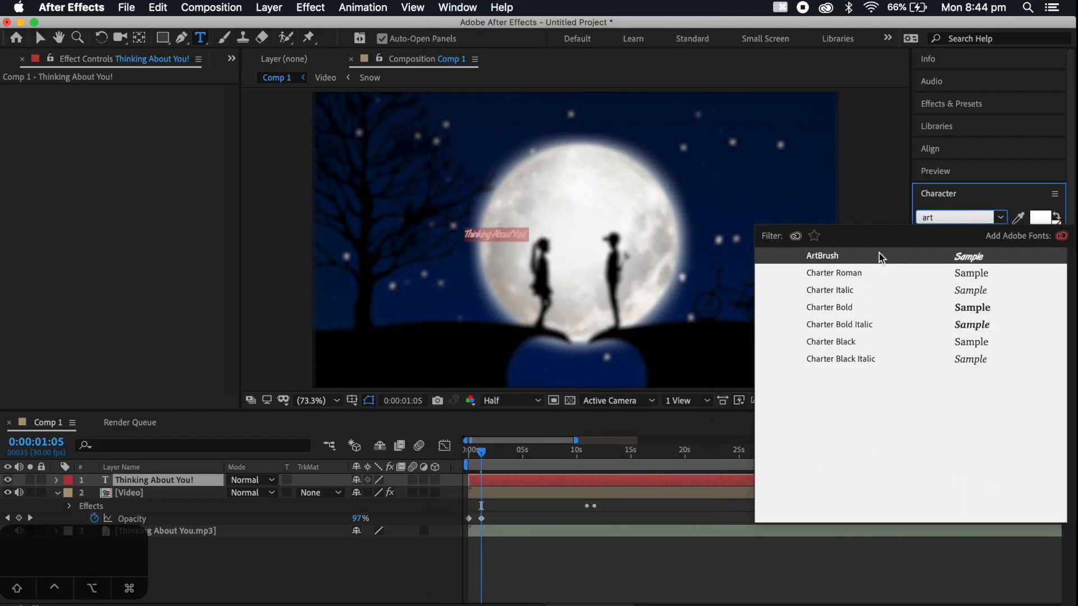
click(880, 251)
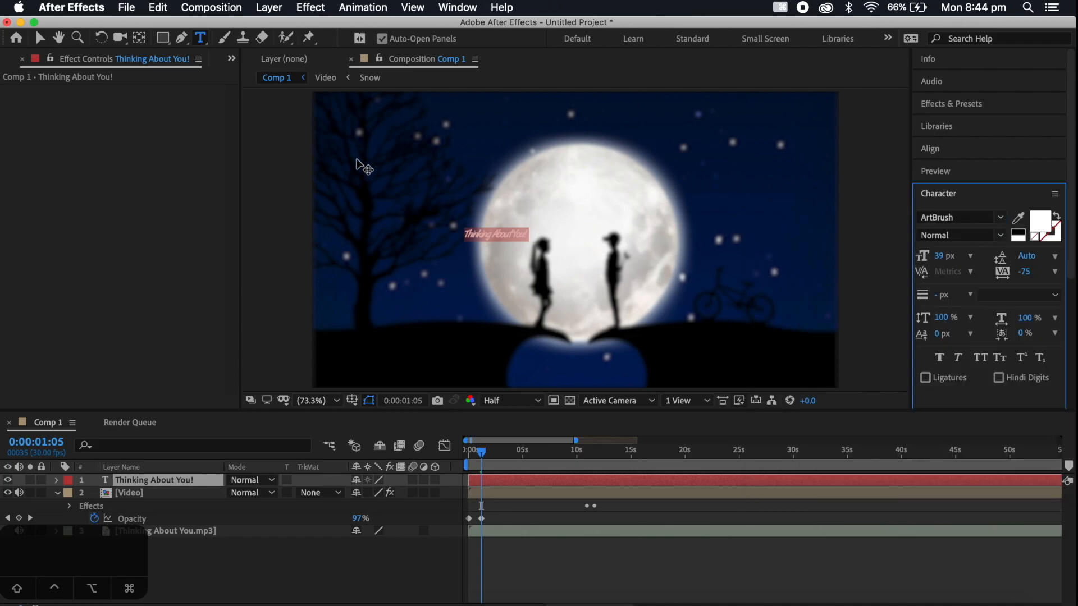
Enlarge the title text to roughly three times its size and move it over the centre of the moon
click(39, 37)
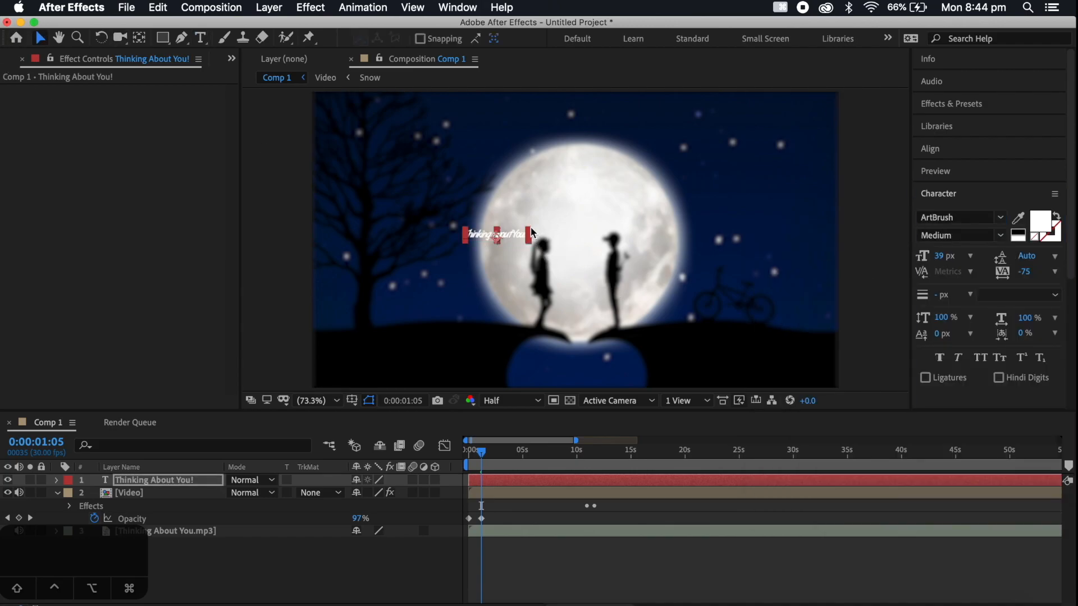
drag(530, 227, 608, 197)
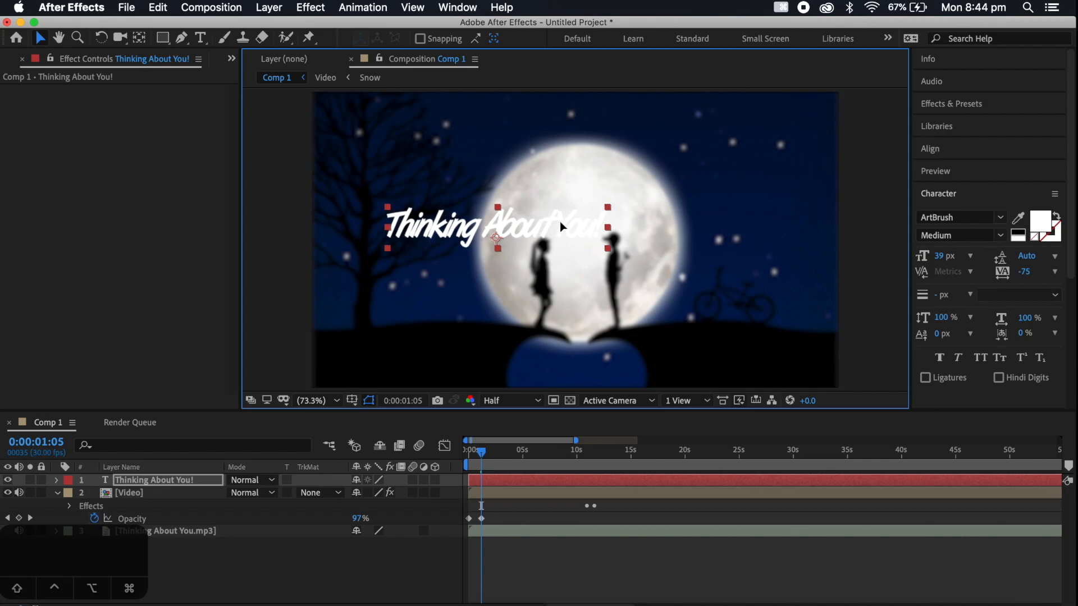
drag(561, 221, 630, 225)
Select all of the title text and set its character tracking to 0
double_click(637, 230)
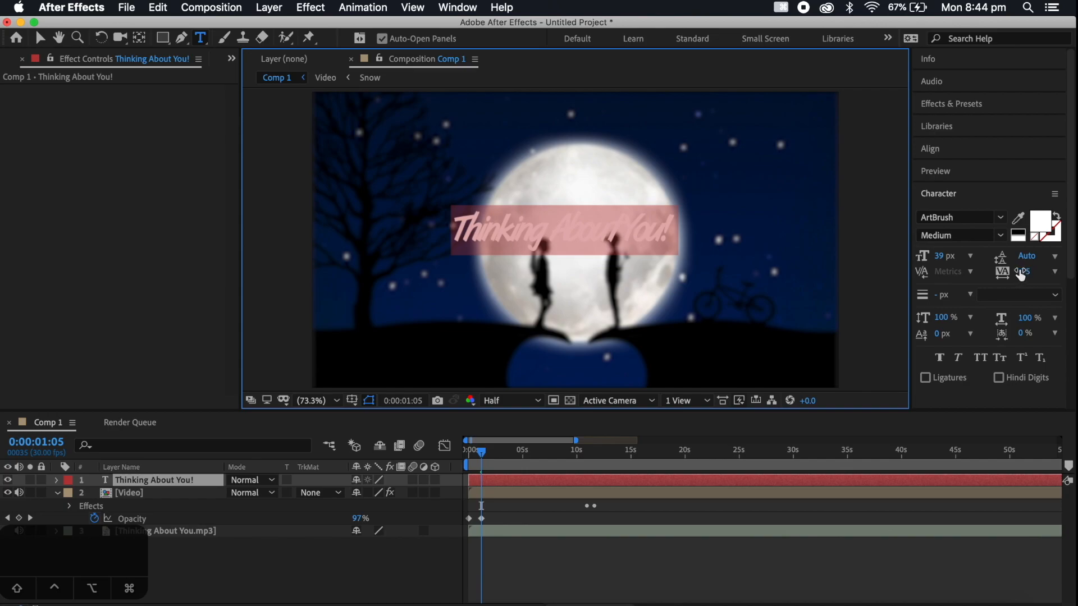
click(1054, 273)
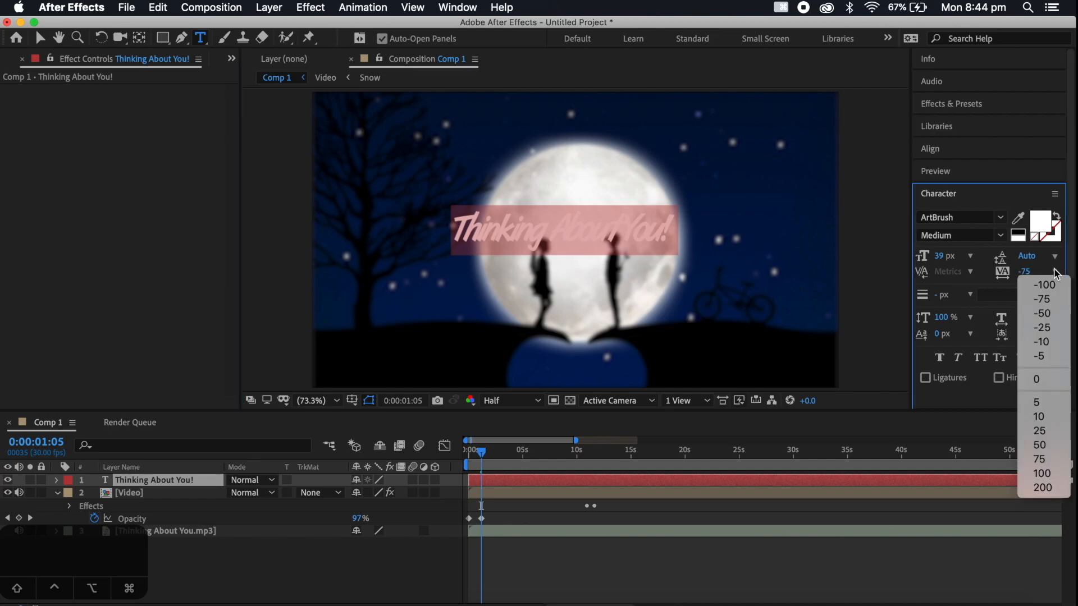
click(1037, 379)
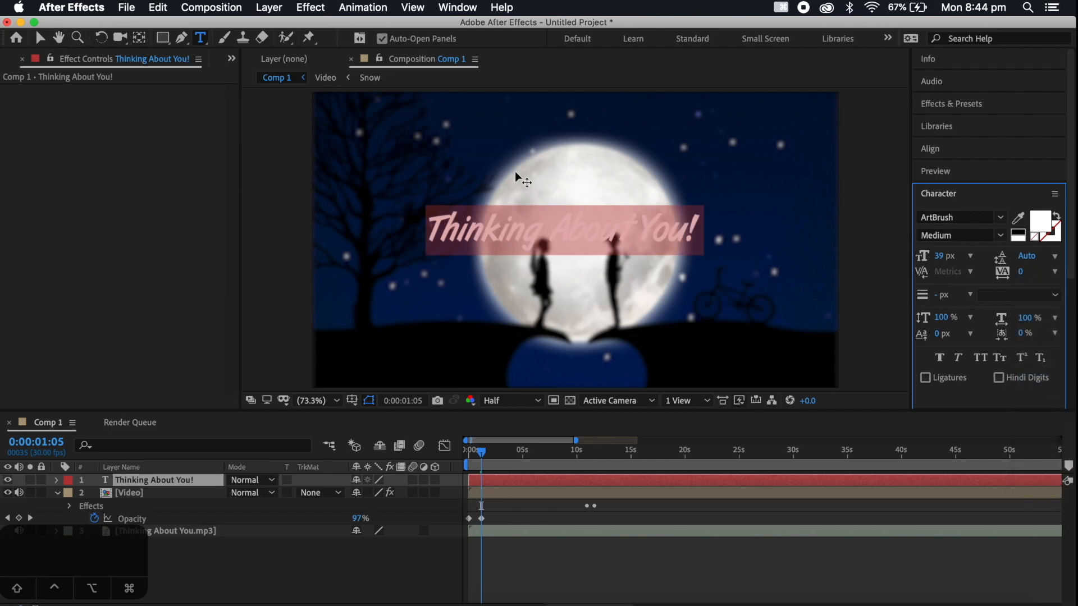
click(601, 238)
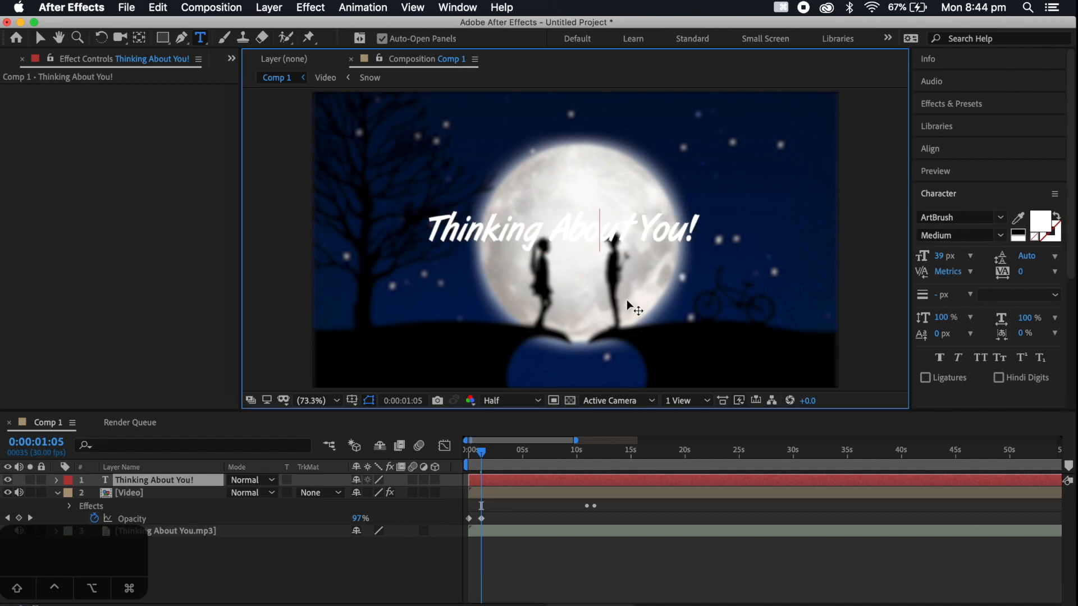
Recentre the title over the moon, scale it up slightly, and deselect the layer
click(39, 38)
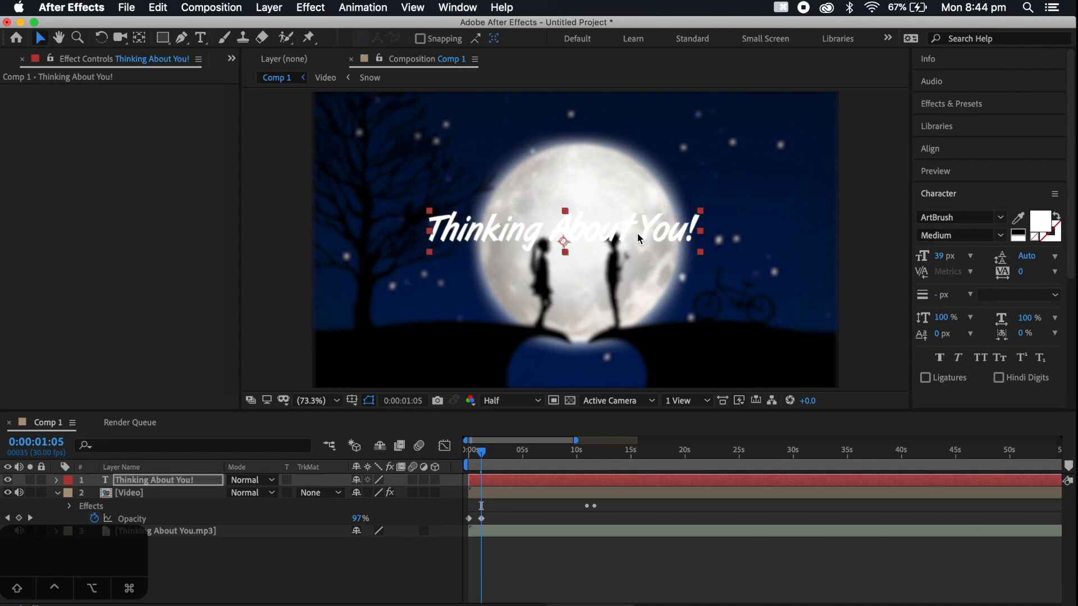
drag(650, 237, 657, 238)
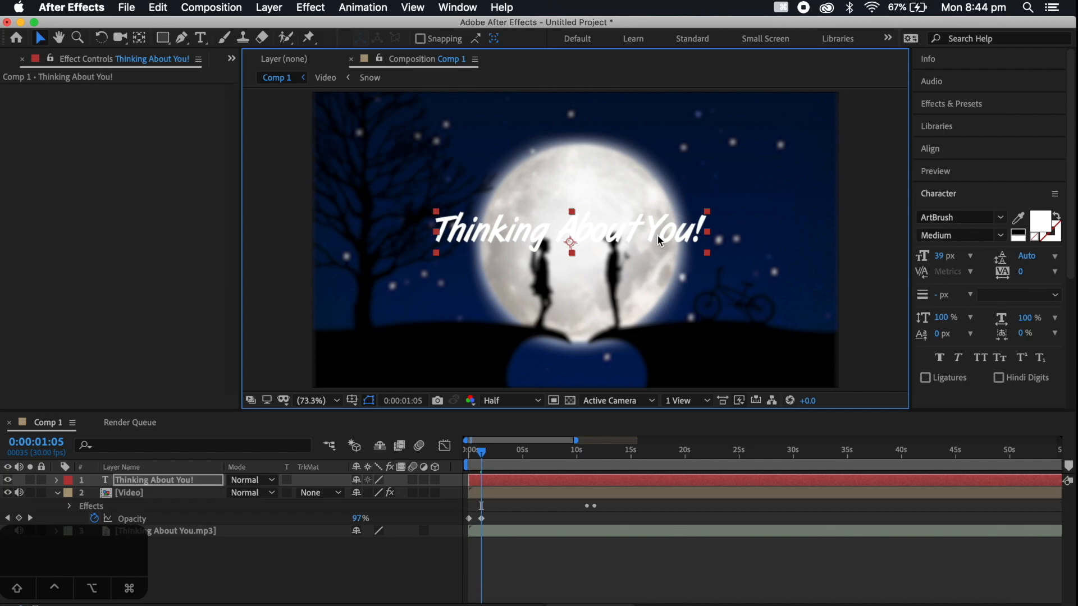
drag(705, 211, 679, 231)
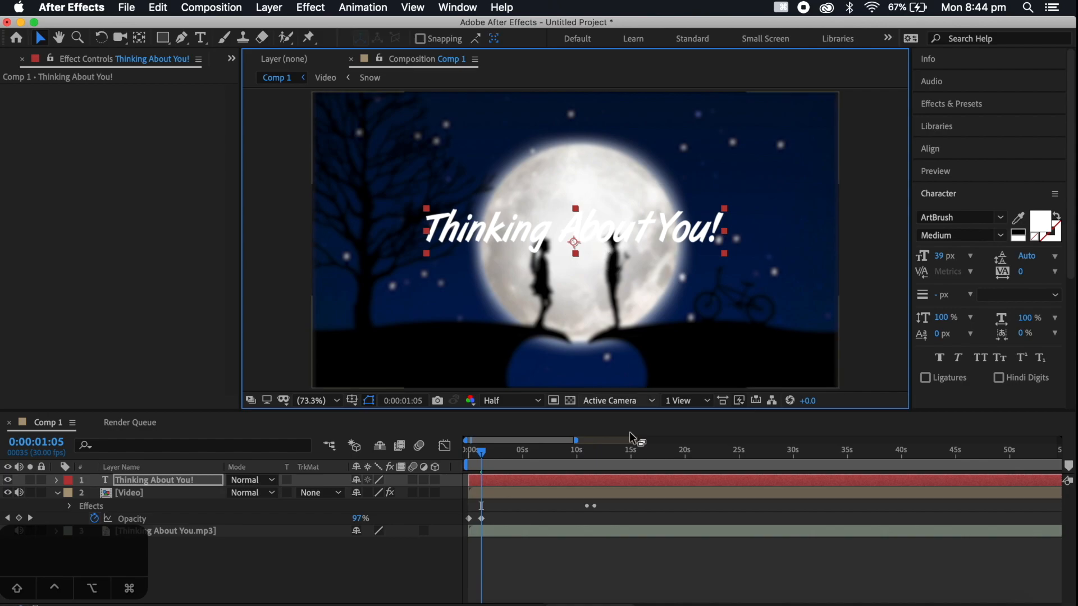
click(529, 583)
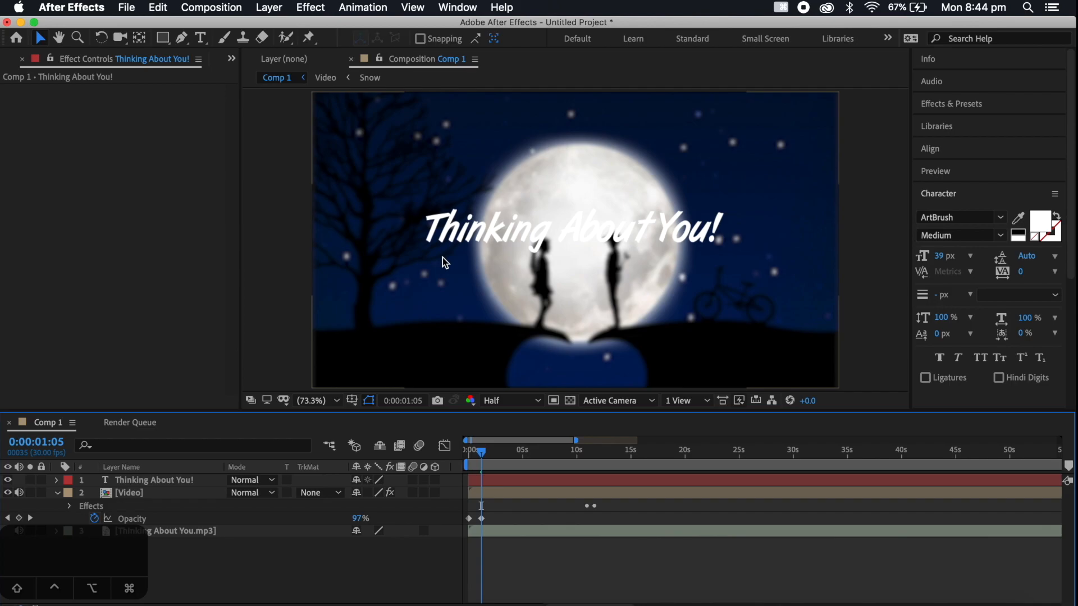
Create a new 1920 × 1080 px black solid layer named Black Solid 1
click(278, 13)
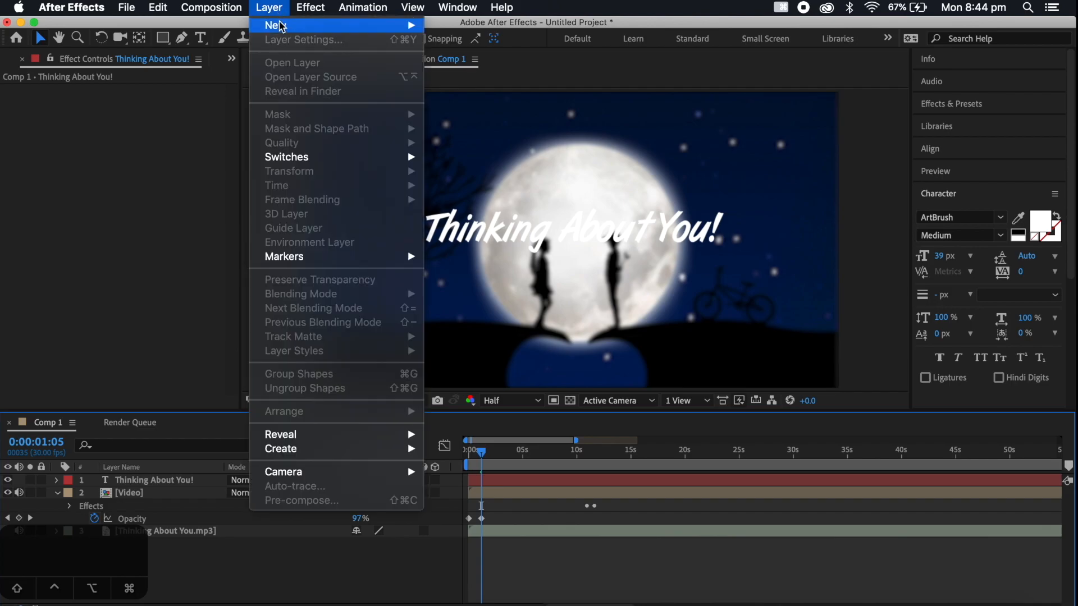
mouse_move(281, 25)
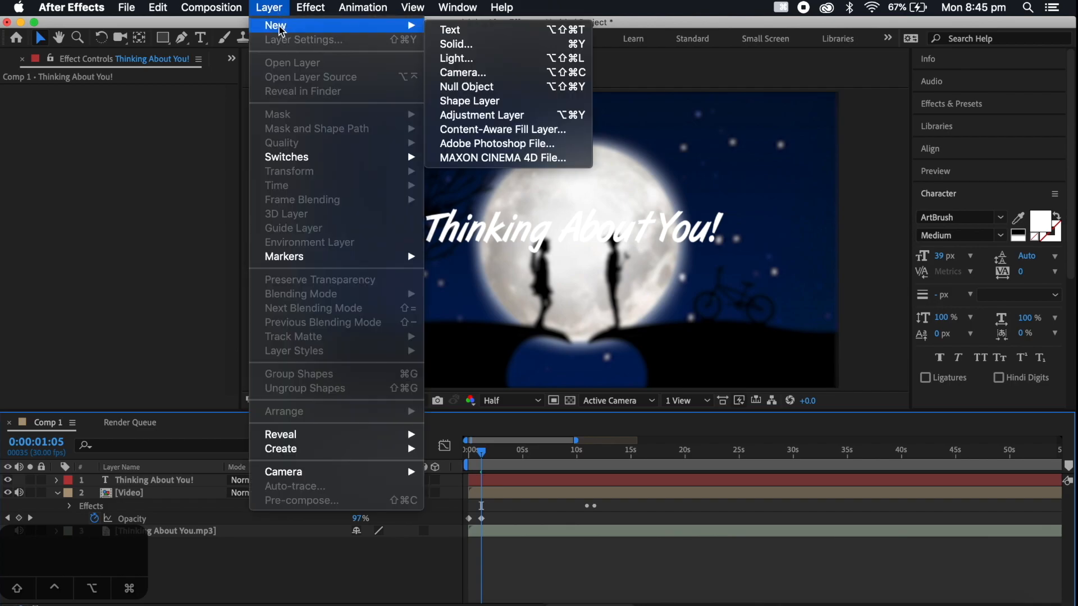
click(460, 49)
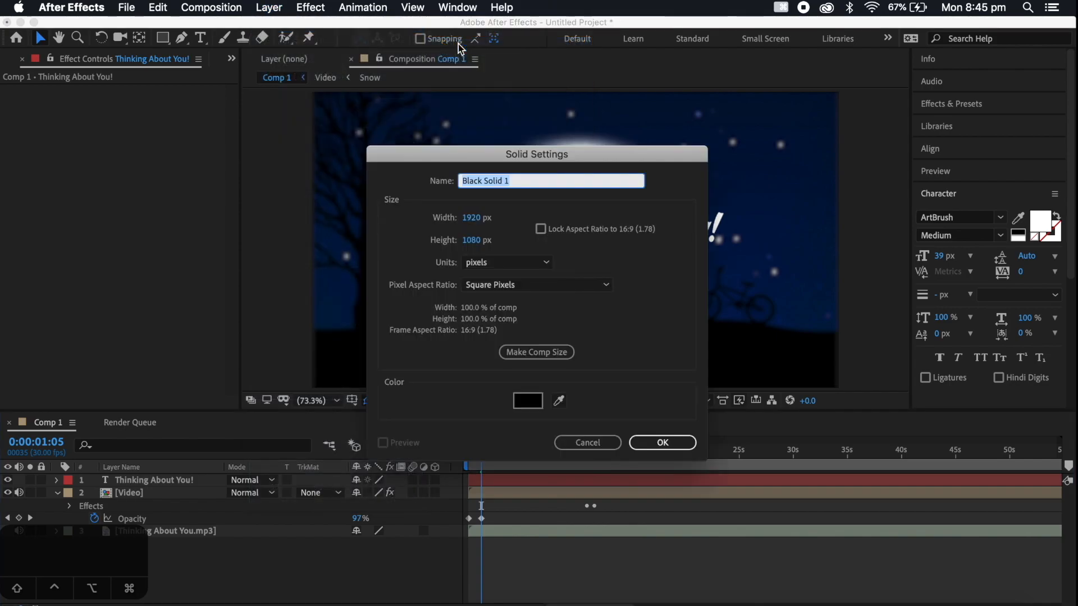
click(631, 442)
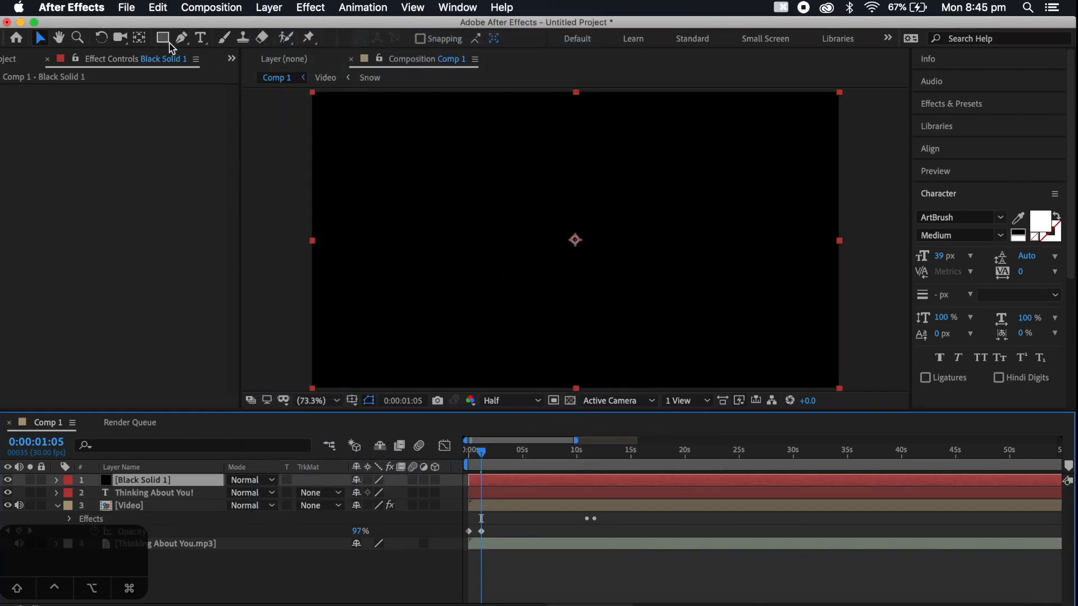
Move the black solid below the title layer and draw a rectangular mask on it surrounding the title text
click(160, 43)
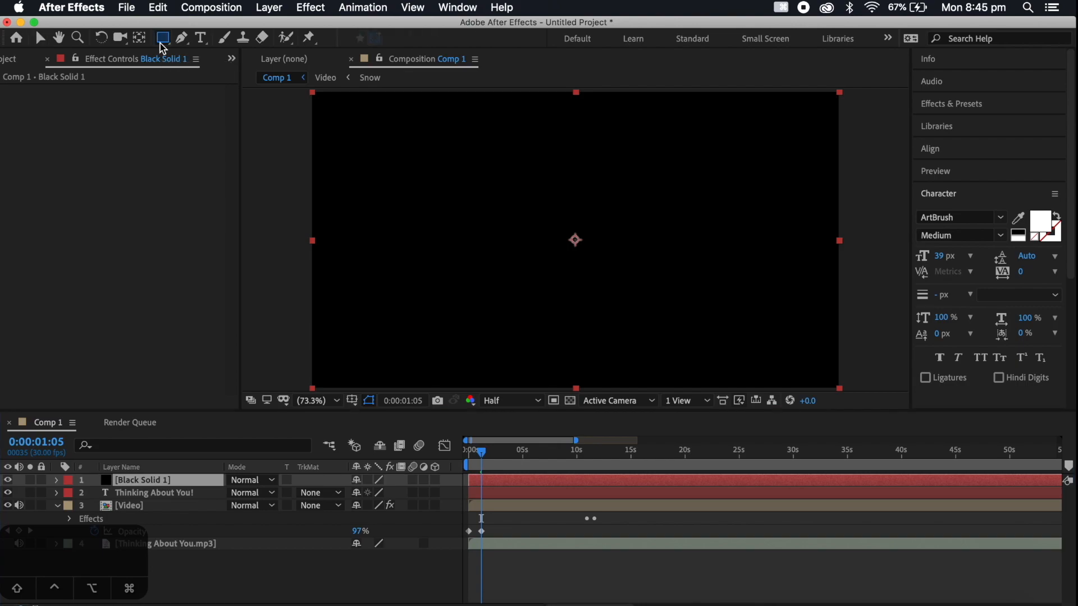
drag(145, 482, 145, 501)
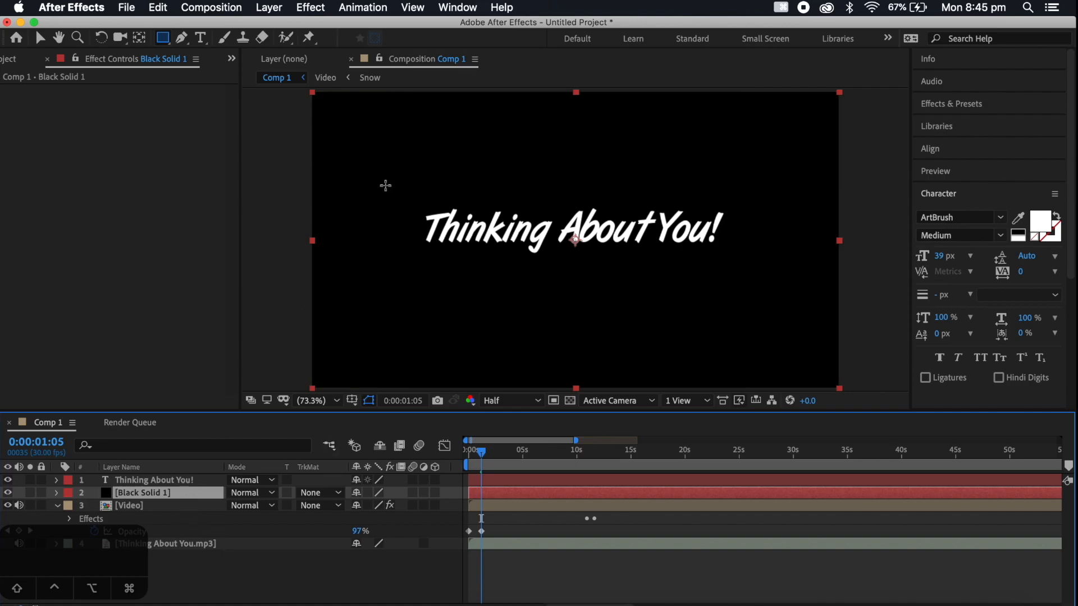
mouse_move(386, 180)
mouse_down()
mouse_move(564, 260)
mouse_move(774, 279)
mouse_up()
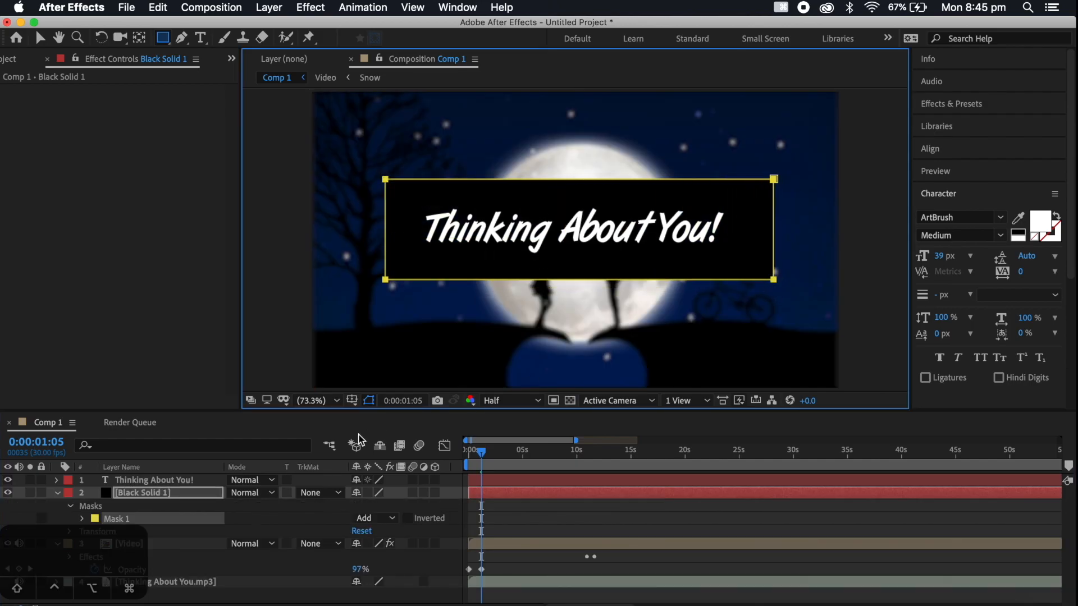
Set the mask feather of the black solid's rectangular mask to 299 pixels
click(178, 493)
key(f)
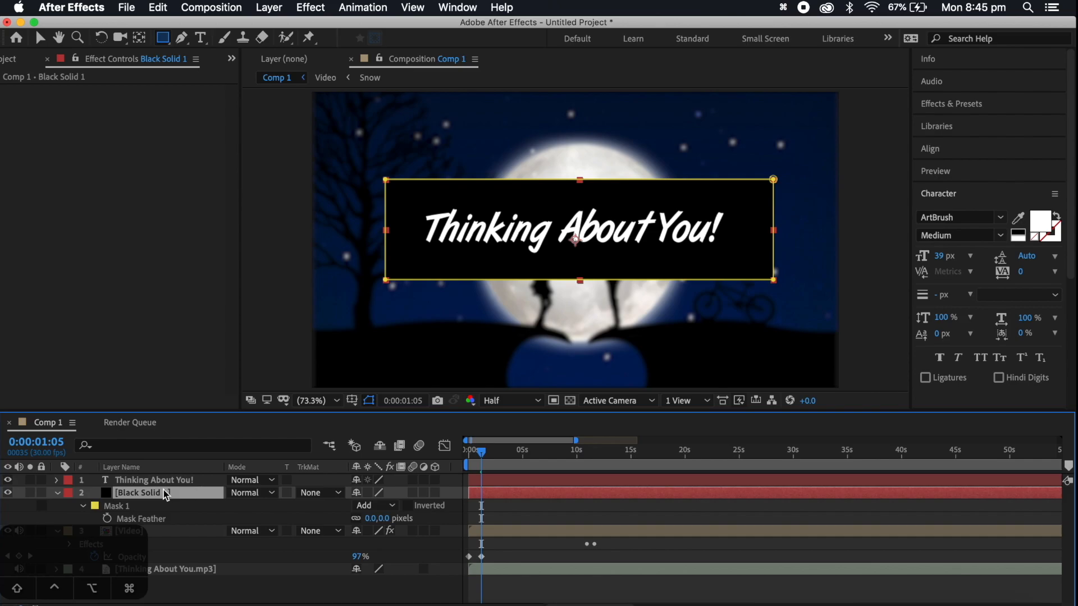
key(f)
key(f)
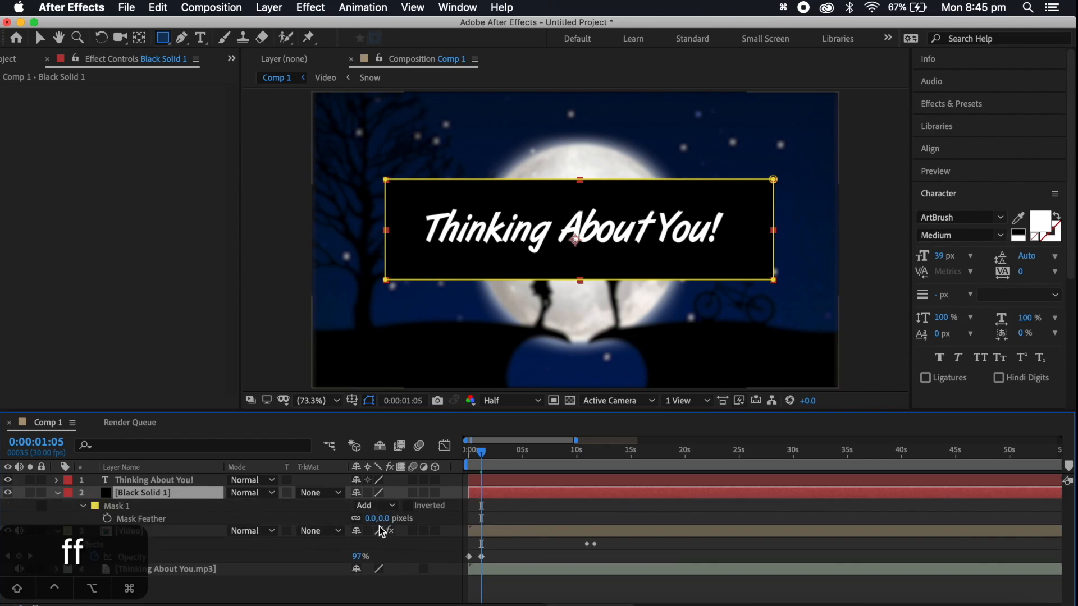
drag(374, 520, 610, 534)
Lower the black solid's opacity to 27% so it only softly darkens the area behind the title
click(178, 497)
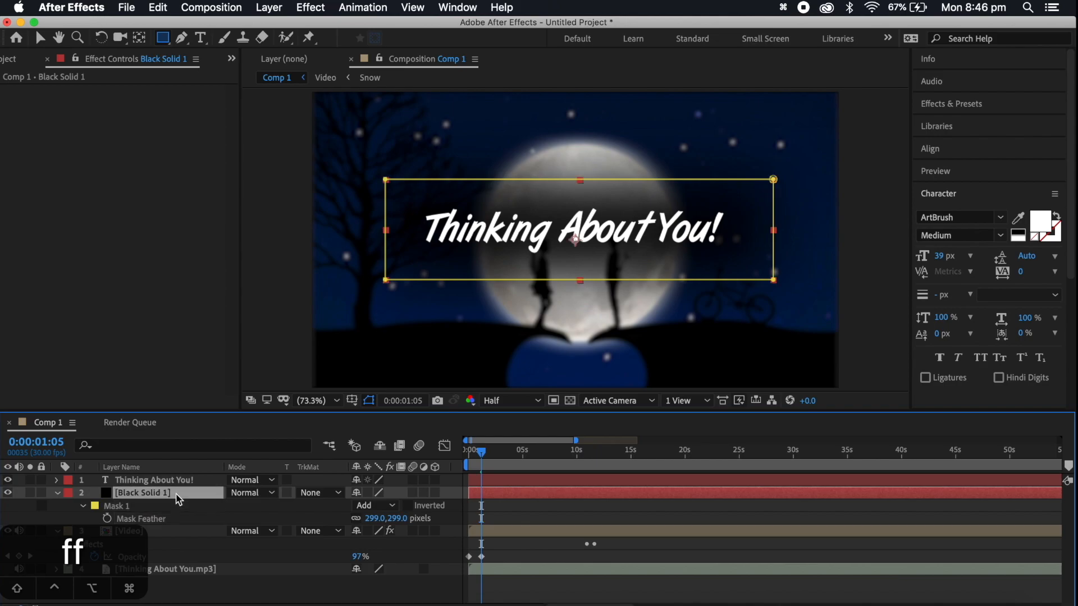
key(t)
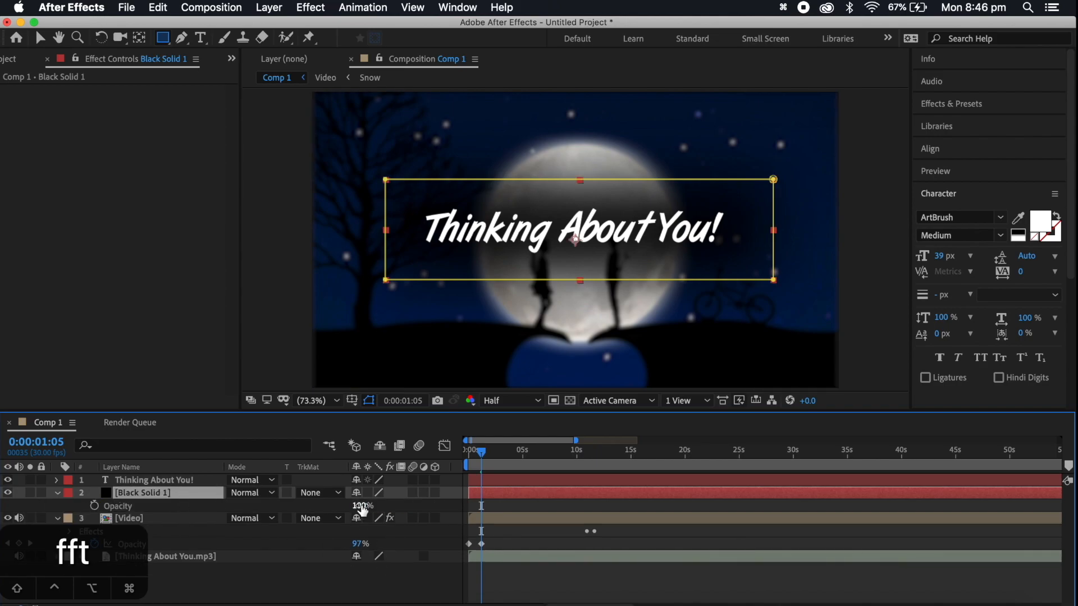
drag(361, 506, 313, 511)
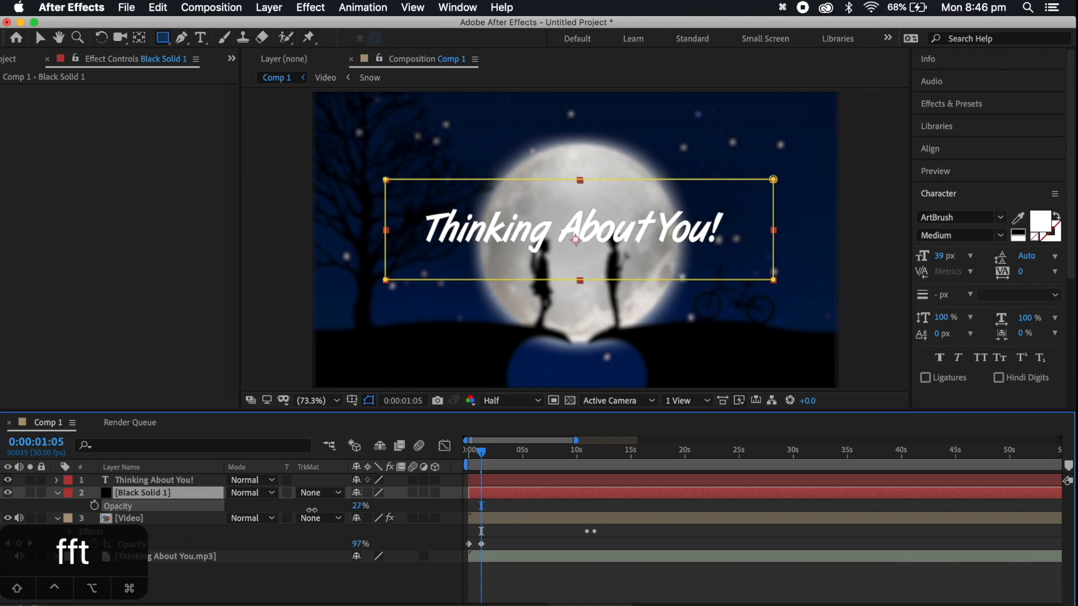
click(331, 591)
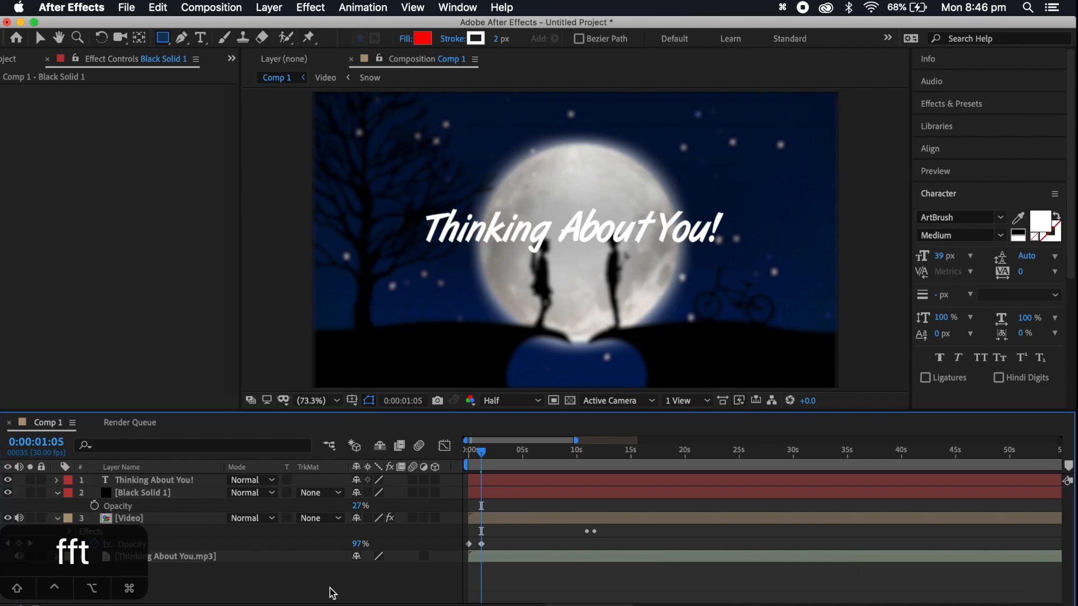
Find the Drop Shadow effect, apply it to the title layer, and set its softness to 63
click(966, 104)
click(974, 123)
key(cmd+a)
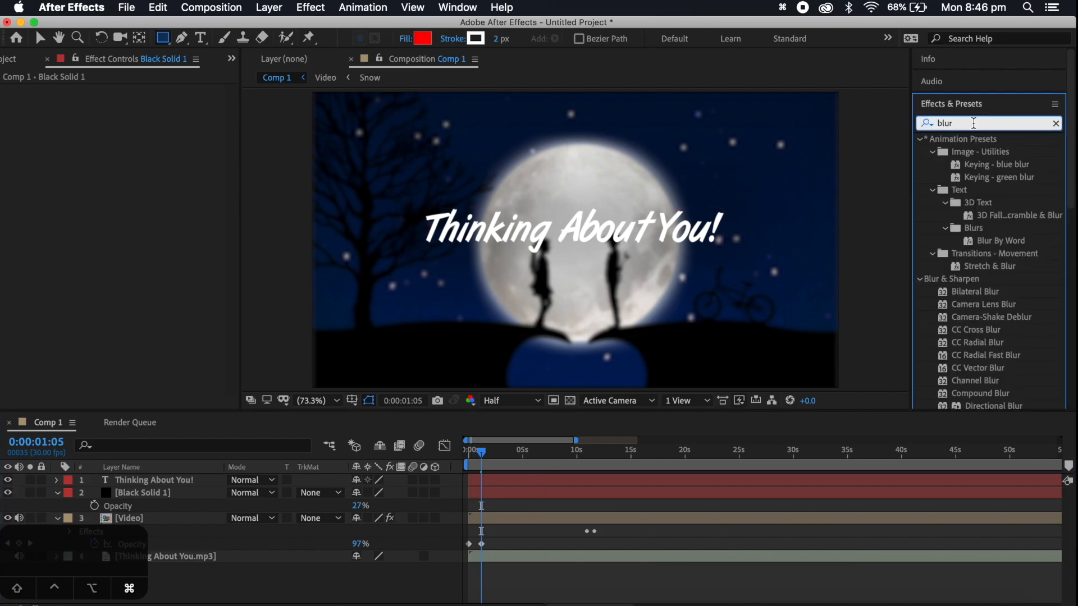
text(drop)
drag(998, 279, 176, 480)
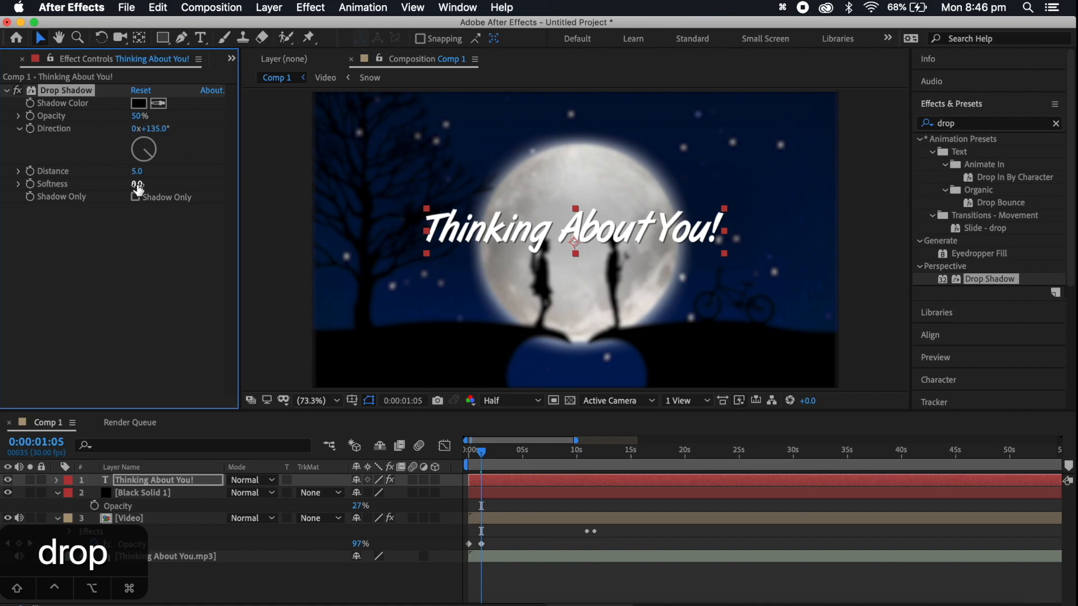
drag(138, 188, 150, 185)
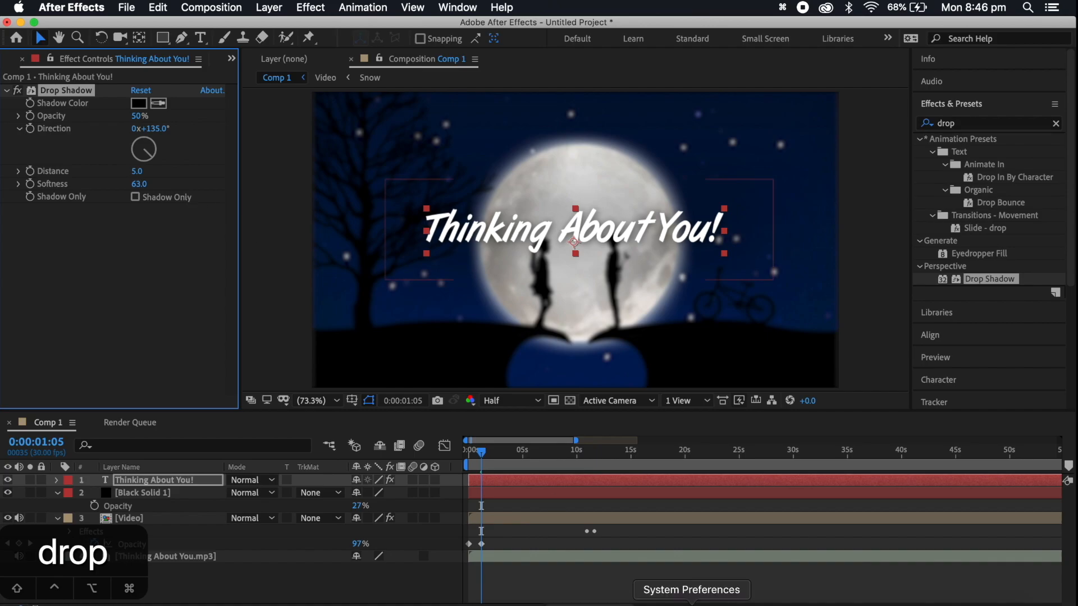
Start the title layer at 0:00:00:25 and fade it in with opacity keyframes from 0% there to 100% at 0:00:01:10
click(595, 578)
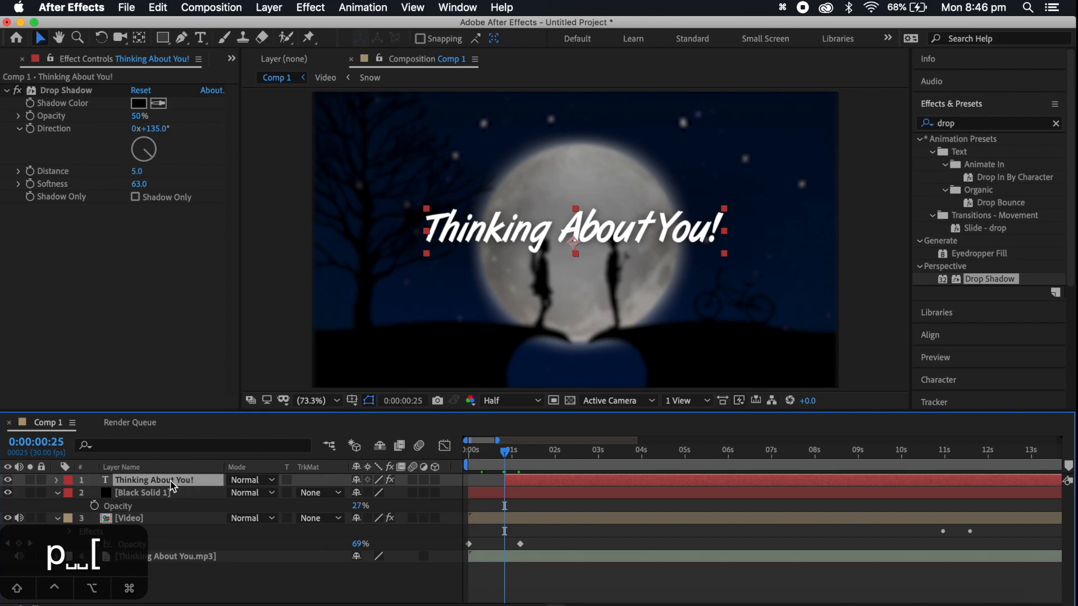
key(t)
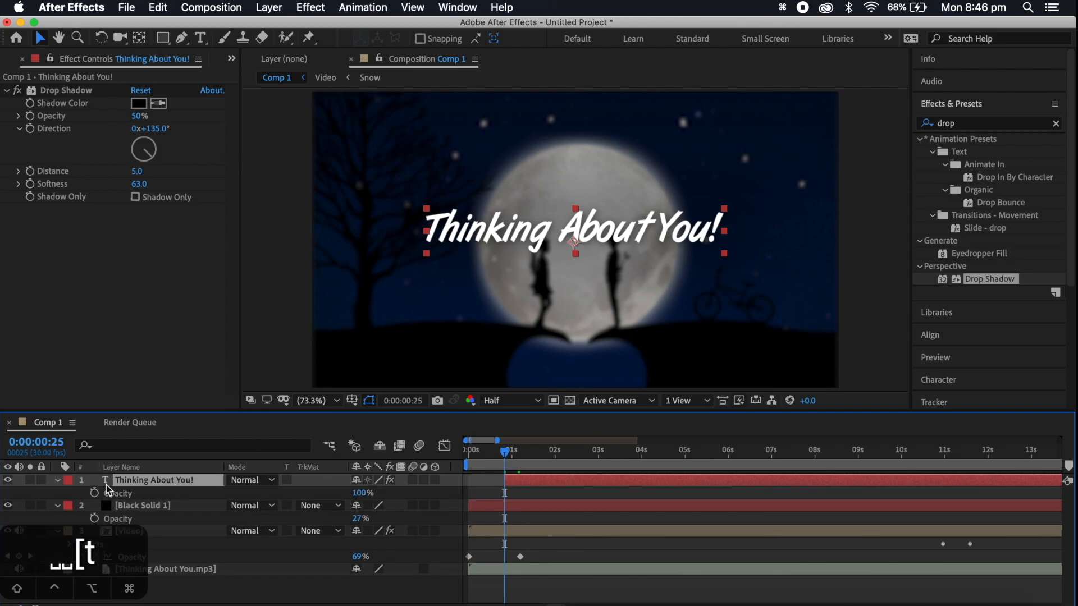
click(94, 493)
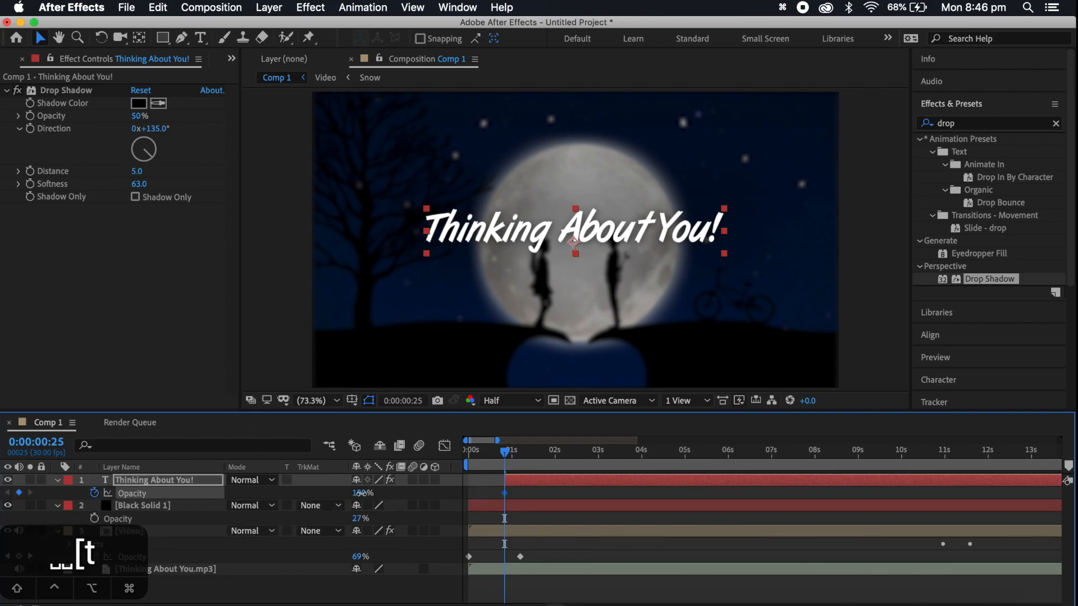
drag(361, 493, 180, 488)
key(space)
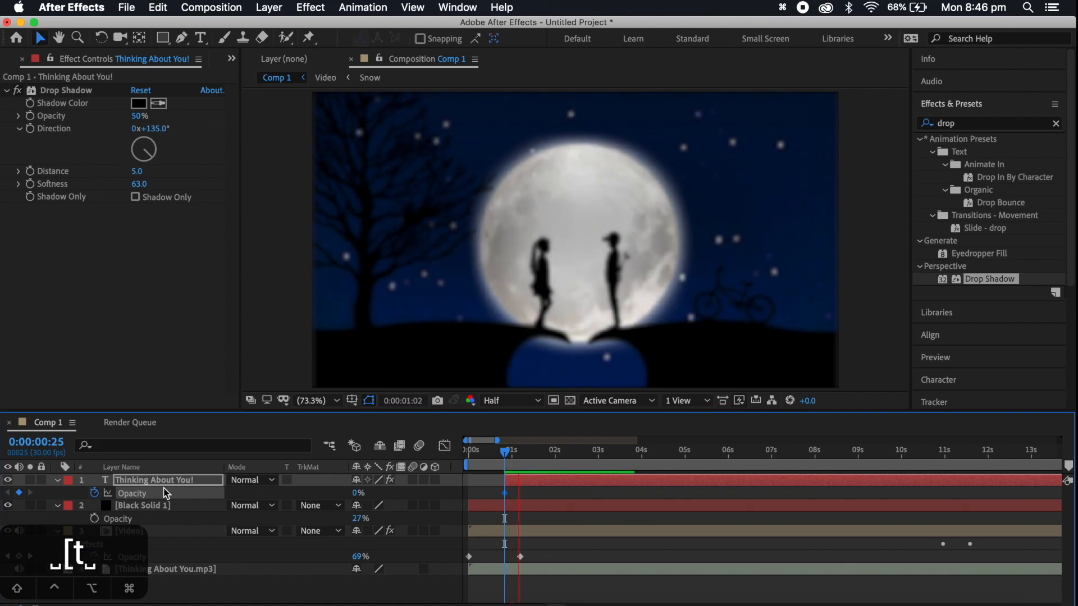
drag(356, 494, 371, 493)
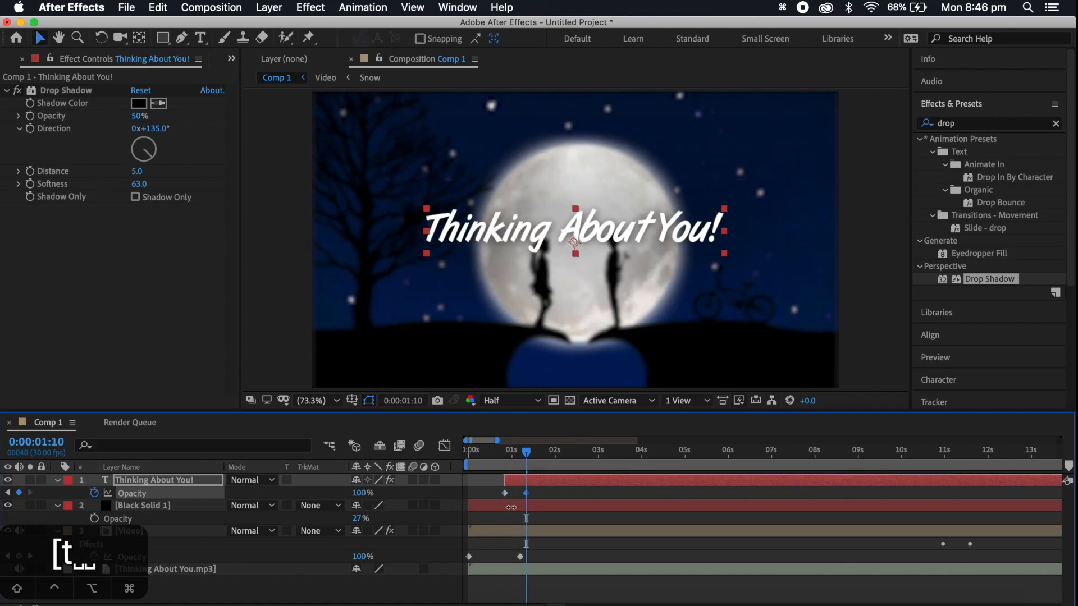
Fade the title out with opacity keyframes from 100% at 0:00:06:09 to 0% just before seven seconds, and preview the fades
click(500, 458)
key(space)
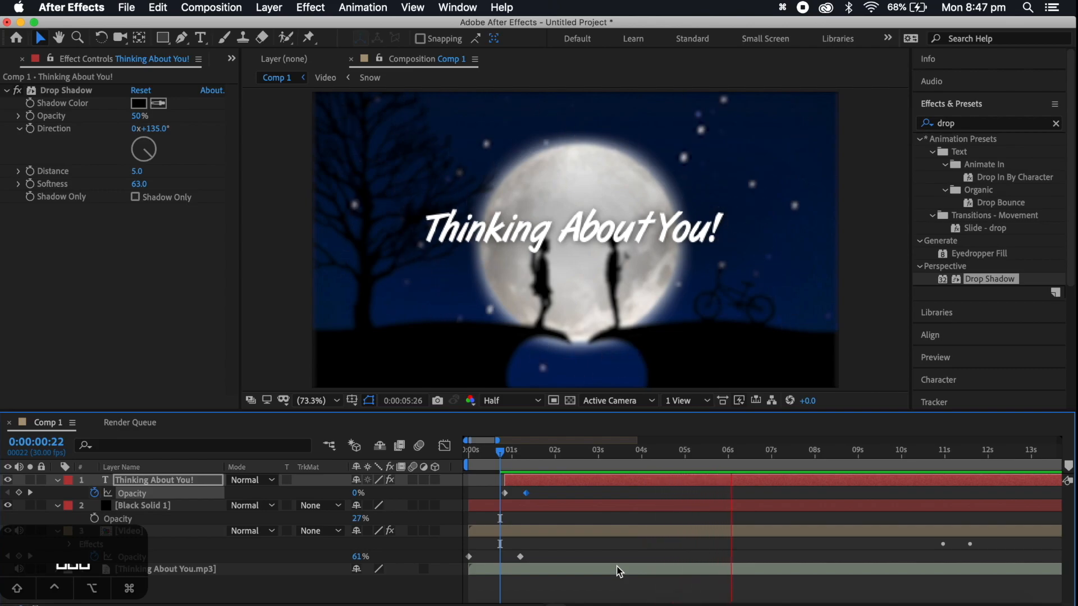
key(space)
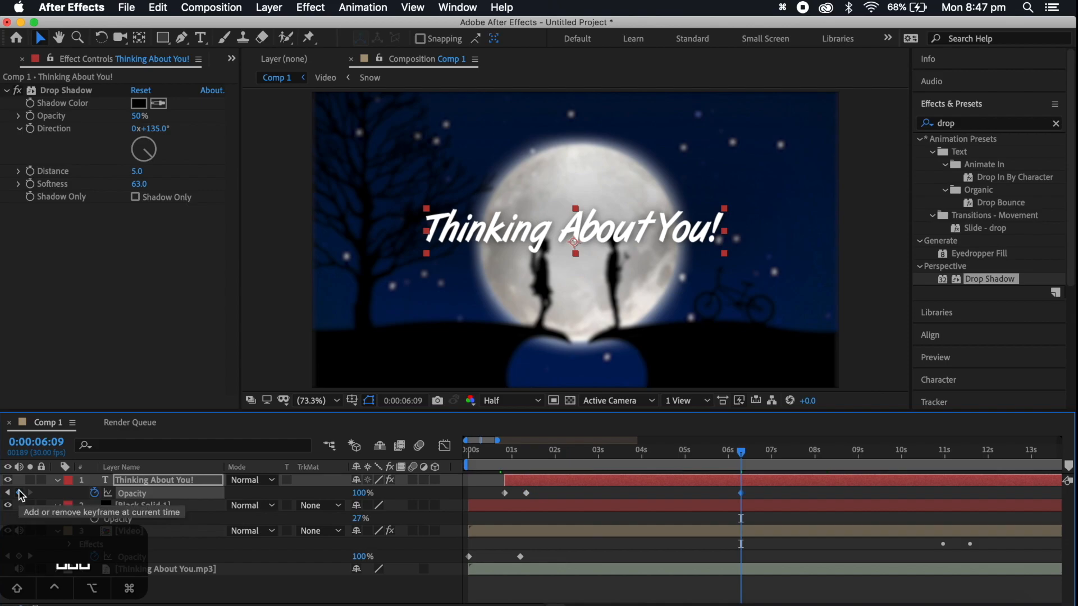
drag(739, 451, 762, 452)
drag(359, 498, 152, 503)
click(544, 465)
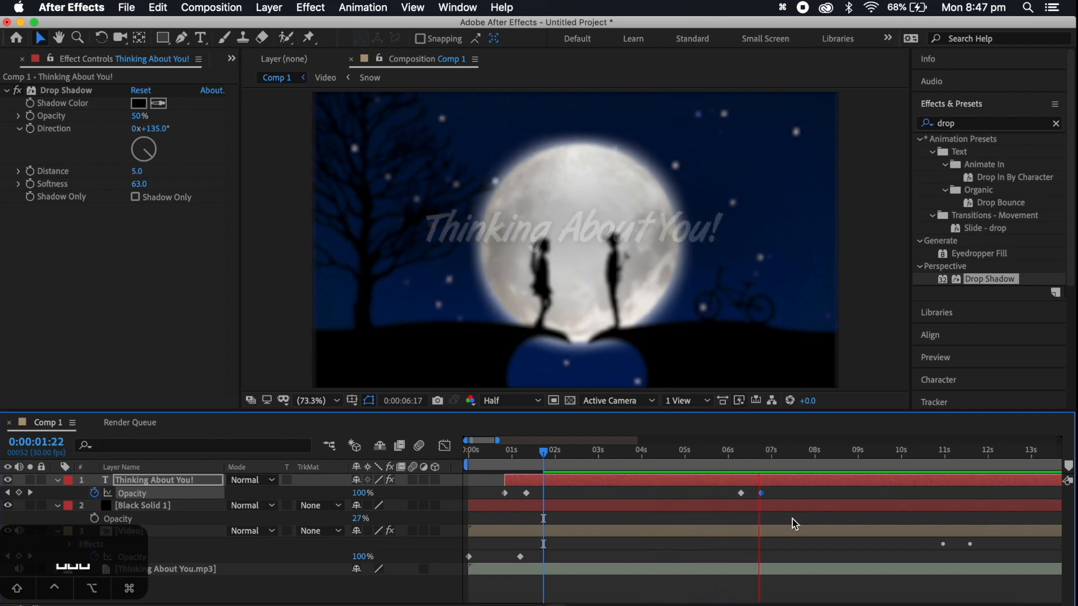
key(space)
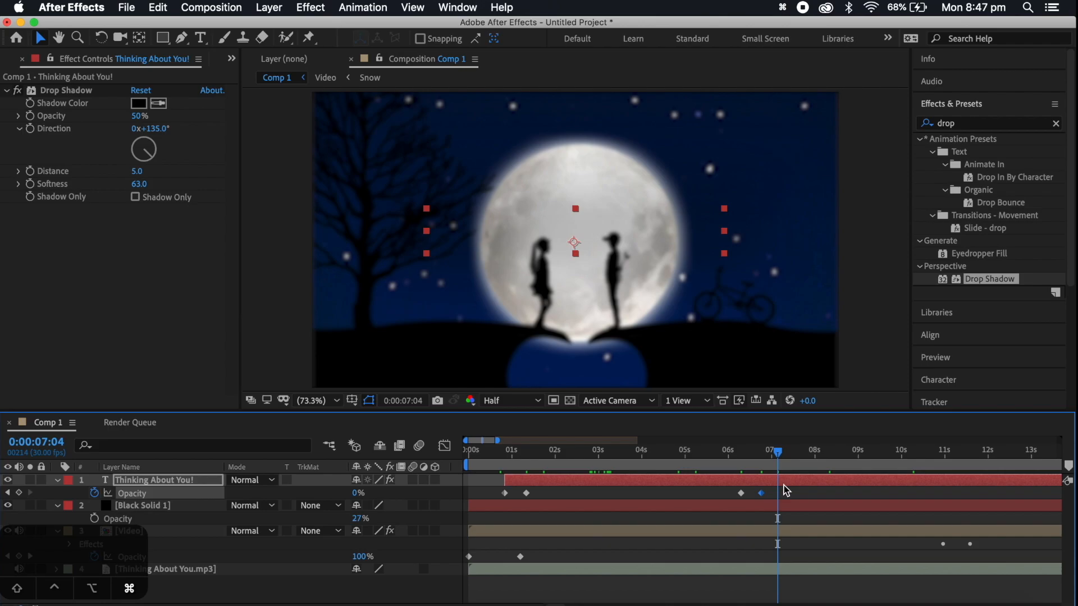
Split the title layer at 0:00:07:04 and delete the part after that time
key(super+shift+d)
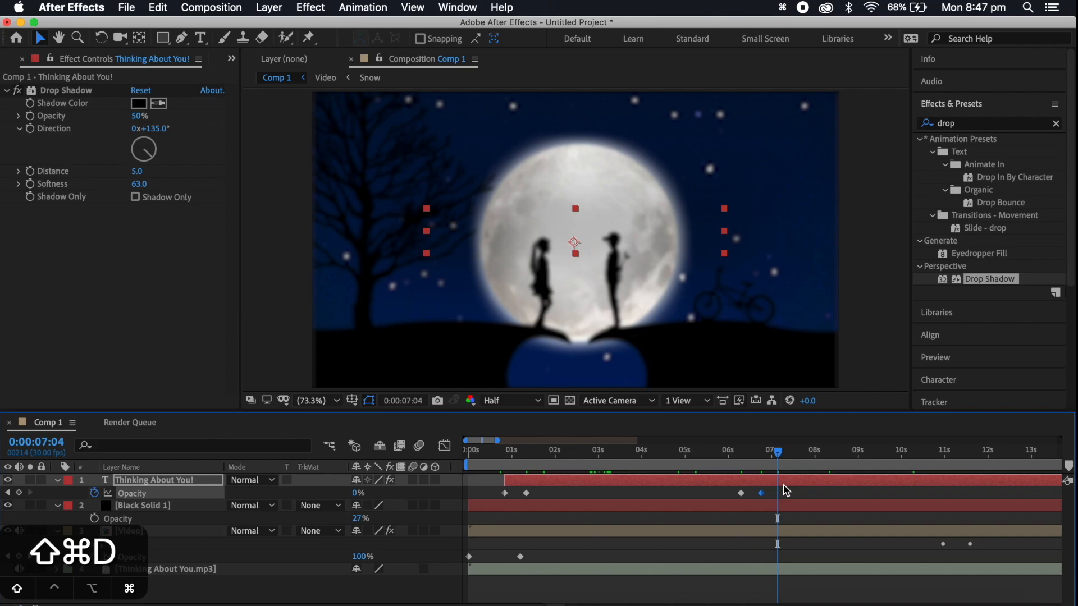
click(810, 503)
click(795, 481)
key(BackSpace)
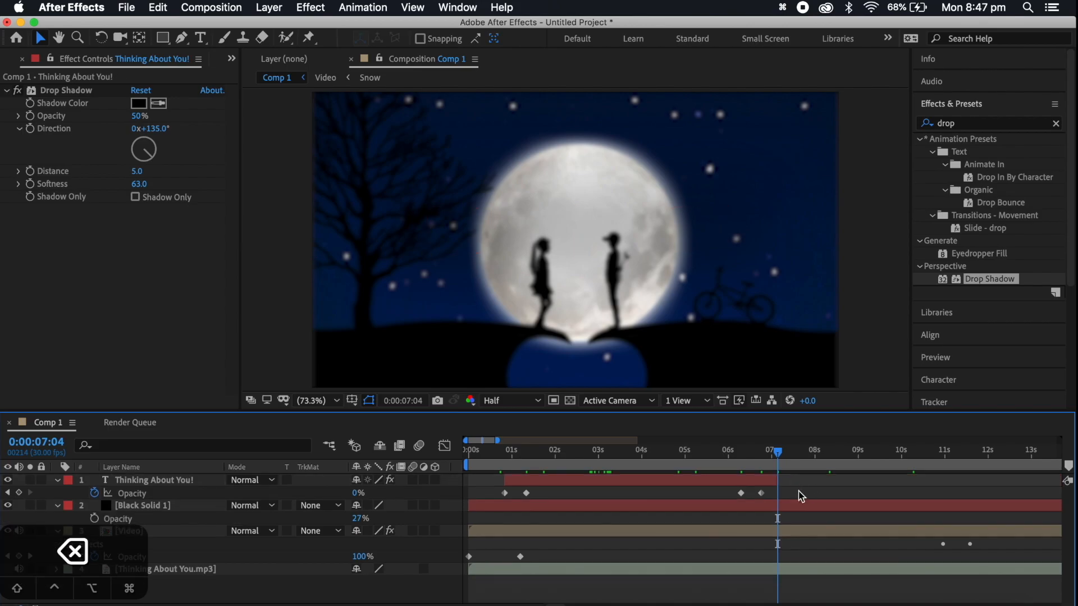
drag(640, 450, 616, 451)
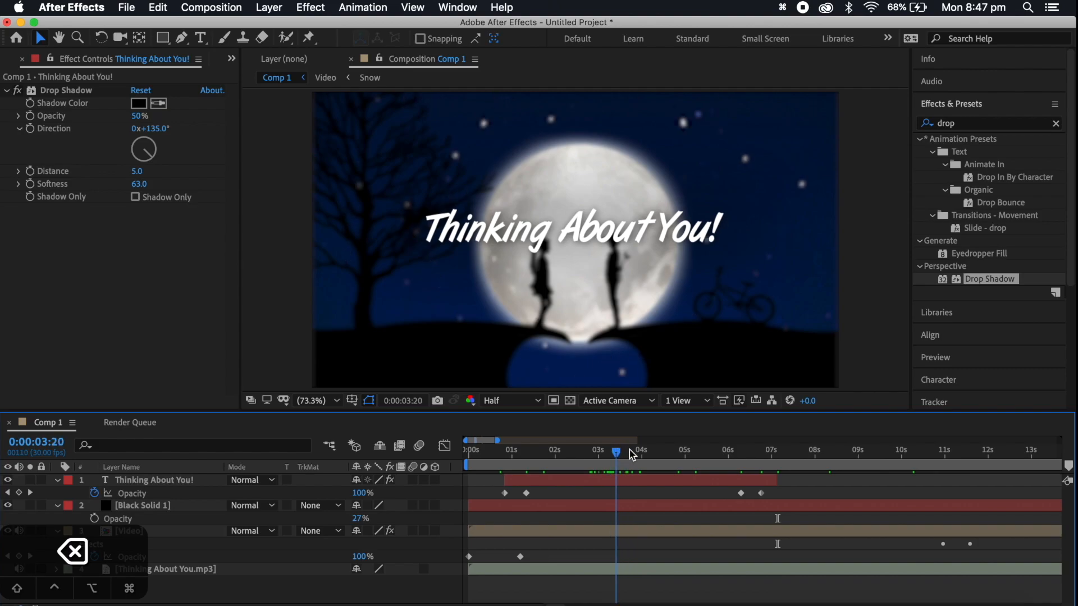
click(631, 452)
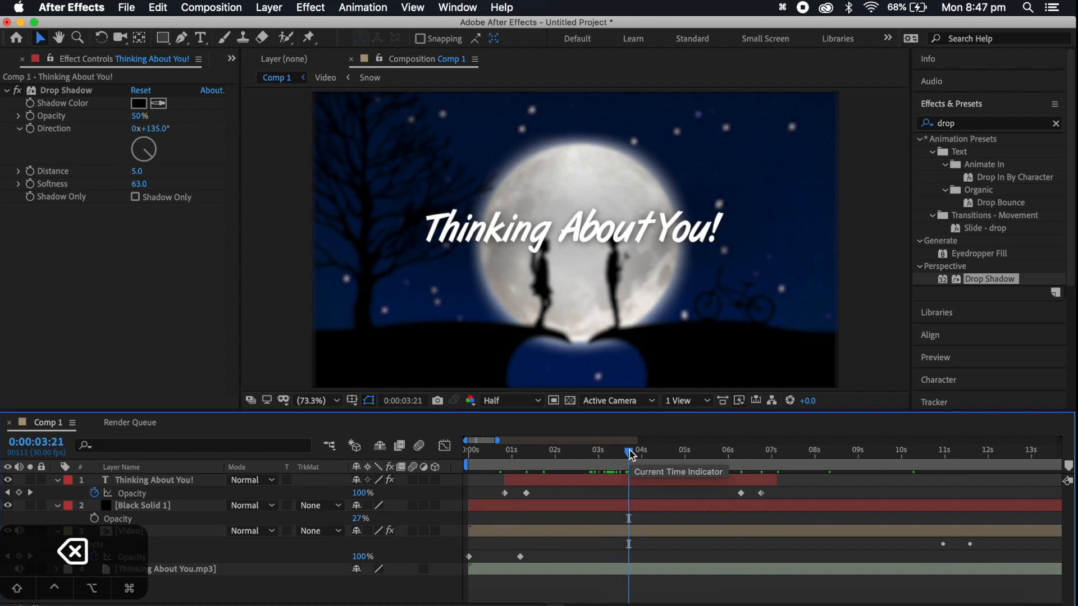
Create a new full-size 1920 x 1080 px black solid above the title layer
click(621, 480)
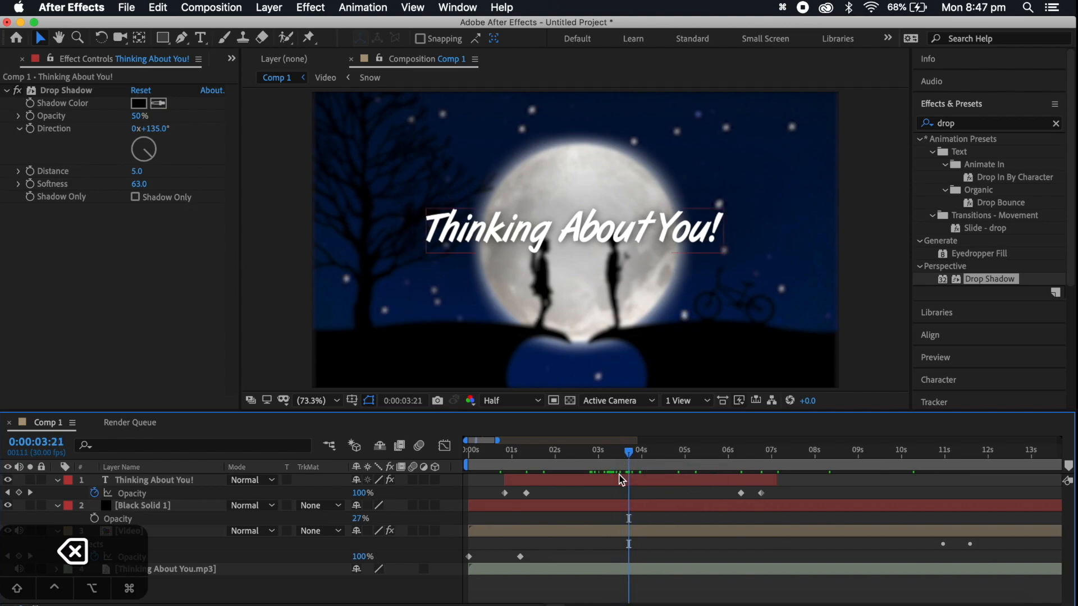
click(639, 487)
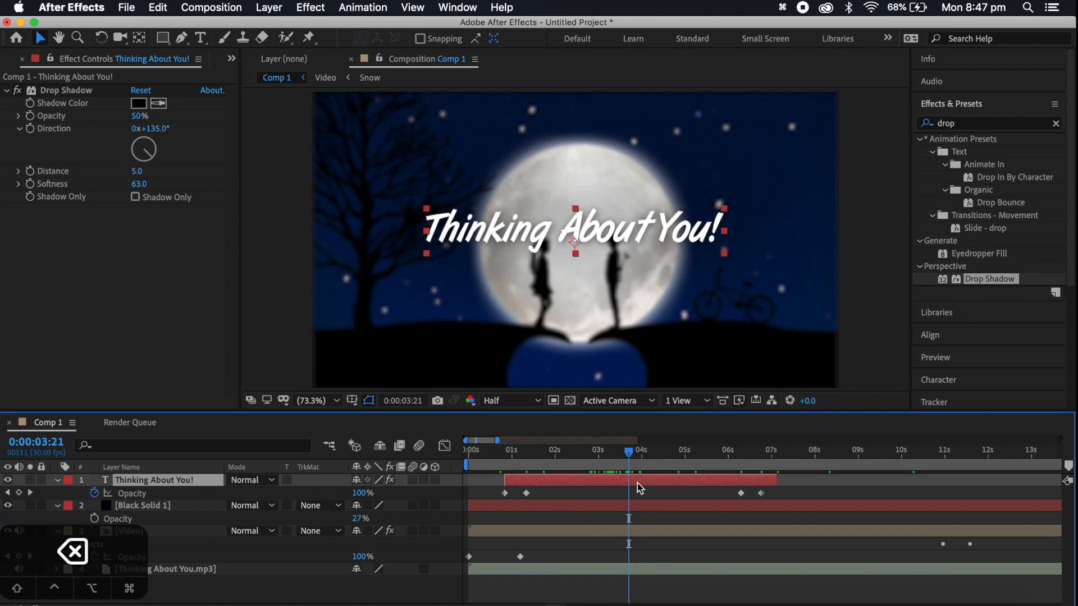
click(623, 560)
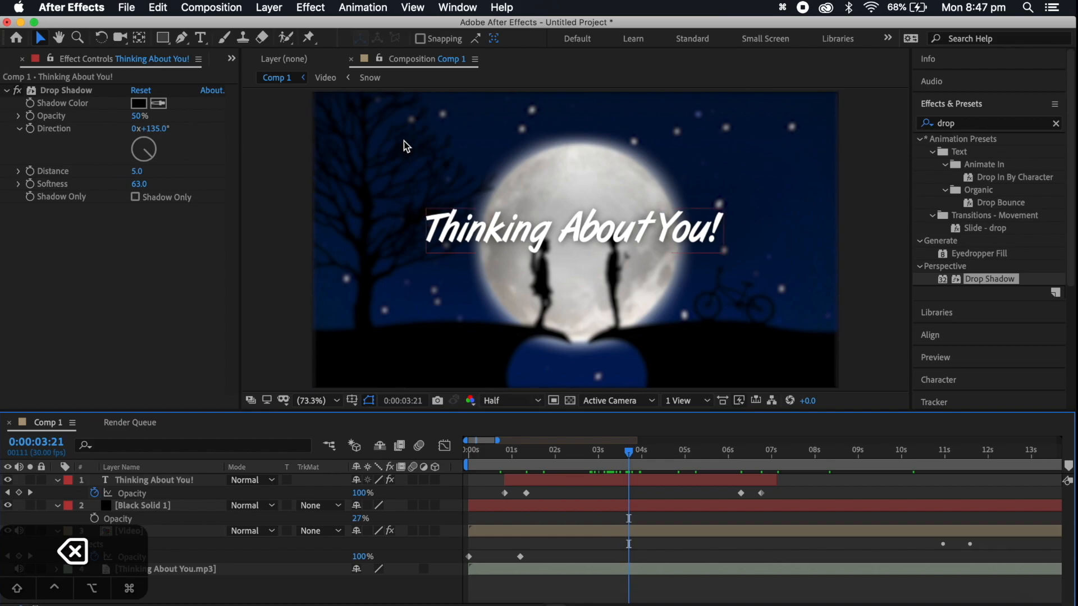
click(268, 6)
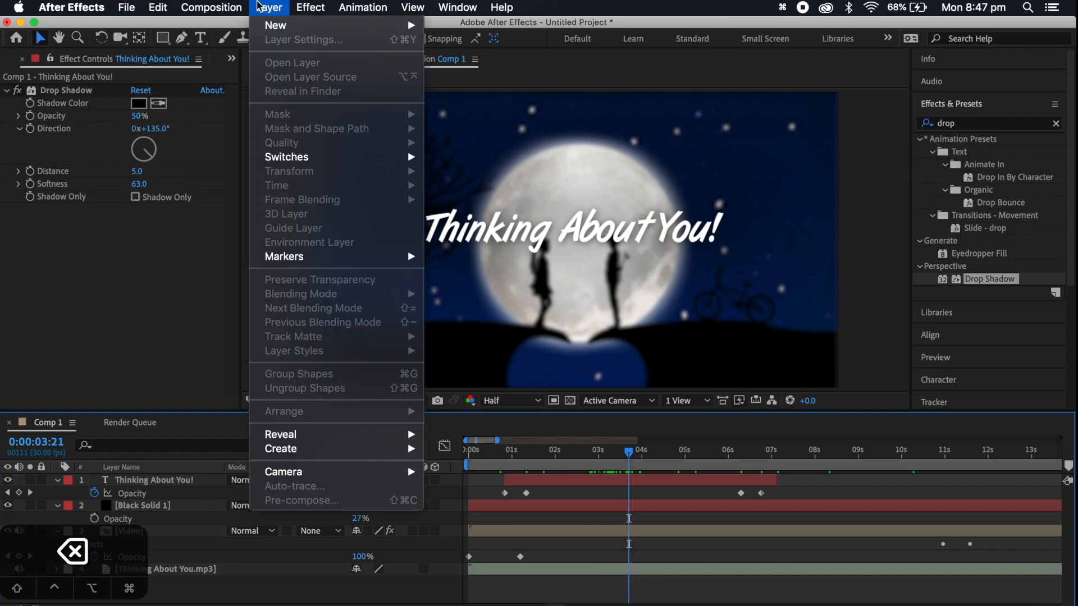
mouse_move(278, 25)
click(463, 45)
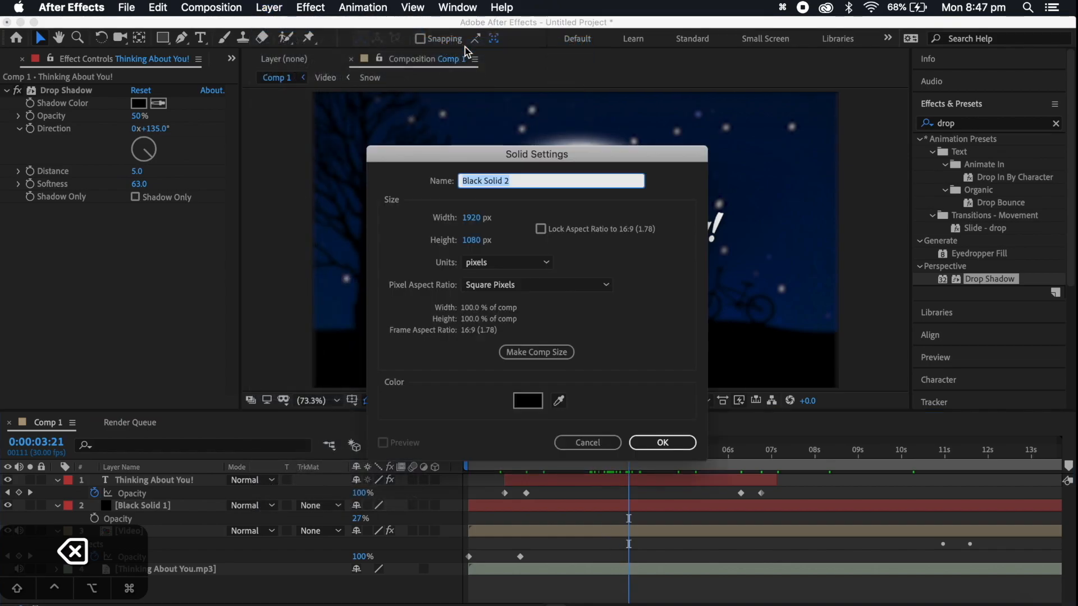
click(663, 443)
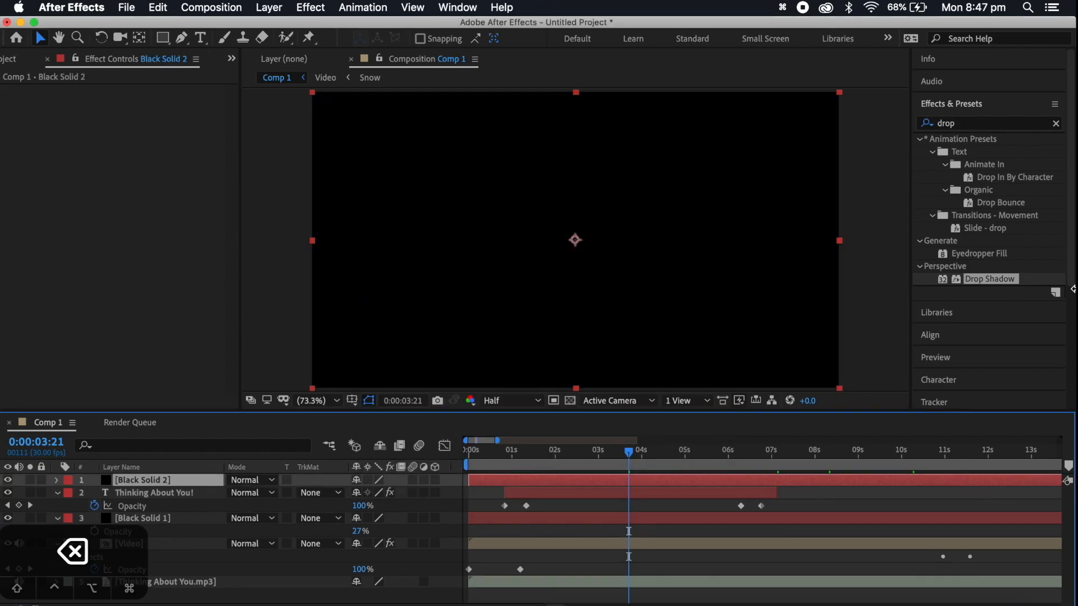
Find the Fractal Noise effect and apply it to the new black solid
click(969, 122)
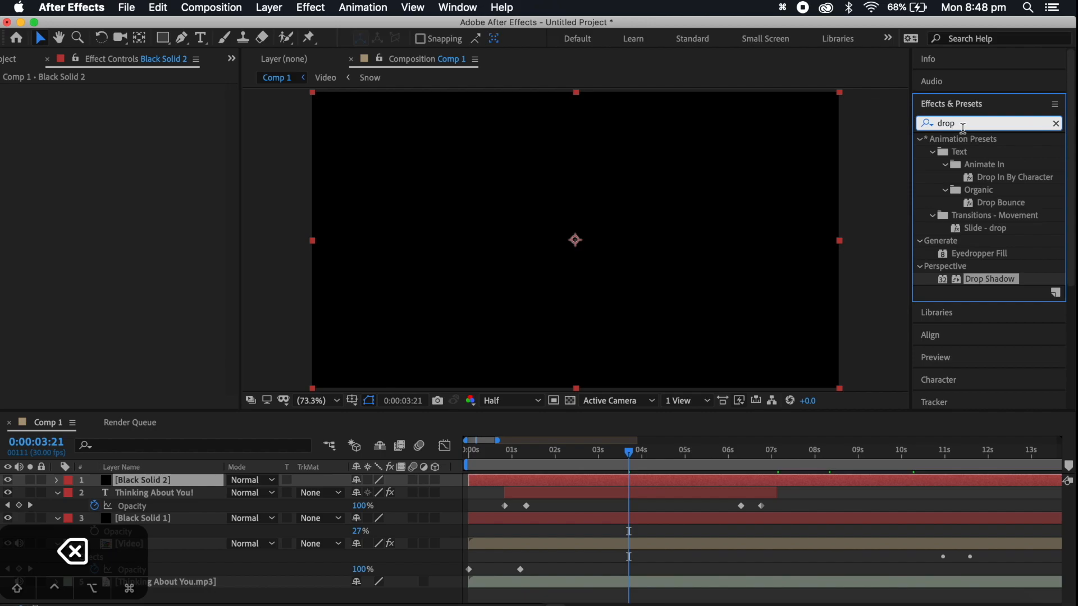
key(BackSpace)
key(BackSpace)
key(BackSpace)
key(BackSpace)
text(f)
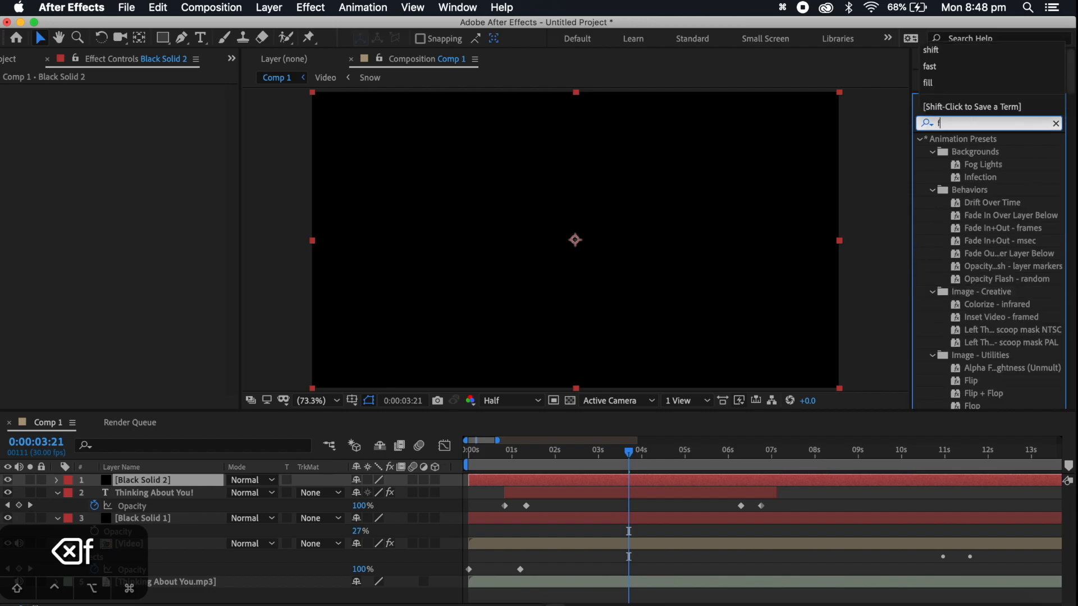
text(rac)
drag(998, 241, 578, 481)
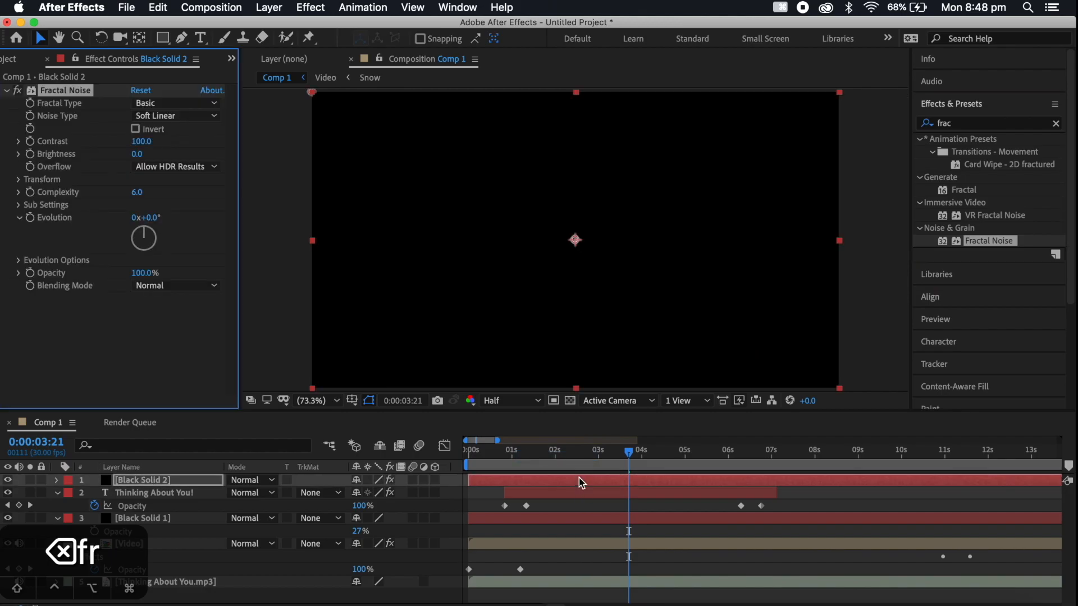
Add the expression time*7 to the Random Seed in Fractal Noise's evolution options, and collapse the solid's properties
click(18, 261)
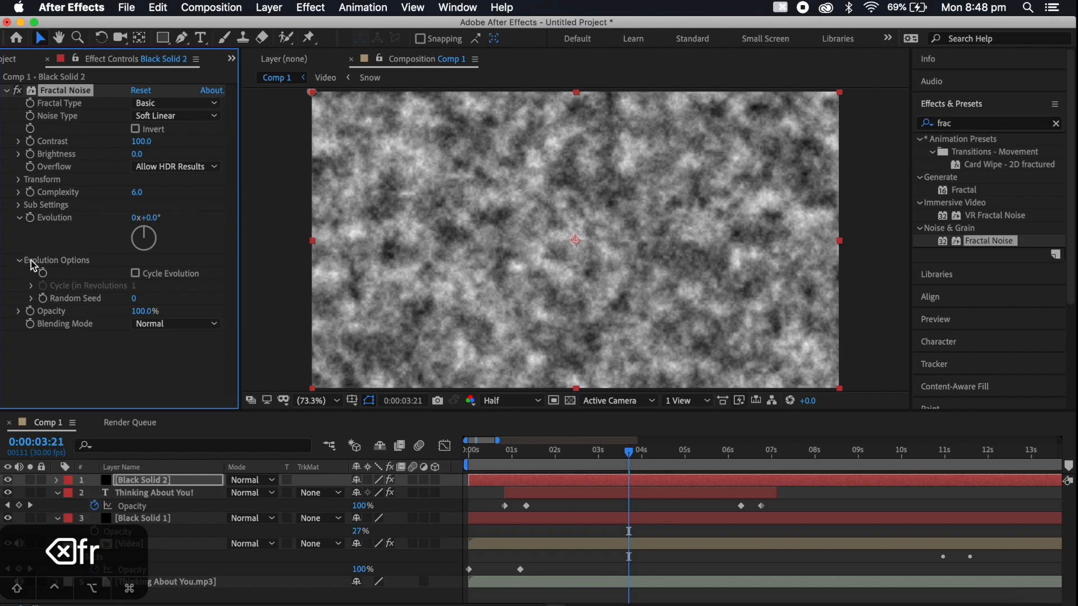
alt+click(44, 298)
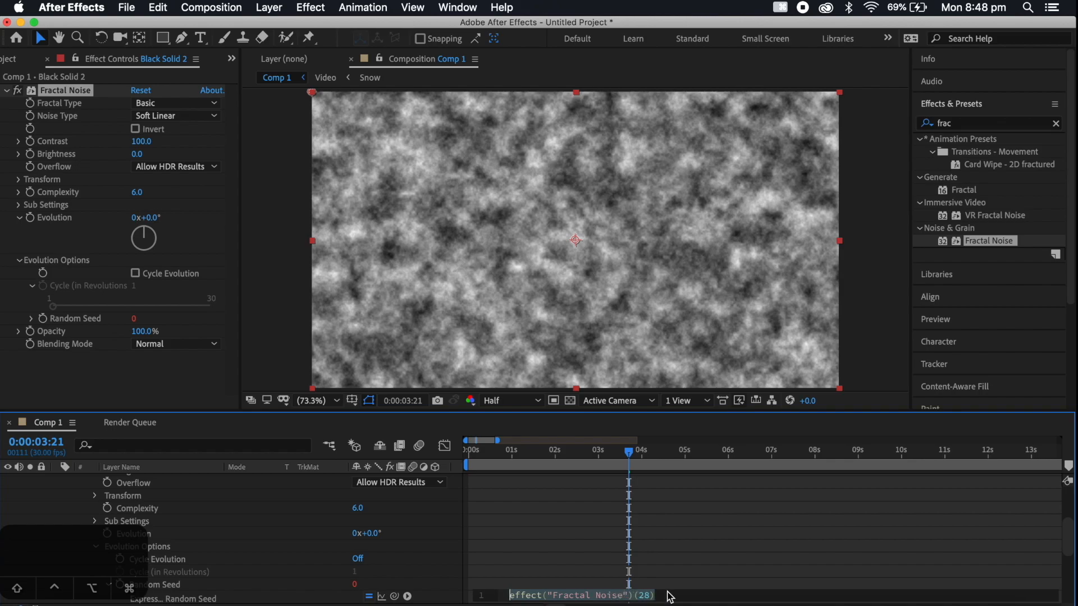
text(ti)
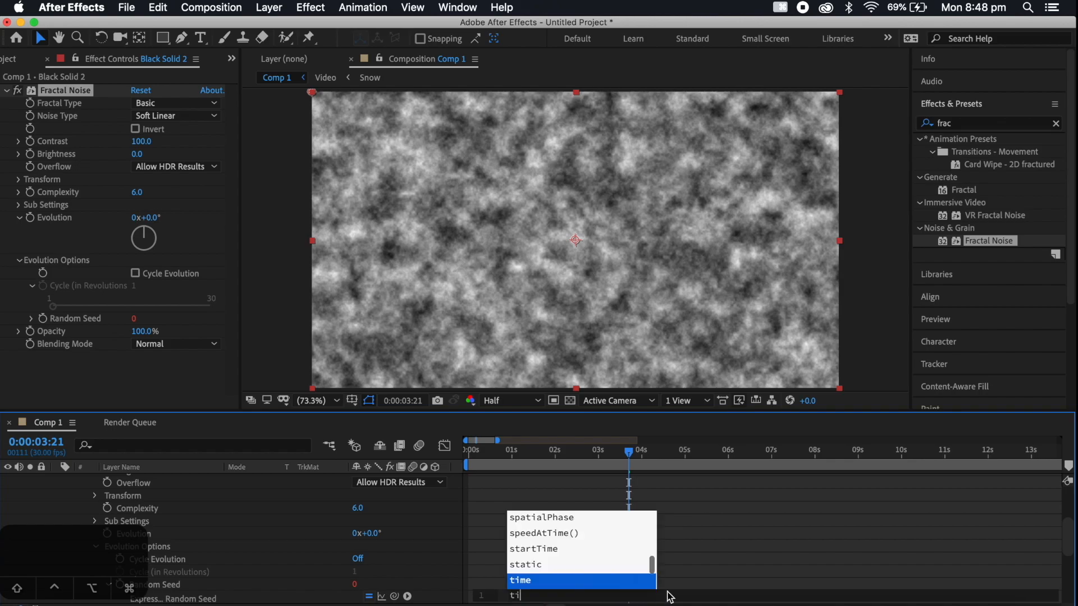
text(me)
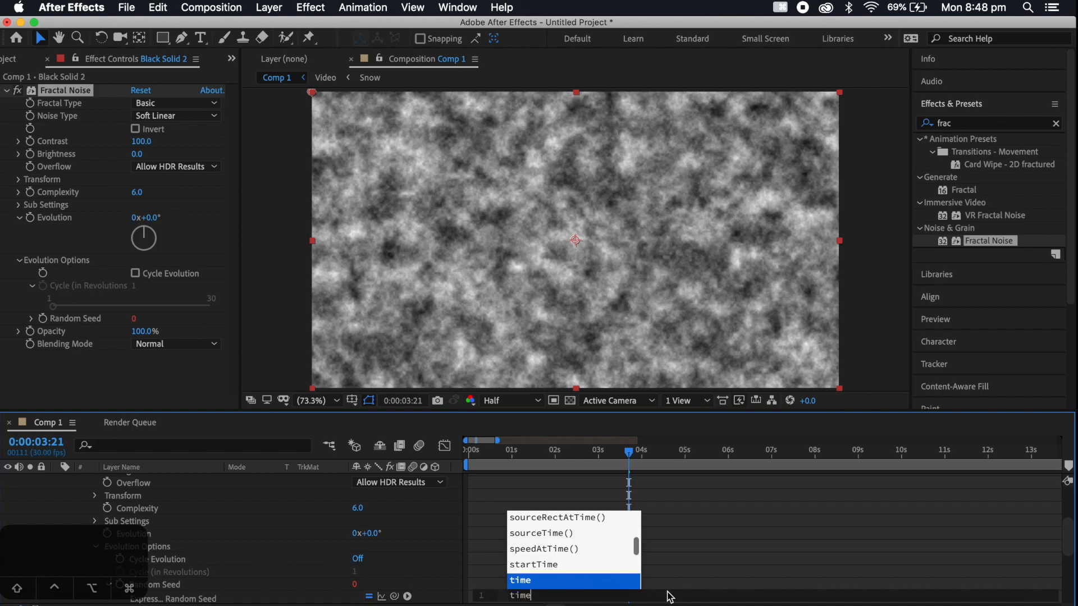
text(*)
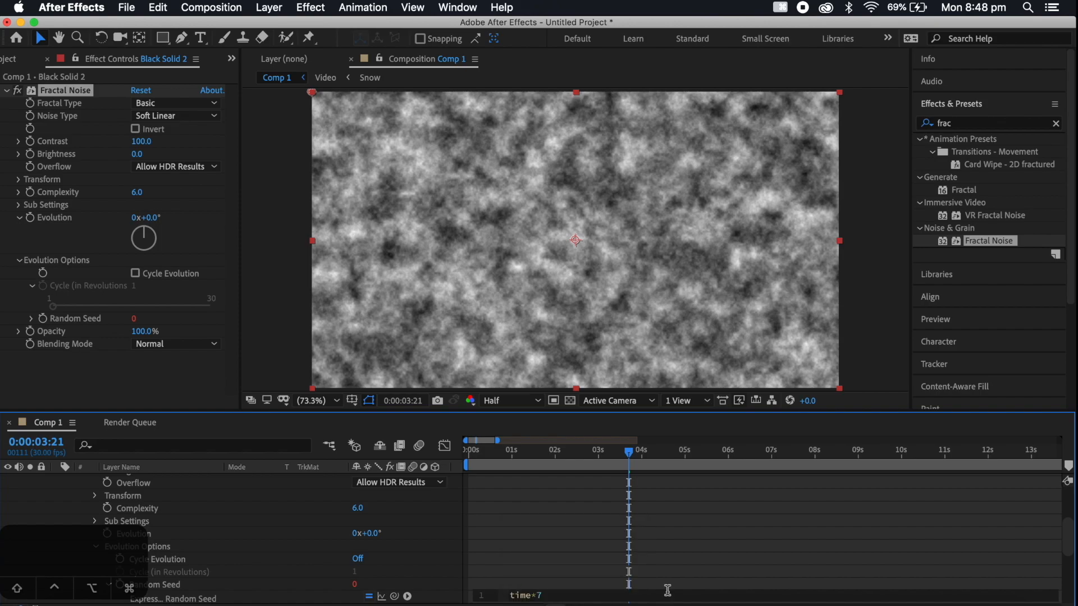
click(597, 554)
click(623, 451)
drag(574, 455, 453, 454)
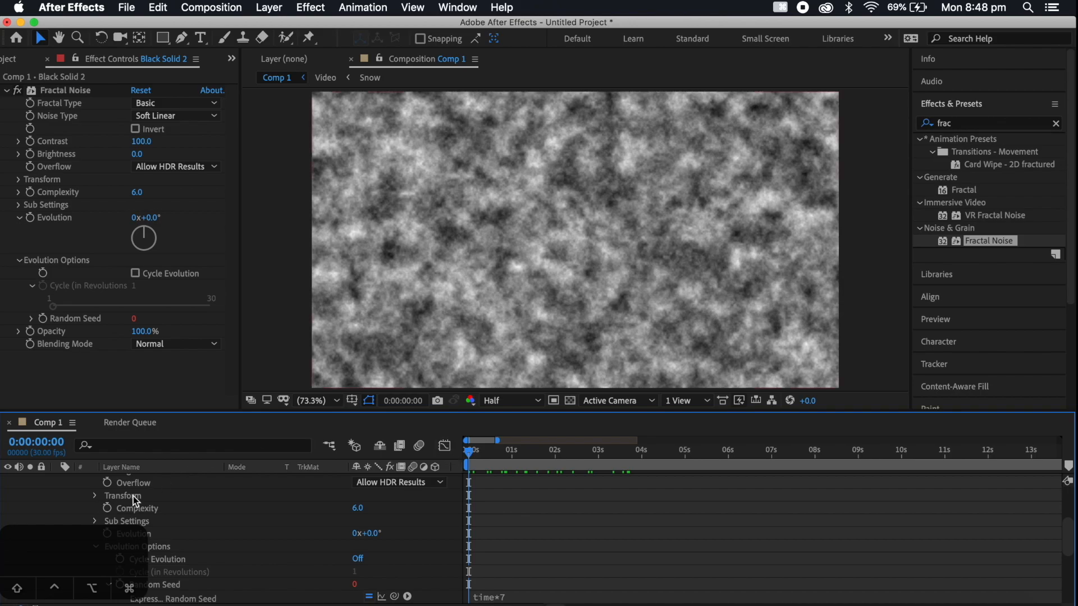
scroll(133, 496, up, 4)
click(58, 480)
Pre-compose the noise solid as "Wiggle Effect", moving all attributes into the new composition, and hide the resulting layer
click(178, 480)
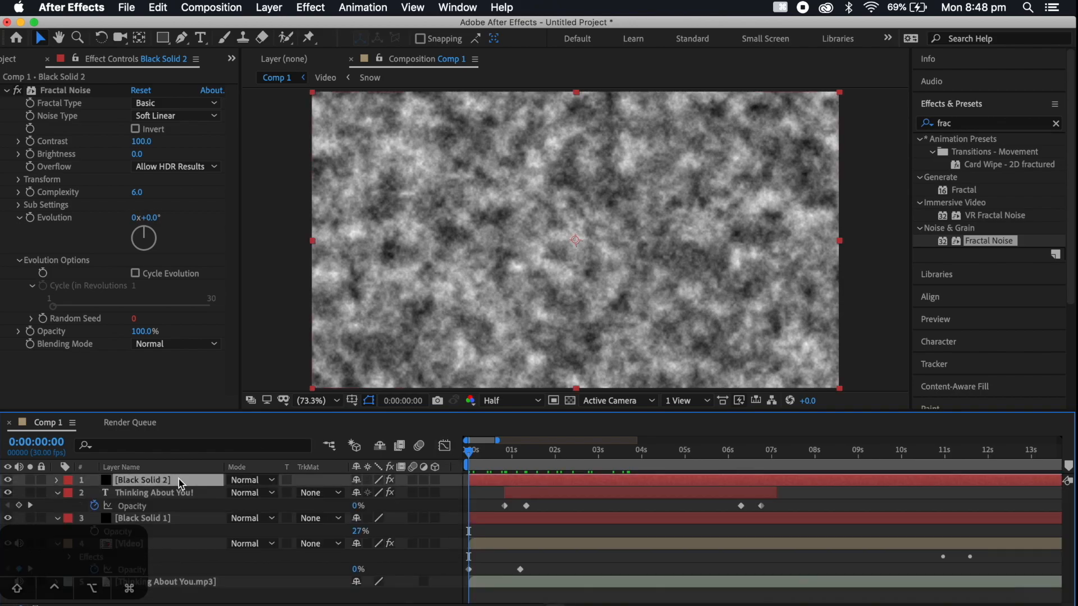
right_click(147, 479)
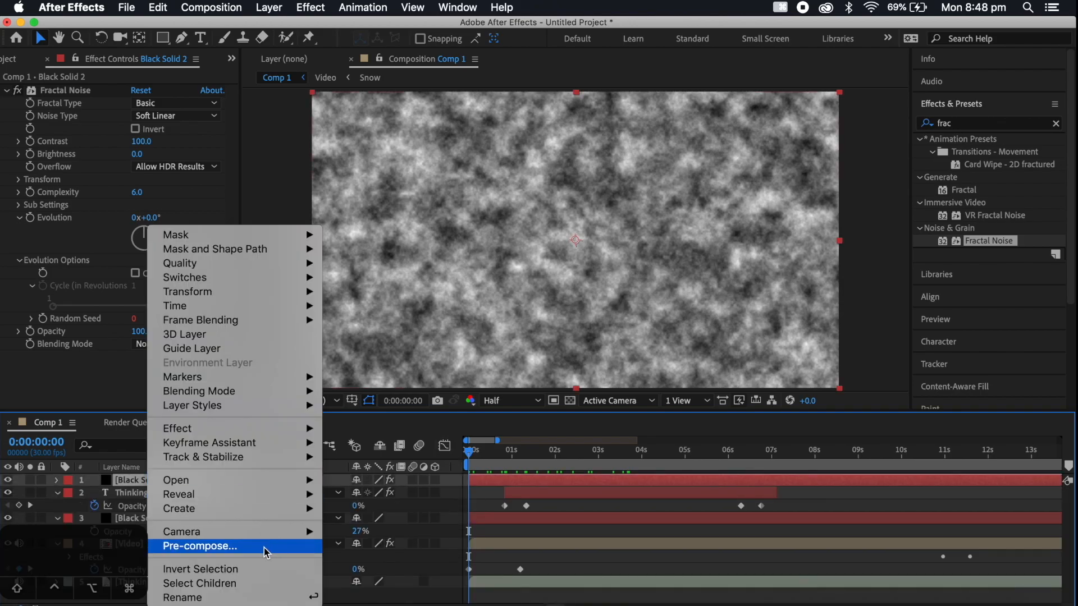
click(200, 546)
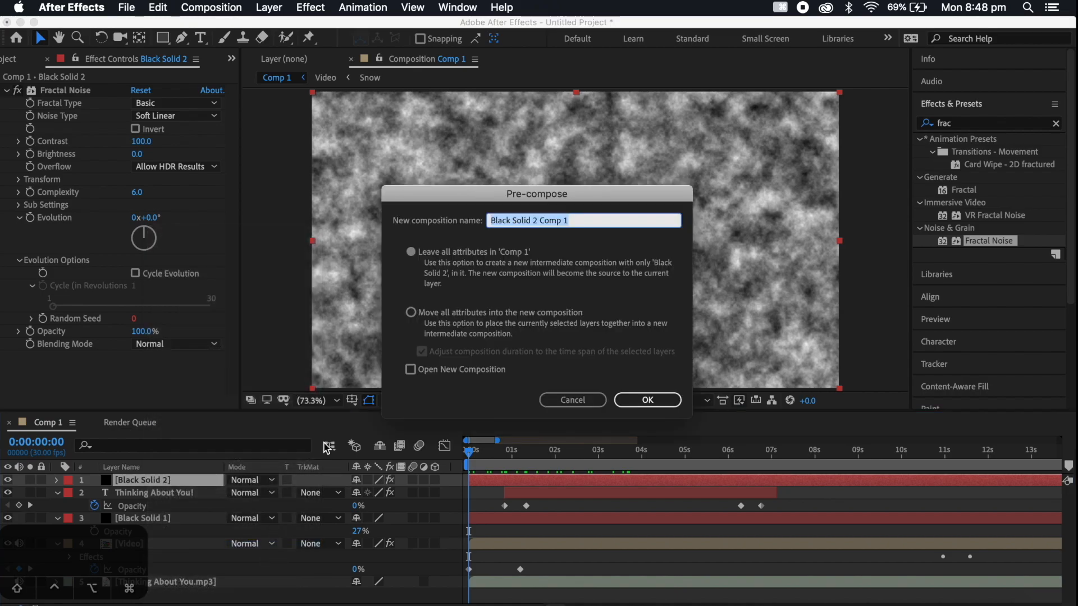
click(411, 314)
drag(589, 221, 503, 221)
text(Wiggle Effect)
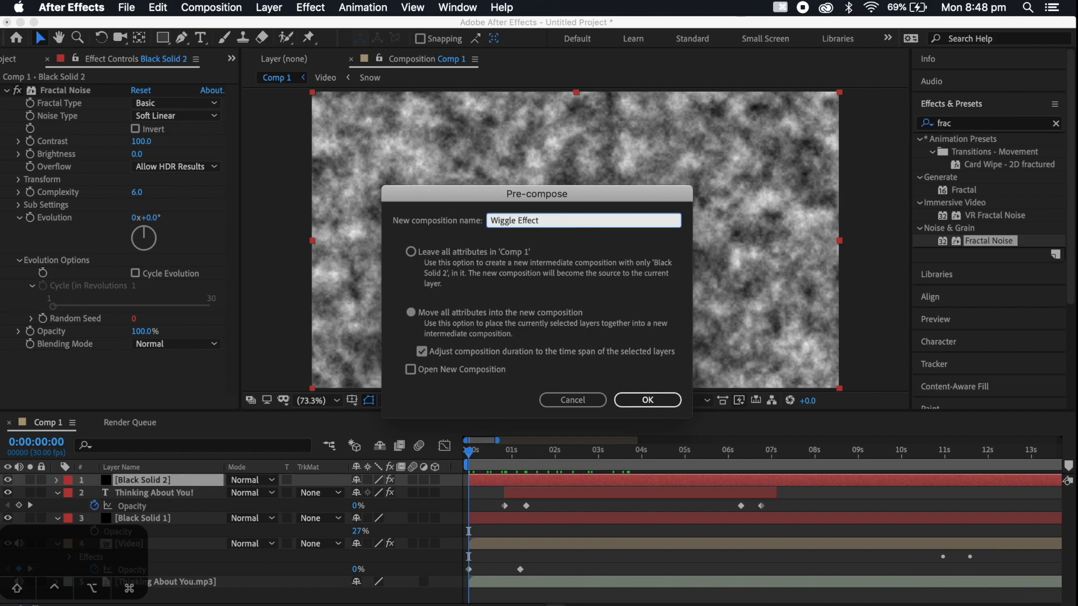
key(Return)
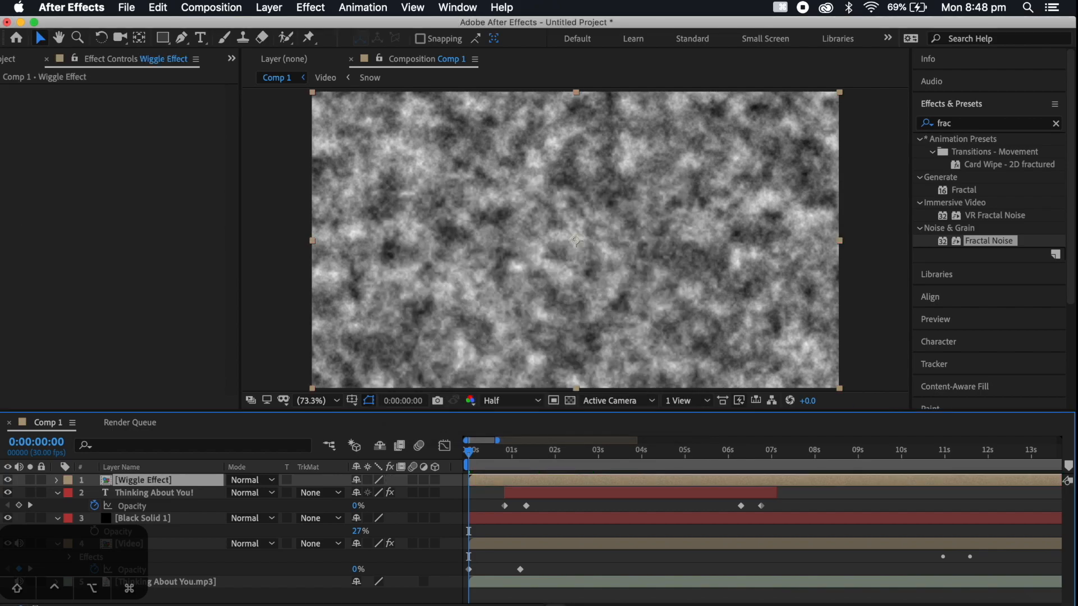
click(8, 481)
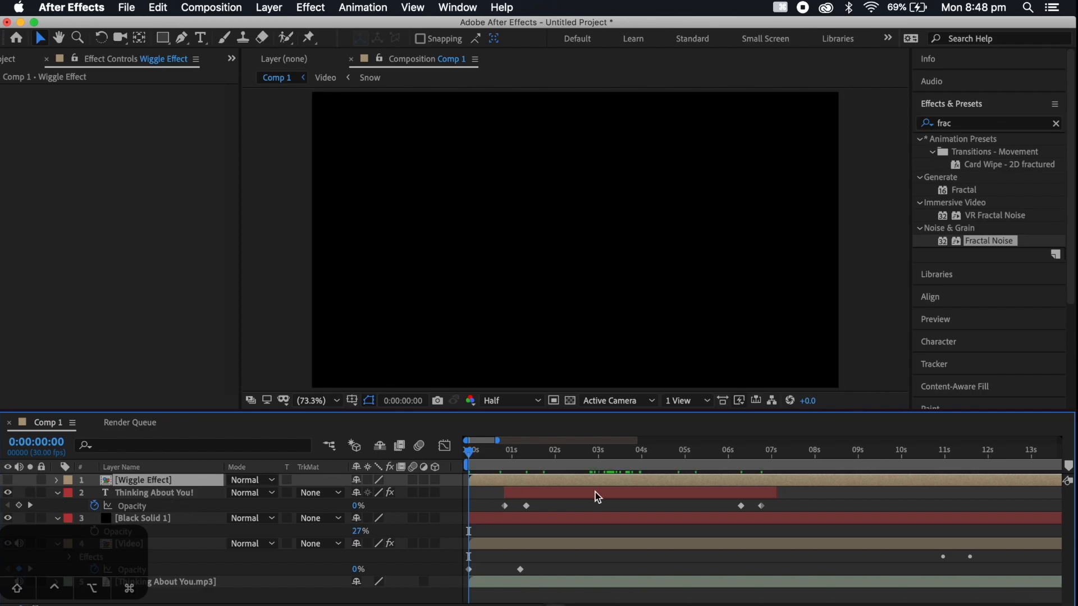
Find the Displacement Map effect, apply it to the title layer, and use Wiggle Effect as its displacement map layer
click(960, 123)
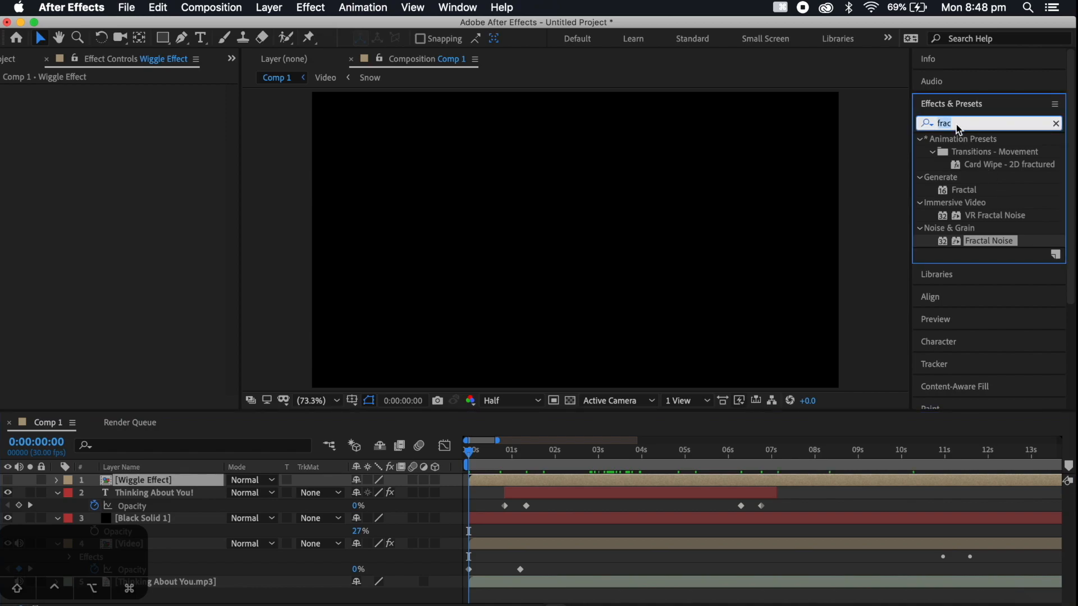
text(disp)
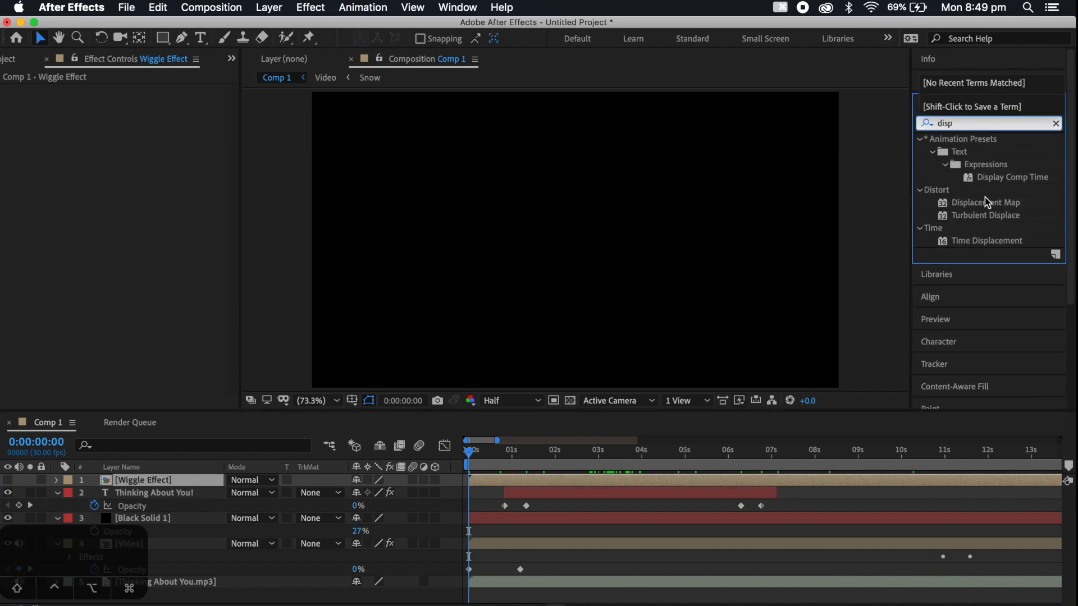
drag(988, 203, 584, 493)
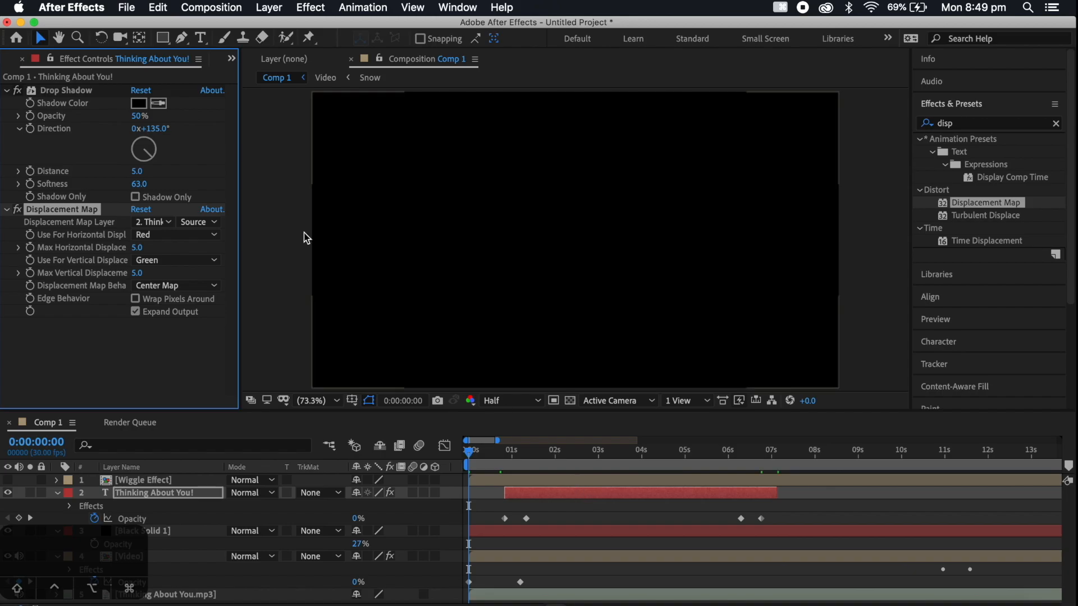
click(160, 224)
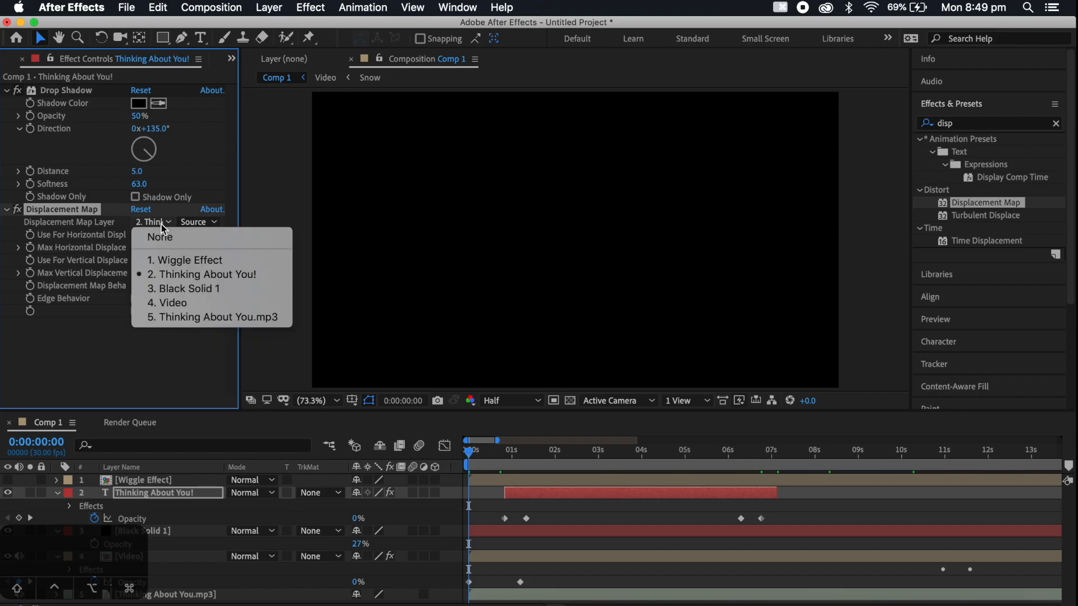
click(184, 260)
Preview the title's wiggle from 0:00:00:24, collapse its effect settings, and scrub through the title section
click(538, 455)
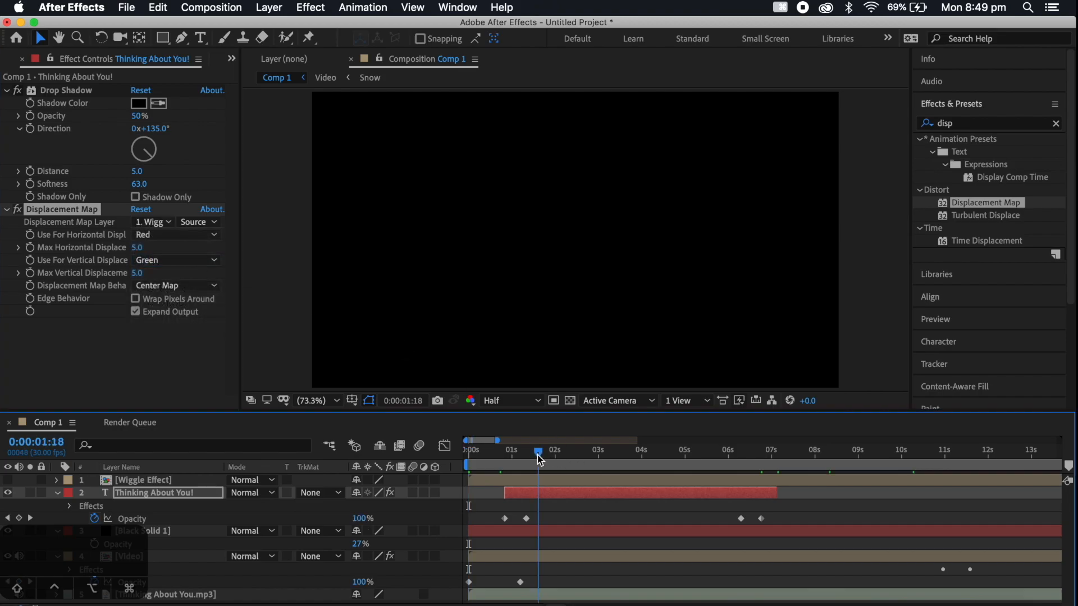
click(503, 452)
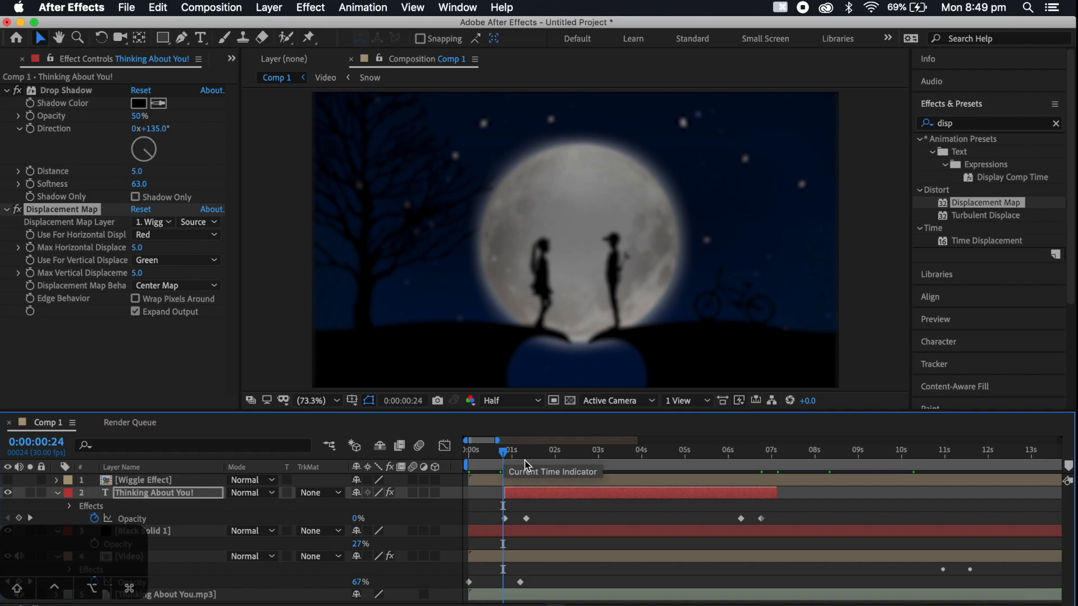
key(space)
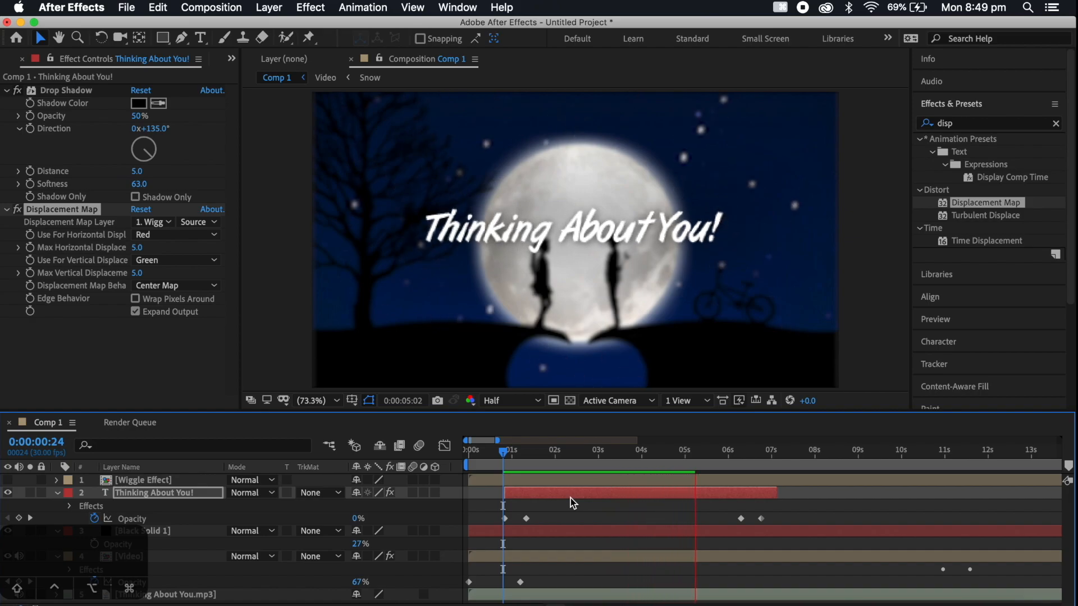
click(147, 324)
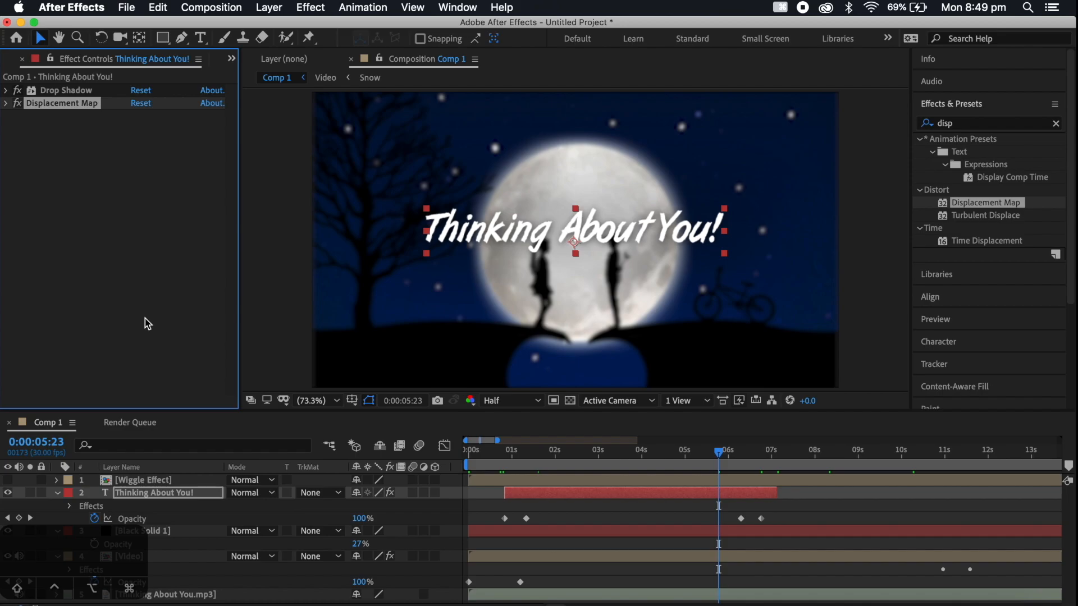
drag(638, 451, 626, 456)
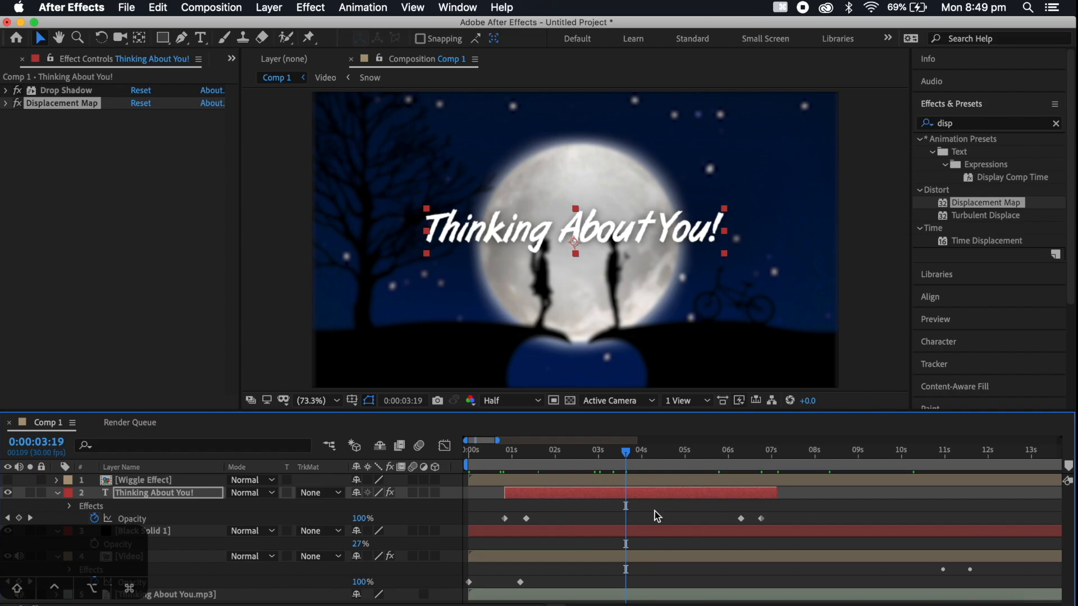
drag(627, 452, 676, 458)
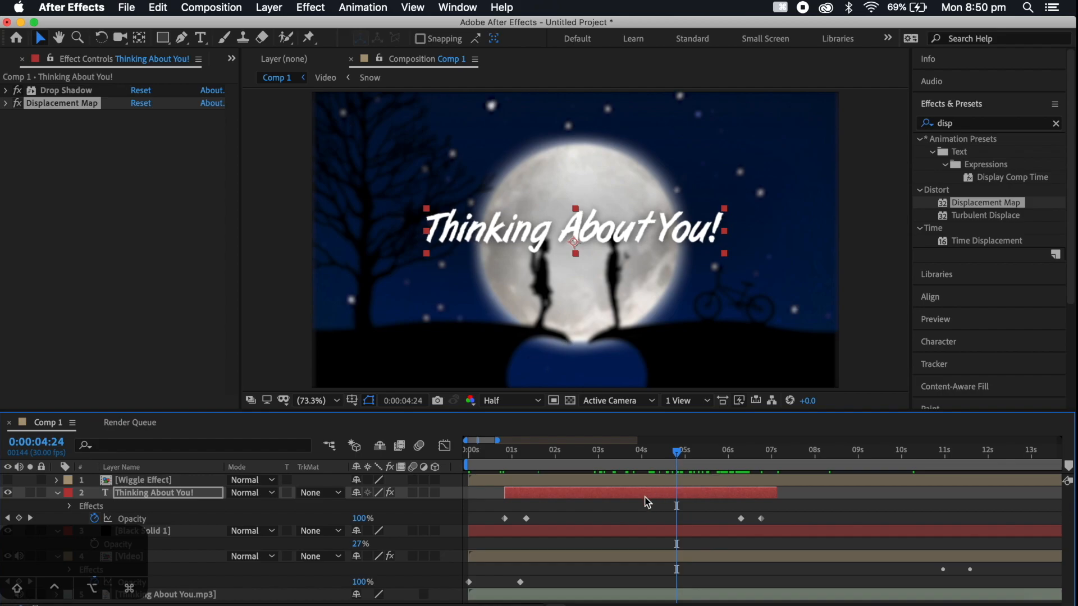
Collapse the properties of the title, Black Solid 1 and Video layers in the Comp 1 timeline
click(56, 492)
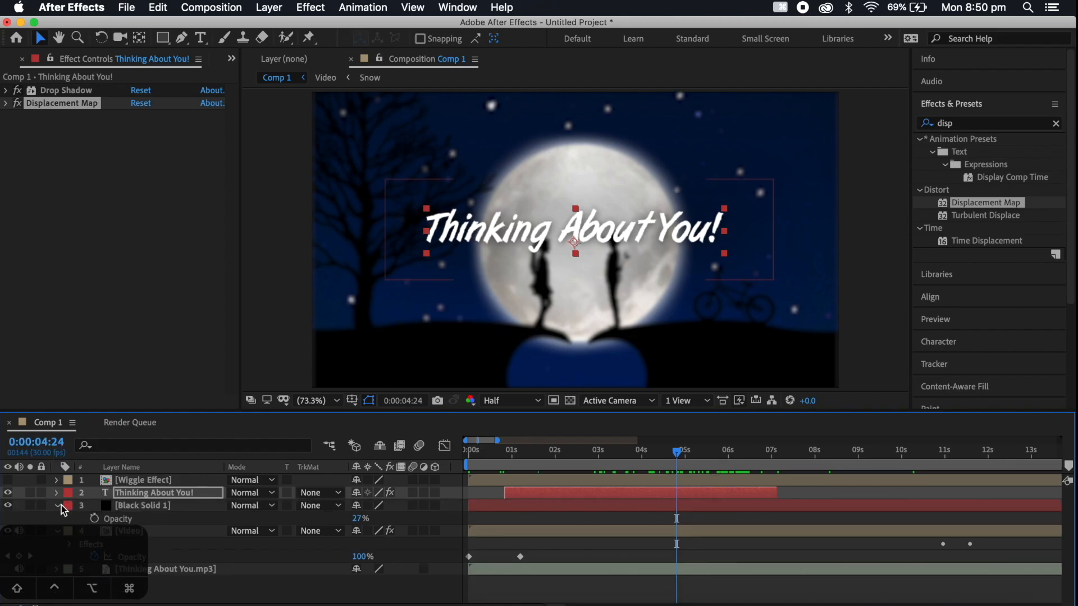
click(59, 505)
click(58, 517)
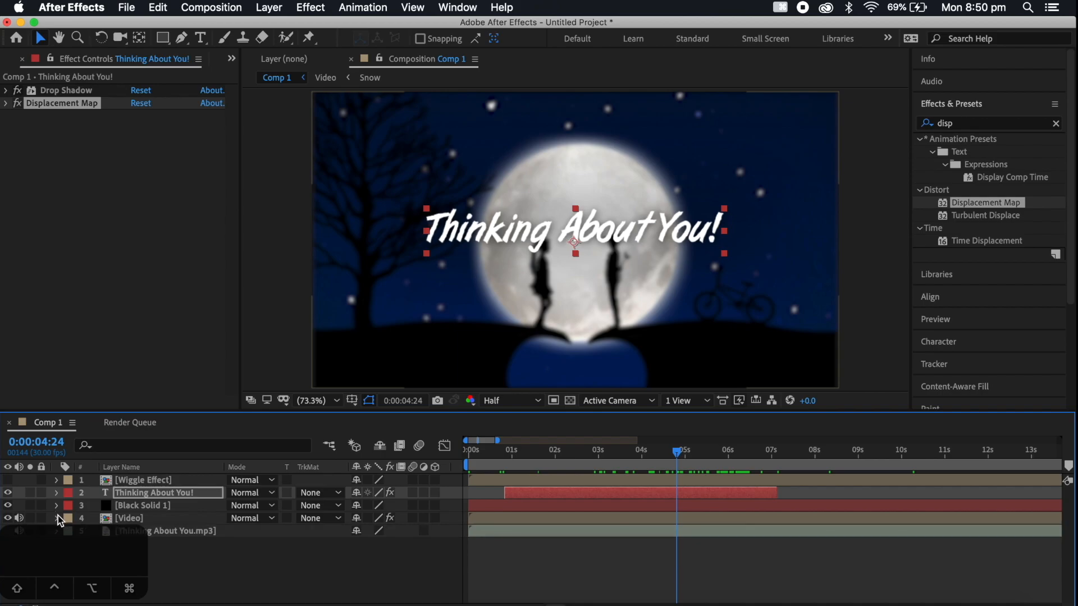
Open the Video pre-composition and add Thinking About You.mp3 below all its layers, starting at 0:00:00:00
click(520, 522)
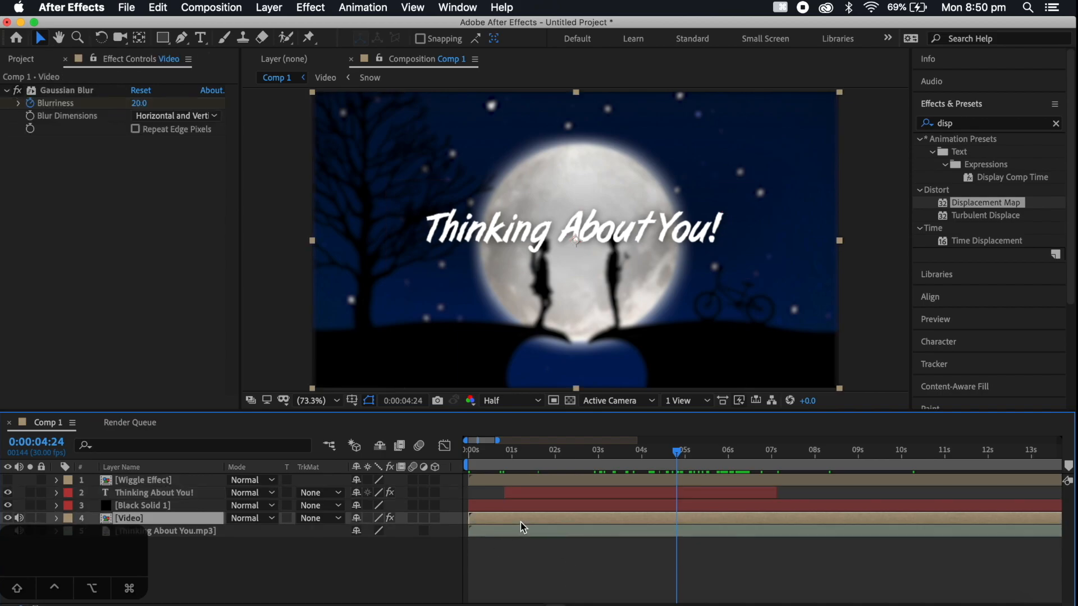
double_click(520, 522)
drag(503, 449, 469, 452)
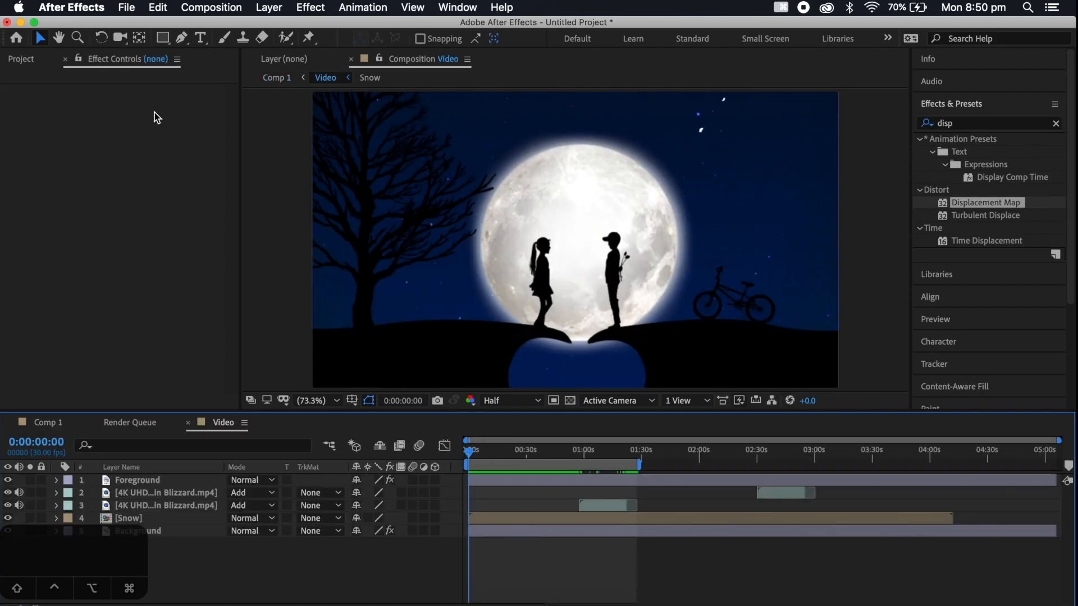
click(28, 59)
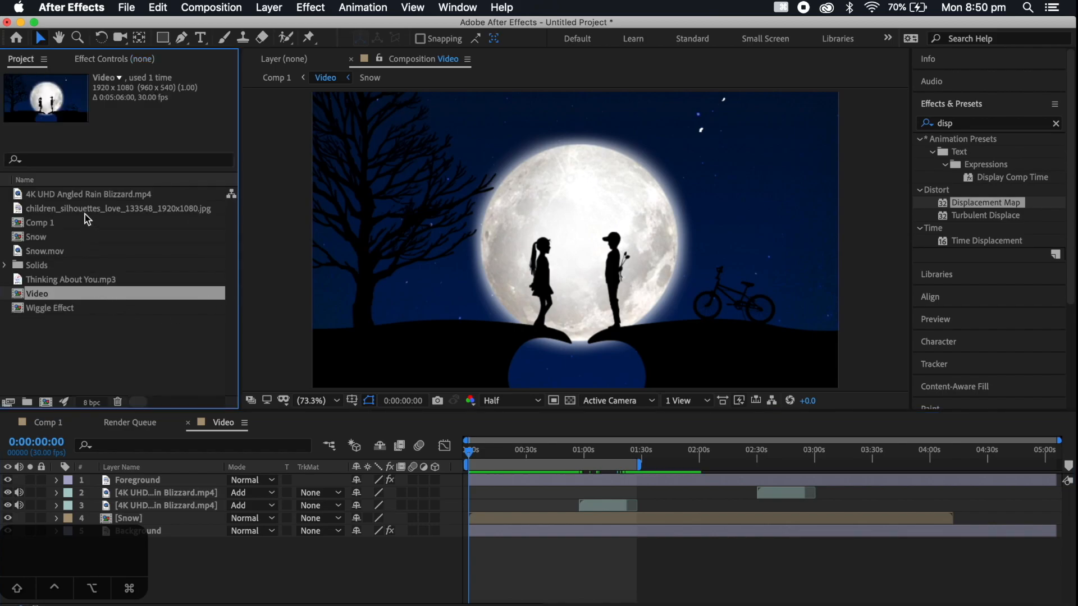
drag(67, 285, 151, 562)
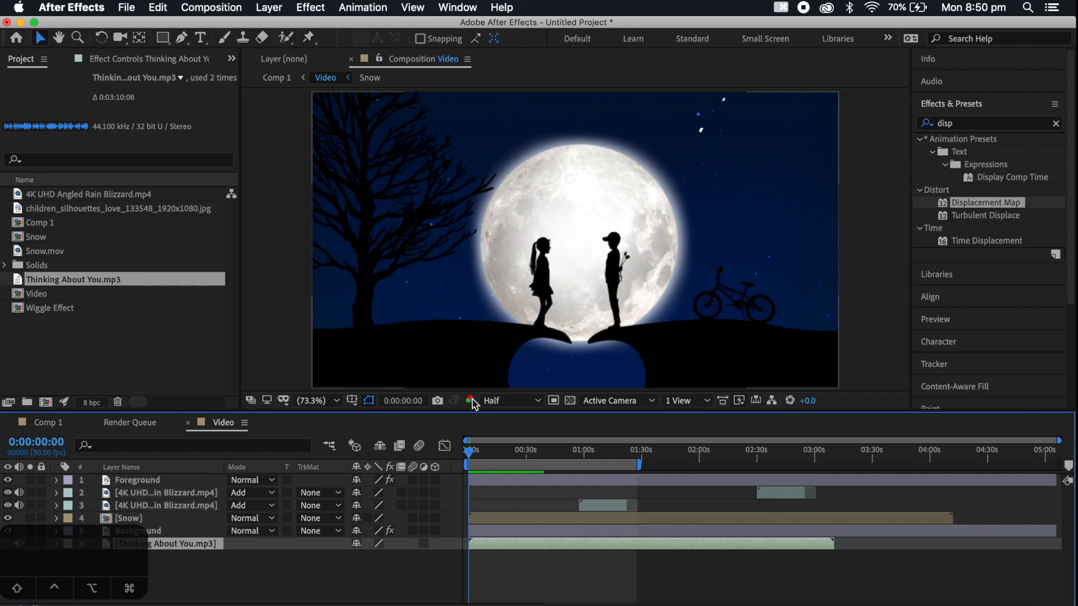
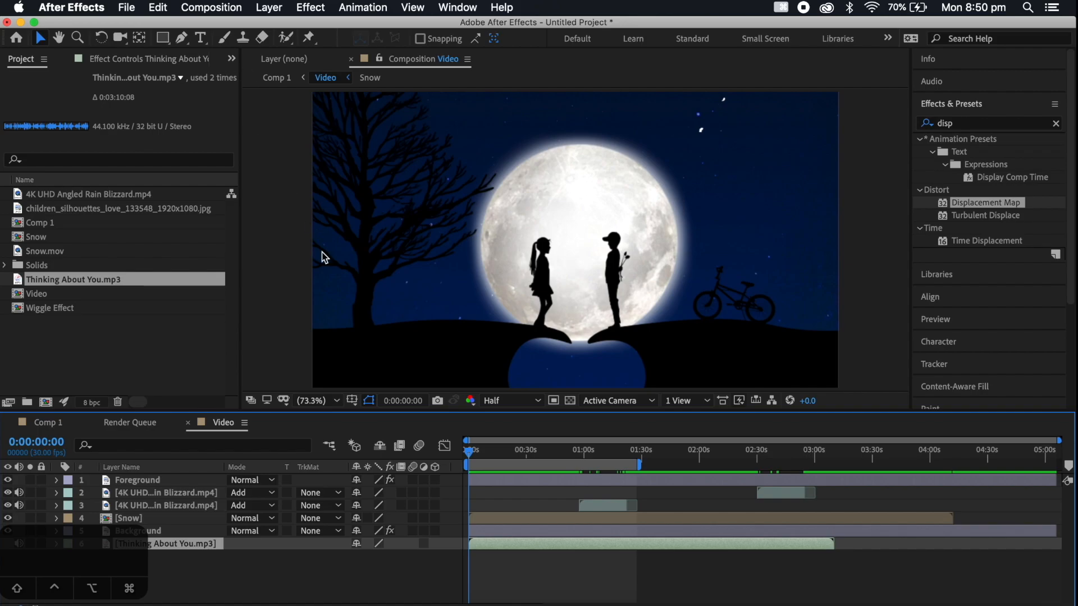
Activate the Ellipse tool and deselect the song layer in the Video composition
drag(163, 38, 216, 67)
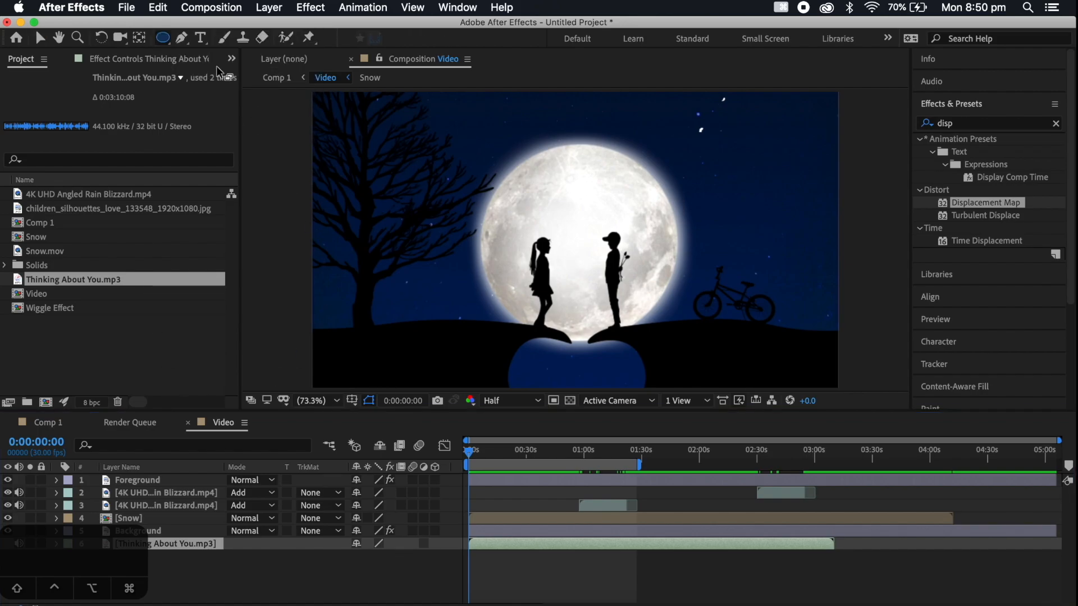
click(324, 576)
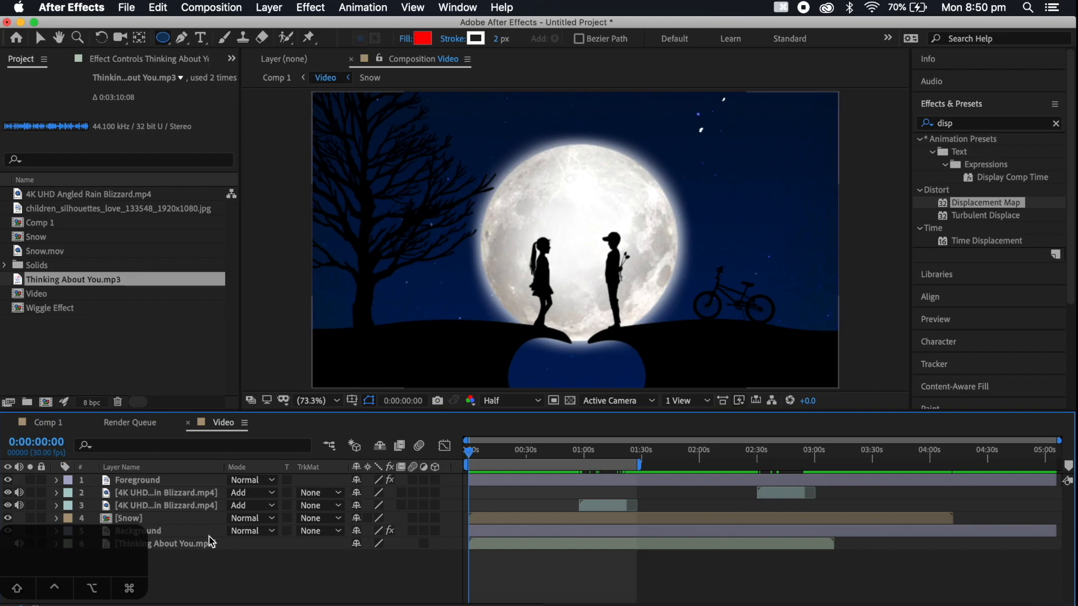
click(166, 492)
drag(476, 152, 632, 256)
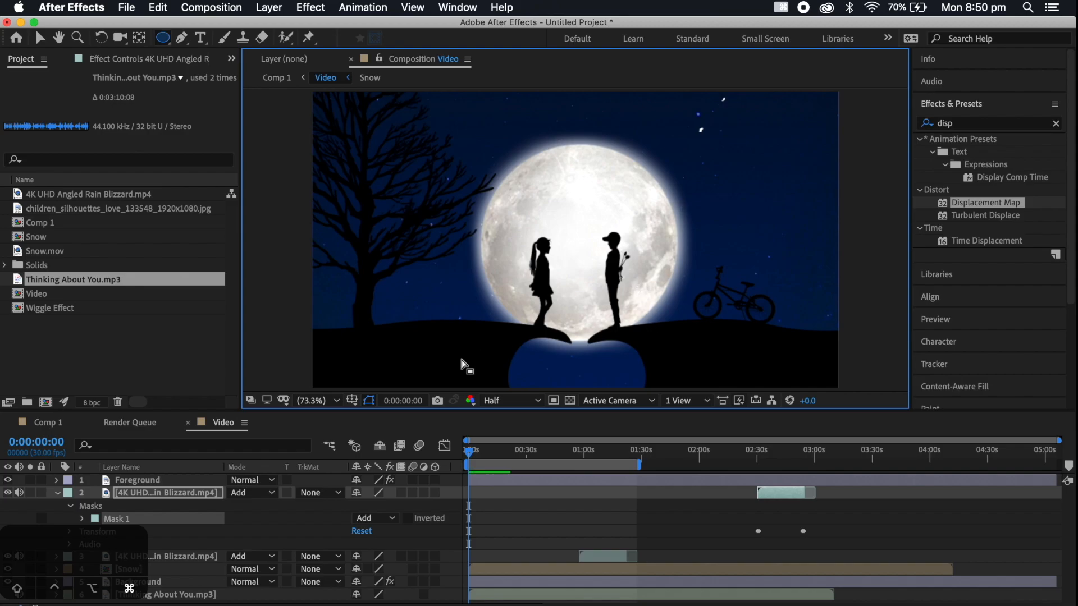
key(super+z)
click(346, 598)
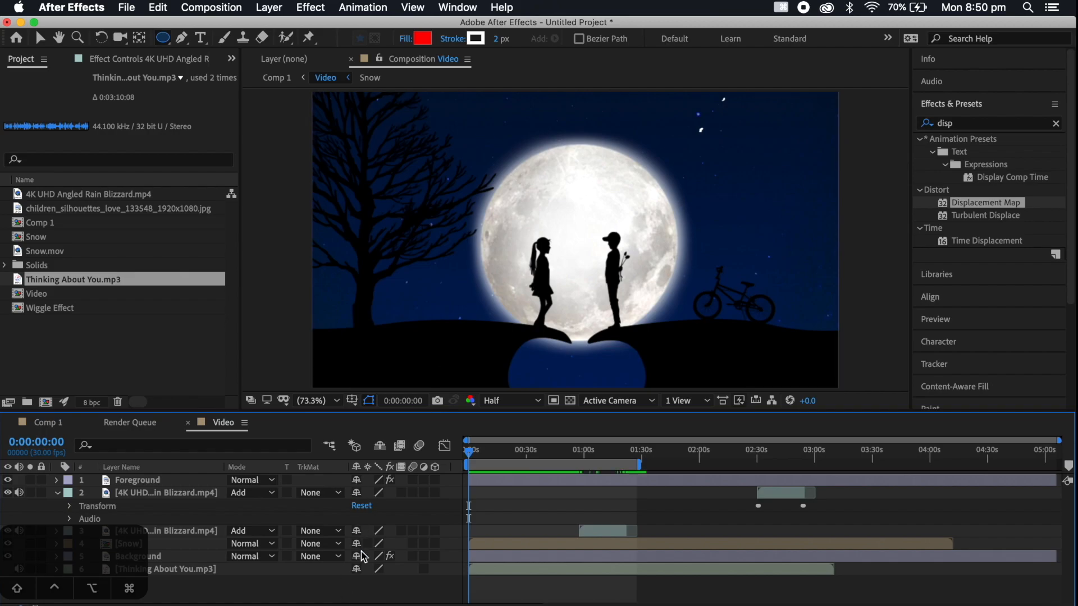
click(57, 494)
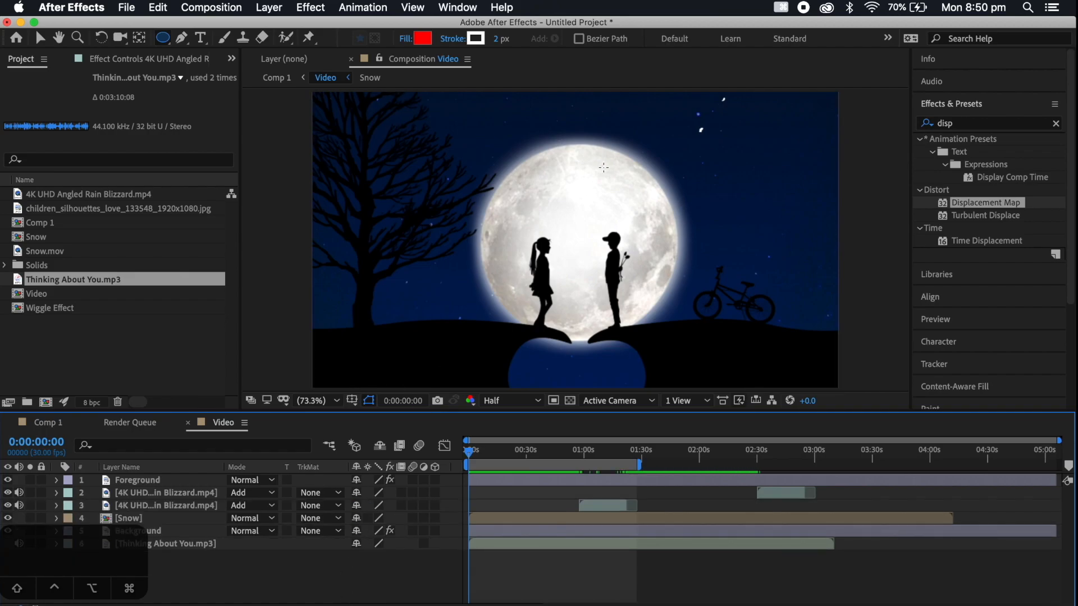
Draw a circle shape over the moon, centre it on the moon and enlarge it to cover the moon completely
drag(497, 150, 688, 324)
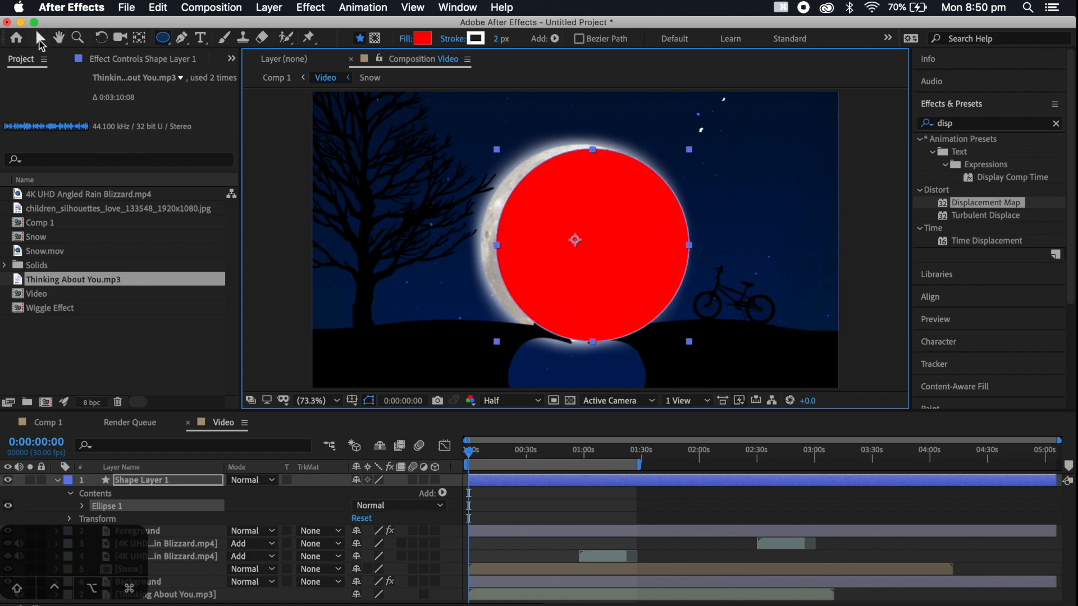
click(40, 38)
mouse_move(581, 199)
mouse_down()
mouse_move(567, 200)
mouse_move(576, 199)
mouse_up()
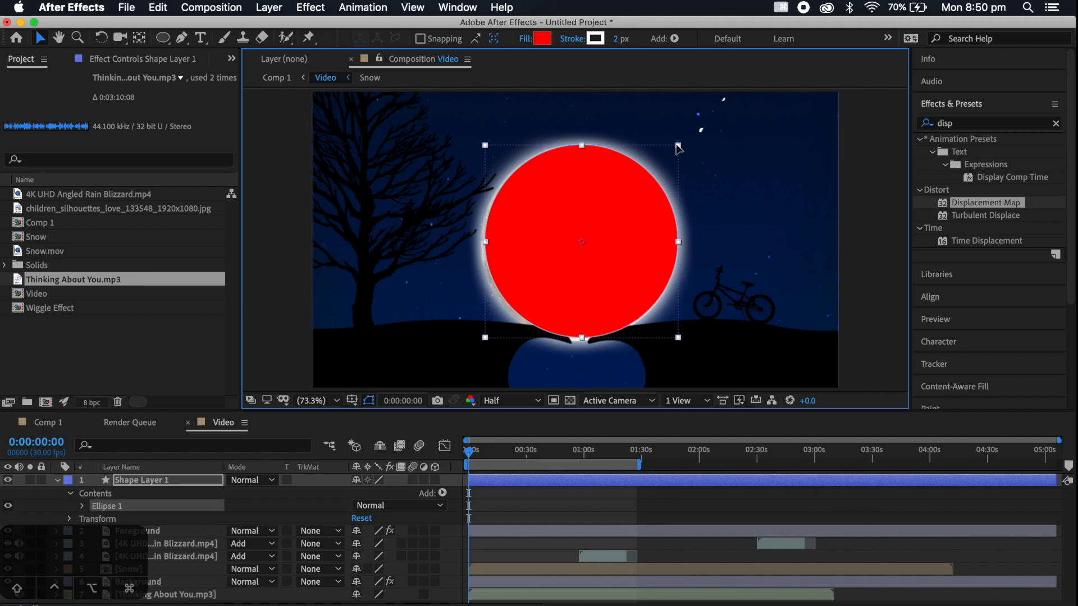
drag(677, 145, 684, 142)
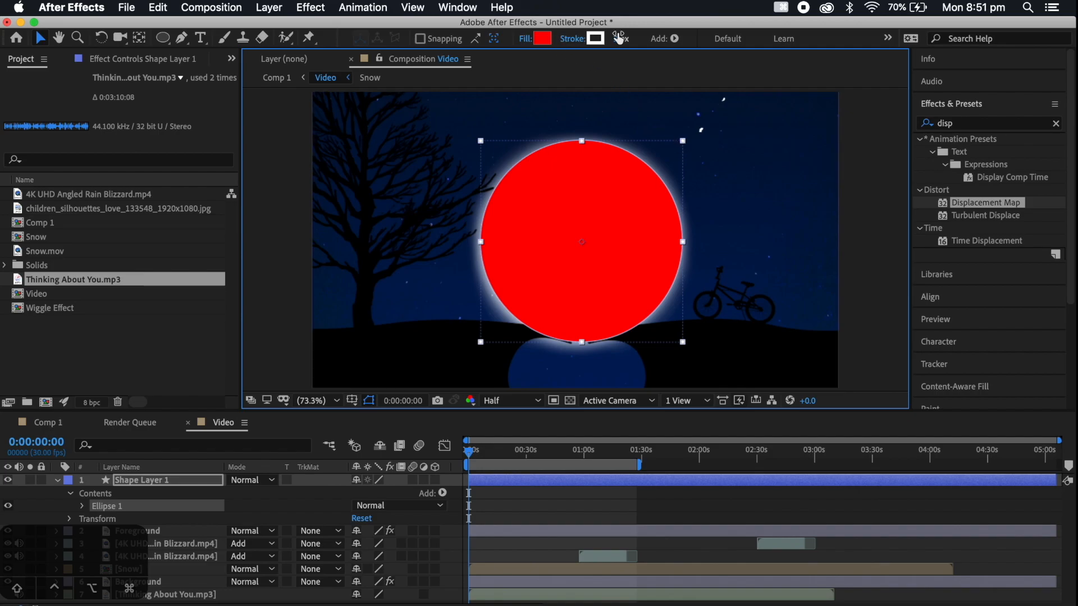
Set the circle's stroke width to 0 px and its fill colour to white (FFFFFF)
drag(617, 42, 604, 44)
click(543, 38)
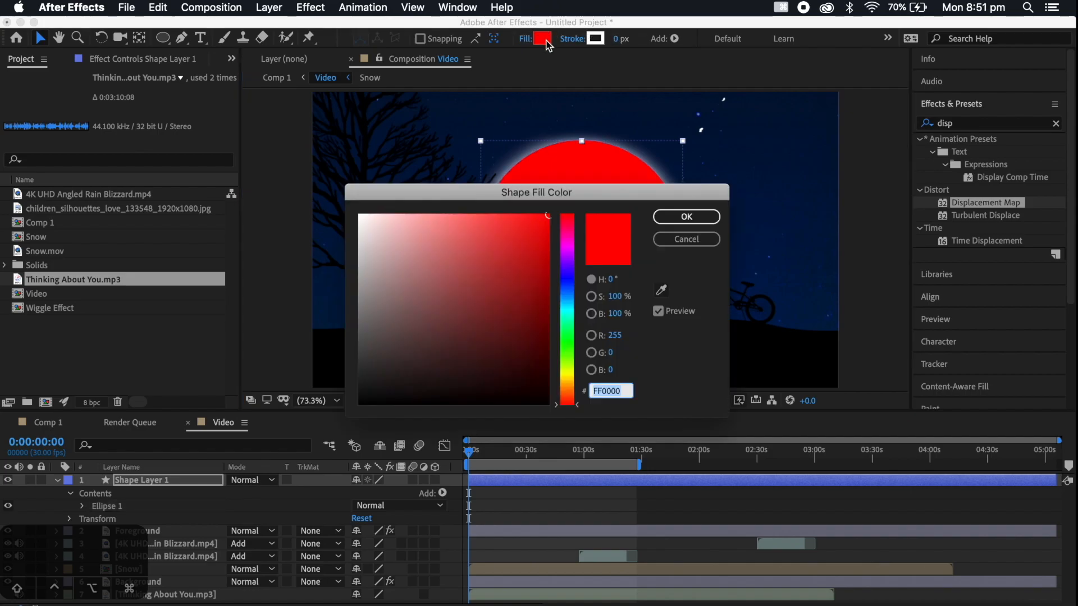
drag(380, 286, 315, 162)
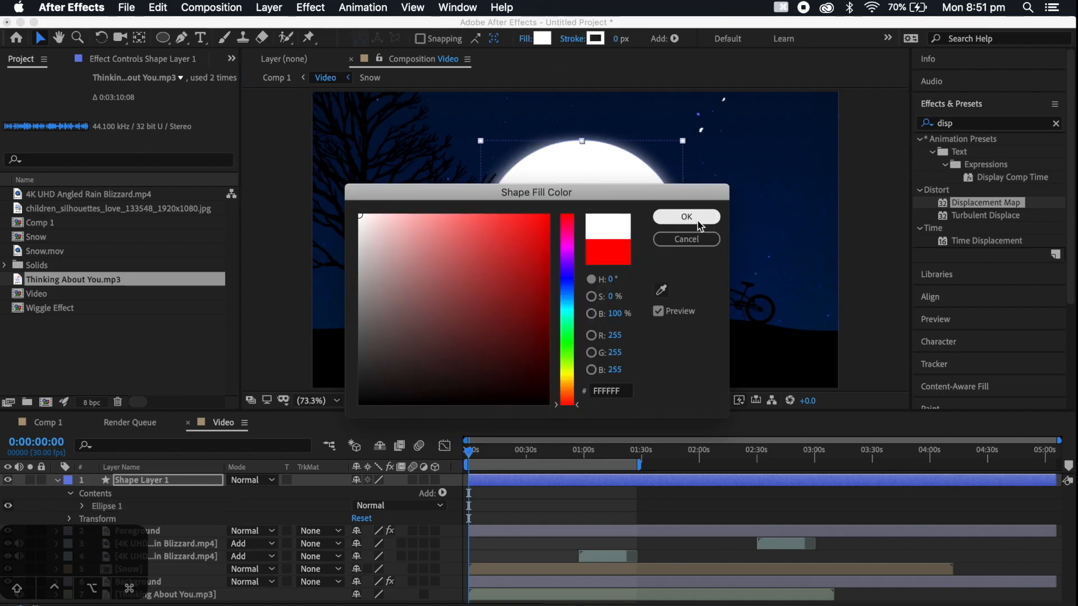
click(696, 218)
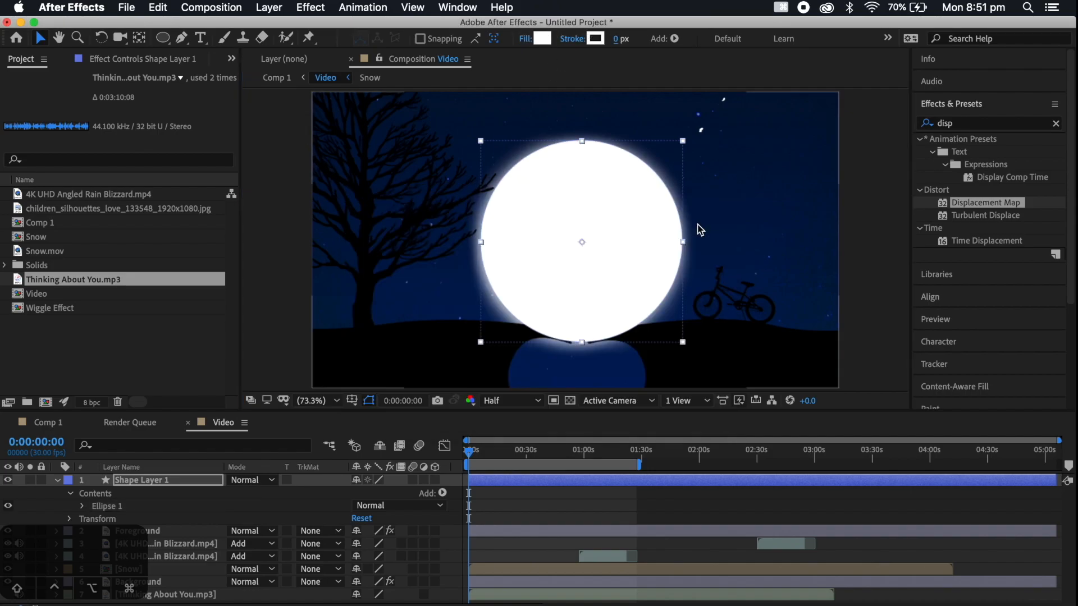
Find the Gaussian Blur effect, apply it to the circle's shape layer and set its Blurriness to 88.6
click(976, 122)
text(blur)
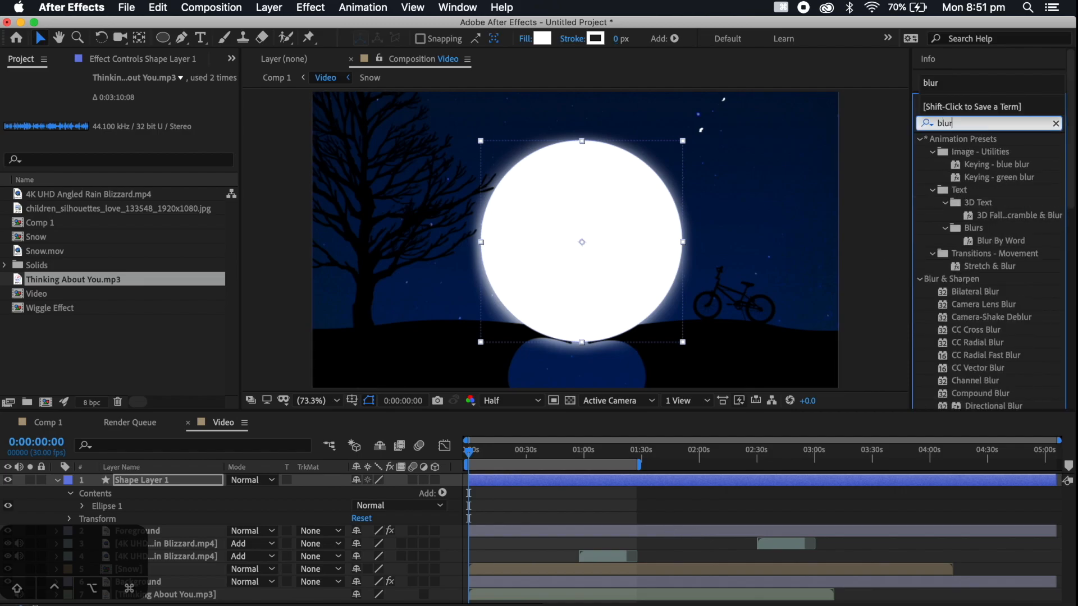
scroll(1037, 345, down, 10)
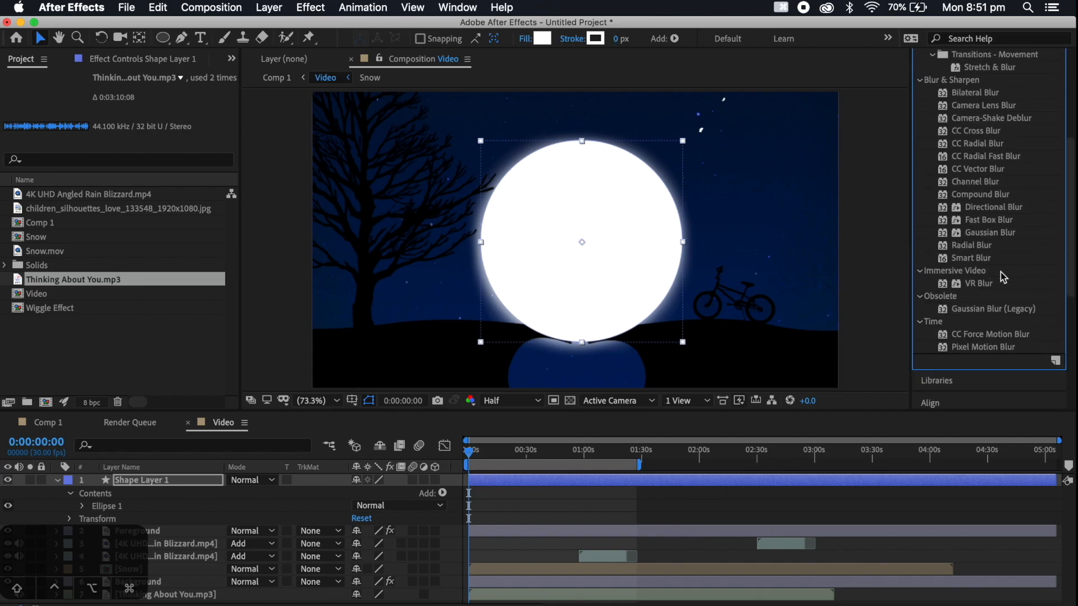
drag(1014, 232, 601, 481)
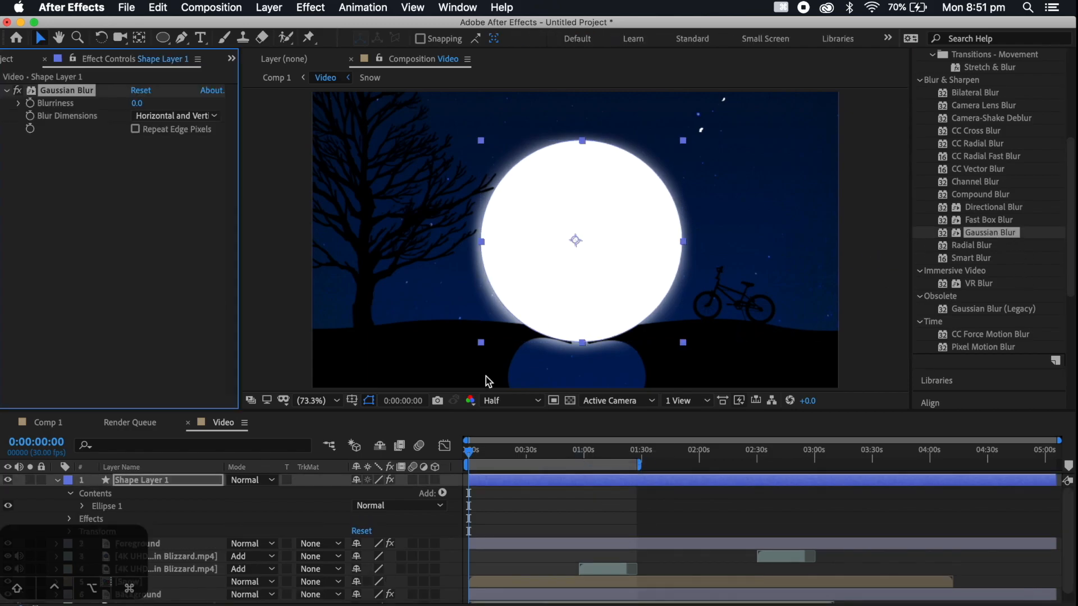
drag(207, 106, 464, 100)
drag(137, 102, 310, 111)
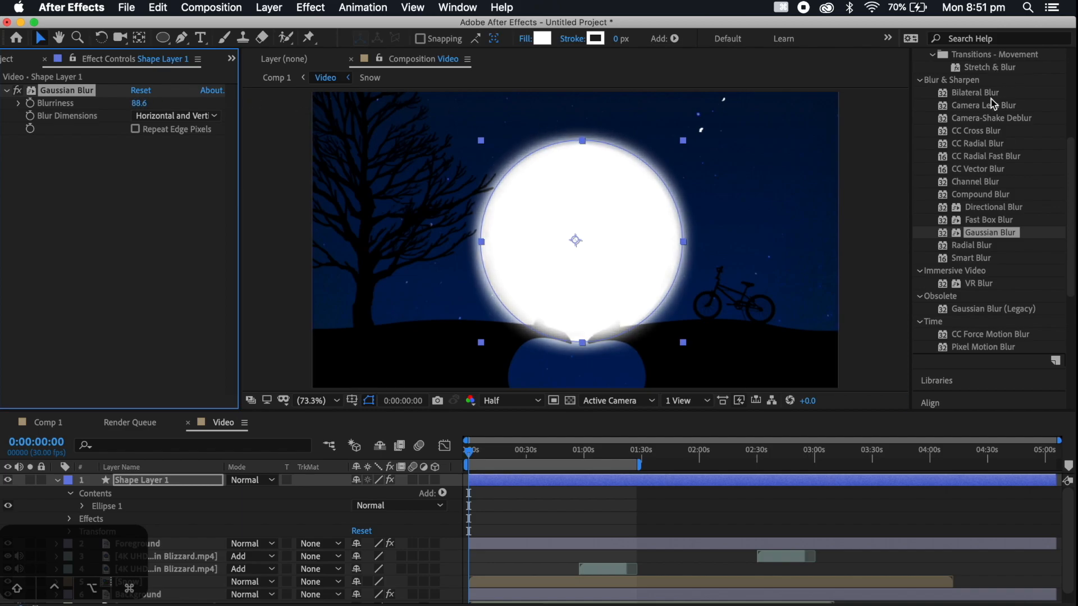
Apply the Glow effect to the circle layer with Glow Radius 207 and Glow Intensity 3.0, and collapse both effects' settings
scroll(991, 100, up, 10)
click(968, 123)
text(g)
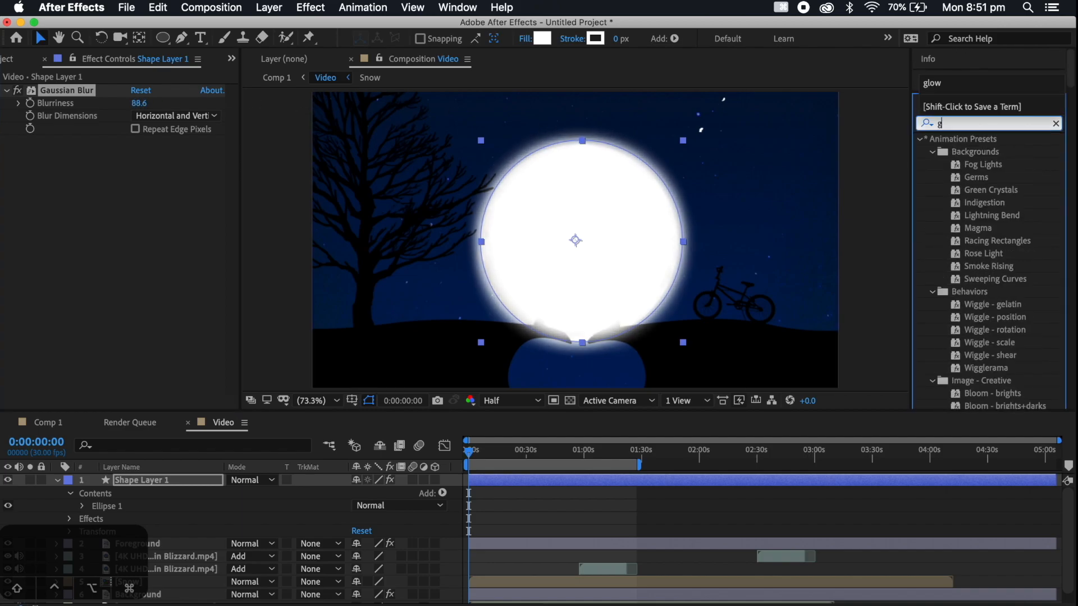
text(low)
drag(978, 217, 549, 488)
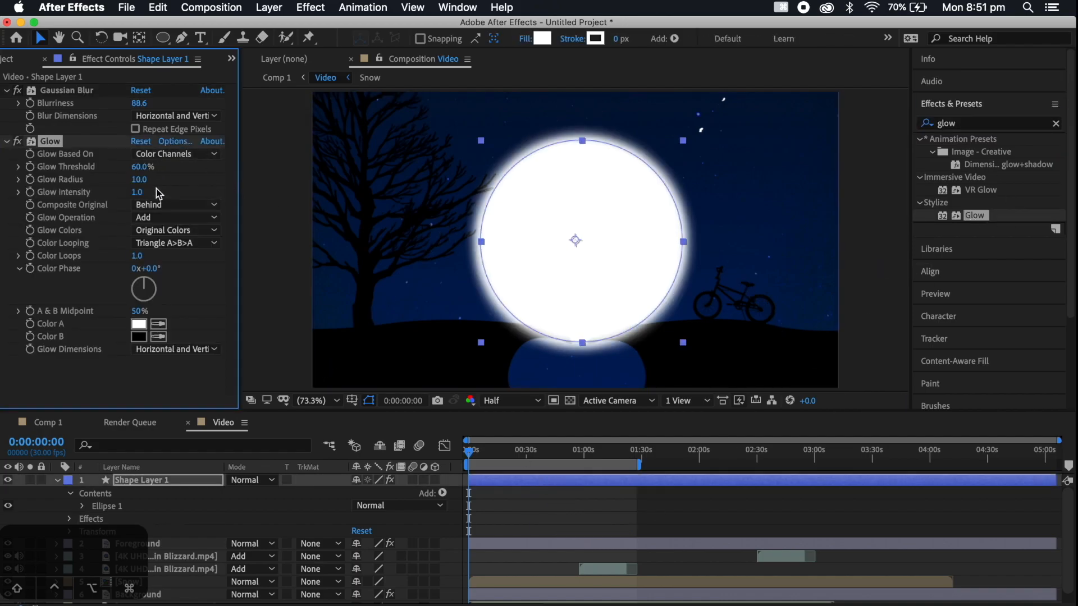
drag(152, 181, 279, 181)
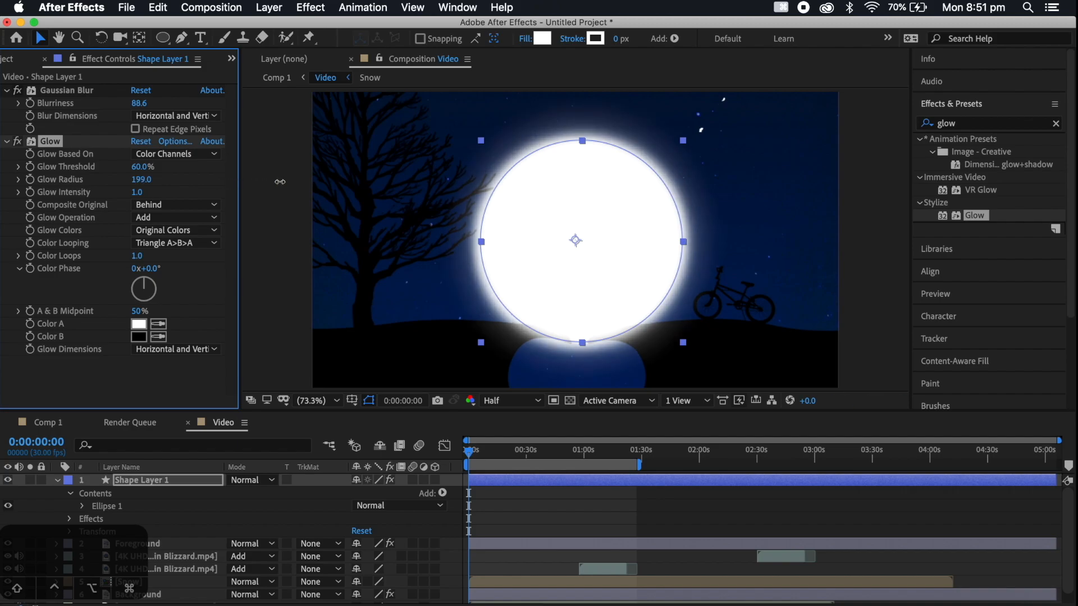
drag(139, 195, 175, 191)
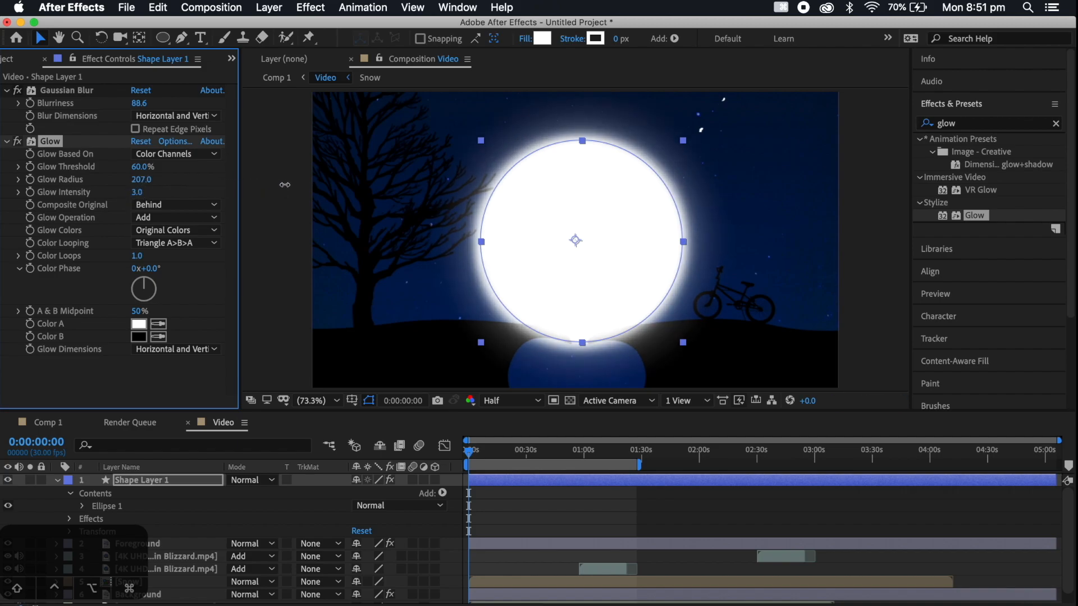
click(7, 91)
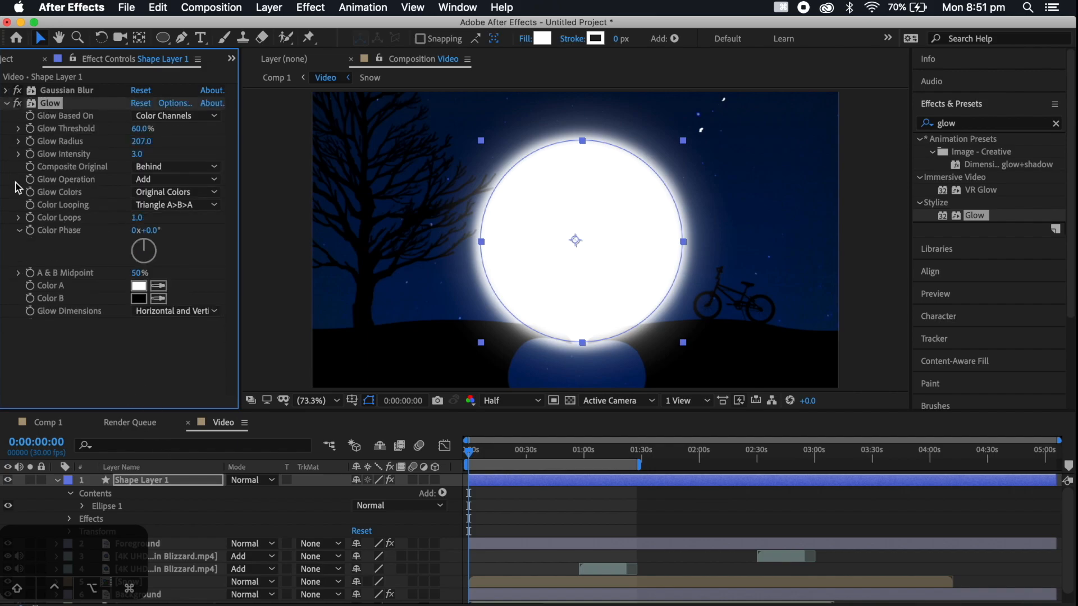
click(6, 103)
Rename the circle's shape layer Glow and move it between the Snow and Background layers
click(154, 487)
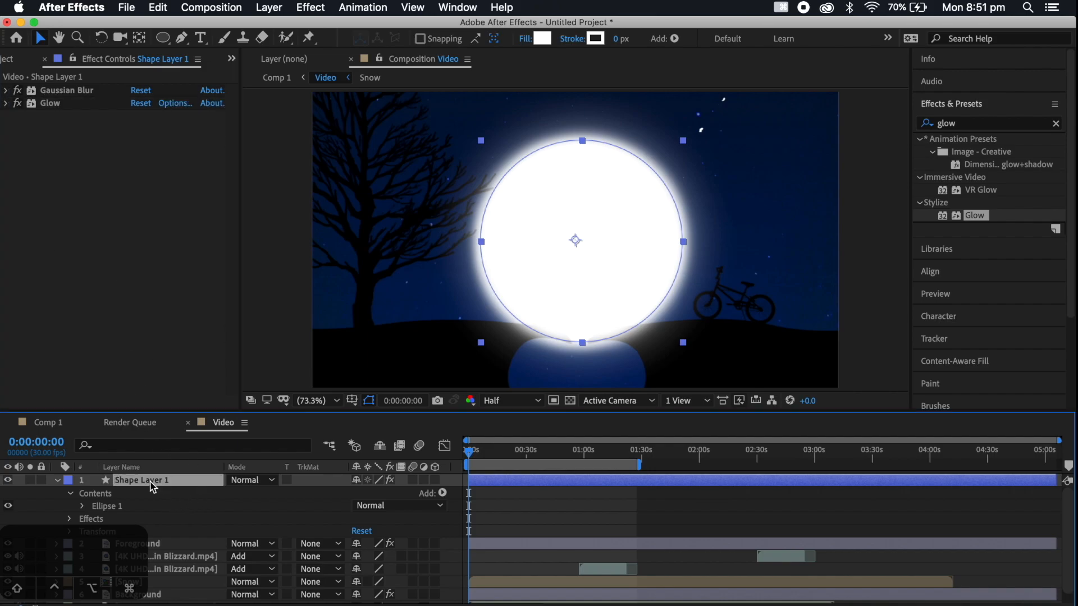
key(Return)
text(Glow)
key(Return)
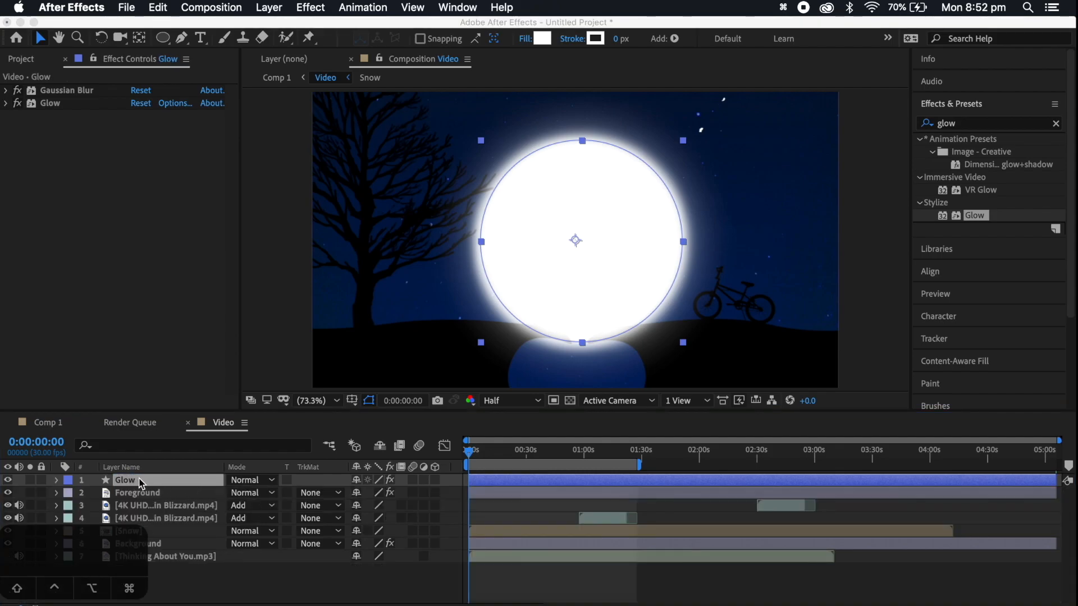
click(140, 484)
drag(136, 483, 161, 542)
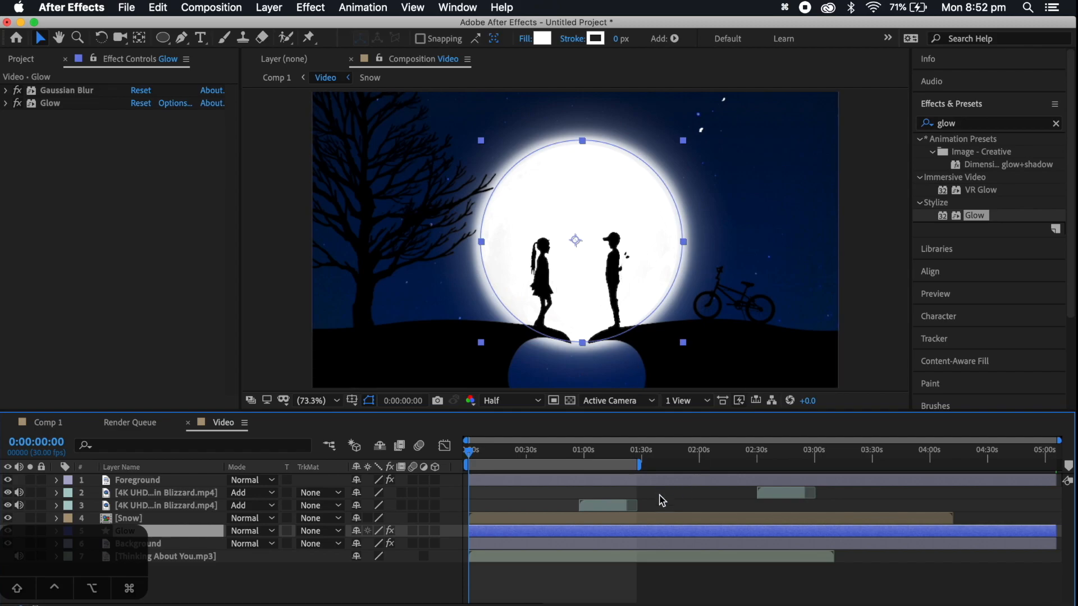
Convert the audio of the Thinking About You.mp3 layer to keyframes
click(187, 561)
right_click(188, 561)
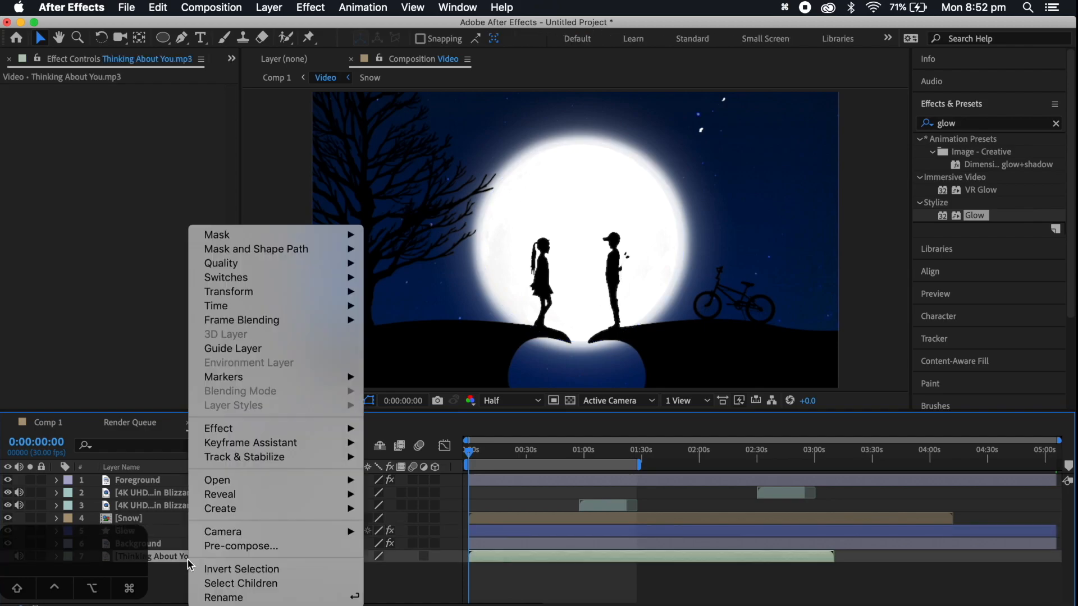
mouse_move(268, 447)
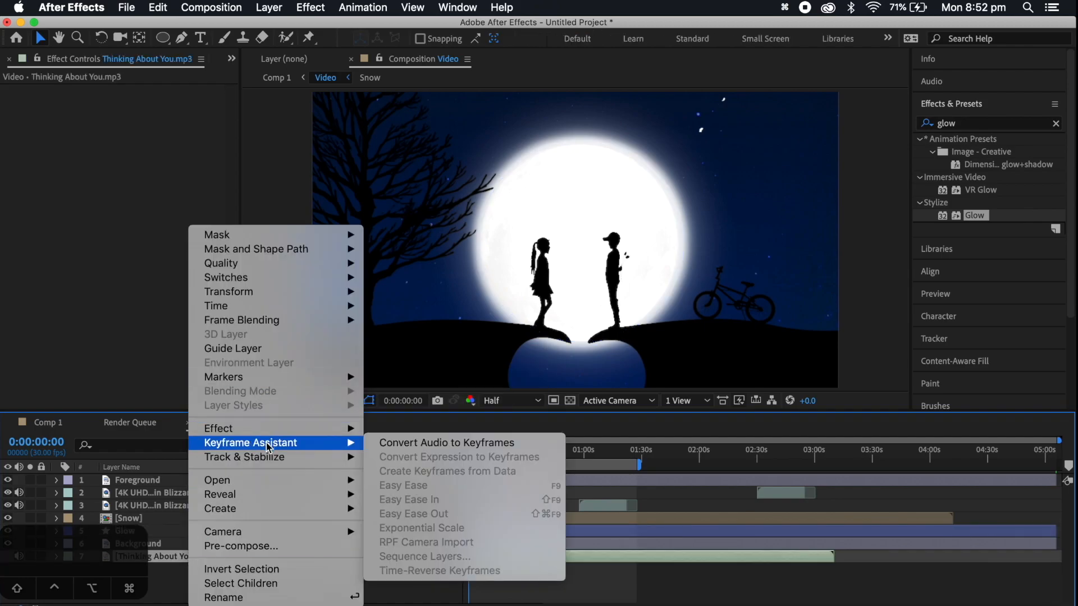
click(444, 443)
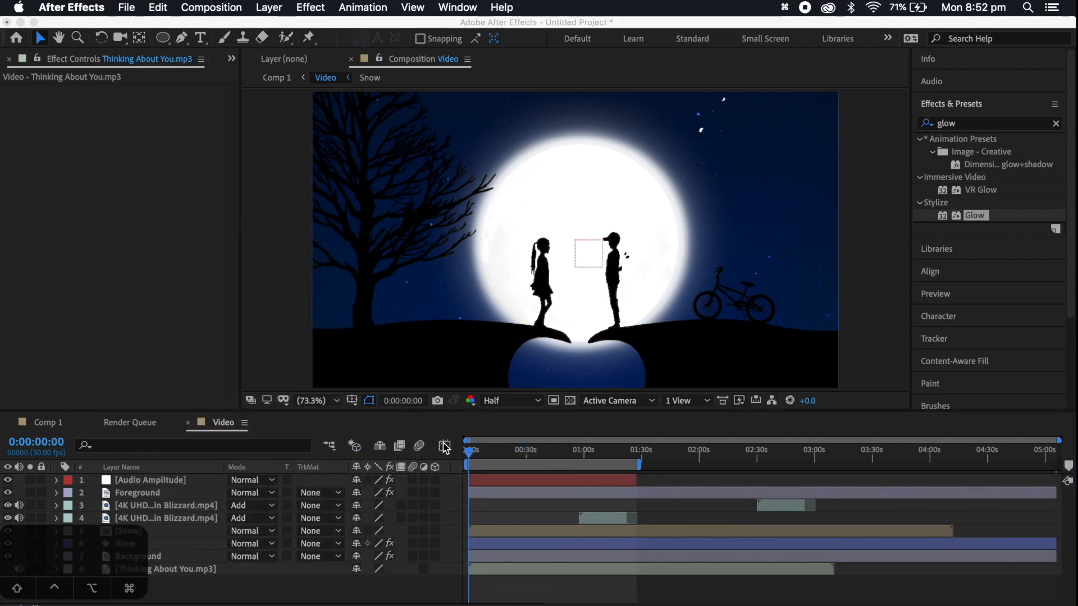
Expand the Audio Amplitude layer's effects and delete its Right Channel and Left Channel effects
click(523, 482)
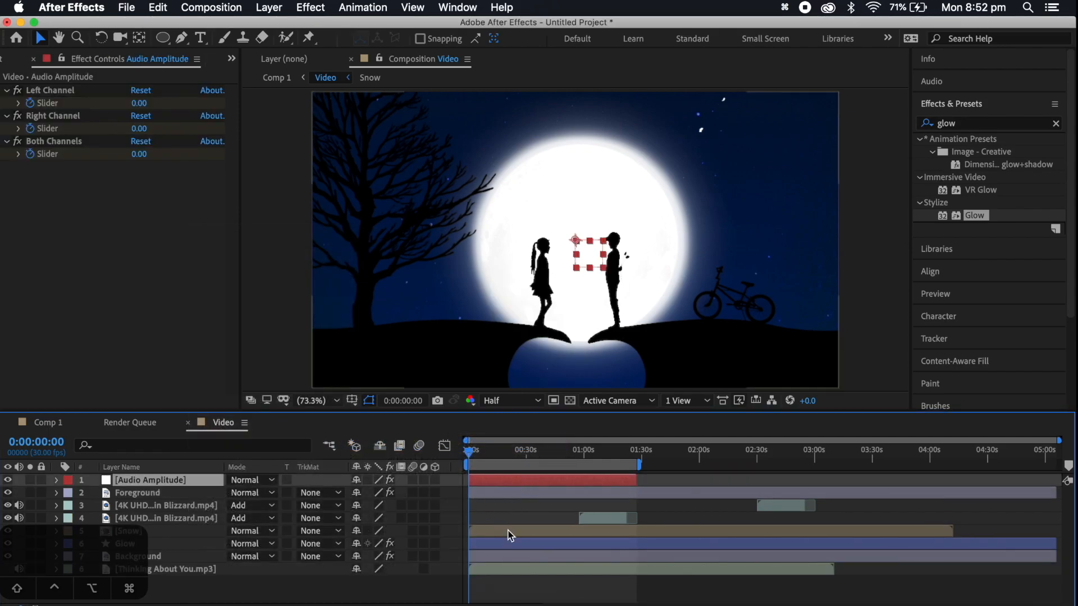
click(56, 480)
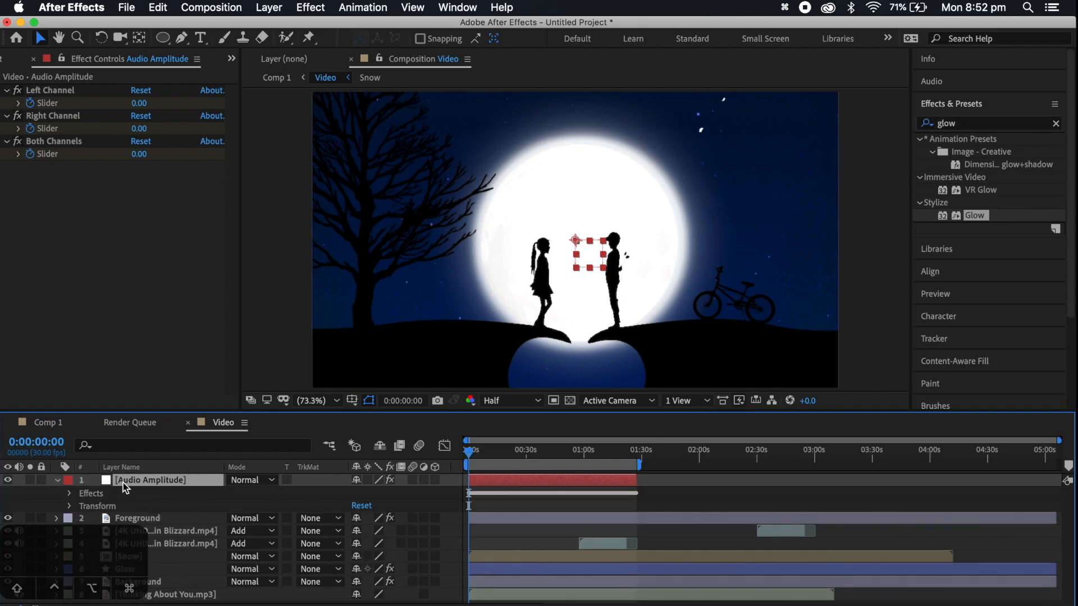
click(544, 605)
click(543, 605)
click(544, 605)
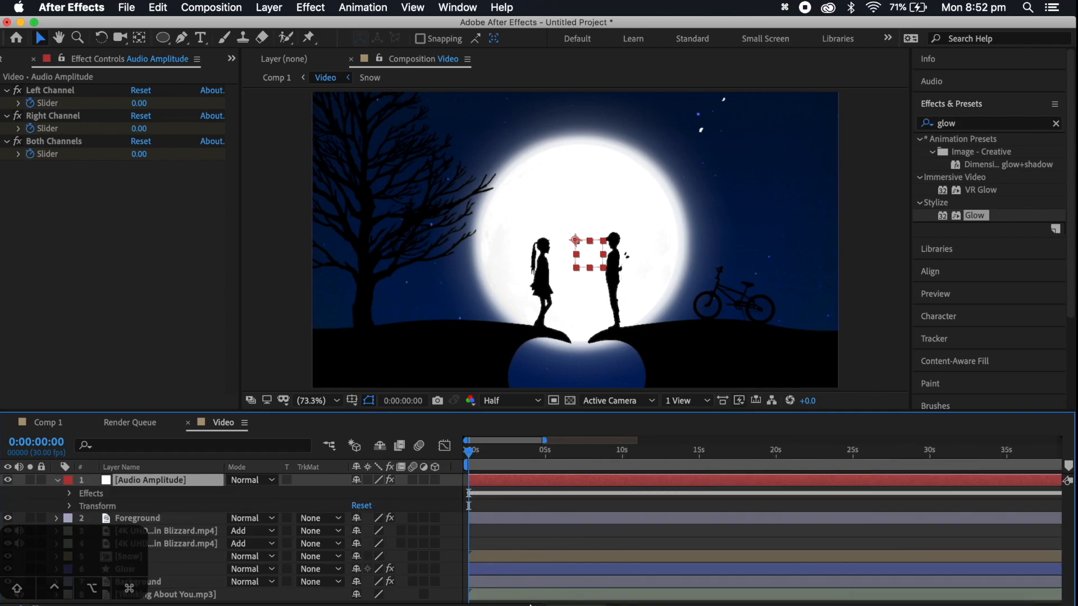
click(544, 605)
click(543, 605)
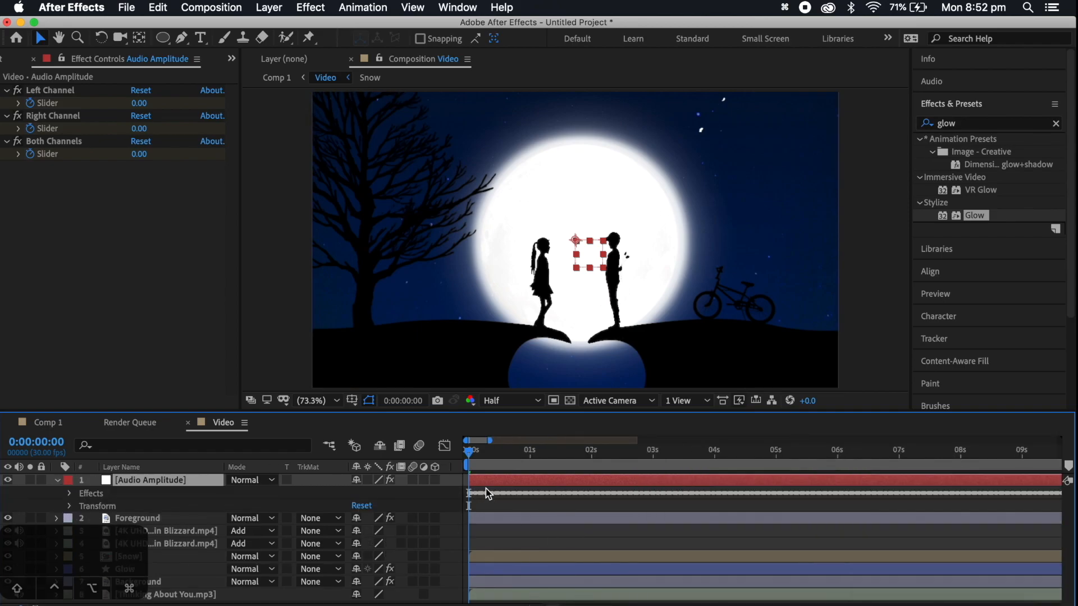
click(70, 494)
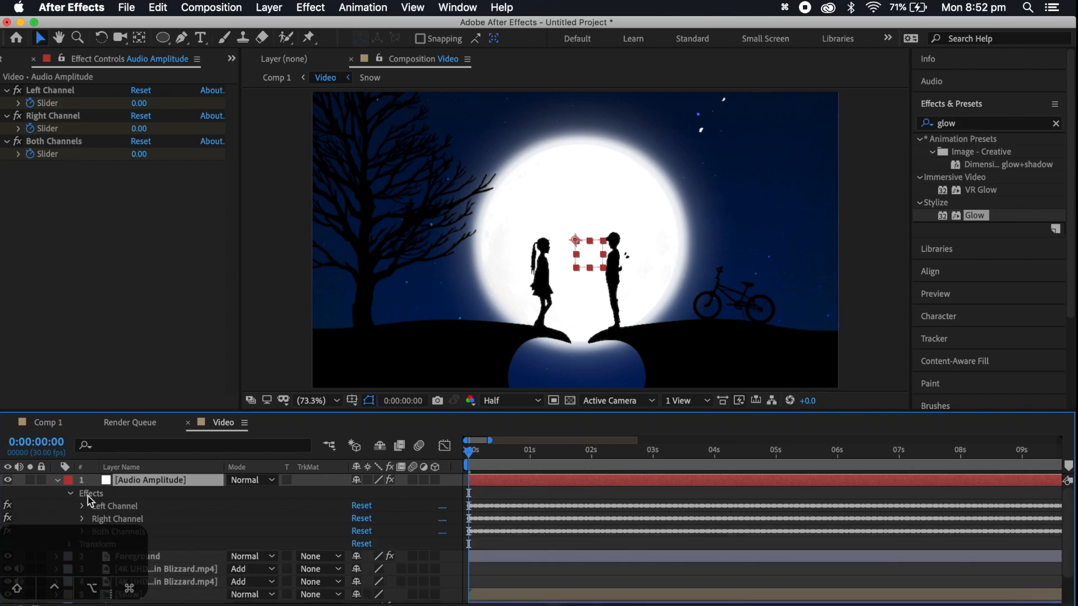
click(127, 520)
key(BackSpace)
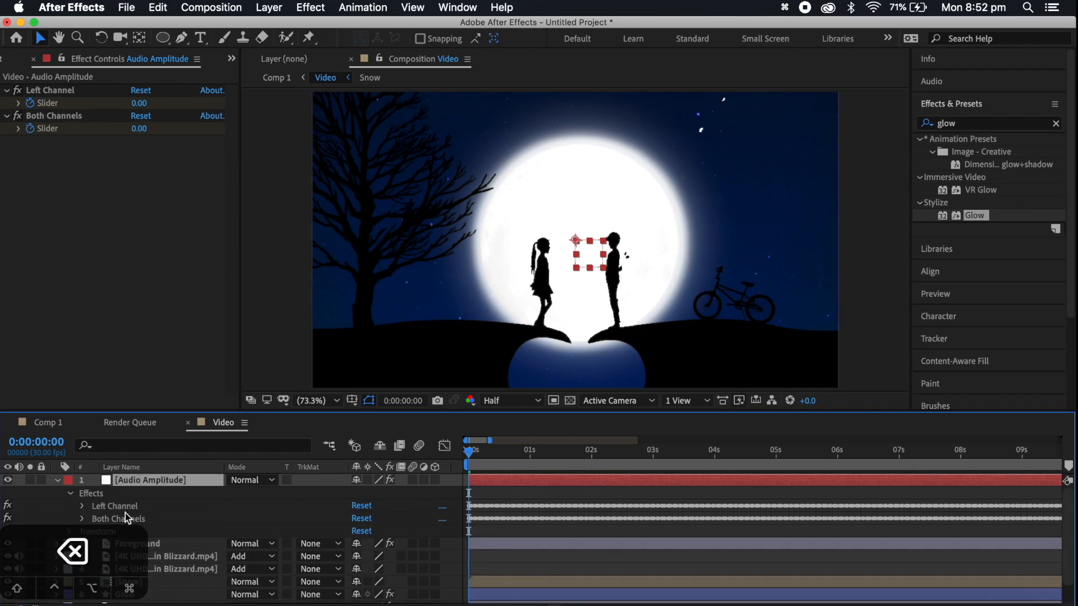
click(123, 505)
key(BackSpace)
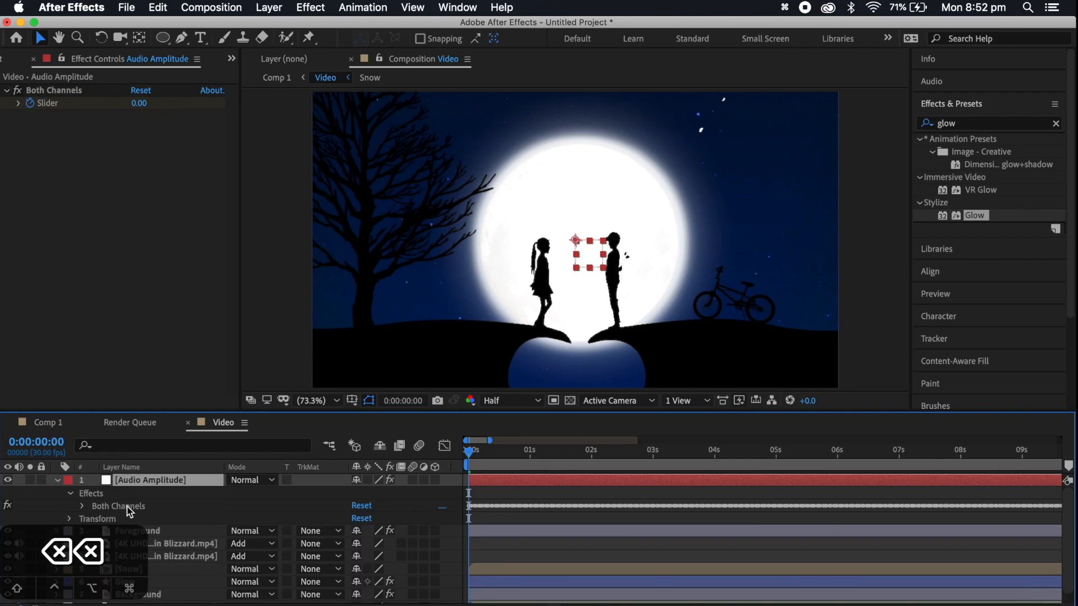
Reveal the Slider property of the Both Channels effect in the Audio Amplitude layer
click(82, 507)
scroll(174, 511, down, 2)
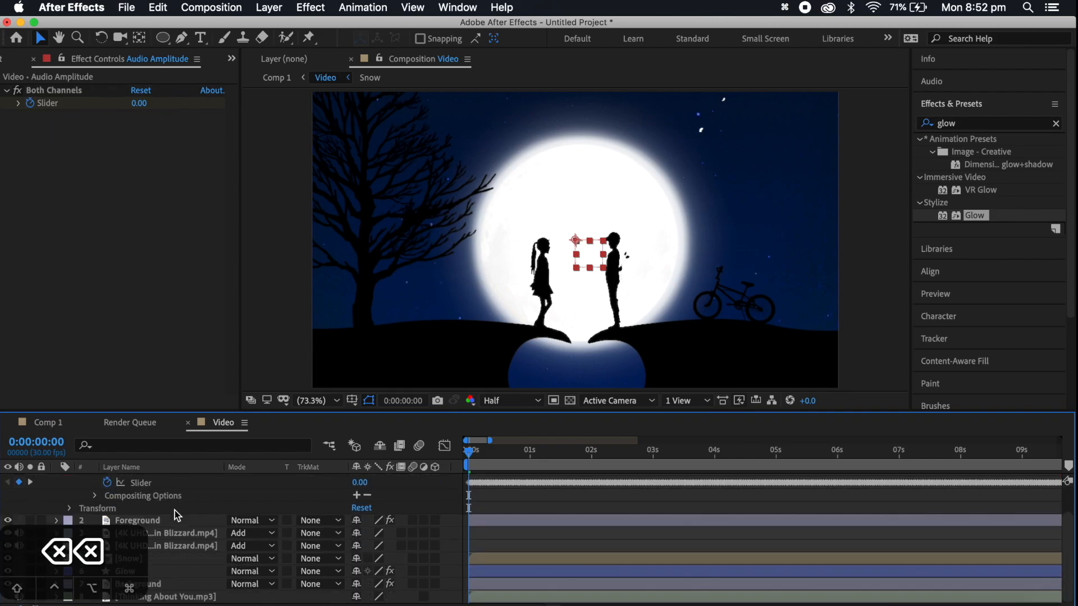
drag(128, 537, 129, 340)
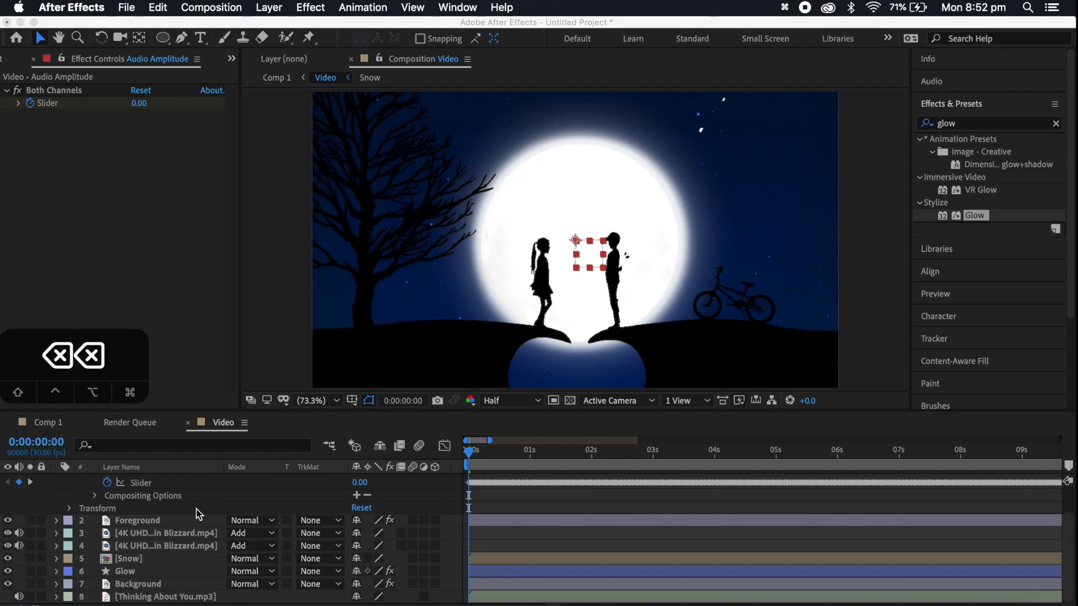
Add an expression to the Glow layer's Opacity linking it to the Audio Amplitude layer's Both Channels Slider
click(167, 596)
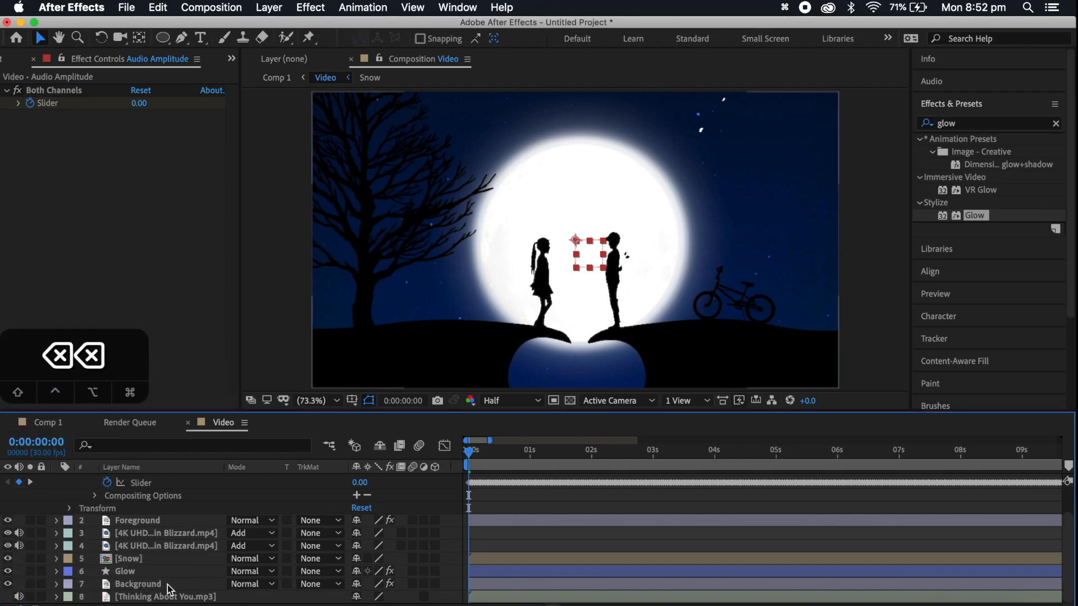
click(165, 572)
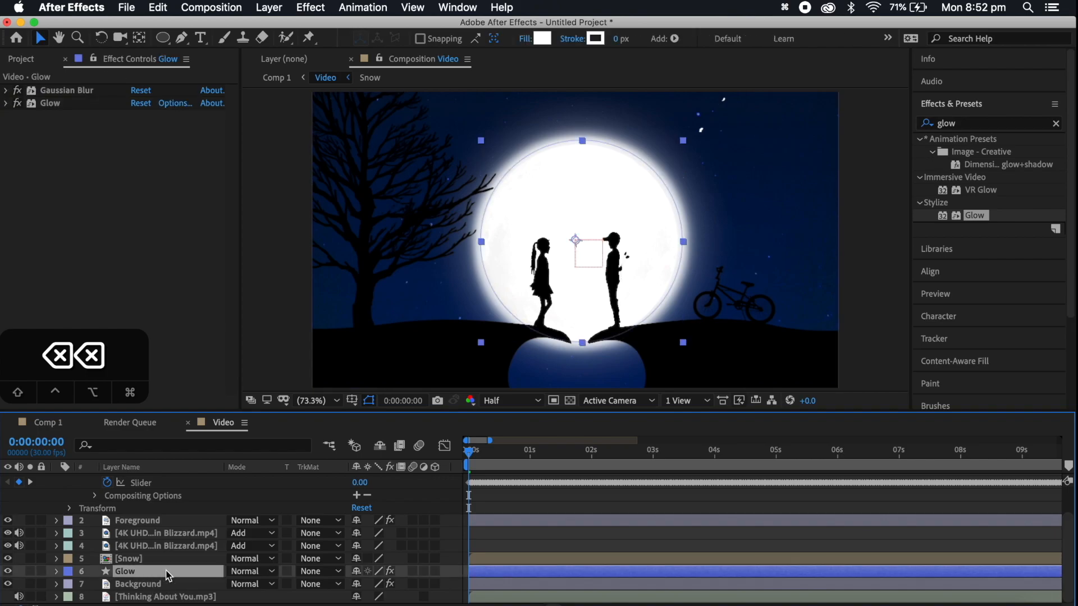
key(t)
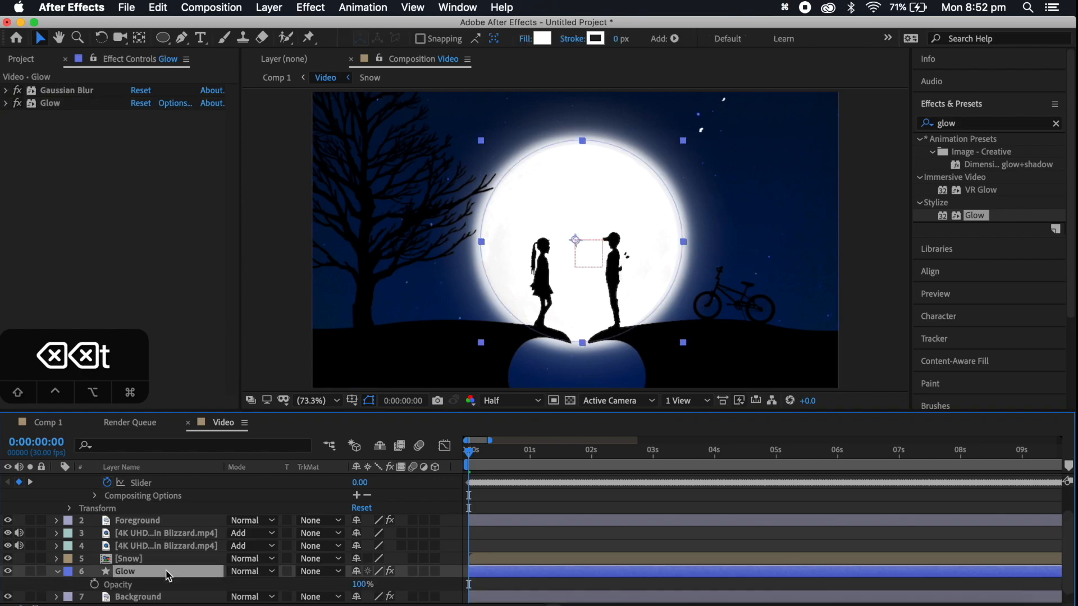
drag(362, 584, 398, 592)
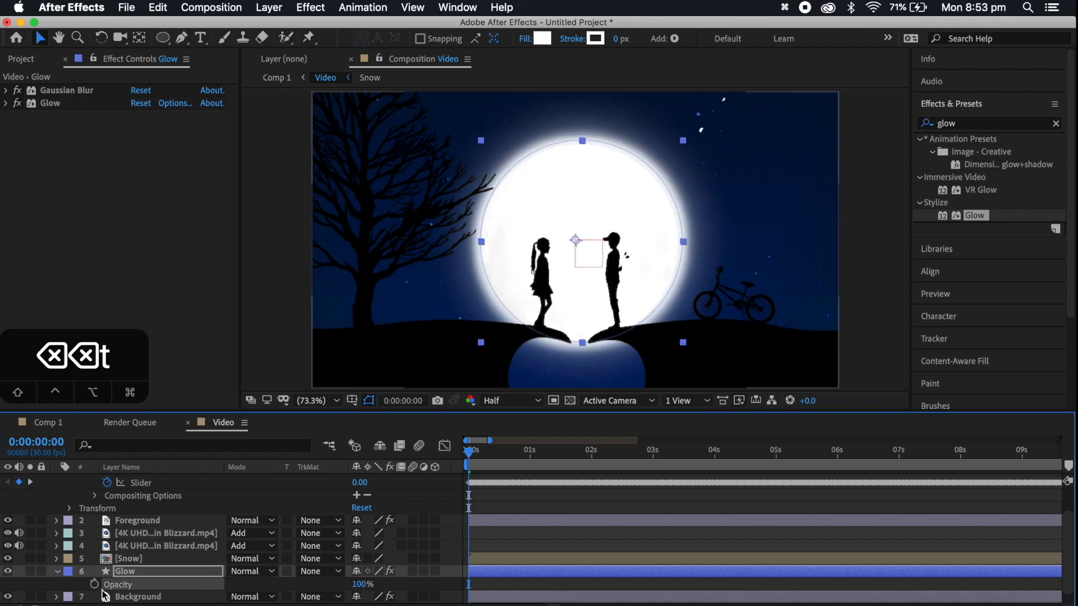
key(alt)
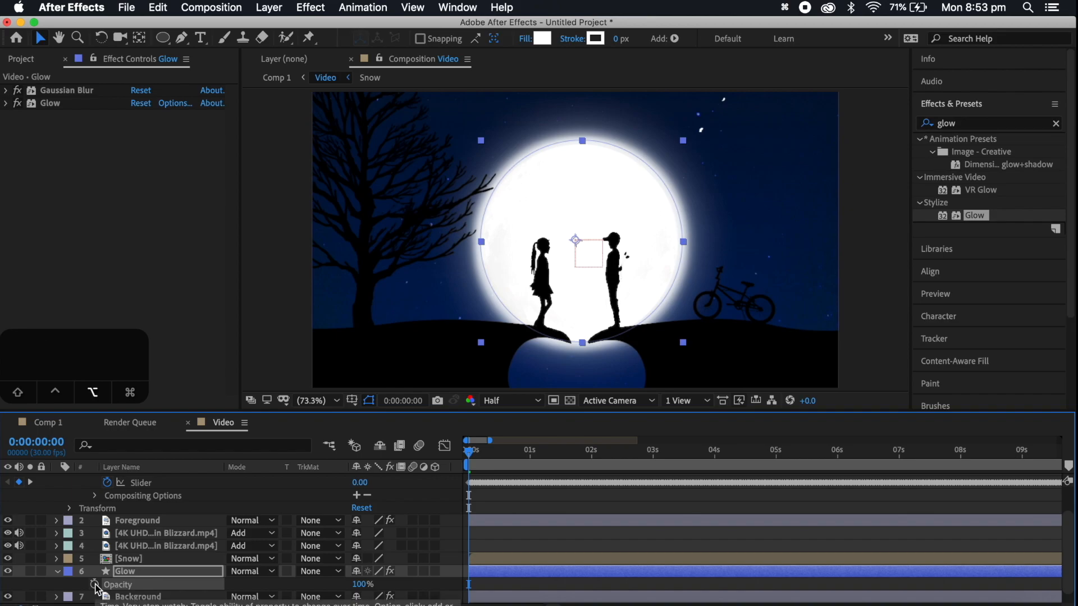
alt+click(95, 586)
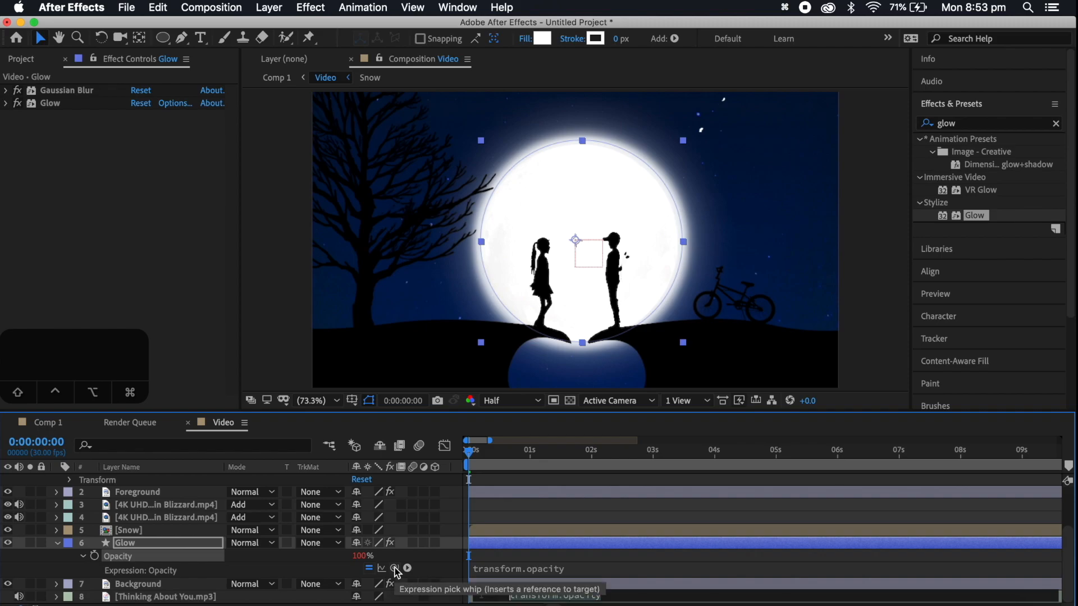
drag(396, 570, 161, 523)
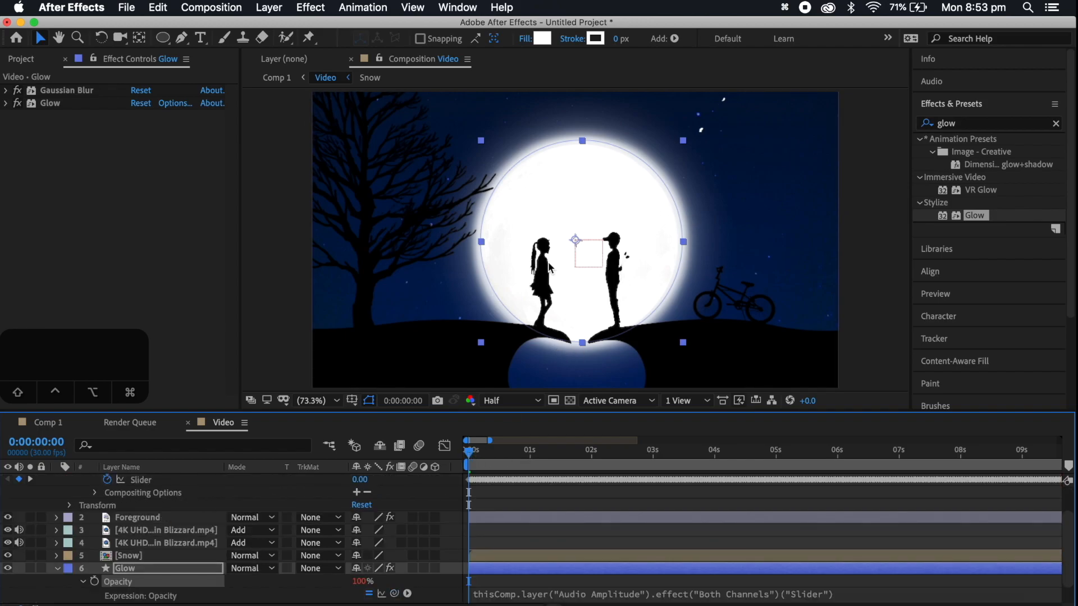
Preview the Video composition from several times up to about 29 seconds to check the moon glow, then return to the start
scroll(490, 463, up, 3)
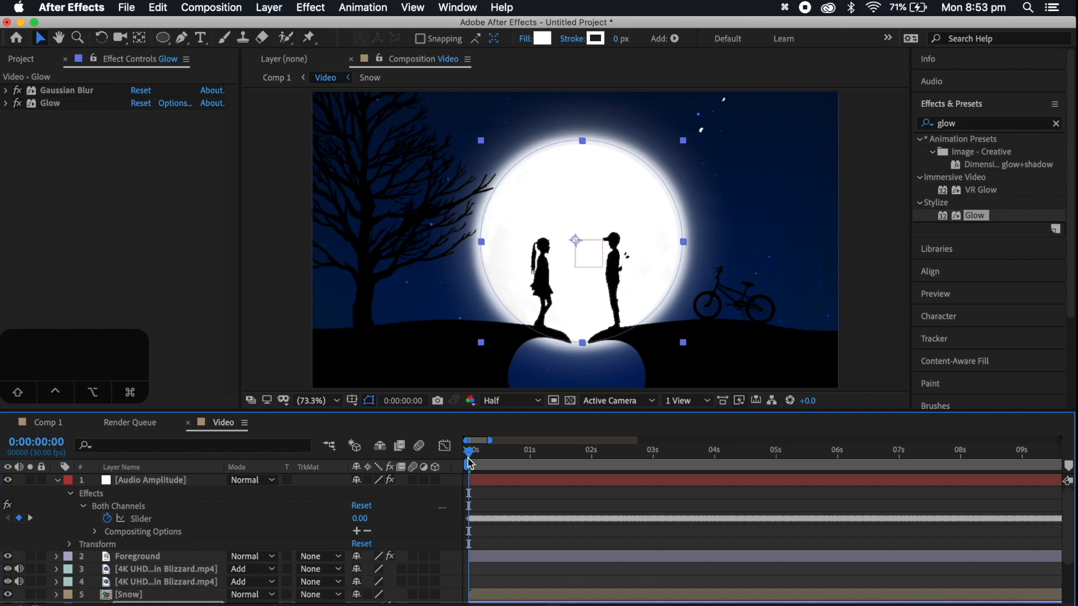
key(space)
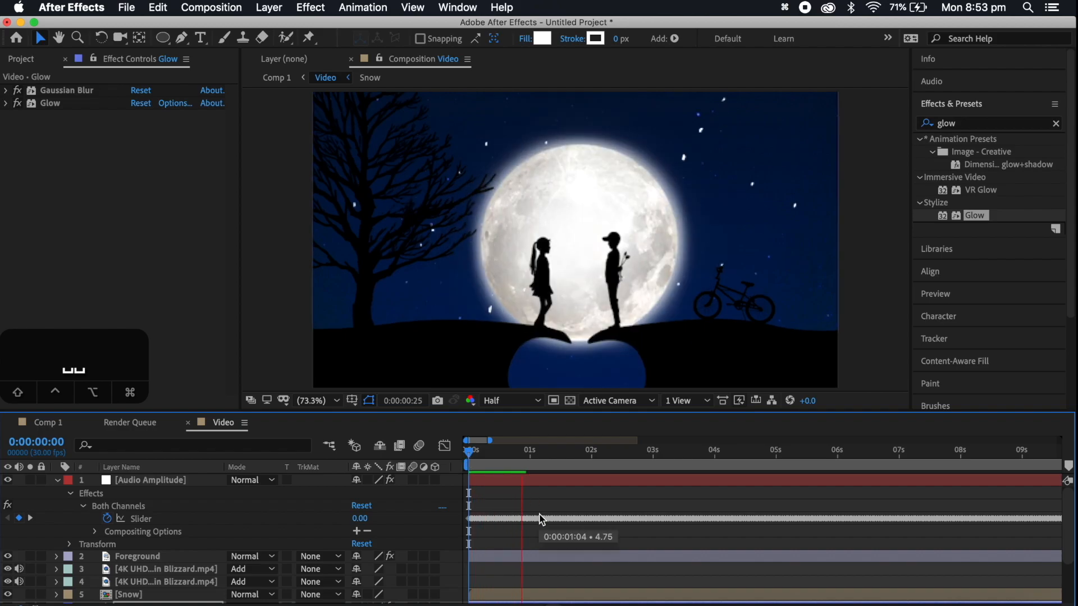
key(space)
click(473, 605)
click(473, 605)
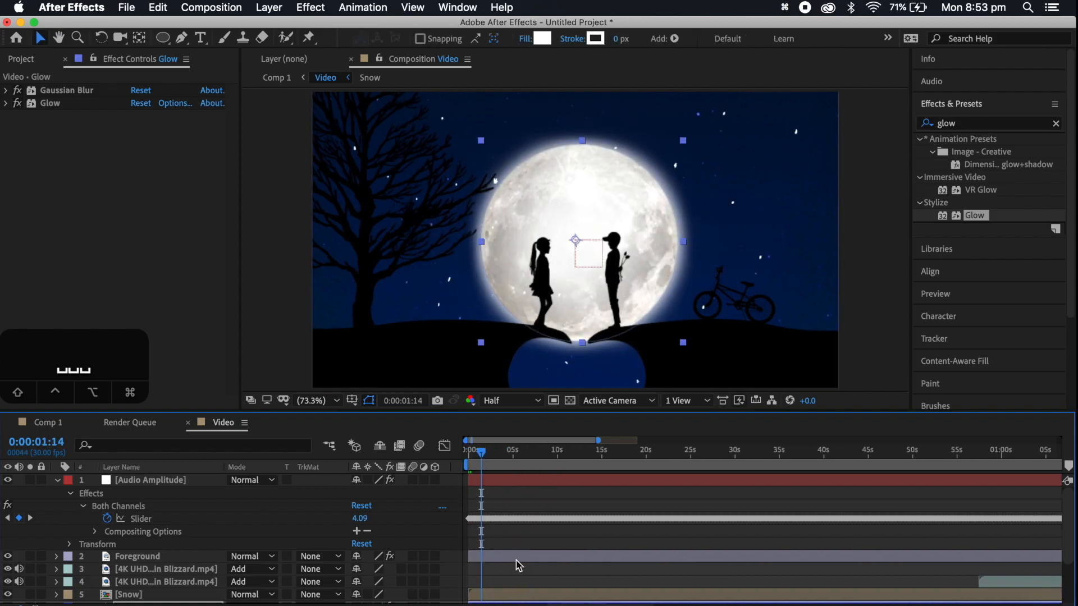
scroll(517, 565, down, 5)
click(554, 452)
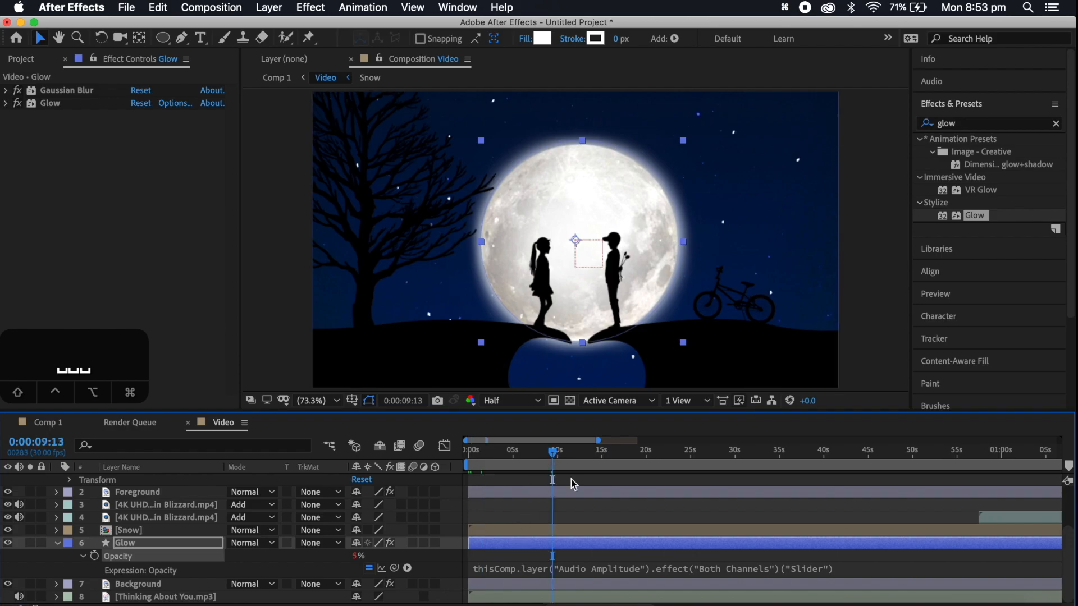
key(space)
click(595, 452)
key(space)
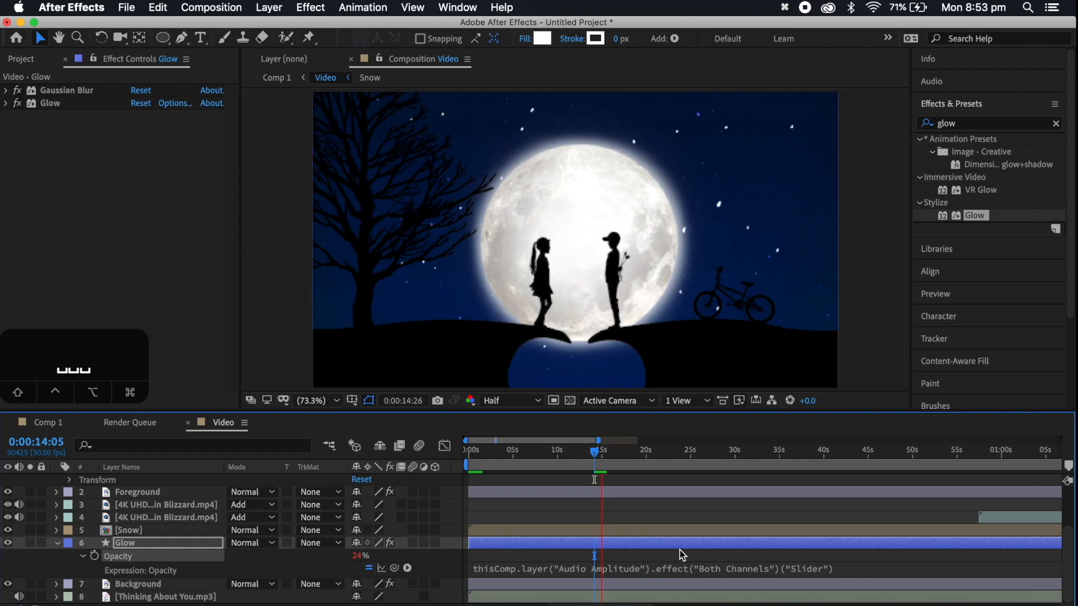
click(681, 452)
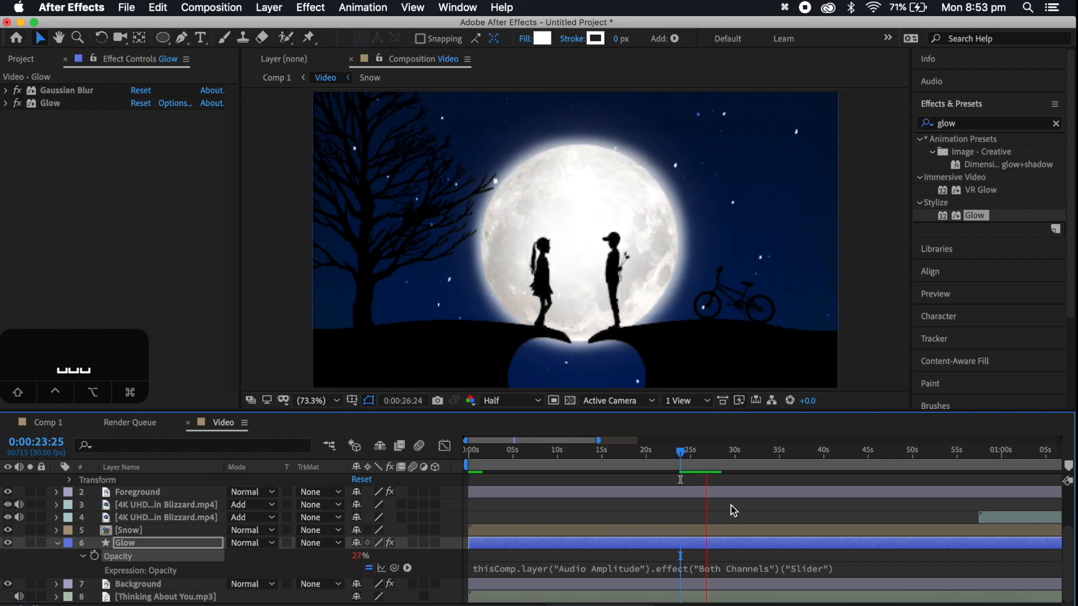
key(space)
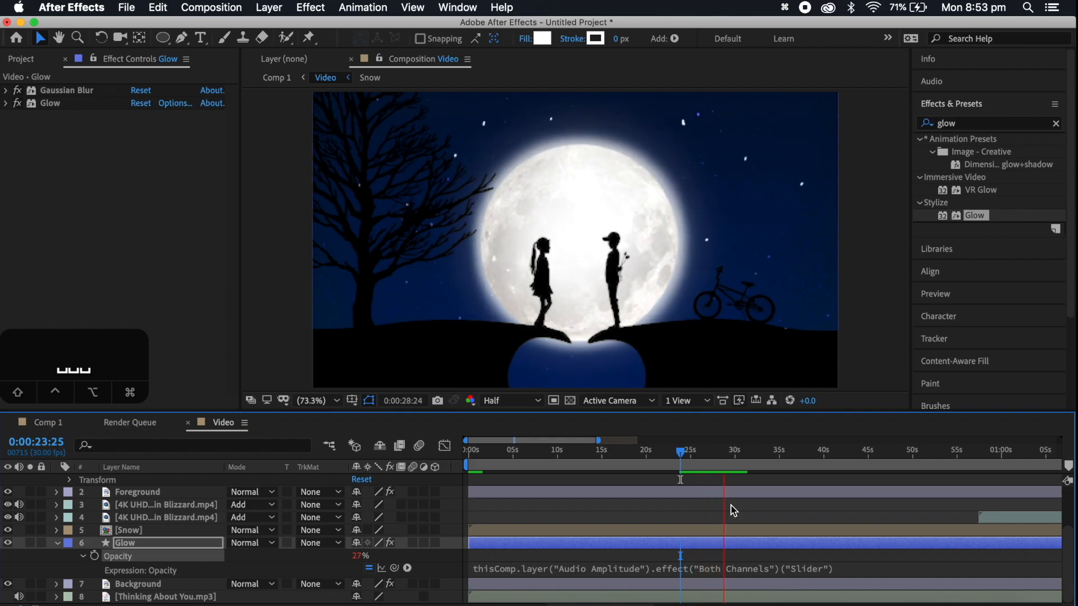
key(space)
key(space)
click(665, 546)
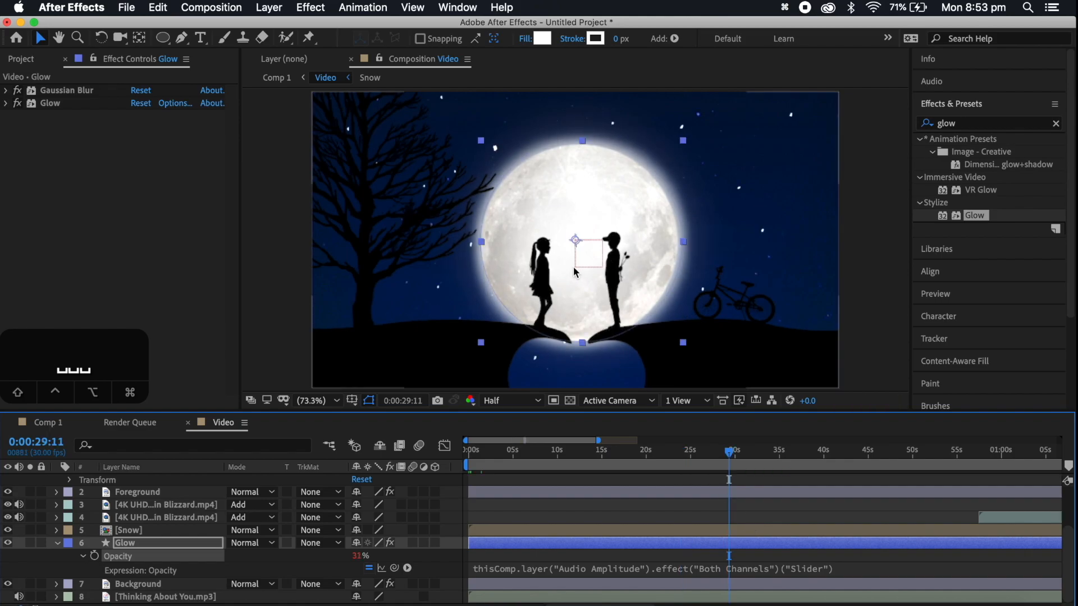
drag(563, 454, 434, 465)
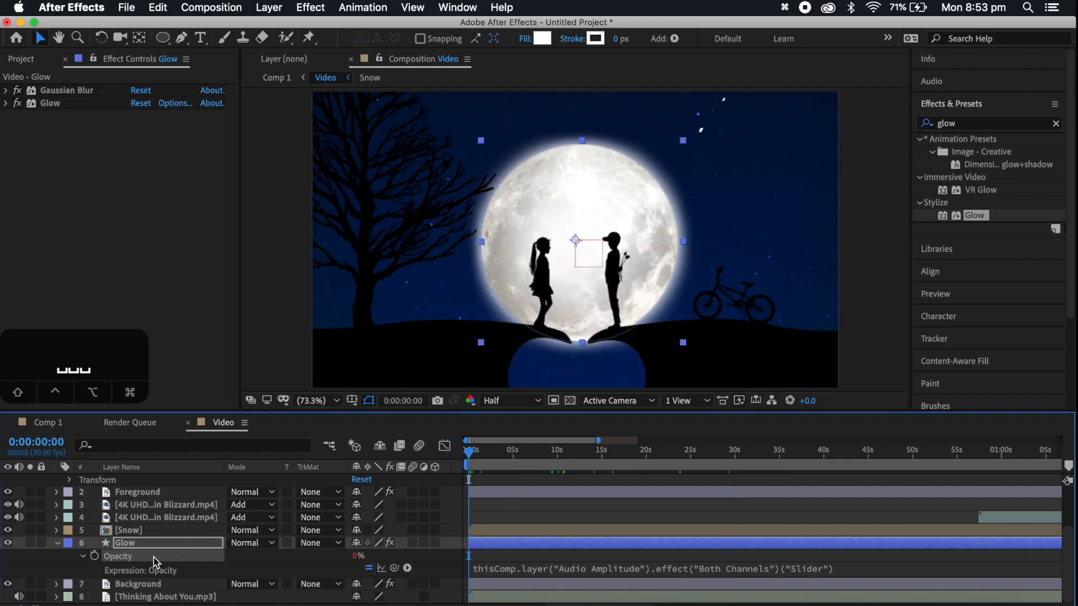
Return to Comp 1 and preview it from the start
click(185, 598)
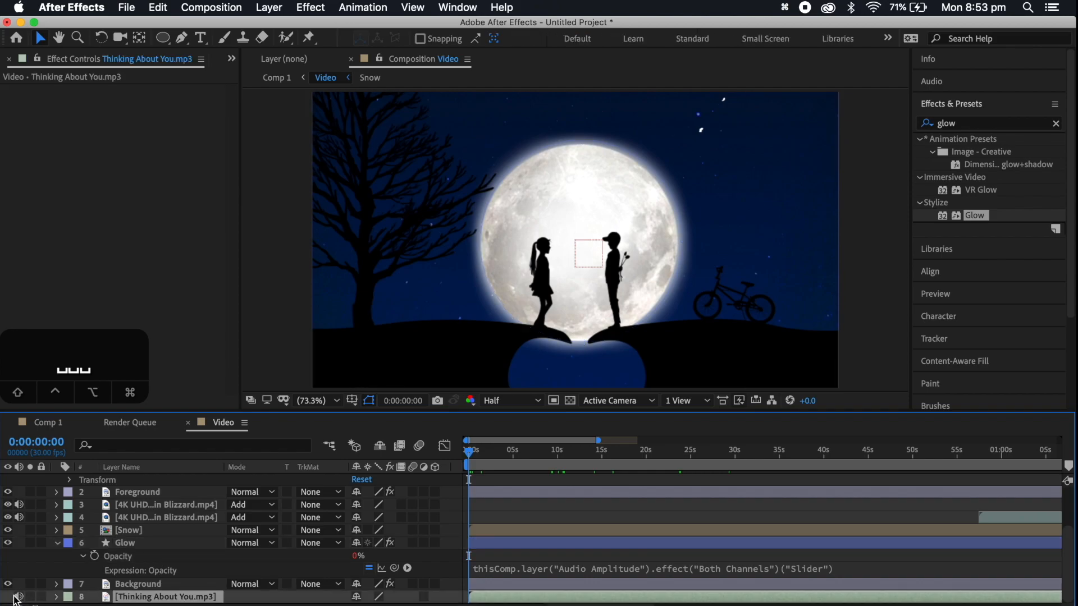
scroll(157, 534, up, 5)
click(53, 425)
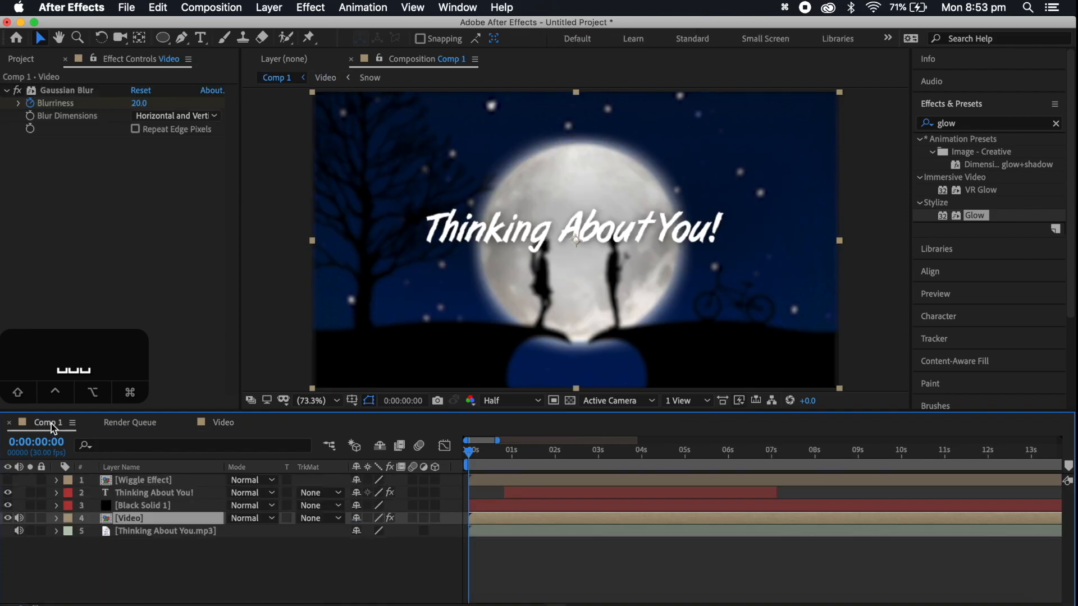
key(space)
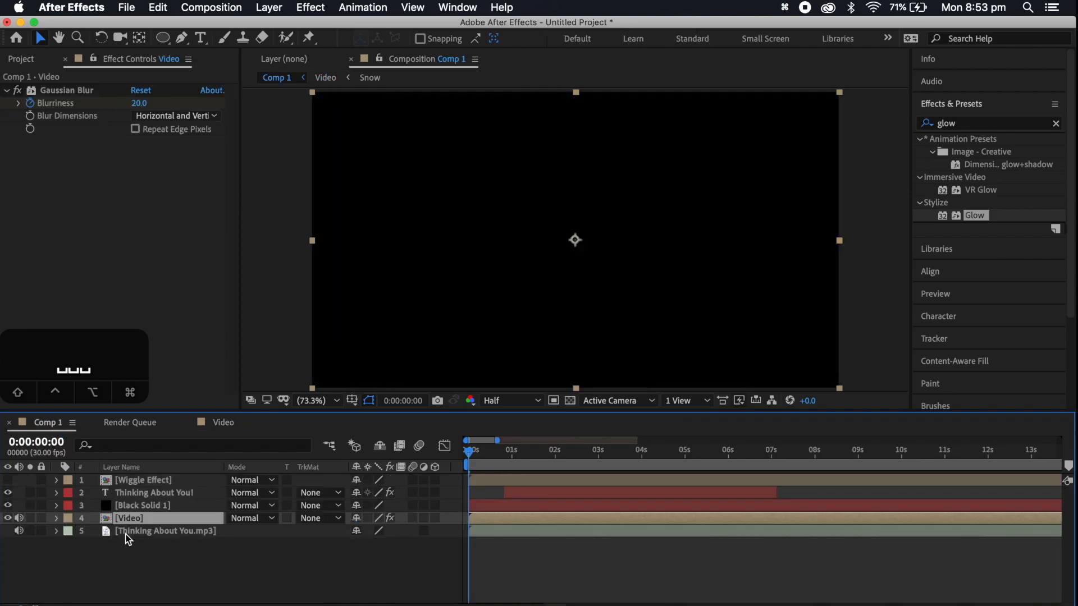
click(176, 554)
Duplicate the Thinking About You! text layer and shift the copy to begin at about 0:00:07:10, after the original
drag(474, 458, 789, 452)
click(755, 494)
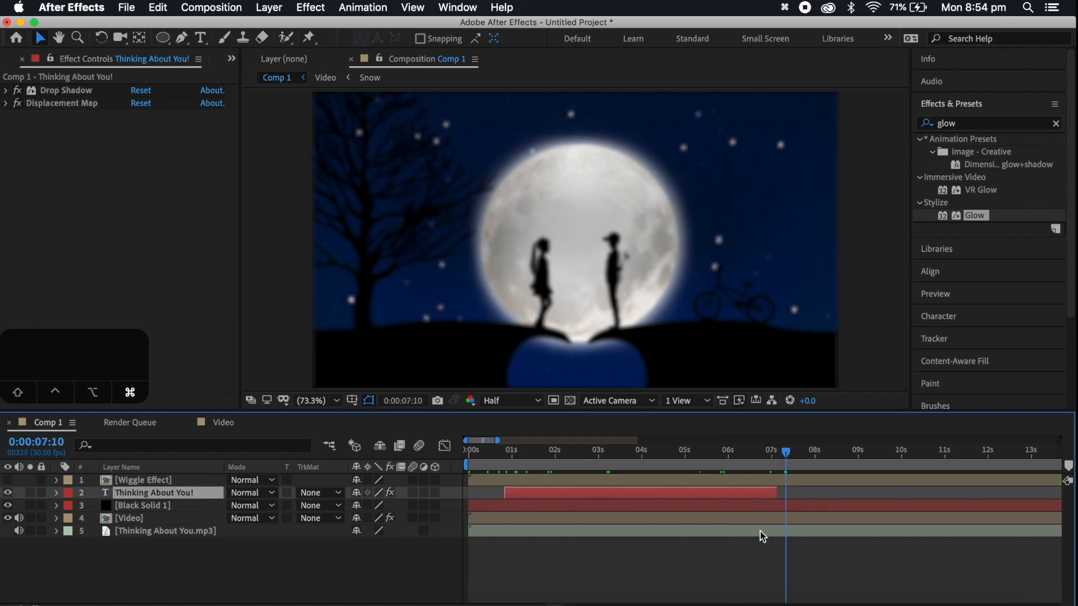
key(ctrl+d)
drag(689, 491, 937, 503)
Replace the text of the duplicated title layer with "Rival x Cadmium"
click(900, 452)
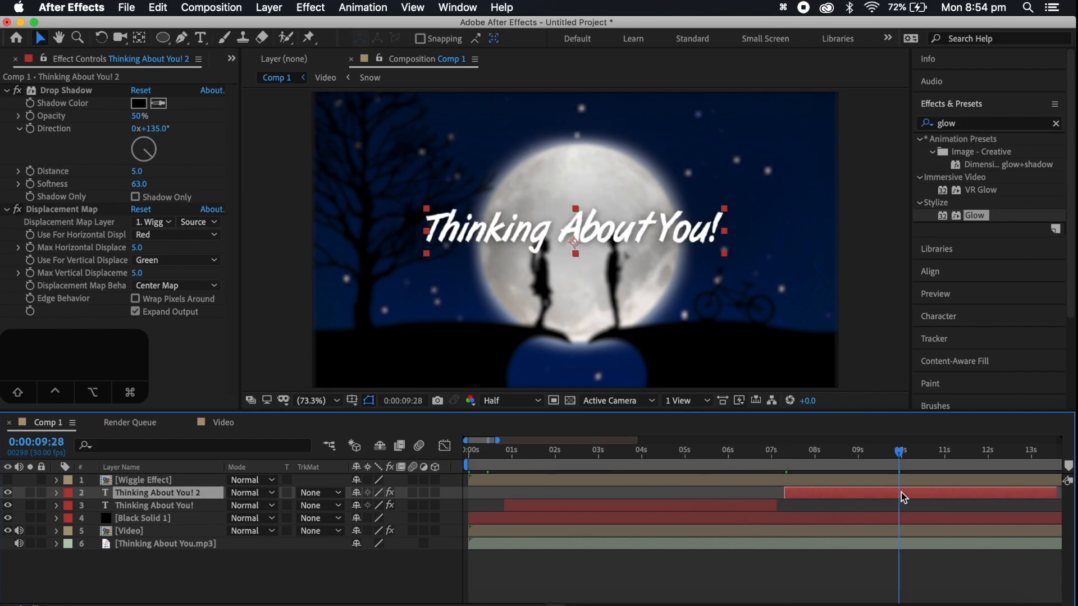
double_click(901, 493)
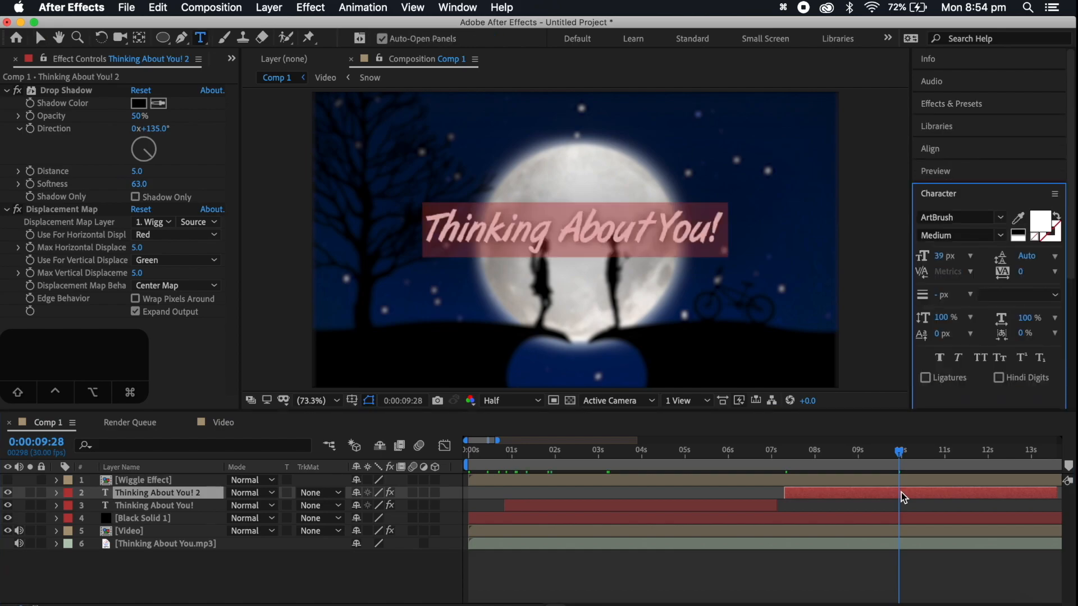
text(ival)
key(super+a)
text(Rival x Cadium)
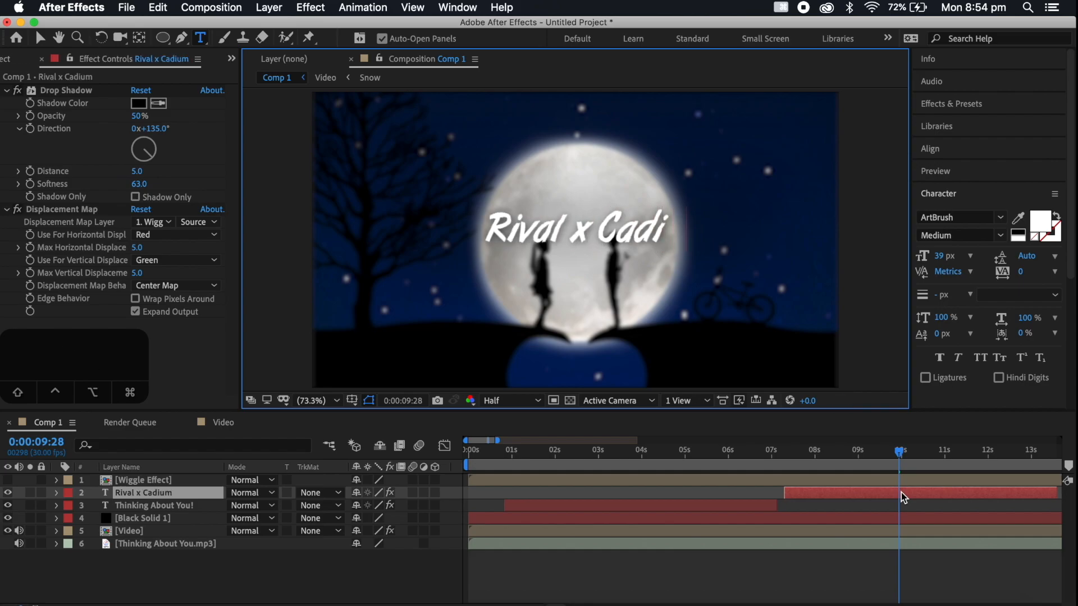
key(BackSpace)
key(BackSpace)
key(BackSpace)
text(mium)
Set the letter x in the Rival x Cadmium title to 22 px and nudge the title slightly to the right
double_click(544, 228)
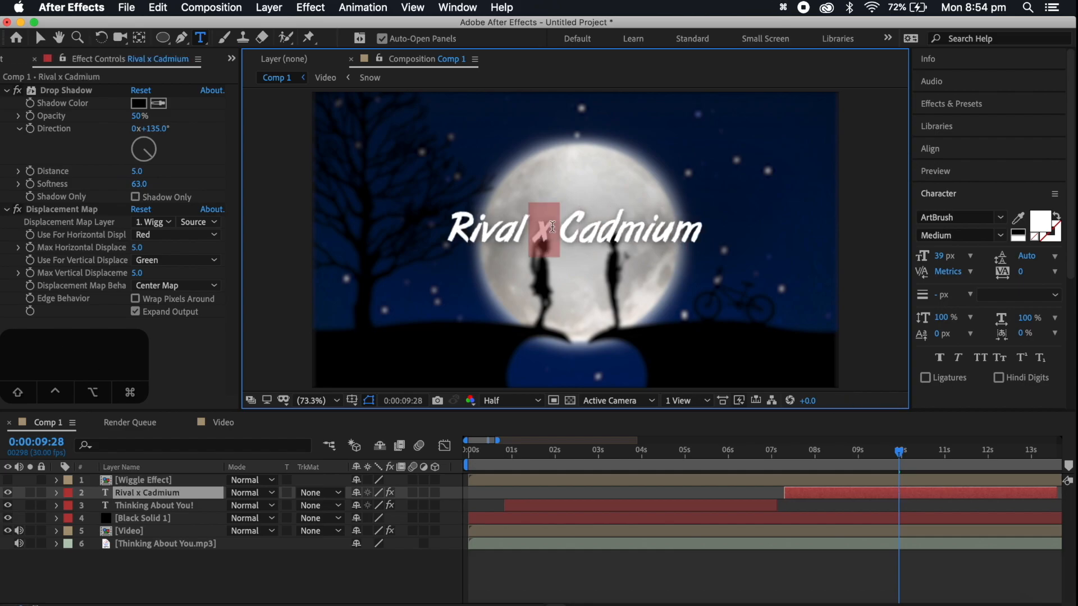
click(937, 256)
drag(936, 256, 921, 256)
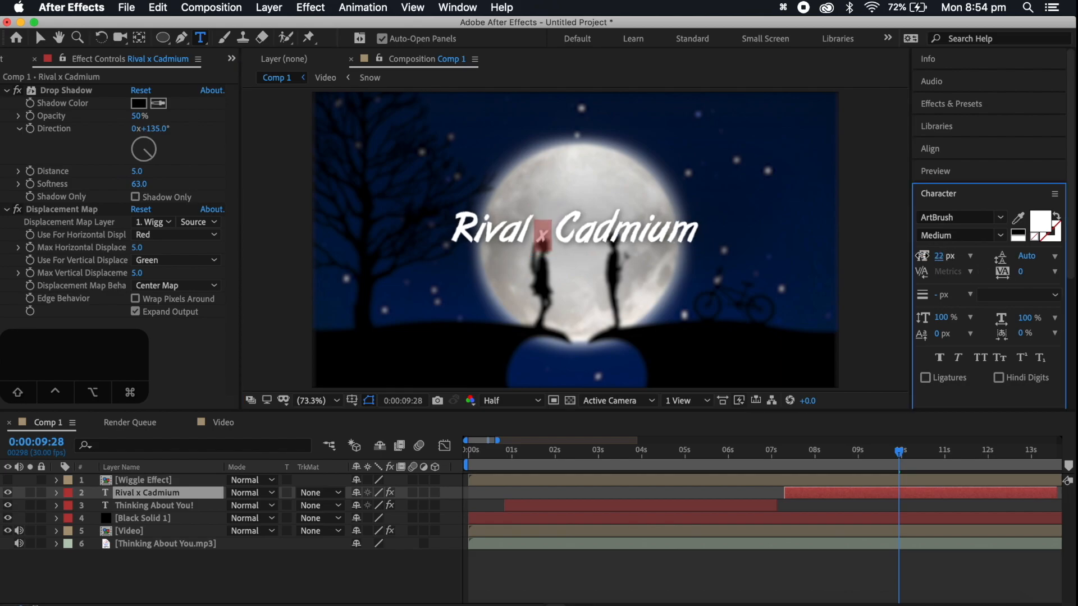
click(40, 38)
click(619, 235)
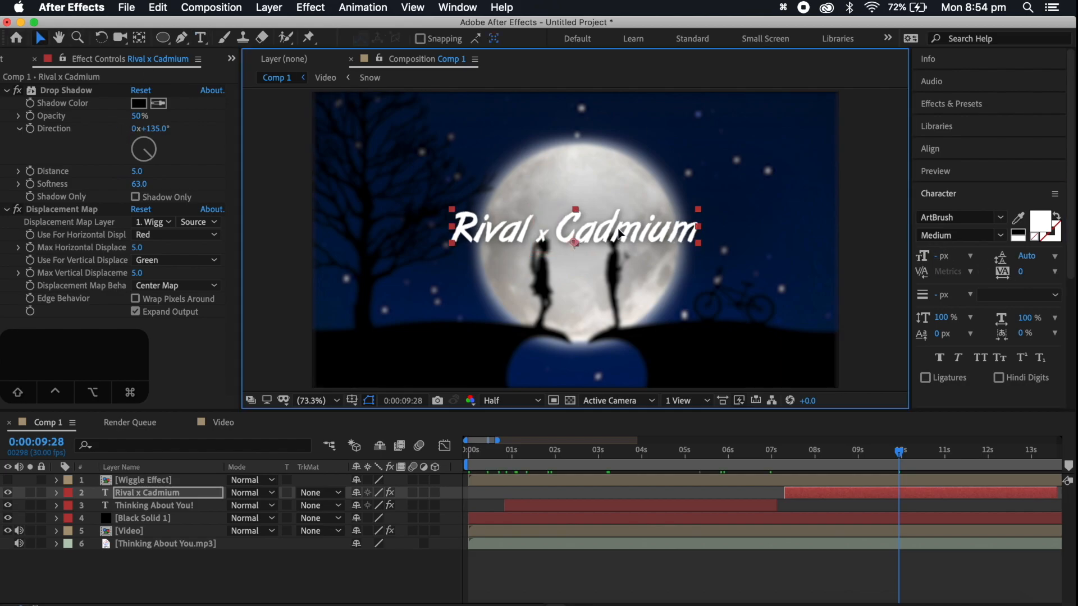
drag(618, 230, 625, 230)
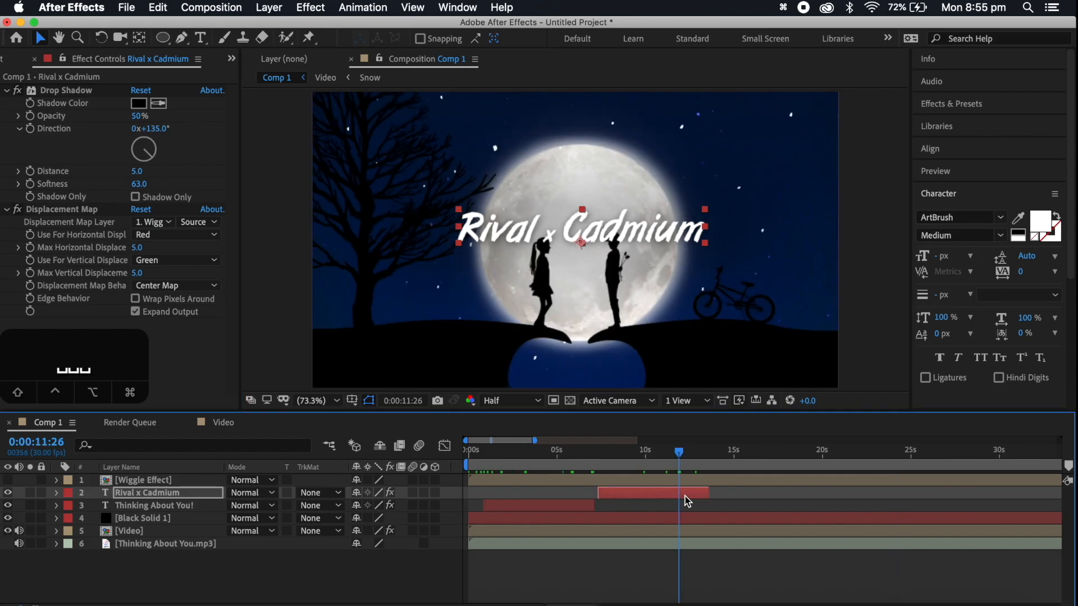
Move the Rival x Cadmium layer's fade-out opacity keyframes earlier, trim its end to about 0:00:11:26, and preview it
key(t)
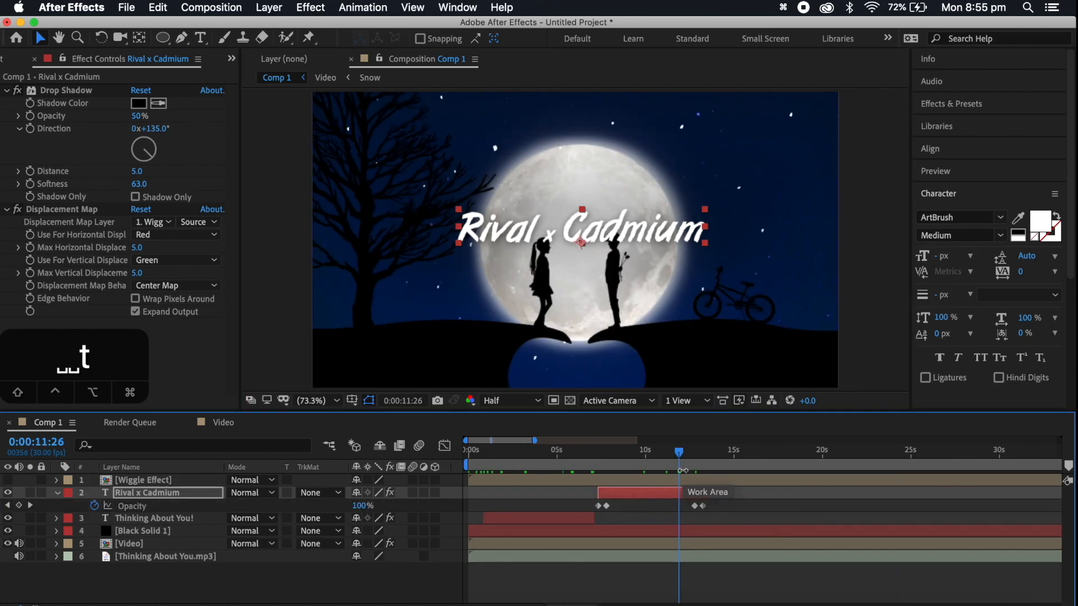
click(718, 504)
drag(718, 504, 680, 493)
click(657, 452)
key(space)
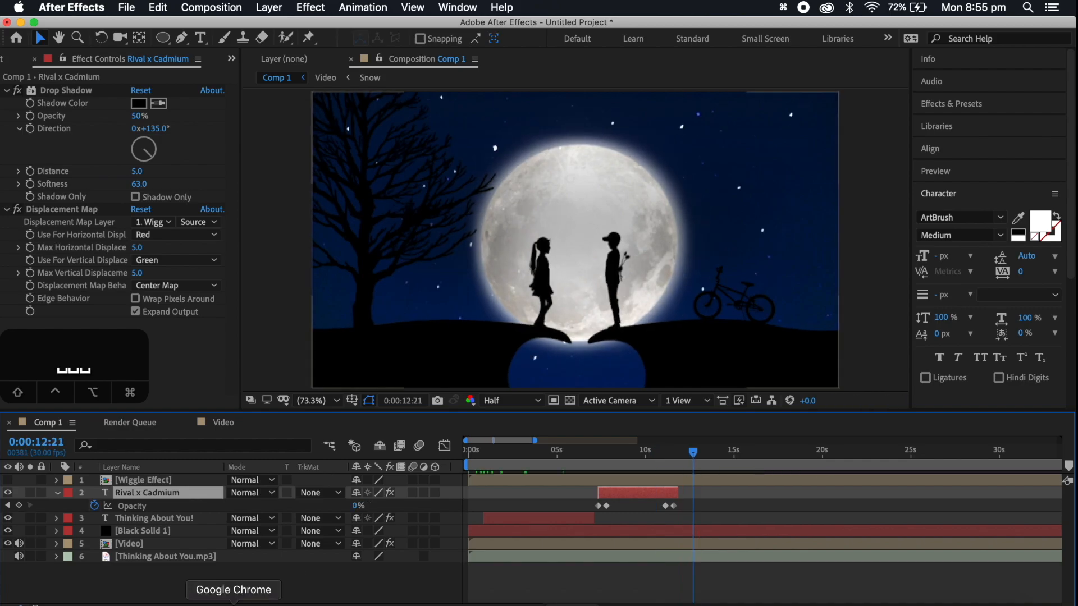
Switch to Chrome and search Google for "thinkin bout you lyrics rival x cadium"
click(233, 603)
key(super+a)
text(thinking about you ly)
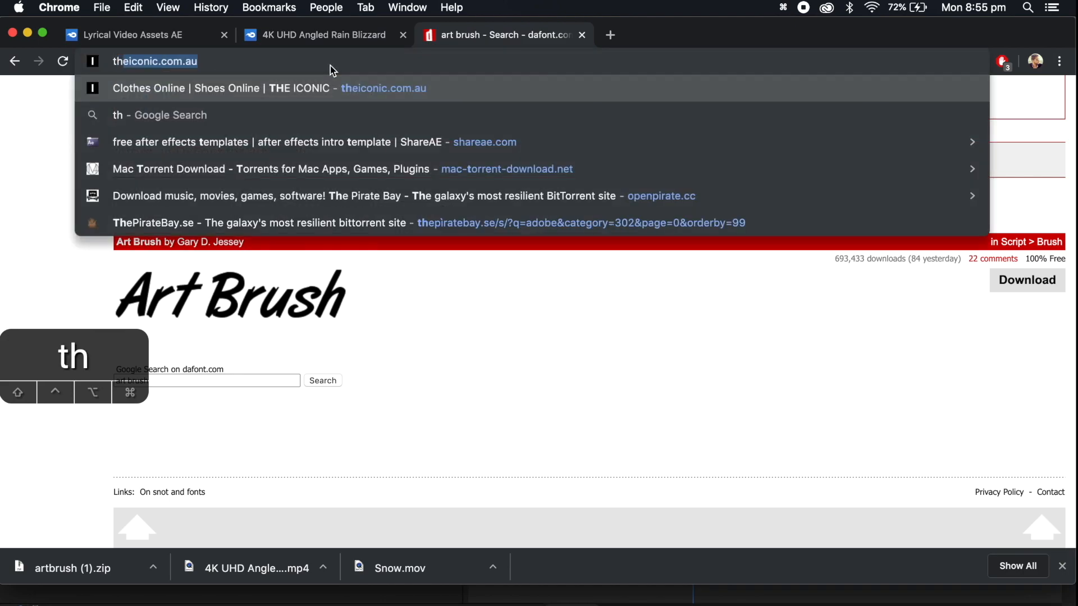
click(328, 115)
click(281, 106)
text(rival x cadmium)
key(Return)
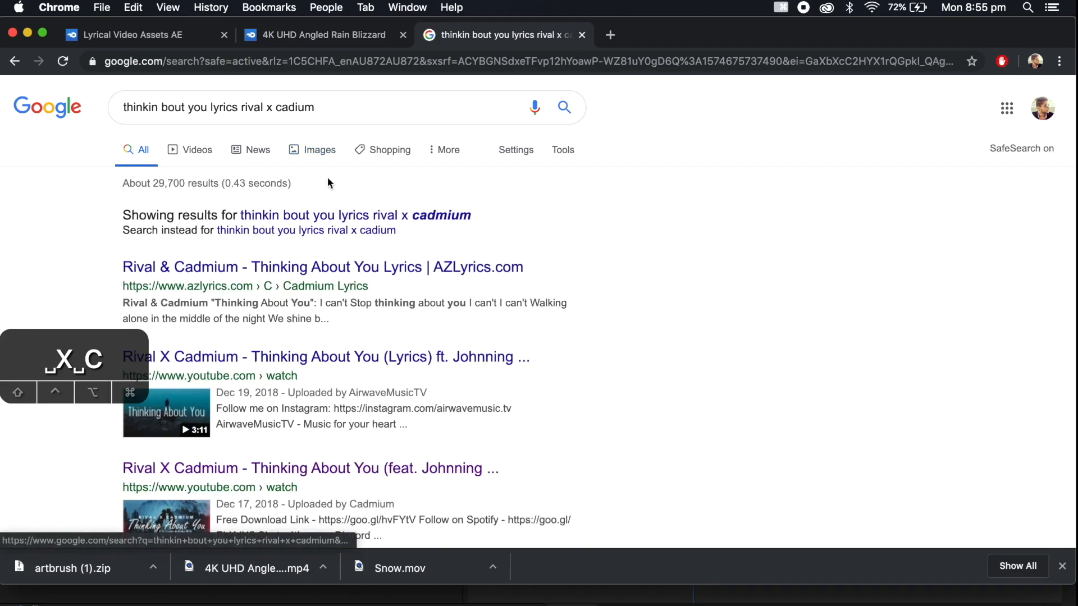
Open the AZLyrics page for Rival & Cadmium's Thinking About You and check its lyrics against the Comp 1 timeline in After Effects
click(393, 202)
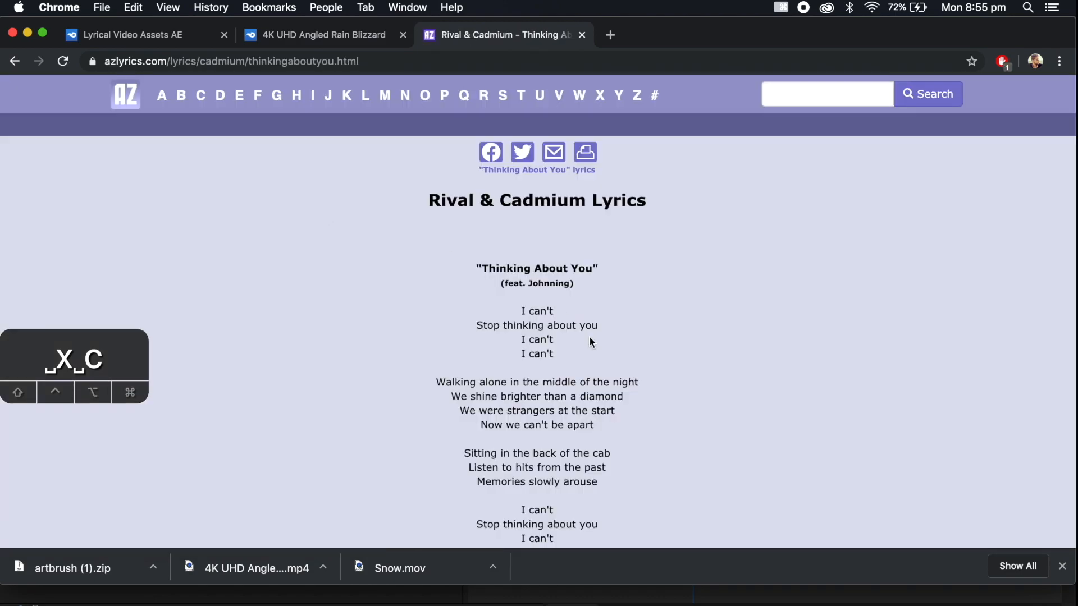
scroll(589, 341, down, 3)
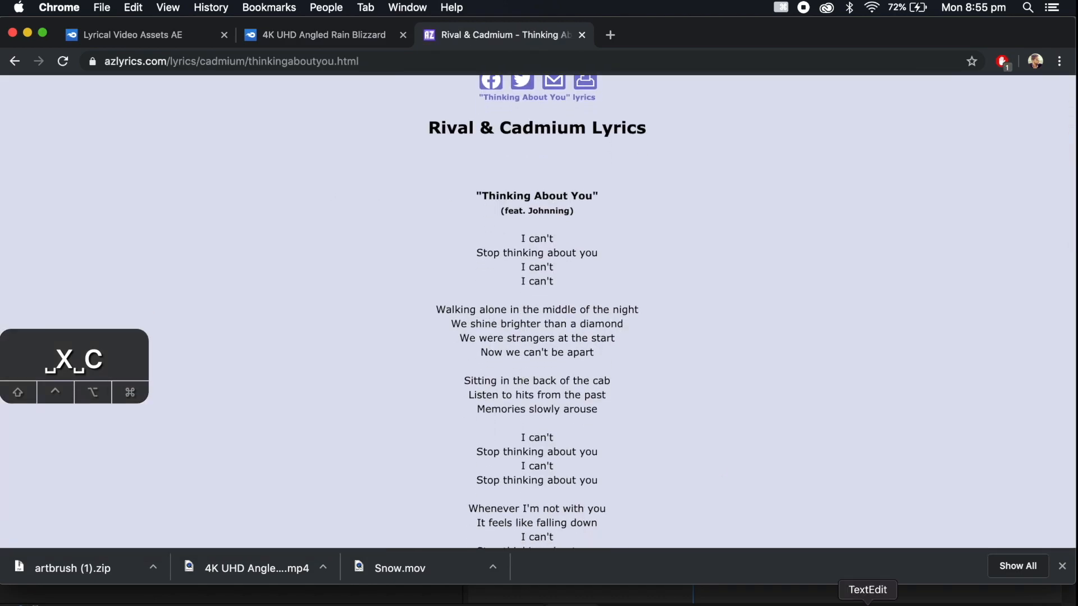
click(818, 605)
scroll(635, 491, right, 3)
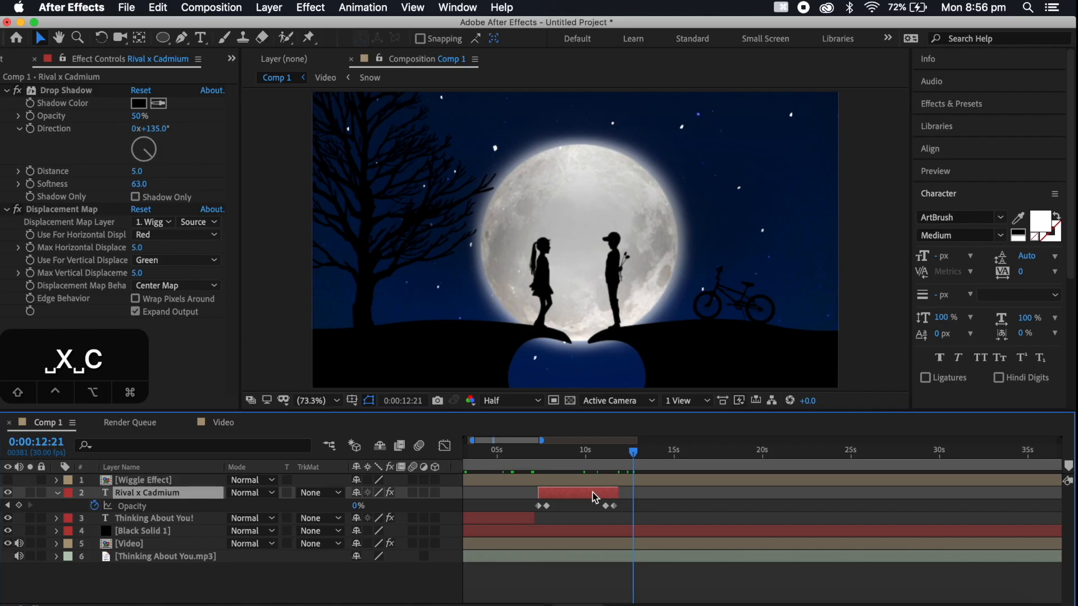
click(234, 604)
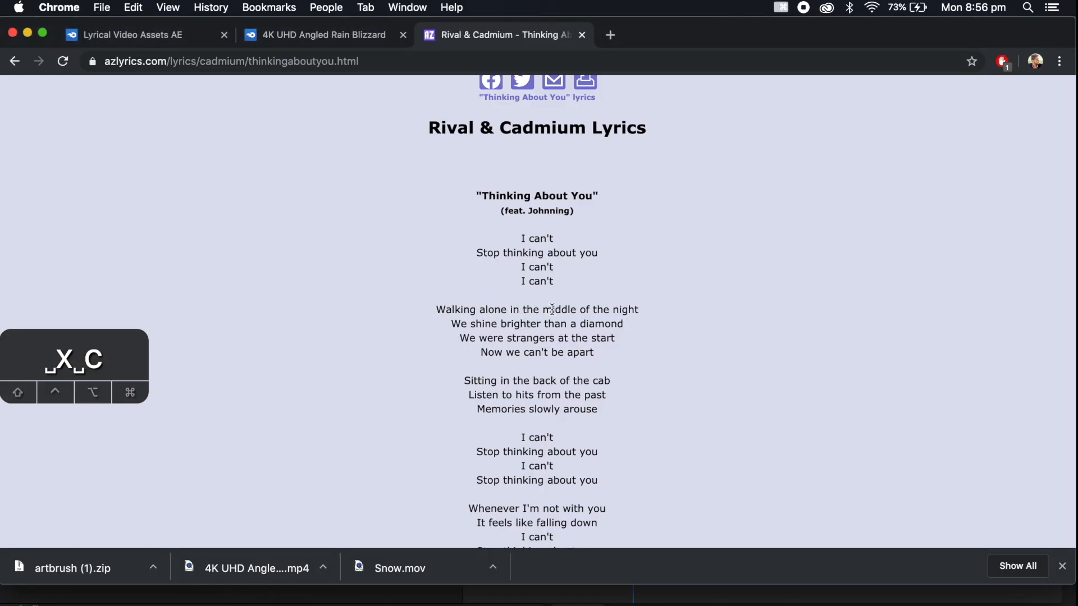
Return to After Effects, duplicate the Rival x Cadmium layer and move the copy so it starts at 0:00:12:21
click(815, 605)
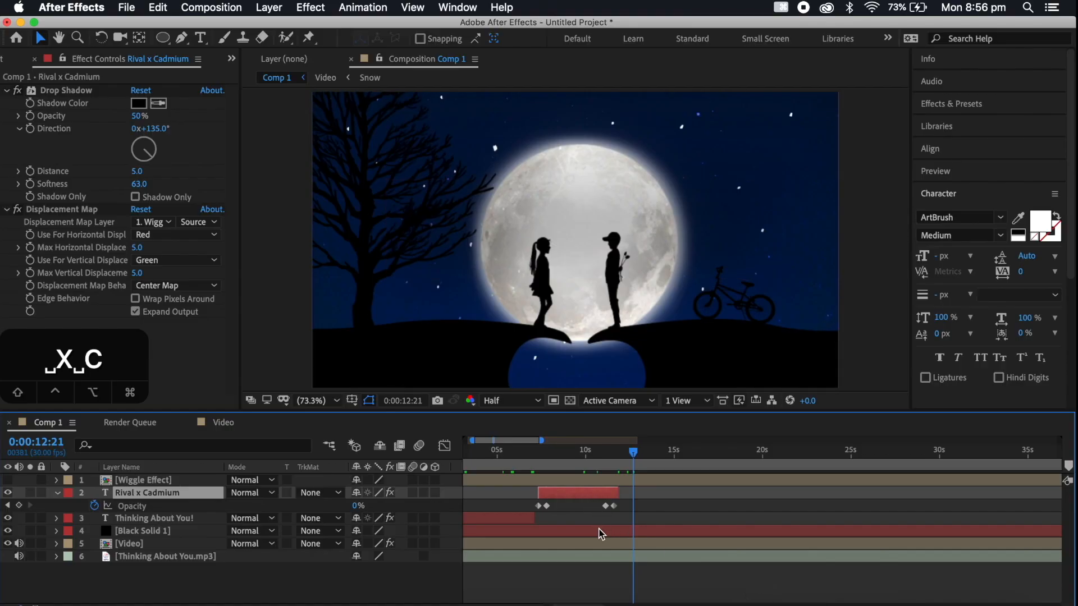
scroll(603, 506, right, 2)
key(super+d)
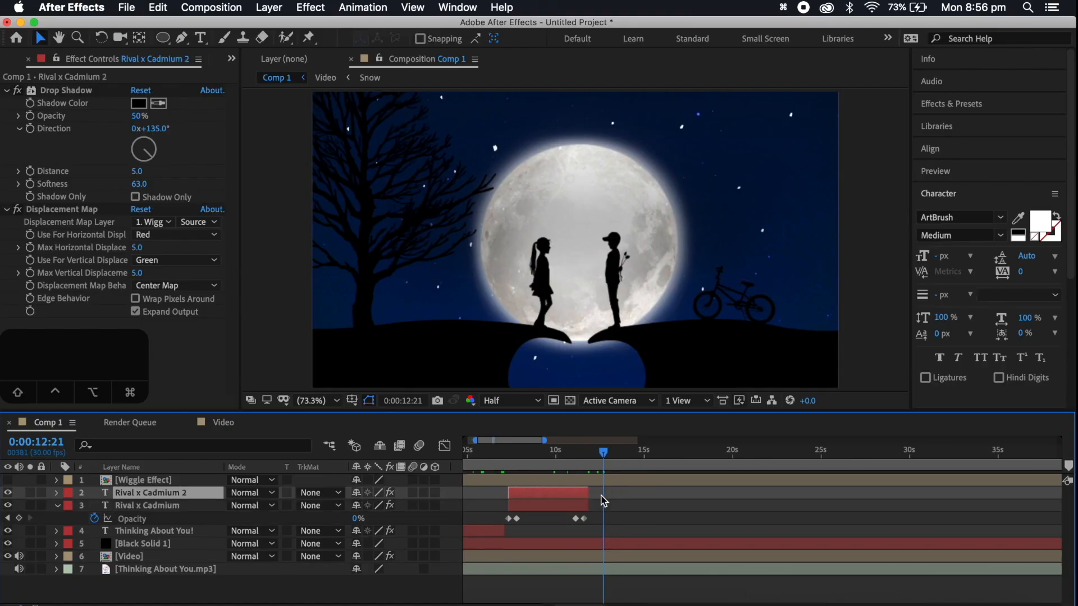
drag(553, 492, 645, 497)
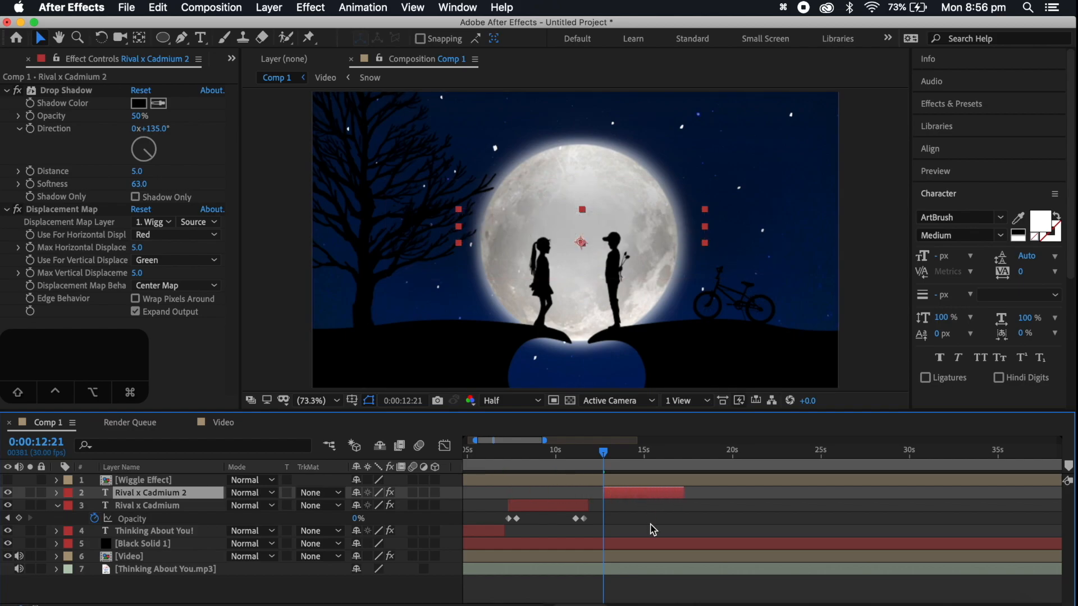
Duplicate the moved title layer repeatedly until the copies run up to Rival x Cadmium 9
key(super+d)
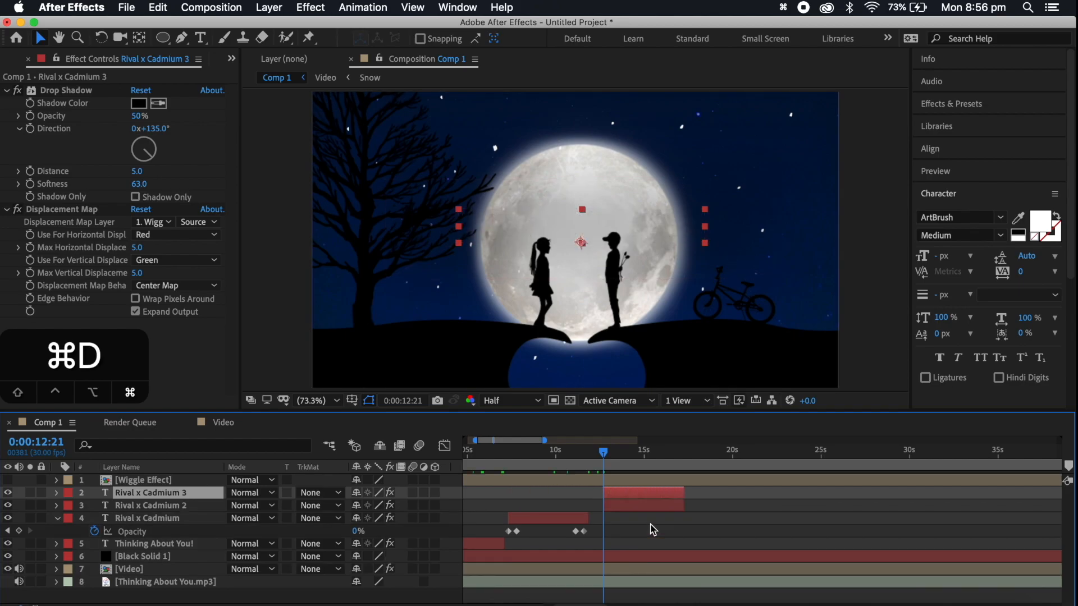
key(super+d)
key(super+d)
key(super+d)
key(super+d)
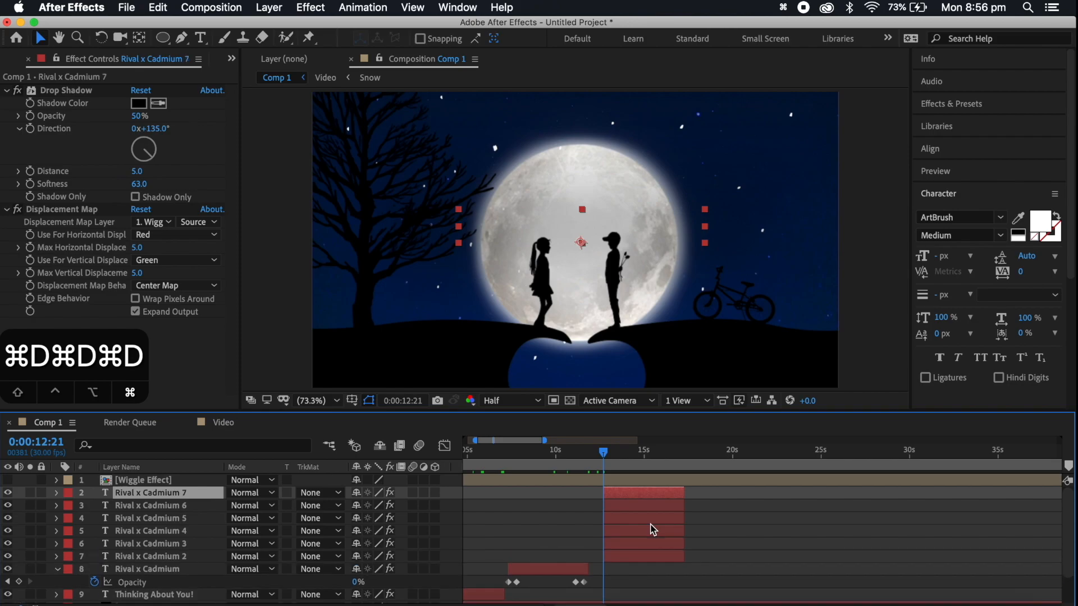
key(super+d)
key(super+d)
At 0:00:14:23, replace the Rival x Cadmium 2 text with "Walking"
click(644, 456)
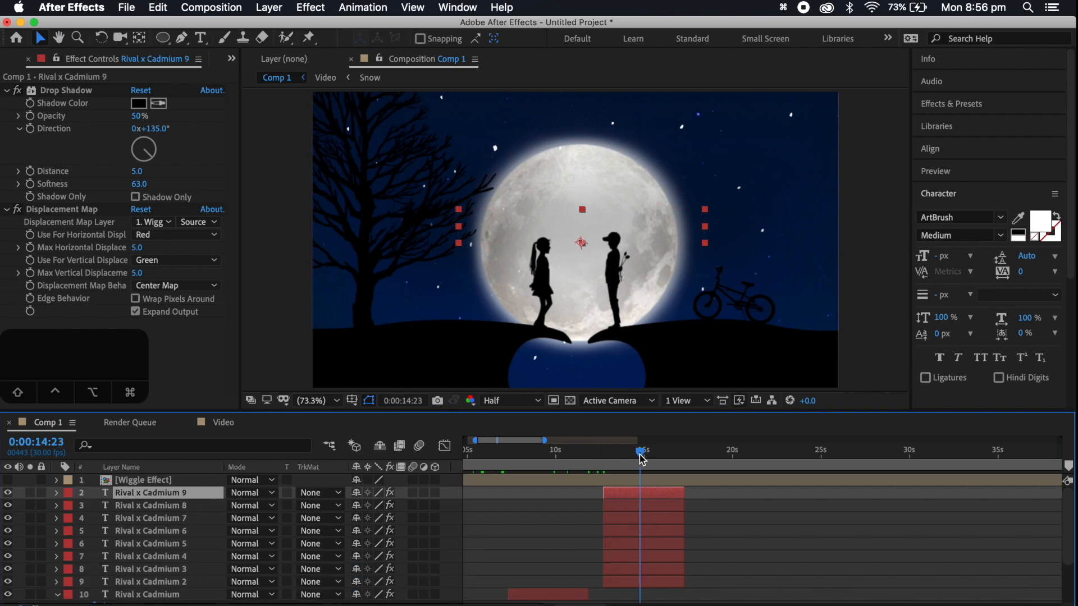
scroll(646, 506, down, 5)
click(644, 521)
double_click(644, 521)
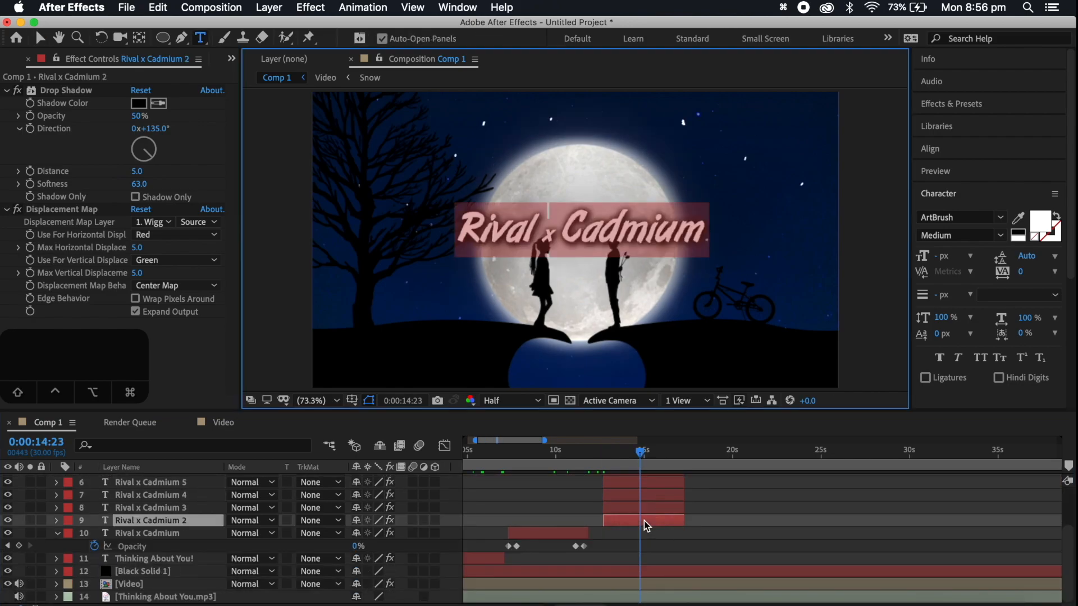
text(W)
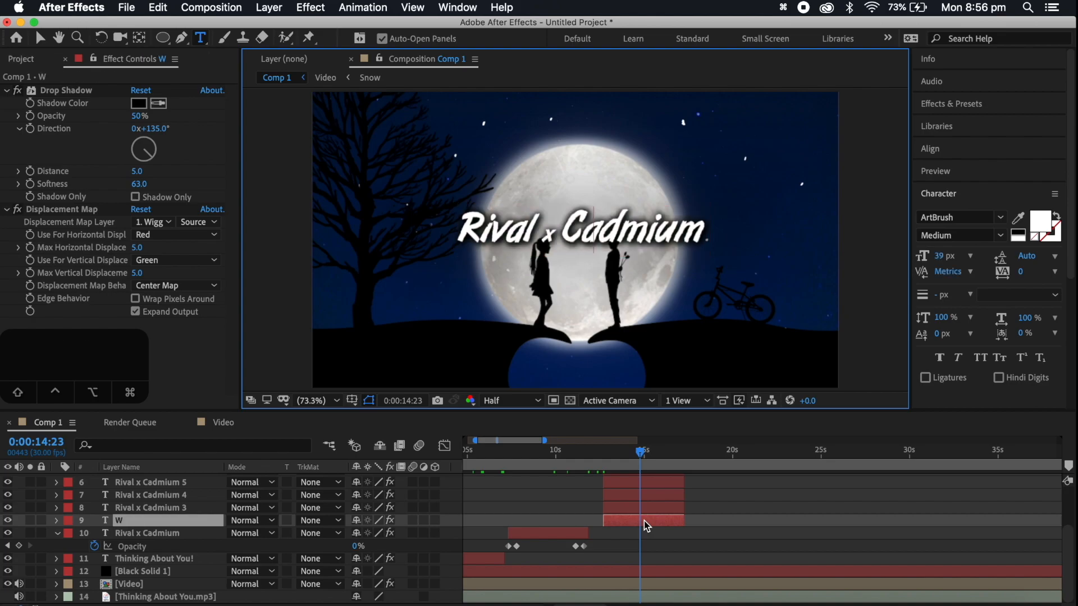
text(alkinfg)
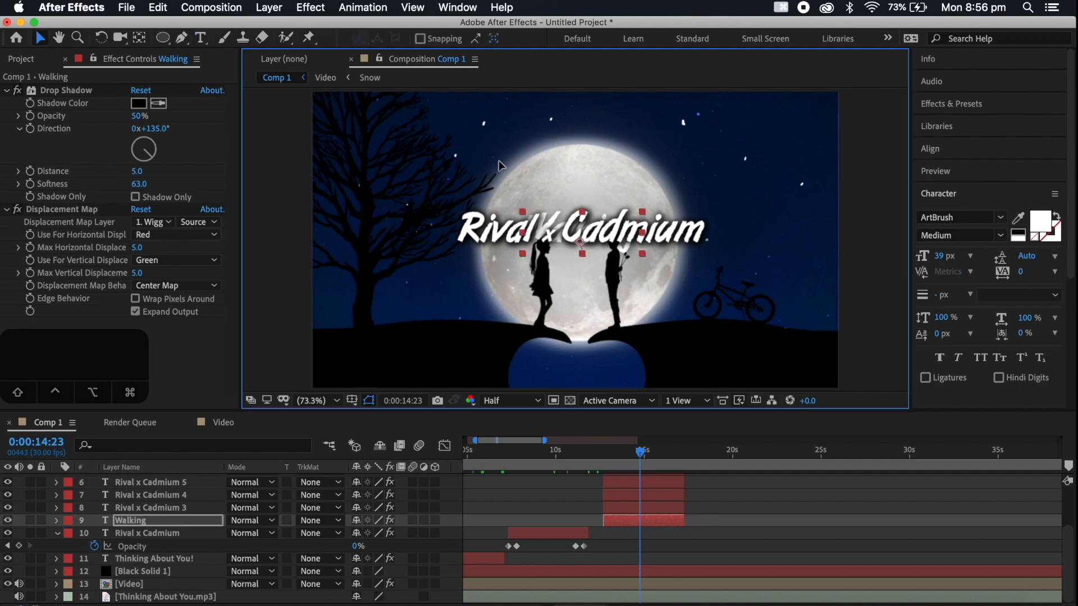
Replace the Rival x Cadmium 3 text with "in" and the Rival x Cadmium 4 text with "the", moving finished words clear of the title
double_click(646, 513)
text(in)
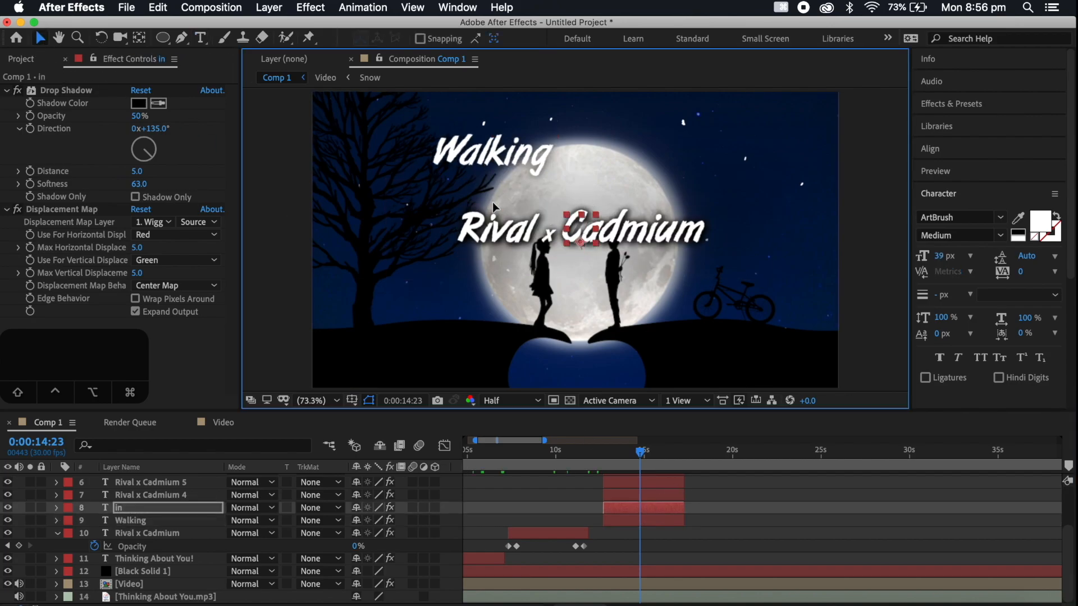
double_click(667, 494)
text(the)
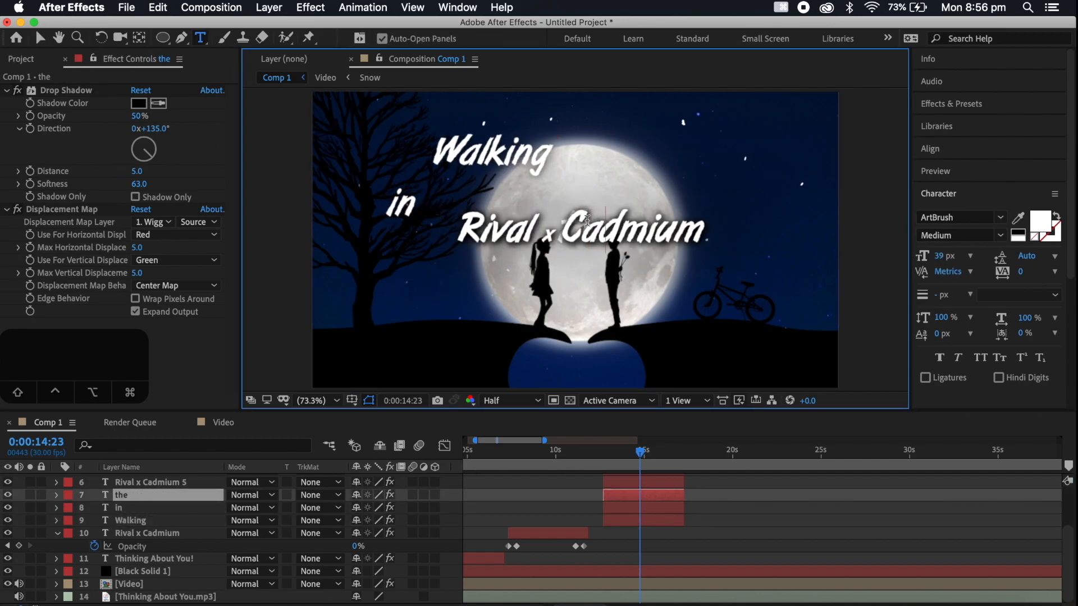
Replace the Rival x Cadmium 5 text with "middle" and the Rival x Cadmium 6 text with "of"
scroll(654, 540, up, 2)
double_click(648, 533)
text(middle)
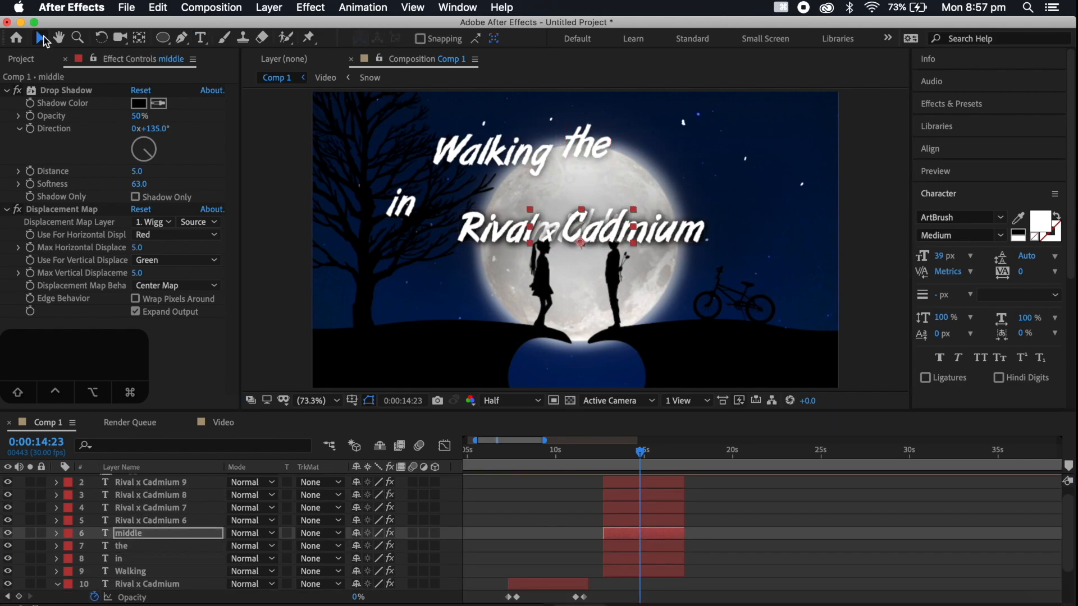
double_click(655, 524)
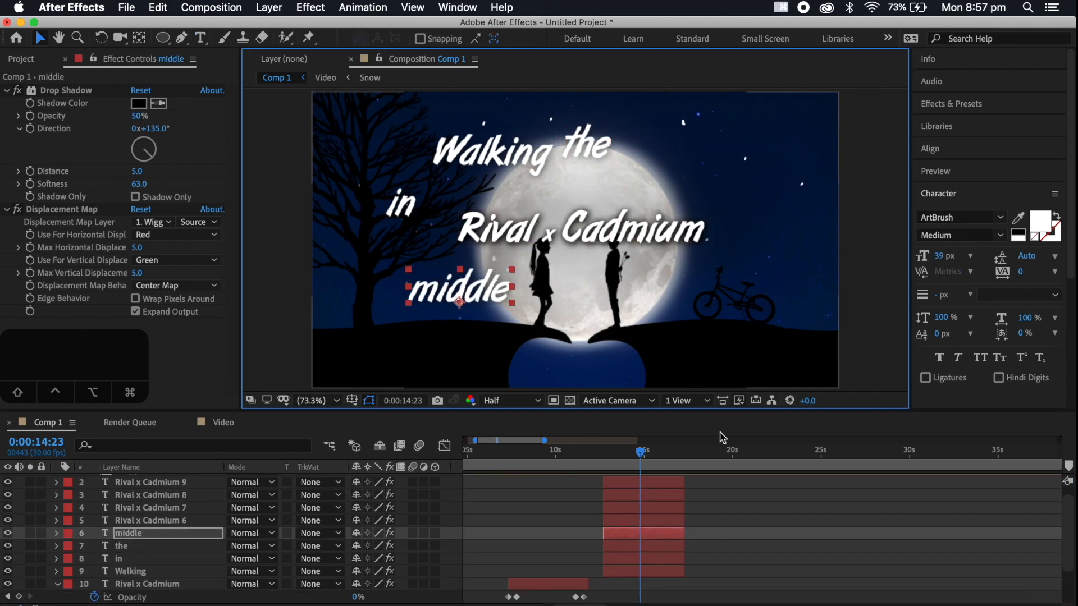
text(of)
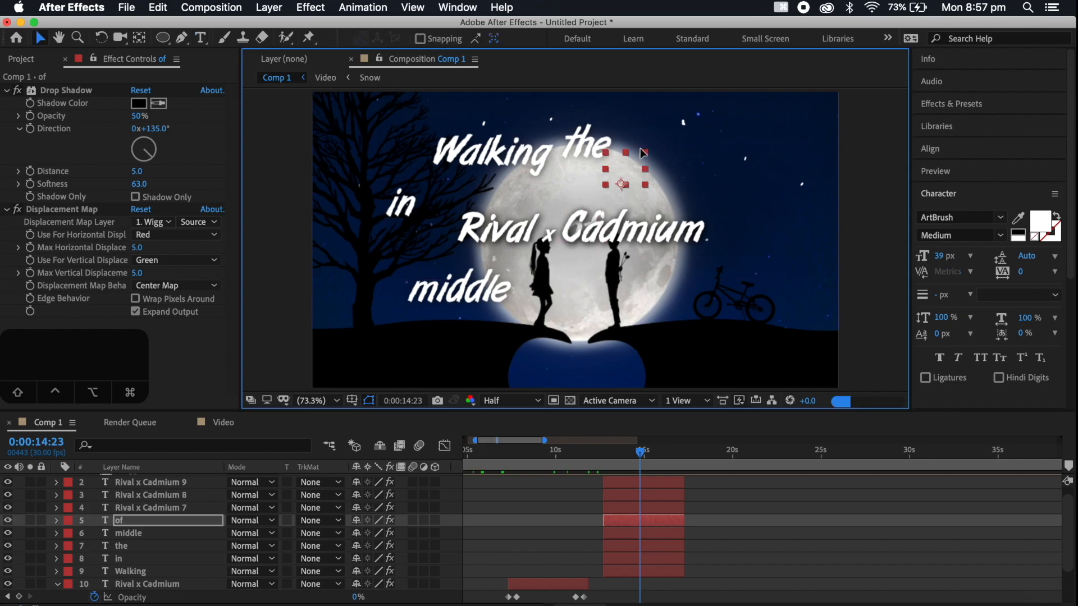
Replace the Rival x Cadmium 7 text with "the" and place the word beside "of" at the moon's upper right
double_click(633, 509)
text(the)
click(39, 41)
drag(584, 228, 691, 173)
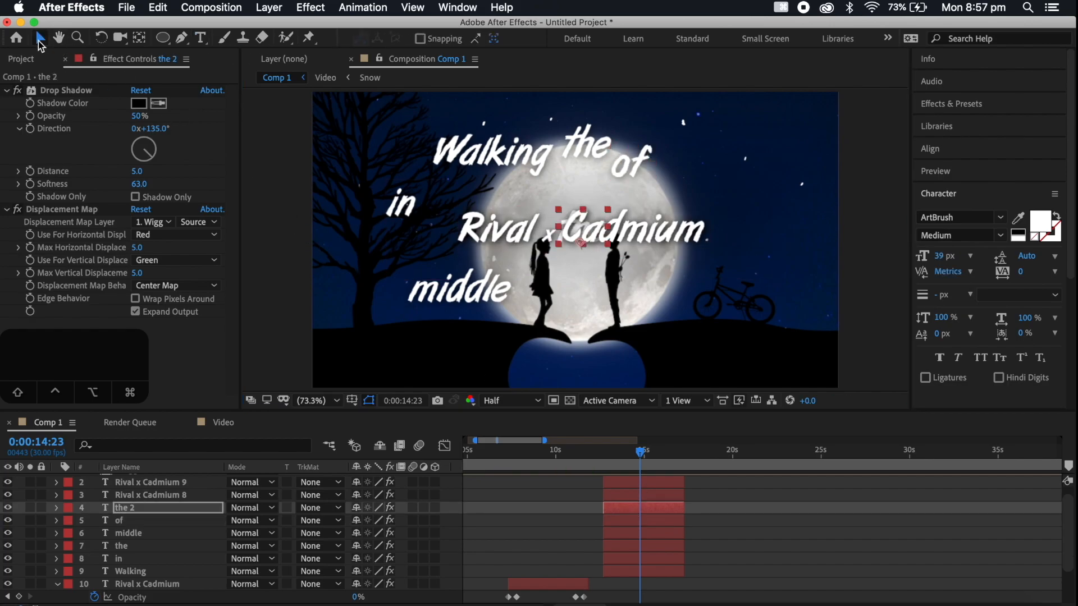
Check the lyric line on AZLyrics in Chrome, and back in After Effects reorder Rival x Cadmium 8 to sit directly above the Walking layer
scroll(505, 527, up, 1)
click(286, 605)
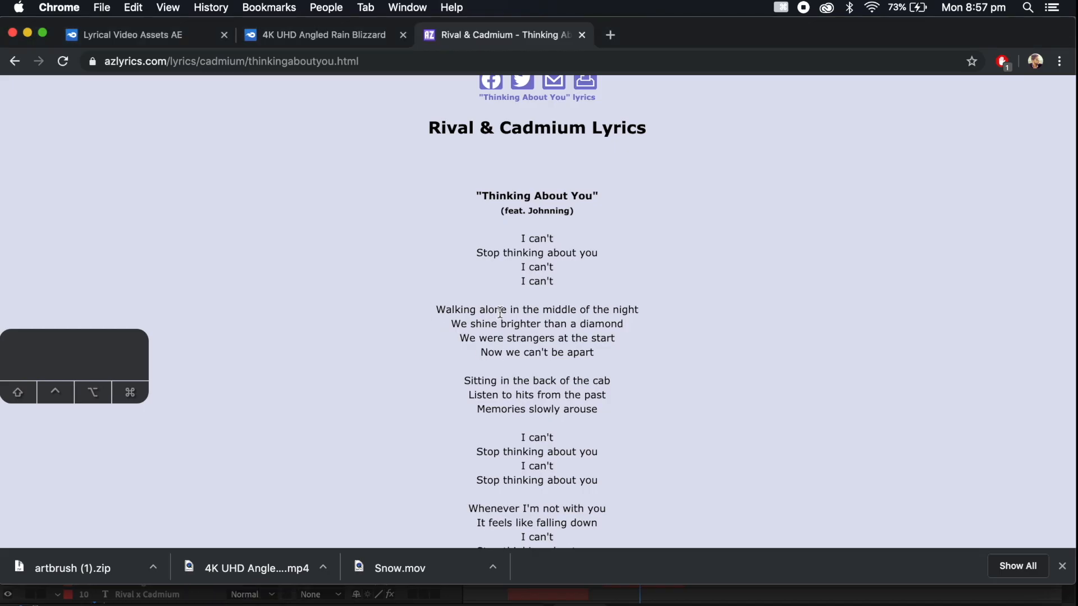
click(850, 600)
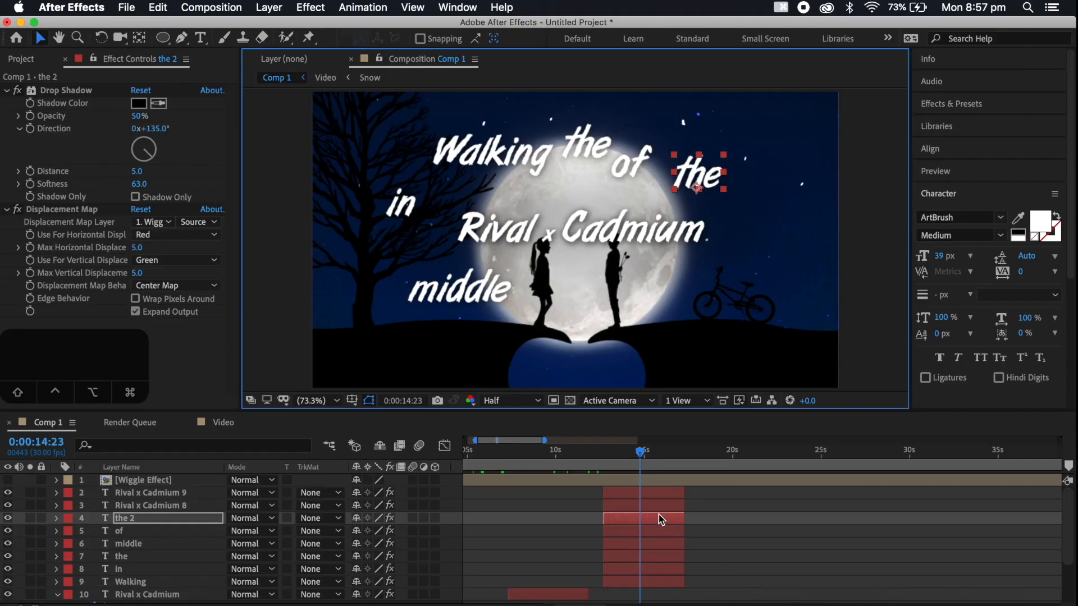
click(646, 506)
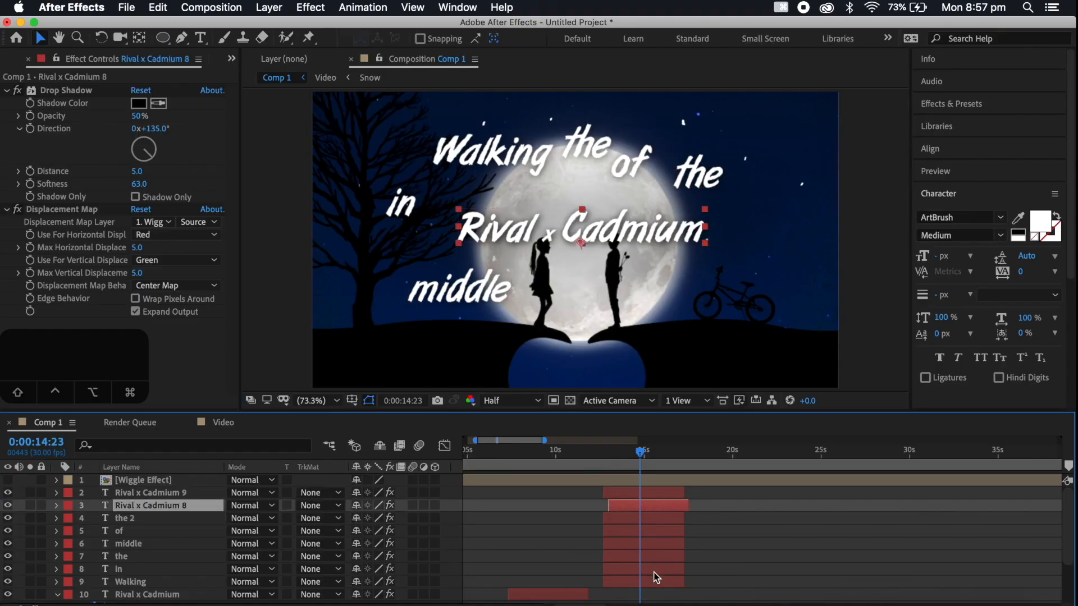
drag(133, 512, 643, 572)
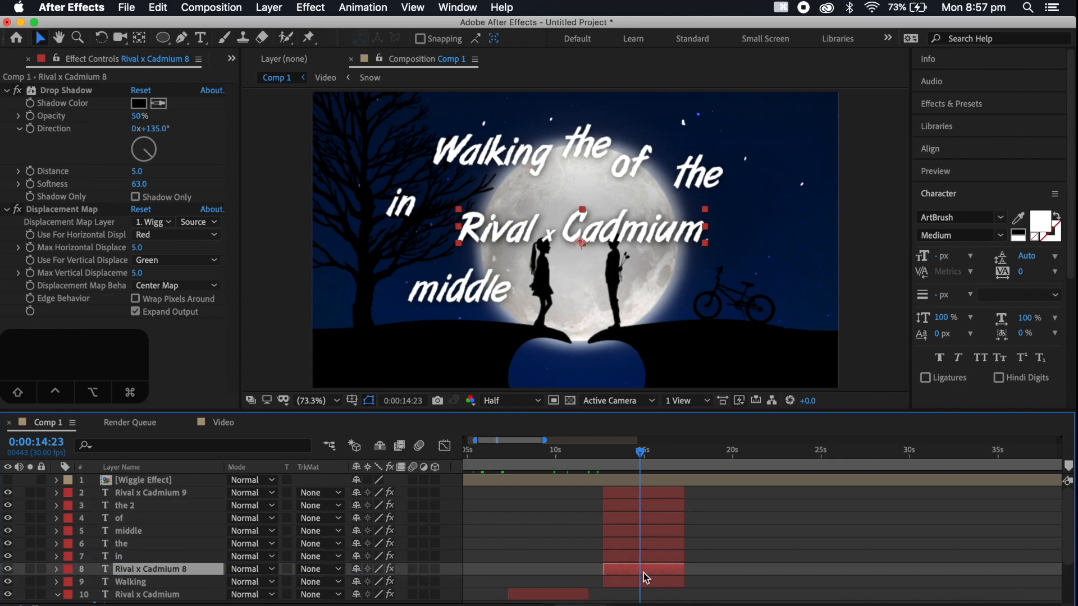
Replace the Rival x Cadmium 8 text with "alone" and place the word below "middle" near the tree trunk
double_click(643, 572)
text(al)
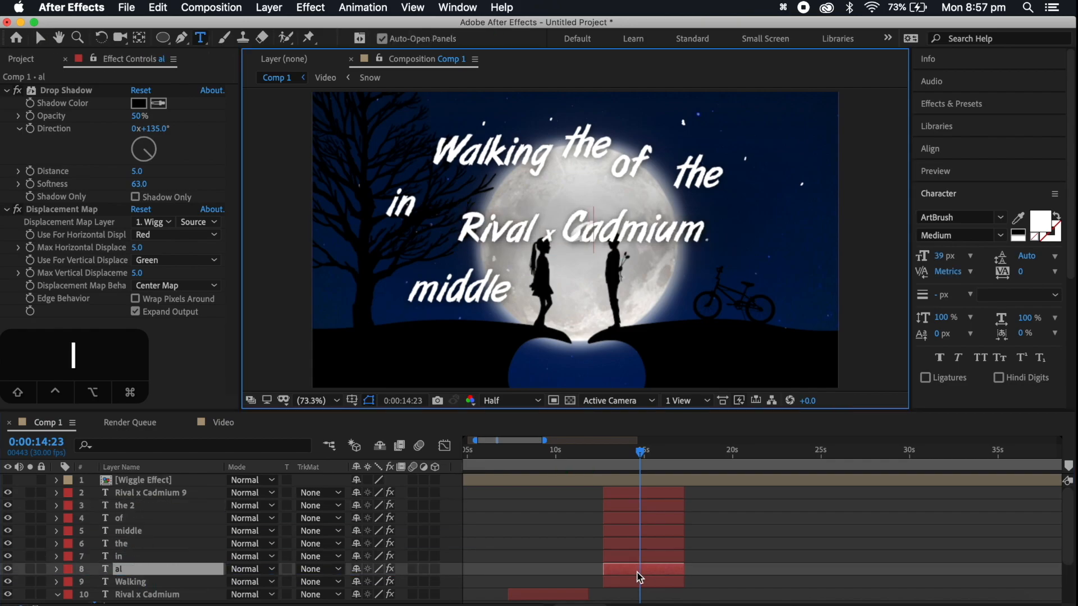
text(one)
click(40, 38)
drag(564, 233, 368, 333)
Go through the finished word layers in order and replace the Rival x Cadmium 9 text with "night!"
click(650, 553)
click(648, 544)
click(644, 530)
click(651, 517)
click(645, 508)
double_click(634, 498)
text(night!)
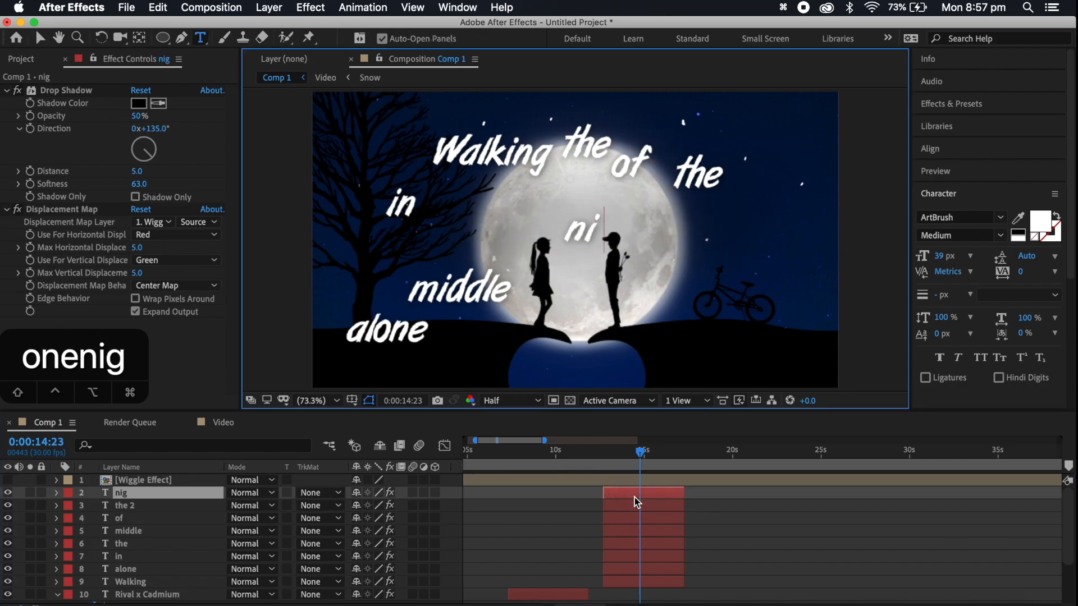
click(40, 38)
Place "Walking" and "alone" side by side across the upper moon and scale "Walking" down
drag(535, 164, 528, 204)
drag(426, 336, 640, 198)
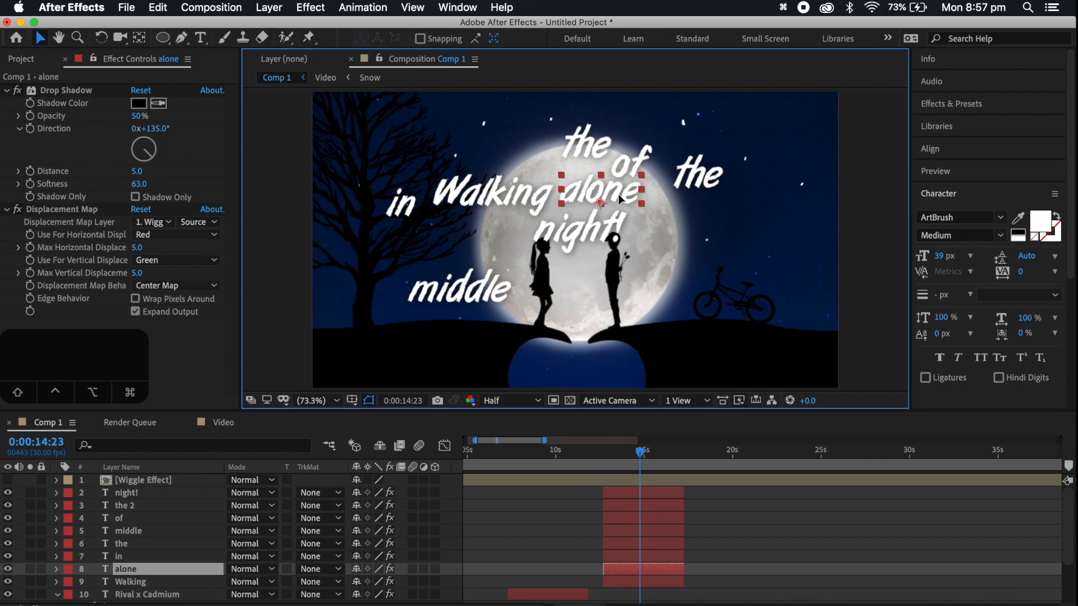
click(556, 185)
drag(550, 176, 535, 193)
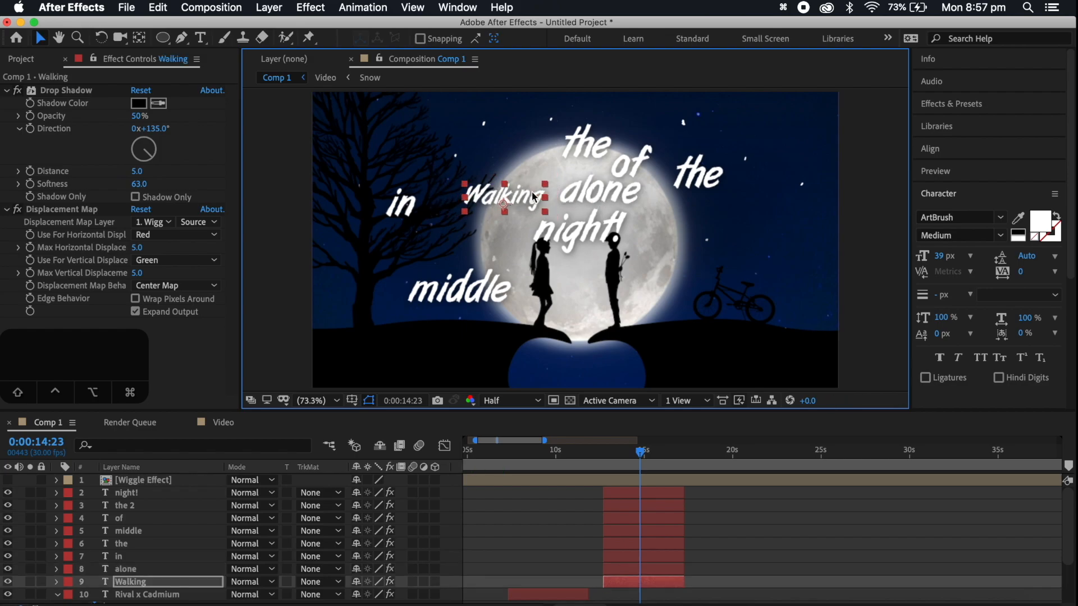
Place a smaller "in" just after "alone" and scale down the "the" to the right of the moon
click(574, 193)
drag(399, 213, 647, 203)
click(694, 187)
drag(723, 157, 710, 173)
click(703, 185)
Lock the Black Solid 1 and Wiggle Effect layers
scroll(140, 538, down, 1)
scroll(140, 540, down, 4)
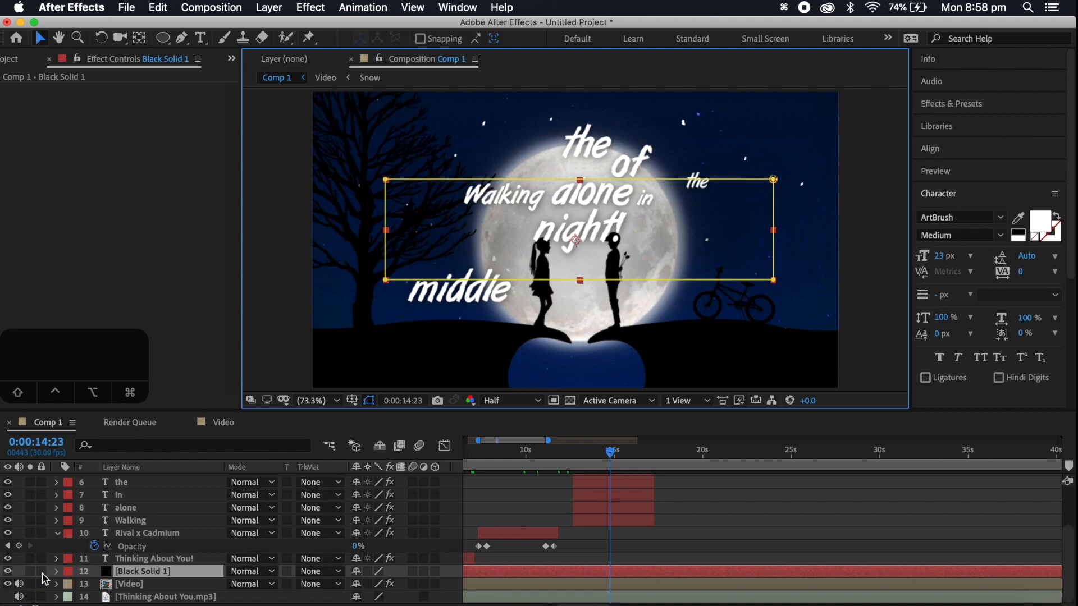
click(41, 571)
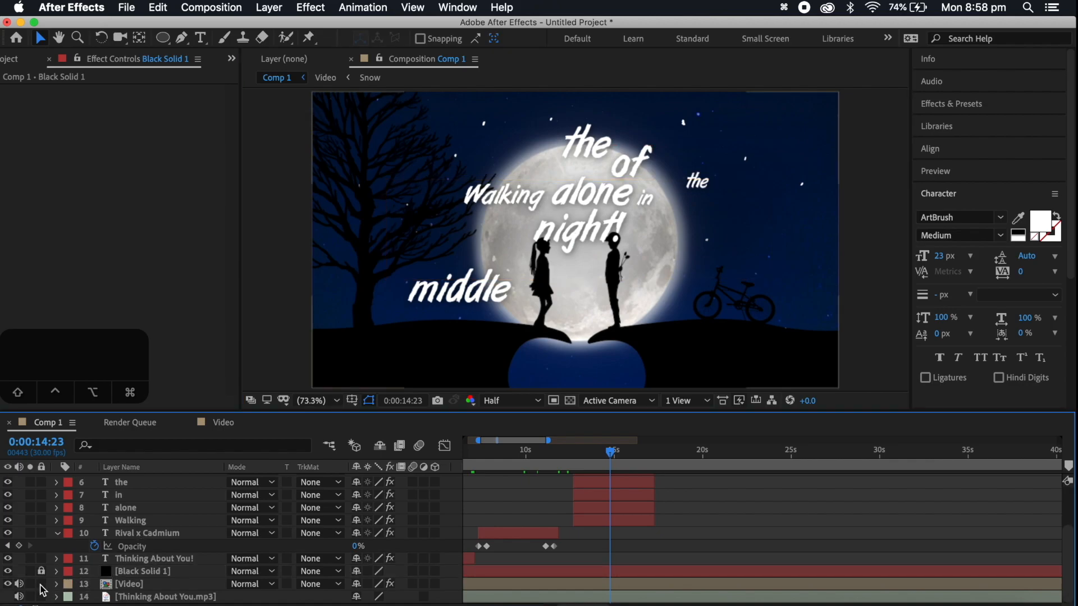
scroll(107, 578, up, 5)
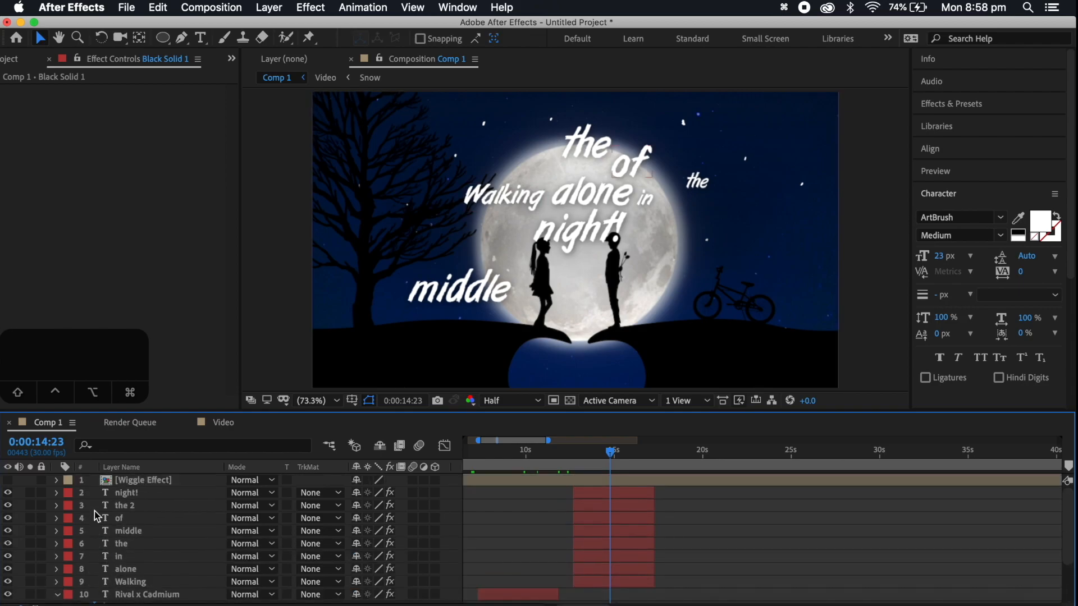
click(42, 480)
Complete the first lyric row with "the" after "in" and arrange "middle", "of", "the" and "night!" in a row beneath it
drag(699, 182, 668, 200)
drag(479, 291, 643, 223)
click(551, 233)
drag(619, 173, 559, 236)
drag(606, 137, 628, 210)
Scale down the word "of" in the second lyric row
scroll(629, 209, up, 2)
click(551, 212)
drag(590, 171, 578, 185)
Align "of" and the small "the" side by side between "middle" and "night!", and check the whole frame fitted to the viewer
click(326, 404)
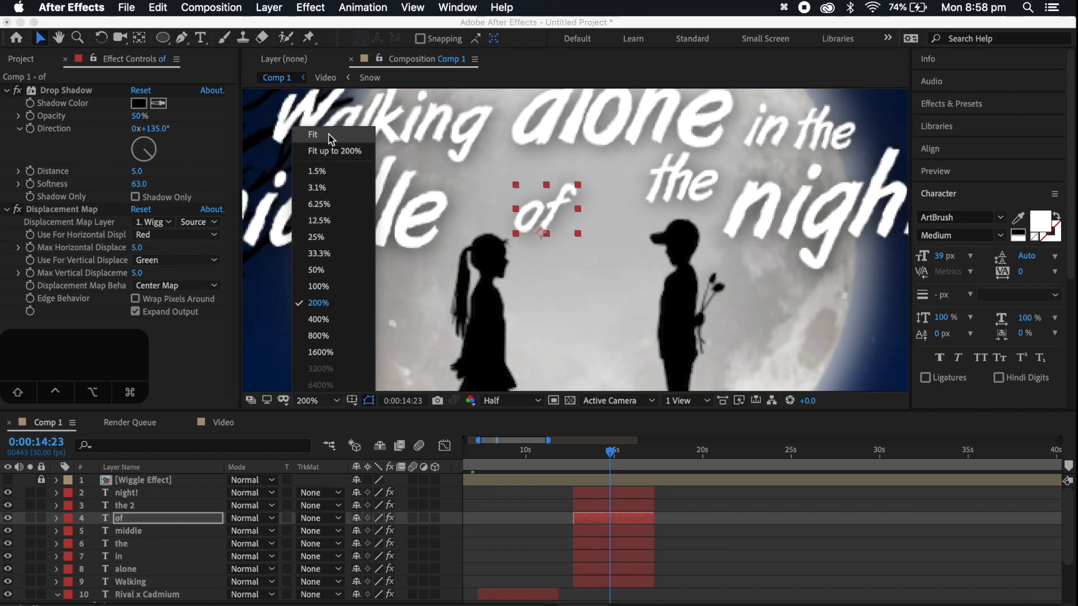
click(340, 232)
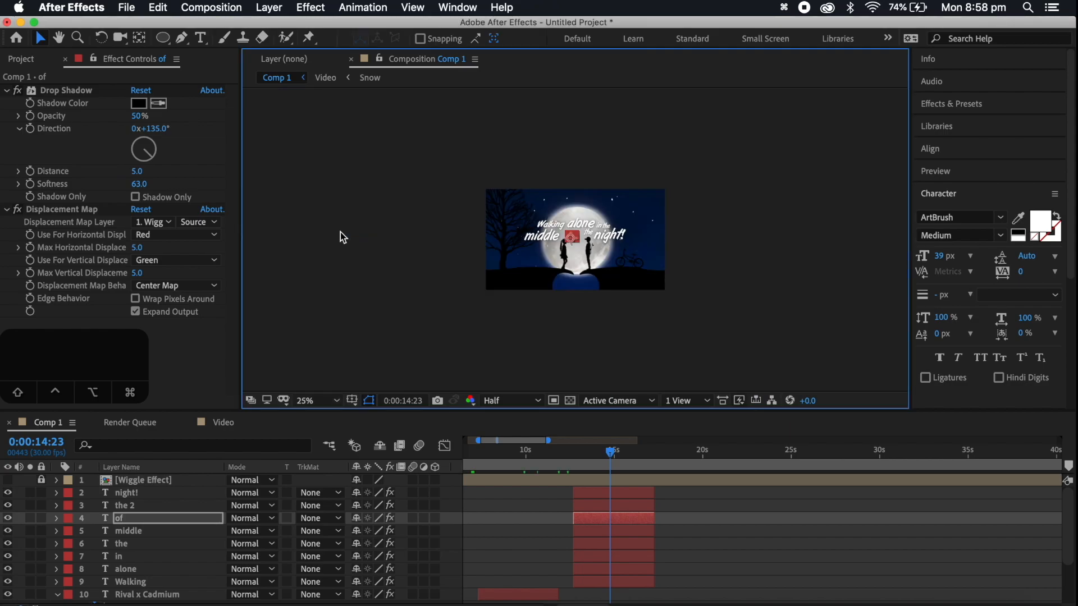
click(325, 404)
click(328, 303)
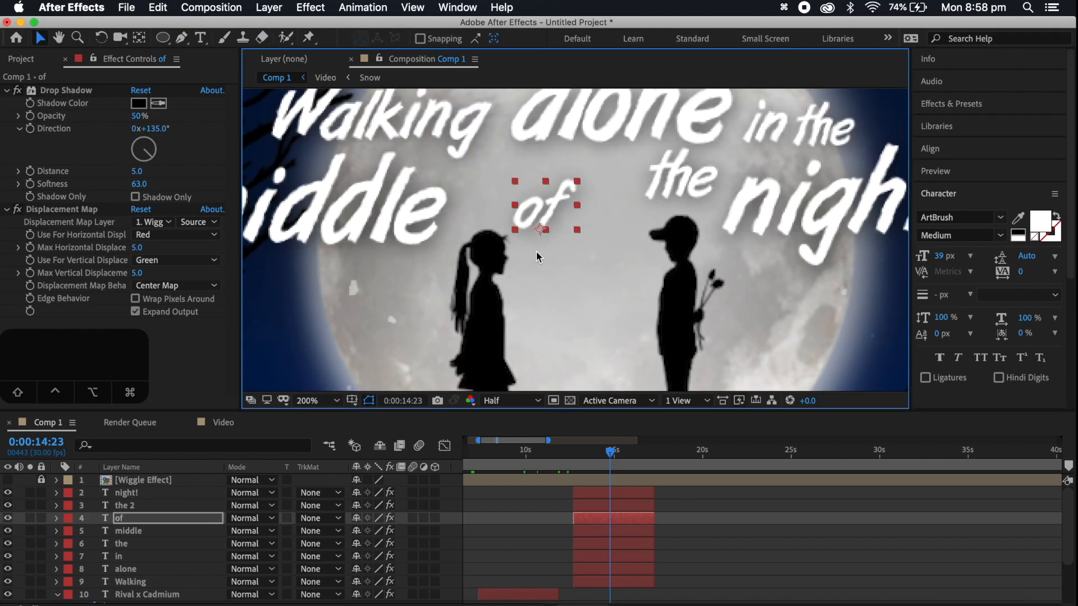
drag(553, 206, 547, 208)
drag(688, 173, 624, 205)
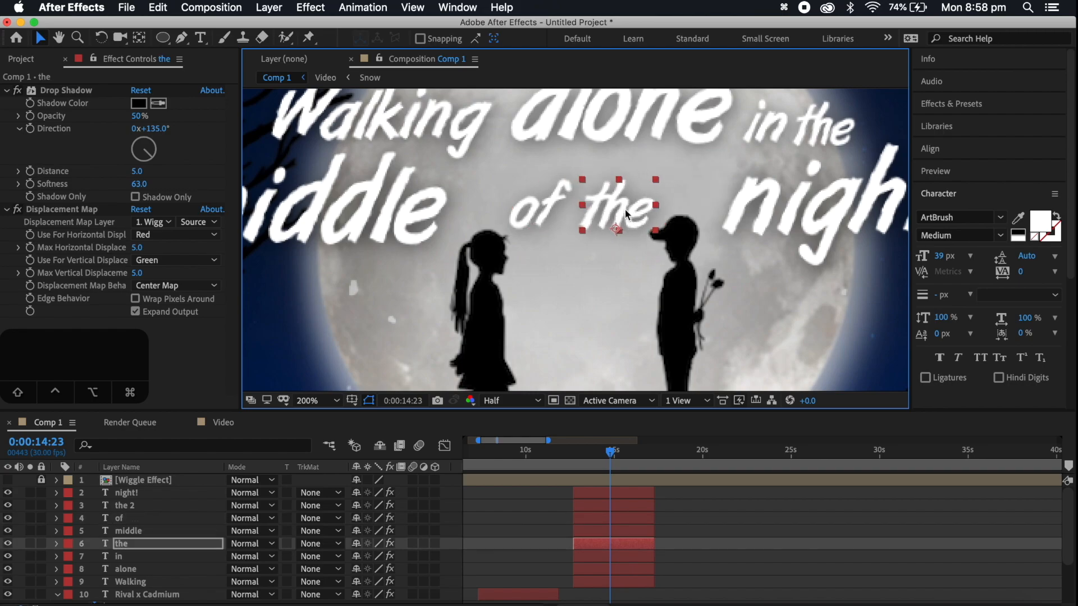
click(325, 402)
click(328, 140)
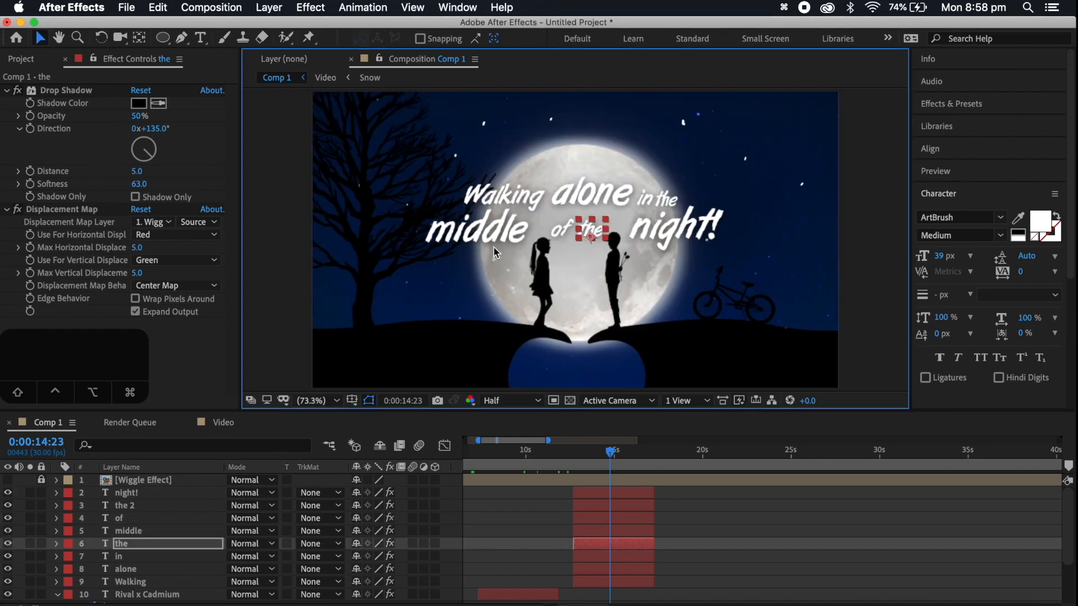
click(598, 279)
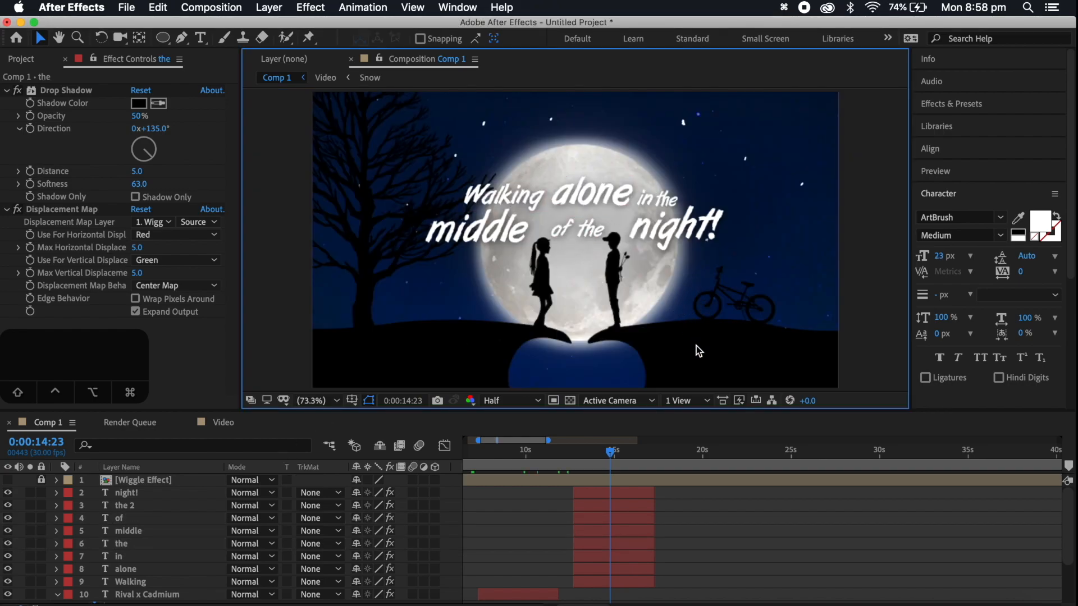
Select all eight lyric word layers from Walking to night! and shift them together to start just after 0:00:14:23
scroll(628, 488, down, 2)
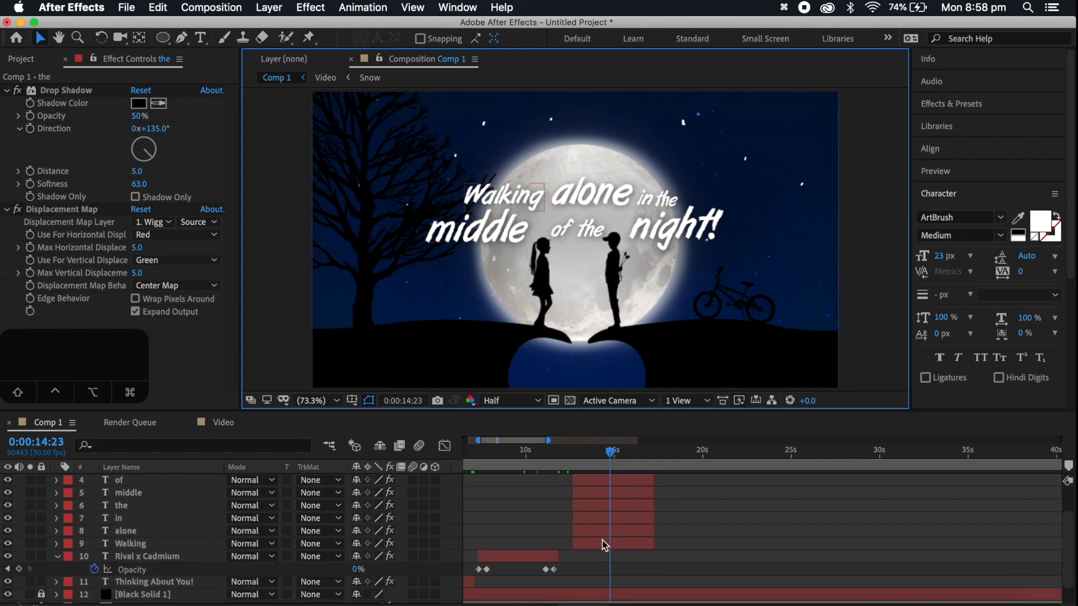
click(604, 545)
scroll(611, 497, up, 2)
shift+click(611, 498)
scroll(638, 528, down, 2)
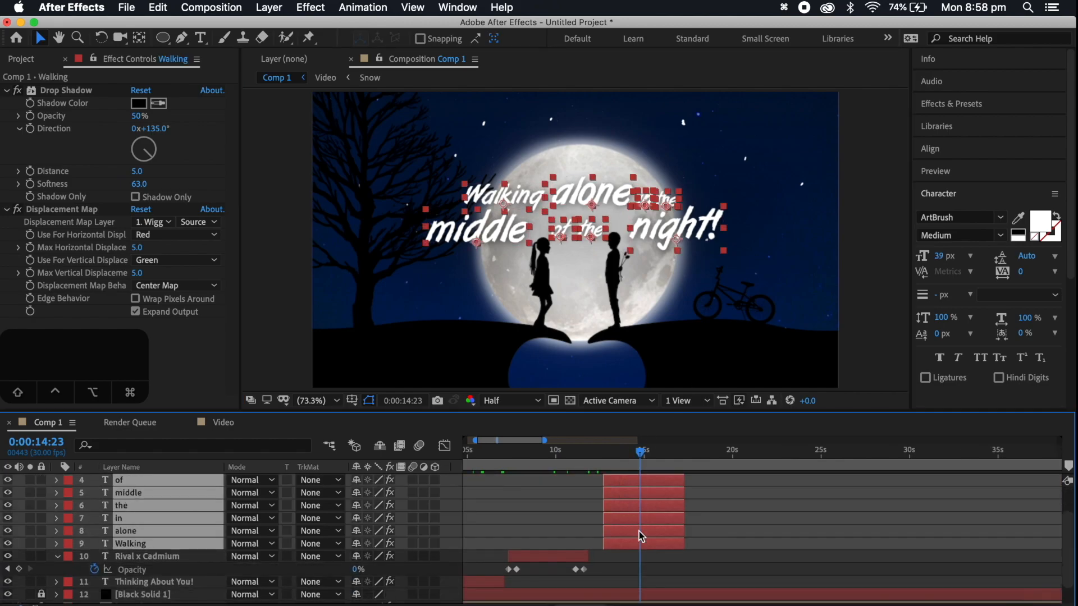
drag(626, 541, 675, 543)
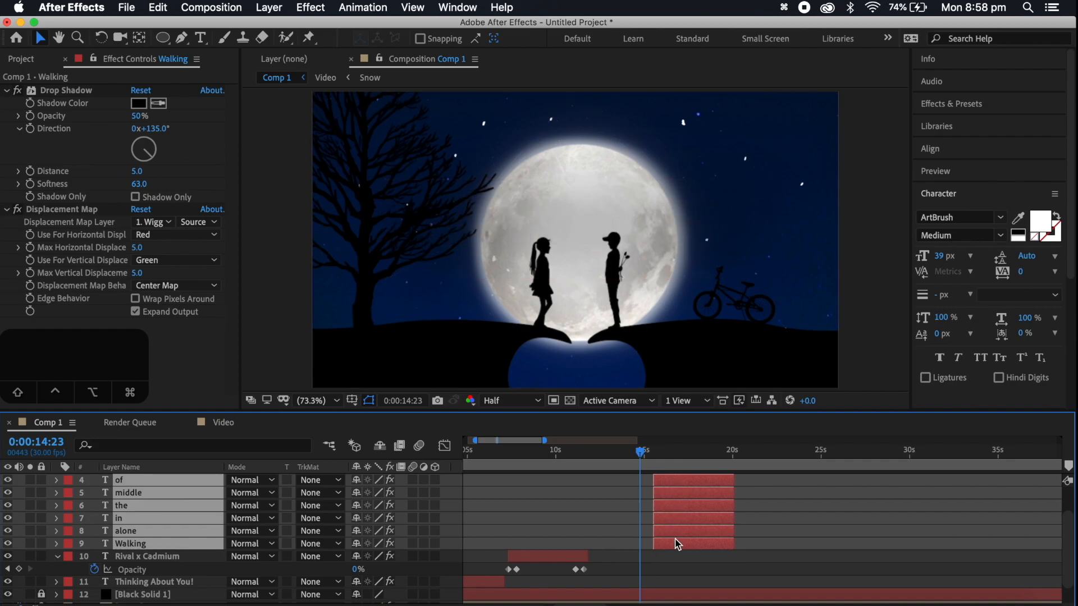
Play the song from about 0:00:11:02 and stagger the Walking, alone, in and the layers so each word starts slightly after the previous one
click(575, 453)
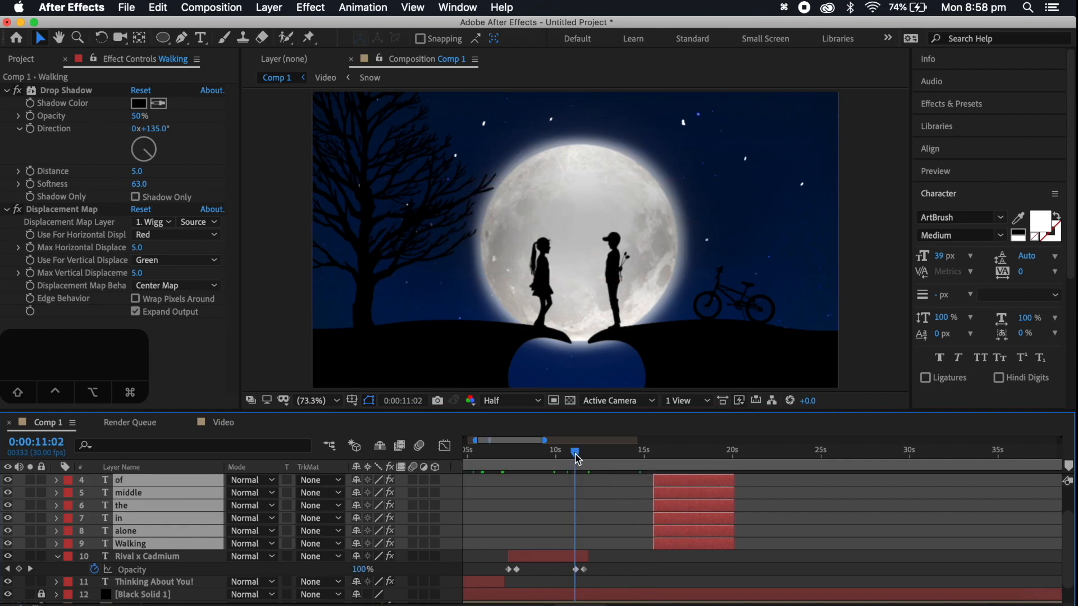
scroll(603, 512, down, 2)
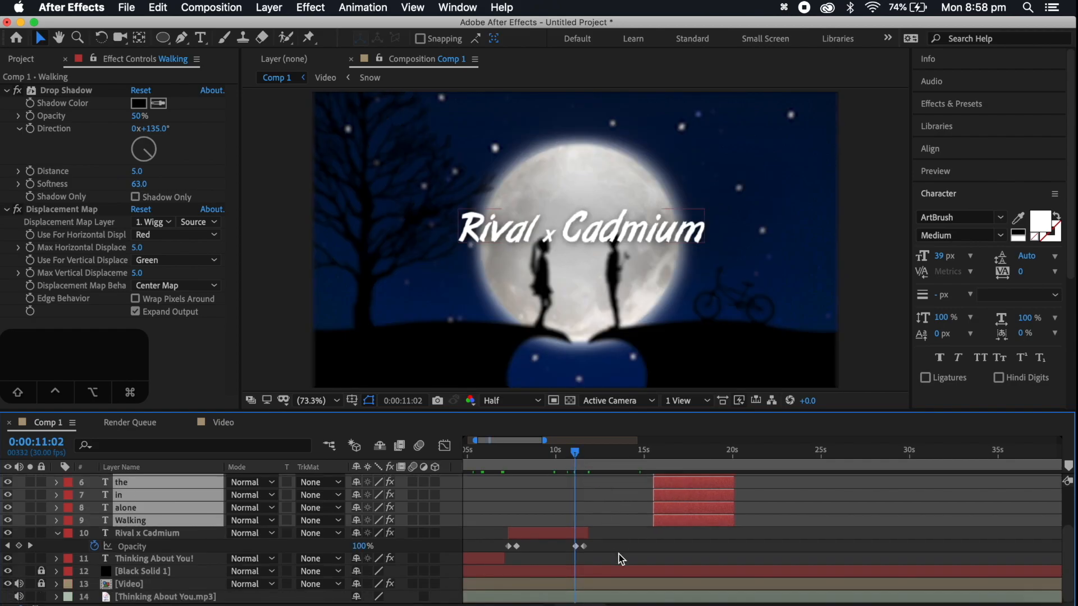
key(space)
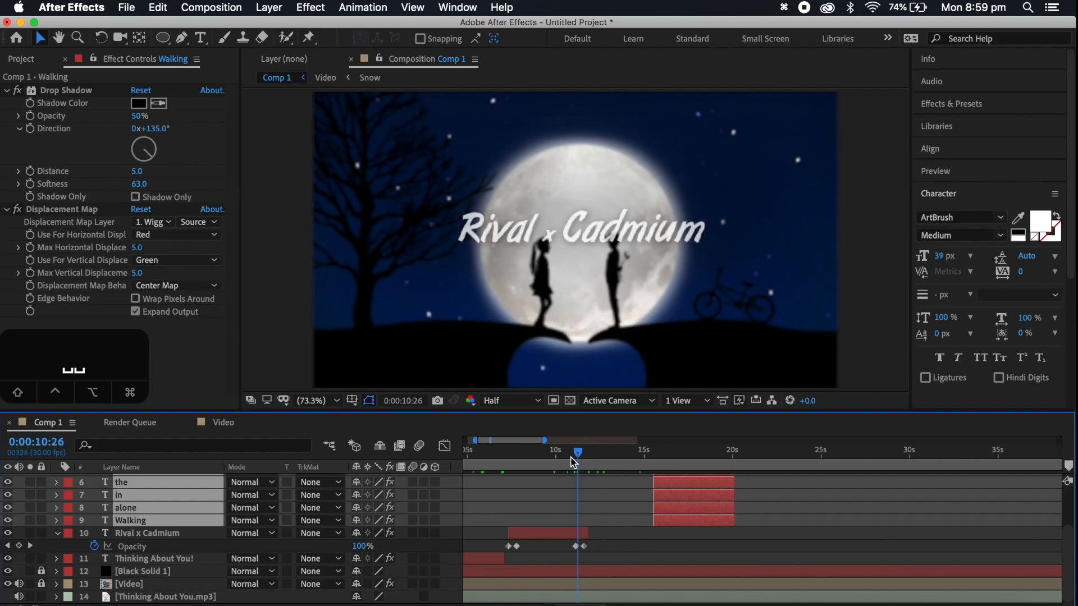
drag(682, 523, 627, 510)
click(678, 510)
drag(698, 495, 653, 492)
drag(678, 484, 641, 484)
Play back the words, move the layer "the" later in time and swap its stacking place with "the 2", directly above "in"
key(space)
key(space)
scroll(709, 558, up, 3)
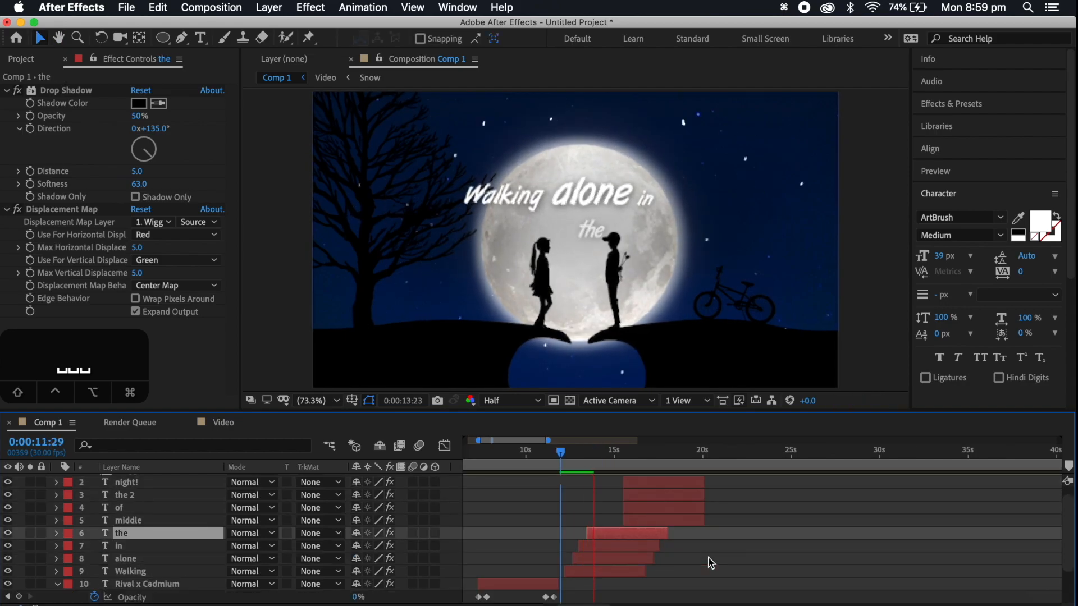
key(space)
drag(606, 533, 678, 533)
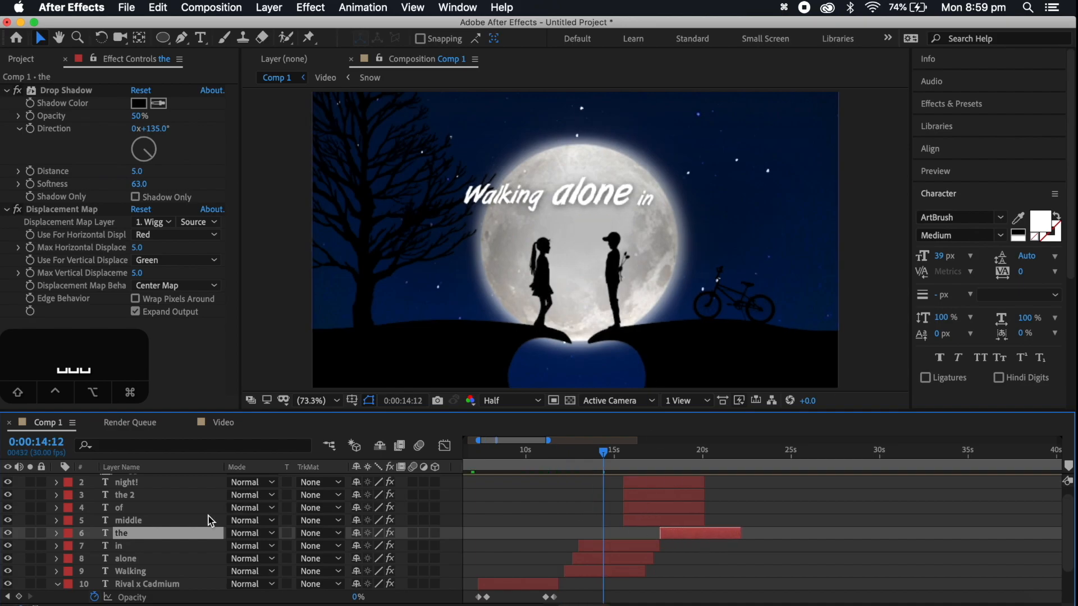
drag(128, 519, 140, 541)
Stagger "the 2", "middle", "of", "the" and "night!" one after another following "in", and play the lyric line back
drag(649, 530, 612, 512)
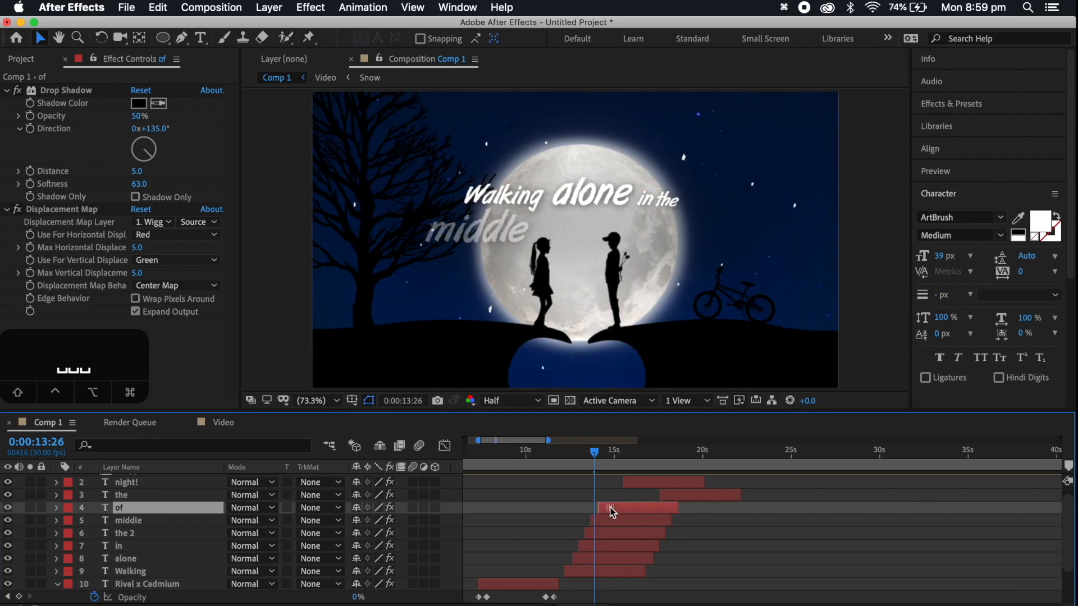
drag(695, 500, 629, 481)
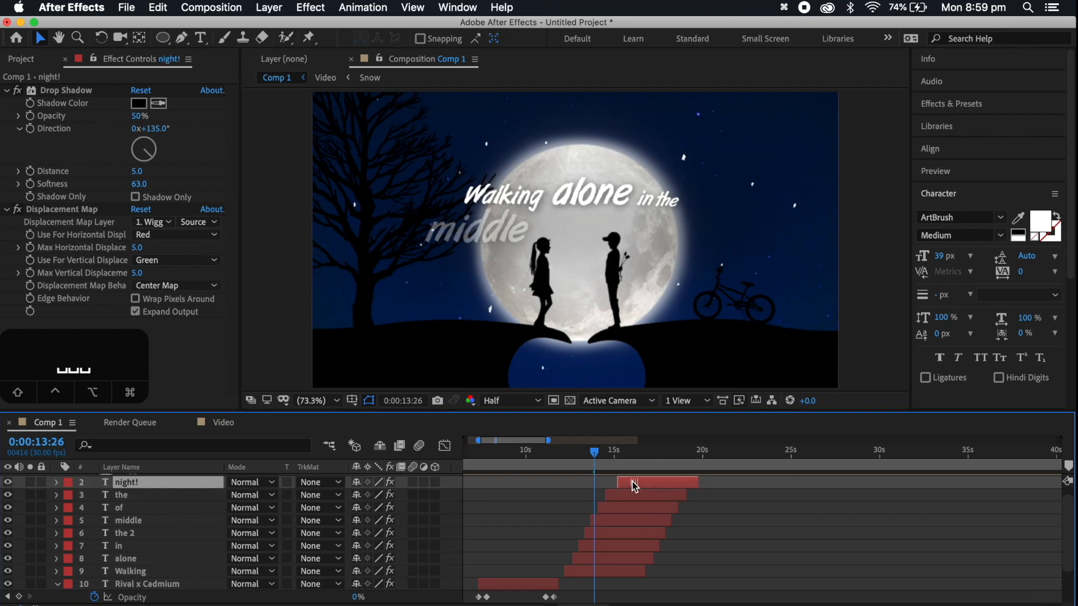
click(559, 454)
key(space)
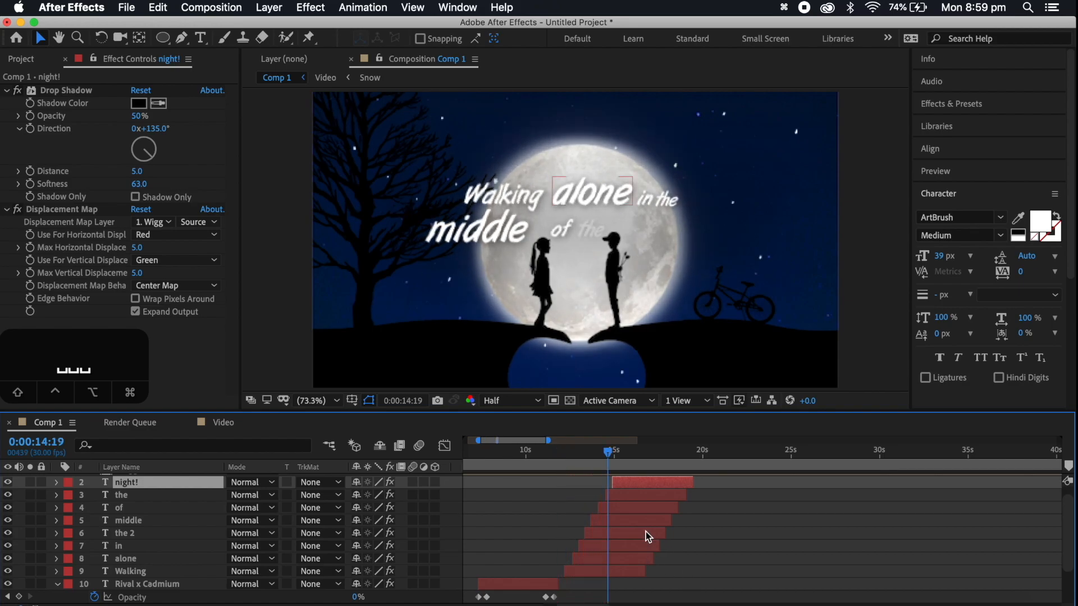
Shift the "the" and "night!" layers together slightly earlier and play the line back from 0:00:11:24
shift+click(622, 494)
drag(639, 484, 633, 484)
click(591, 454)
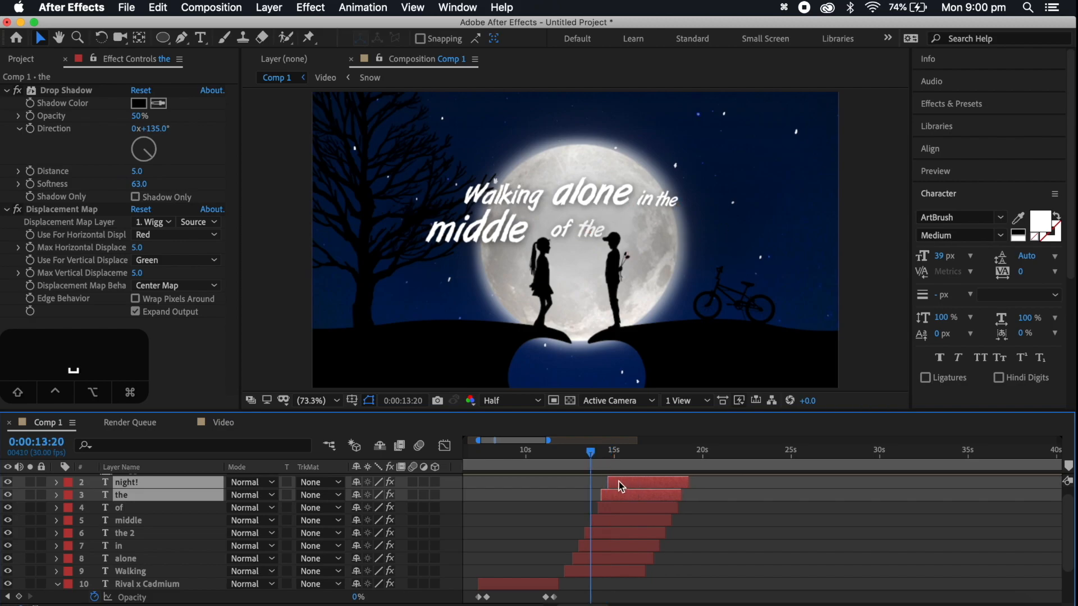
key(space)
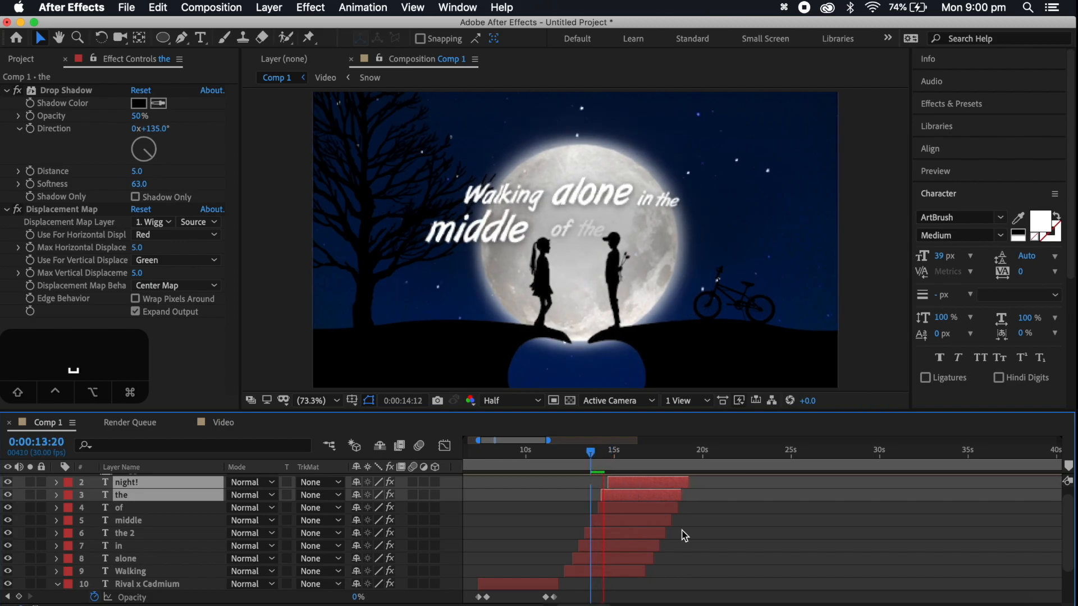
click(558, 453)
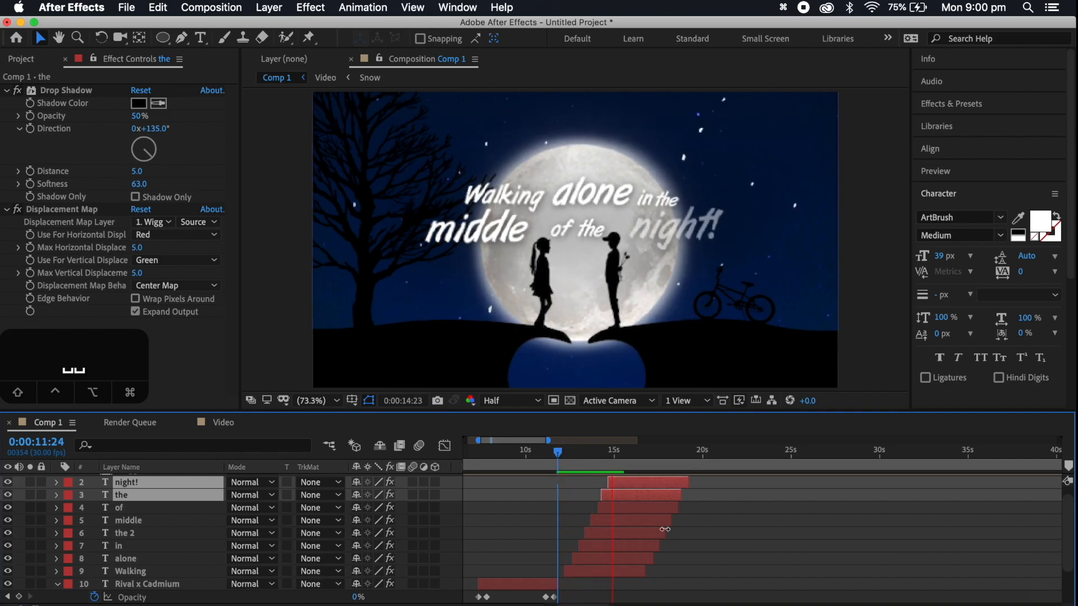
key(space)
Shift the "of", "the" and "night!" layers together slightly earlier and check their timing against the song from 0:00:13:00
shift+click(623, 504)
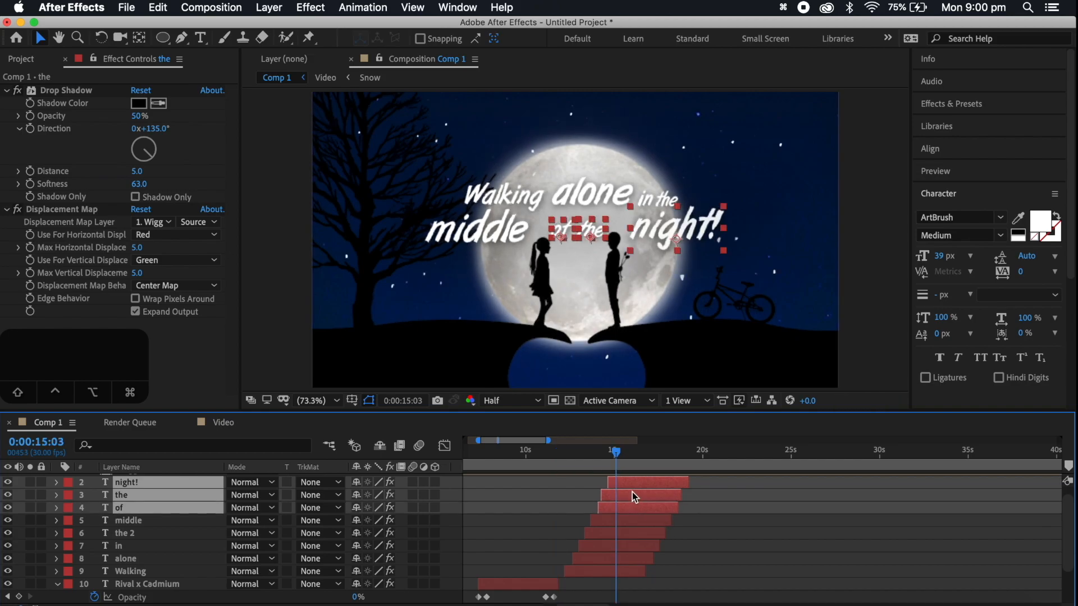
drag(633, 499, 629, 499)
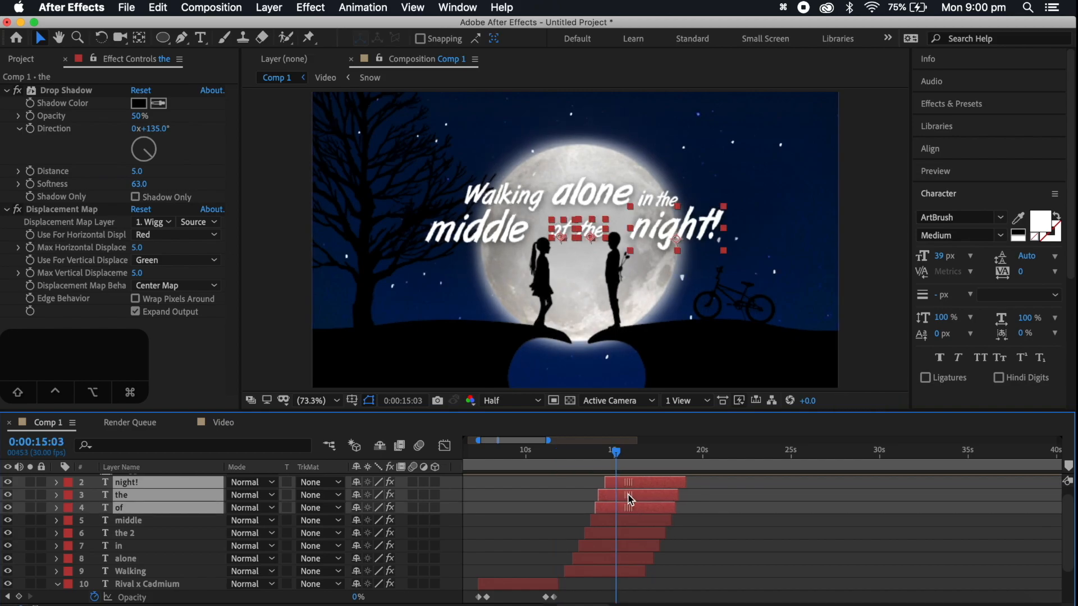
click(581, 452)
key(space)
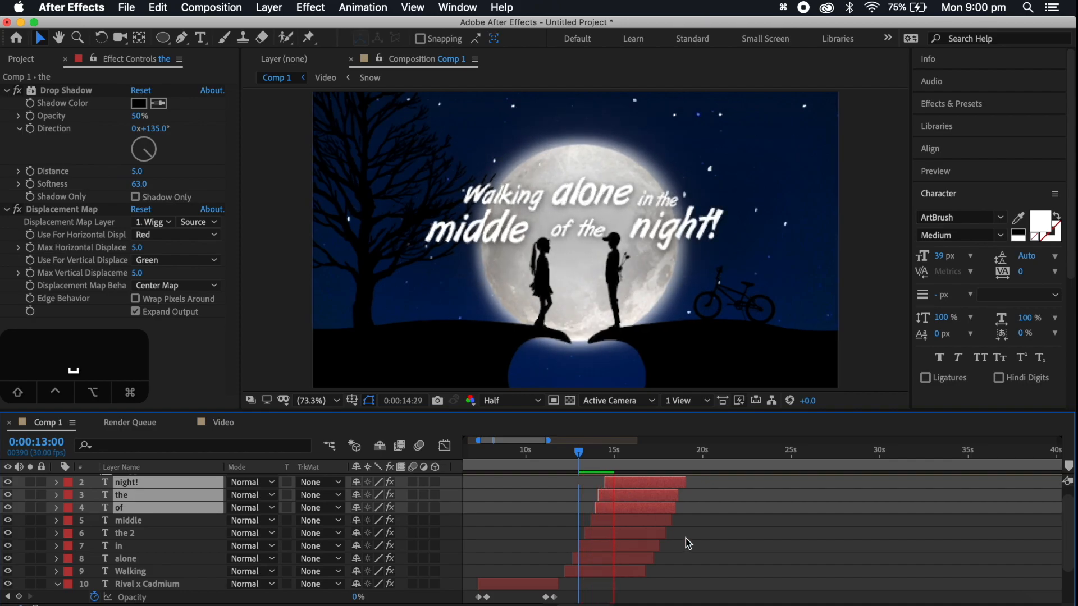
key(space)
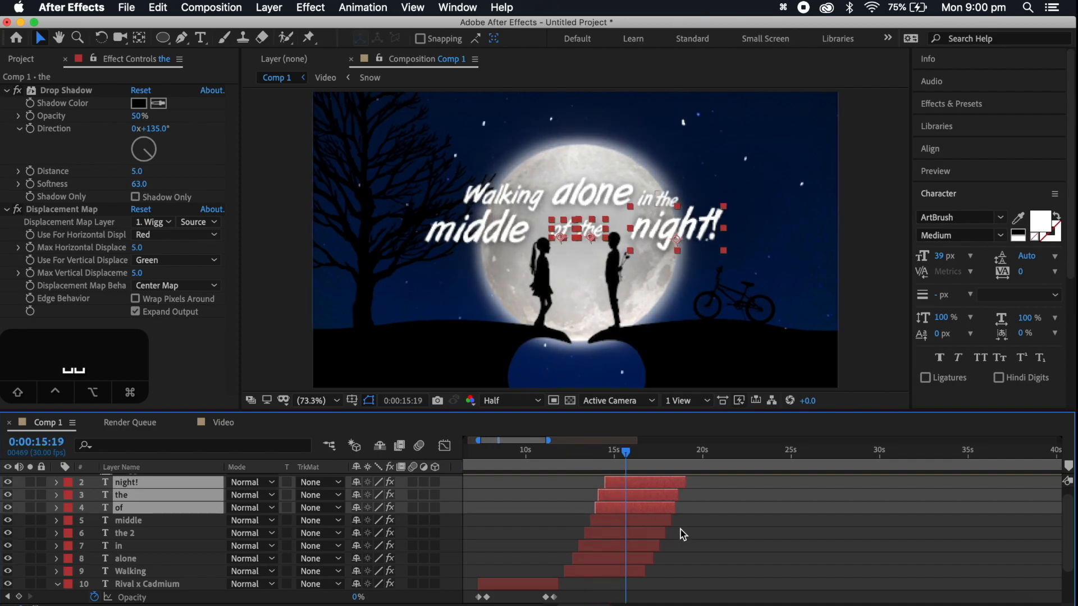
click(581, 452)
key(space)
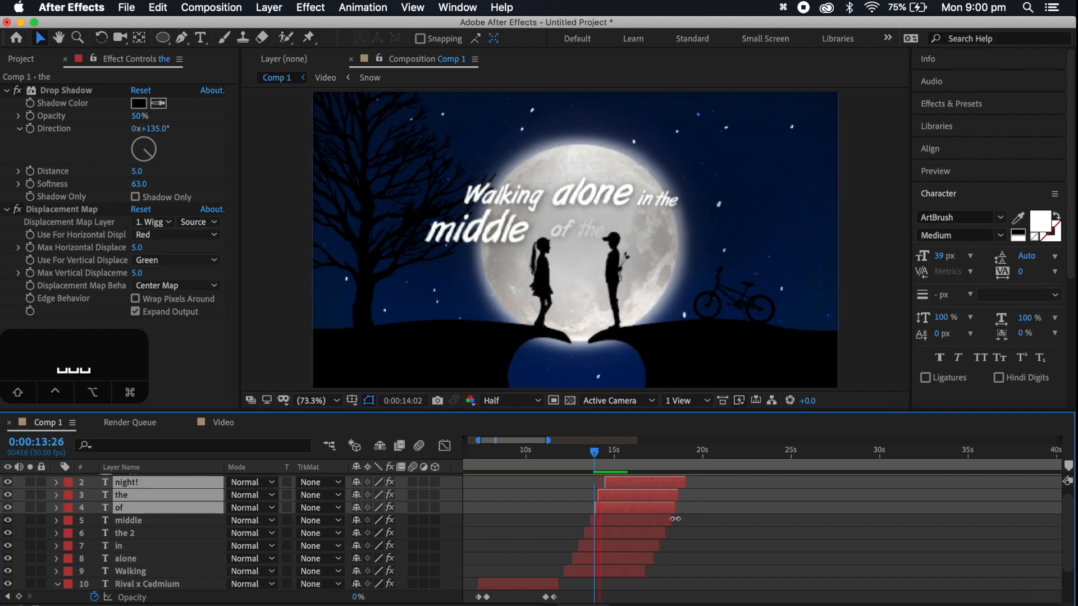
key(space)
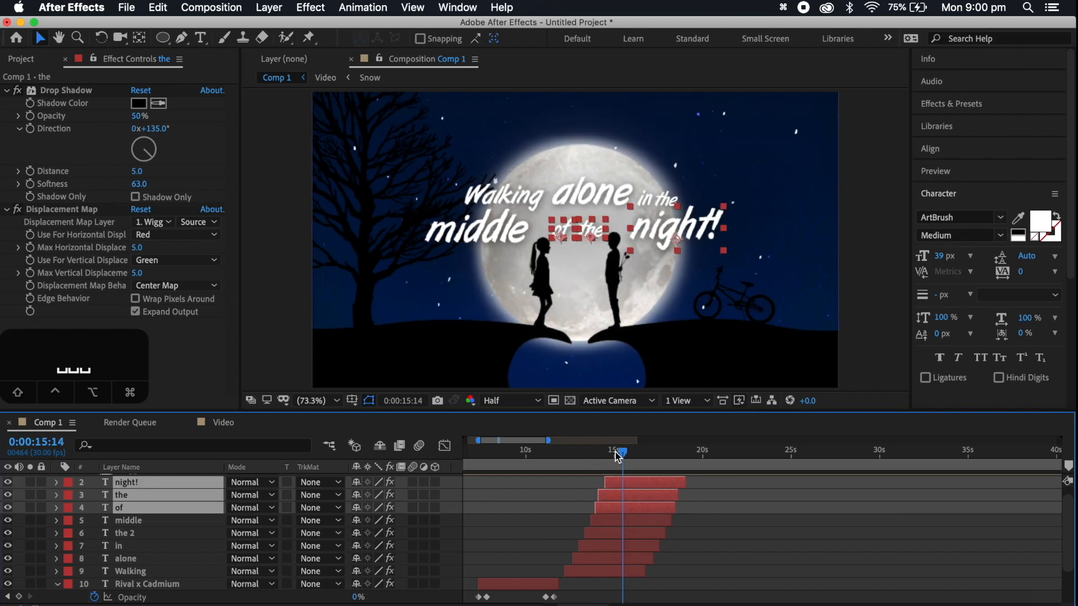
Go to 0:00:15:06, select all eight lyric layers from Walking to night! and show their Opacity properties
mouse_move(622, 455)
mouse_down()
mouse_move(616, 464)
mouse_move(618, 455)
mouse_up()
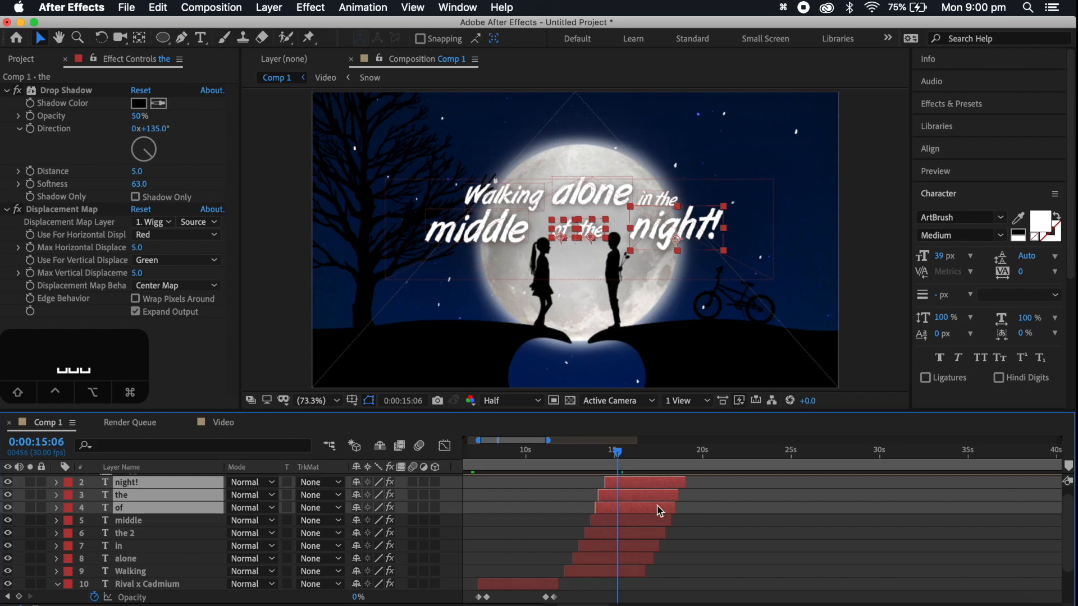
shift+click(629, 571)
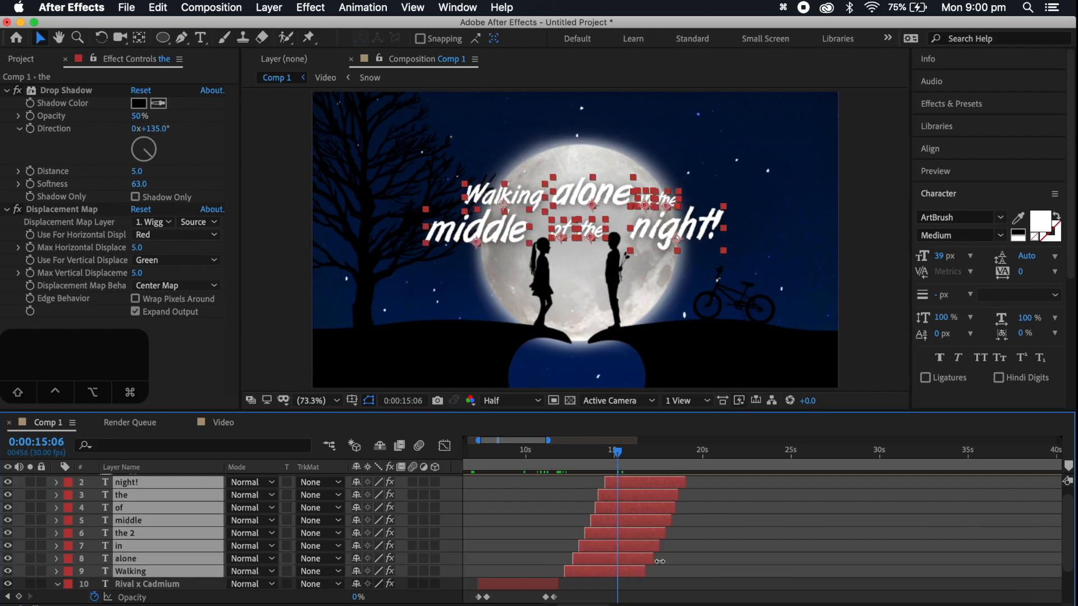
key(t)
click(19, 495)
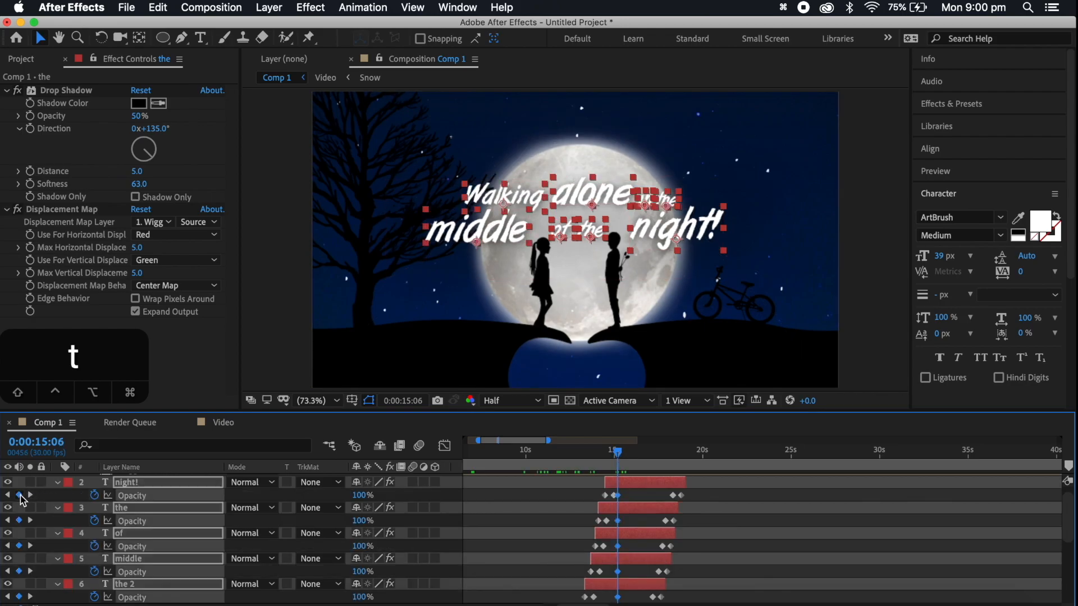
drag(622, 453, 625, 452)
key(super+z)
Fade out all eight lyric layers with Opacity keyframes of 100% at 0:00:15:11 and 0% at 0:00:15:18
click(562, 604)
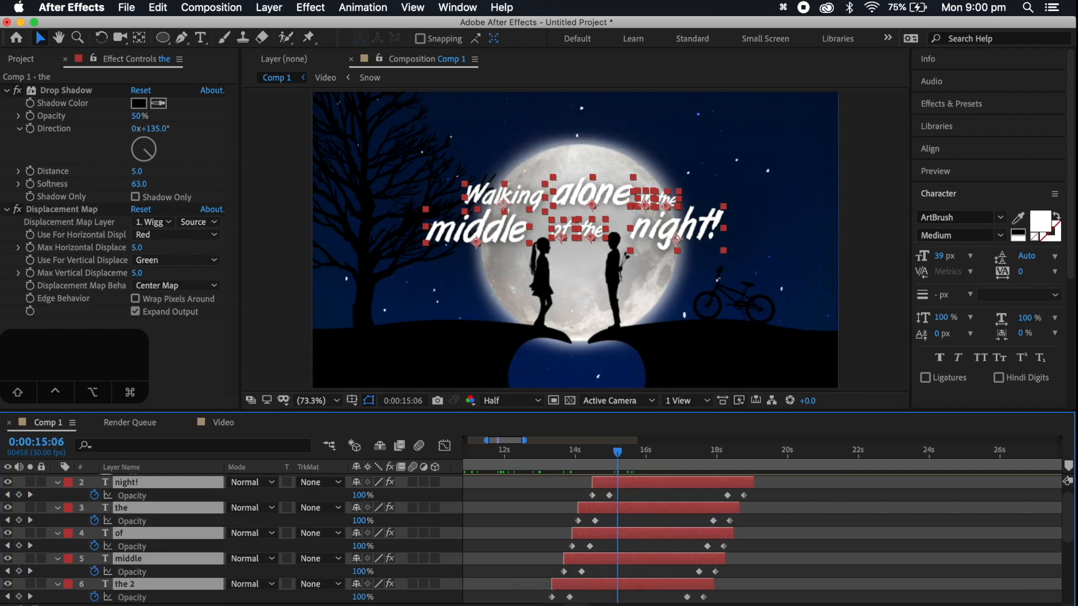
click(562, 605)
drag(617, 453, 630, 453)
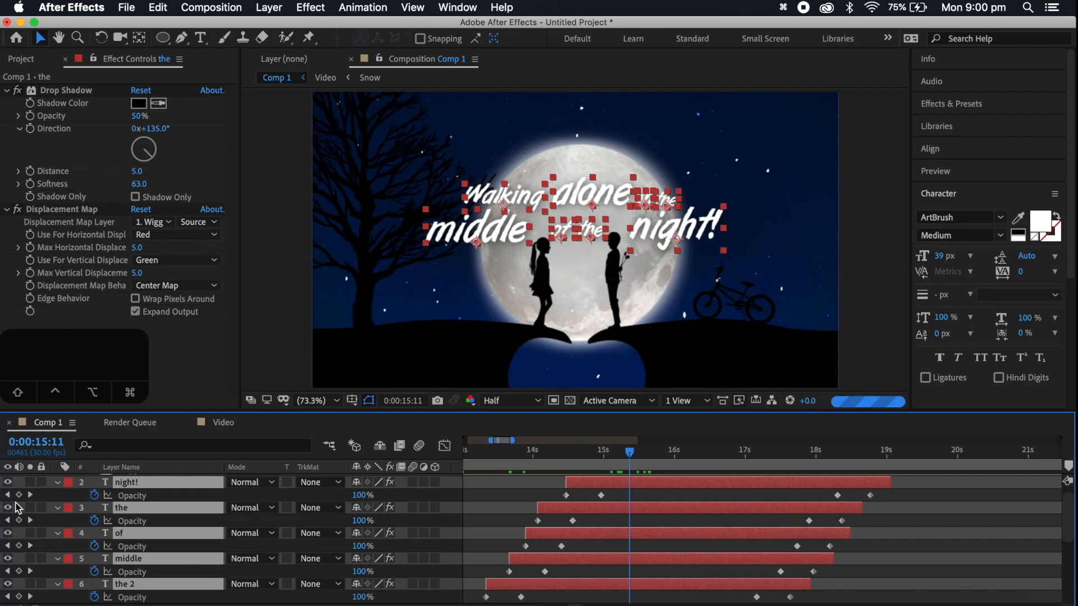
click(19, 495)
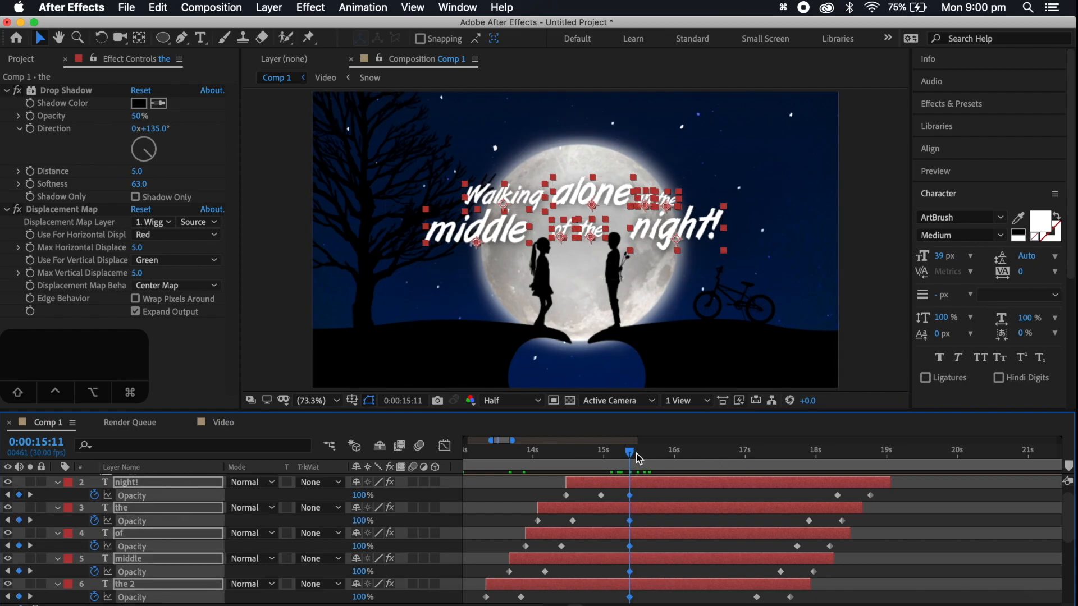
drag(637, 458, 645, 461)
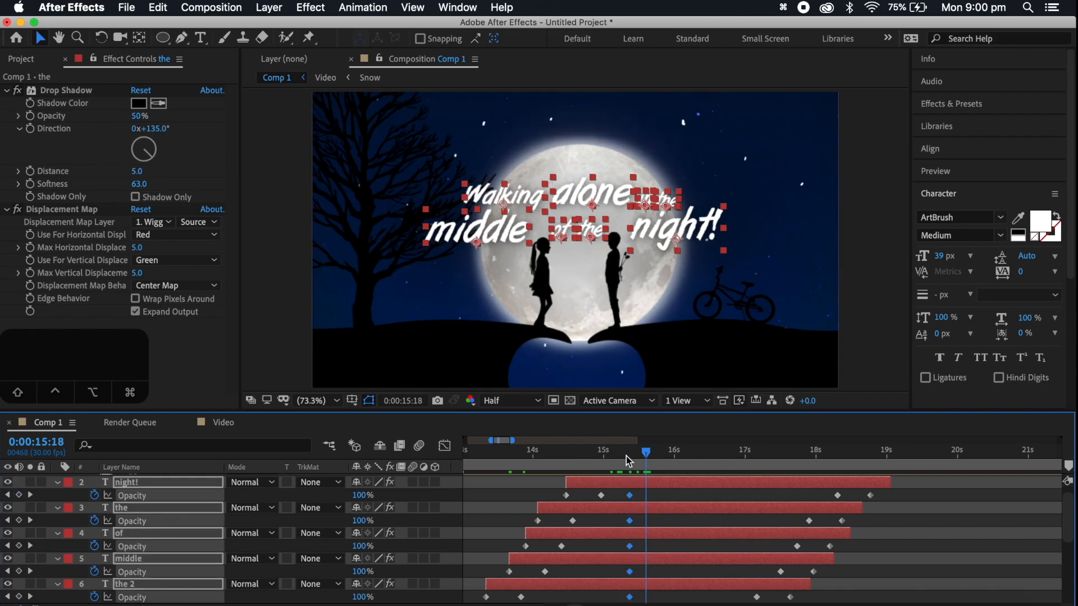
drag(358, 495, 211, 501)
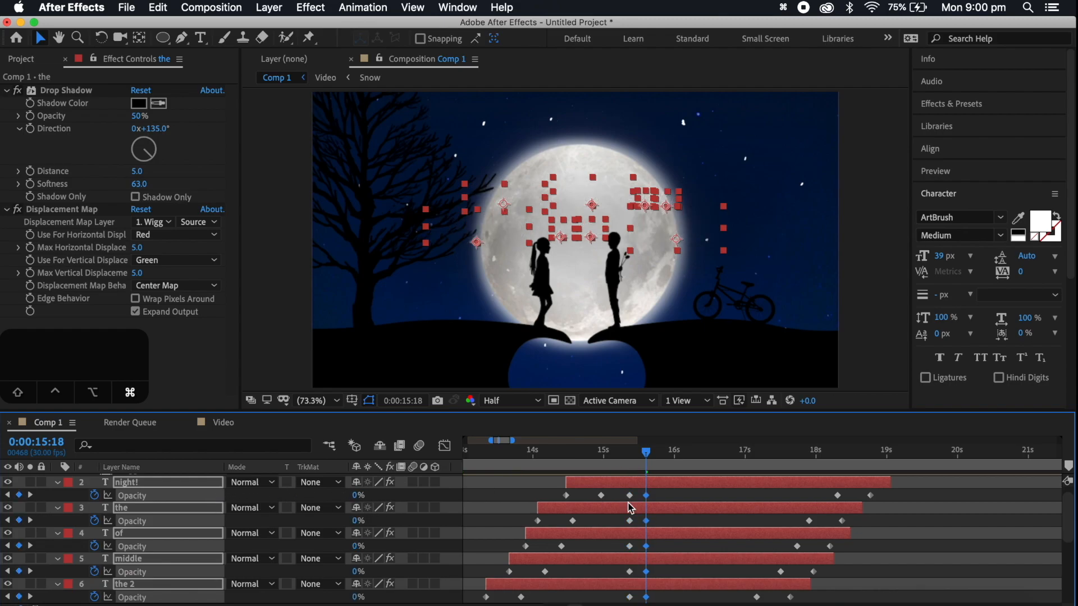
Split all eight lyric layers at 0:00:15:18, delete the later parts, and play the line back from 0:00:12:00
key(super+shift+d)
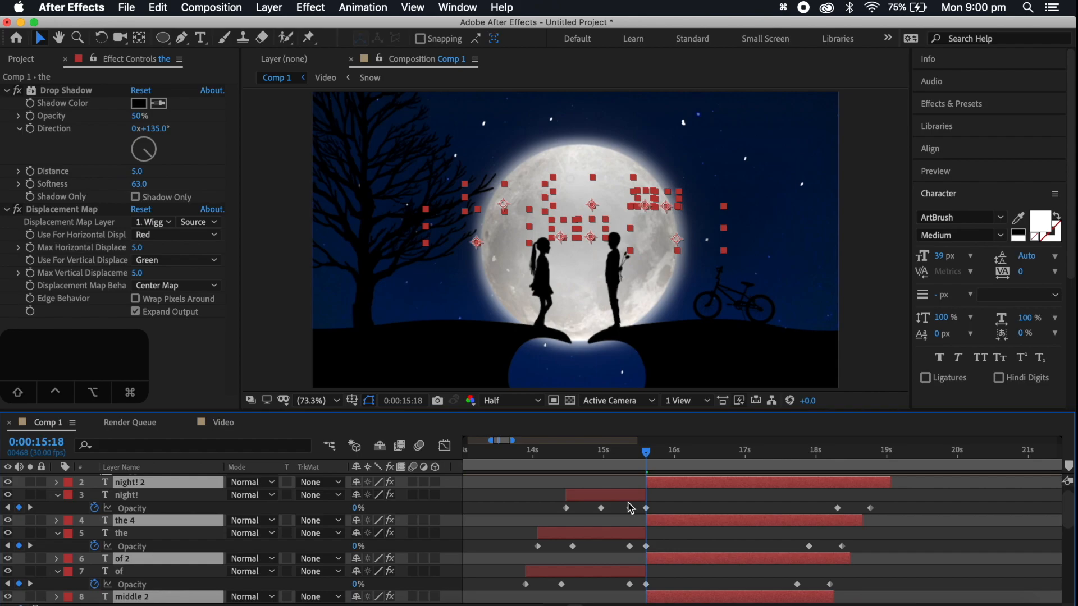
key(BackSpace)
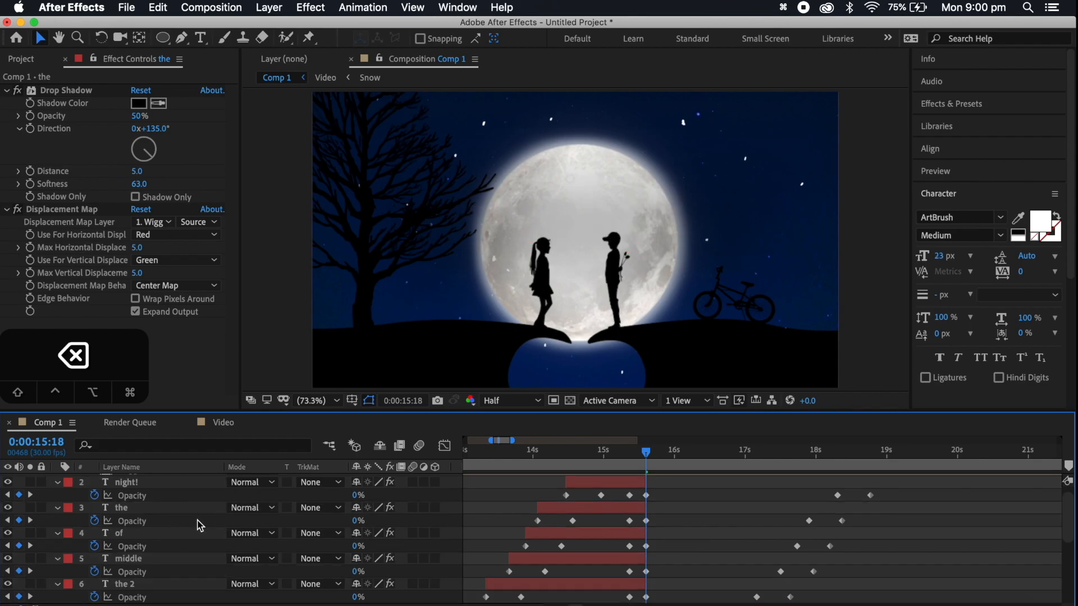
key(a)
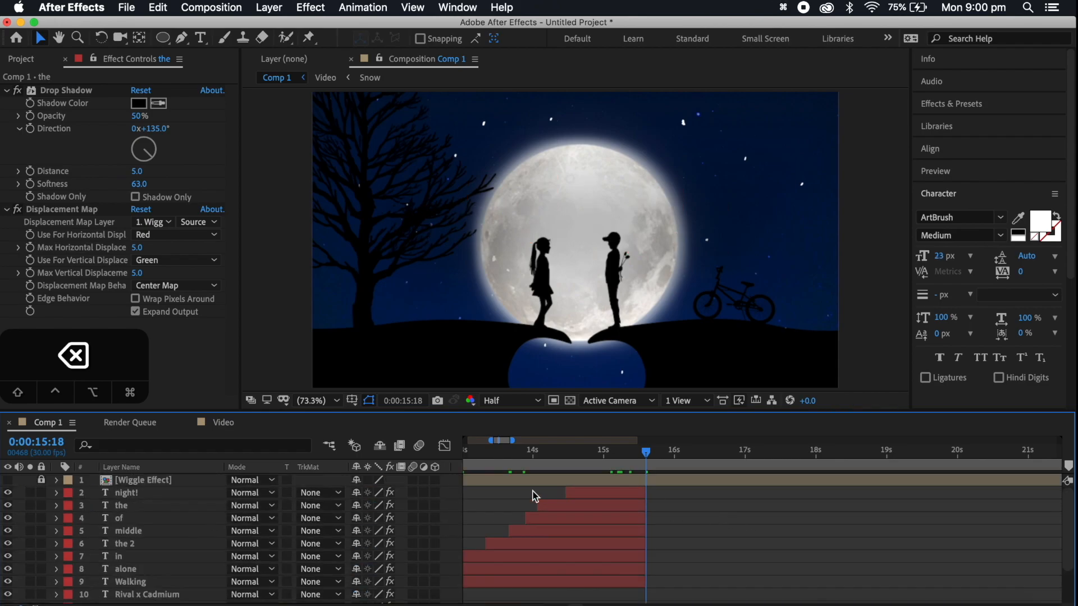
scroll(535, 496, down, 1)
scroll(535, 496, left, 3)
click(574, 455)
key(space)
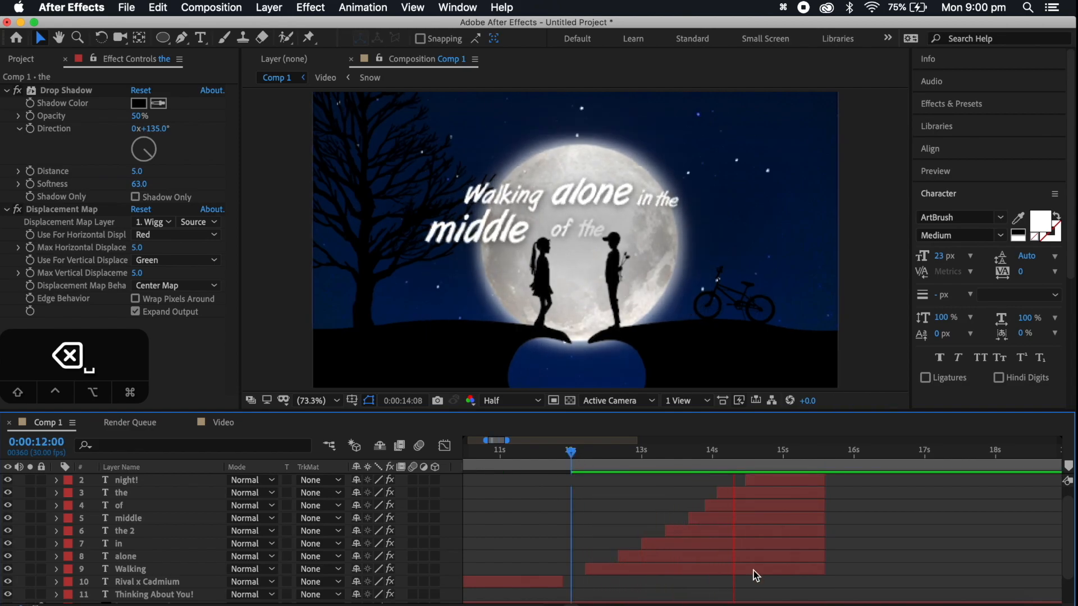
key(space)
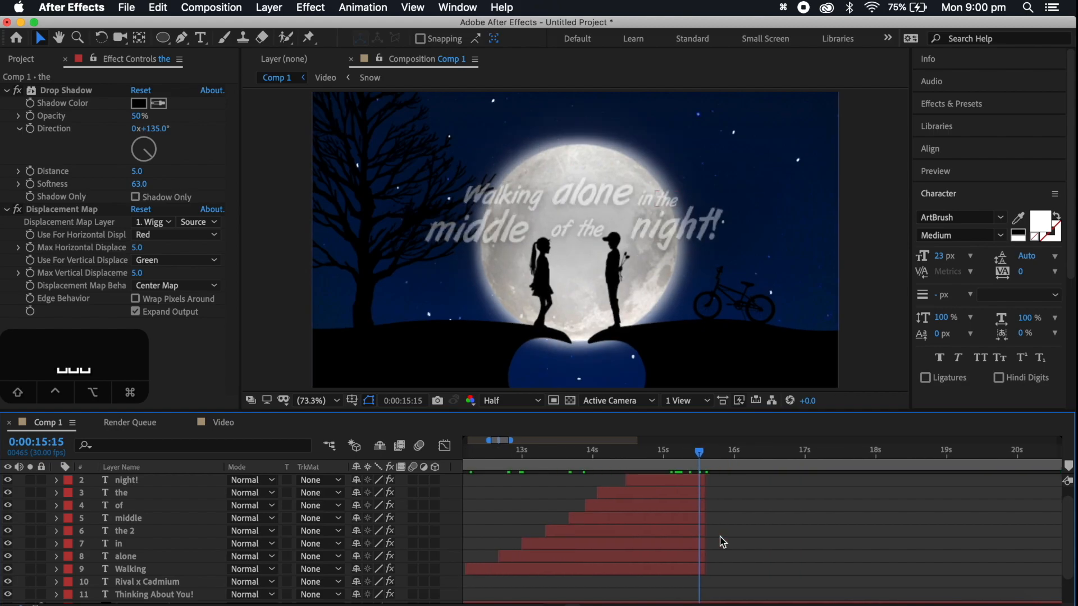
Shift all eight lyric layers earlier so they end at 0:00:15:15 and play the line back from 0:00:12:00
click(684, 570)
scroll(683, 572, up, 1)
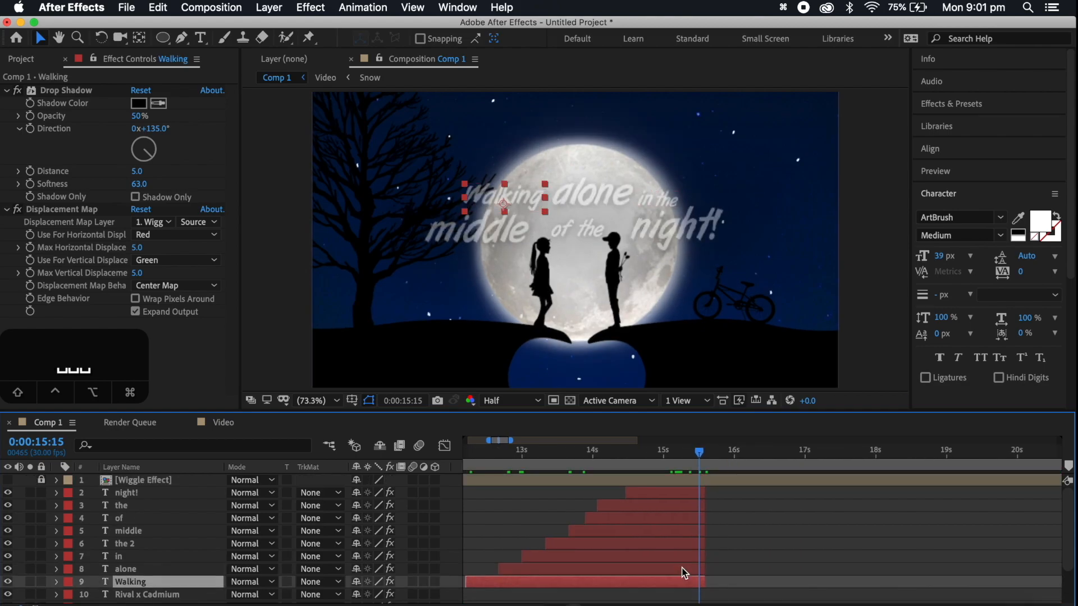
shift+click(686, 493)
key(alt+])
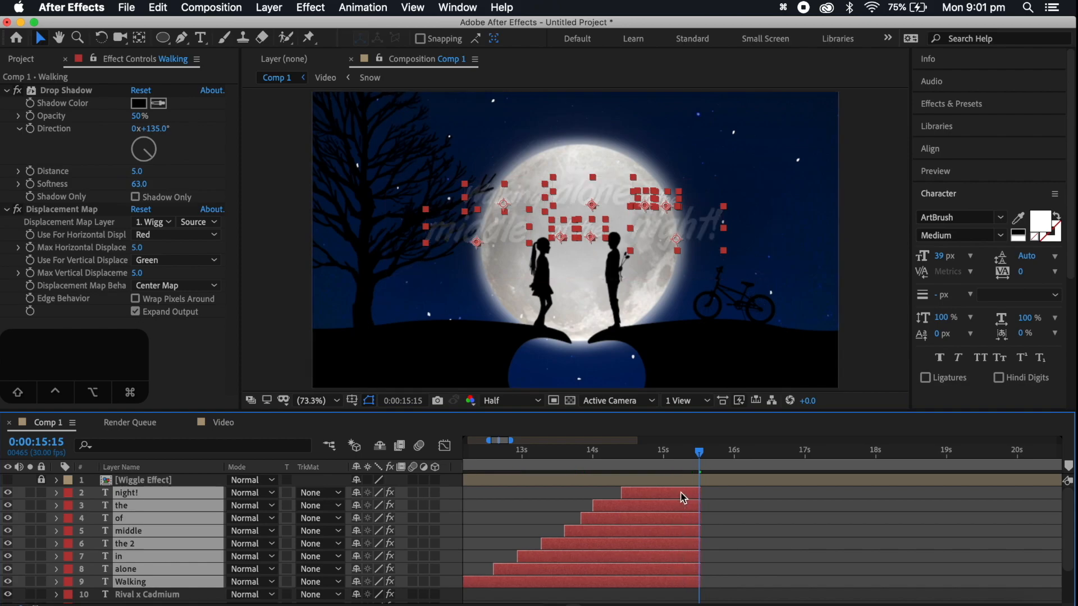
scroll(674, 495, down, 2)
scroll(668, 493, left, 3)
click(571, 457)
key(space)
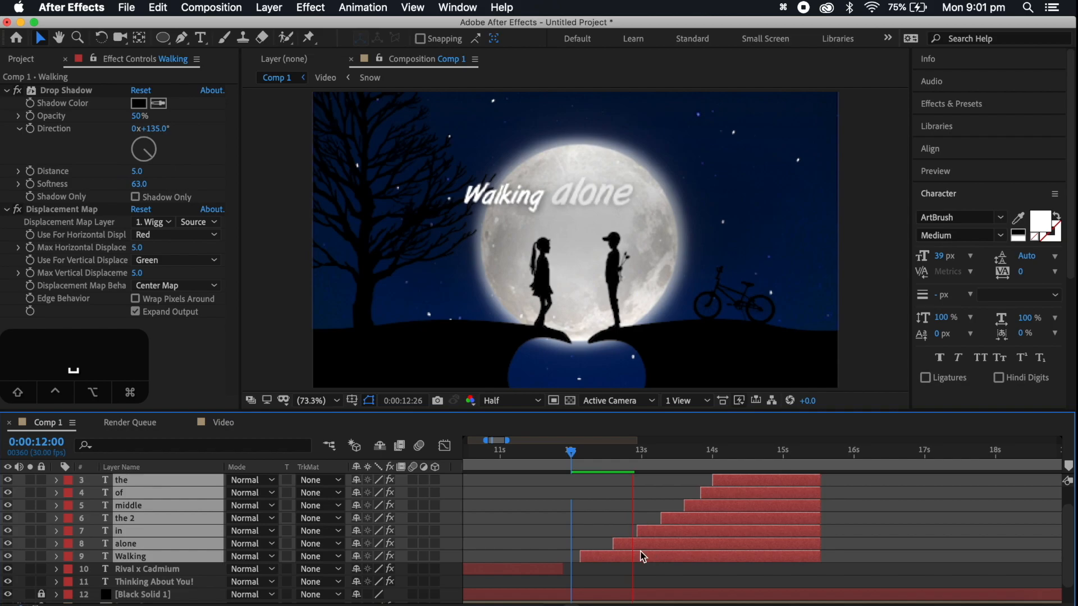
click(600, 573)
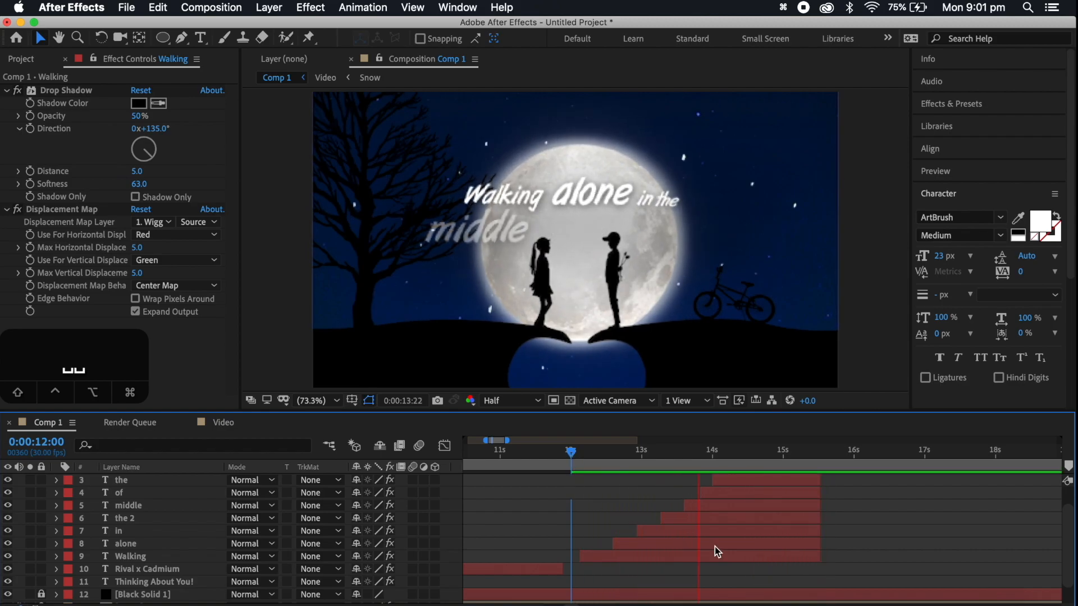
key(space)
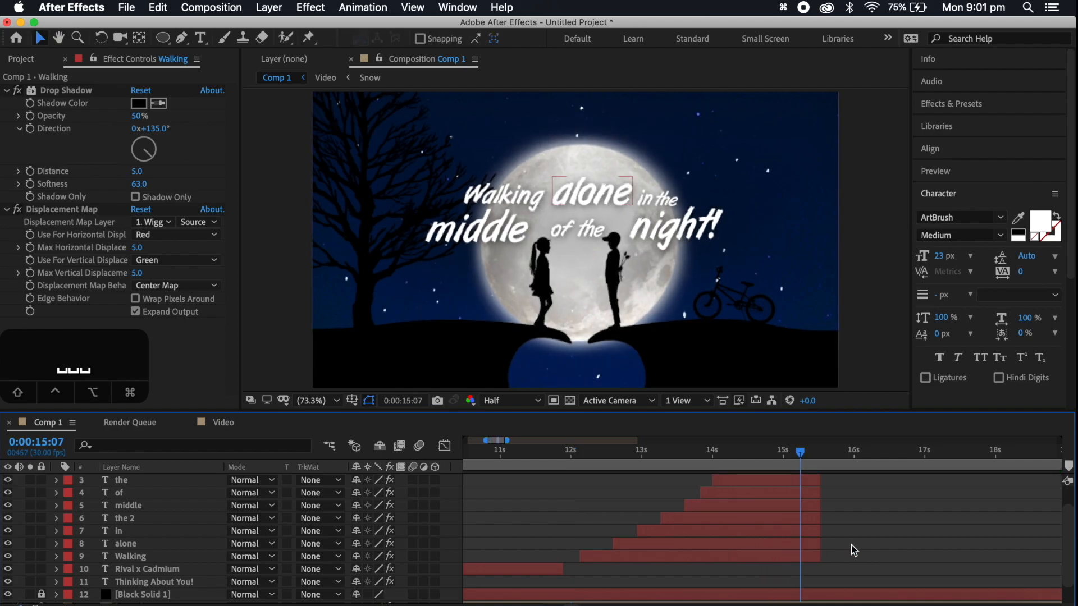
Duplicate all eight lyric layers from Walking to night! and shift the copies to start at about 0:00:15:10
scroll(853, 507, right, 3)
click(699, 556)
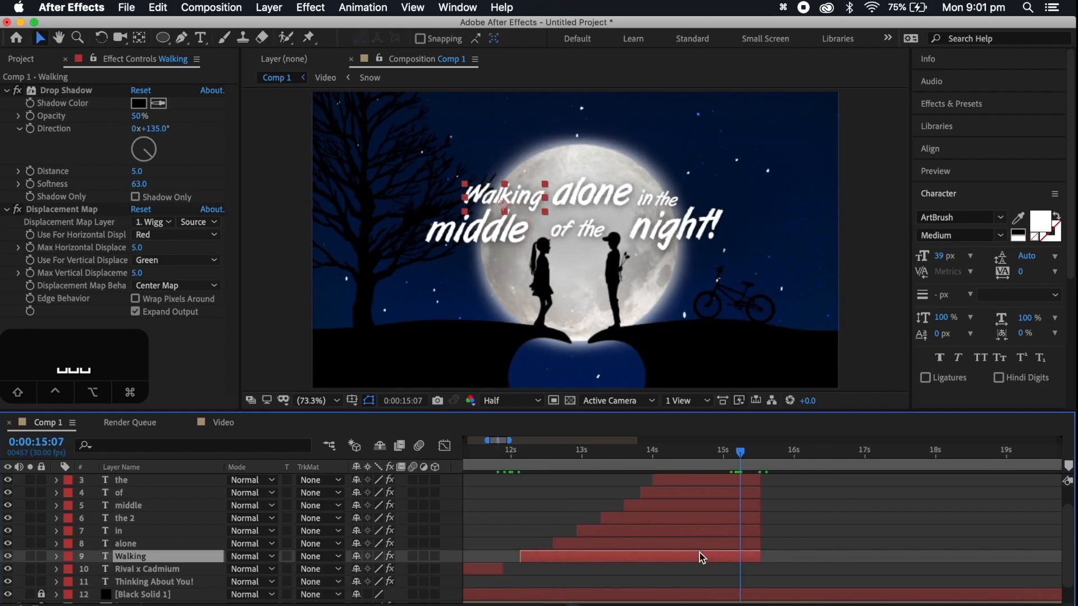
scroll(696, 534, up, 2)
shift+click(693, 499)
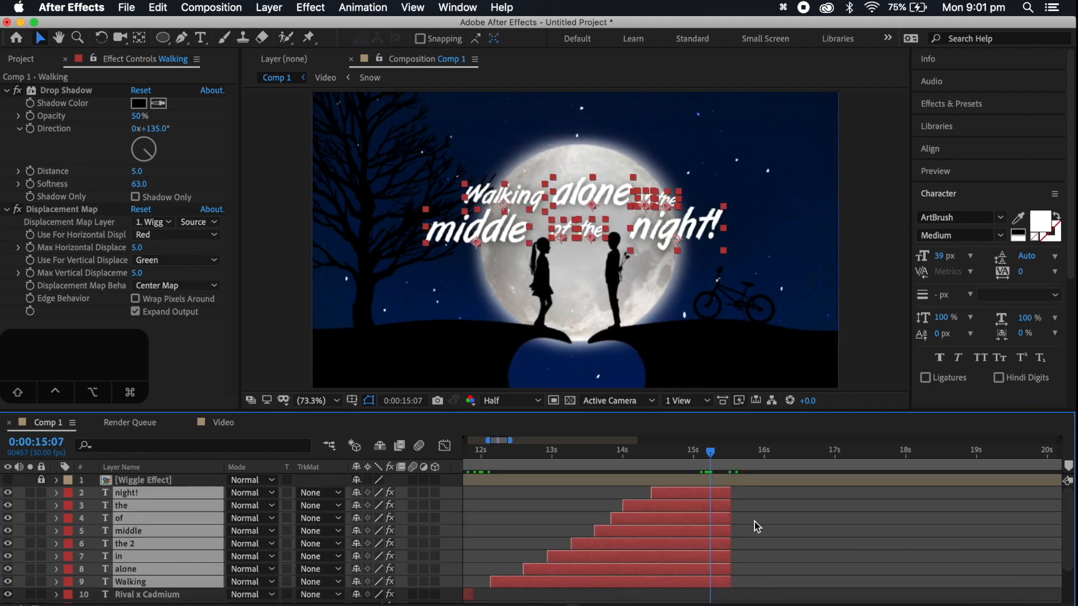
key(super+d)
drag(137, 523, 596, 485)
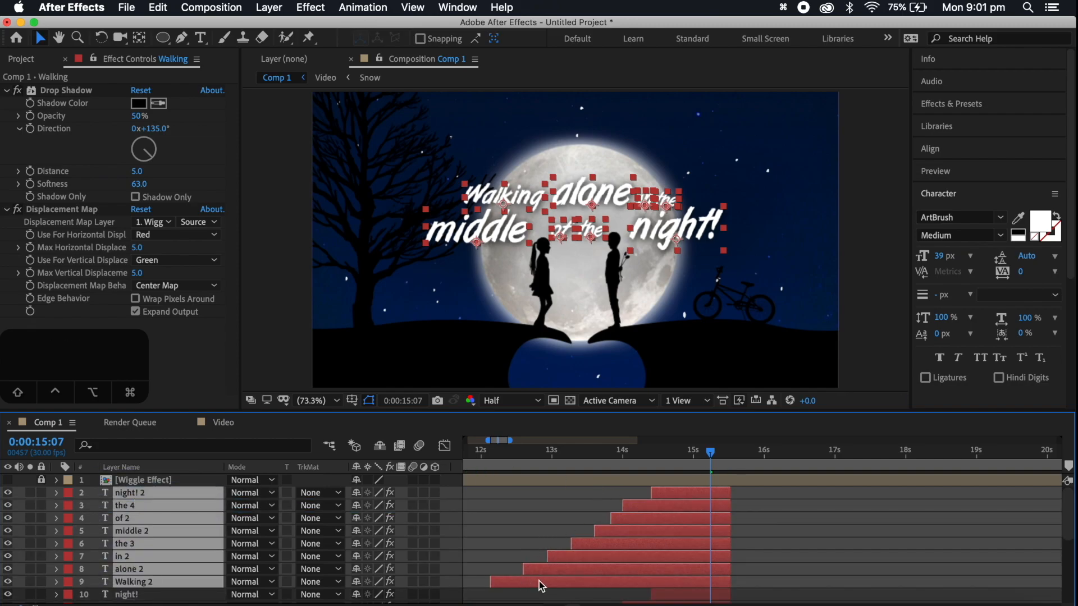
drag(529, 585, 748, 580)
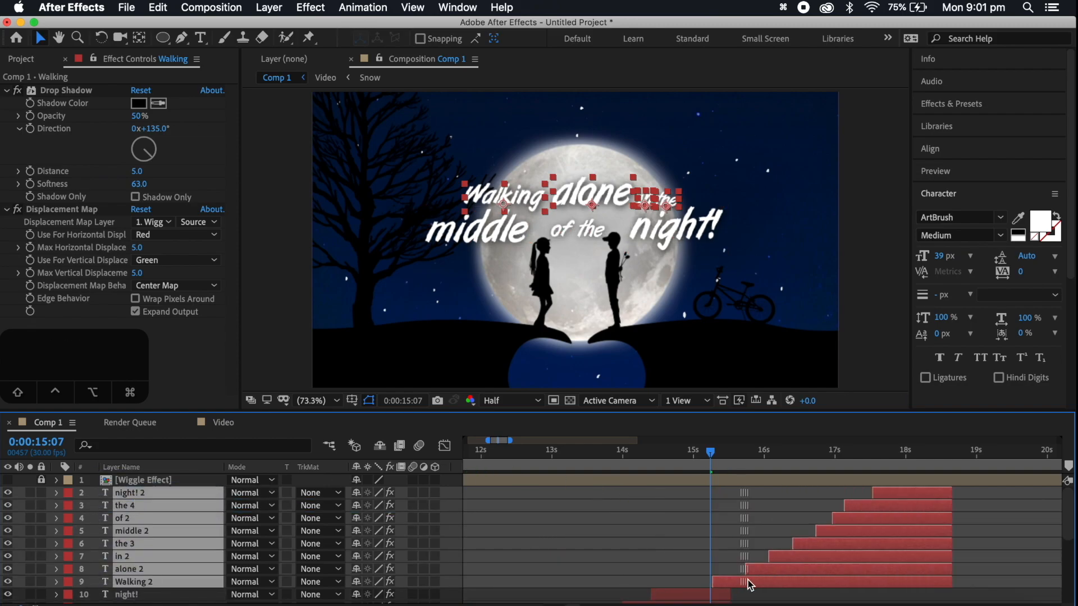
Go to 0:00:17:26 and read the next lyric line of Thinking About You on the azlyrics.com page in Chrome
click(896, 452)
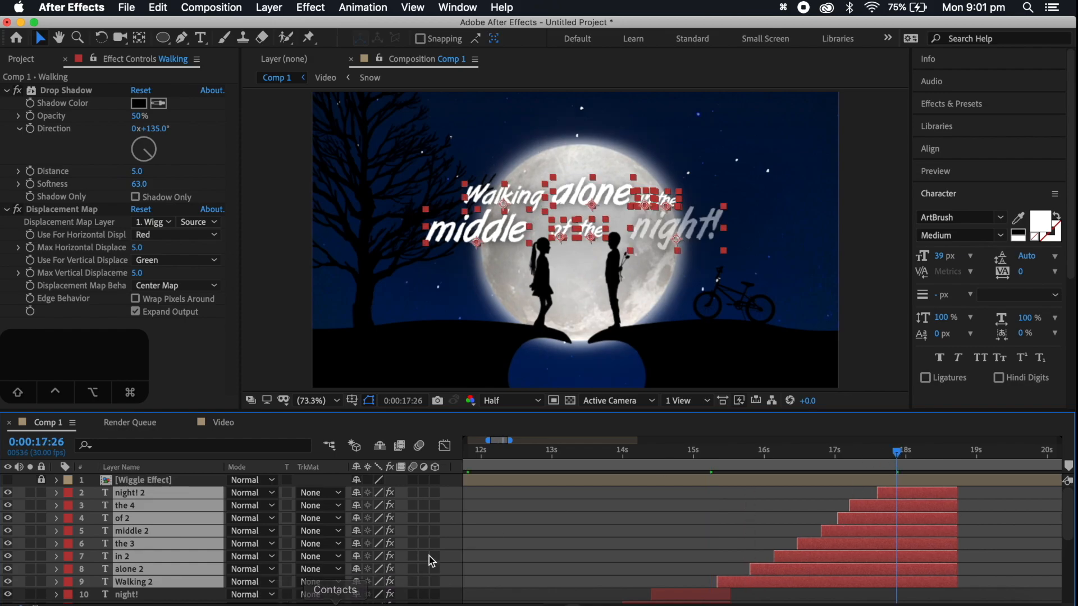
click(241, 601)
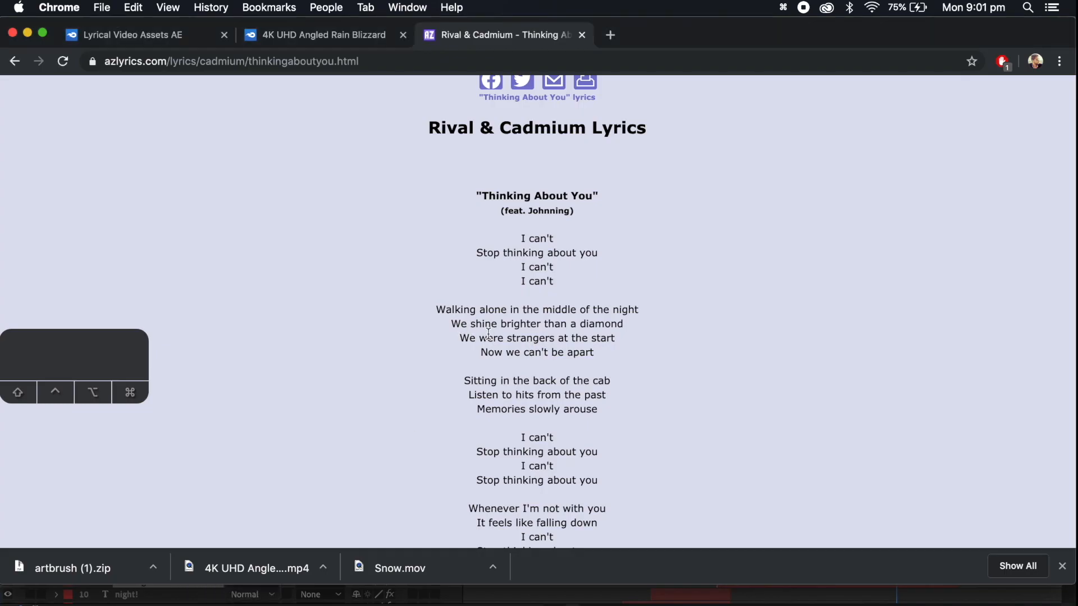
click(799, 595)
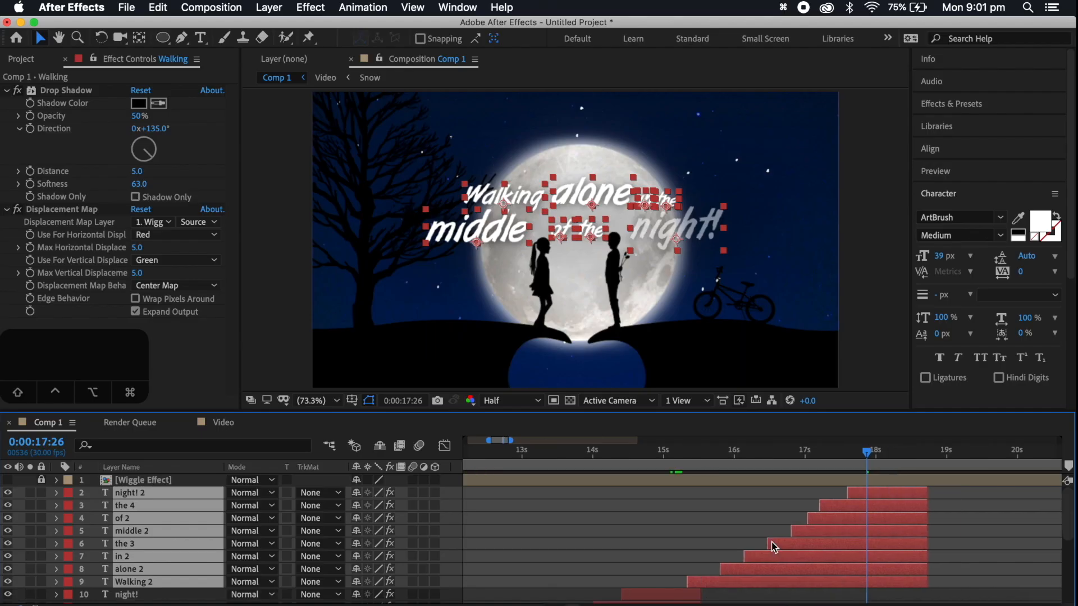
Replace the text of the duplicated Walking, alone and in layers with we, SHIN and brighter
scroll(781, 545, down, 3)
scroll(780, 545, right, 2)
double_click(789, 546)
text(we)
double_click(782, 531)
text(SHIN)
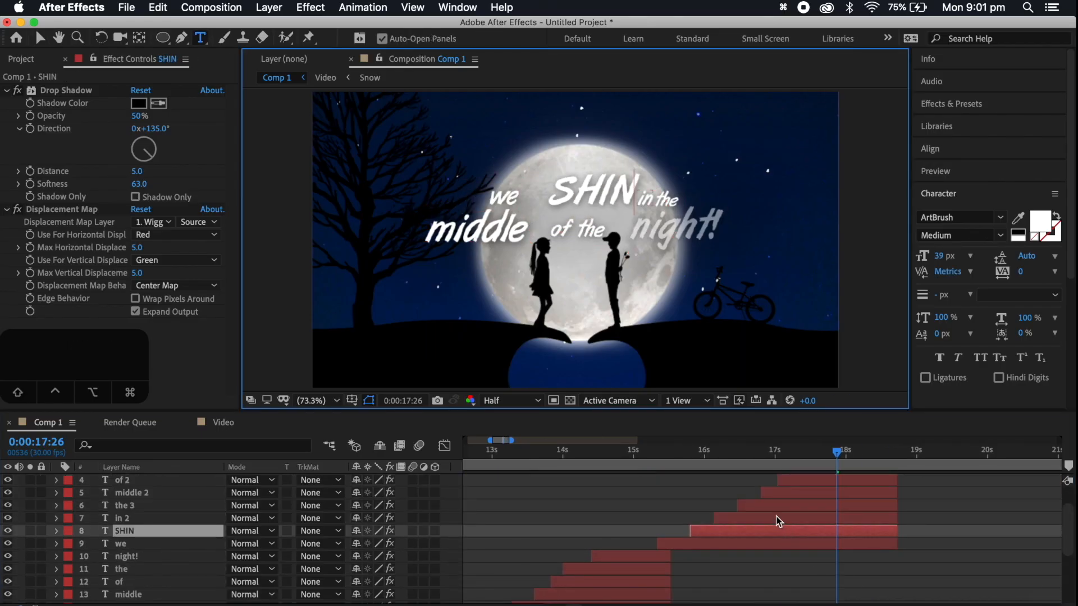
double_click(779, 519)
text(brighter)
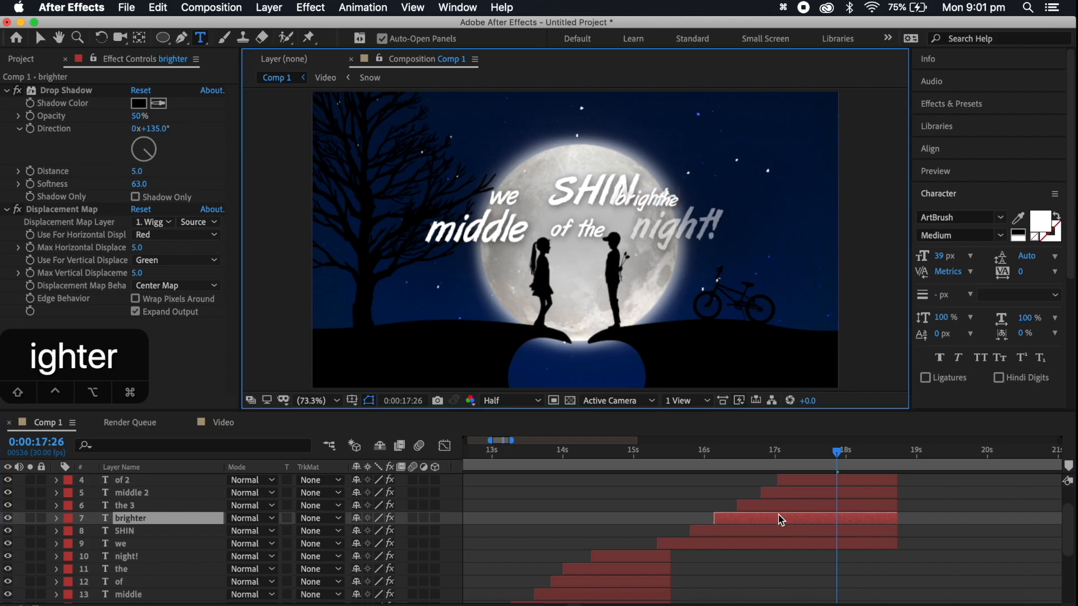
Replace the text of the layers the 3, middle 2 and of 2 with than, a and Diamond!
double_click(789, 506)
text(than)
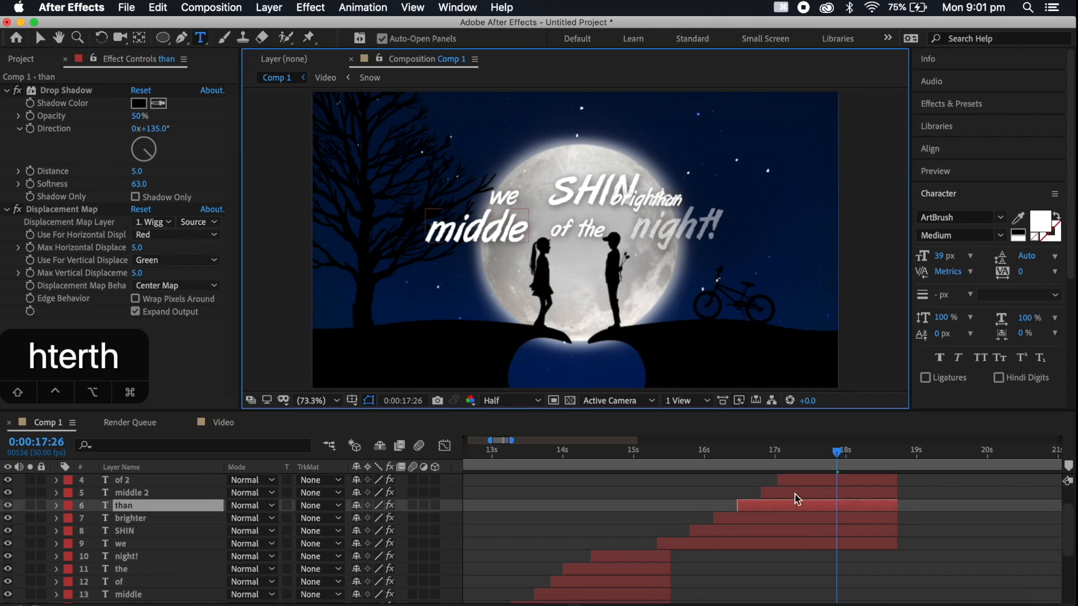
double_click(797, 493)
text(a)
double_click(800, 480)
text(Diamond!)
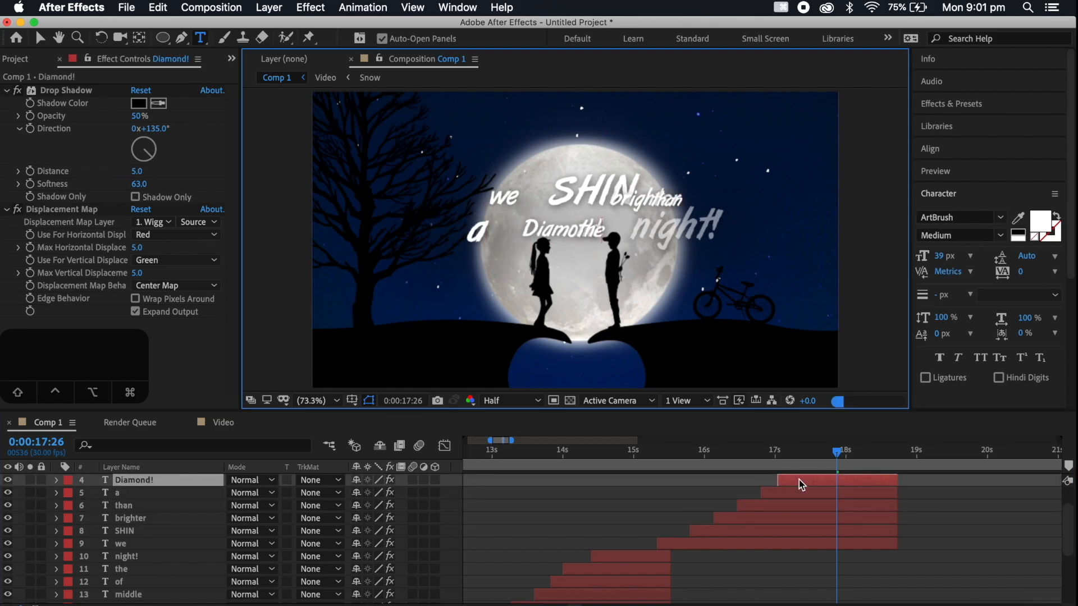
Delete the two leftover duplicate layers, night! 2 and the 4
scroll(883, 531, up, 3)
scroll(884, 531, right, 3)
click(795, 503)
shift+click(792, 493)
key(Delete)
Add the missing e to the SHIN text and place the word right beside we
click(775, 562)
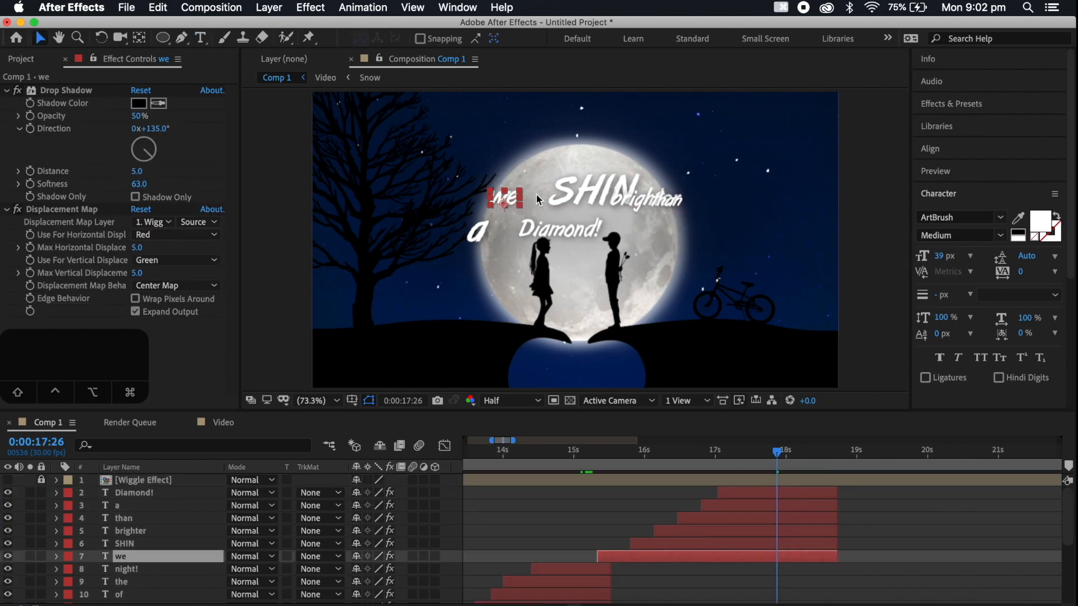
click(554, 190)
text(e)
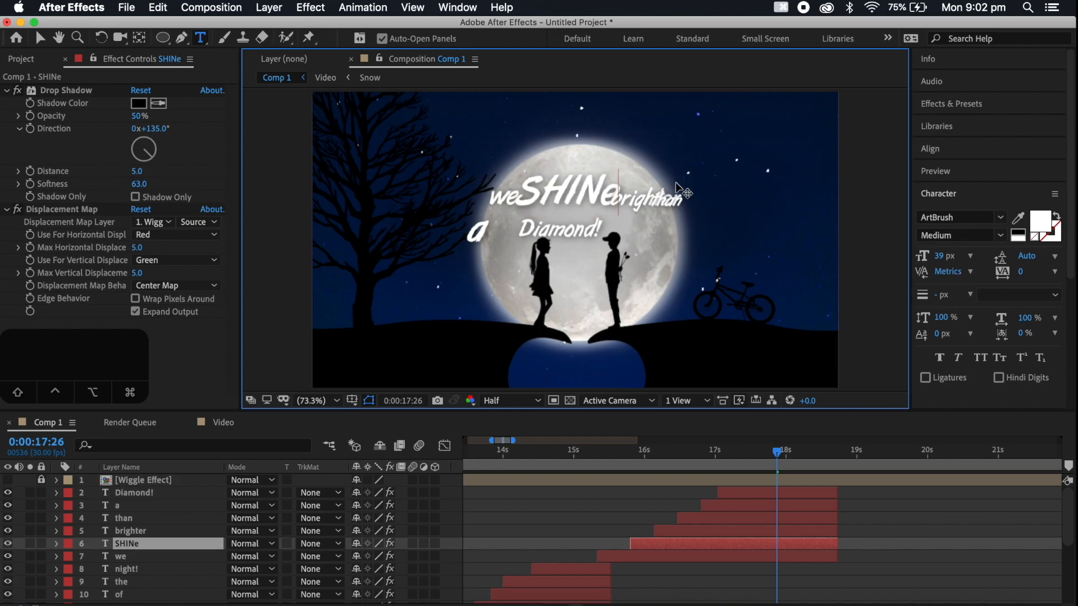
Move brighter clear of SHINe and arrange than, a and Diamond! as a second row beneath
click(787, 530)
click(38, 37)
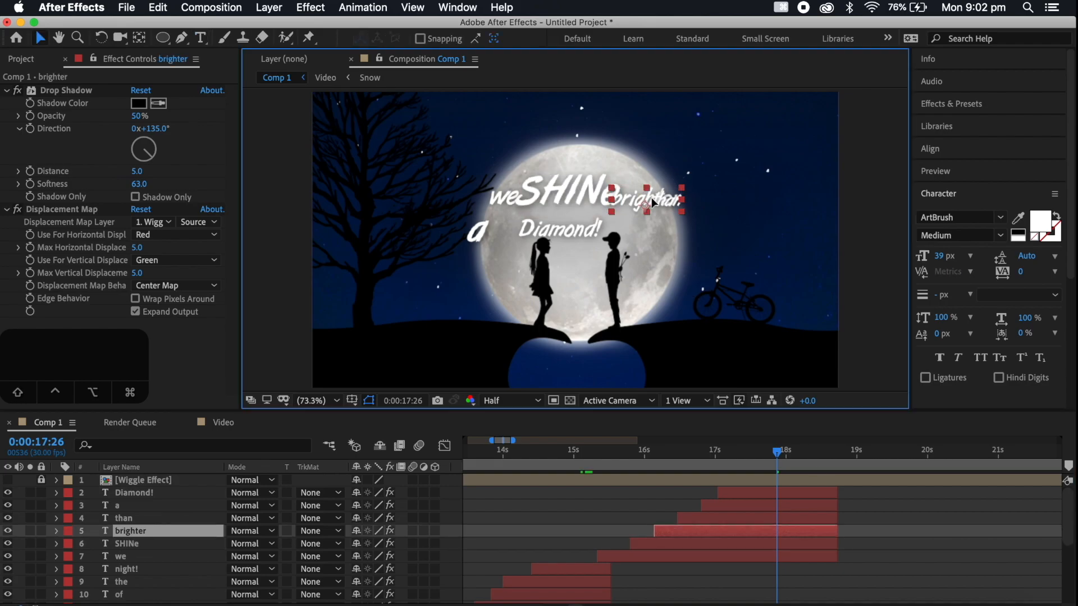
drag(652, 198, 666, 197)
click(764, 518)
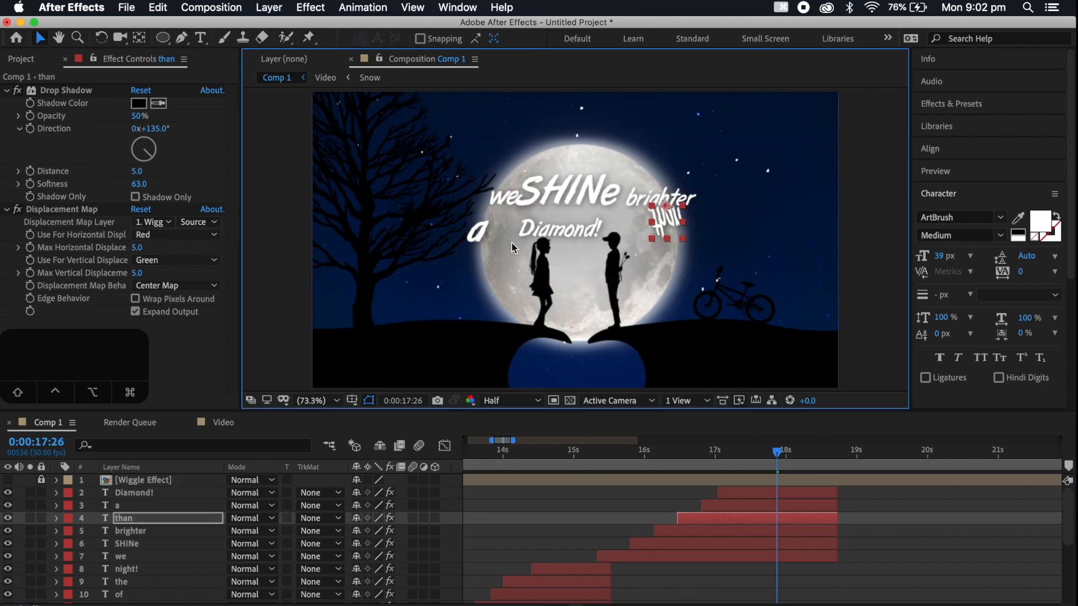
click(481, 237)
drag(578, 234, 515, 239)
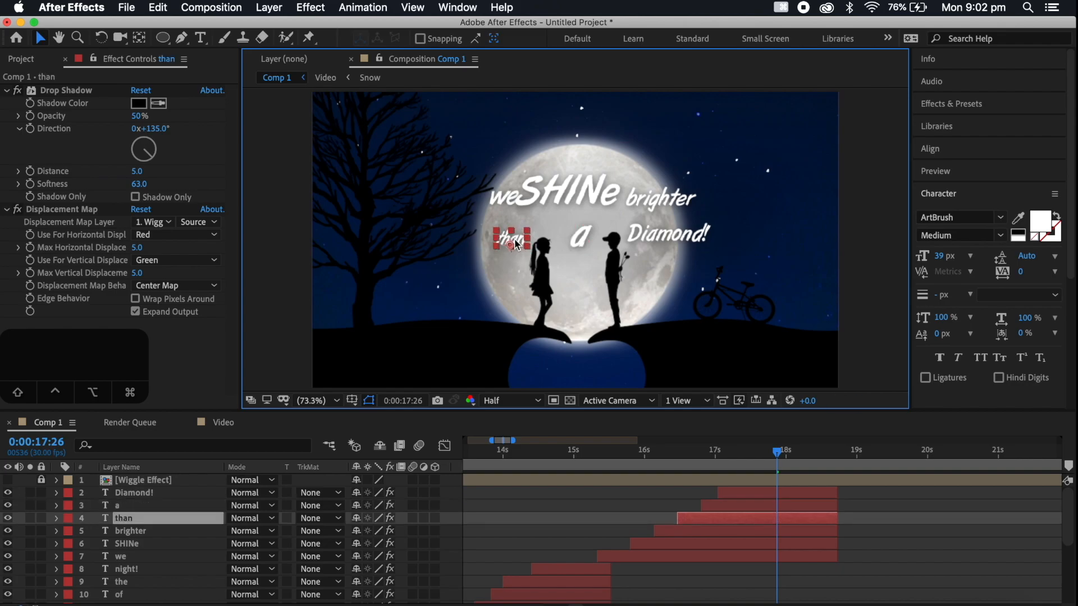
Lower we, SHINe and brighter so the first row sits closer to the second row
drag(559, 191, 505, 213)
shift+click(661, 198)
shift+click(504, 198)
click(595, 270)
drag(659, 213, 666, 212)
Change the final lowercase e of the large word to a capital so it reads SHINE
double_click(613, 209)
click(624, 207)
key(BackSpace)
text(E)
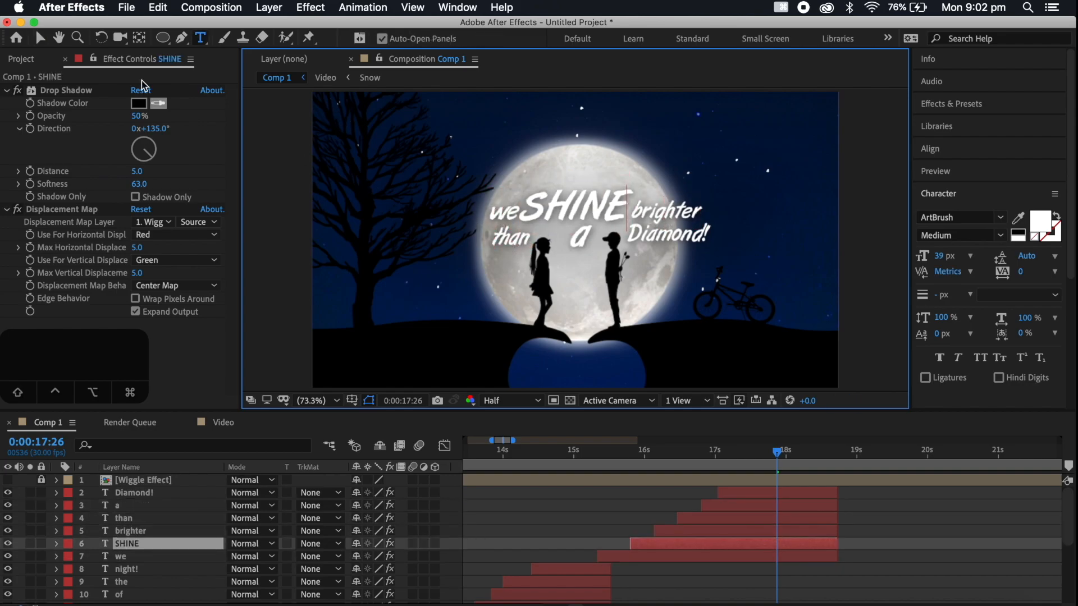
click(40, 38)
Nudge we away from SHINE, center than beneath it, and stack a above a lowered Diamond! under brighter
click(472, 185)
drag(507, 213, 503, 214)
click(679, 274)
drag(659, 236, 660, 249)
scroll(646, 244, up, 2)
click(596, 233)
drag(623, 201, 610, 222)
drag(594, 246, 728, 216)
click(430, 232)
drag(429, 230, 609, 232)
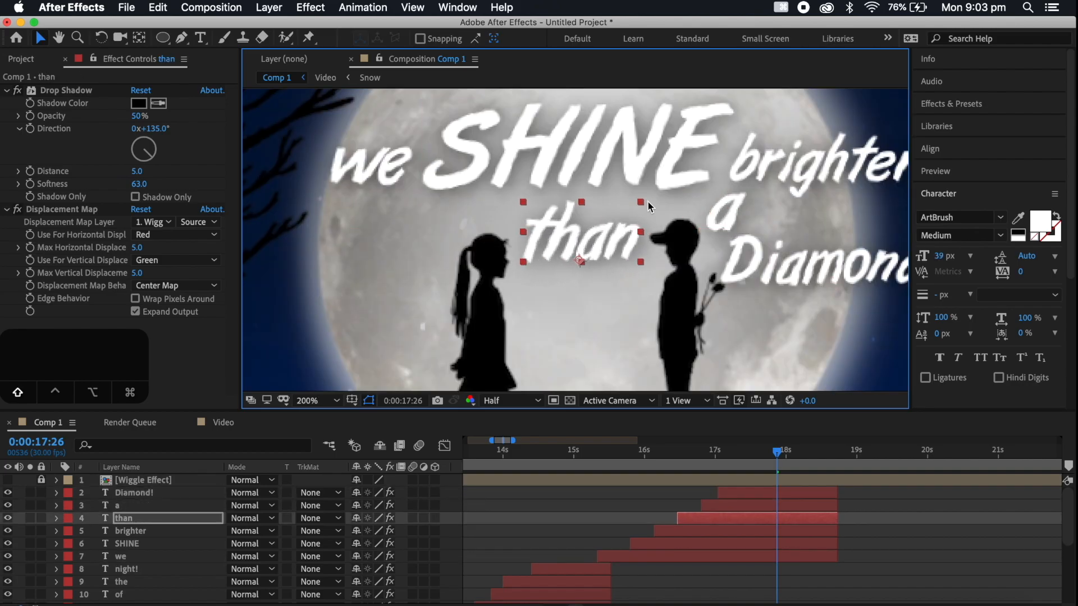
Fit the composition in view and nudge Diamond! slightly further right beneath the word a
click(322, 405)
click(331, 141)
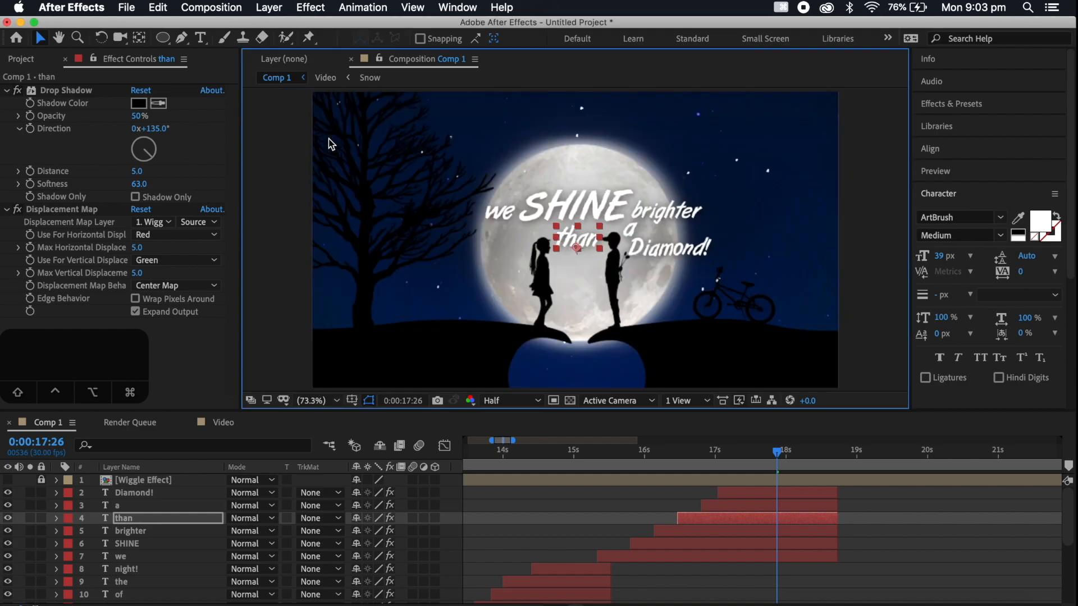
click(727, 285)
click(664, 249)
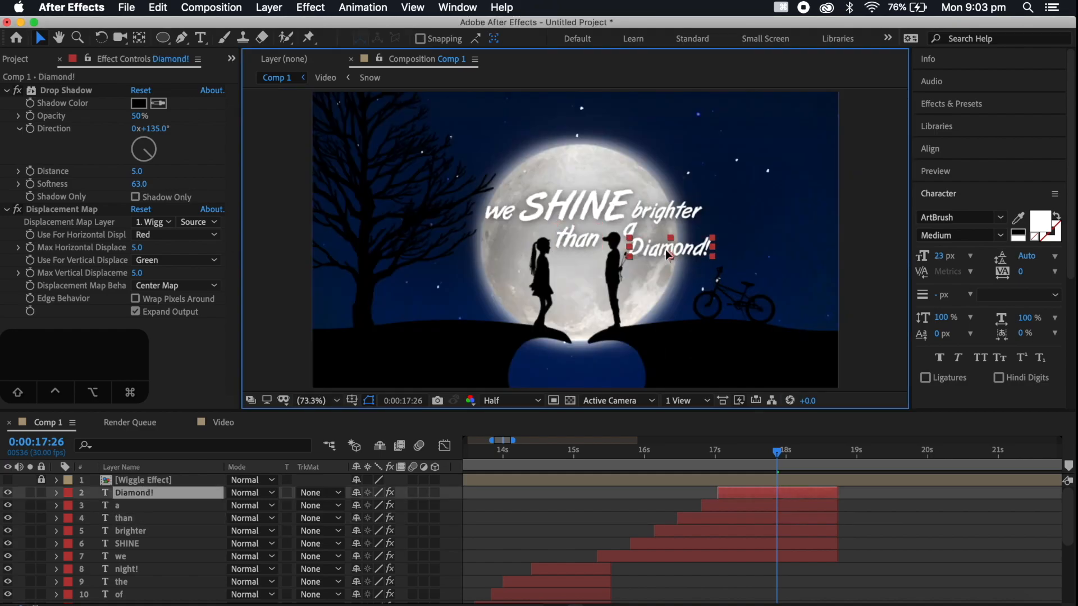
click(630, 229)
click(657, 273)
Play the new lyric line back from 0:00:15:05 and 0:00:15:00 to check its timing against the vocals
click(585, 457)
key(space)
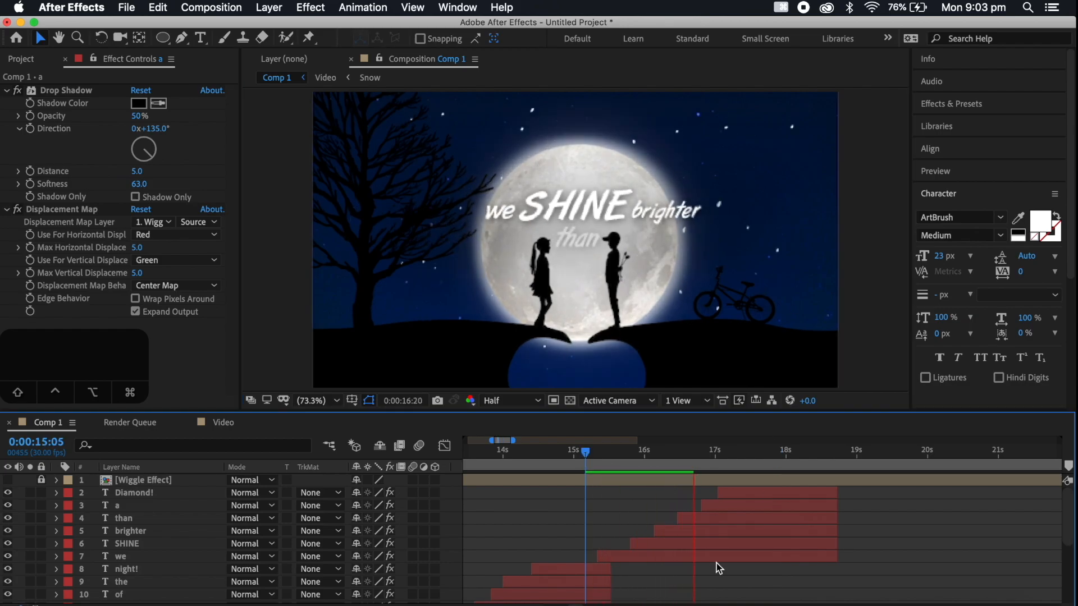
key(space)
key(space)
click(573, 455)
Shift all six layers from we to Diamond! earlier so we starts at about 0:00:15:06, and play the line back
key(space)
key(space)
key(space)
click(678, 556)
shift+click(752, 494)
drag(752, 494, 742, 494)
key(space)
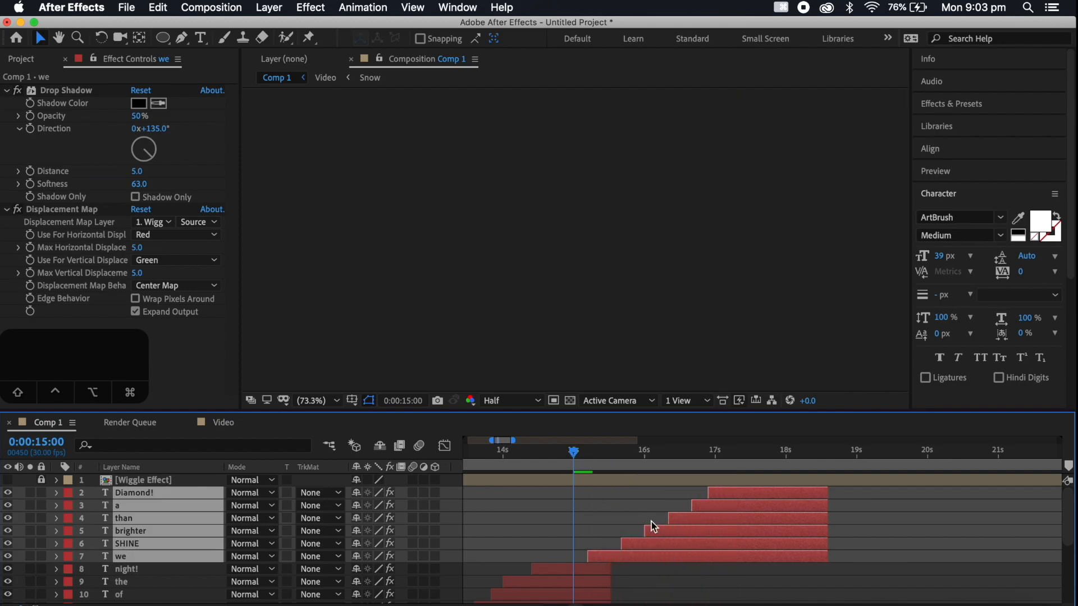
key(space)
Shift only the SHINE layer earlier to start at about 0:00:15:14 and play back from 0:00:15:01
click(648, 572)
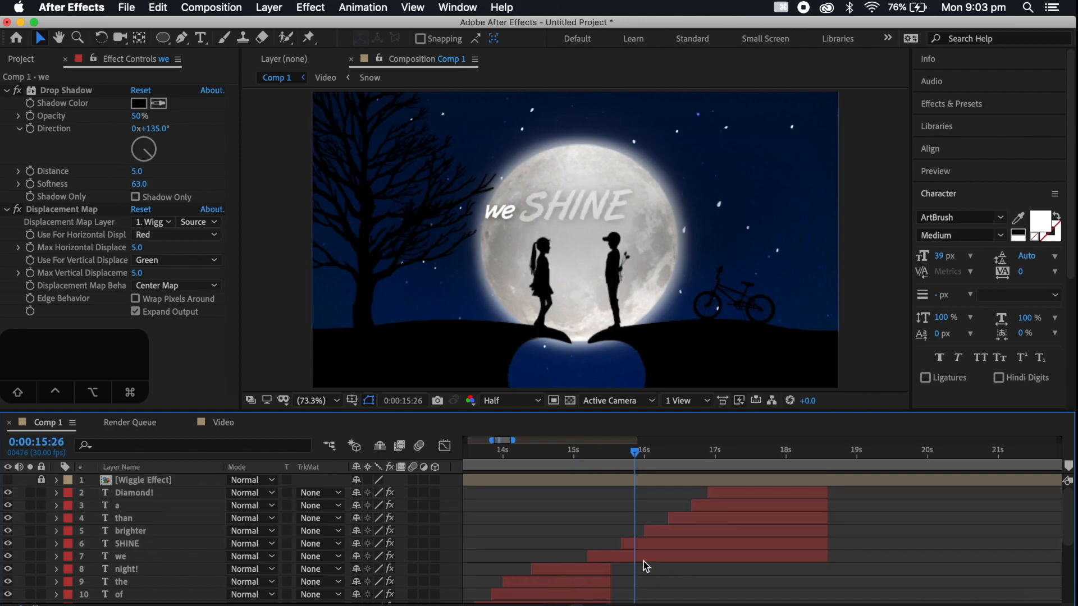
drag(628, 544, 618, 545)
click(577, 454)
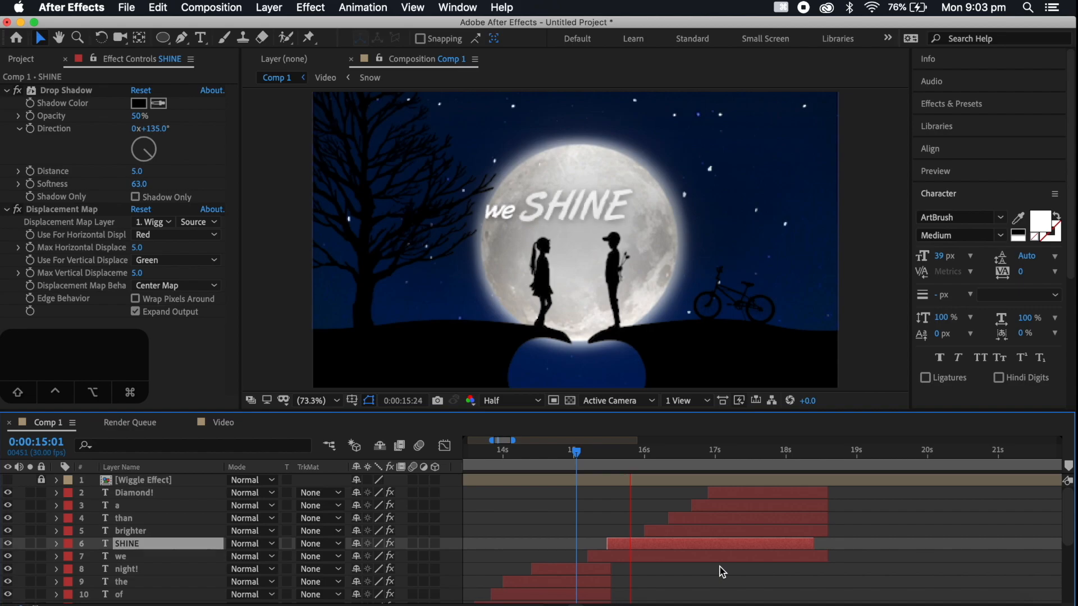
Shift the brighter, than, a and Diamond! layers earlier so brighter starts at about 0:00:15:24, and play back from 0:00:15:04
click(673, 528)
shift+click(726, 492)
drag(740, 493, 729, 497)
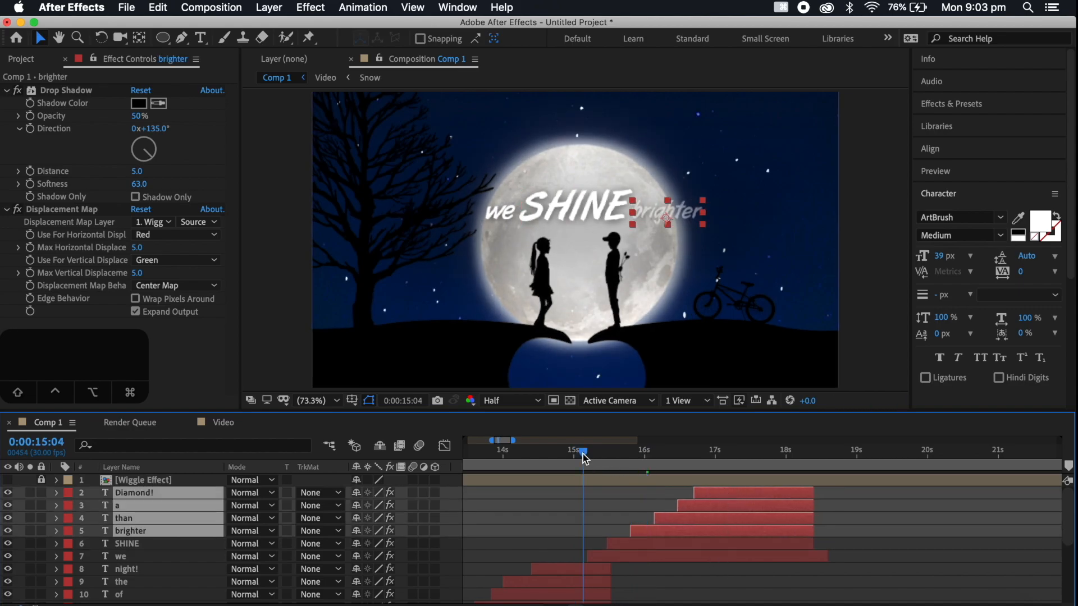
key(space)
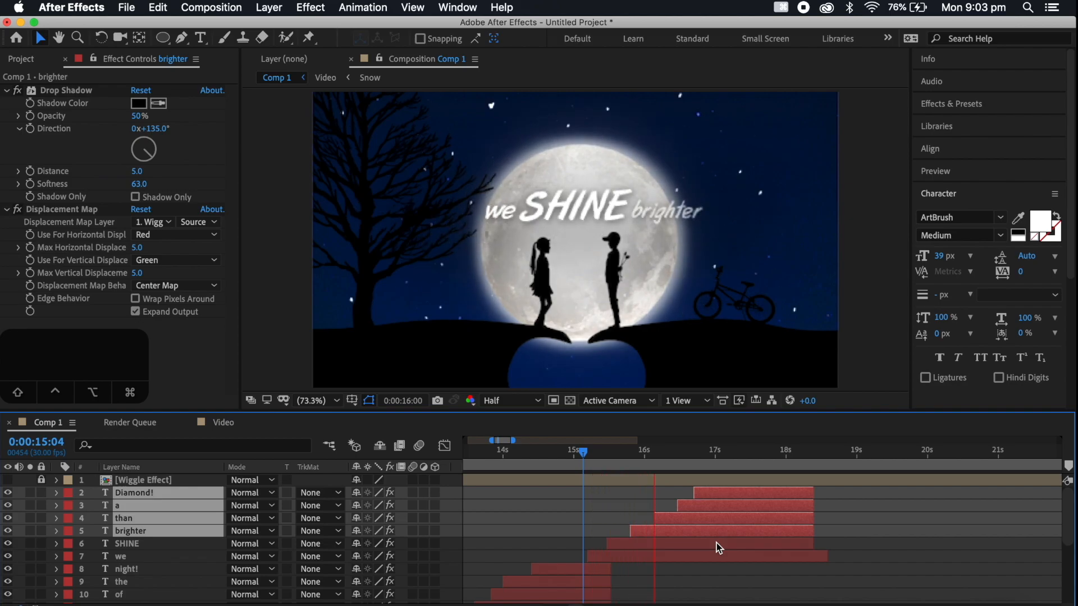
key(space)
click(583, 453)
key(space)
key(space)
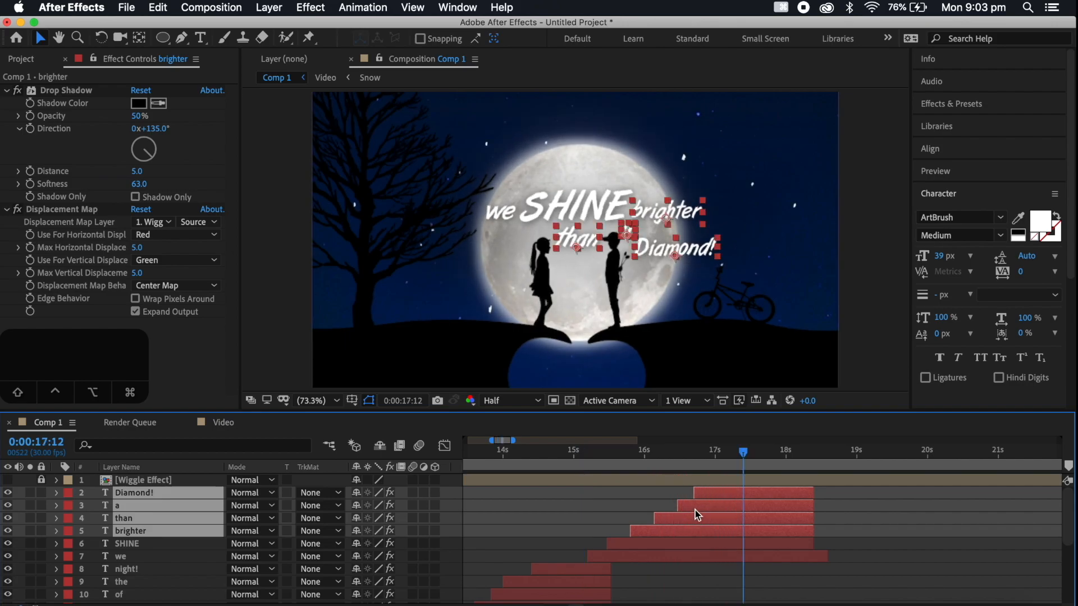
Shift the a and Diamond! layers slightly earlier and play the line back from 0:00:15:00 to 0:00:17:29
shift+click(695, 506)
click(705, 496)
shift+click(709, 506)
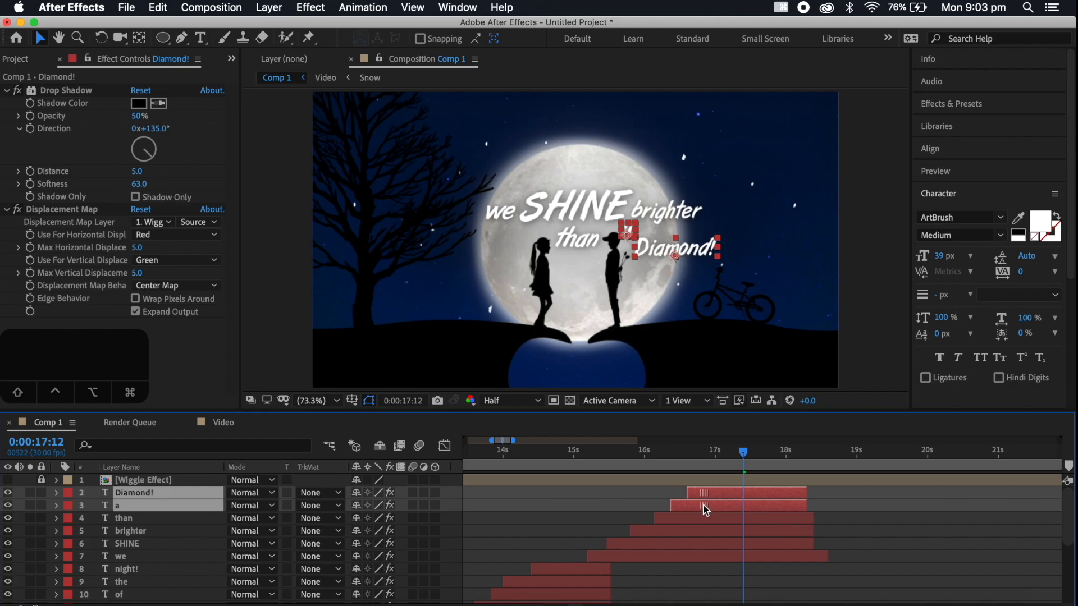
key(space)
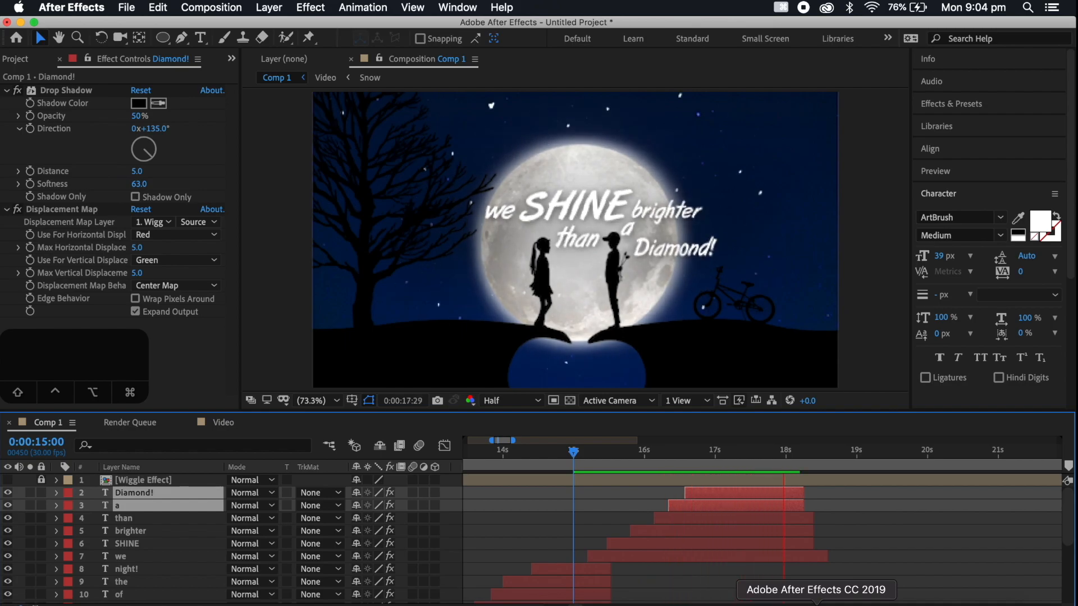
key(space)
Show Opacity for all six layers, move the fade-out keyframes of Diamond!, a, than and brighter slightly earlier, and play from 0:00:17:19
shift+click(797, 558)
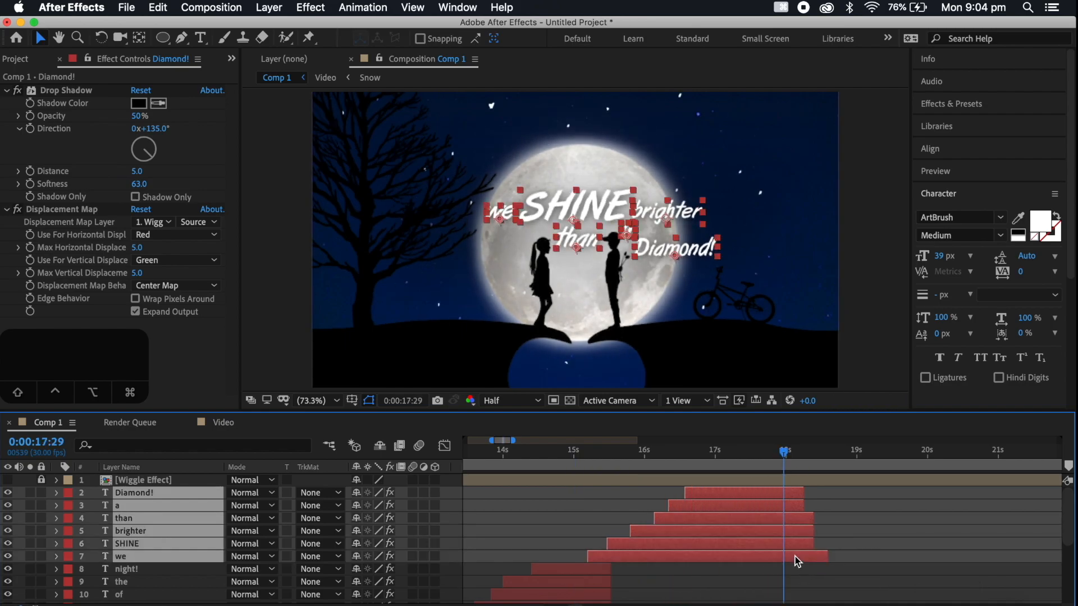
key(t)
drag(813, 508, 785, 582)
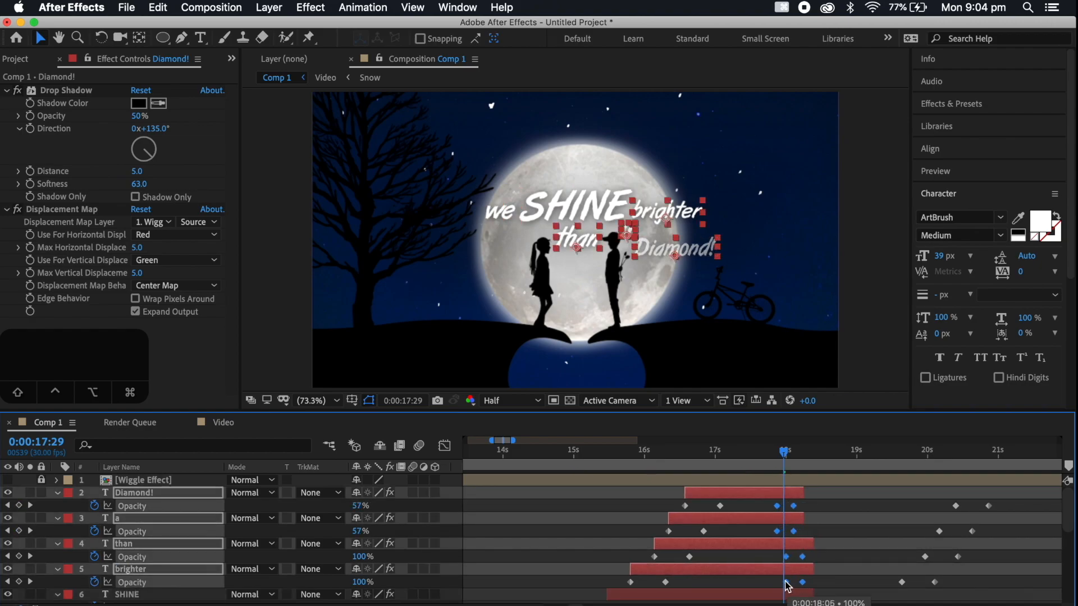
click(760, 455)
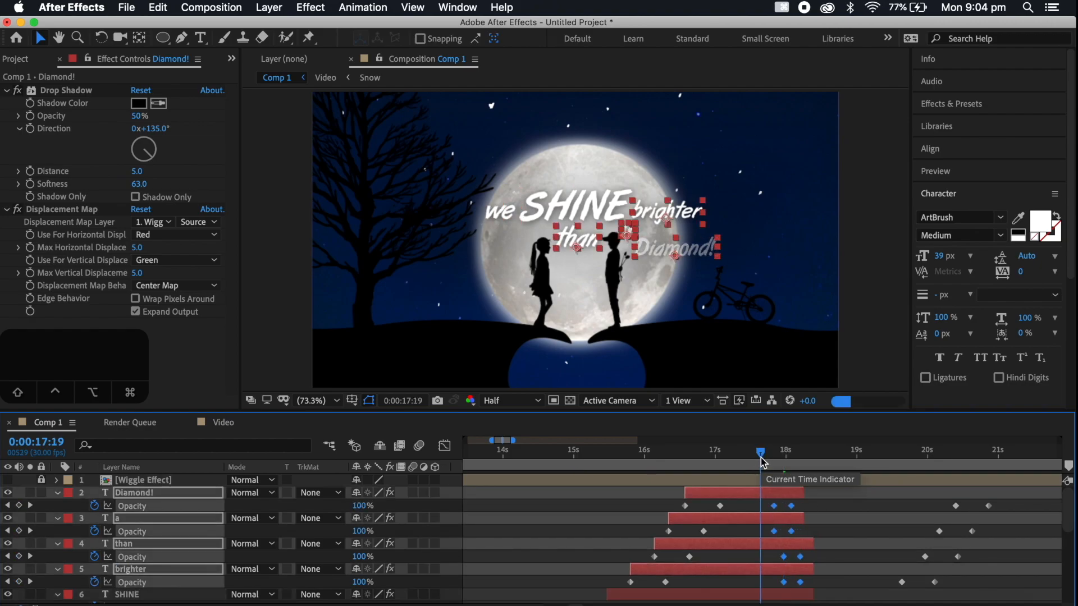
key(space)
Move the fade-out Opacity keyframes of the SHINE and we layers earlier and play the line back from 0:00:15:01
scroll(861, 547, down, 3)
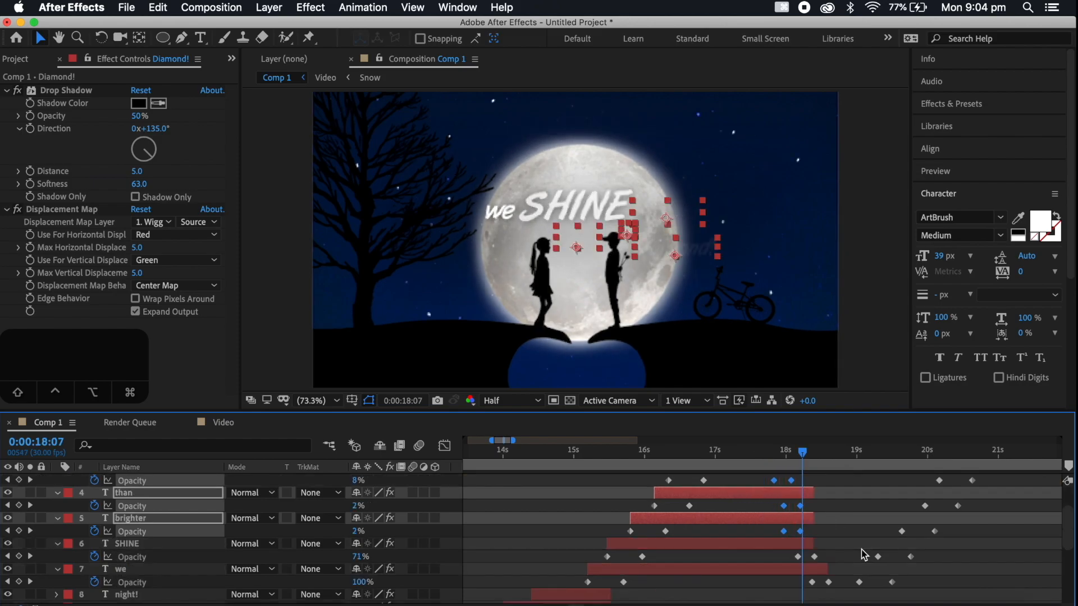
drag(847, 515, 791, 554)
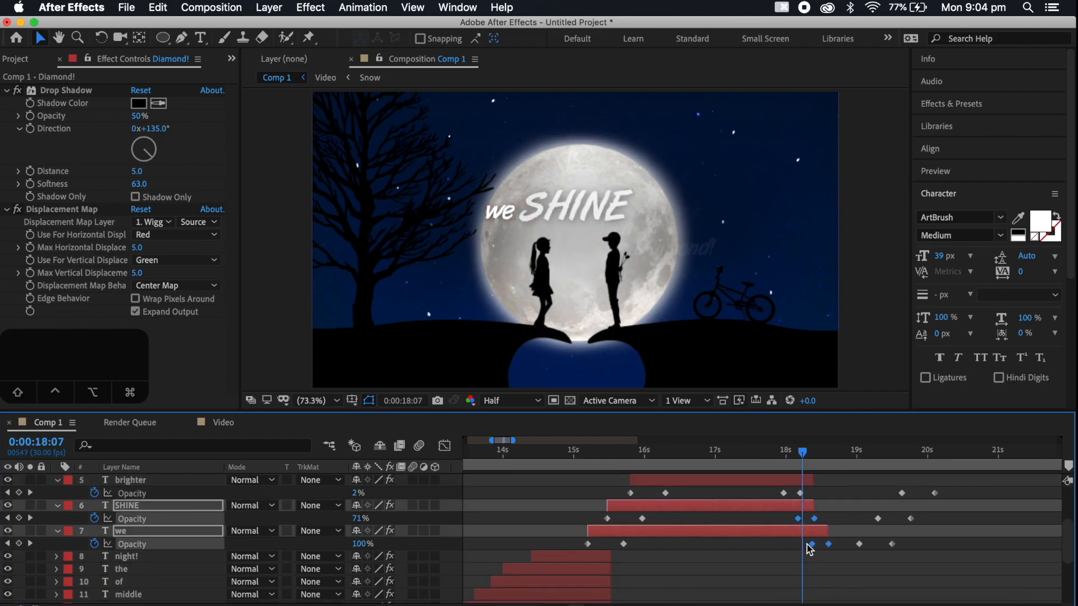
click(791, 549)
drag(840, 518, 791, 550)
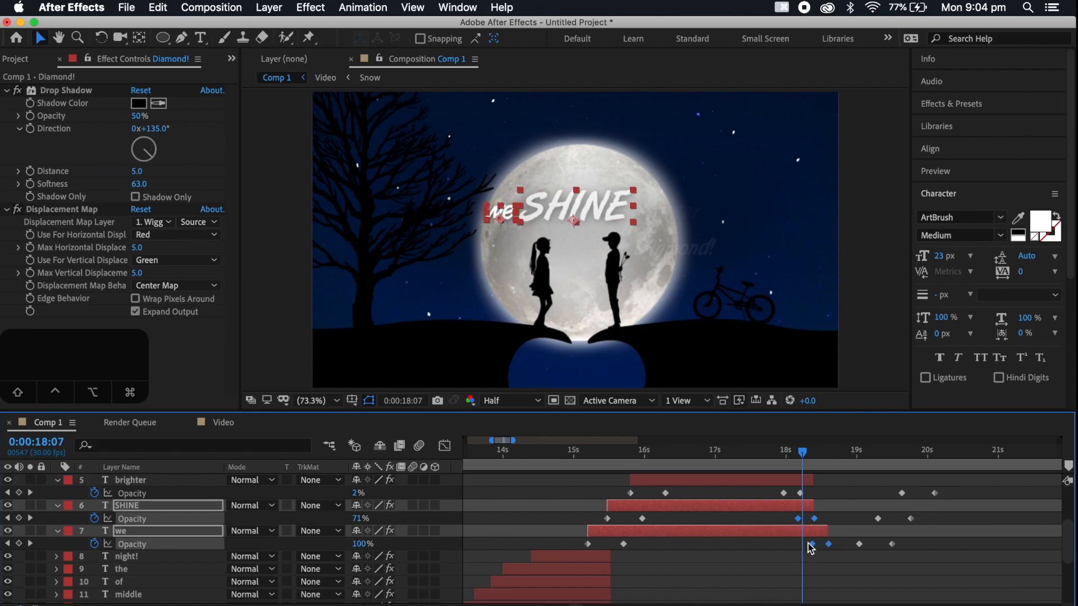
click(797, 547)
drag(829, 519, 794, 547)
click(577, 457)
key(space)
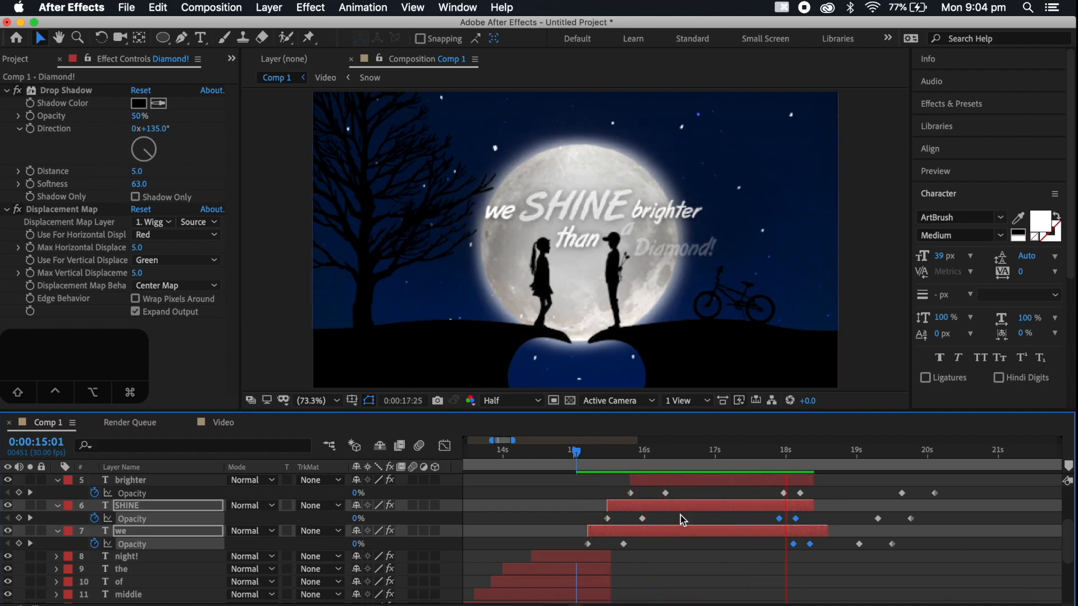
key(space)
scroll(680, 516, up, 4)
scroll(706, 523, right, 3)
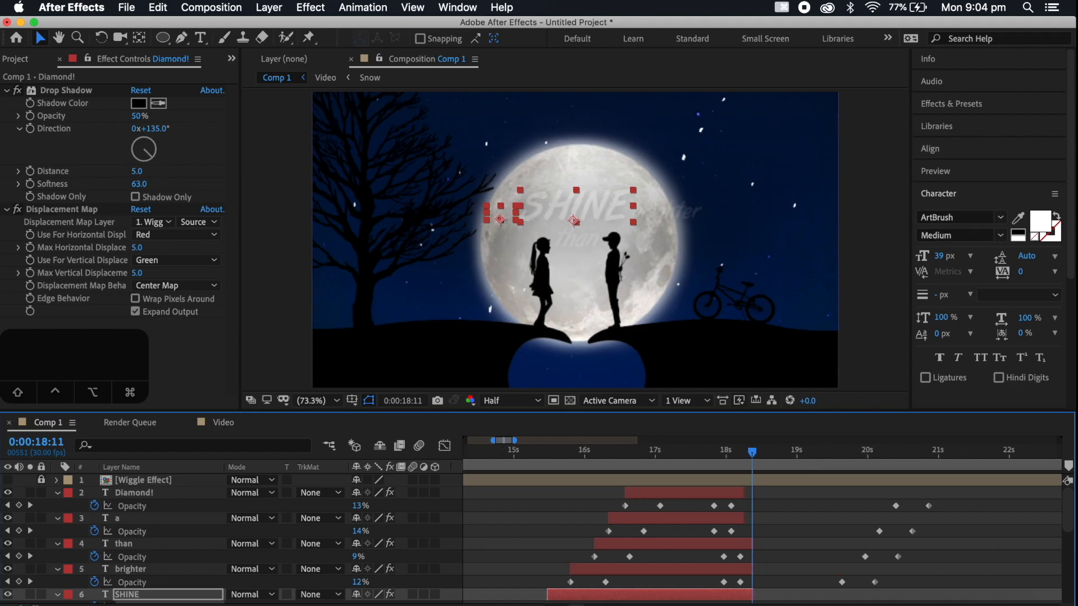
Check the next lyric line on the AZLyrics page, return to After Effects and collapse the Opacity rows of the shine-line layers
click(242, 600)
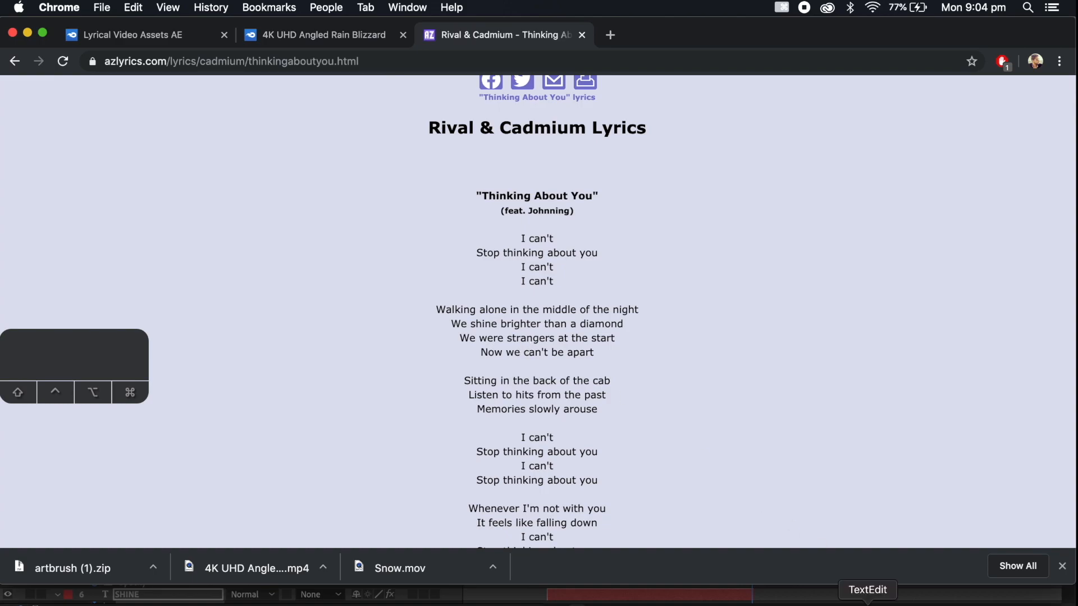
click(818, 604)
scroll(204, 537, down, 5)
click(61, 495)
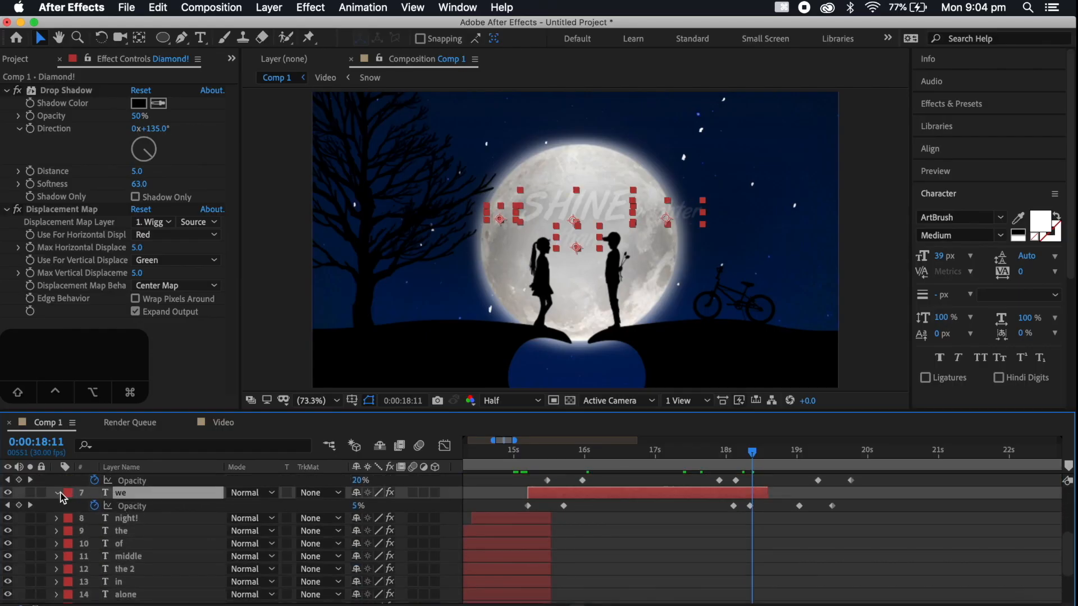
click(60, 495)
Select the eight first-line text layers from night! down to Walking and duplicate them
scroll(469, 527, up, 4)
scroll(469, 528, left, 1)
scroll(528, 536, down, 1)
click(572, 546)
scroll(584, 548, down, 3)
scroll(584, 549, left, 3)
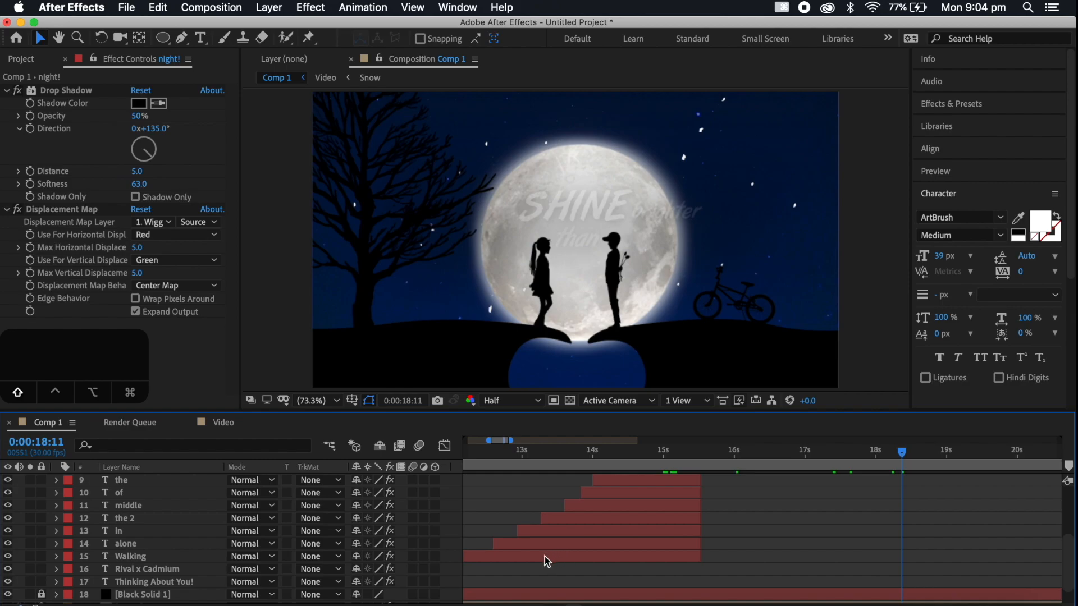
shift+click(544, 557)
scroll(581, 555, up, 4)
scroll(581, 555, right, 5)
scroll(581, 554, left, 3)
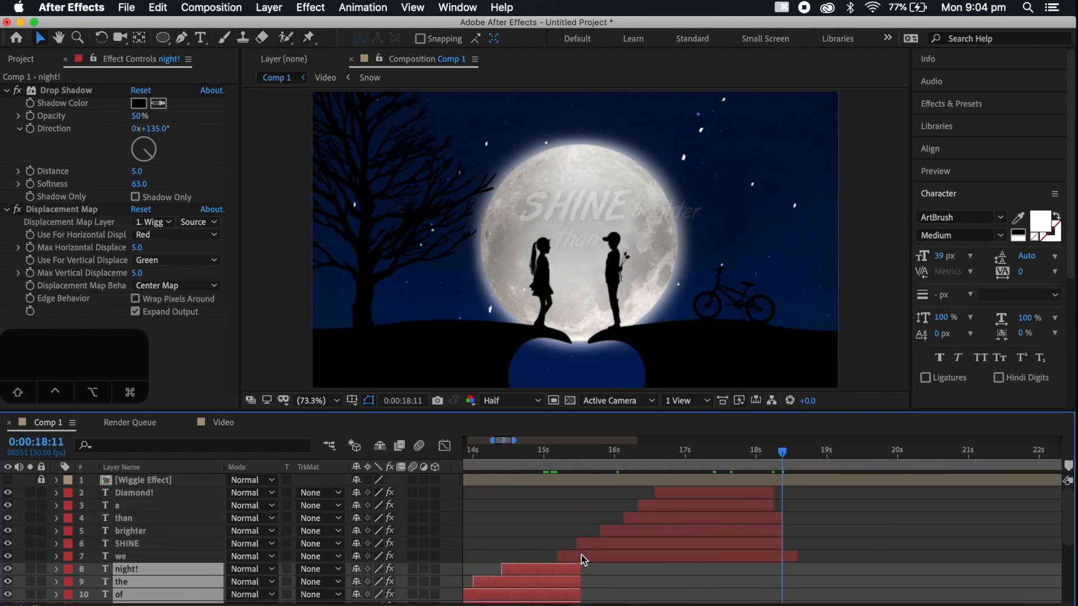
key(super+d)
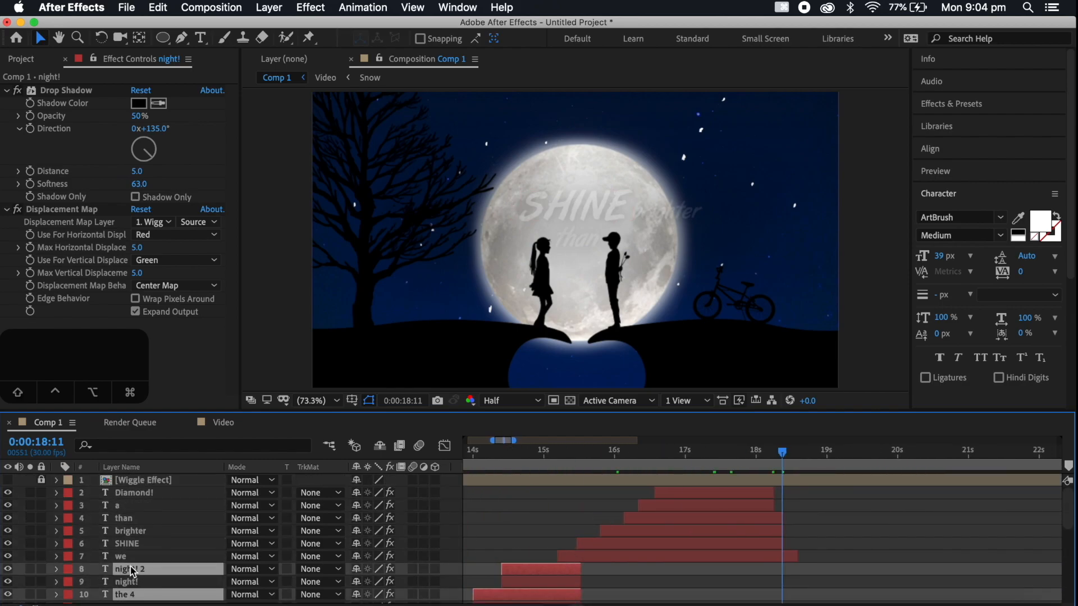
Move the eight duplicates above Diamond!, shift them to start at about 0:00:18:10 and show the frame at 0:00:20:28
drag(133, 572, 133, 487)
scroll(630, 517, down, 3)
scroll(631, 518, left, 3)
drag(630, 517, 1044, 513)
scroll(1044, 513, right, 3)
scroll(922, 503, right, 3)
click(754, 452)
scroll(848, 524, up, 3)
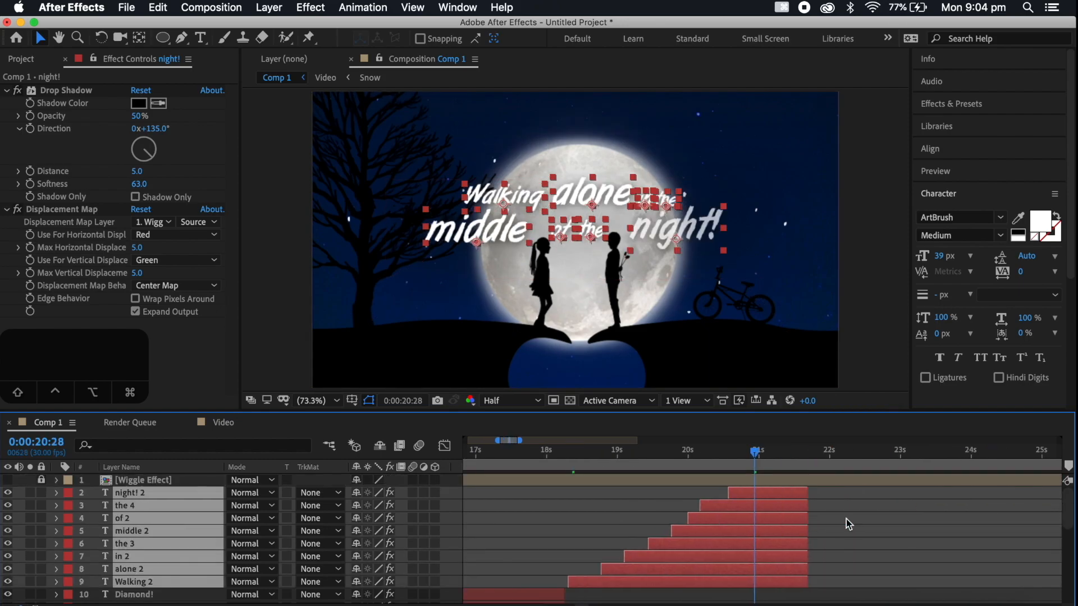
Check the lyrics page and retype the duplicates Walking 2, alone 2, in 2 and the 3 as we, were, strangers and at
click(241, 599)
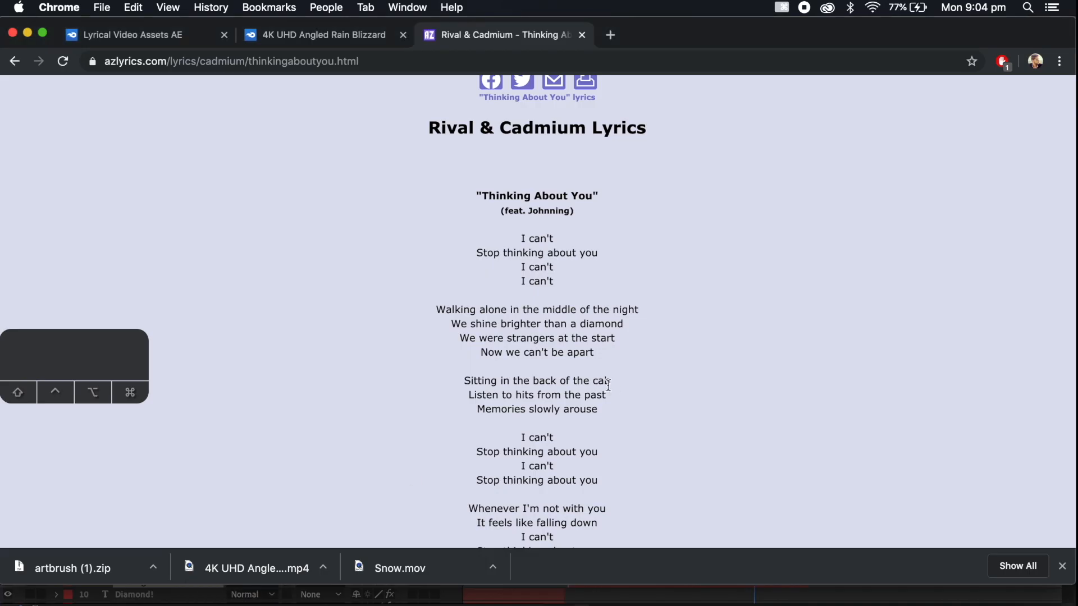
click(817, 600)
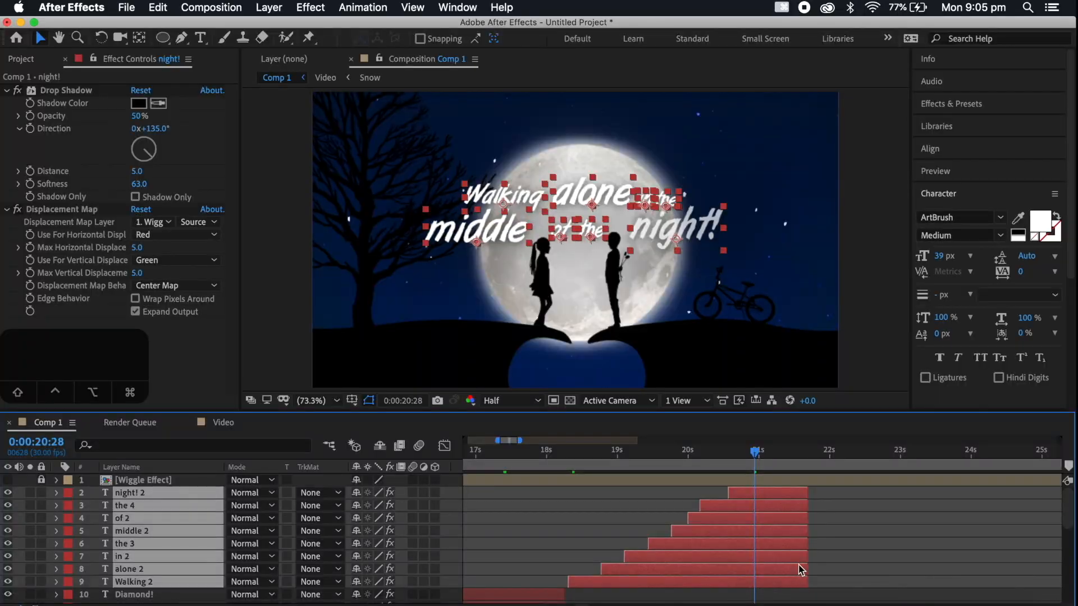
text(were)
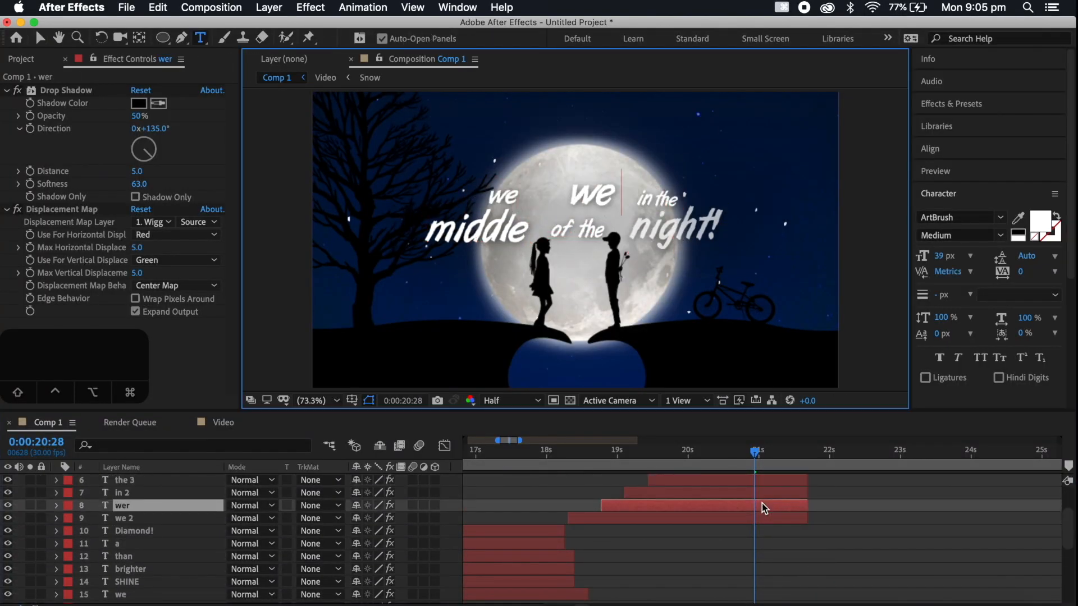
double_click(725, 497)
text(strangers)
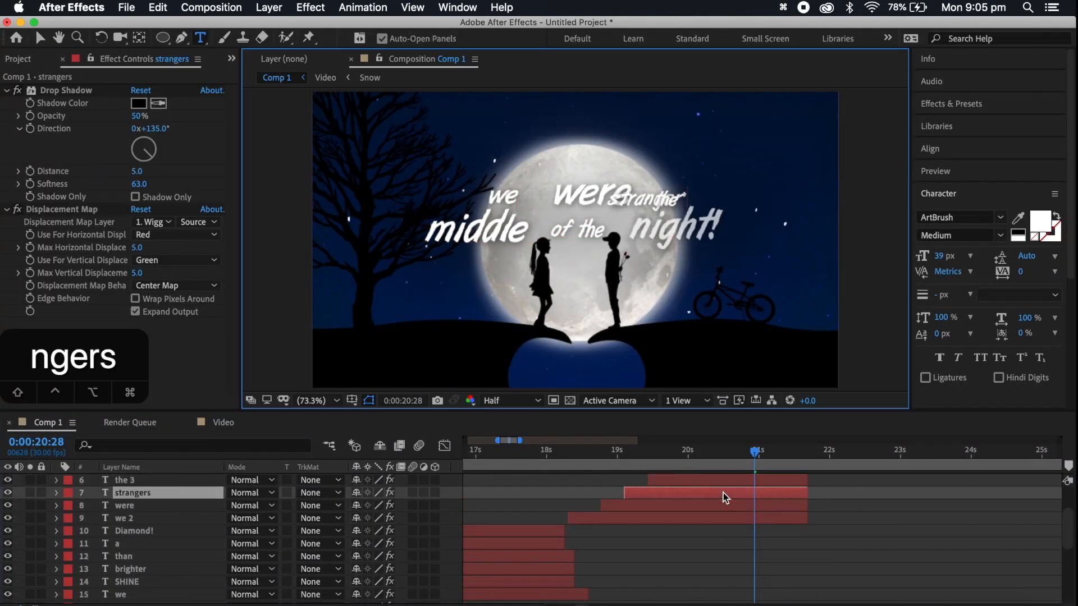
double_click(716, 478)
text(at)
Retype middle 2 as the and of 2 as start, and delete the unused the 4 and night! 2 layers
scroll(719, 487, up, 2)
double_click(717, 492)
text(the)
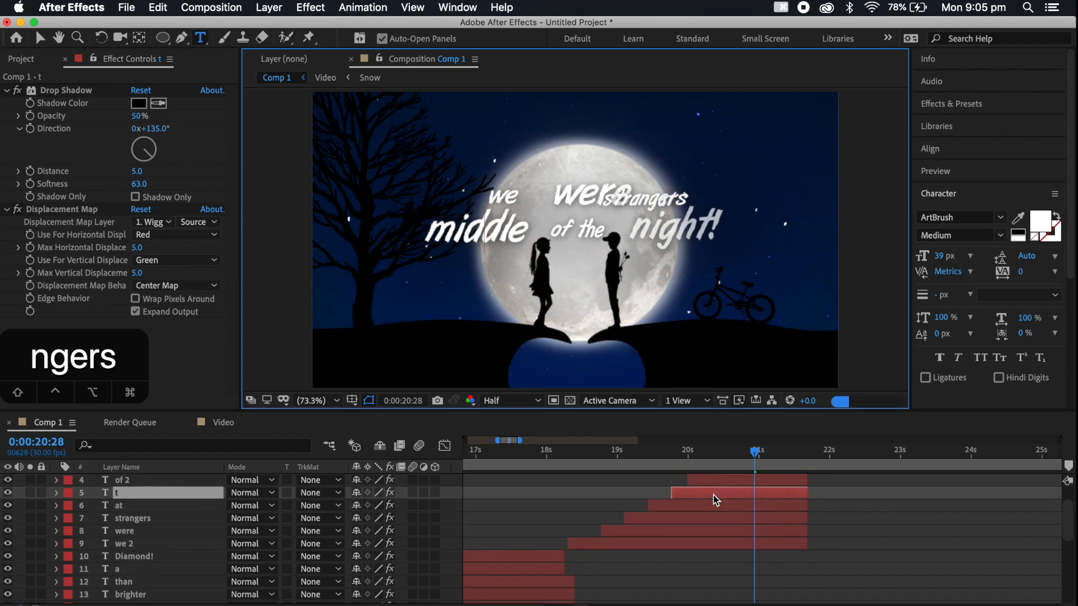
scroll(712, 495, up, 1)
scroll(714, 501, up, 1)
double_click(717, 506)
text(start)
scroll(718, 507, up, 1)
scroll(718, 506, right, 1)
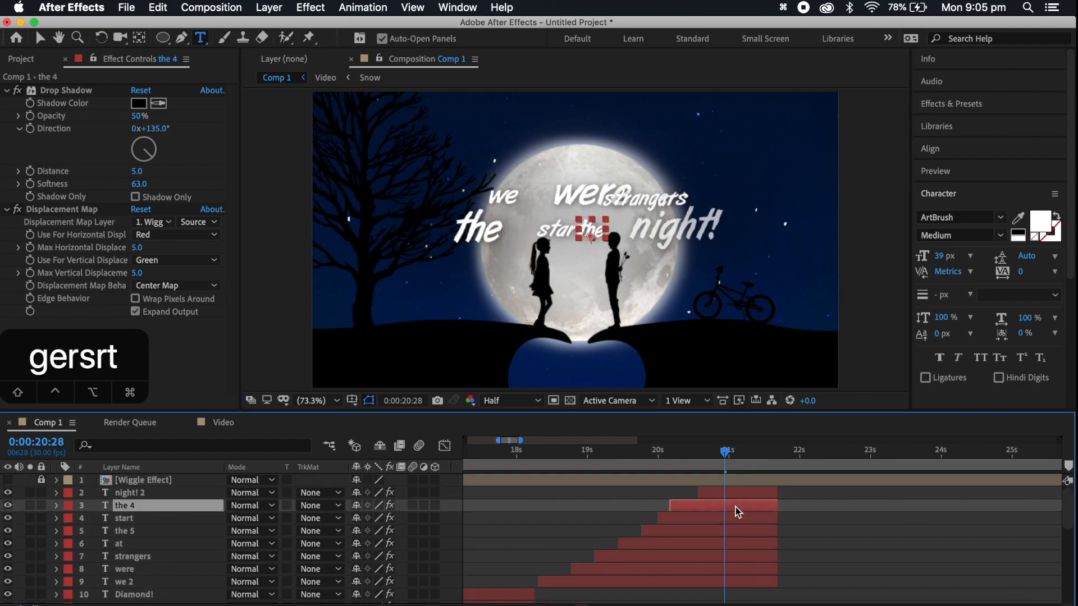
click(735, 507)
shift+click(735, 494)
key(BackSpace)
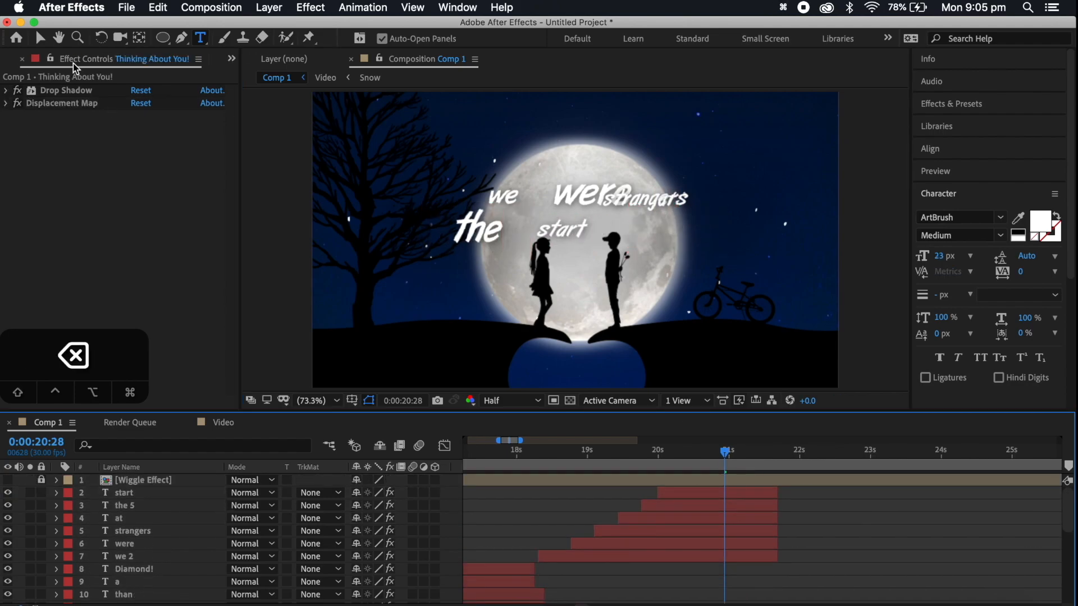
Arrange the words as "we were strangers" above "at the start" over the moon, and play back from just before 0:00:18:00
click(40, 38)
drag(589, 197, 562, 196)
click(665, 209)
drag(641, 200, 650, 223)
click(718, 520)
drag(494, 237, 595, 239)
drag(525, 225, 541, 228)
mouse_move(648, 226)
mouse_down()
mouse_move(631, 225)
mouse_move(644, 224)
mouse_up()
click(724, 219)
click(725, 225)
click(510, 452)
key(space)
key(space)
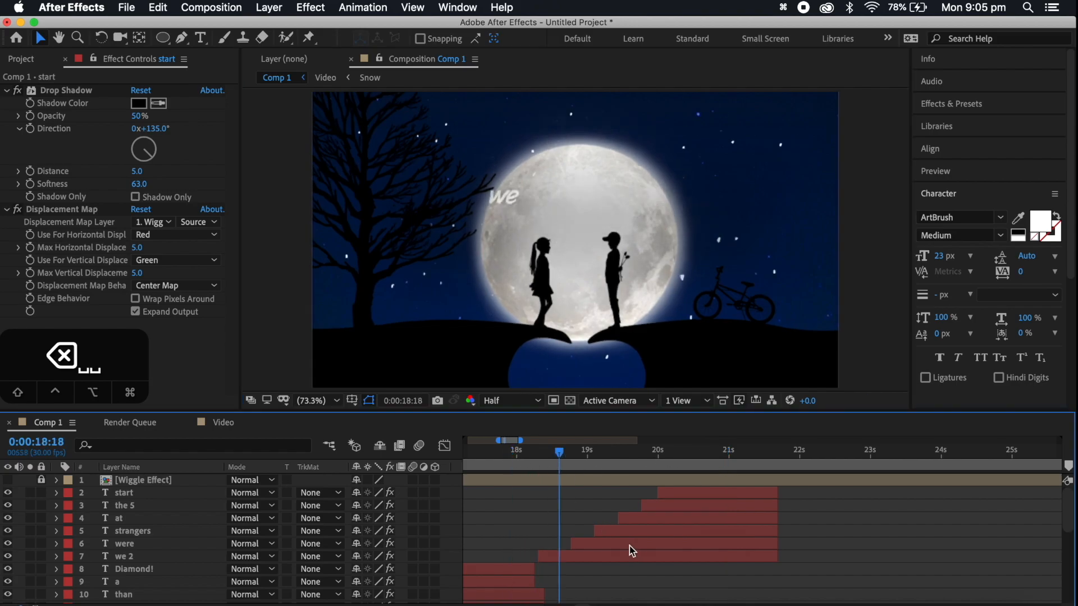
Delete the leftover Opacity keyframes of the previous line's we layer and play back from 0:00:18:15
scroll(624, 539, down, 3)
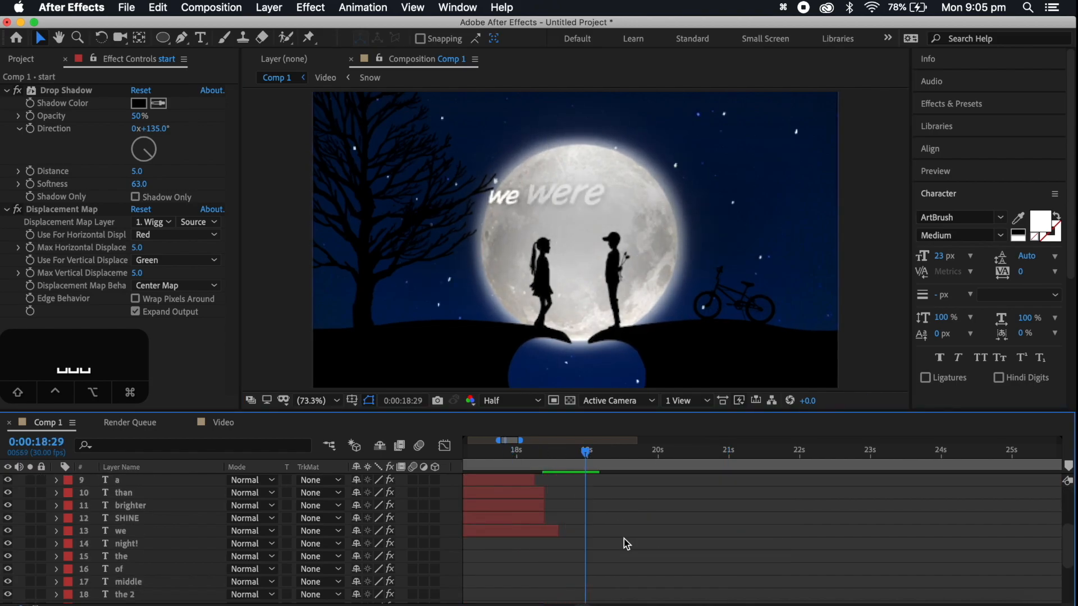
scroll(625, 539, up, 4)
click(600, 556)
drag(582, 456, 551, 466)
scroll(570, 505, down, 5)
scroll(567, 522, up, 3)
click(548, 574)
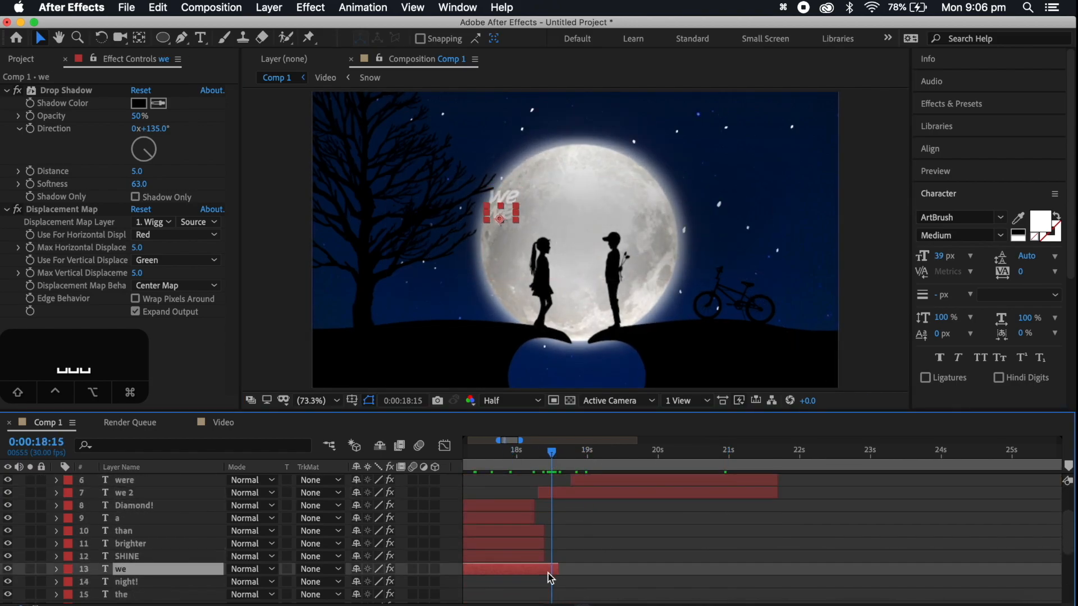
key(t)
key(BackSpace)
key(space)
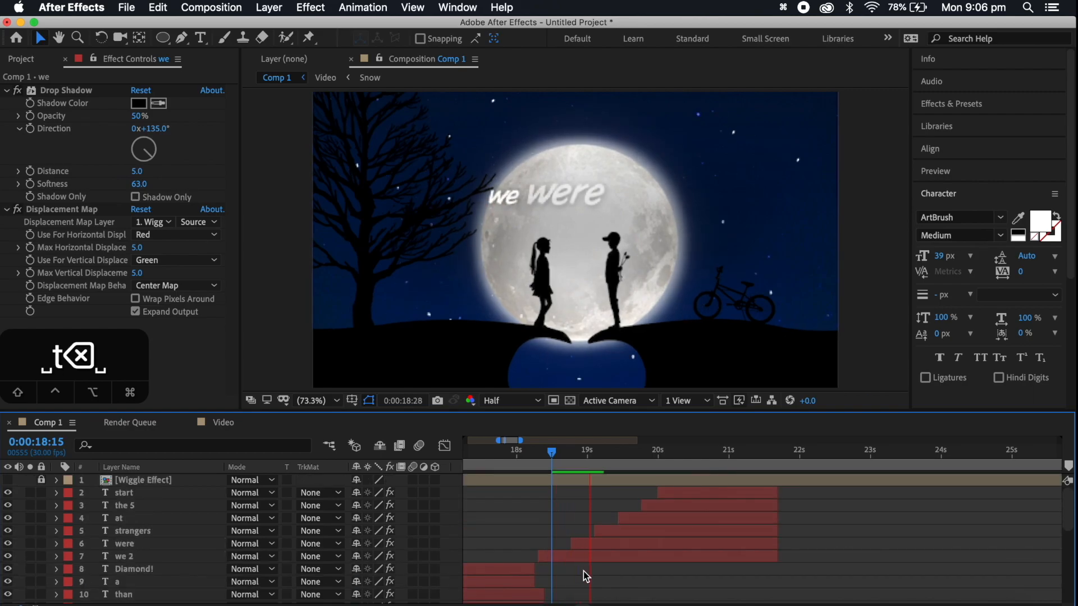
key(space)
Shift the layers were through start earlier so were begins at about 0:00:18:15, and play the line from 0:00:18:02
click(527, 453)
key(space)
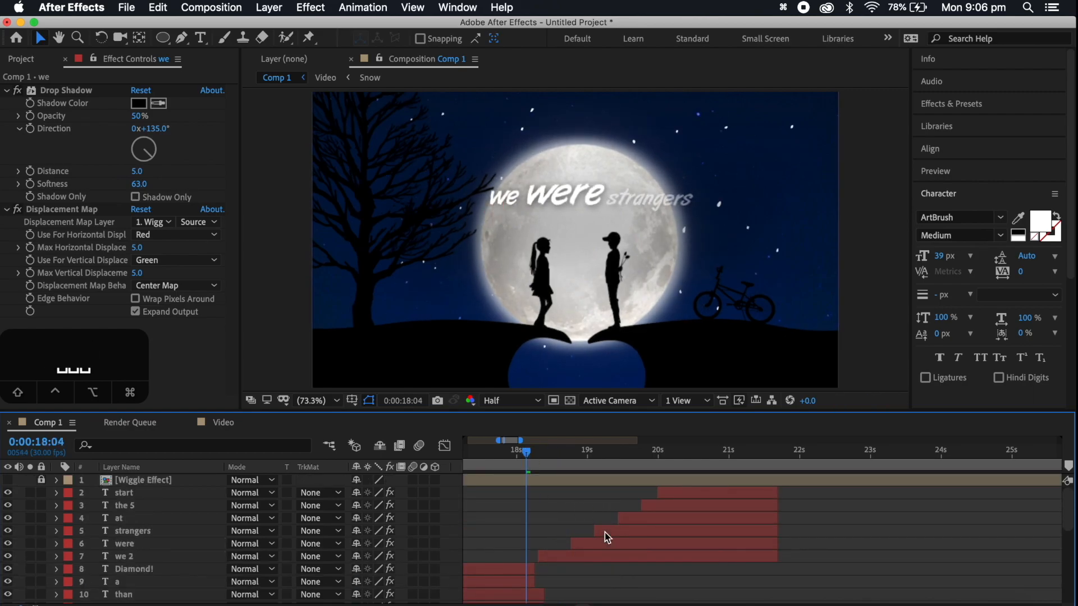
click(615, 545)
shift+click(696, 494)
drag(696, 494, 677, 495)
click(522, 452)
key(space)
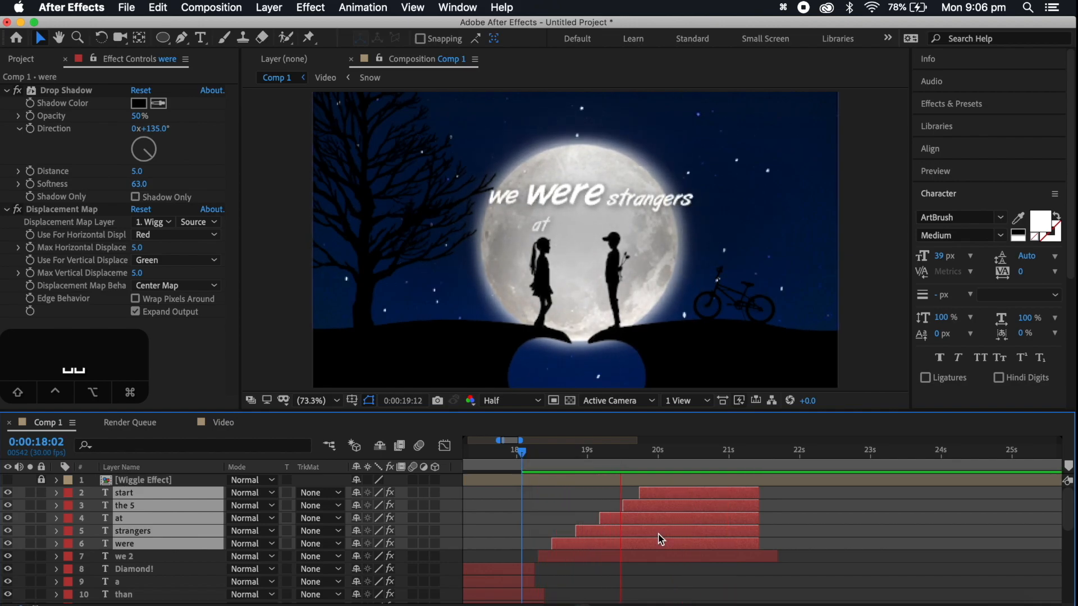
key(space)
Adjust the fade-out Opacity keyframes of we 2 so it reaches 0% at 0:00:21:13, and play on
click(713, 555)
key(t)
drag(821, 563, 728, 569)
key(BackSpace)
key(space)
key(space)
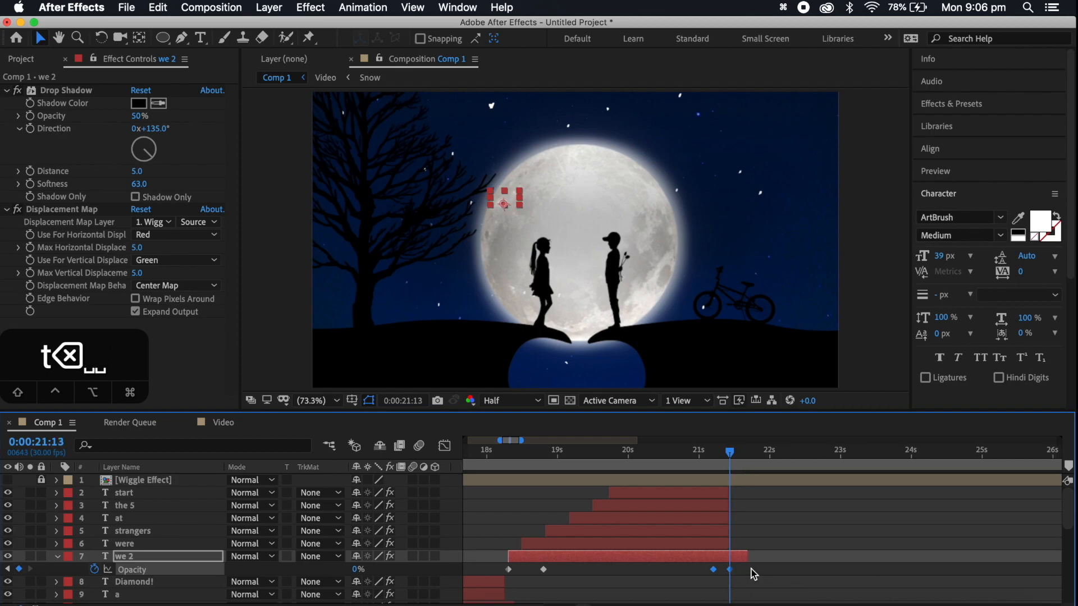
Check the next lyric, duplicate the six strangers-line layers to the top of the stack and shift them to start at about 0:00:21:11
click(235, 597)
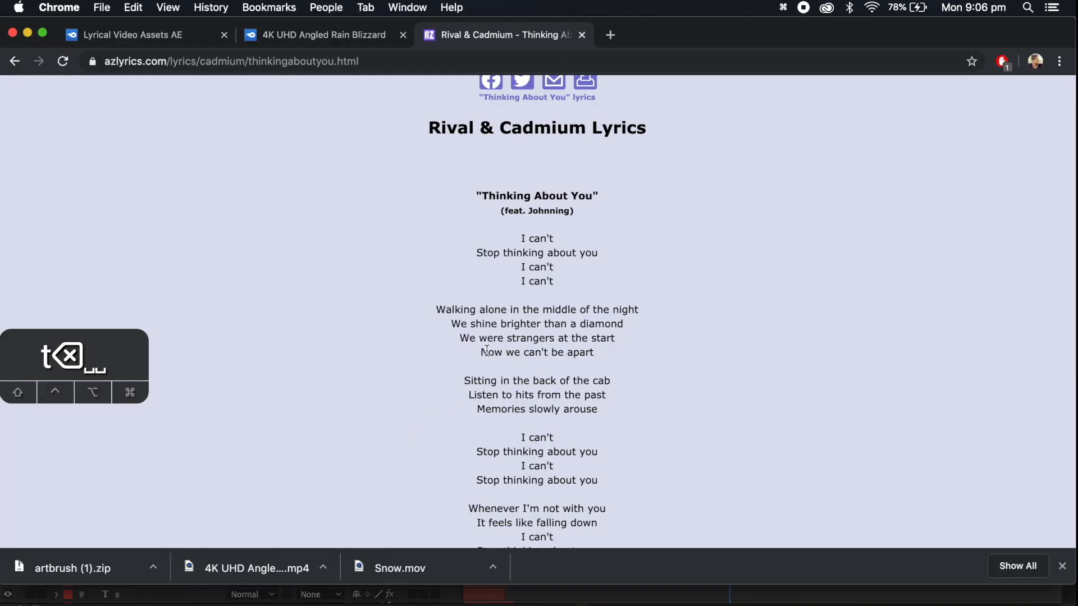
click(817, 599)
scroll(659, 496, right, 3)
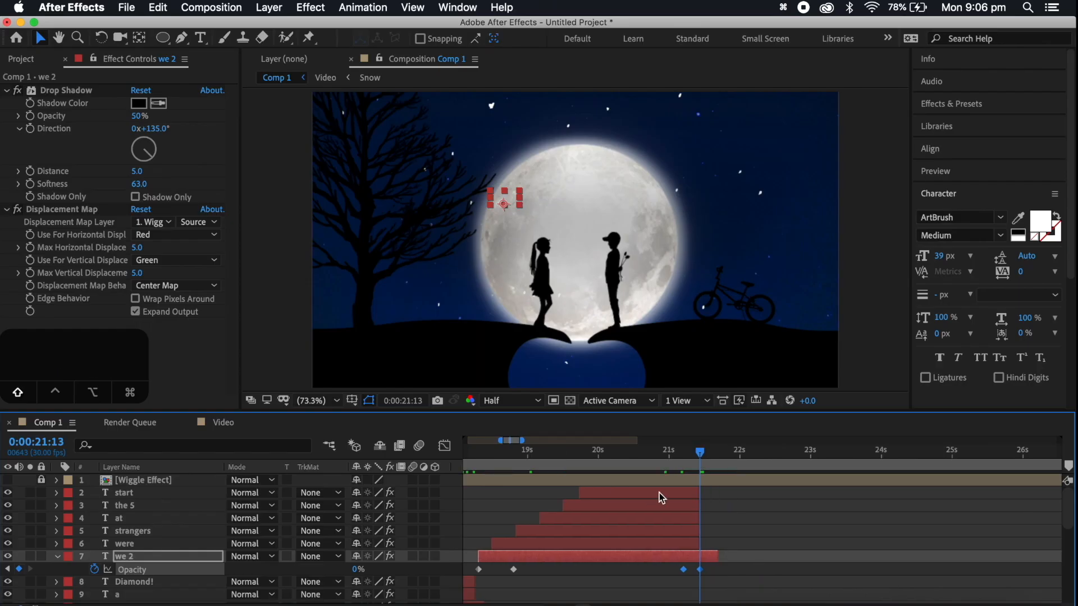
shift+click(657, 494)
key(super+d)
key(super+z)
key(super+d)
drag(126, 518, 126, 488)
drag(531, 529, 748, 529)
click(785, 453)
Retype the first three duplicated words, we, were and strangers, as Now, we and CAN'T
click(779, 557)
text(Now)
double_click(787, 545)
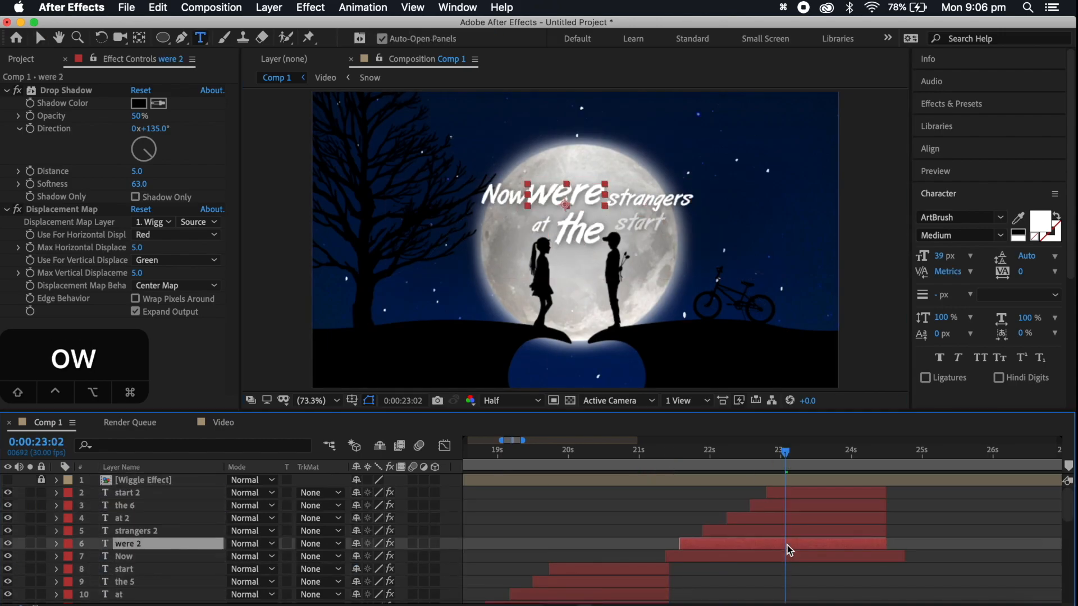
text(we)
double_click(774, 530)
text(CAN)
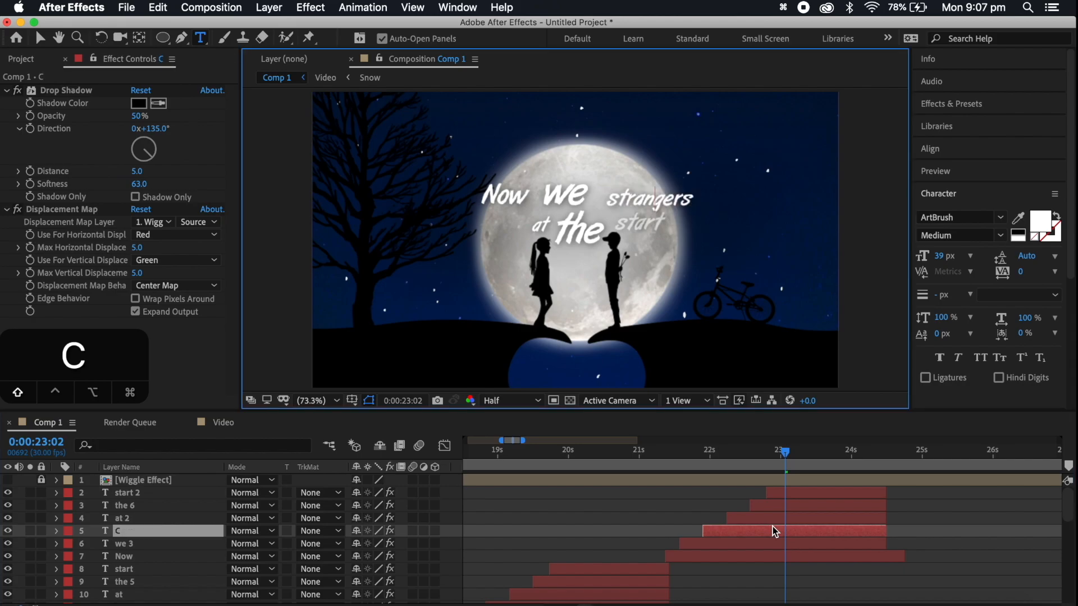
text('T)
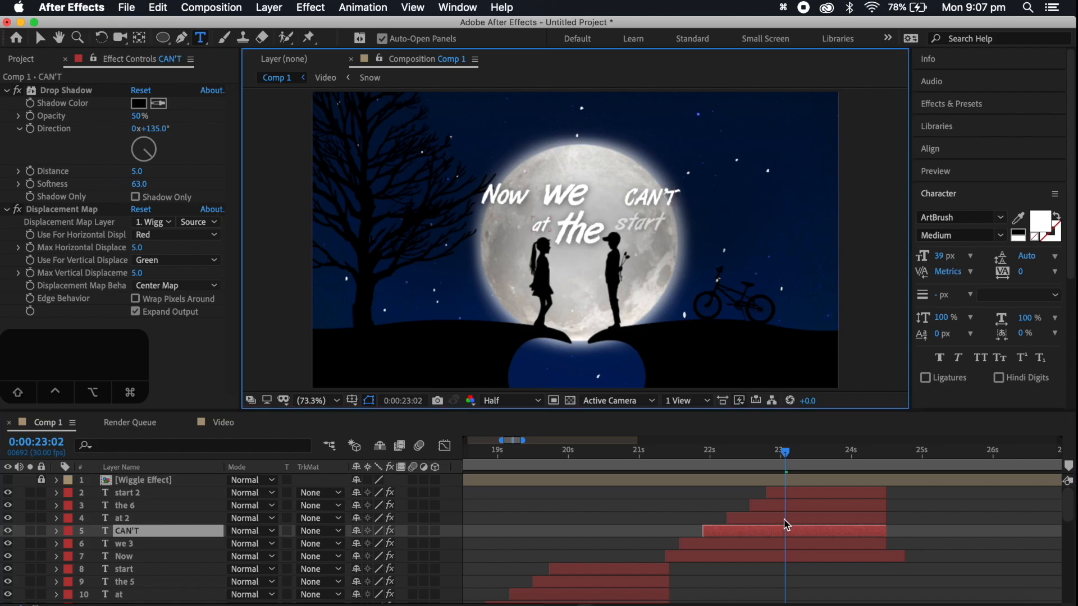
Retype at 2 as be and the 6 as apart!, and delete the unused start 2 layer
double_click(786, 521)
text(be)
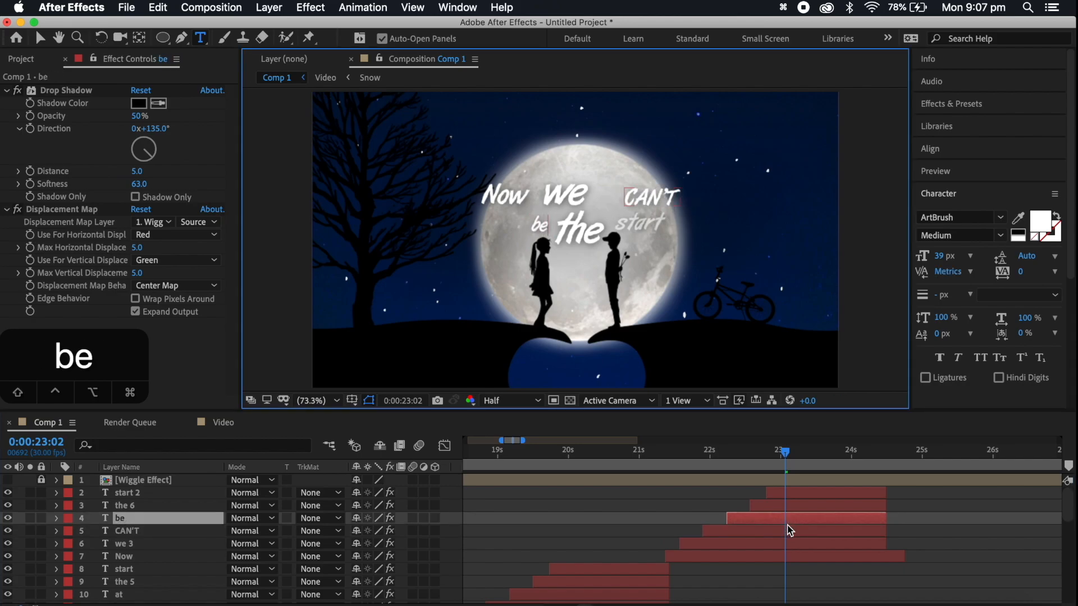
double_click(790, 506)
text(ap)
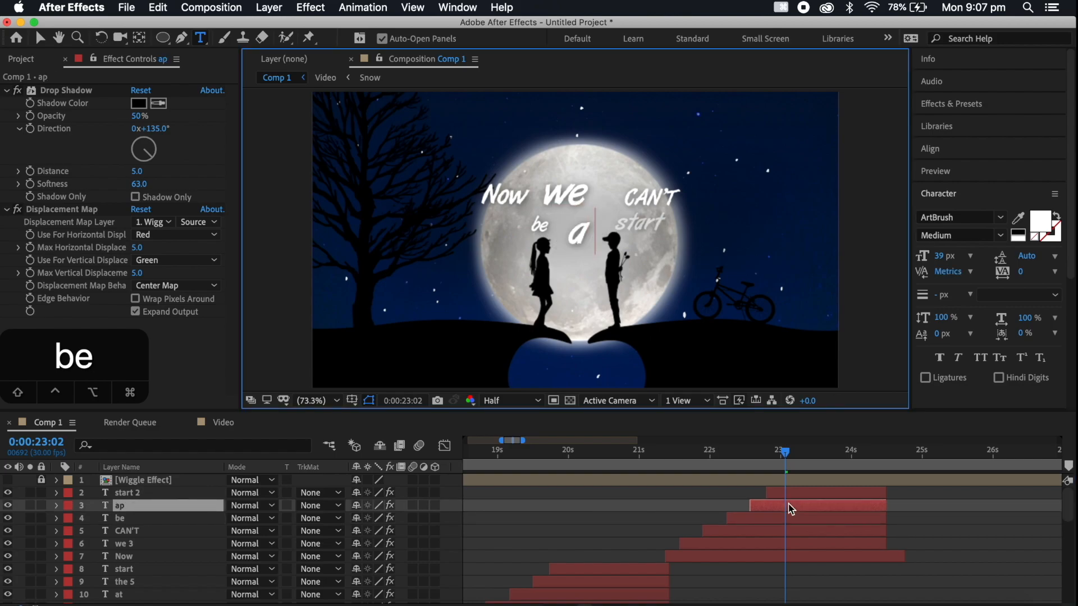
text(art!)
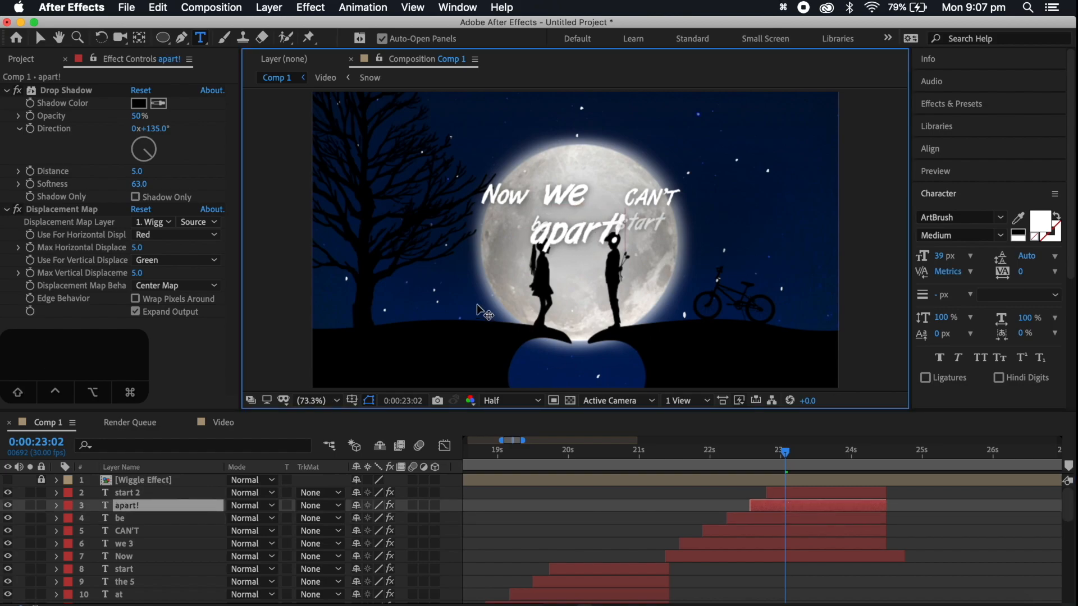
click(40, 37)
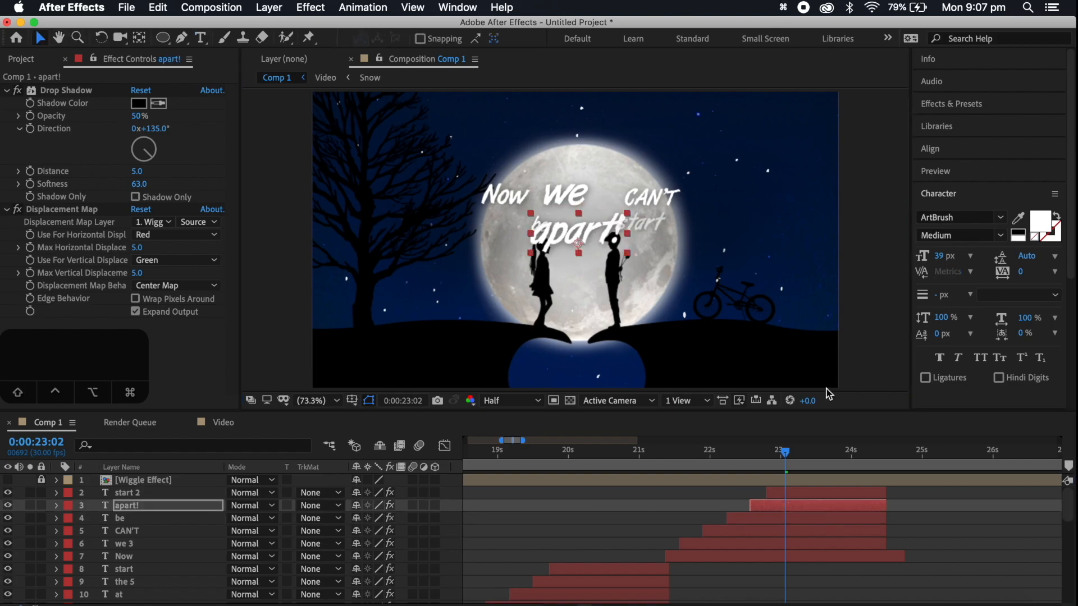
click(817, 493)
key(BackSpace)
Enlarge the word Now, shrink we beside it and adjust CAN'T on the upper line of the lyric
click(567, 195)
click(507, 196)
drag(528, 186, 495, 192)
click(566, 195)
drag(588, 185, 582, 188)
mouse_move(638, 196)
mouse_down()
mouse_move(617, 194)
mouse_move(670, 180)
mouse_move(641, 194)
mouse_up()
Move apart! to the right end of the second line and enlarge the word be next to it
drag(580, 236, 677, 226)
click(539, 226)
drag(552, 232, 578, 239)
key(super+z)
drag(591, 226, 606, 213)
Lower Now, we and CAN'T slightly and position be beneath them, just before apart!, to tighten the two-line layout
click(602, 195)
shift+click(566, 197)
shift+click(511, 192)
drag(511, 193, 511, 210)
drag(580, 237, 582, 253)
drag(652, 235, 595, 239)
click(696, 314)
click(587, 256)
drag(583, 258, 583, 247)
click(685, 326)
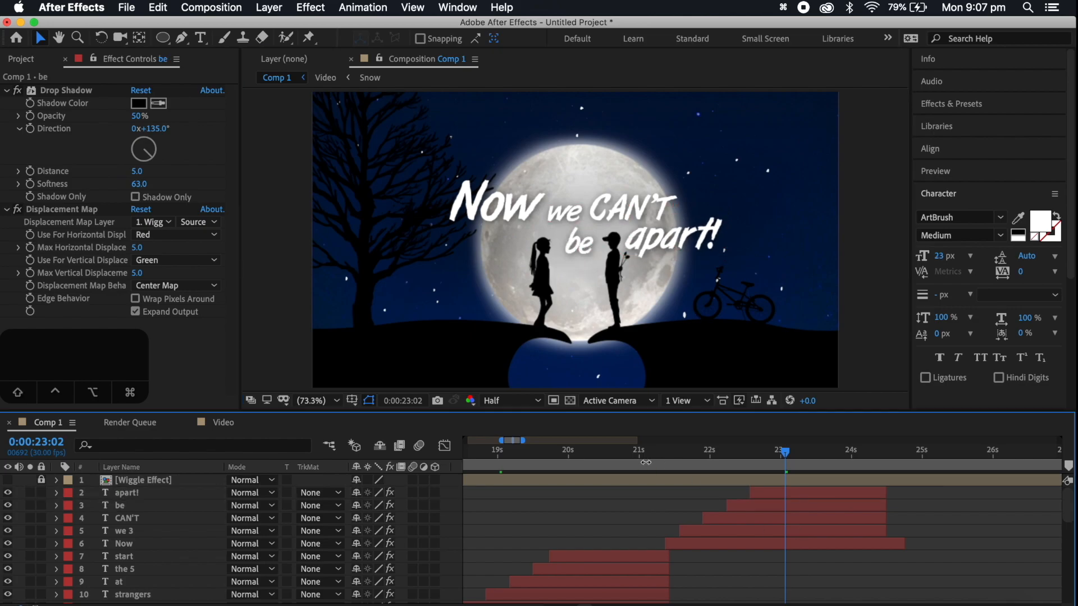
Shift the layers Now through apart! earlier so Now begins at about 0:00:21:06, and play the line back from 0:00:20:28
click(656, 452)
key(space)
key(space)
click(730, 544)
shift+click(777, 494)
drag(777, 494, 765, 495)
click(635, 452)
key(space)
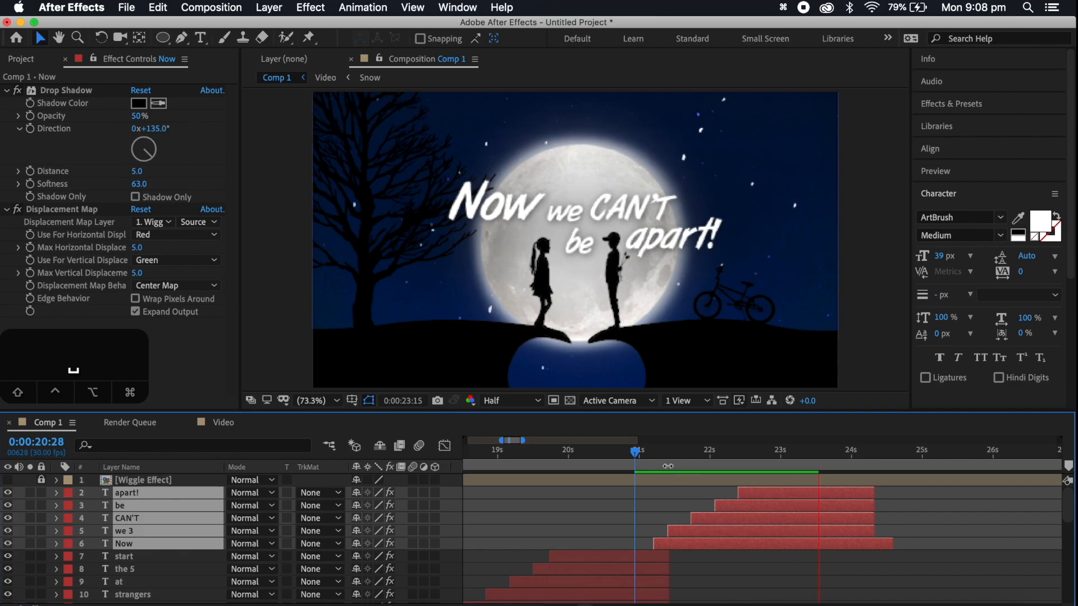
Shift the layers Now through apart! slightly earlier, and play the line back from 0:00:21:00
key(space)
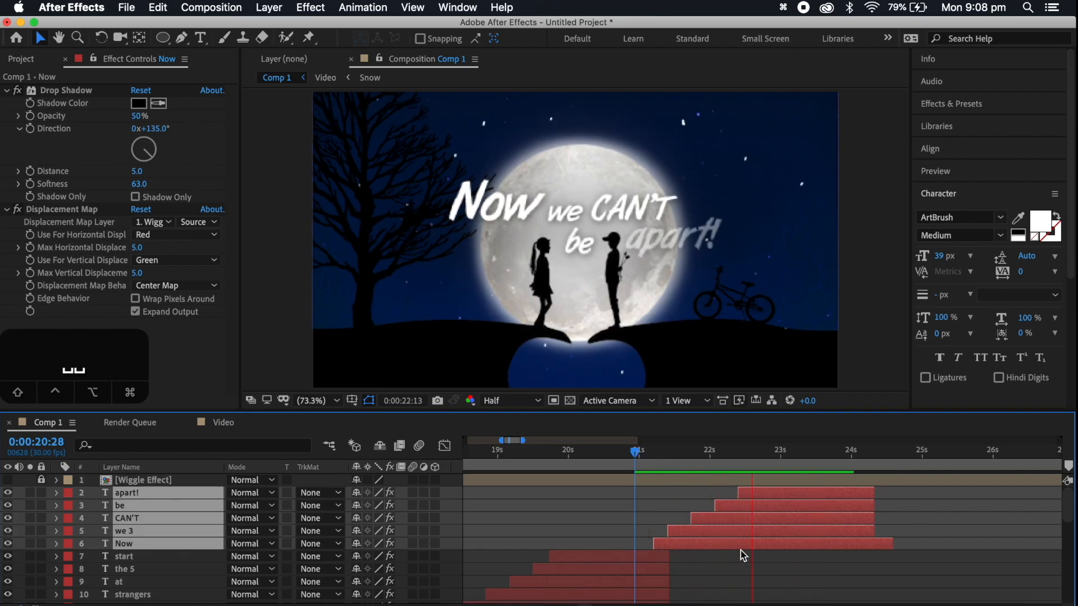
key(space)
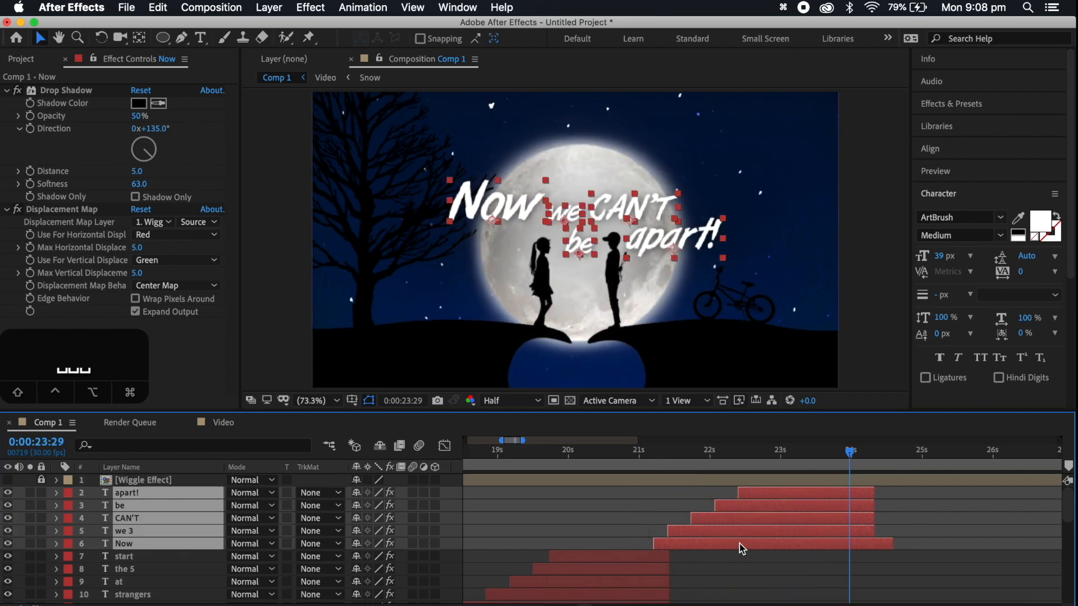
drag(738, 544, 734, 543)
click(640, 453)
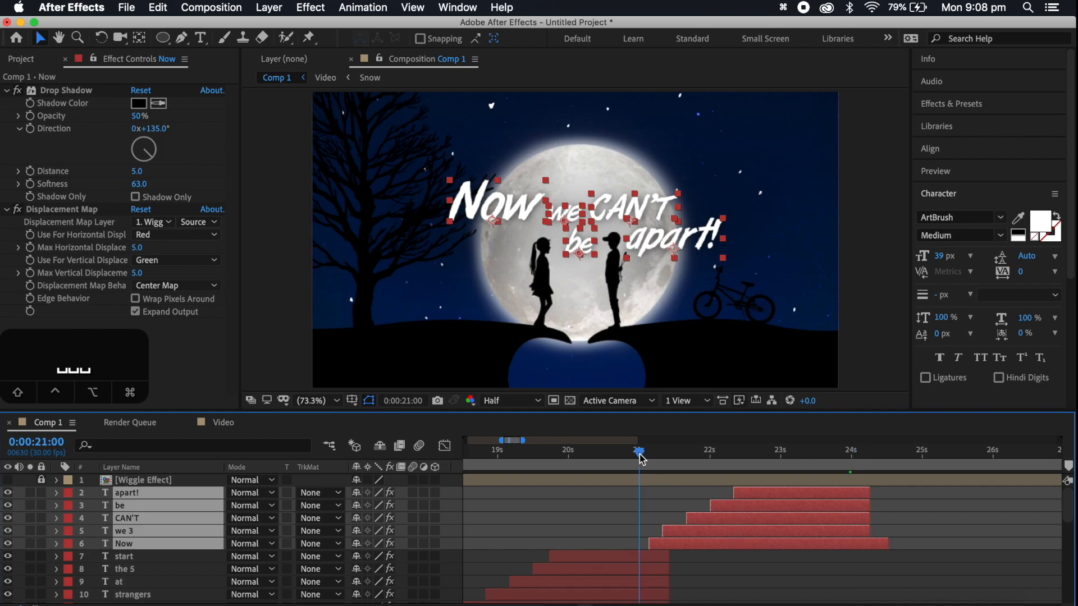
key(space)
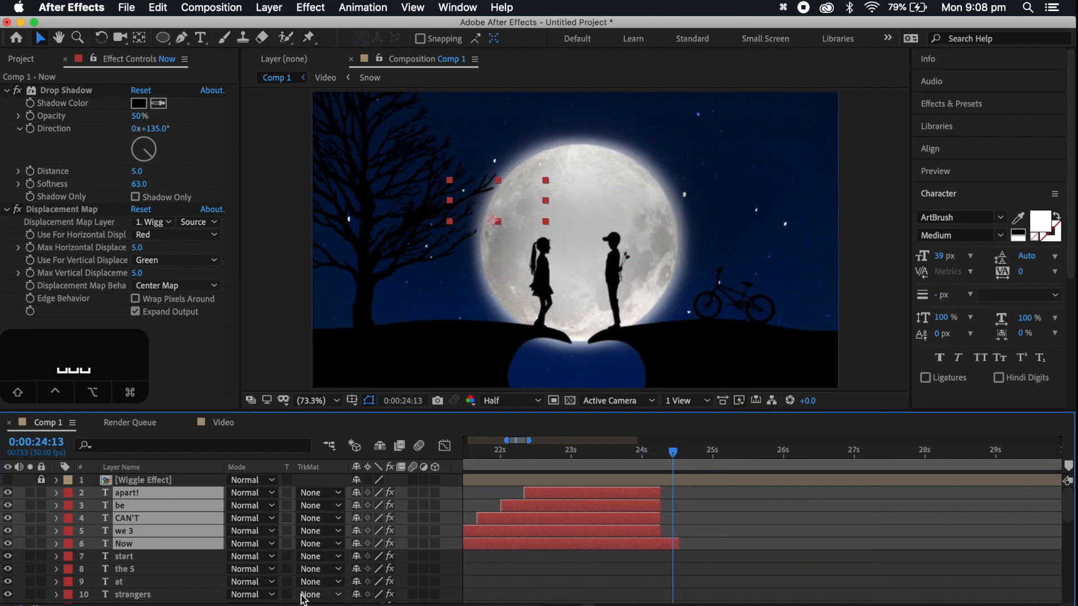
Check the next lyric lines on the song's lyrics page in Chrome and return to After Effects to review Comp 1's layers around 0:00:24:26
click(234, 603)
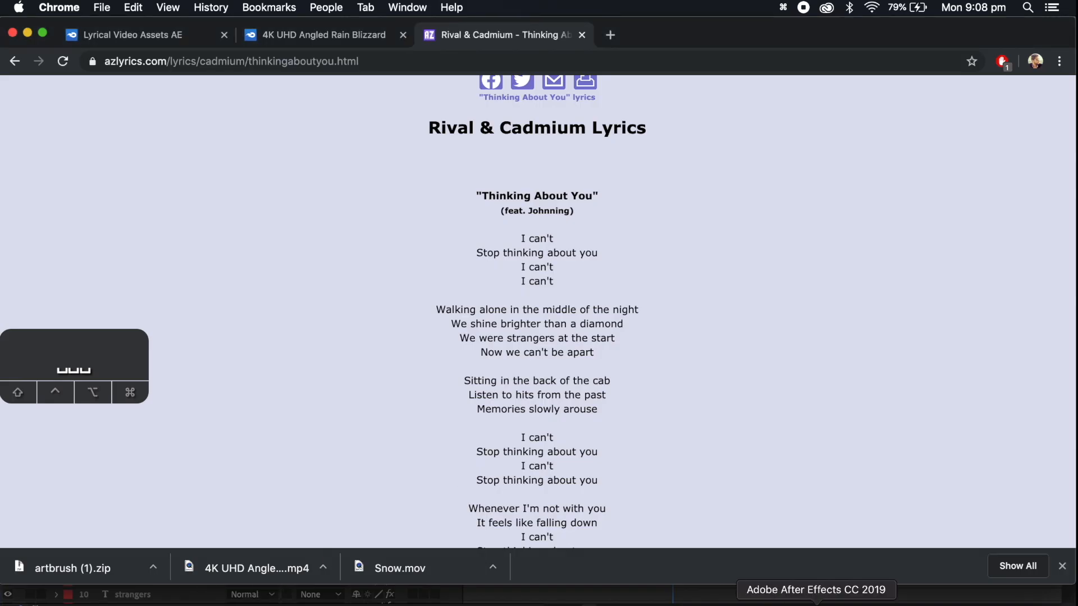
click(817, 602)
drag(674, 458, 705, 460)
scroll(706, 520, down, 3)
scroll(707, 521, right, 3)
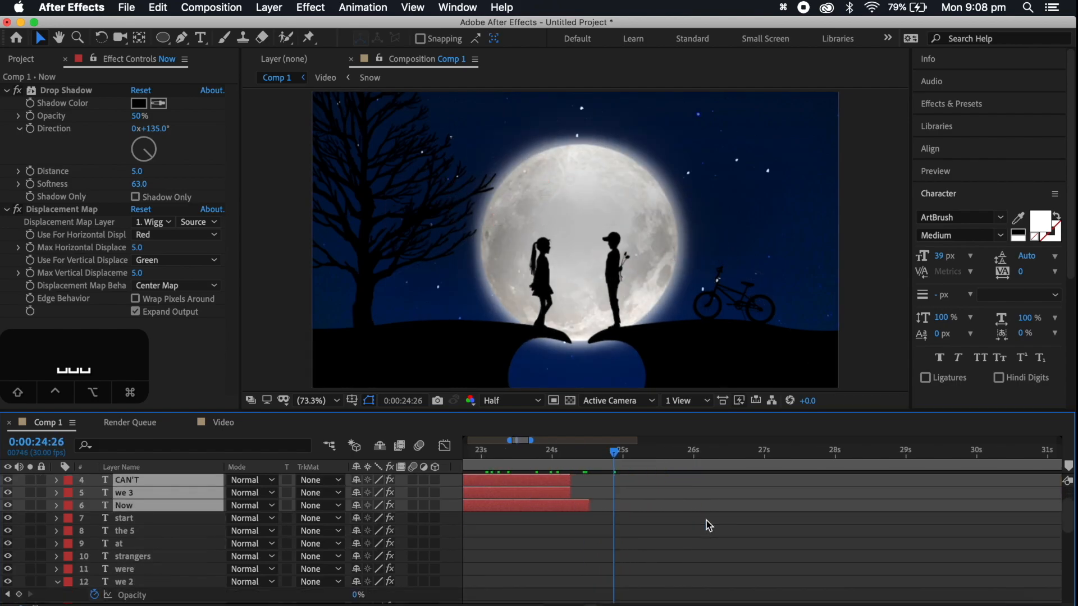
click(472, 605)
click(473, 605)
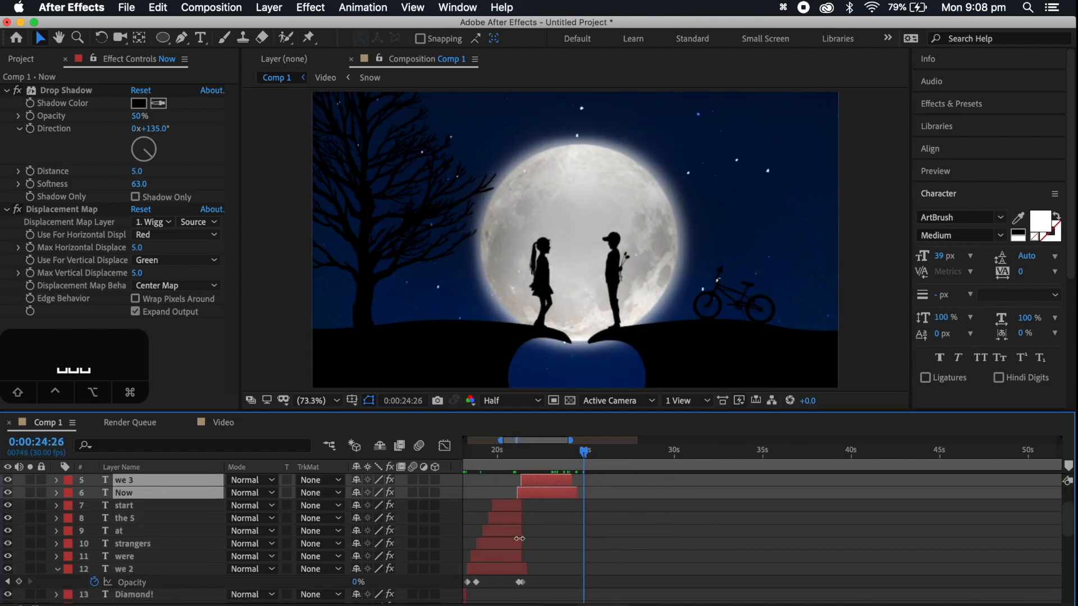
scroll(591, 514, down, 5)
scroll(591, 514, left, 2)
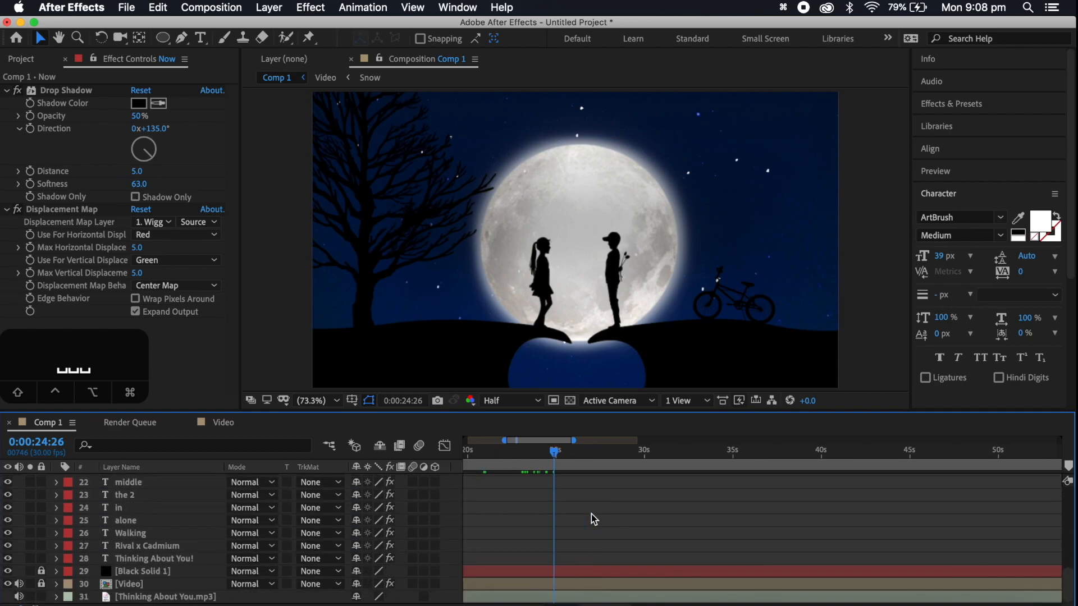
scroll(591, 515, up, 6)
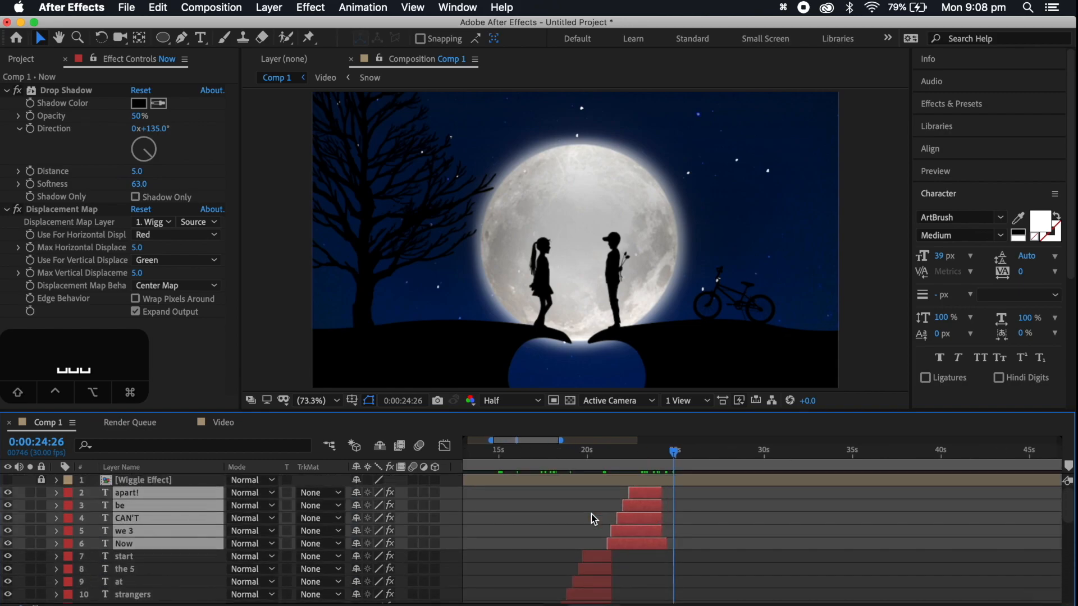
scroll(591, 514, right, 2)
scroll(591, 514, left, 10)
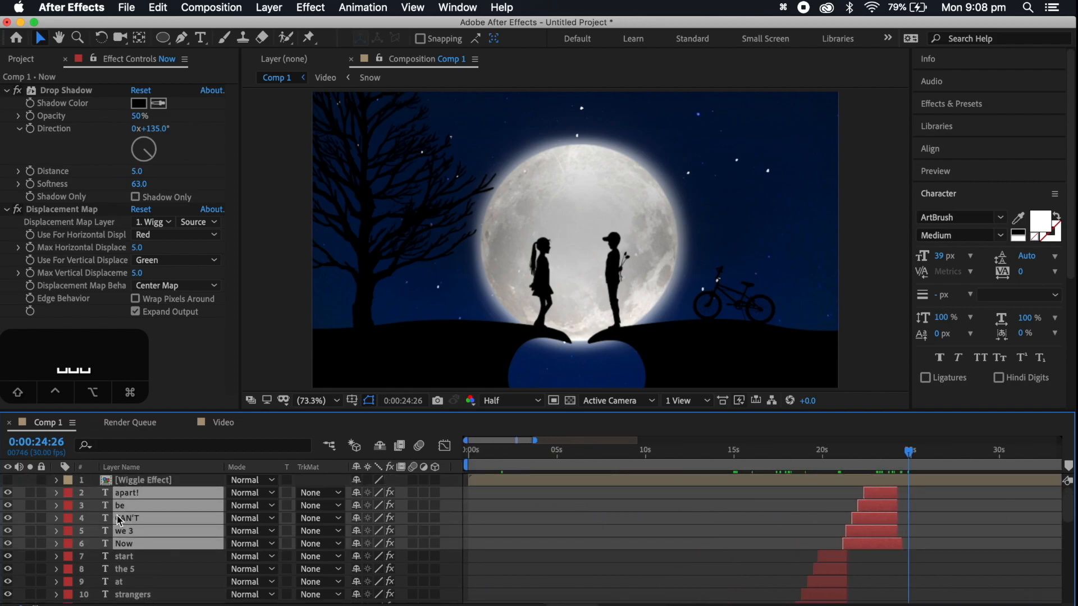
Unlock the locked layers and pre-compose everything from Wiggle Effect through Video, excluding the audio layer, into a composition named Final
click(149, 486)
scroll(150, 486, down, 7)
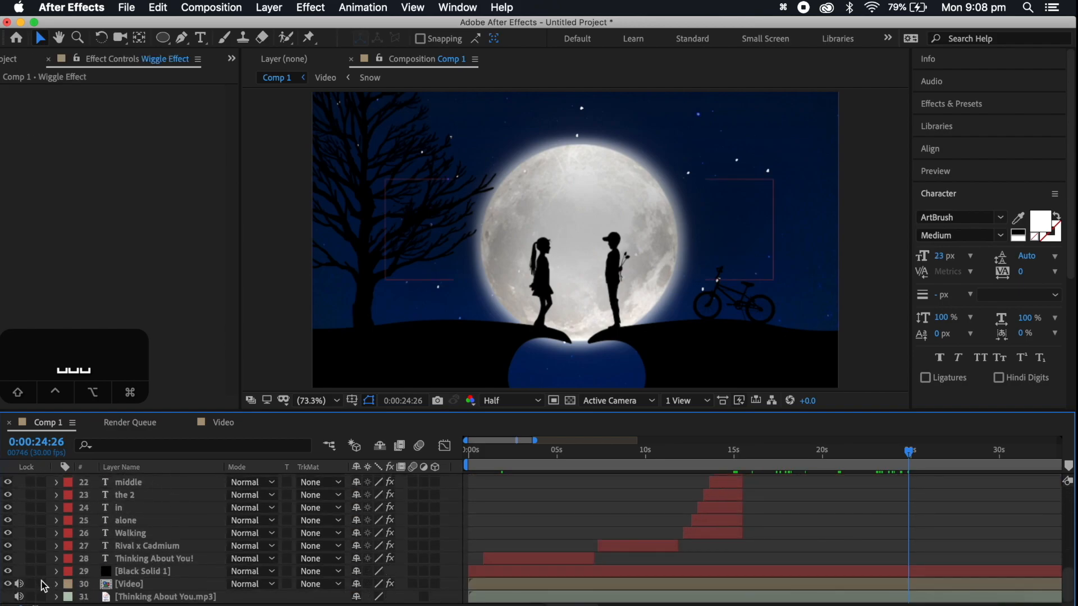
scroll(168, 578, up, 7)
scroll(139, 530, down, 4)
scroll(140, 530, down, 3)
shift+click(128, 585)
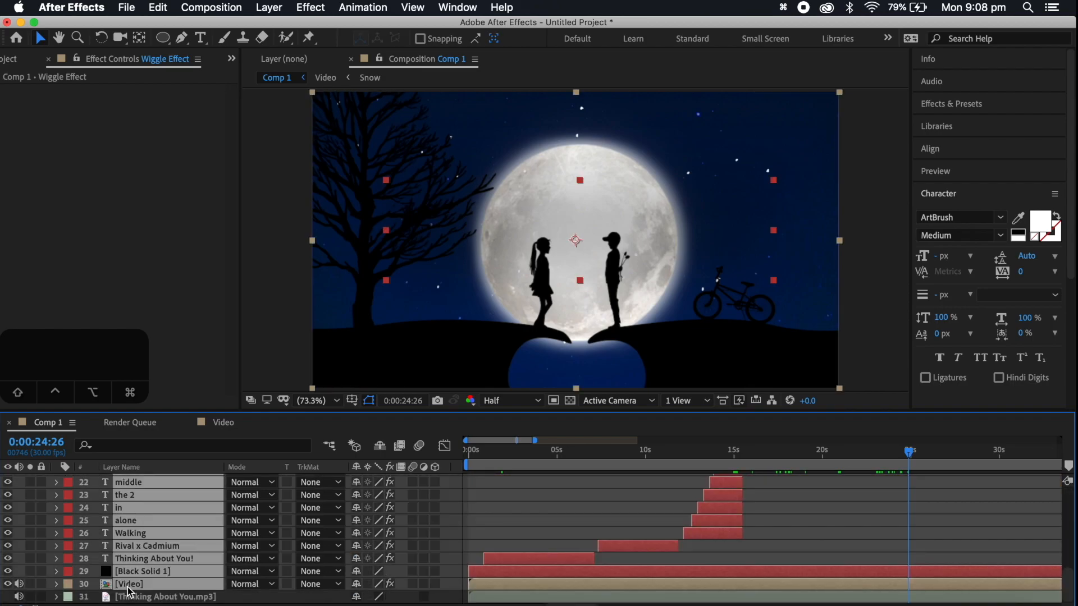
right_click(128, 591)
click(184, 545)
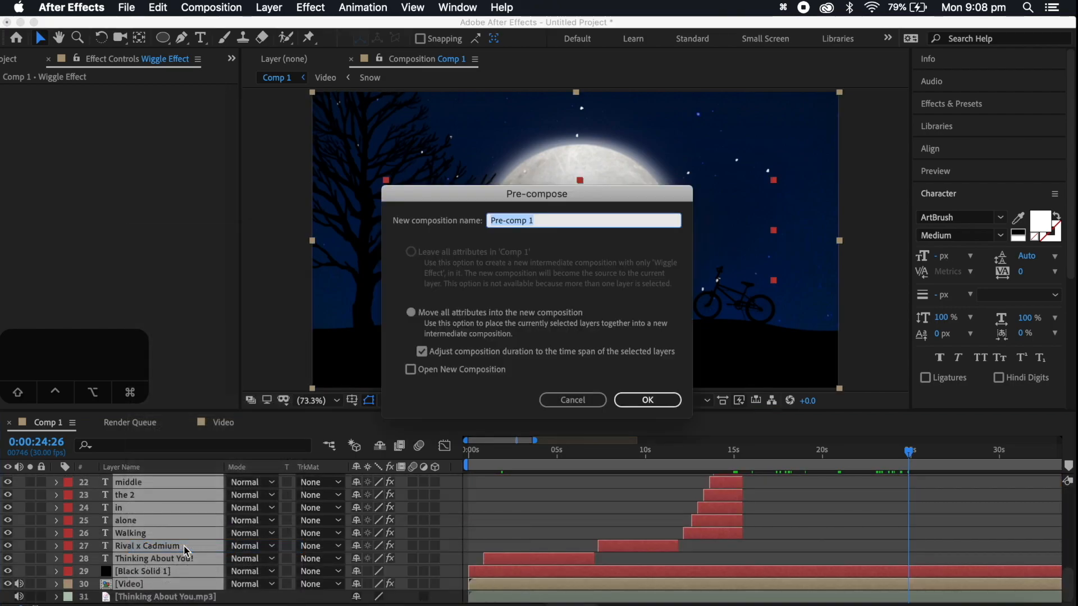
text(Final)
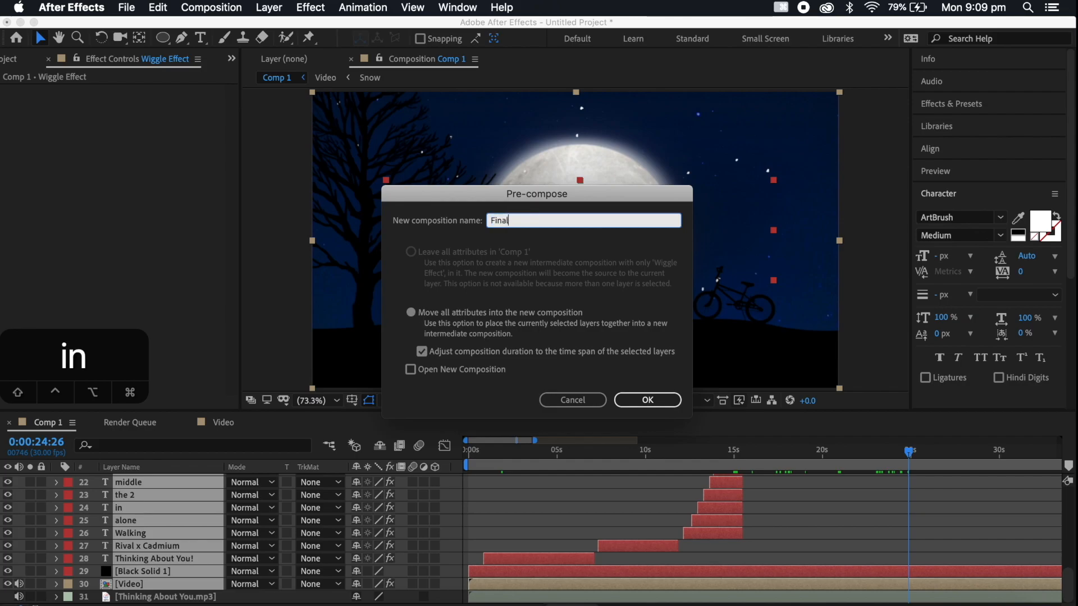
key(Return)
Skip past the finished lyrics and play Comp 1 from 0:00:47:02 to listen to that part of the song
scroll(716, 506, right, 5)
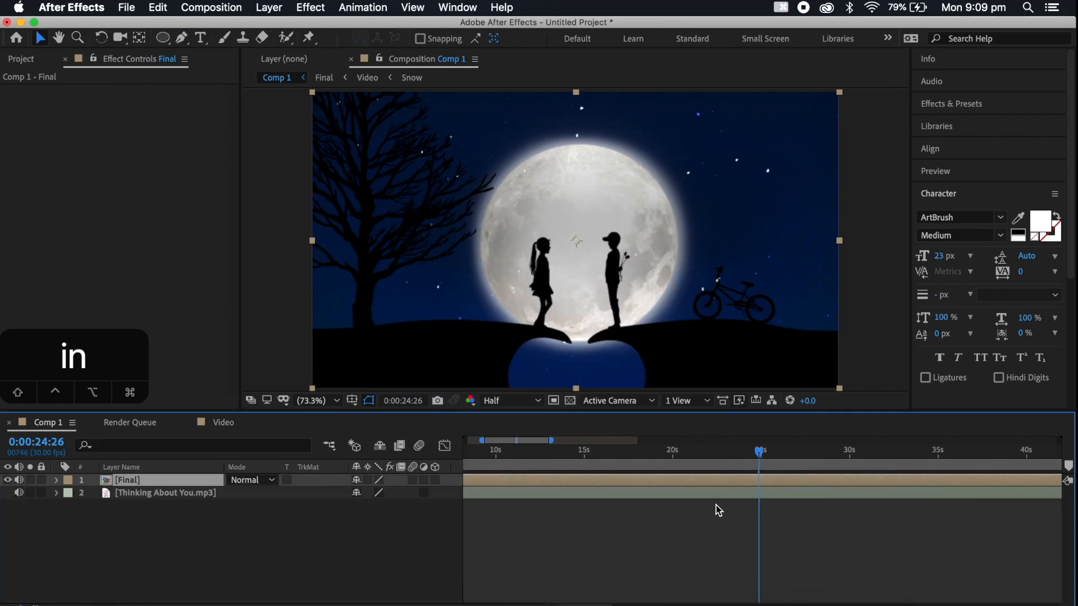
click(717, 452)
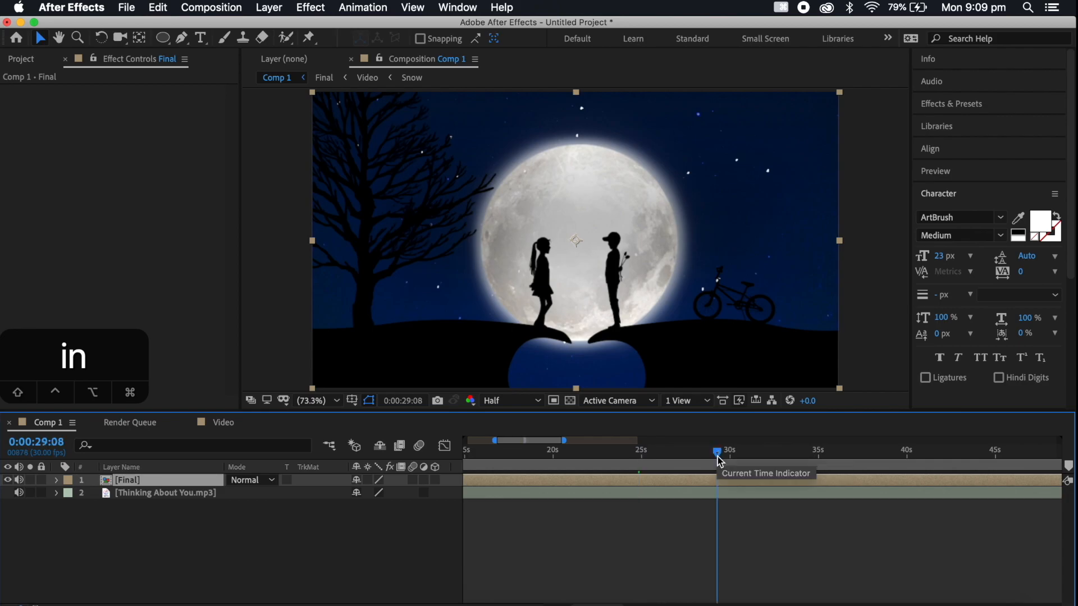
scroll(727, 501, right, 2)
key(space)
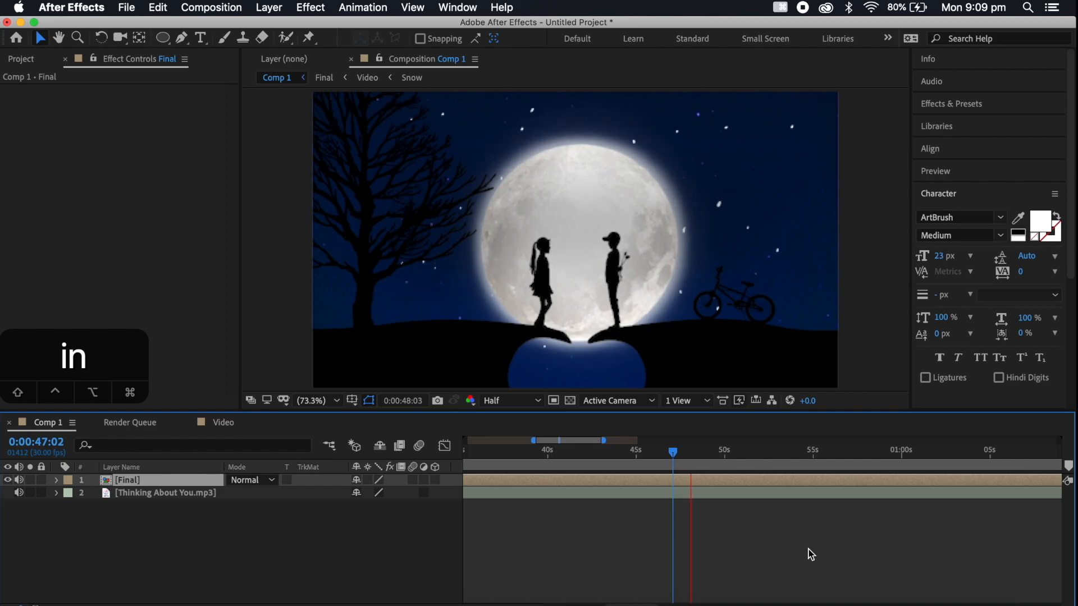
key(space)
click(158, 6)
click(427, 301)
Play short stretches of the song from 0:00:52:21 onward and stop the time indicator at 0:00:57:27
click(711, 453)
key(space)
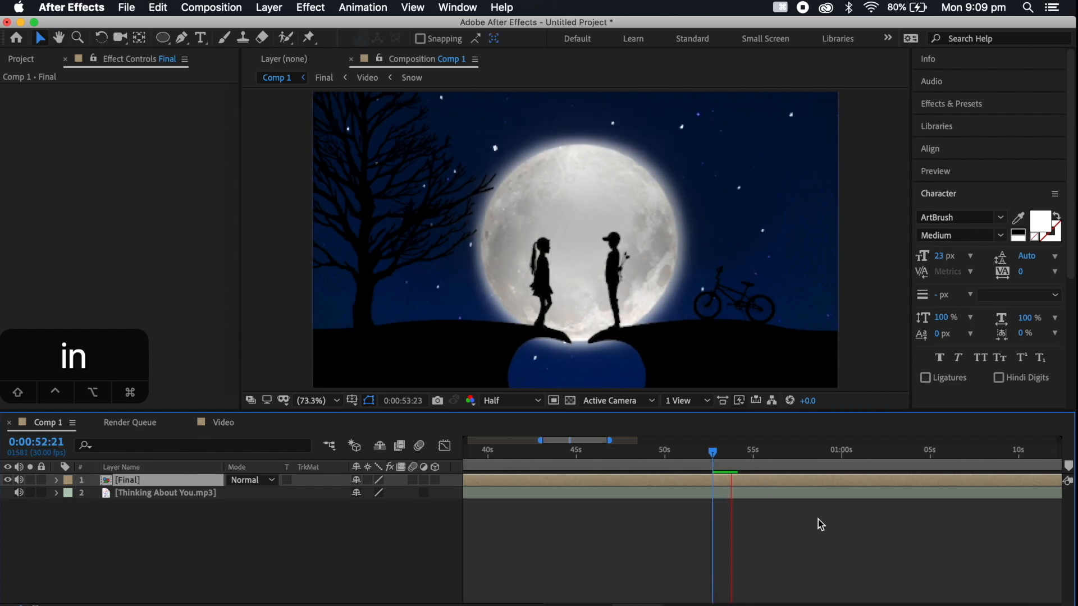
click(793, 453)
key(space)
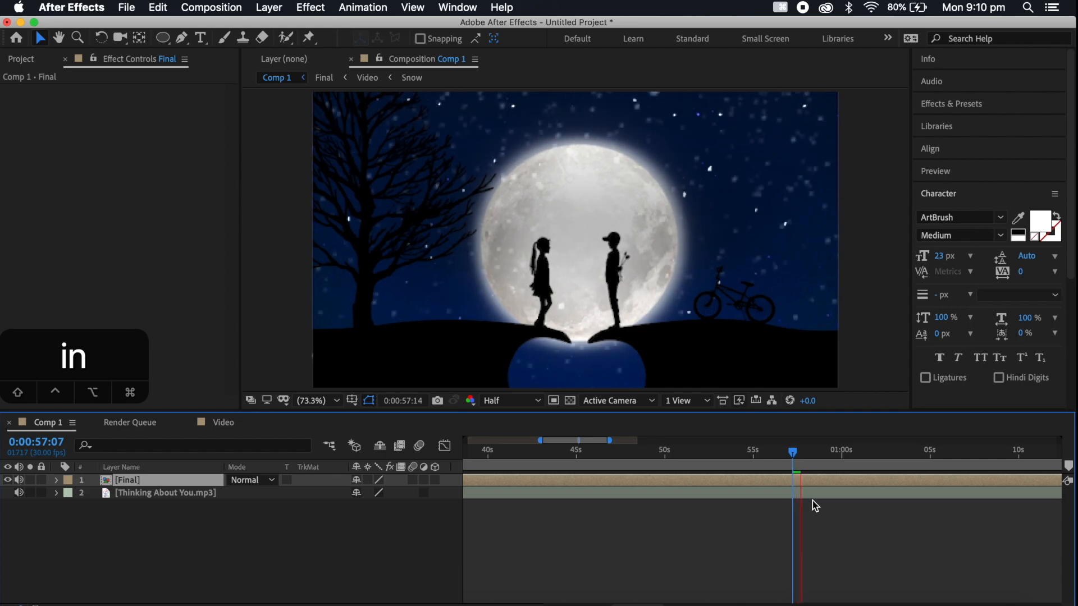
key(space)
click(781, 452)
key(space)
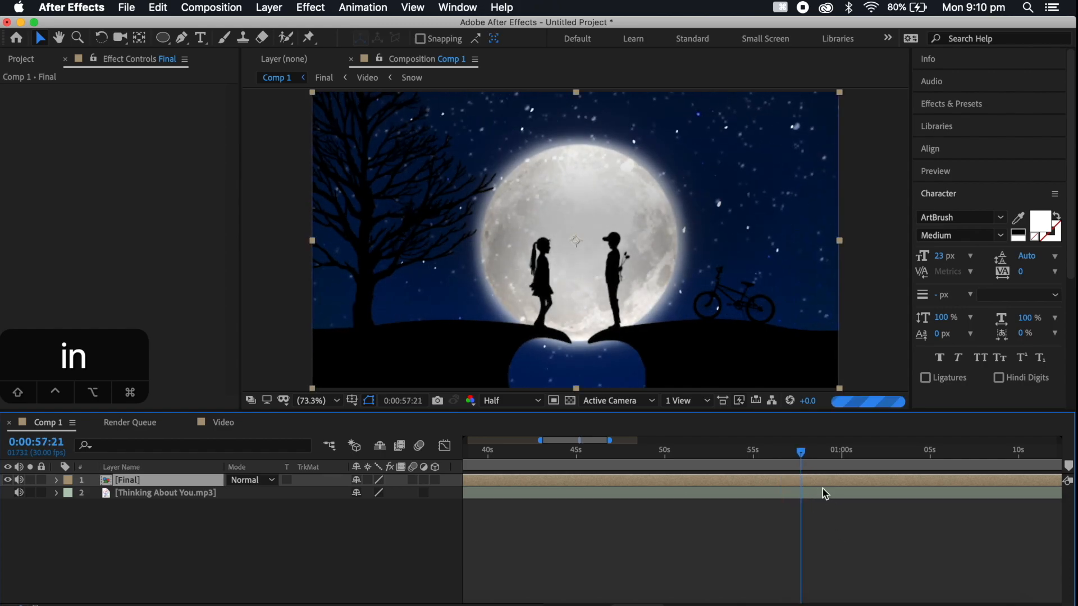
key(space)
scroll(825, 510, right, 3)
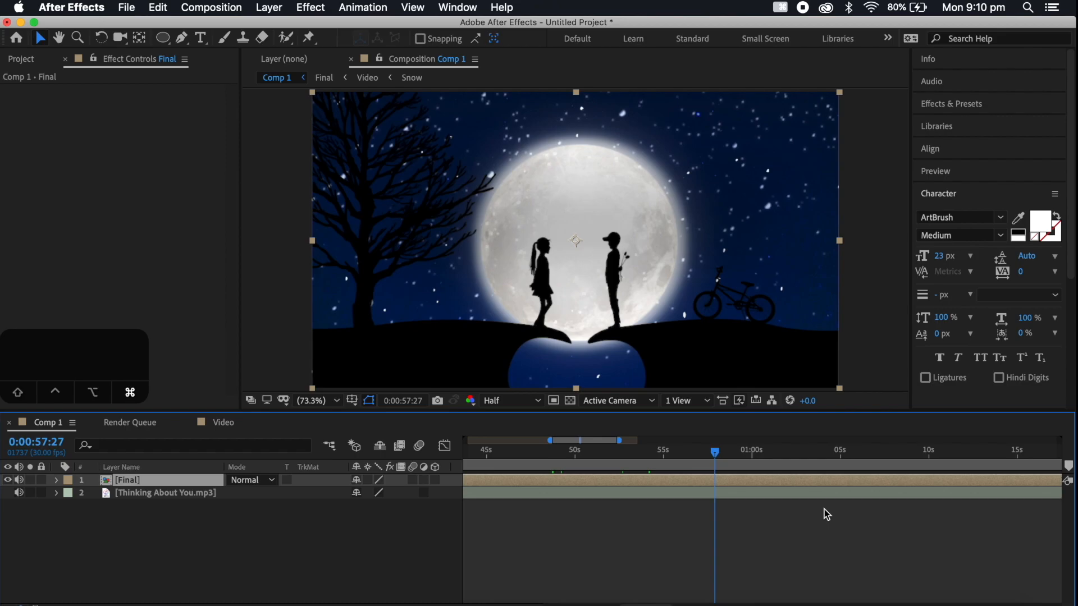
Duplicate the Final layer, split the upper copy at 0:00:57:27 and delete its earlier part
key(super+d)
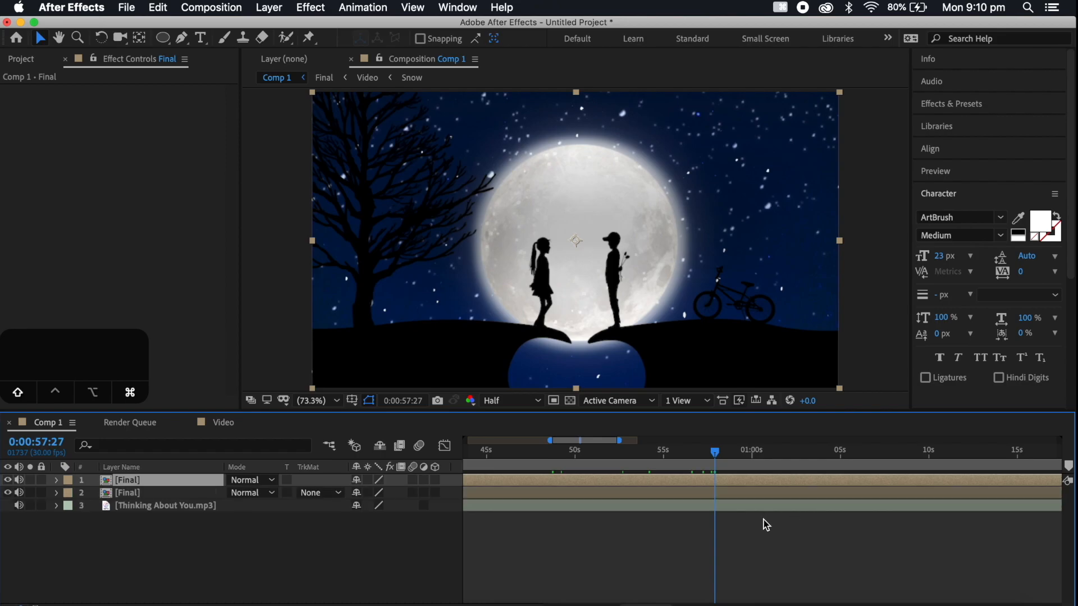
key(super+shift+d)
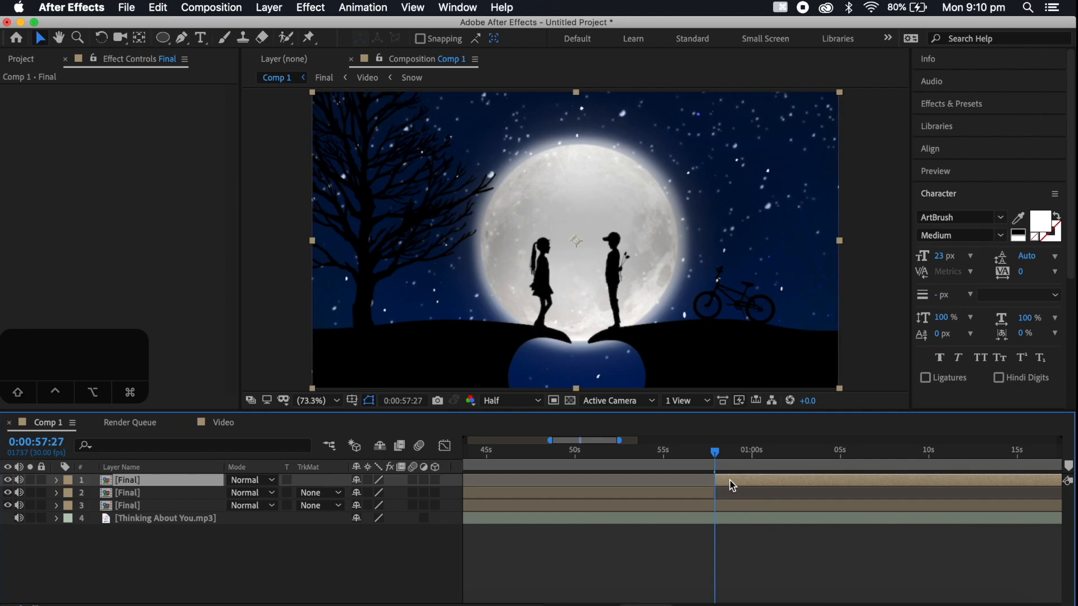
click(698, 490)
key(Delete)
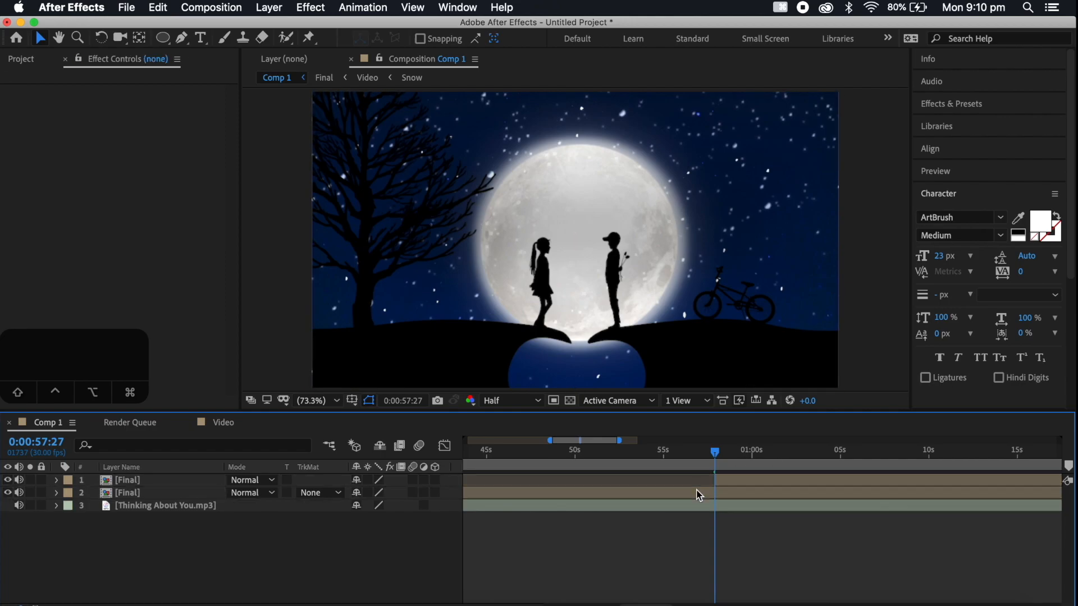
Play through the song's following section, split the upper Final layer at 0:01:20:26 and delete its later part
scroll(870, 449, right, 5)
click(824, 451)
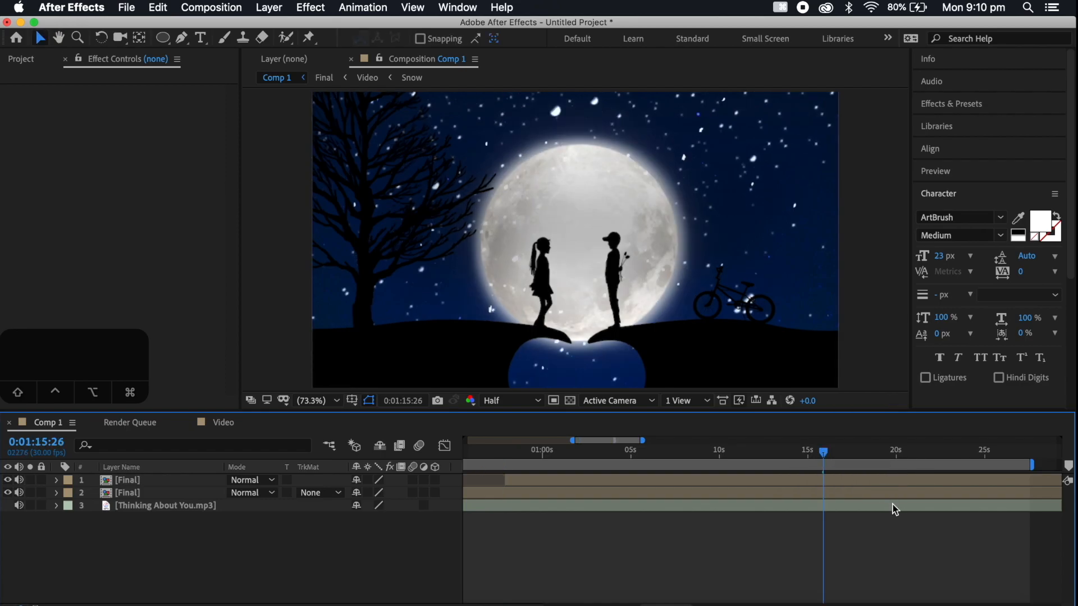
key(space)
click(890, 456)
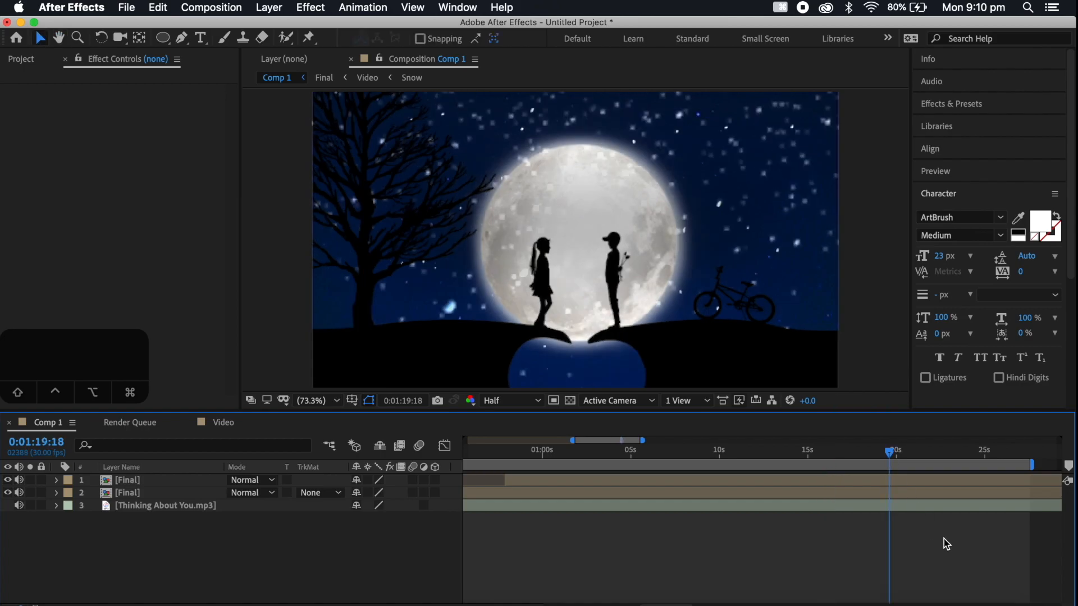
click(901, 452)
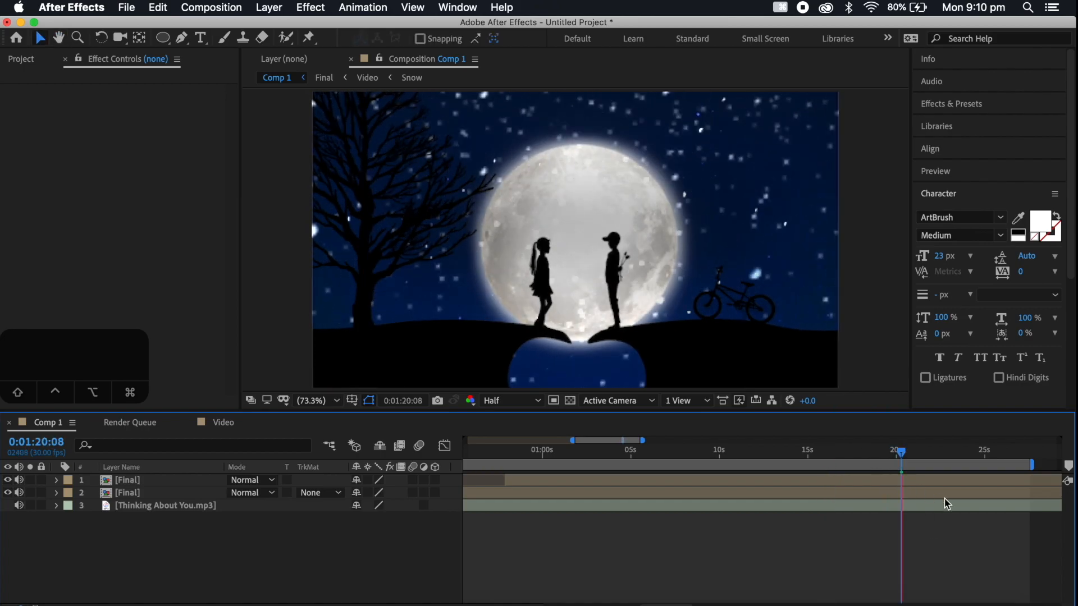
click(927, 483)
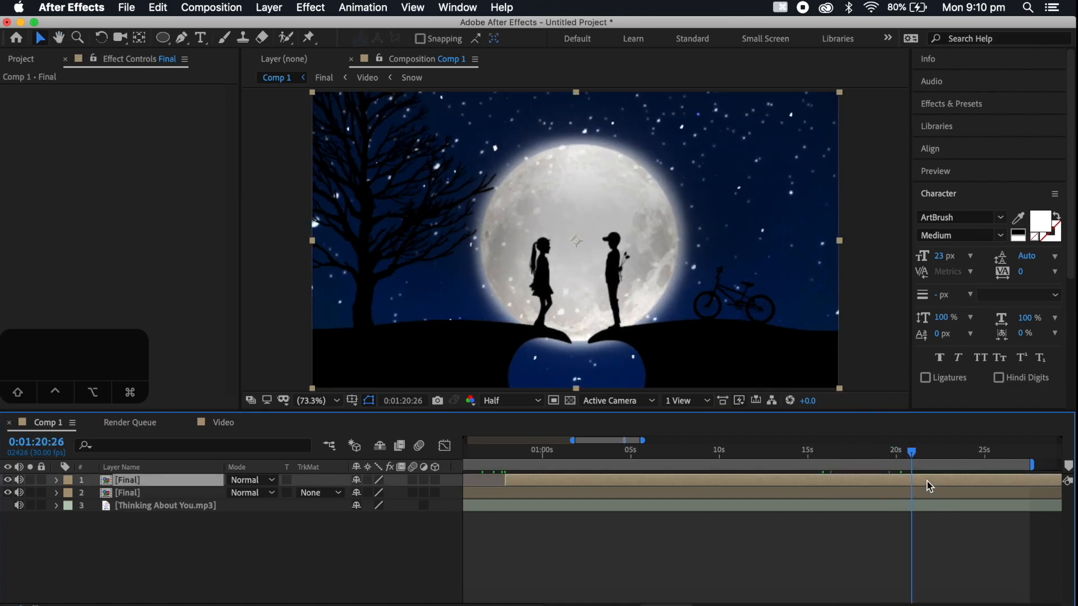
key(super+shift+d)
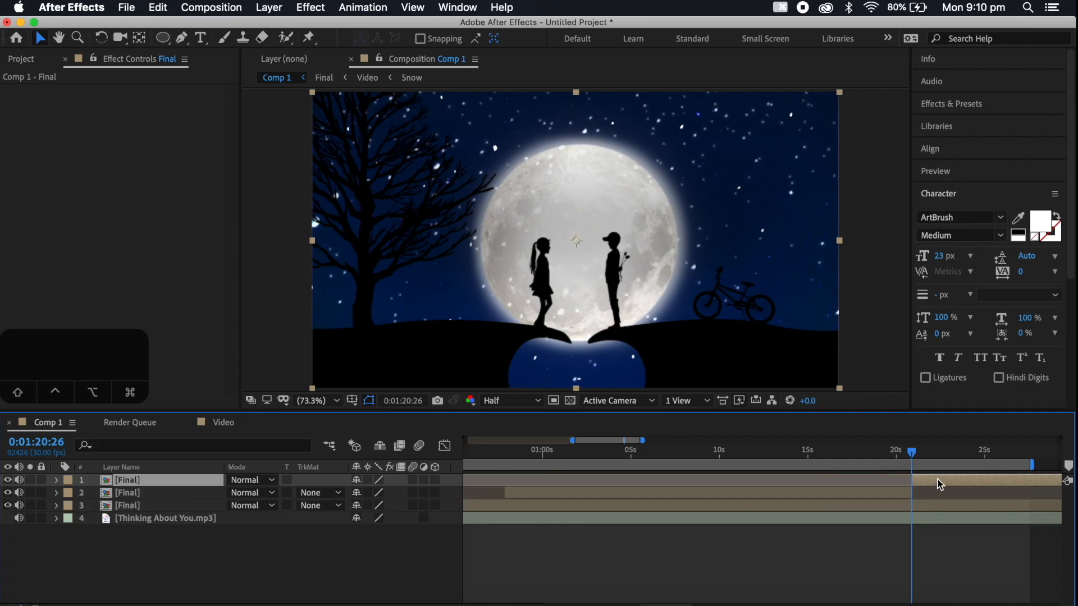
key(Delete)
Convert the audio of the Thinking About You.mp3 layer to keyframes
click(779, 452)
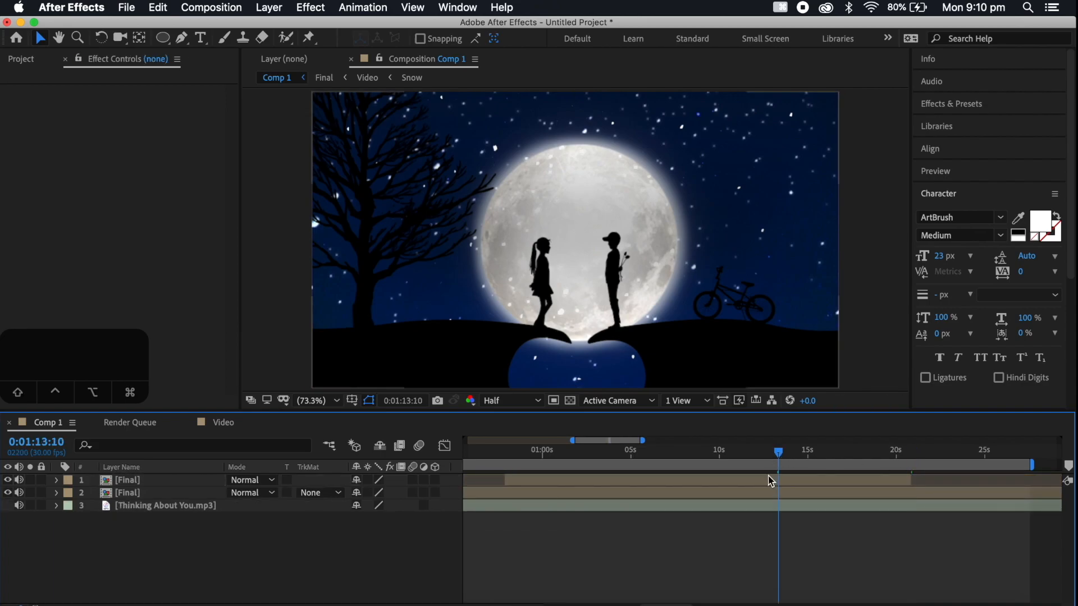
click(769, 480)
drag(779, 453, 694, 456)
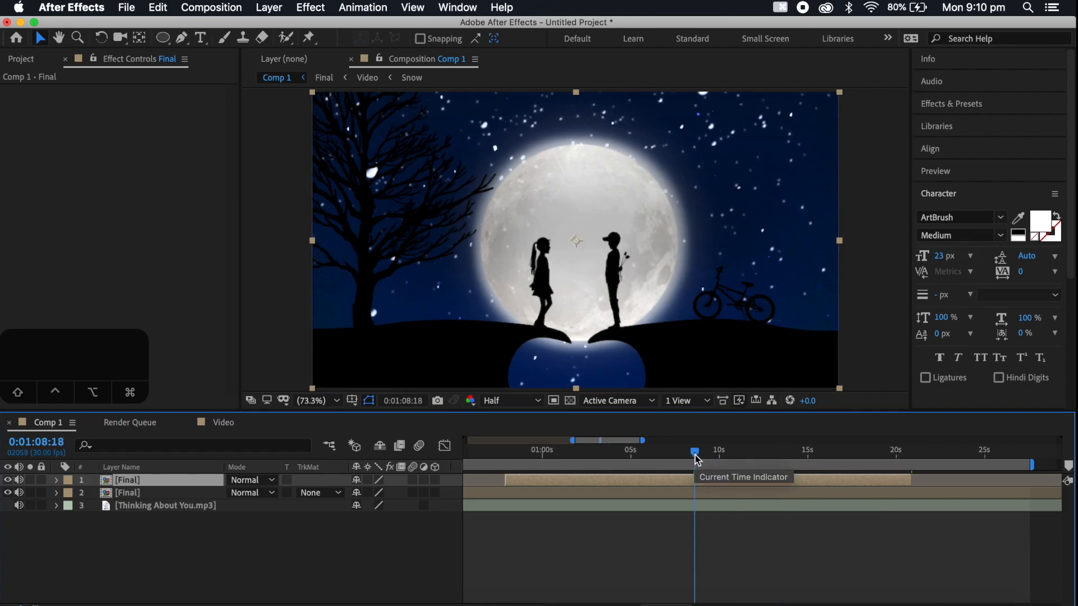
click(169, 507)
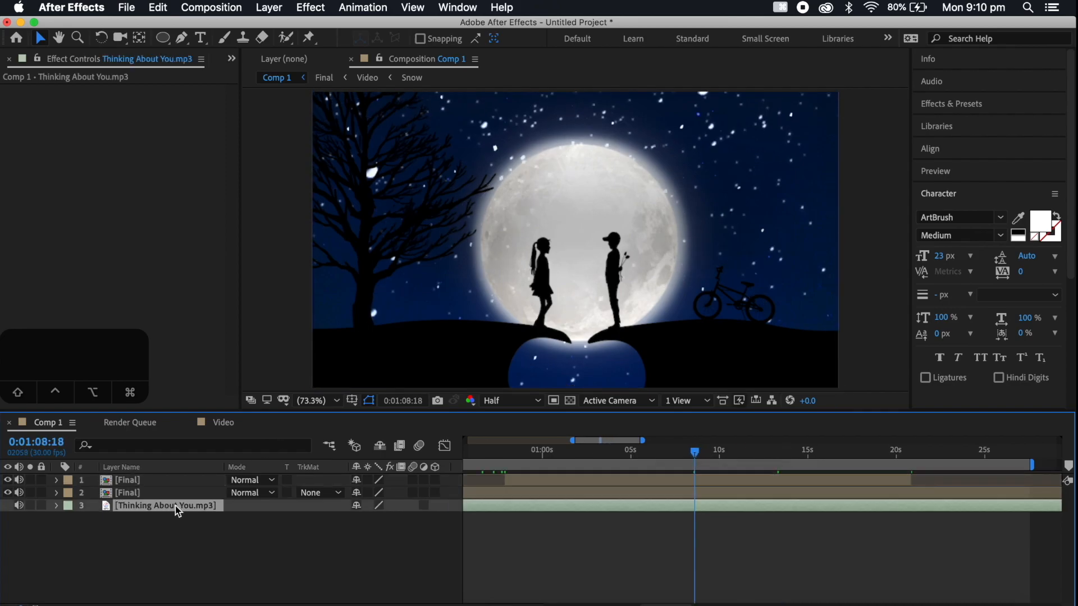
right_click(160, 512)
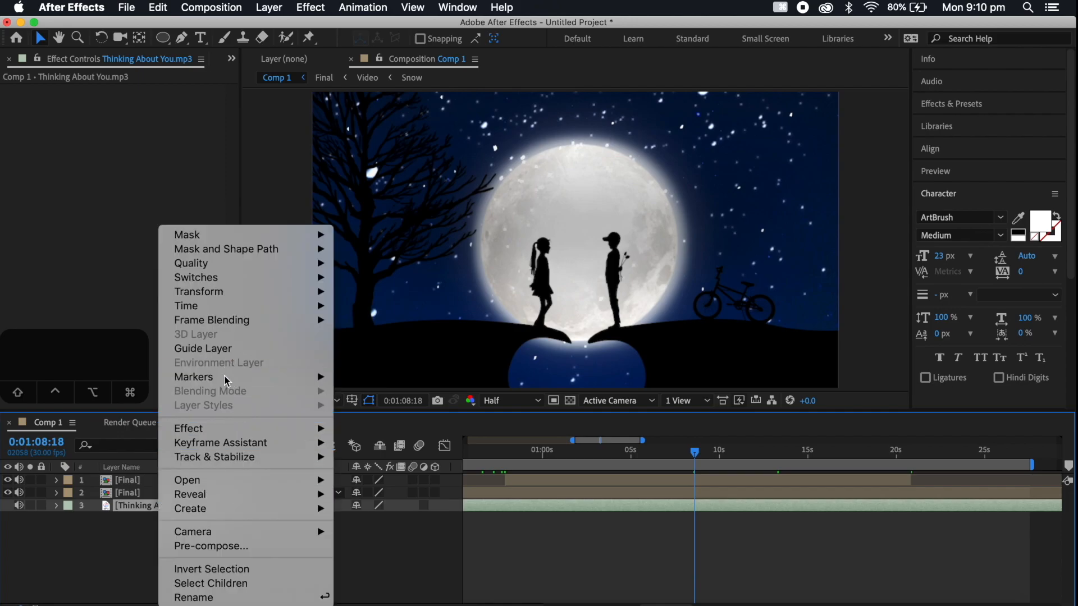
mouse_move(230, 448)
click(378, 443)
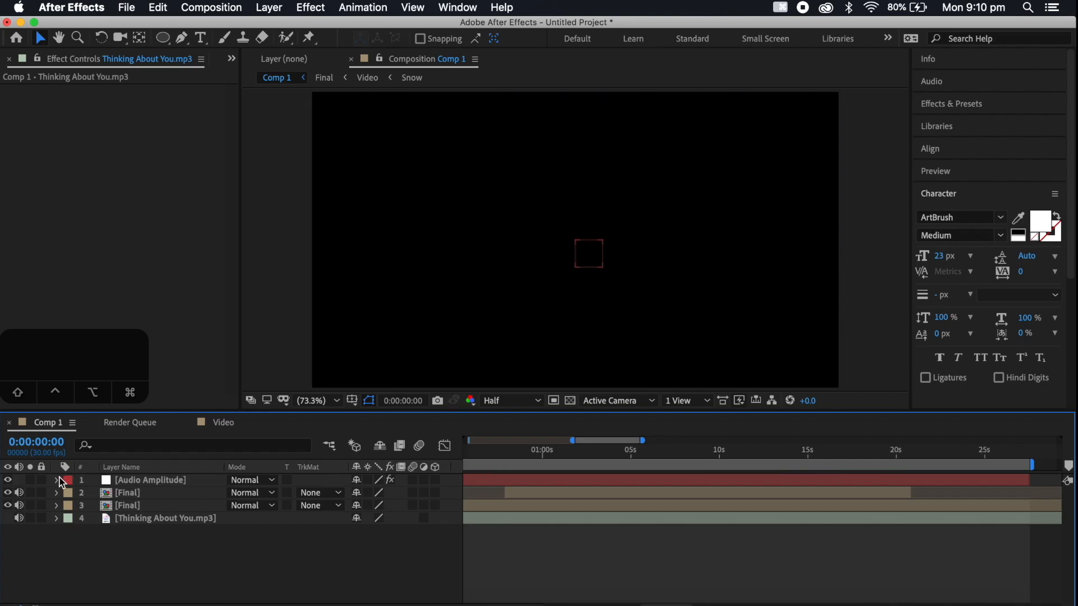
Delete the Left Channel and Right Channel effects from the Audio Amplitude layer and expand Both Channels to show its Slider
click(56, 480)
click(69, 493)
click(111, 506)
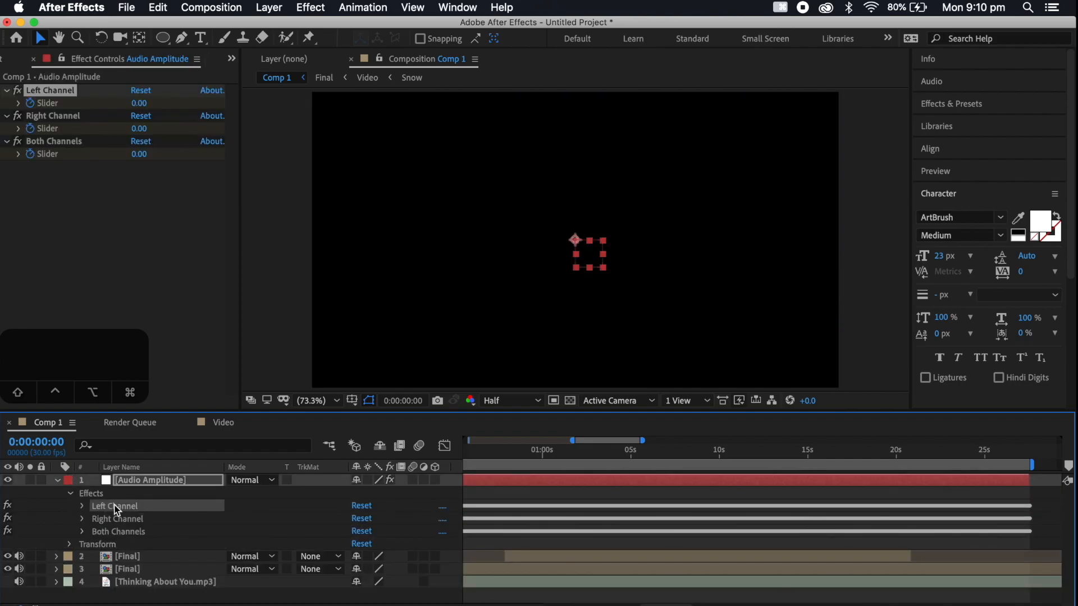
shift+click(117, 518)
key(Delete)
click(77, 504)
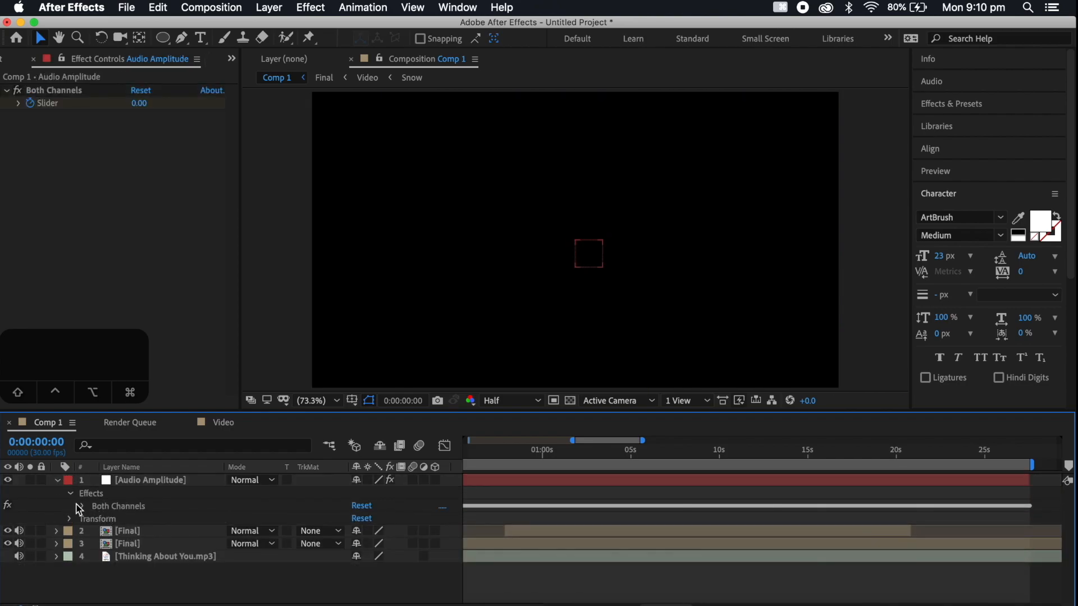
click(84, 507)
Duplicate the trimmed Final layer and link the copy's Scale by expression to the Both Channels Slider of Audio Amplitude
click(135, 563)
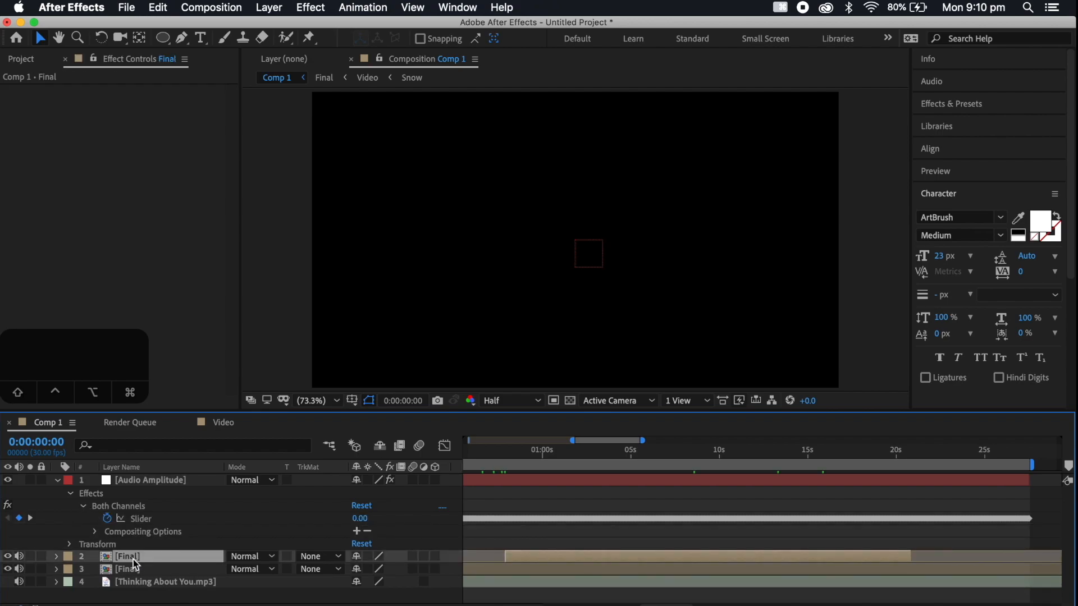
key(super+d)
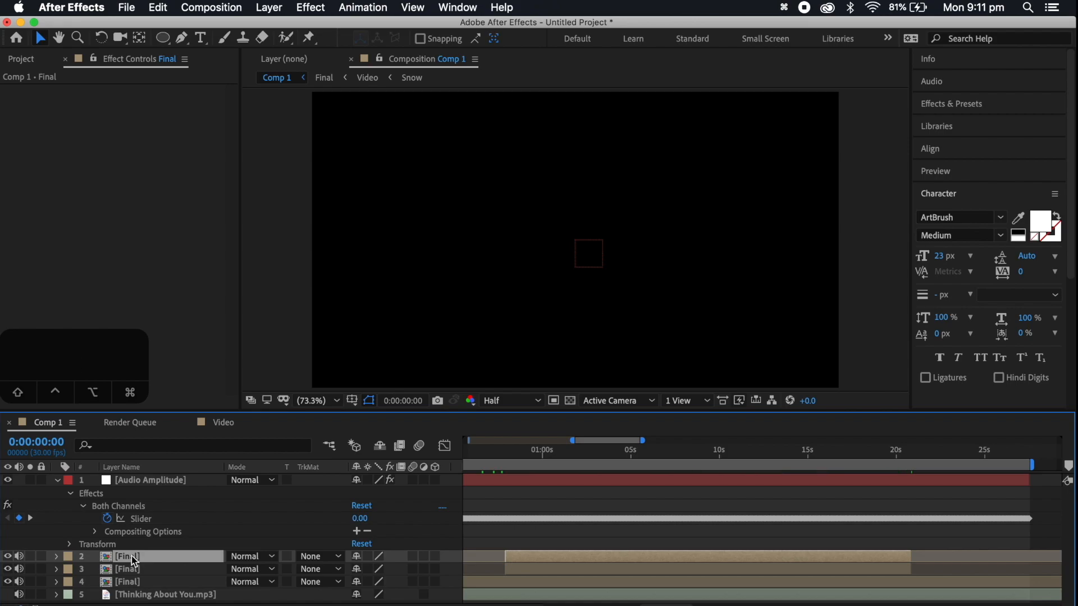
key(s)
key(alt)
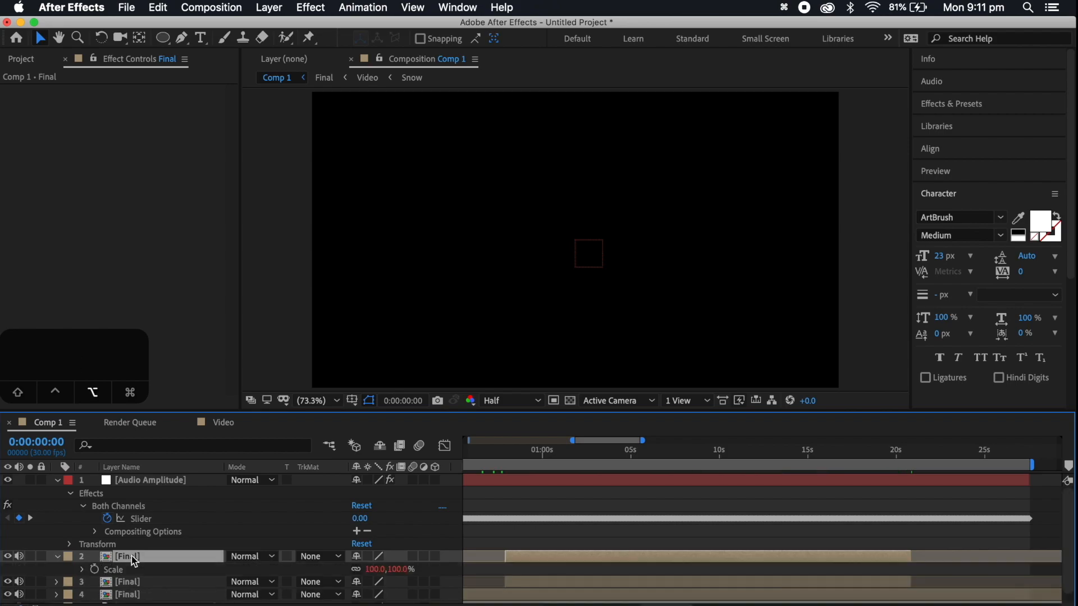
alt+click(94, 570)
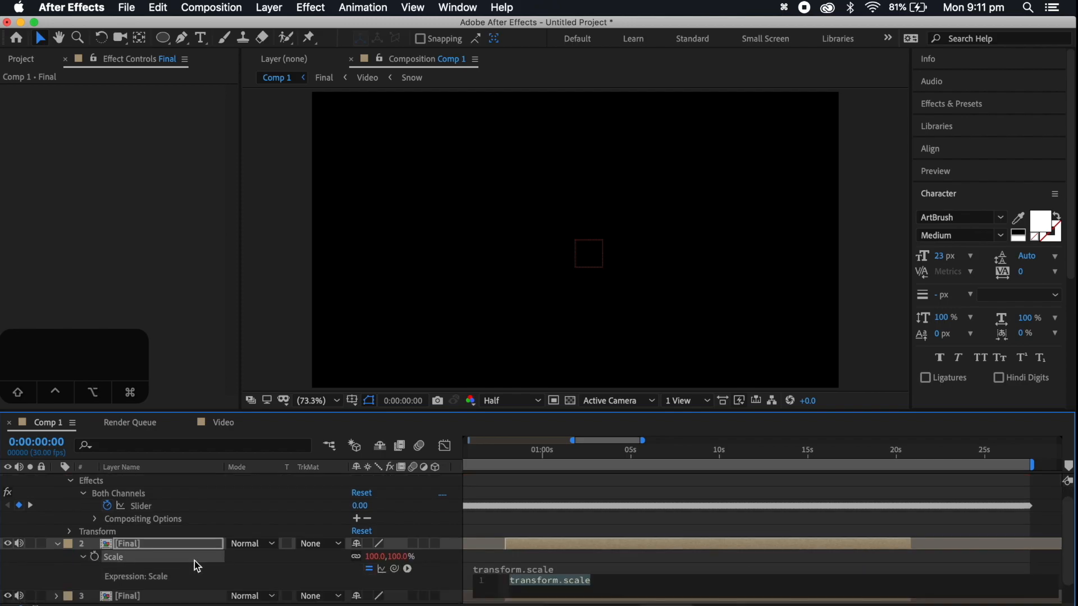
drag(395, 567, 173, 517)
scroll(690, 548, down, 2)
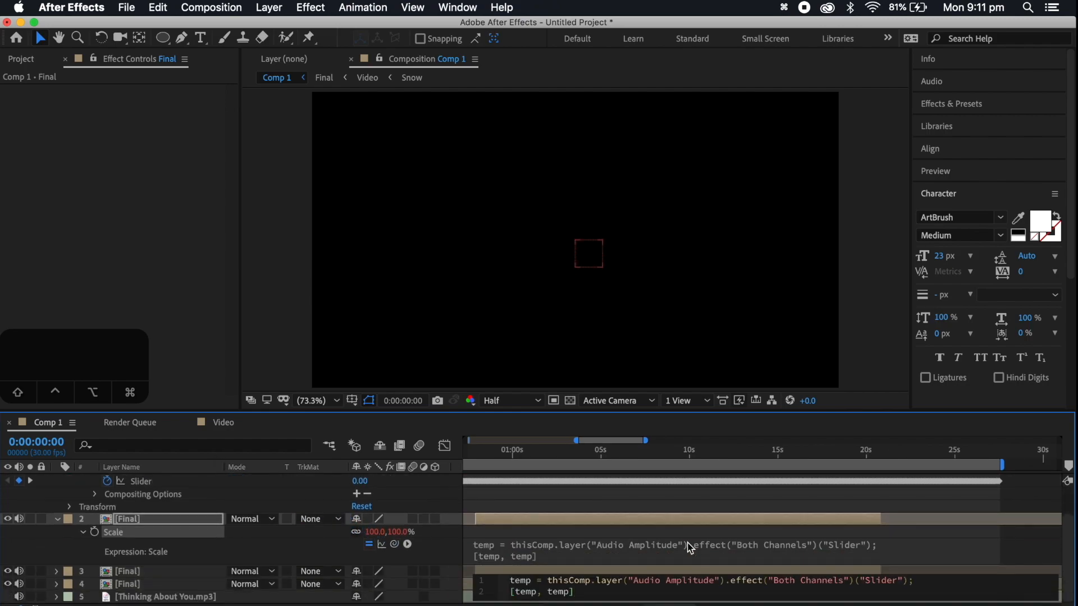
drag(619, 450, 630, 452)
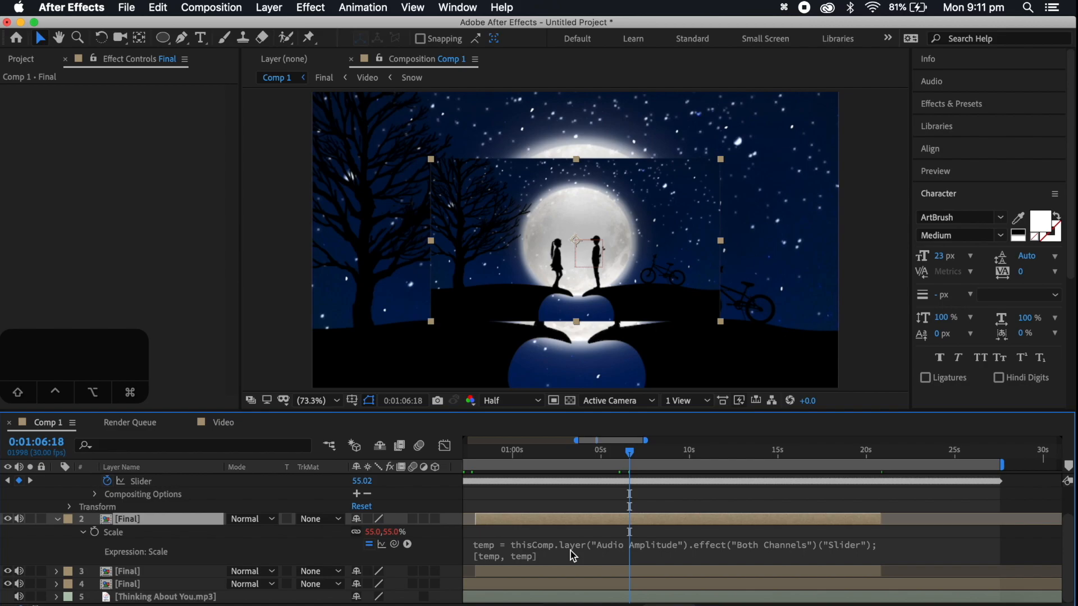
Append + [100,100] to the [temp, temp] line of the Final copy's Scale expression
click(551, 554)
click(587, 556)
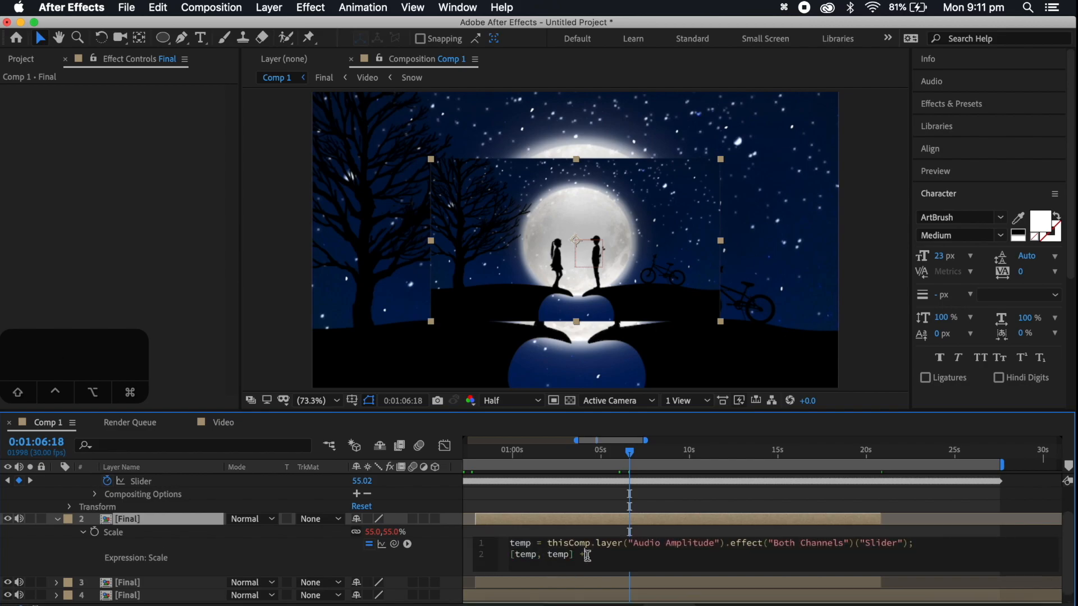
text(+ [)
text(100,10)
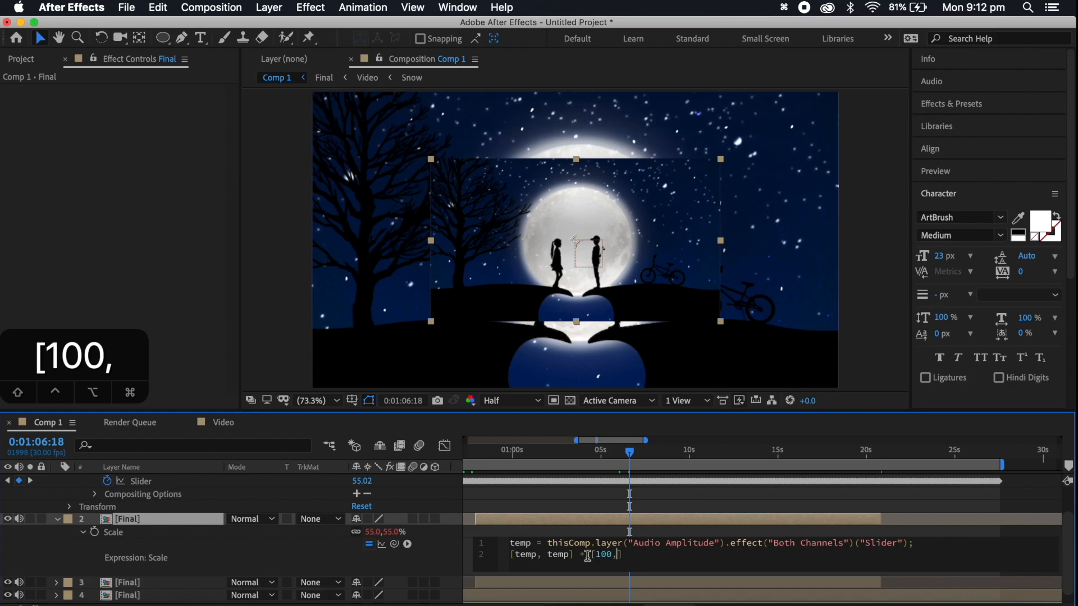
text(0)
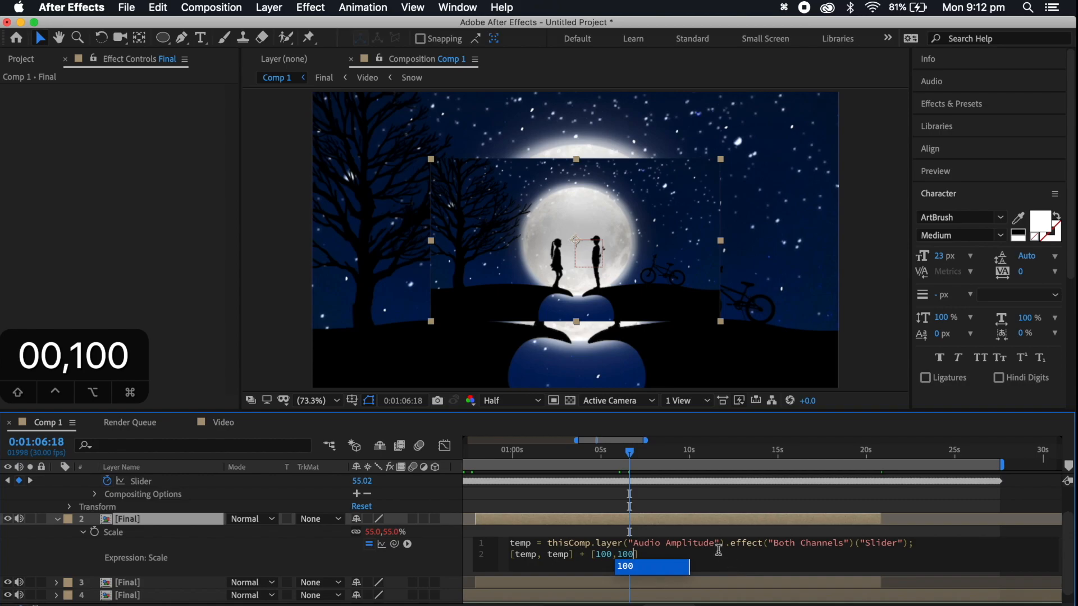
click(656, 501)
Preview the audio-driven scaling by playing the composition from 0:00:57:08
drag(633, 455, 566, 458)
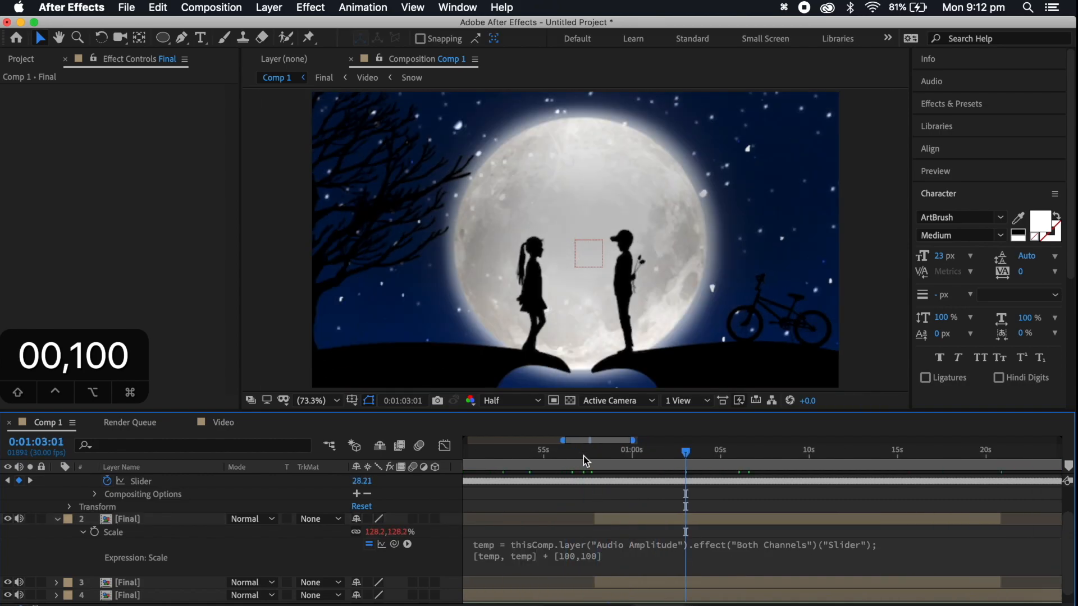
click(584, 455)
key(space)
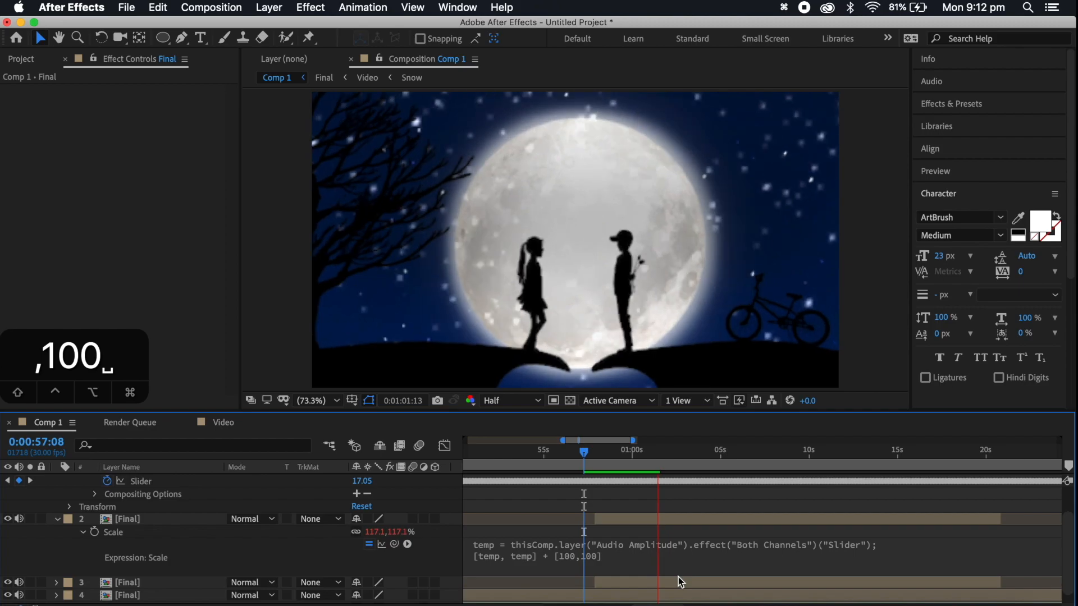
key(space)
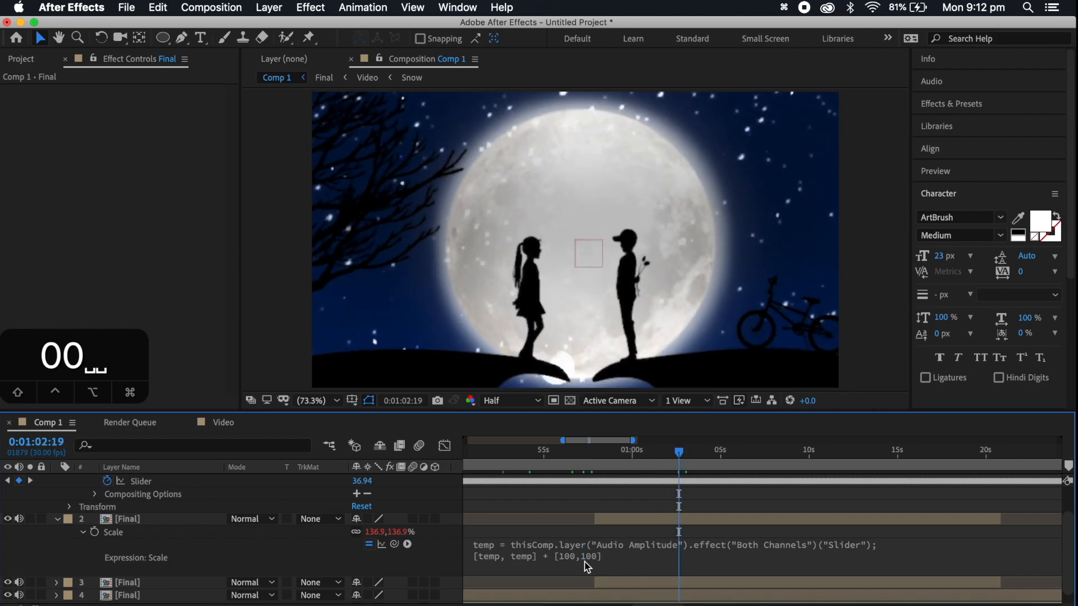
Open the Final composition and add Thinking About You.mp3 to its layer stack at 0:00:00:00, next to the Video layer
click(475, 605)
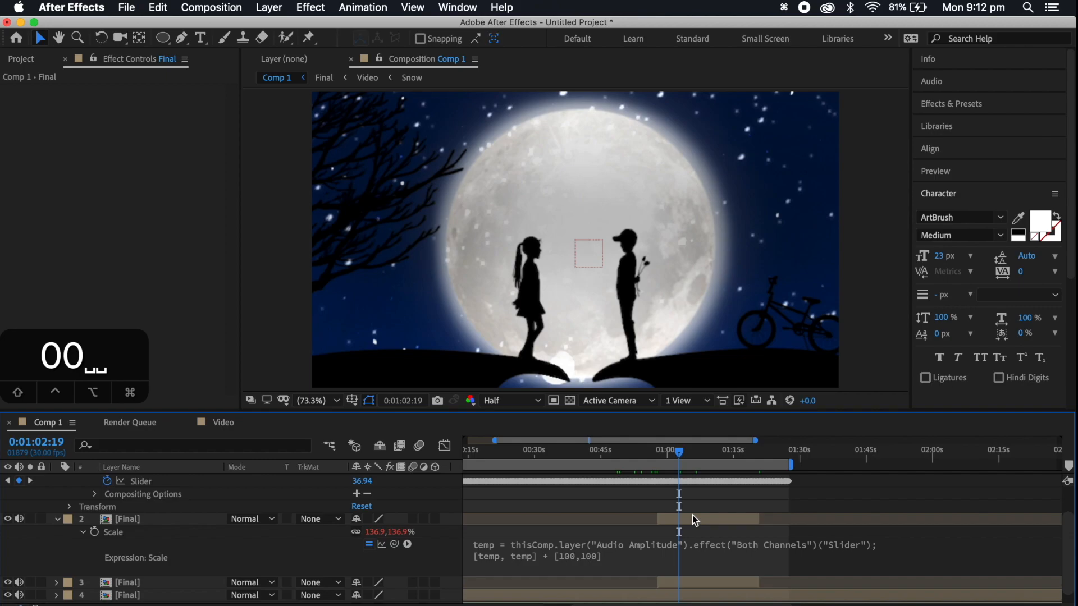
double_click(701, 585)
key(Home)
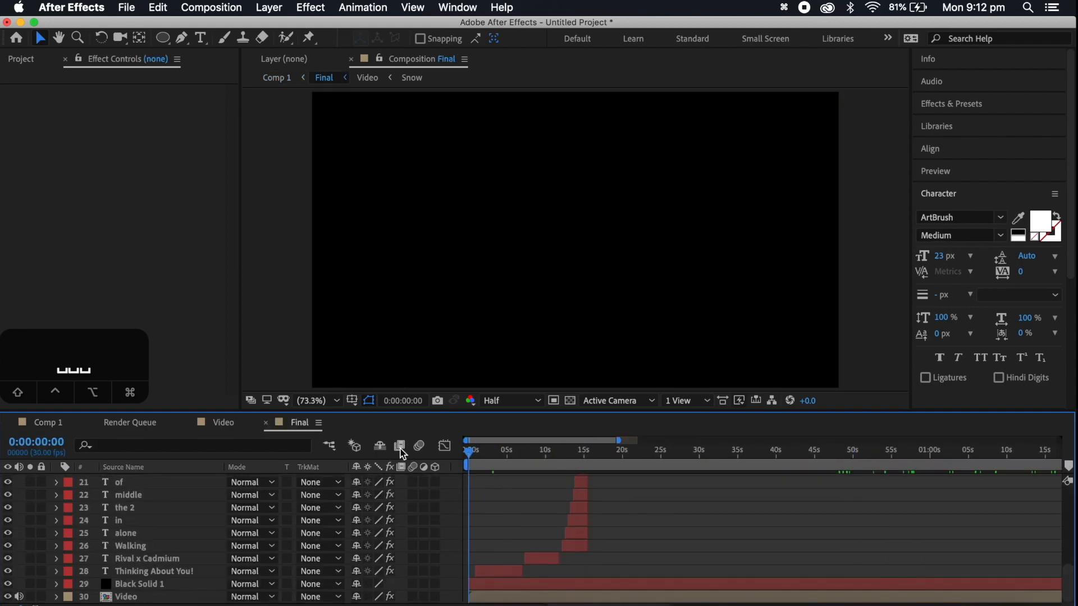
click(21, 59)
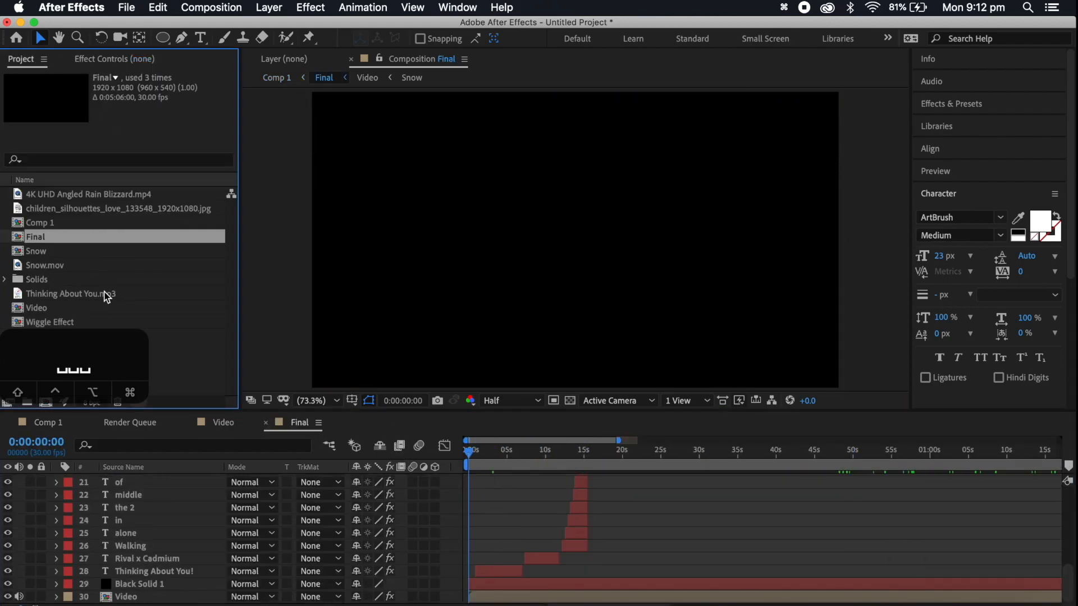
drag(88, 296, 147, 505)
mouse_move(126, 604)
mouse_down()
mouse_move(105, 268)
mouse_move(131, 589)
mouse_up()
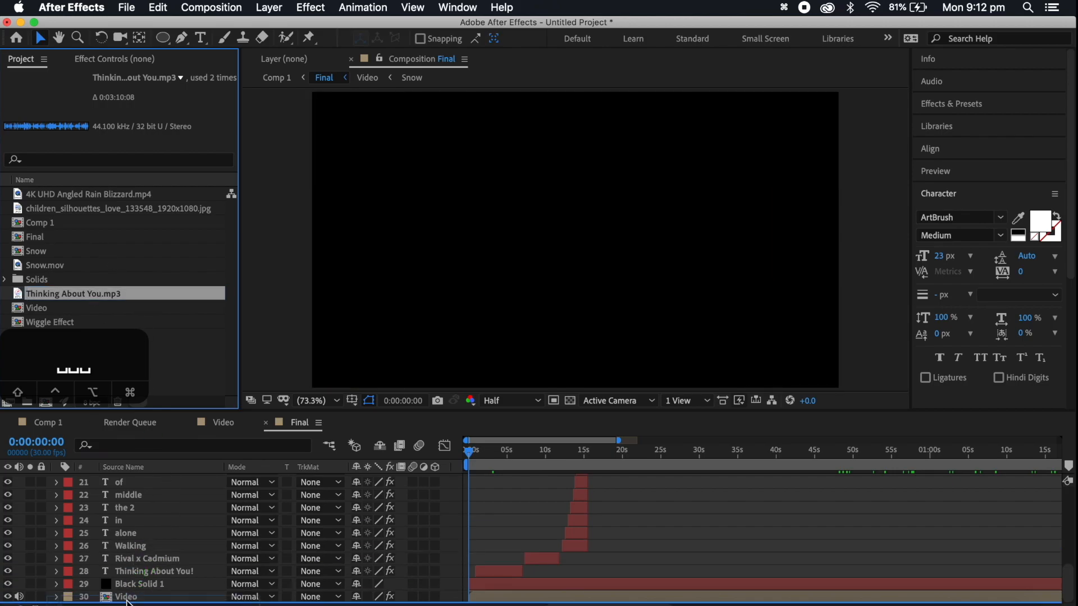
Play the song around 0:00:56 and again from 0:00:51:15 to locate where the next lyric line starts
scroll(724, 493, up, 5)
scroll(724, 493, right, 3)
drag(703, 452, 770, 454)
key(space)
key(space)
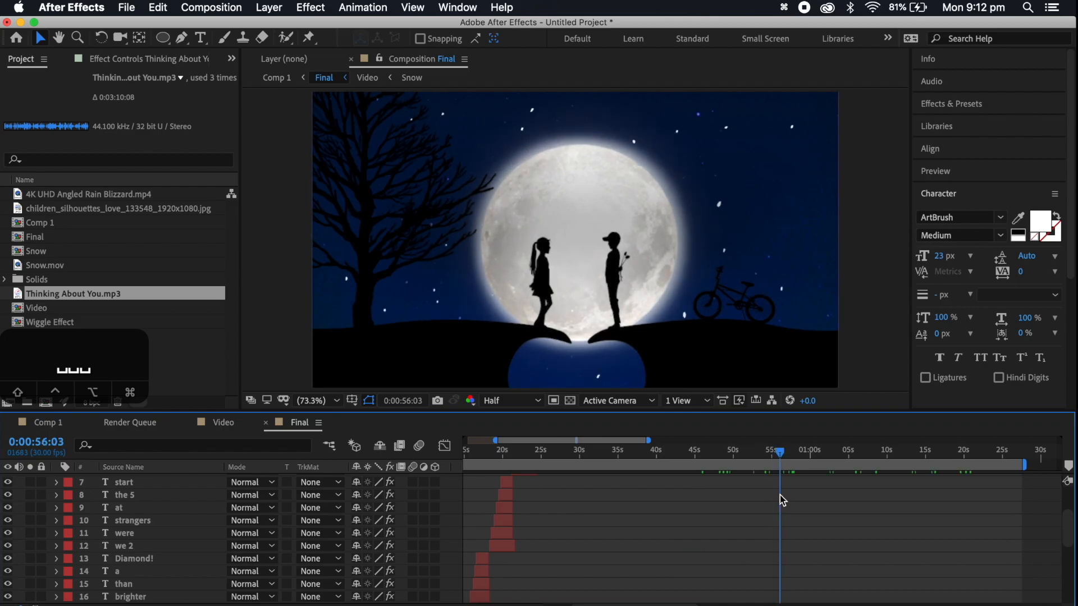
scroll(780, 495, right, 1)
scroll(780, 495, up, 1)
click(714, 453)
key(space)
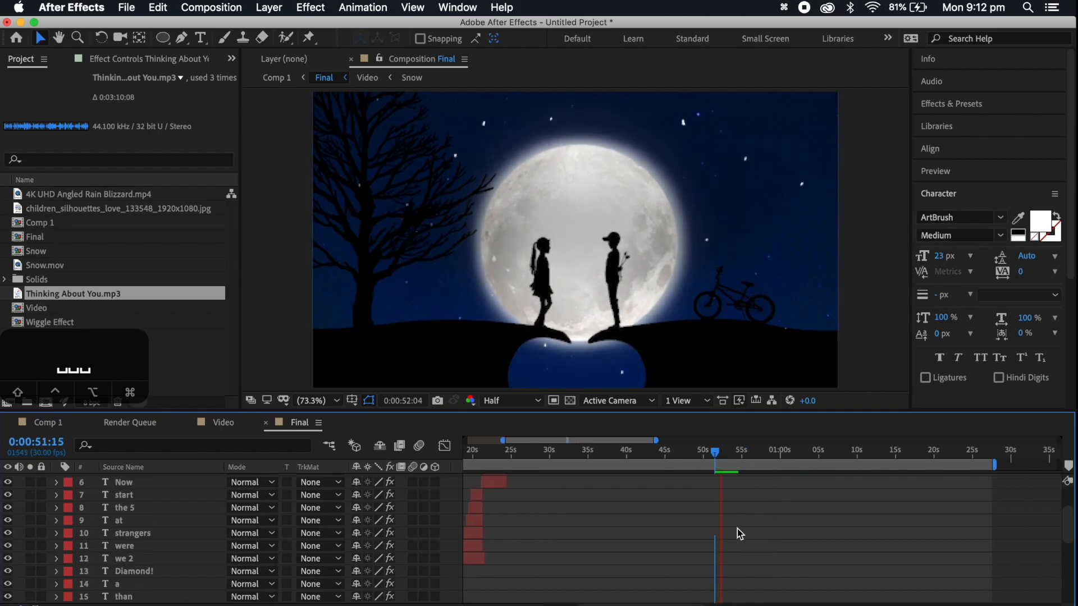
scroll(717, 501, up, 3)
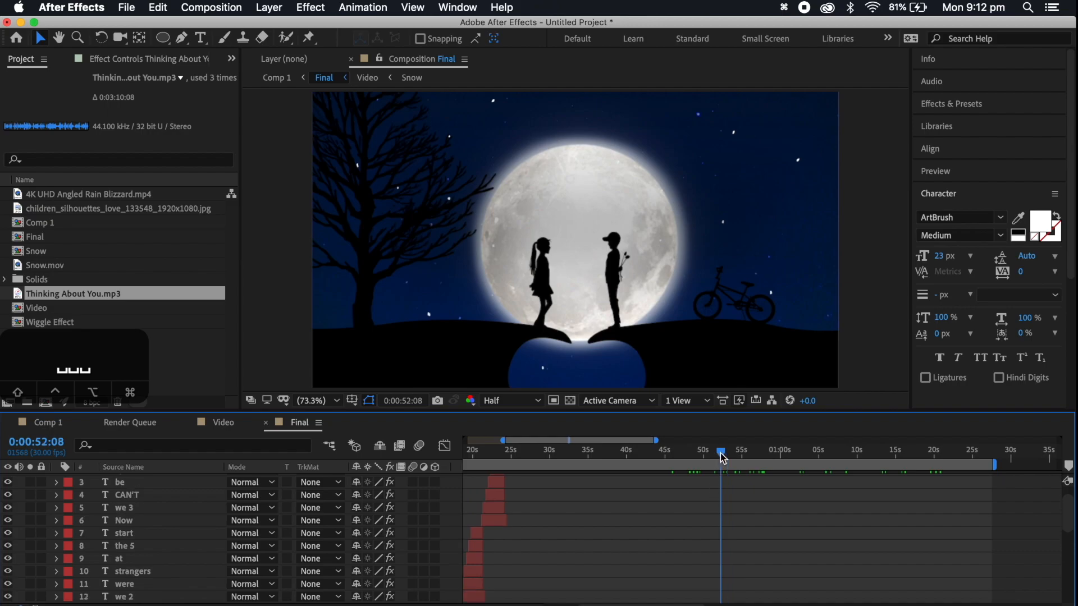
Duplicate the five lyric layers from Now to apart! and stack the copies together above the originals
scroll(736, 502, up, 2)
scroll(736, 502, left, 1)
click(530, 546)
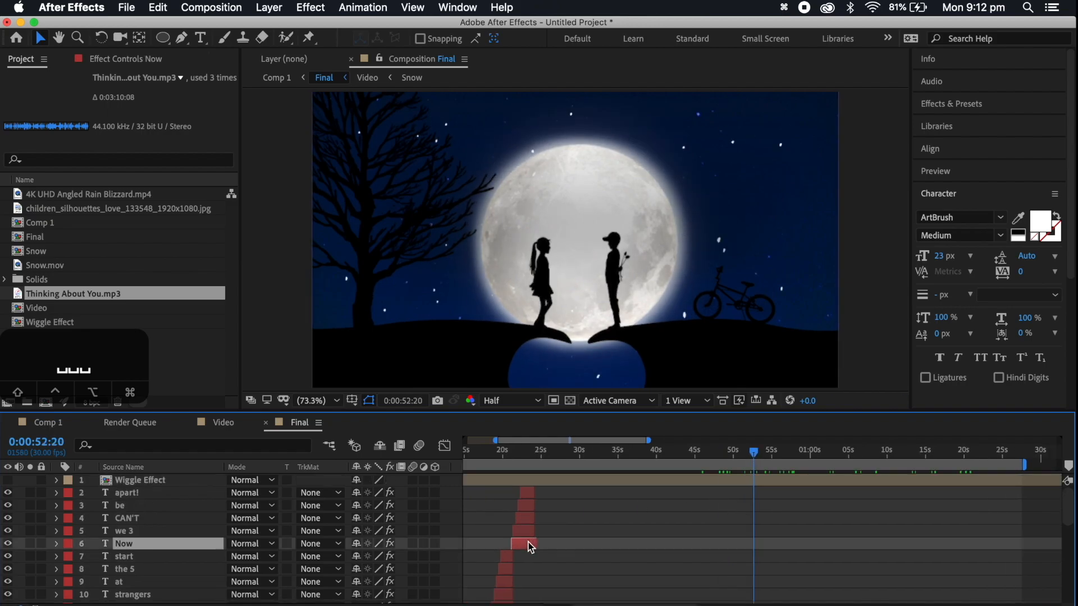
shift+click(528, 494)
key(super+d)
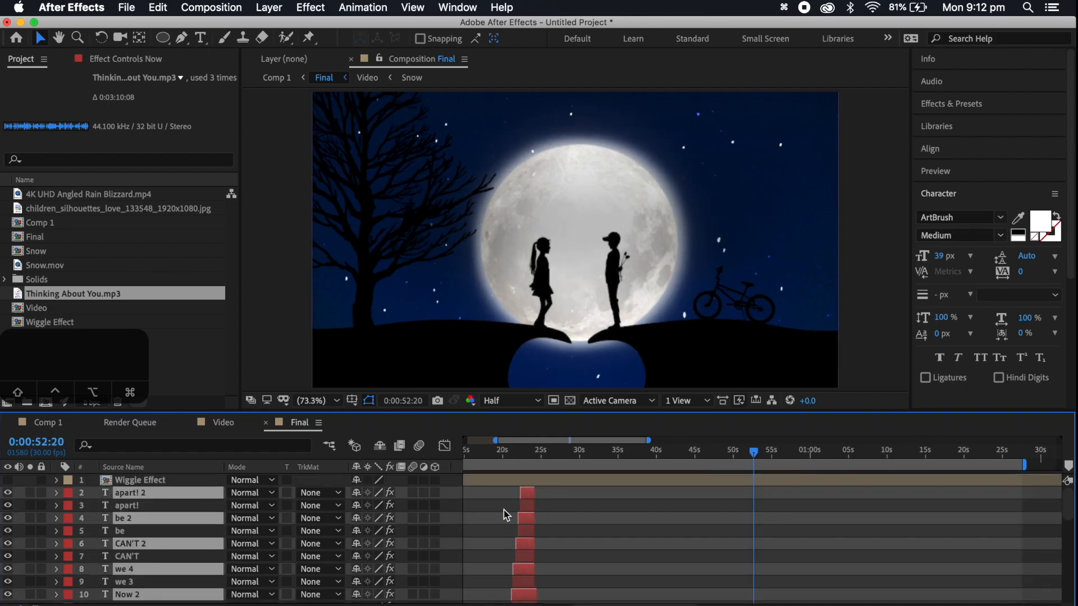
drag(132, 518, 131, 499)
Move the copied lyric layers later in time, with Now 2 and we 4 starting at about 0:00:51 and the others about 0:00:56
drag(519, 532, 891, 498)
key(equal)
key(equal)
click(730, 518)
shift+click(749, 494)
Change the text of the two earlier copies to "I" and "CAN't" and place the words side by side over the moon
double_click(758, 544)
text(I)
double_click(752, 531)
text(CAN't)
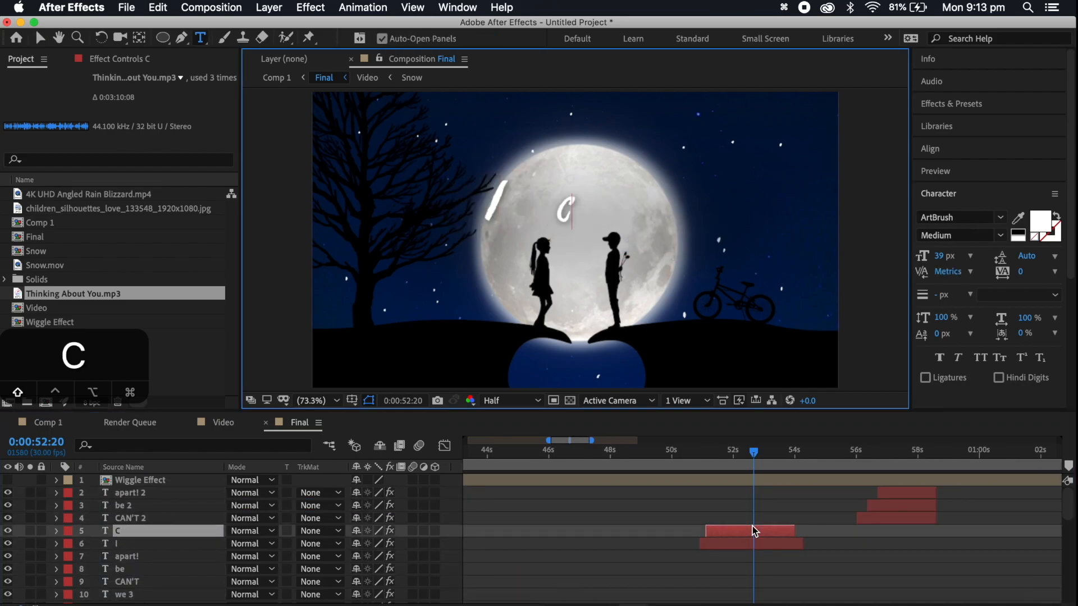
click(40, 38)
drag(606, 195, 632, 182)
drag(581, 205, 604, 205)
drag(497, 201, 509, 204)
Duplicate the I and CAN't layers and move the copies to start at about 0:00:55
shift+click(785, 532)
key(super+d)
drag(747, 542, 884, 543)
click(884, 580)
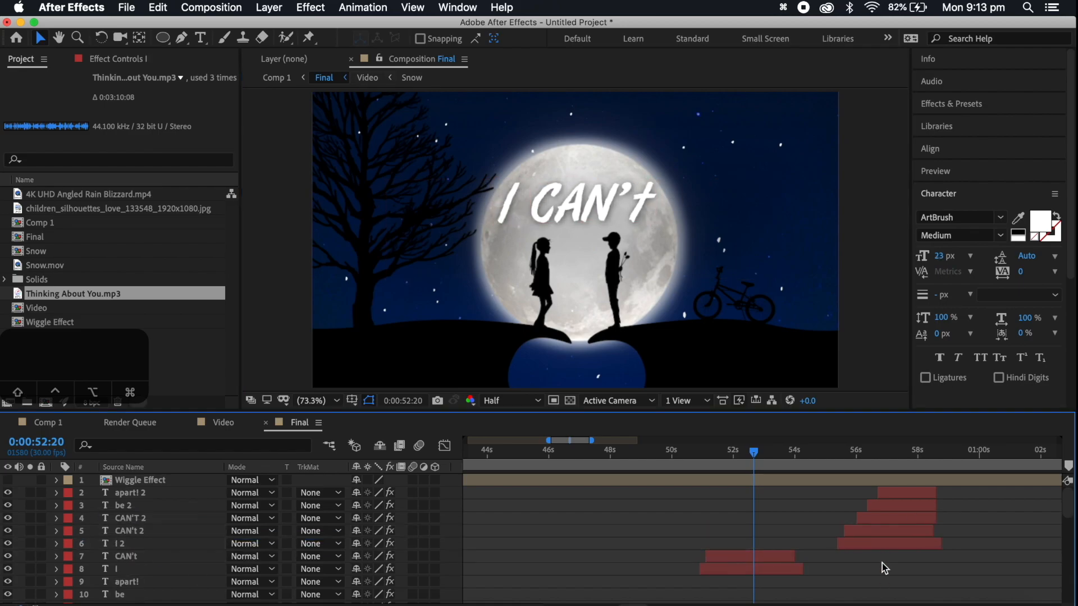
At 0:00:57:10, replace the text of the I and CAN't copies with "Stop" and "thinnking!"
click(897, 451)
double_click(892, 545)
text(Stop)
double_click(888, 532)
text(th)
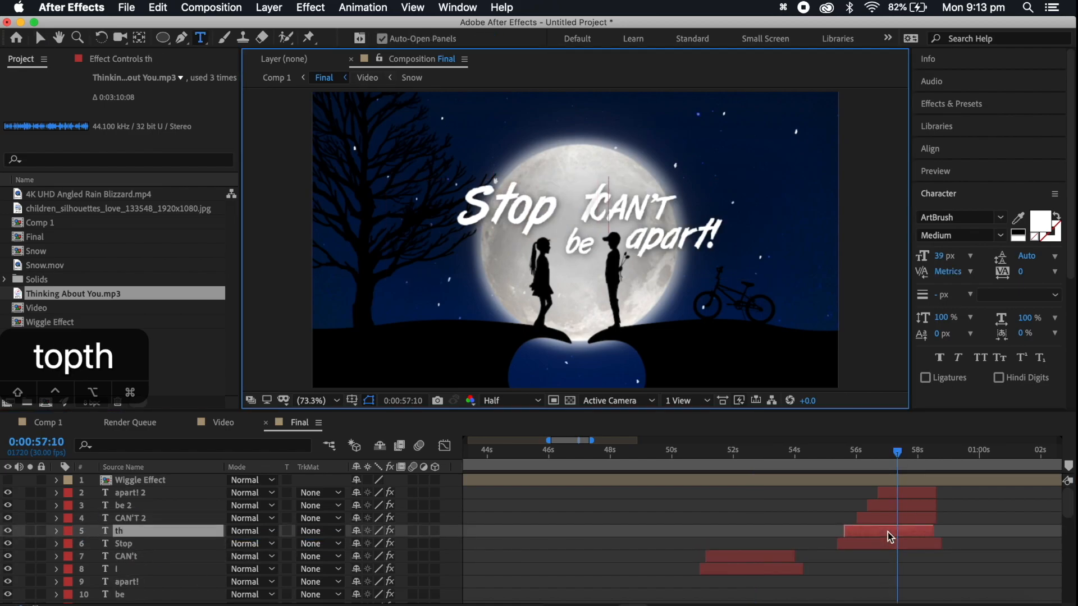
text(innking!)
Change the CAN'T 2 text to "about" and the be 2 text to "you!", and delete the apart! 2 layer
double_click(890, 520)
text(about)
click(900, 509)
double_click(900, 509)
text(you)
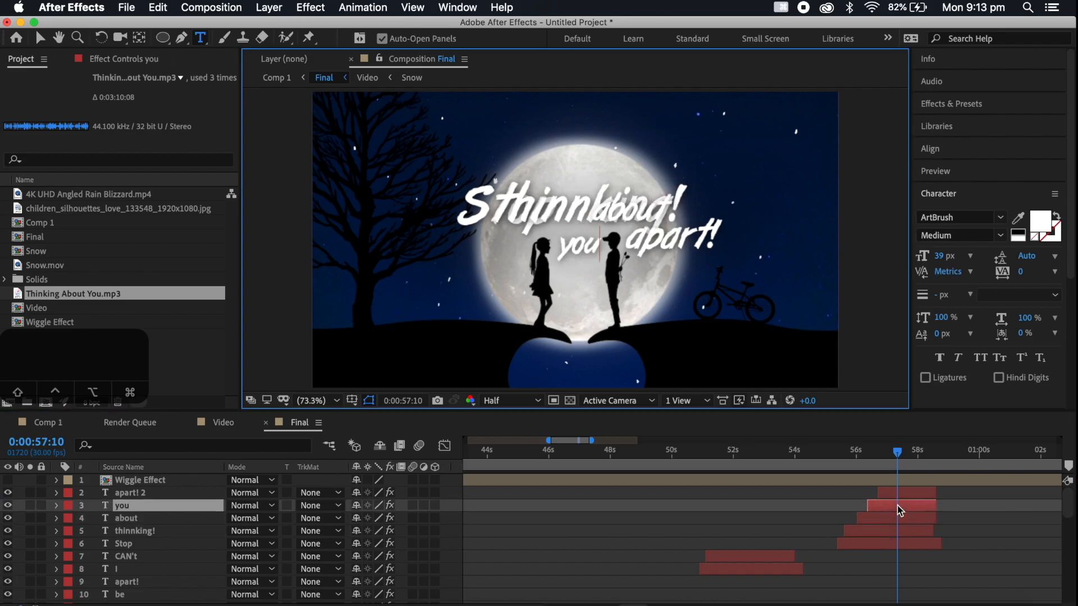
text(!)
click(906, 493)
key(Delete)
Move the overlapping lyric words apart and remove the exclamation mark from "thinnking!"
click(905, 531)
click(40, 38)
drag(662, 202, 756, 230)
drag(686, 183, 720, 194)
drag(657, 212, 573, 222)
double_click(662, 212)
key(BackSpace)
Arrange "Stop thinnking about" as one line across the moon with "you!" centred beneath it
click(41, 38)
shift+click(525, 211)
drag(727, 238, 698, 209)
click(579, 245)
click(609, 214)
shift+click(682, 211)
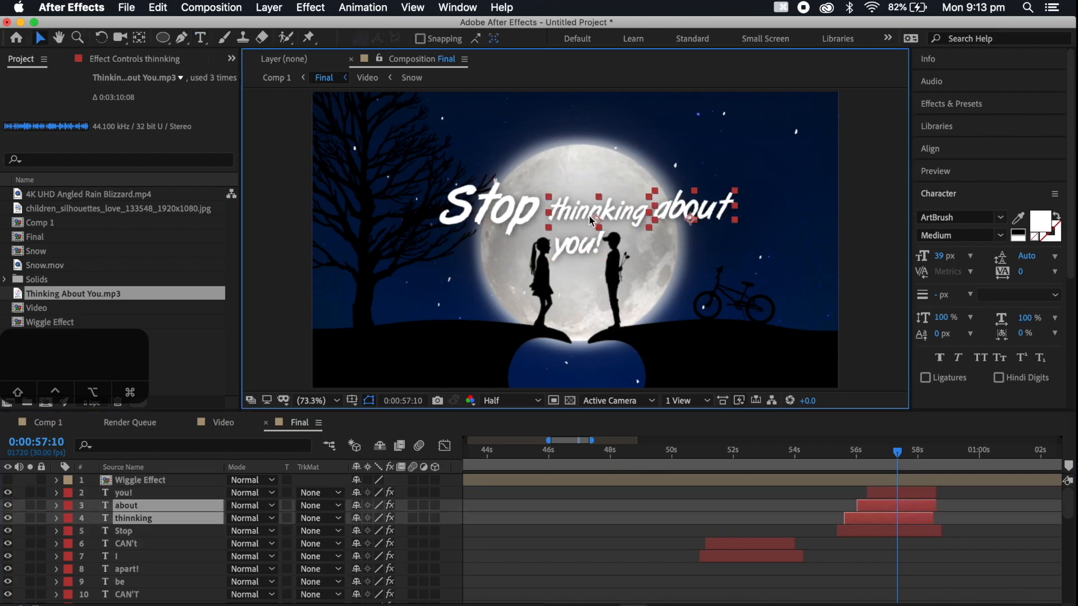
shift+click(513, 218)
drag(513, 219, 507, 218)
Play the song from 0:00:50:13 and shift the I and CAN't layers later so that I starts at 0:00:52:17
click(684, 449)
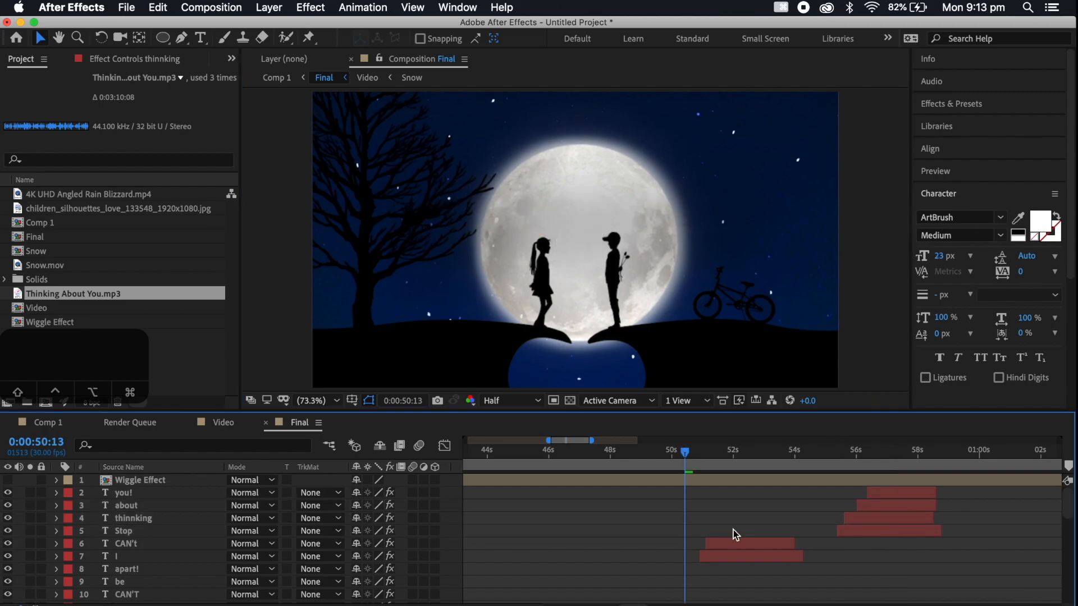
key(space)
drag(773, 573, 753, 542)
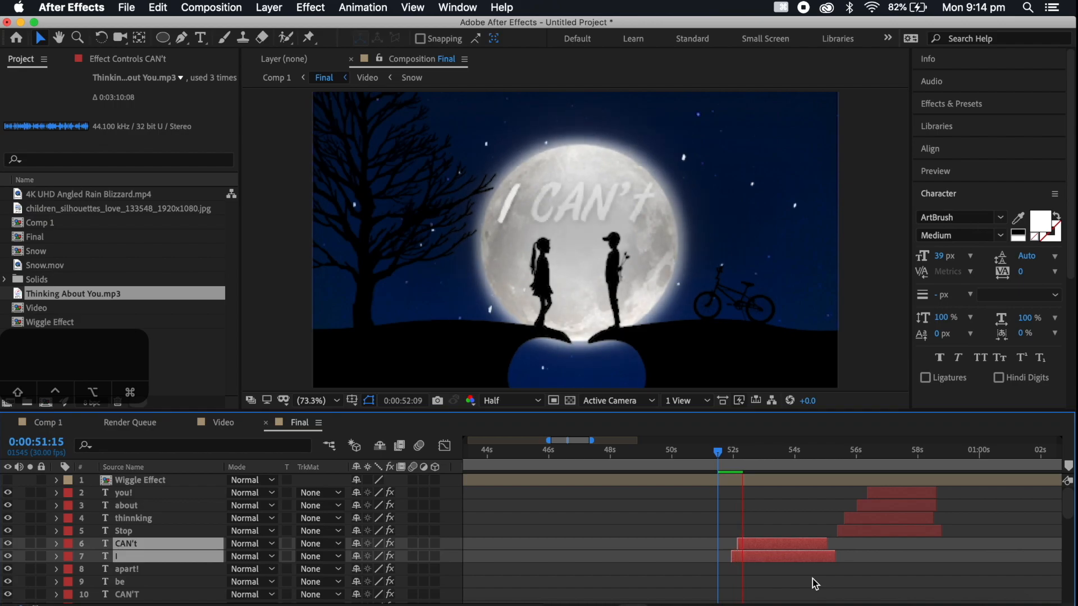
key(space)
click(750, 546)
drag(750, 545, 777, 561)
Play on to 0:00:53:22, shift the CAN't layer to start at about that time, and replay from 0:00:52:05
key(space)
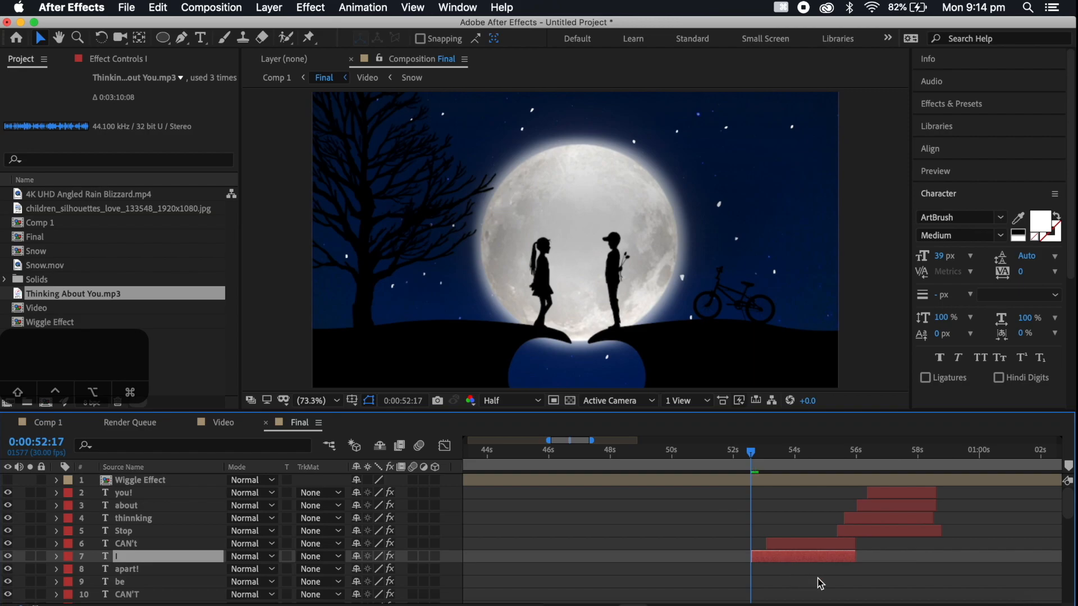
key(space)
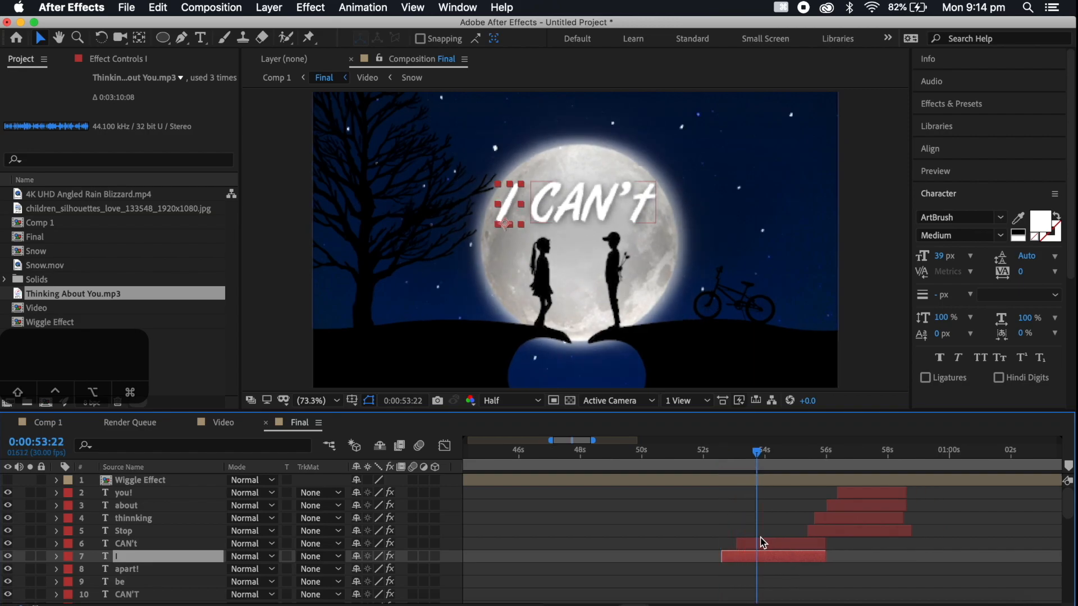
click(762, 536)
drag(765, 547, 782, 546)
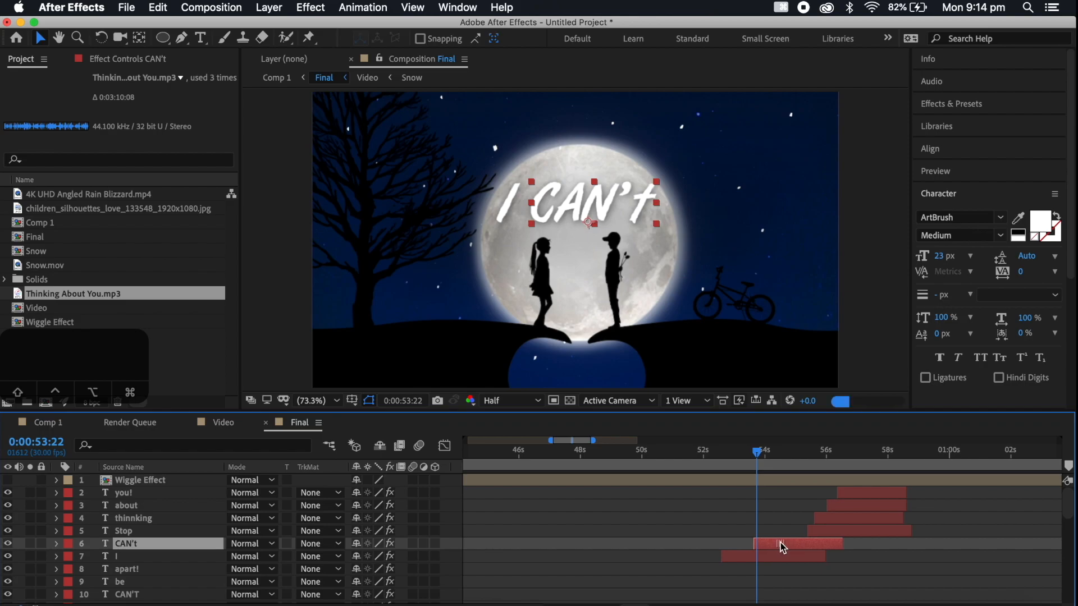
click(708, 456)
key(space)
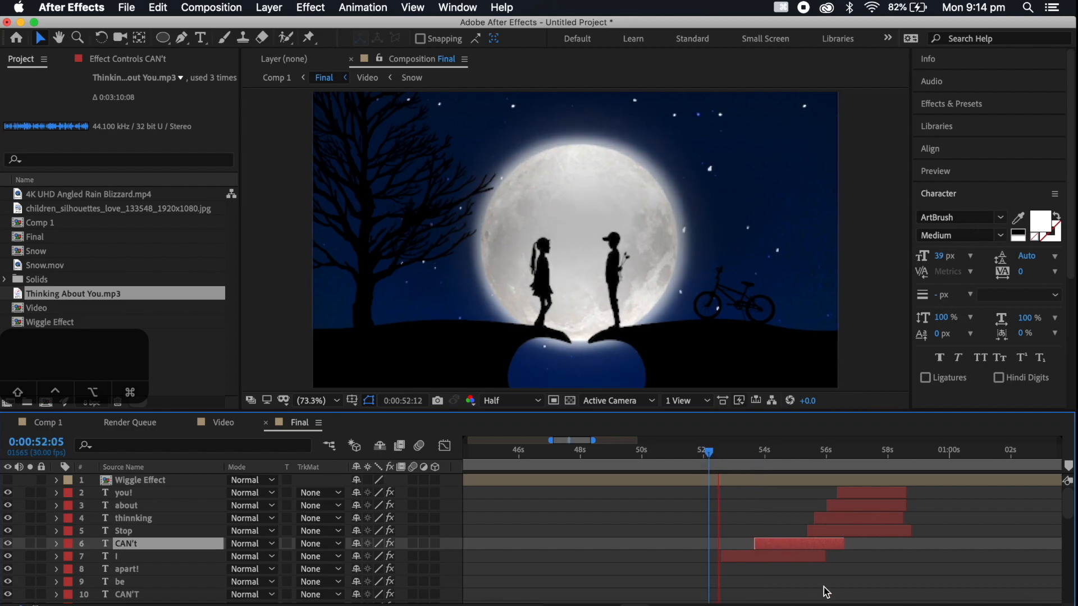
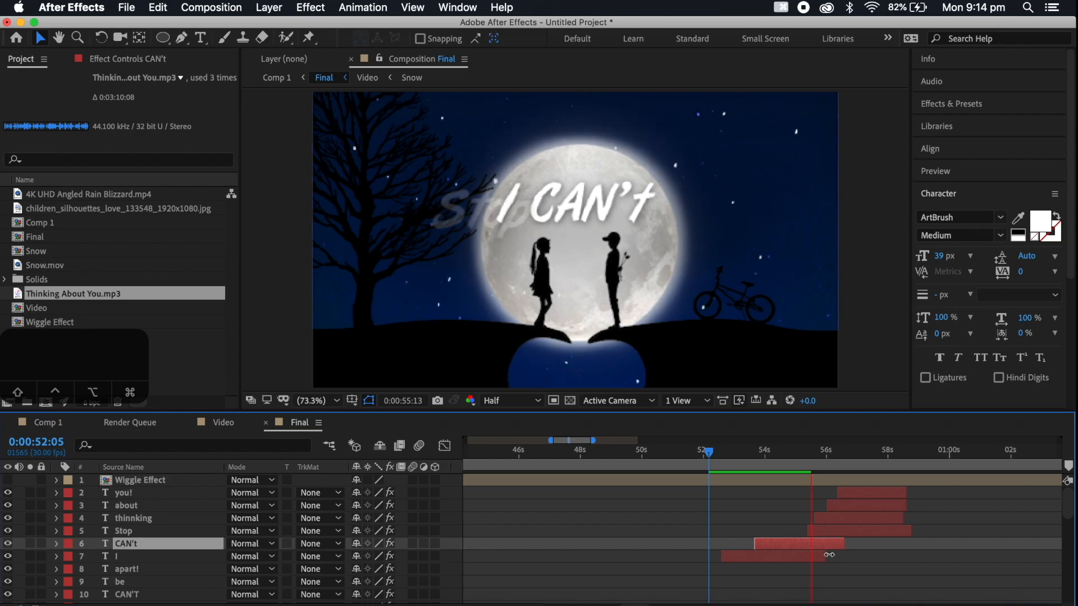
Delete the CAN't layer's last two Opacity keyframes, move its fade-out pair earlier to about 0:00:55:20, and replay from 0:00:52:08
key(space)
key(t)
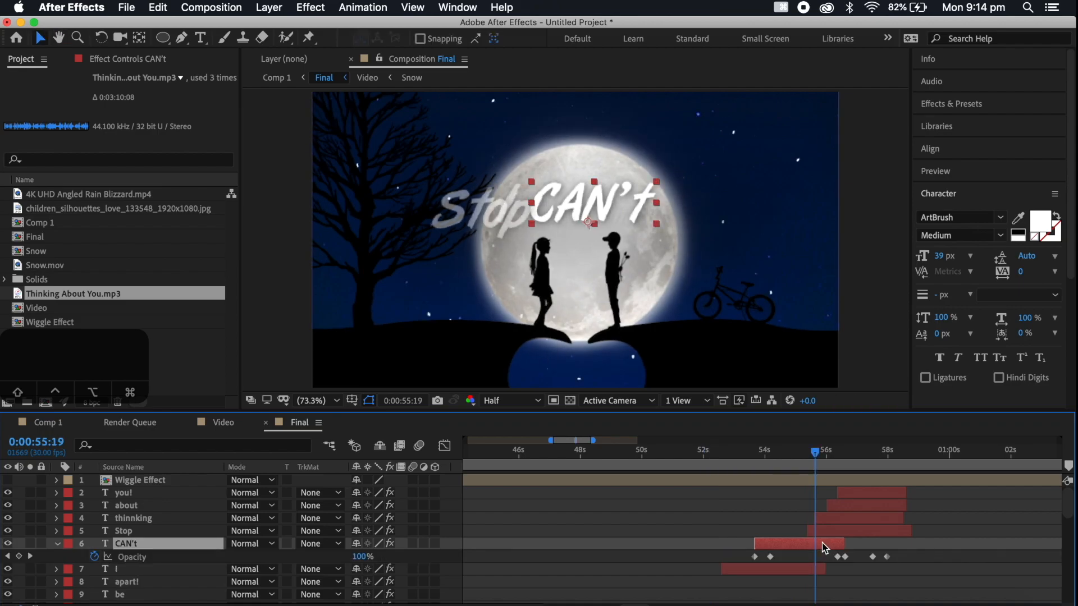
drag(902, 553, 837, 556)
key(Delete)
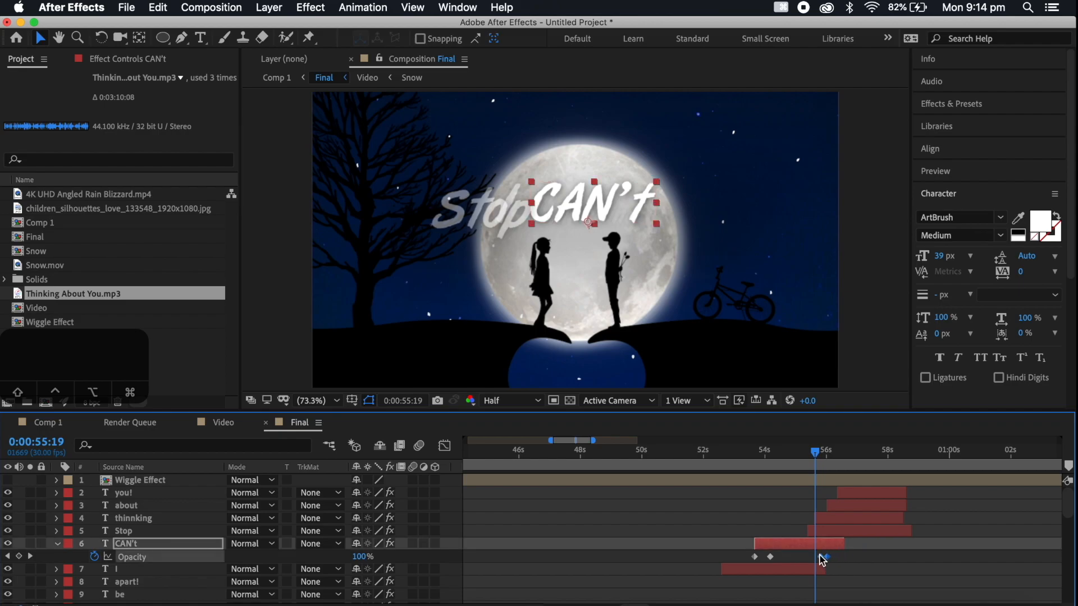
key(space)
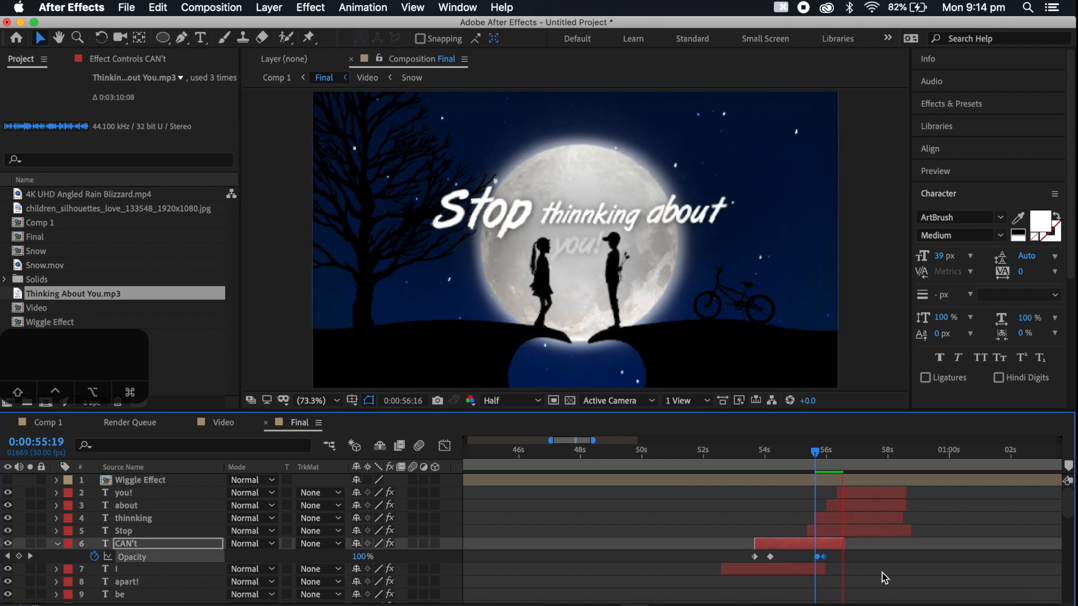
click(710, 450)
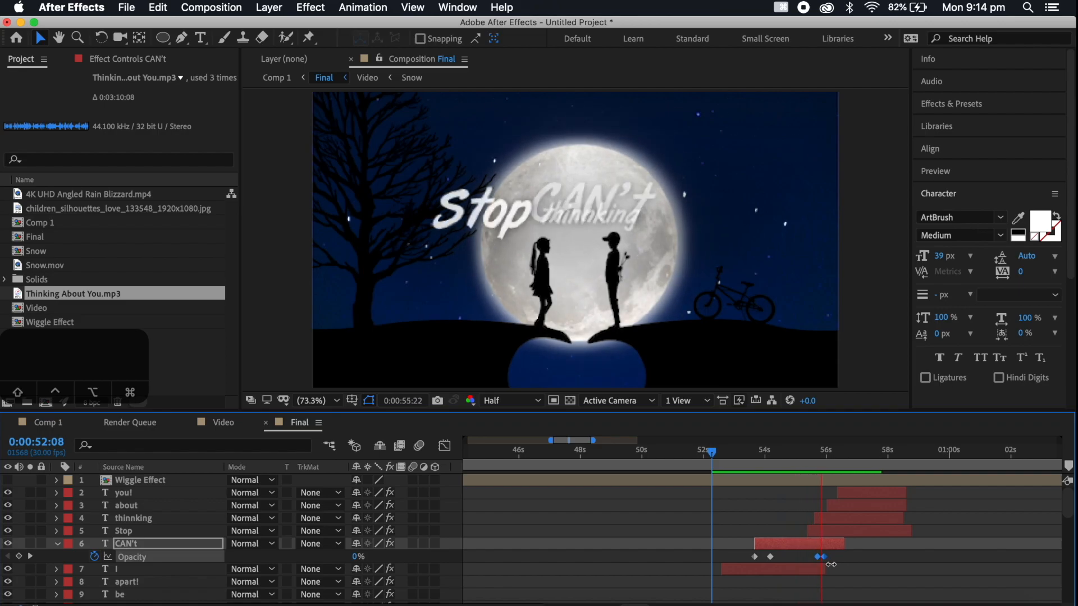
key(space)
Shift the thinnking, about and you! layers slightly later together and play the song from 0:00:55:07
click(845, 518)
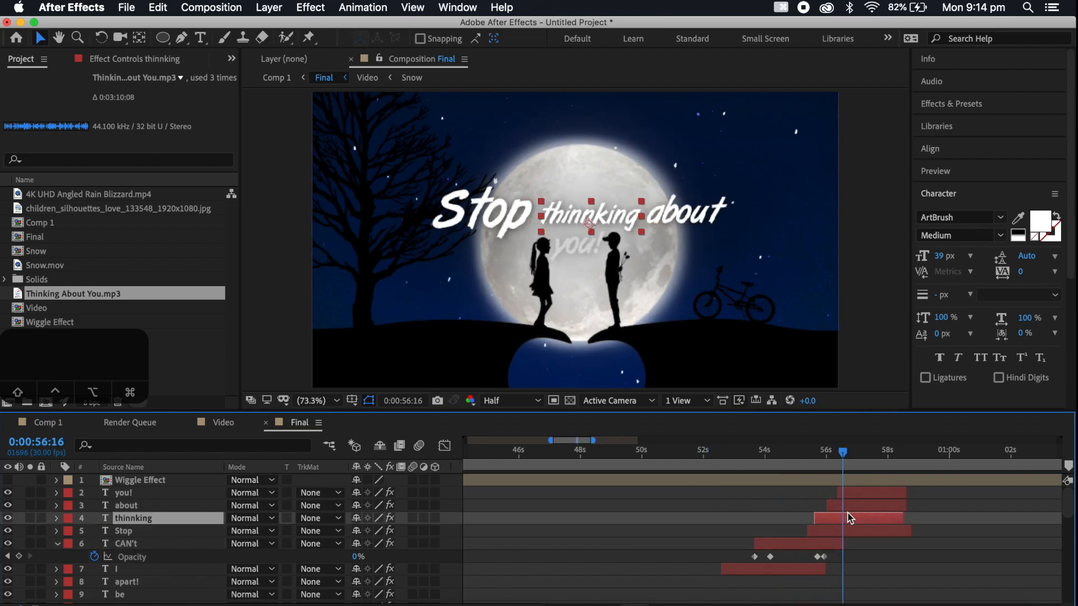
shift+click(851, 486)
drag(852, 498, 861, 498)
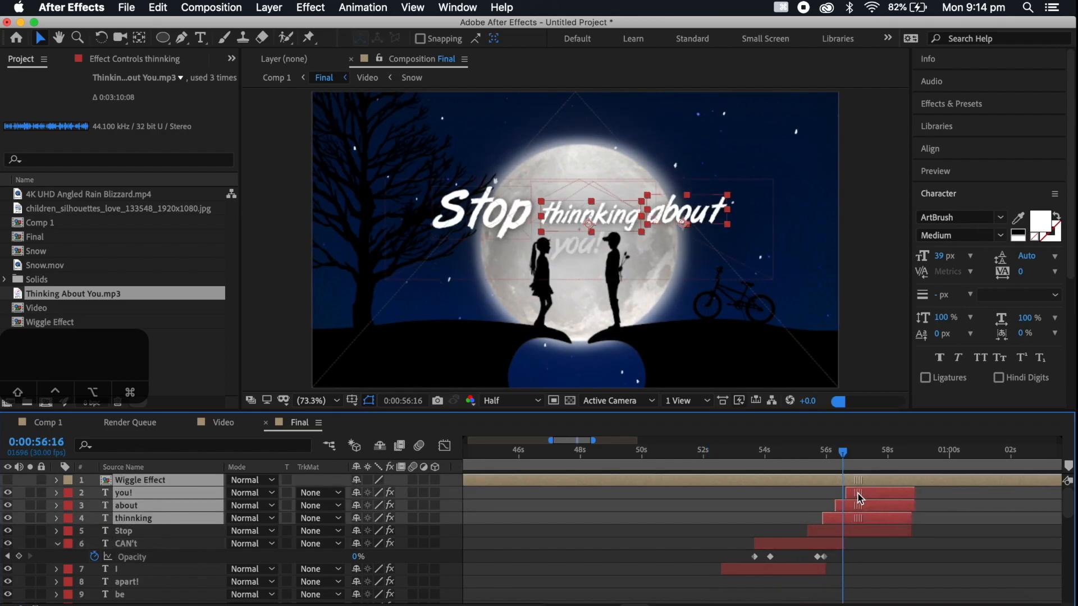
click(803, 456)
key(space)
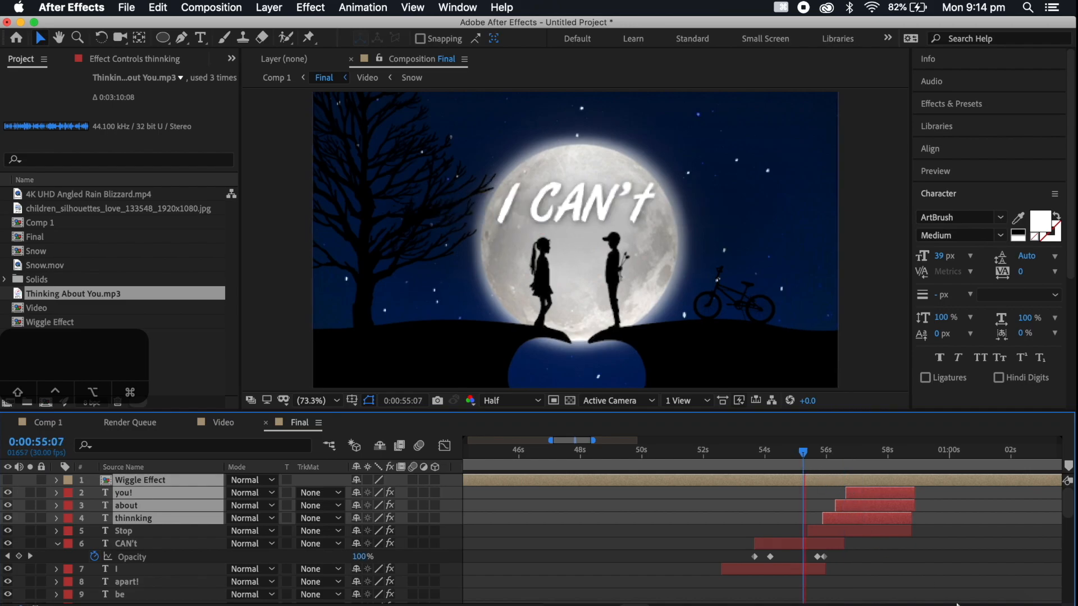
Move the CAN't layer's fade-out Opacity keyframes slightly earlier, to about 0:00:55:16, and replay from 0:00:55:01
drag(841, 559, 815, 563)
click(798, 456)
key(space)
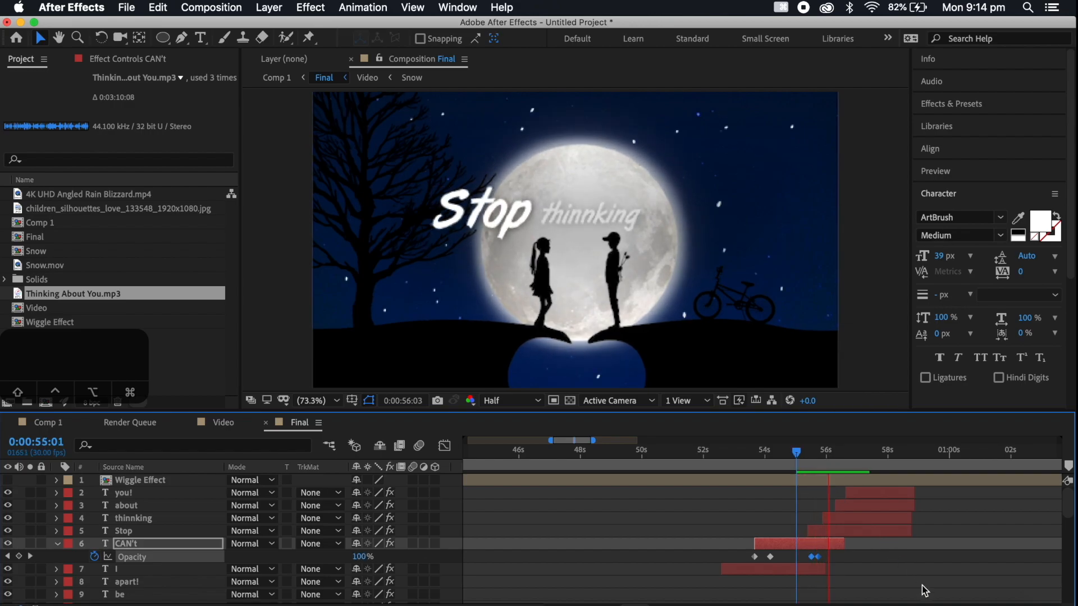
key(space)
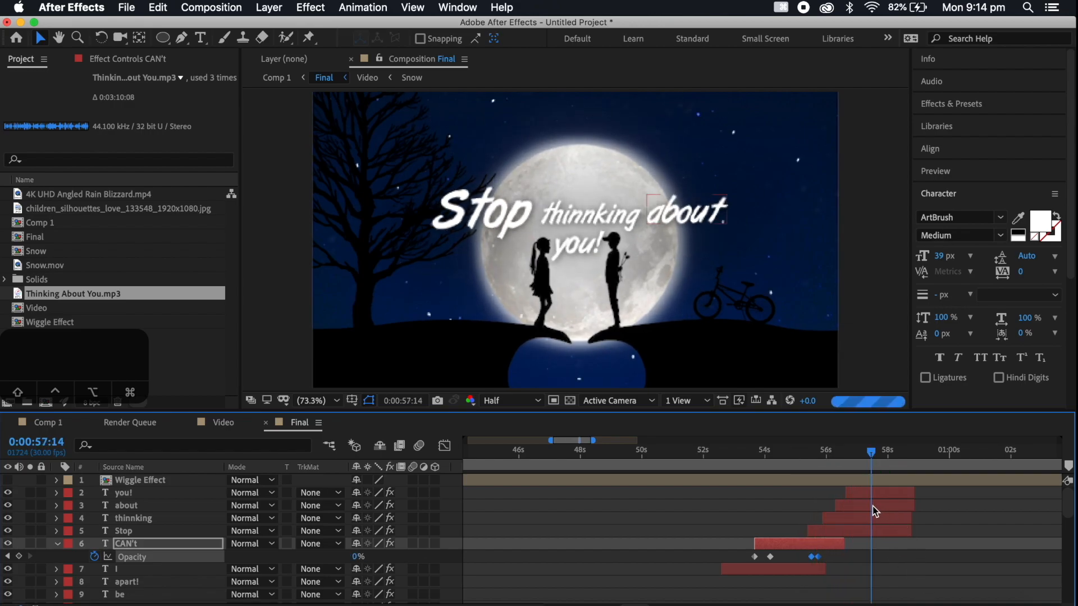
Shift the about and you! layers later so that you! starts at about 0:00:57:01, and replay from 0:00:56:06
click(872, 506)
shift+click(872, 495)
drag(872, 495, 874, 496)
click(833, 455)
key(space)
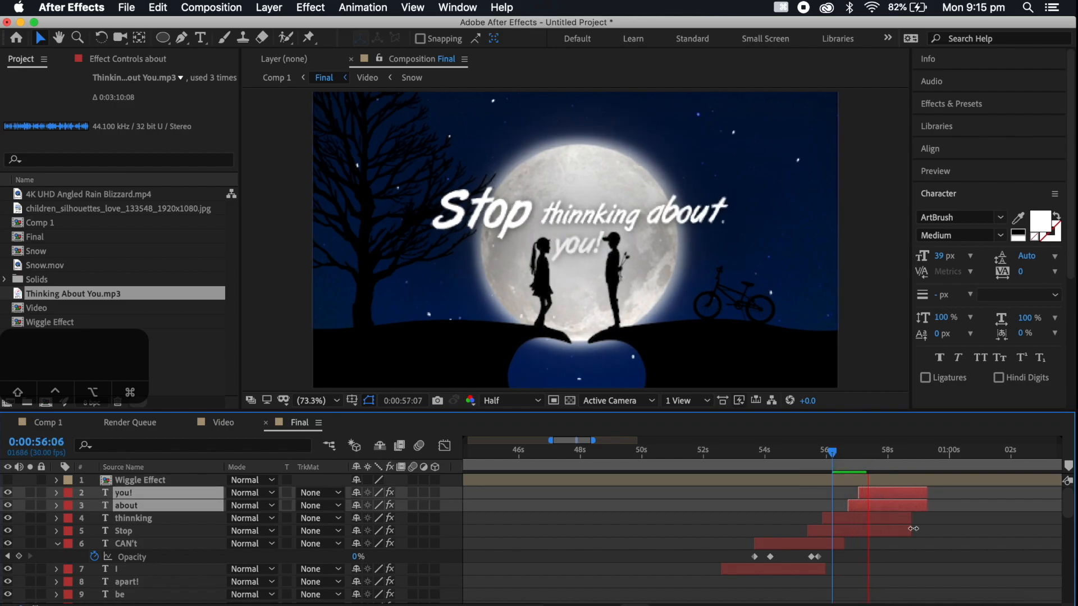
key(space)
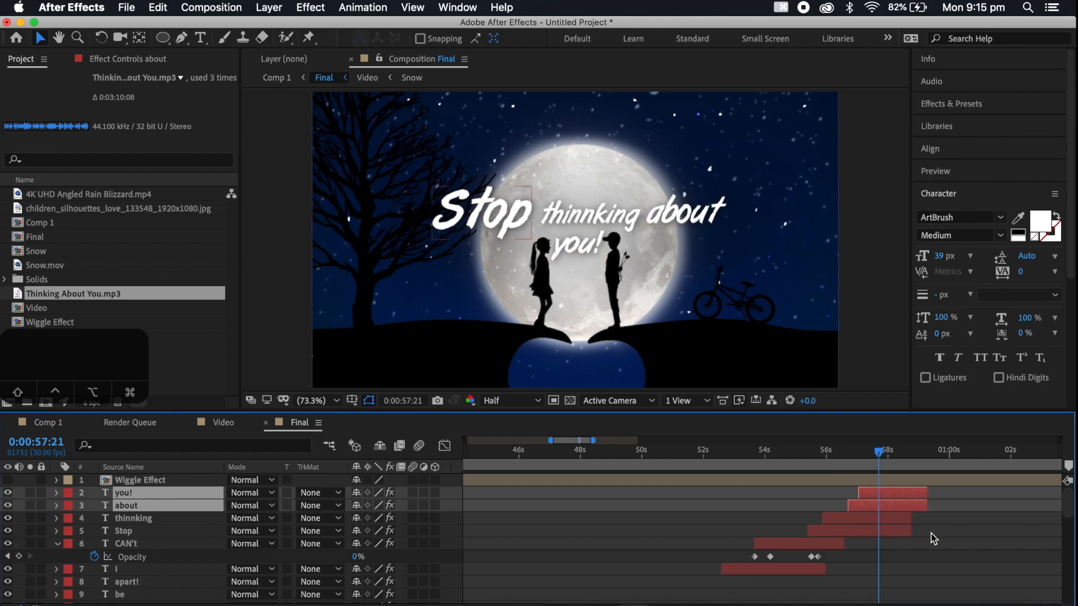
Shift only the you! layer later to start at about 0:00:57:13 and replay the lyrics from 0:00:52:16
click(930, 533)
drag(871, 492, 885, 496)
click(721, 452)
key(space)
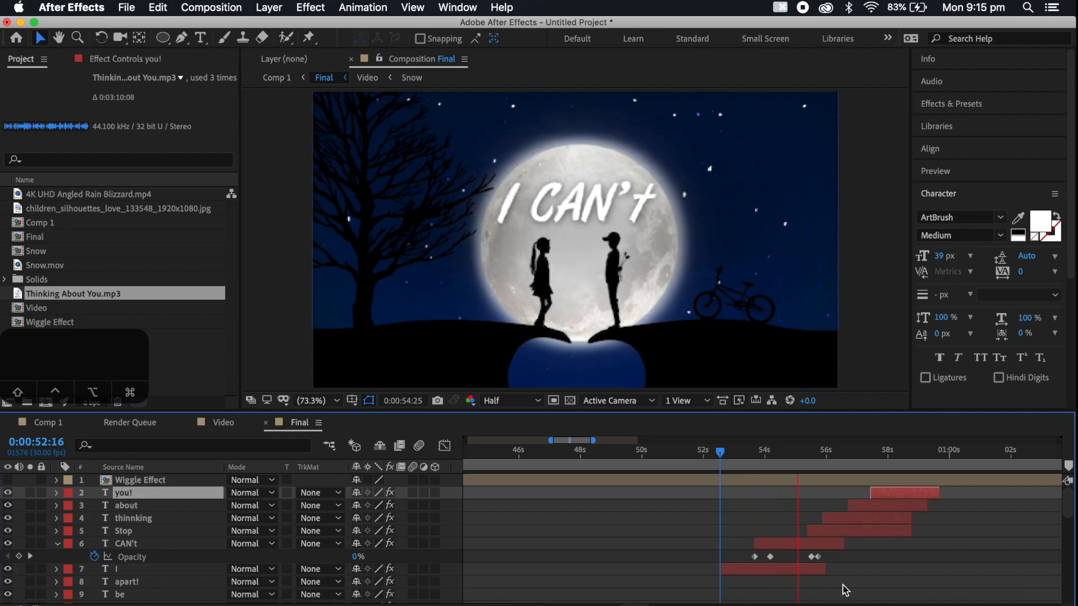
key(space)
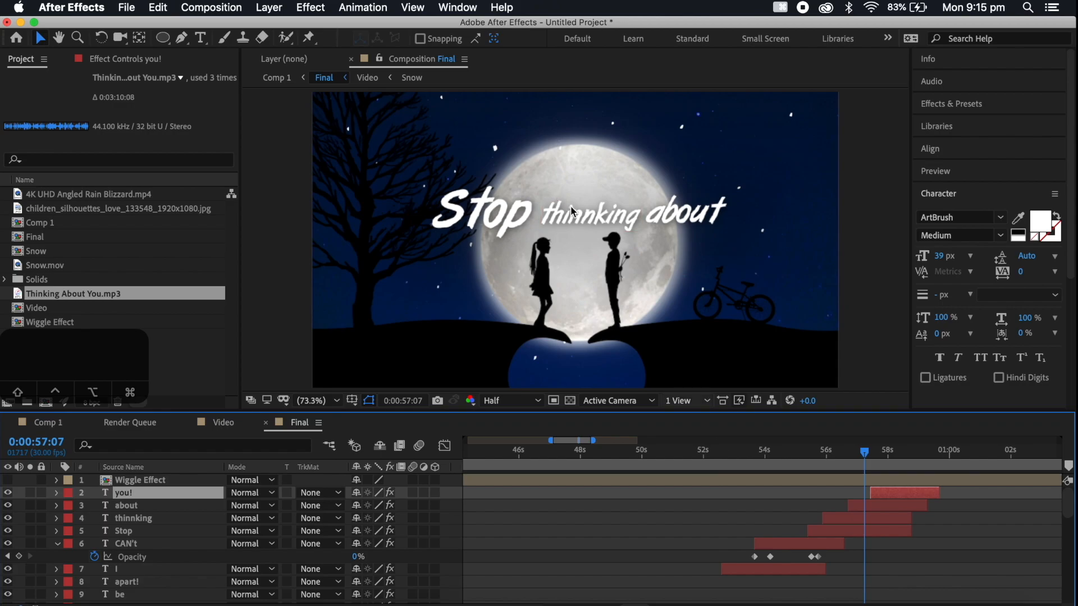
Correct the lyric "thinnking" to "thinking" and nudge the word slightly upward to align it with its neighbours
double_click(587, 223)
click(587, 223)
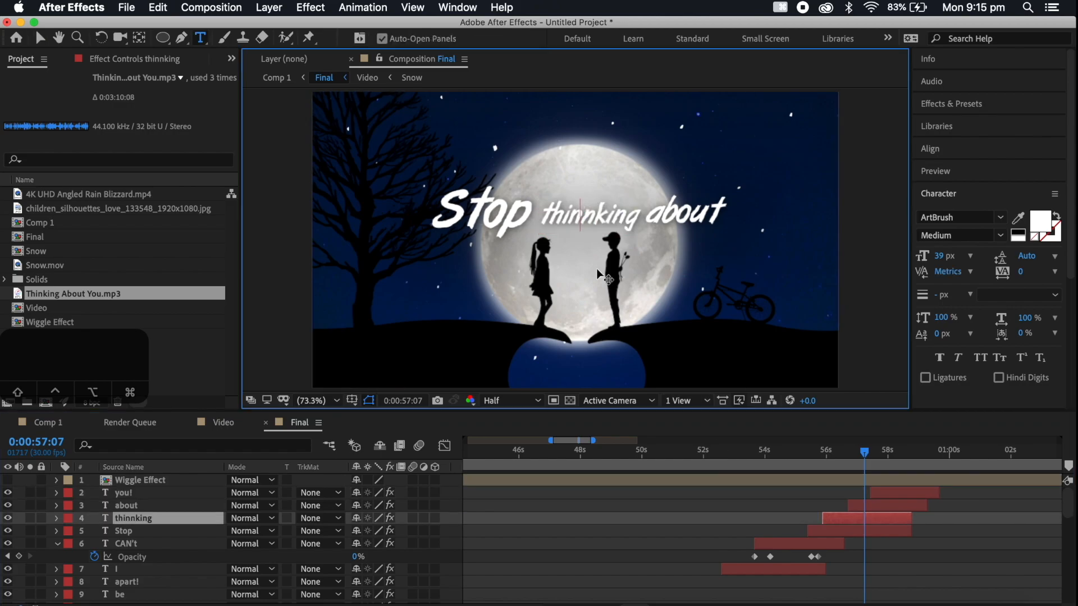
key(BackSpace)
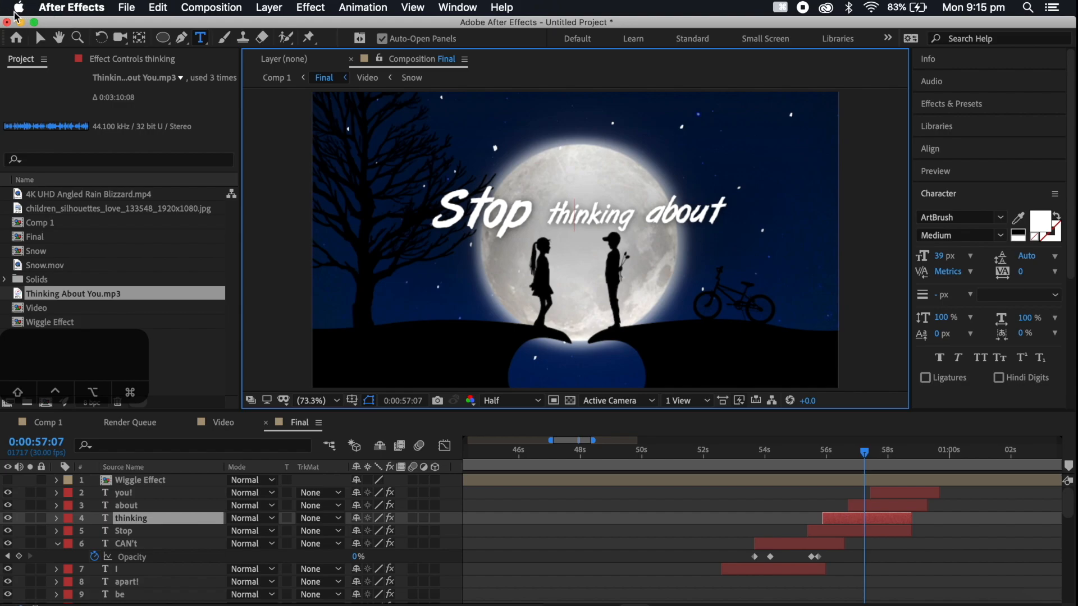
click(40, 38)
key(Up)
key(Up)
key(Up)
key(Up)
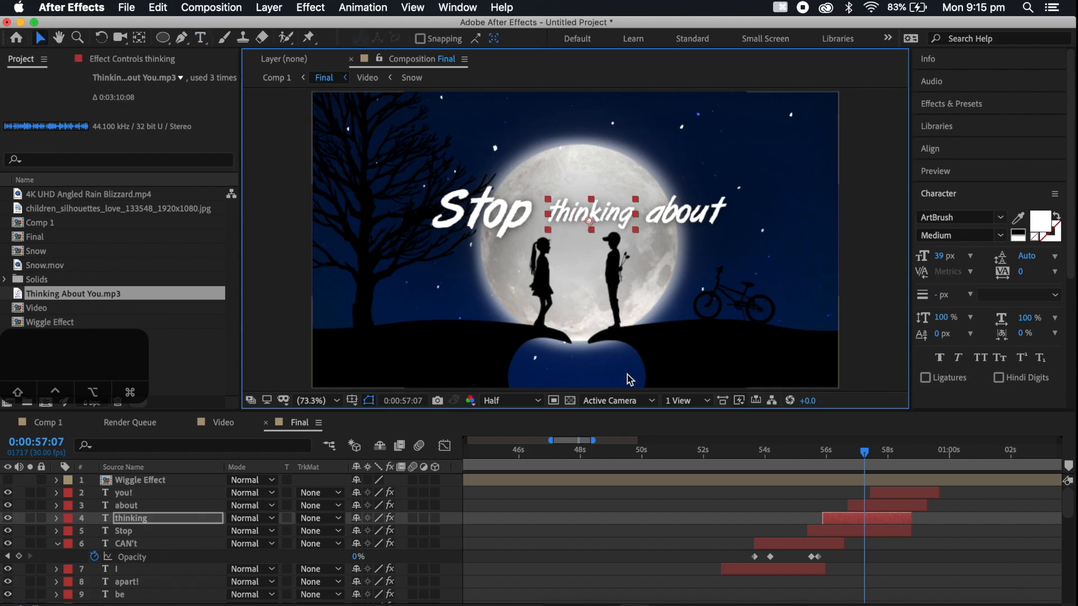
Play the end of the "Stop thinking about you!" line and replay it from 0:00:55:29 to check the fade-outs
key(space)
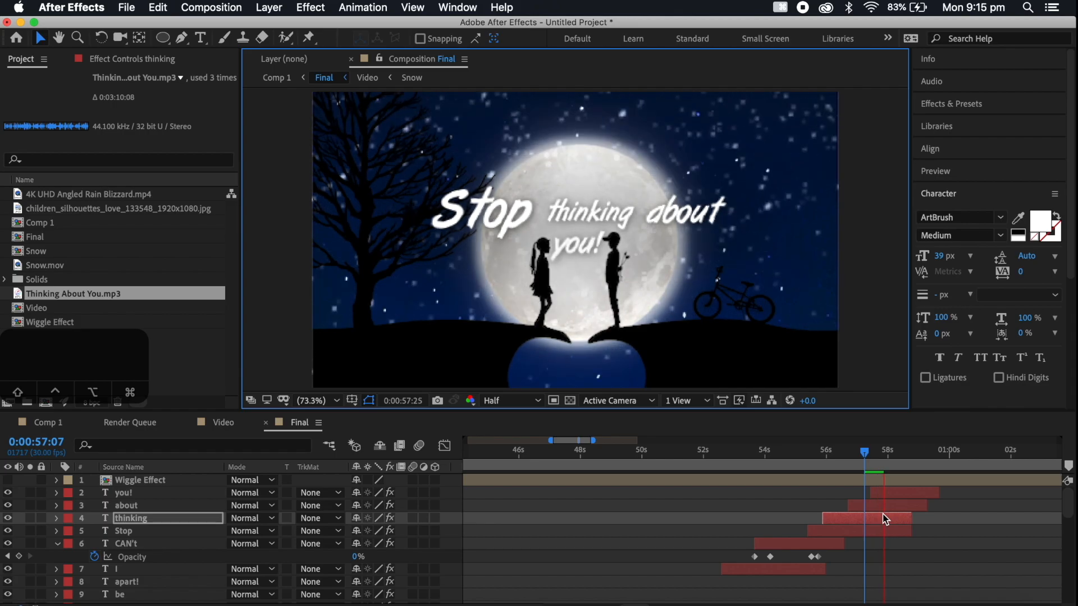
scroll(885, 517, down, 1)
scroll(884, 517, right, 2)
key(space)
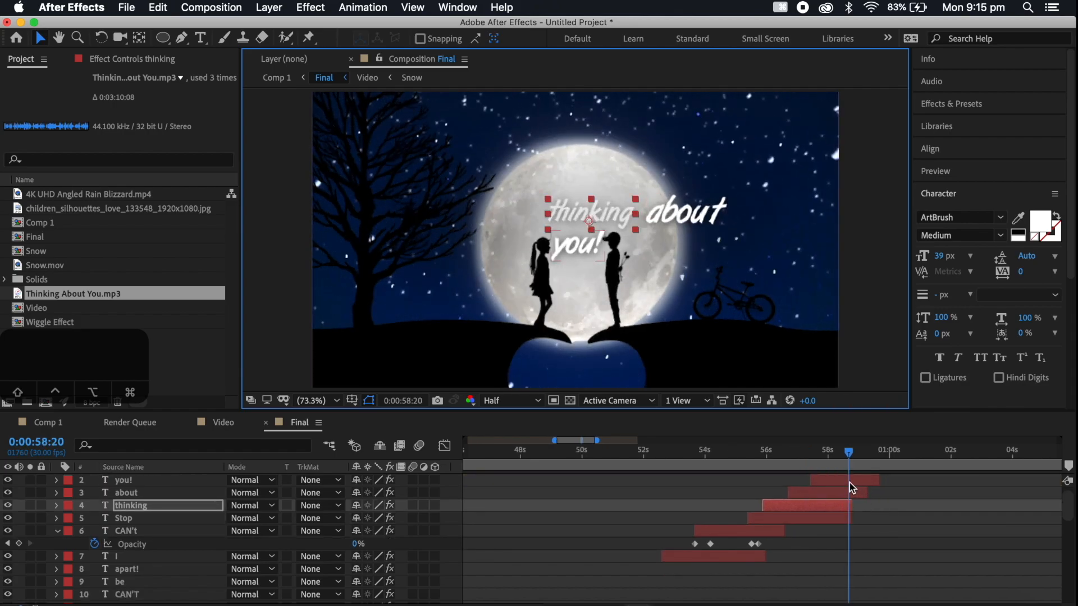
scroll(868, 505, right, 2)
scroll(868, 505, up, 1)
key(space)
click(706, 459)
click(706, 459)
key(space)
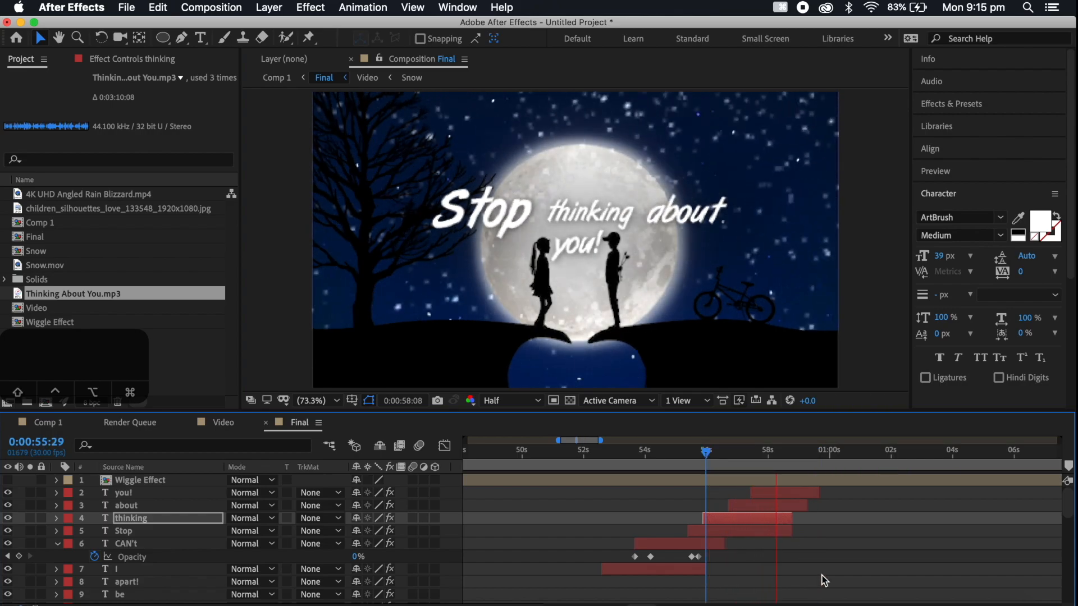
Move the fade-out Opacity keyframes of the you! and about layers earlier, to around 0:00:58:13, and preview the result
click(780, 492)
shift+click(782, 507)
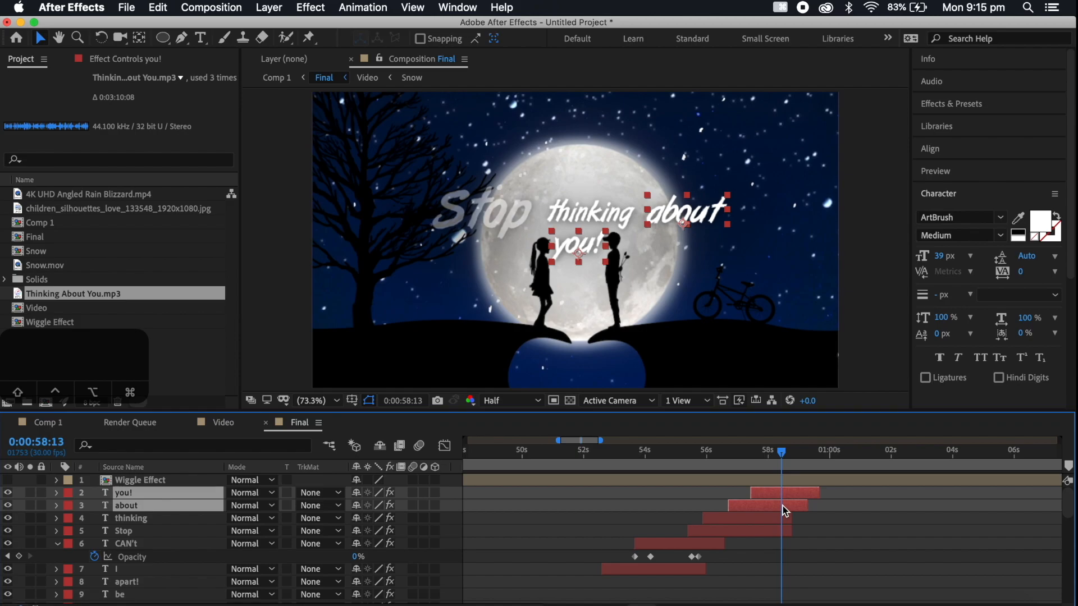
key(t)
click(833, 508)
drag(833, 508, 777, 536)
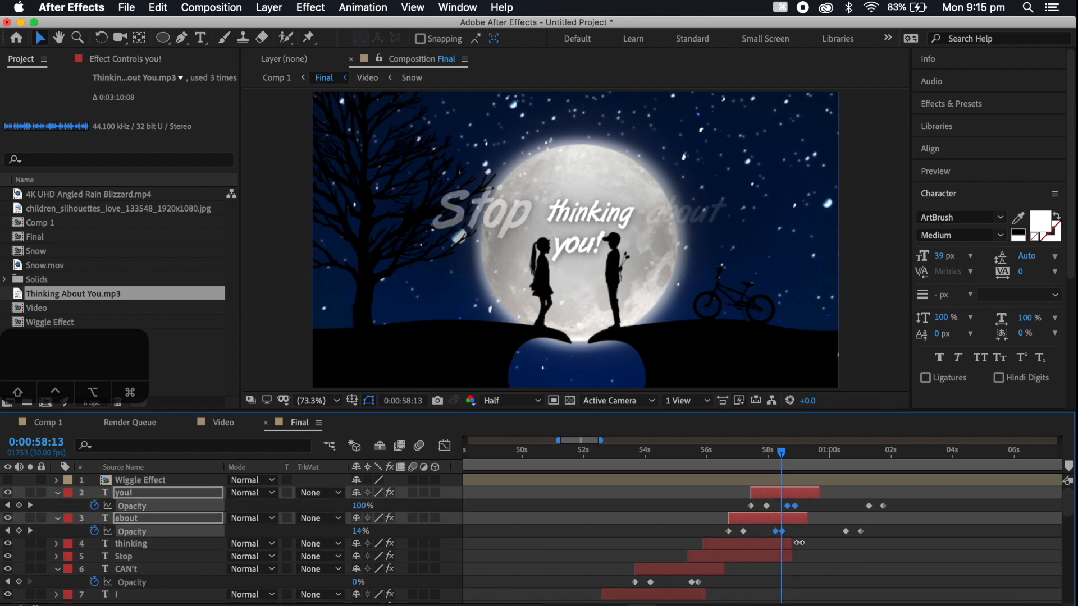
key(space)
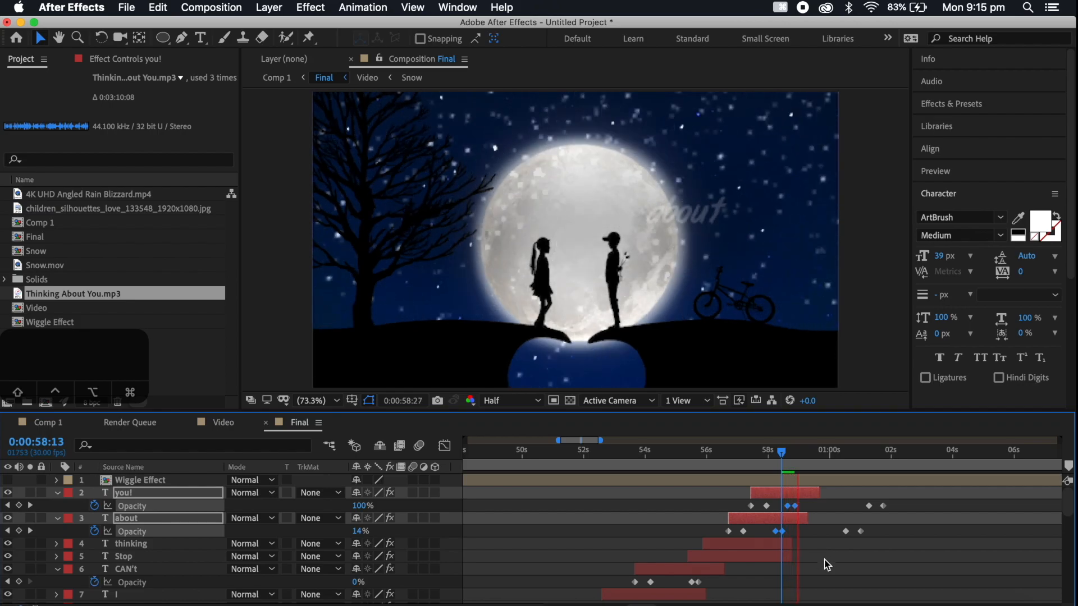
key(space)
Delete the last two Opacity keyframes on both the you! and about layers and play the song from 0:00:55:07
drag(905, 499, 845, 543)
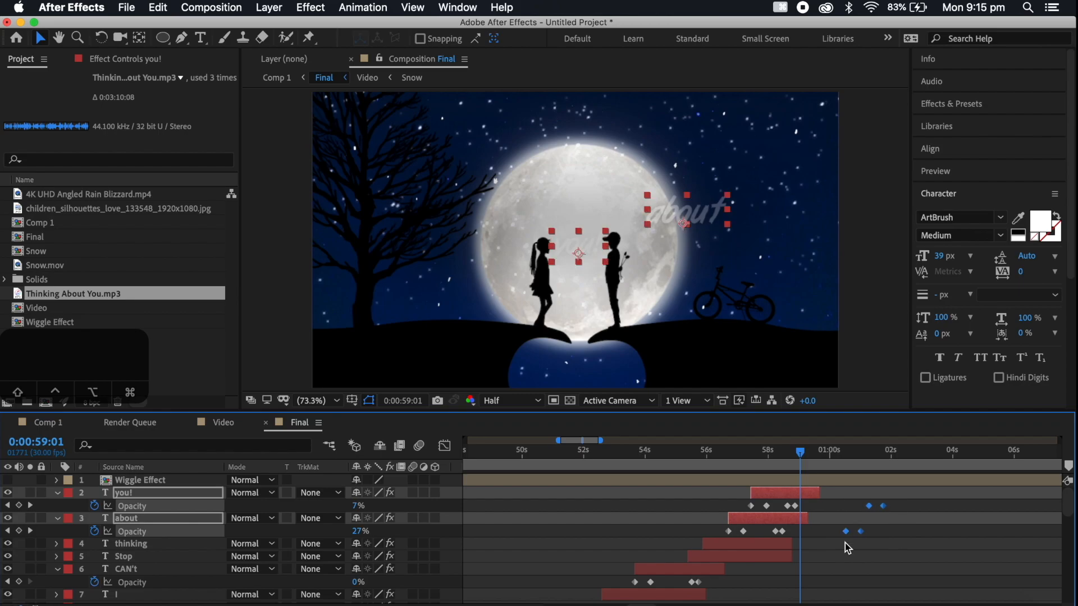
key(Delete)
click(684, 451)
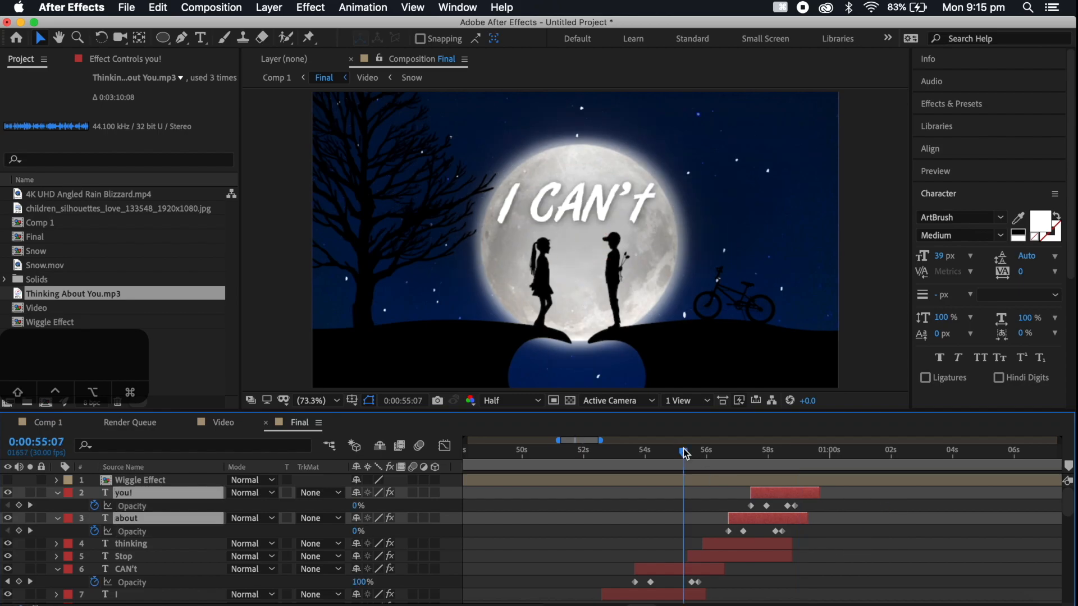
key(space)
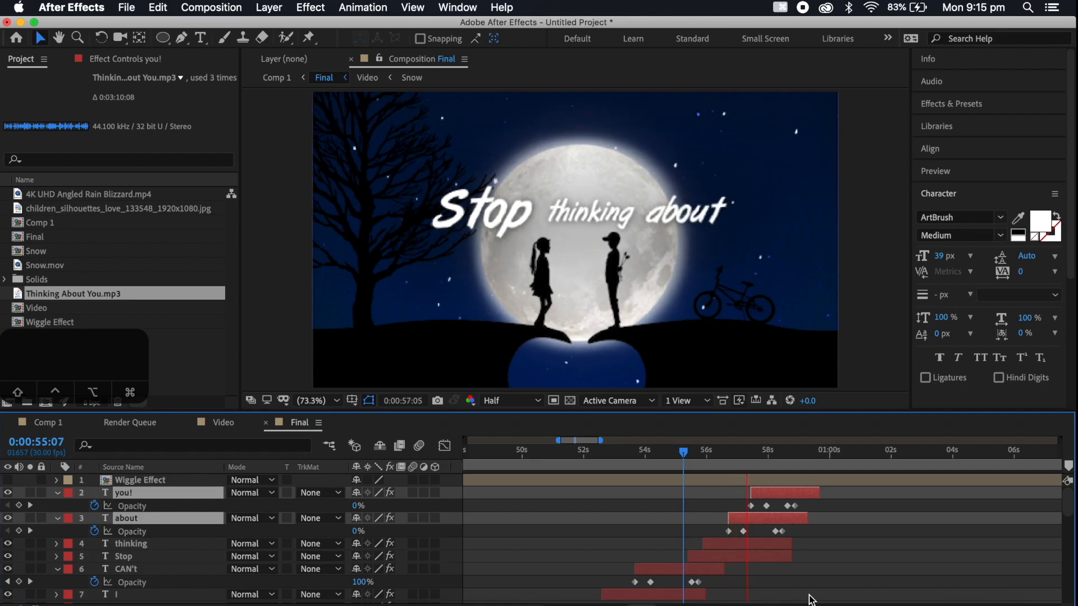
key(space)
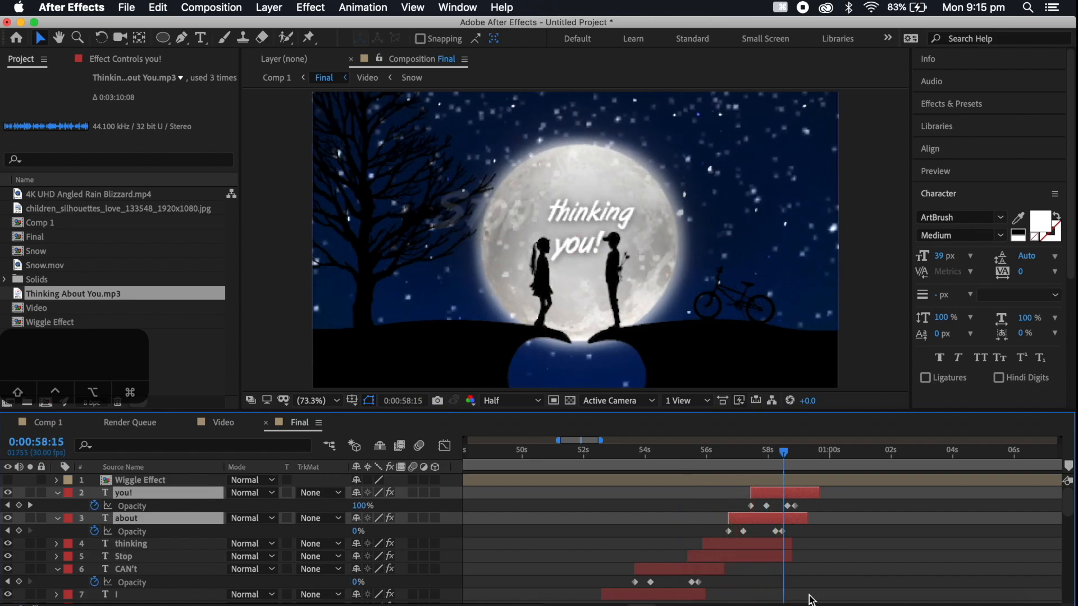
key(space)
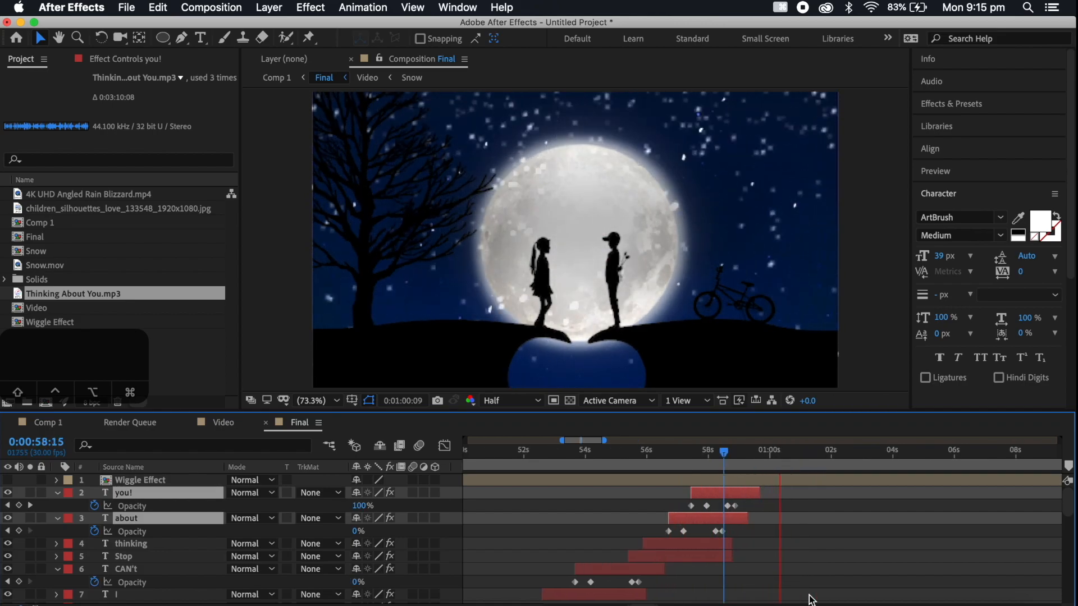
key(space)
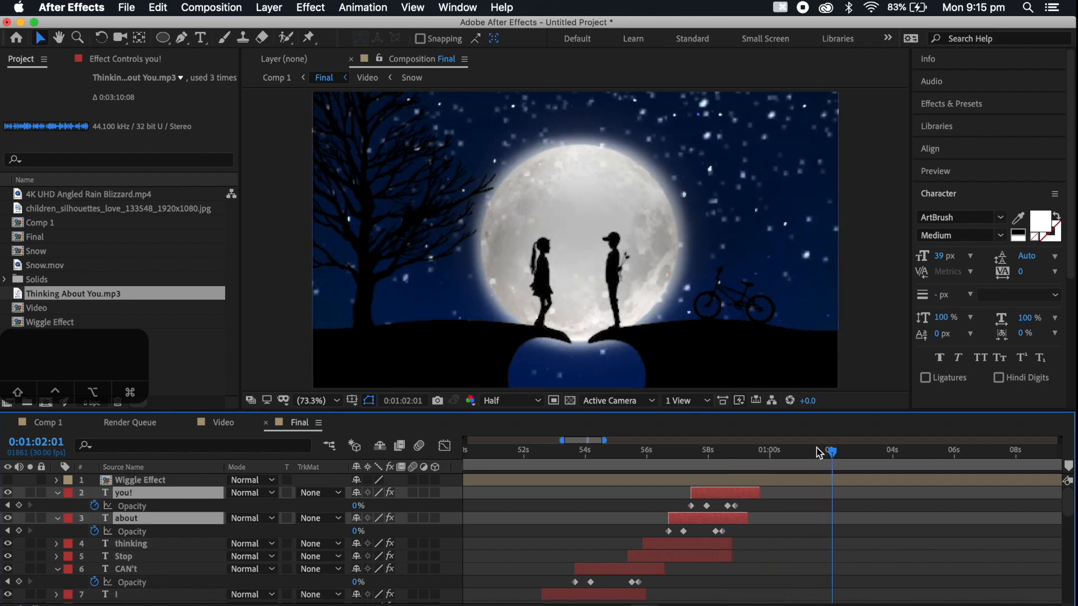
Duplicate the Stop, thinking, about and you! layers, stack the copies above the originals starting at about 0:01:01:07, and preview from 0:01:00:27
click(809, 452)
key(space)
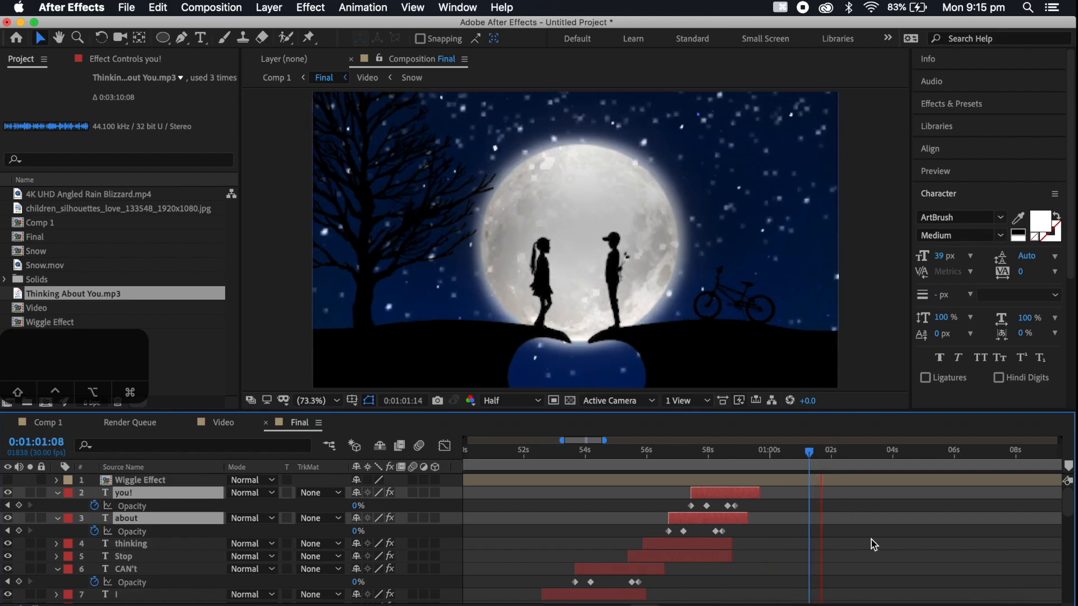
key(space)
shift+click(706, 554)
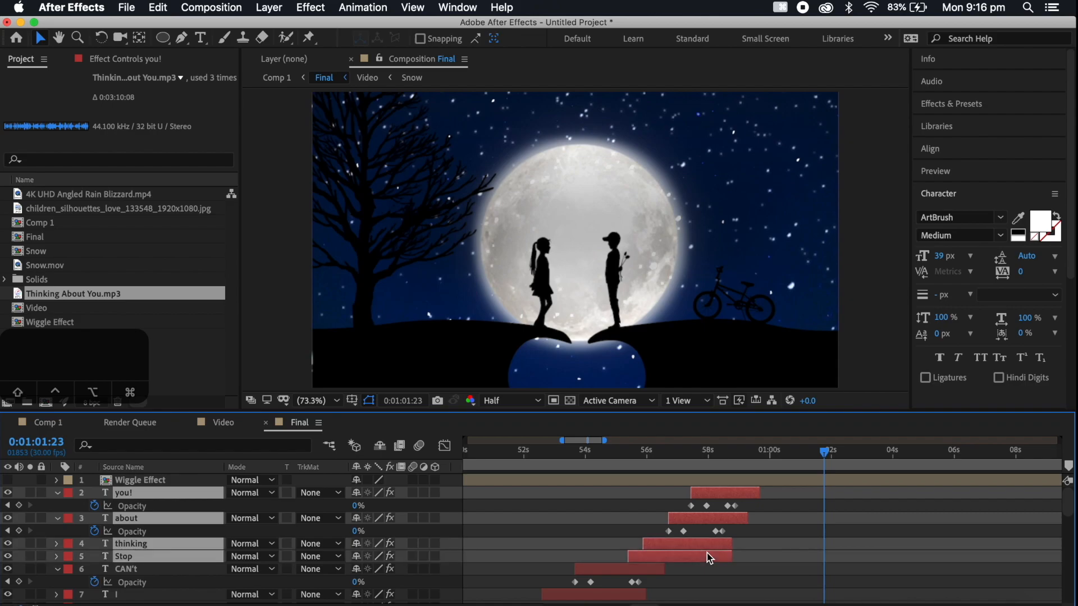
key(super+d)
drag(134, 511, 130, 497)
drag(696, 522, 875, 522)
click(798, 453)
key(space)
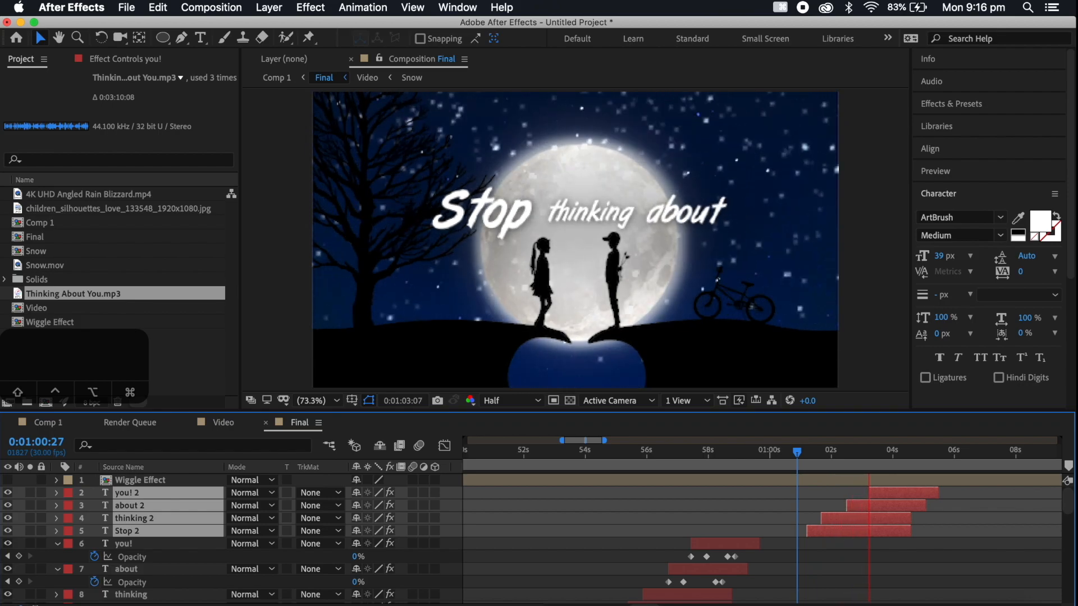
key(space)
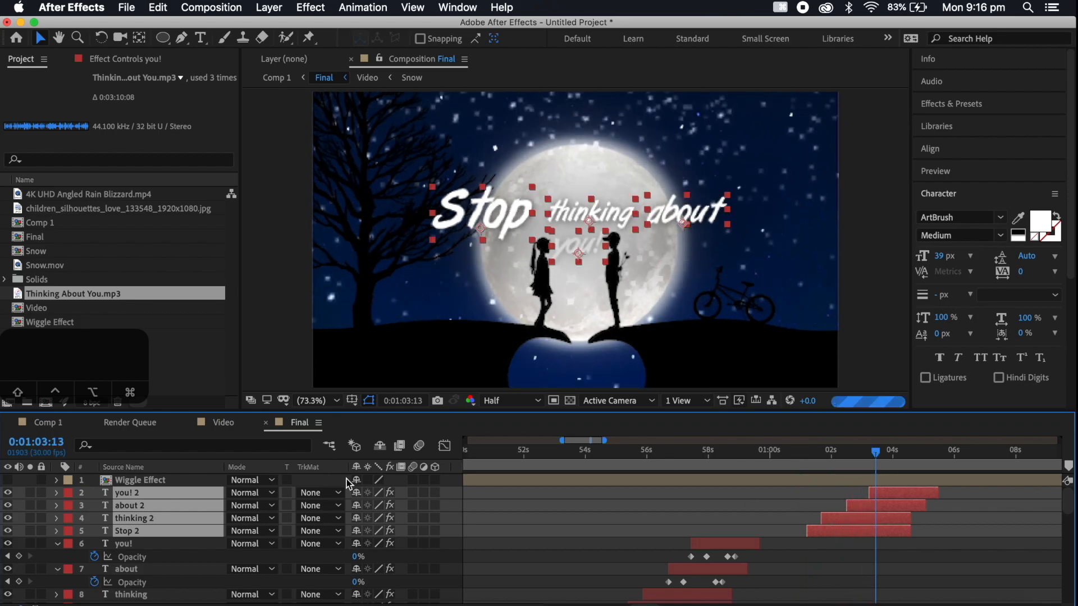
Switch to Comp 1 and collapse the expanded properties of the Audio Amplitude and Final layers
click(56, 422)
scroll(103, 515, up, 2)
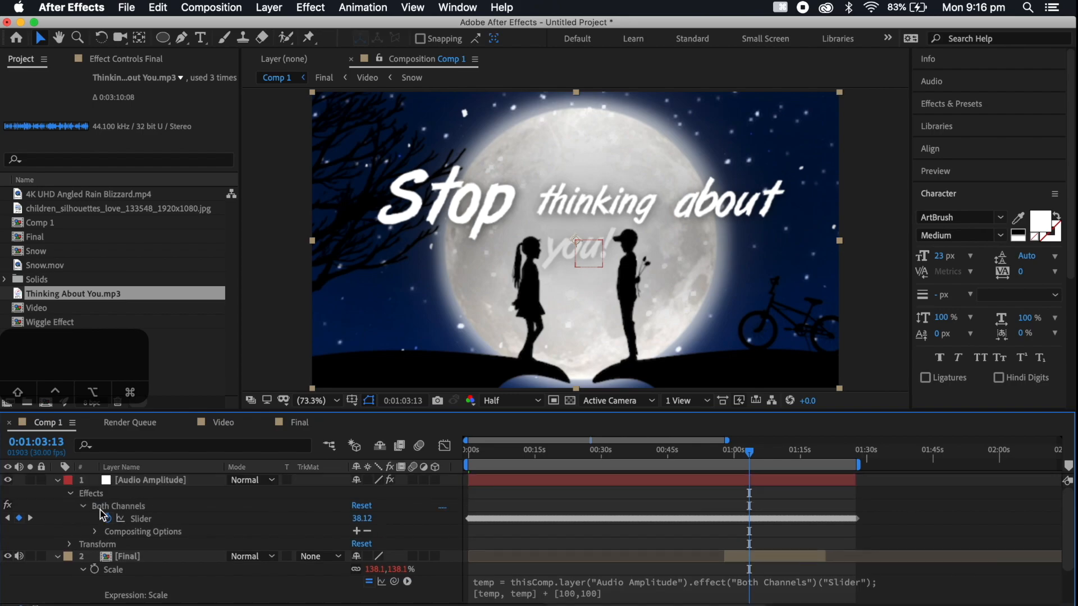
click(57, 480)
click(57, 493)
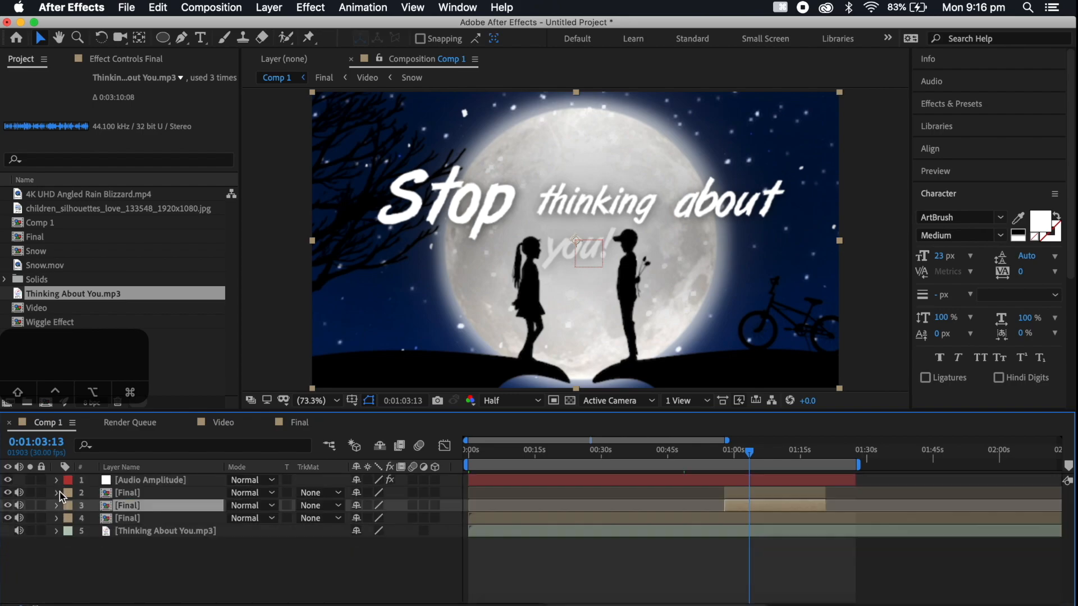
click(139, 558)
Scrub through Comp 1 and return the playhead to 0:00:00:00
drag(667, 453, 875, 474)
scroll(875, 474, left, 10)
drag(643, 454, 424, 463)
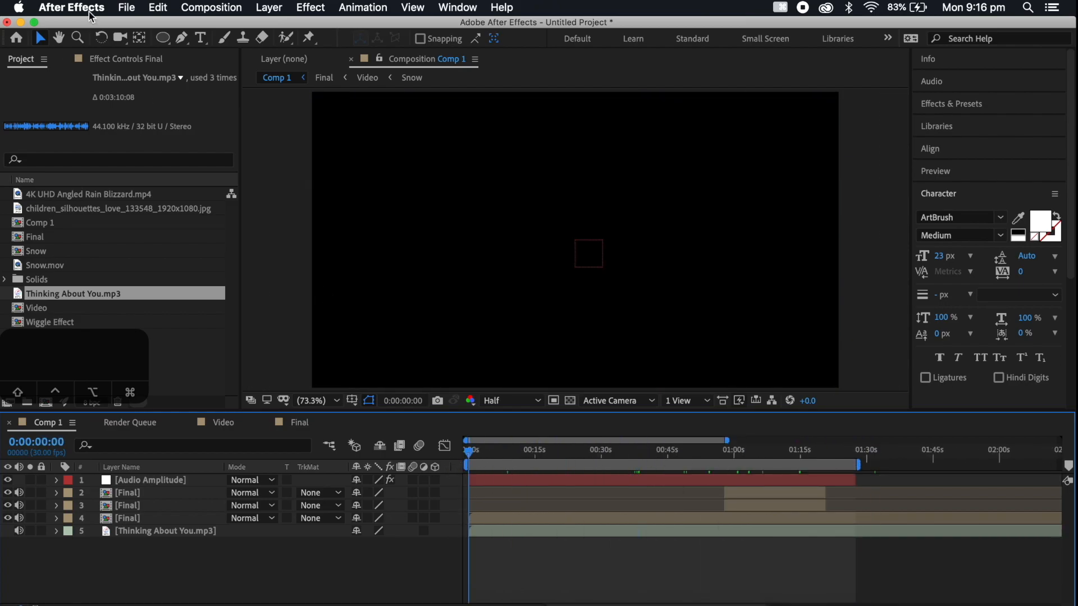
Save the project to the Desktop as Lyrical Video
click(129, 6)
mouse_move(146, 144)
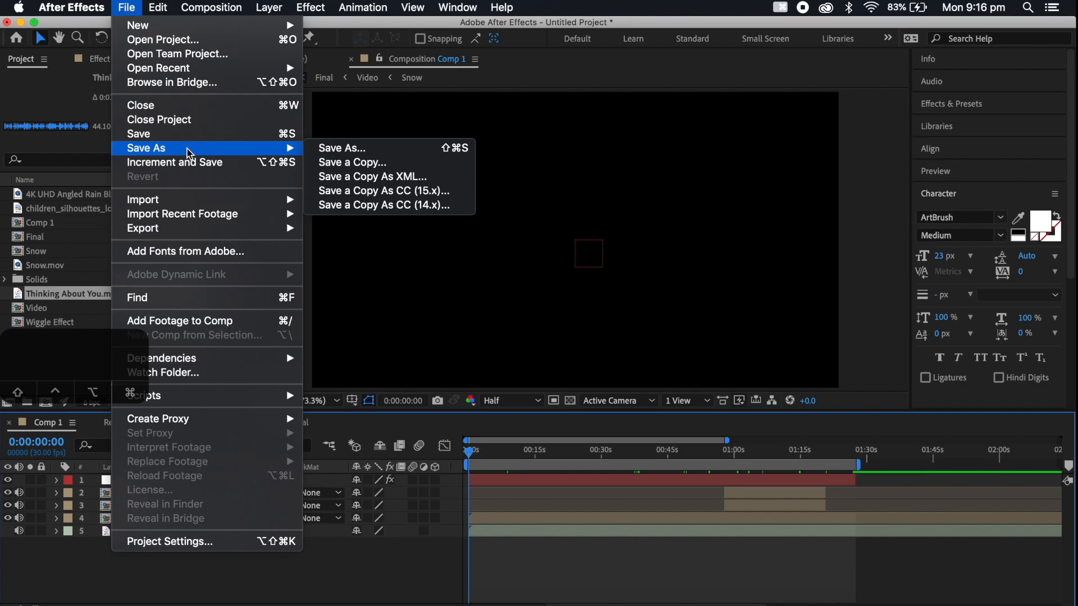
click(346, 146)
scroll(306, 195, up, 5)
text(Lyrical Video)
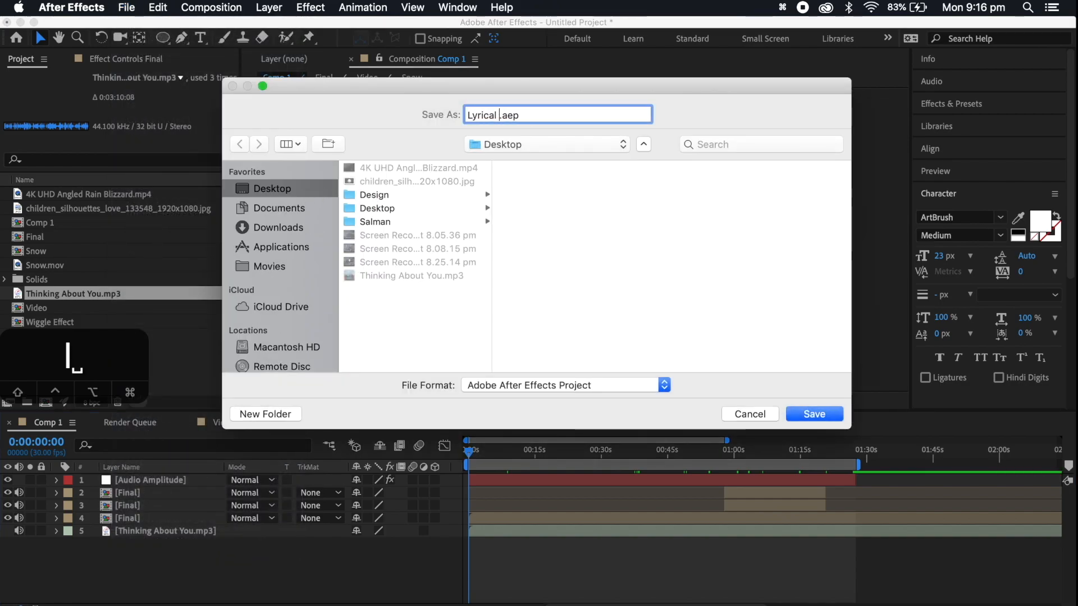
key(Return)
Move the playhead to 0:00:15:27 and add a black solid layer above all layers in Comp 1
click(539, 449)
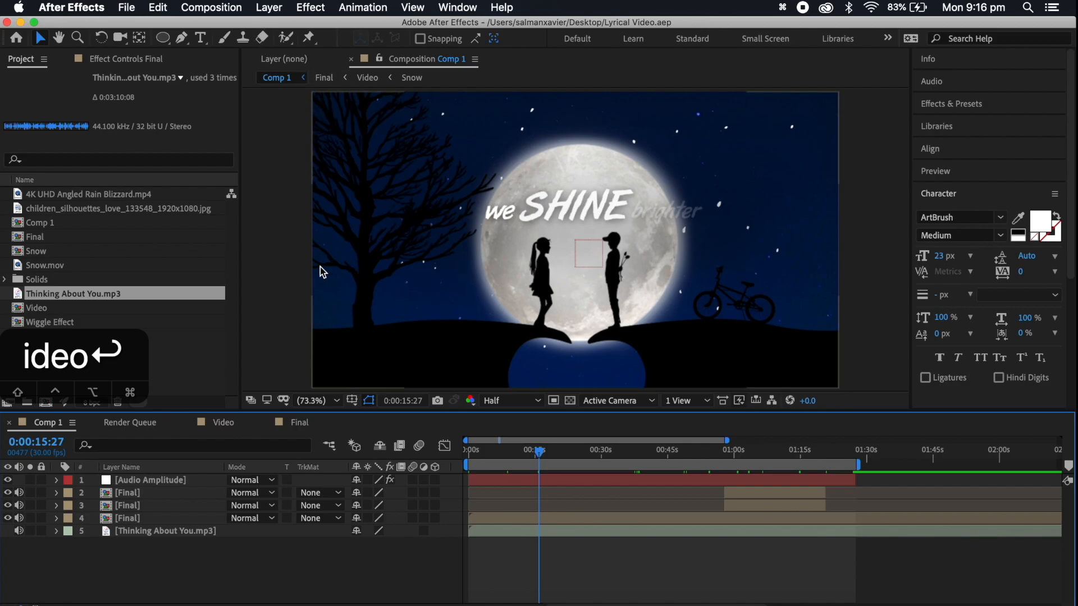
click(269, 7)
mouse_move(278, 24)
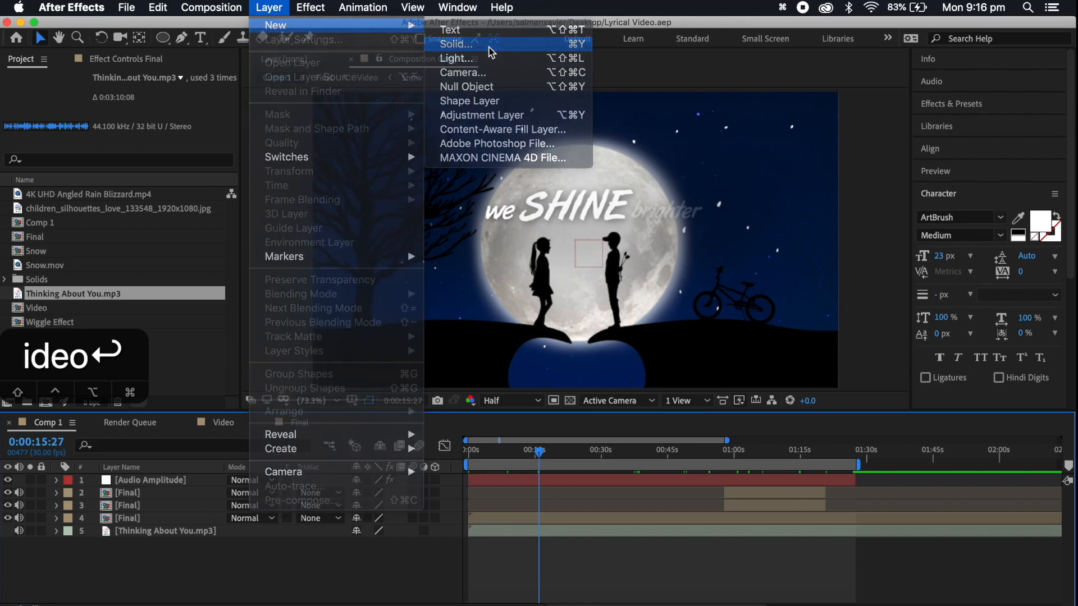
click(491, 51)
click(651, 440)
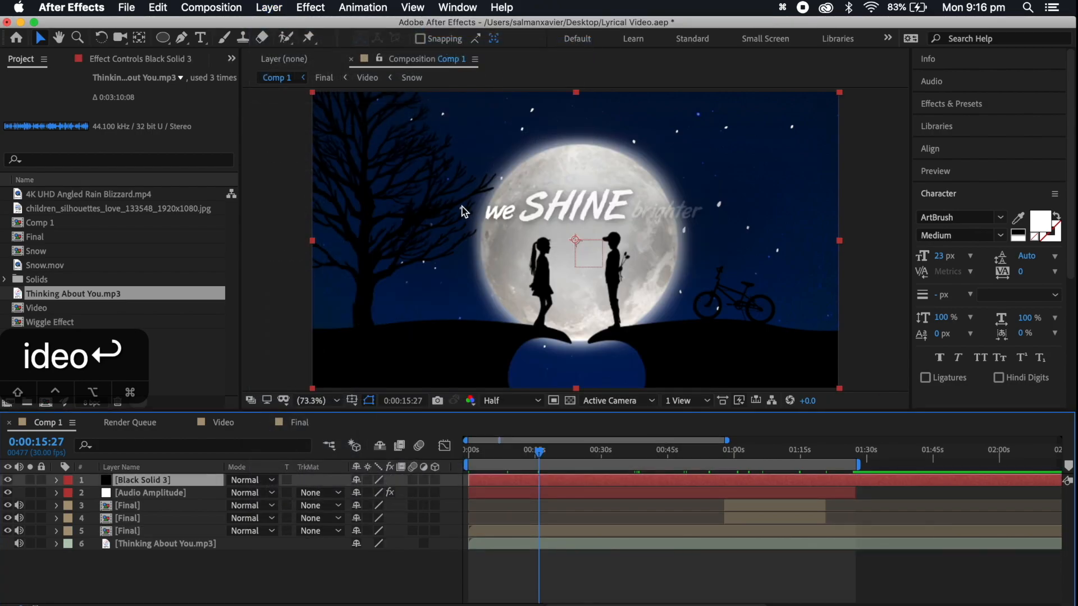
Draw a wide rectangular mask across the middle of the black solid and invert it to form letterbox bars
drag(166, 42, 224, 54)
drag(301, 117, 843, 361)
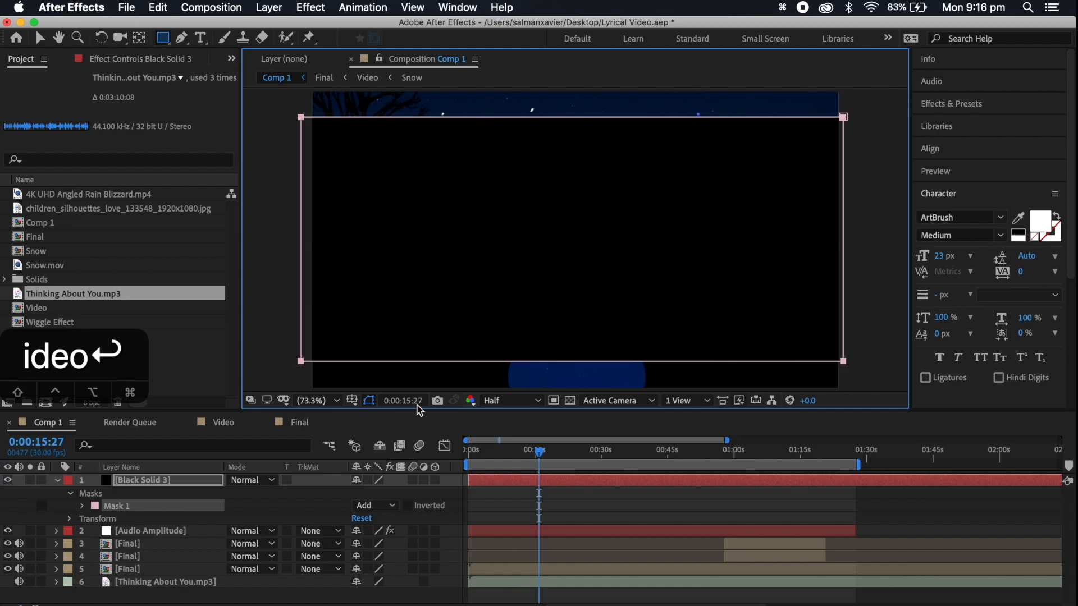
click(408, 505)
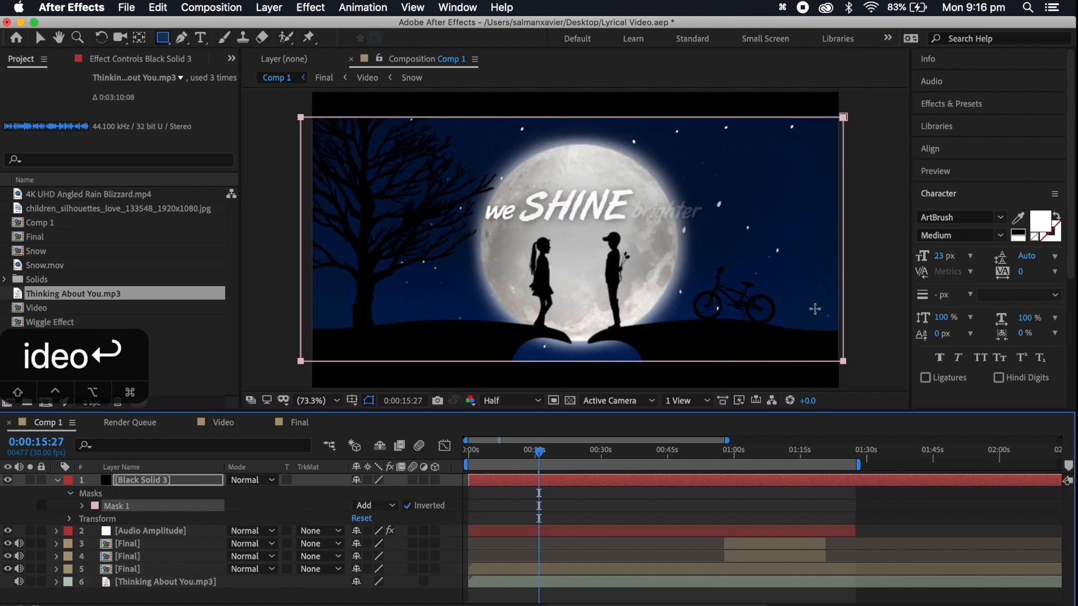
click(40, 38)
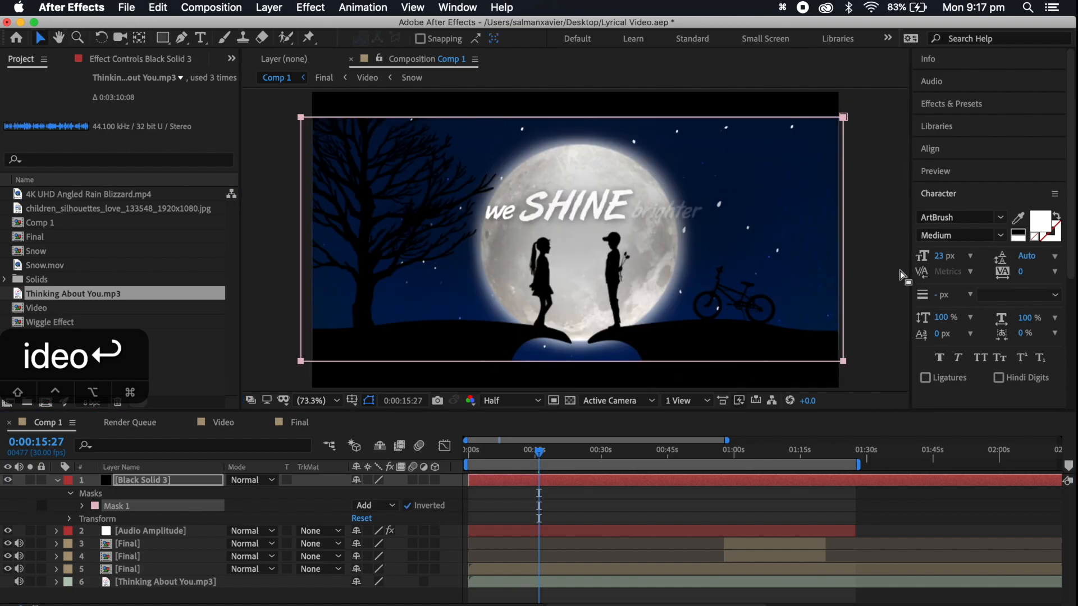
click(887, 284)
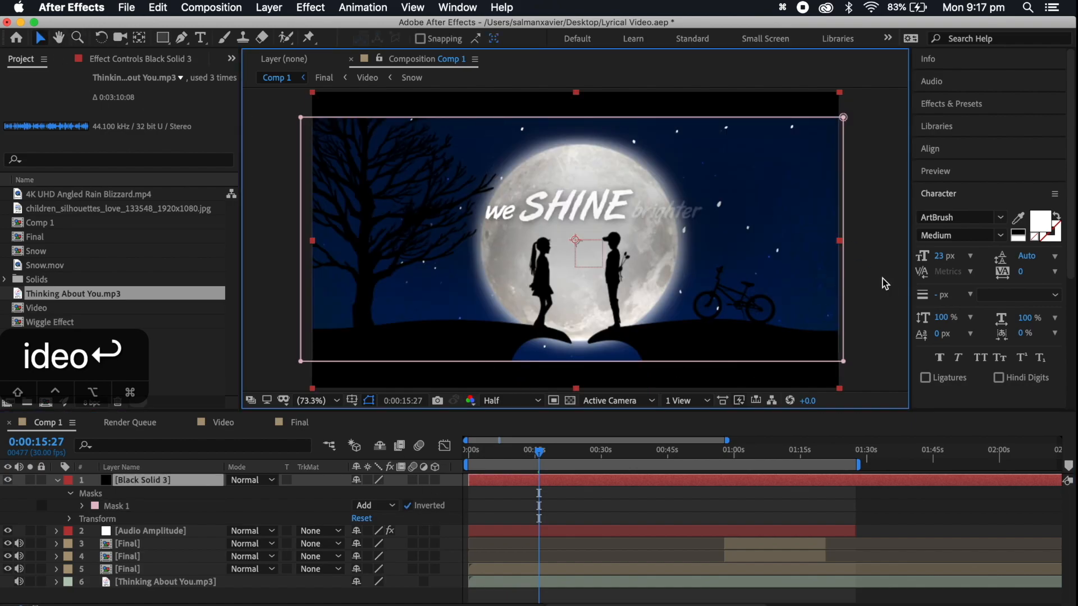
click(709, 512)
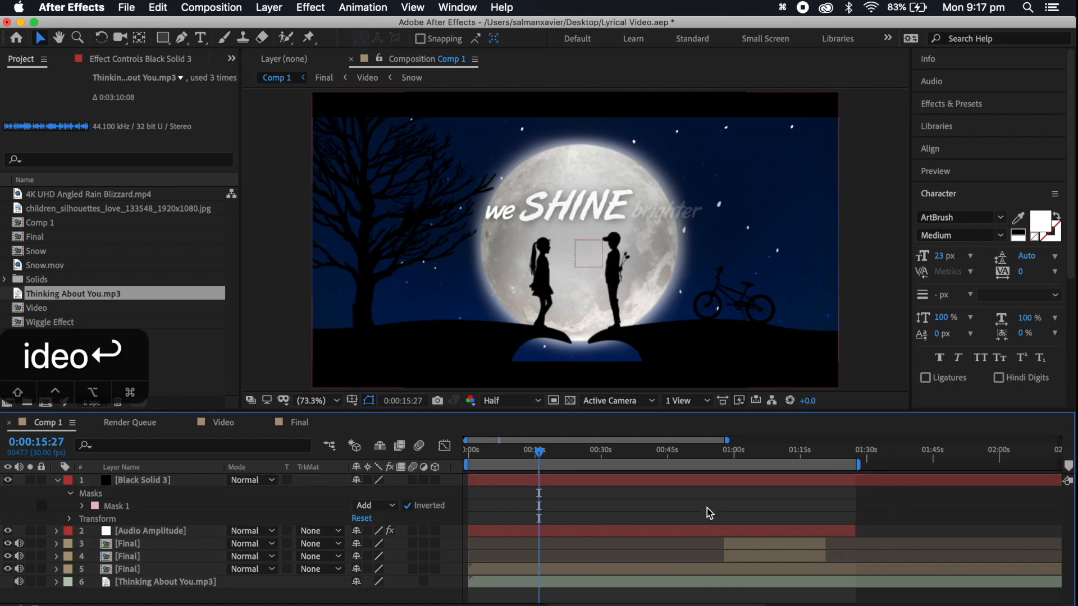
click(621, 482)
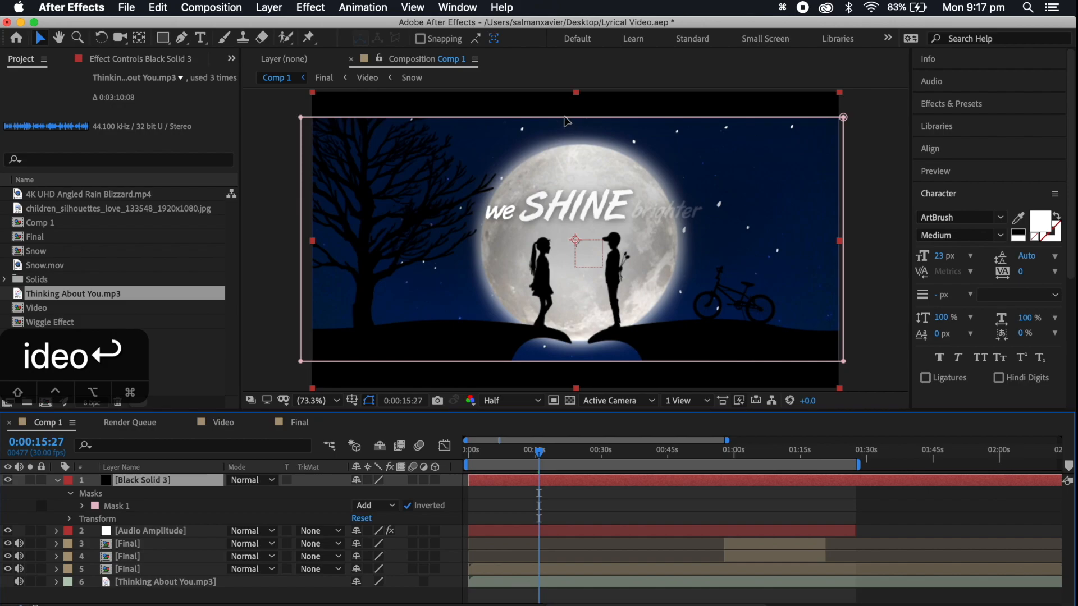
click(566, 117)
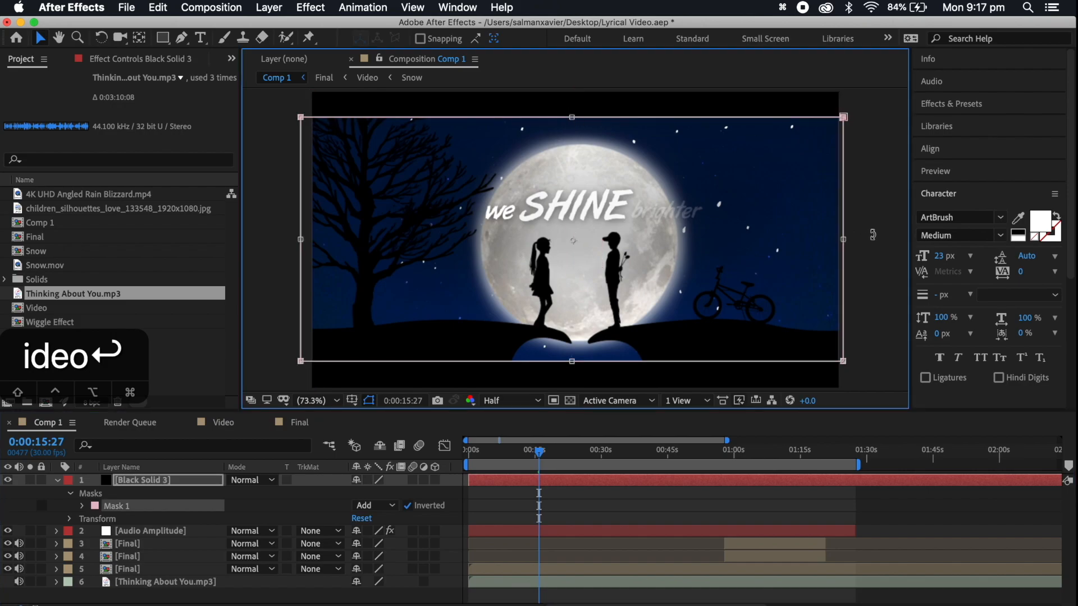
click(782, 502)
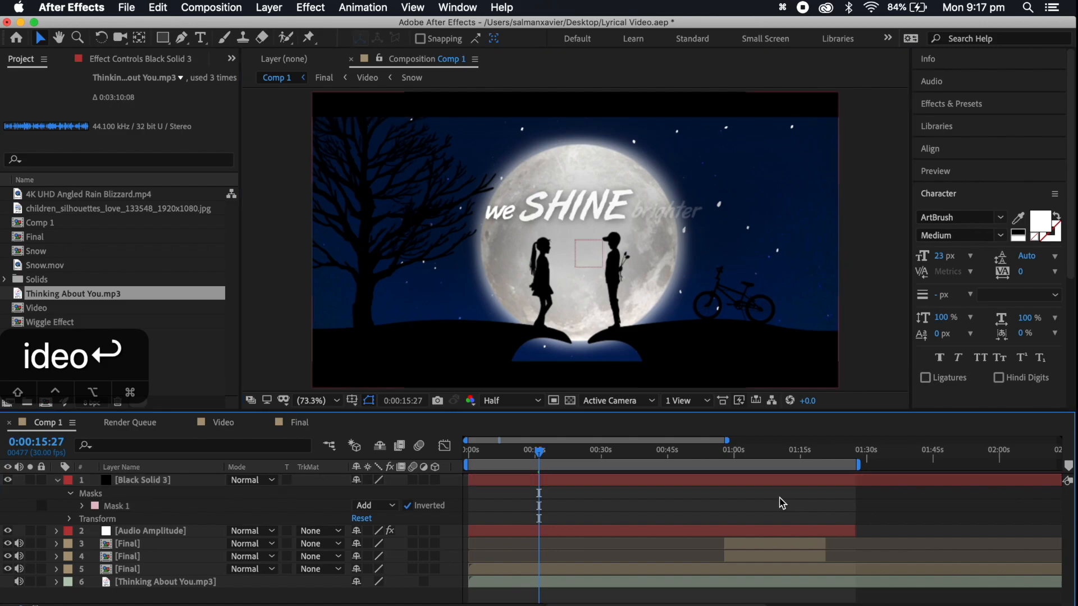
Preview Comp 1 with the letterbox bars from the start and again from 0:00:09:14
key(Home)
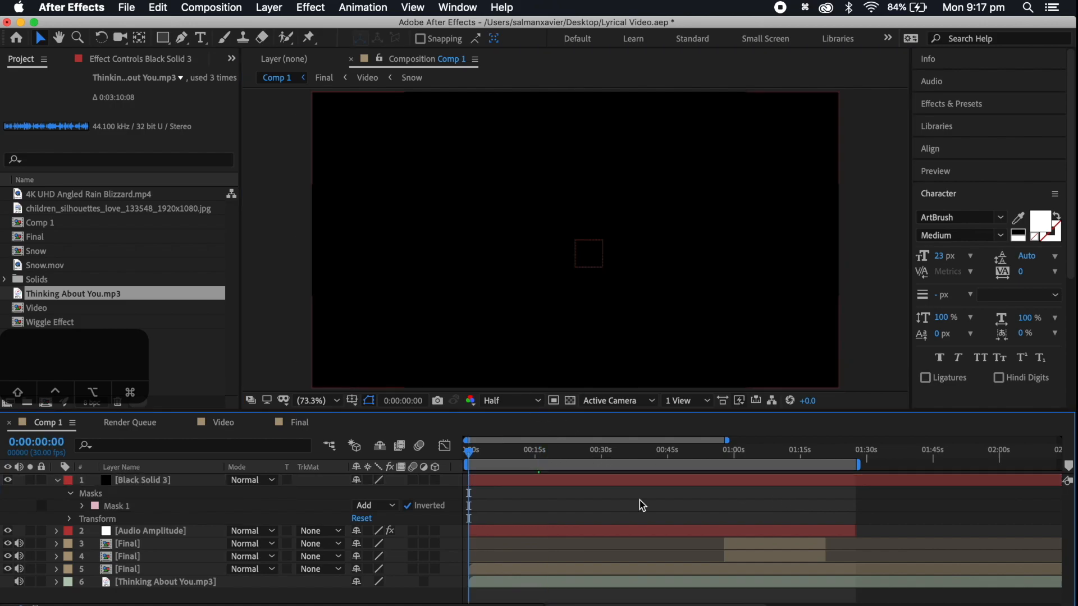
key(space)
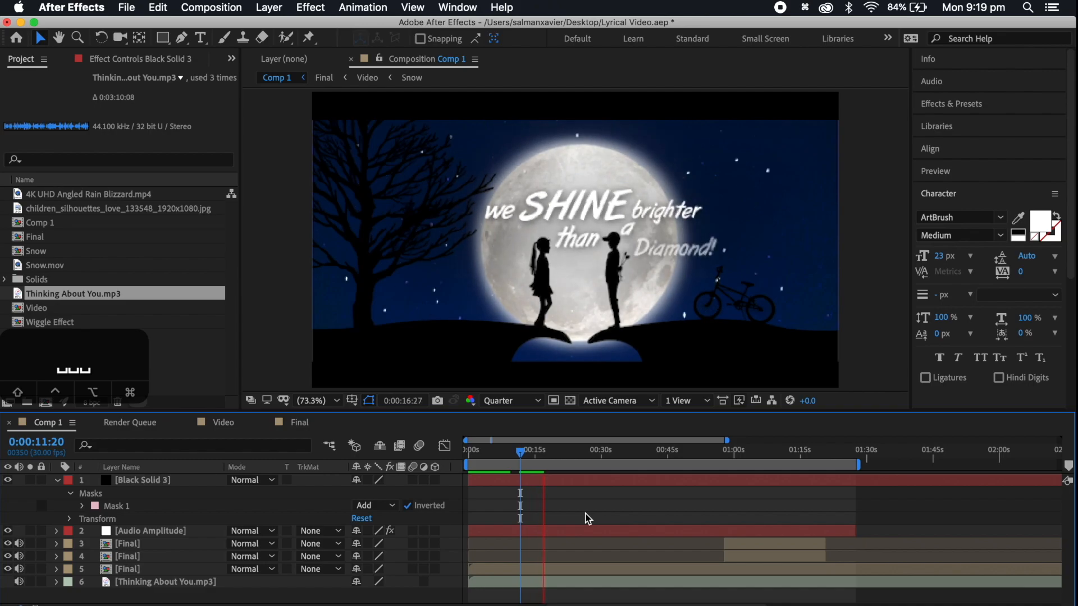
key(space)
key(Home)
key(space)
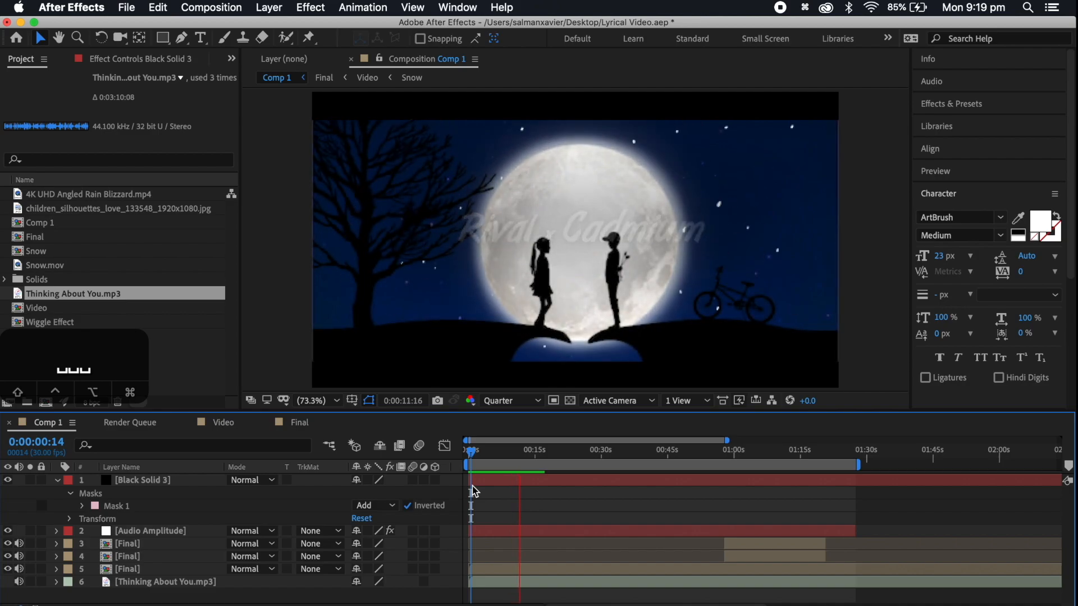
drag(523, 451, 512, 454)
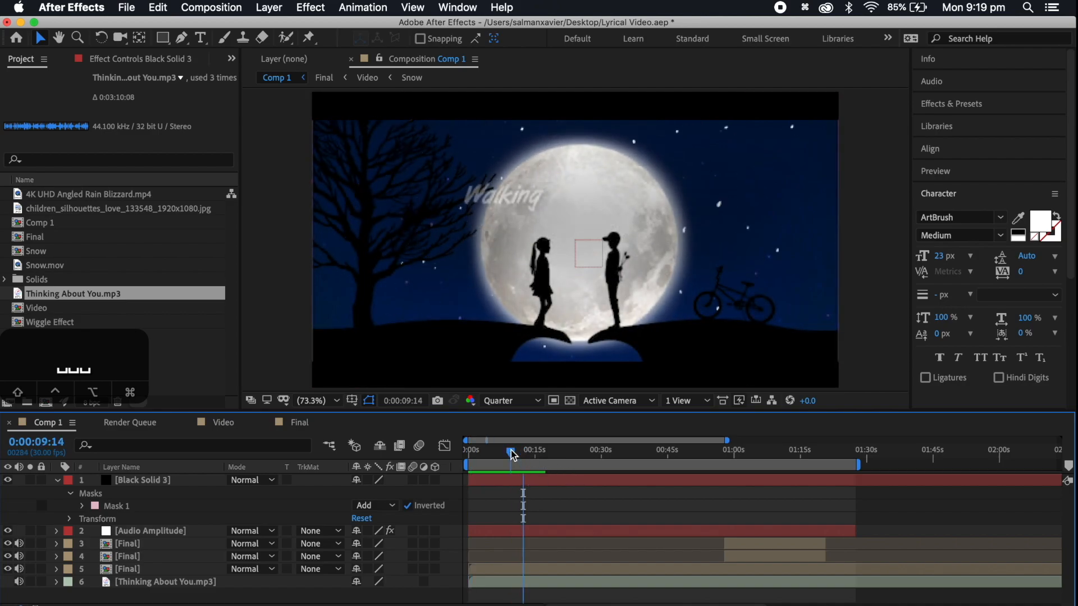
key(space)
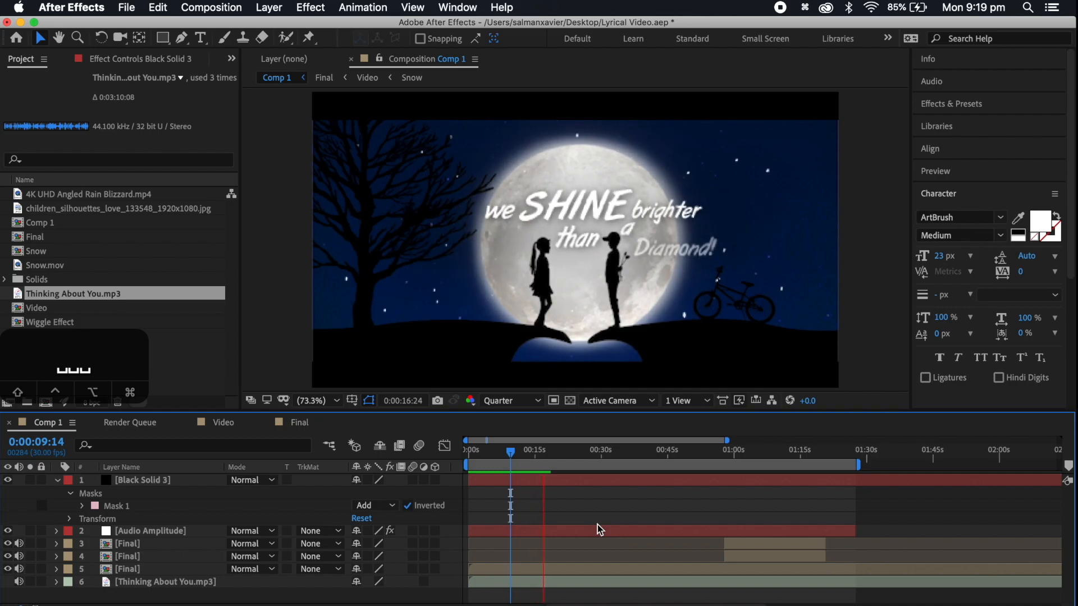
key(space)
Scrub ahead and preview the build-up into the drop from 0:00:50:12
click(554, 455)
drag(554, 456, 704, 469)
key(space)
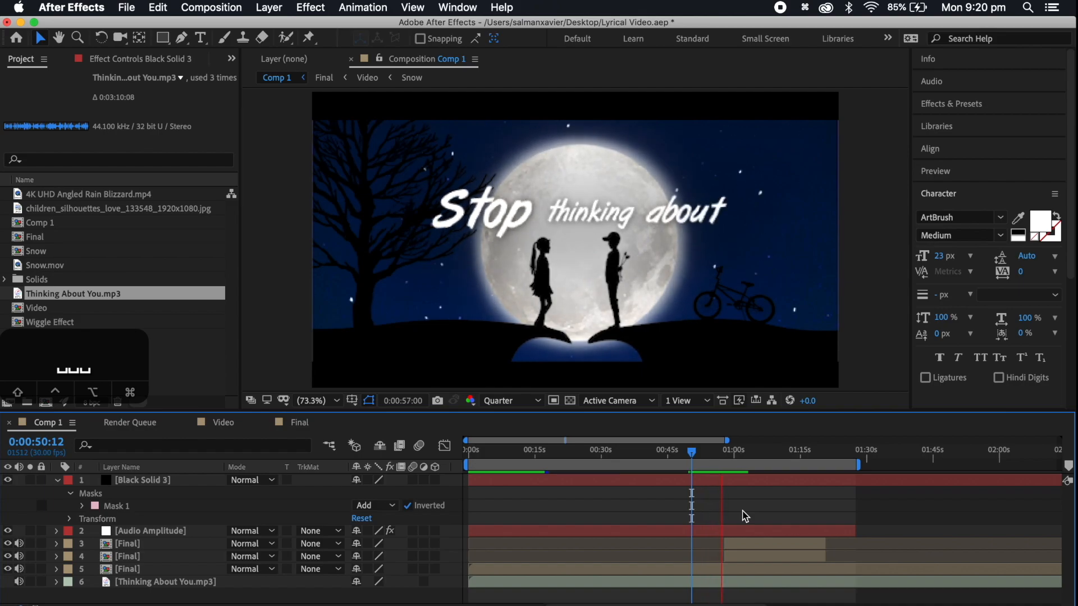
key(space)
Mute the audio of the three Final layers and replay the drop from 0:00:56:05
click(748, 545)
click(18, 557)
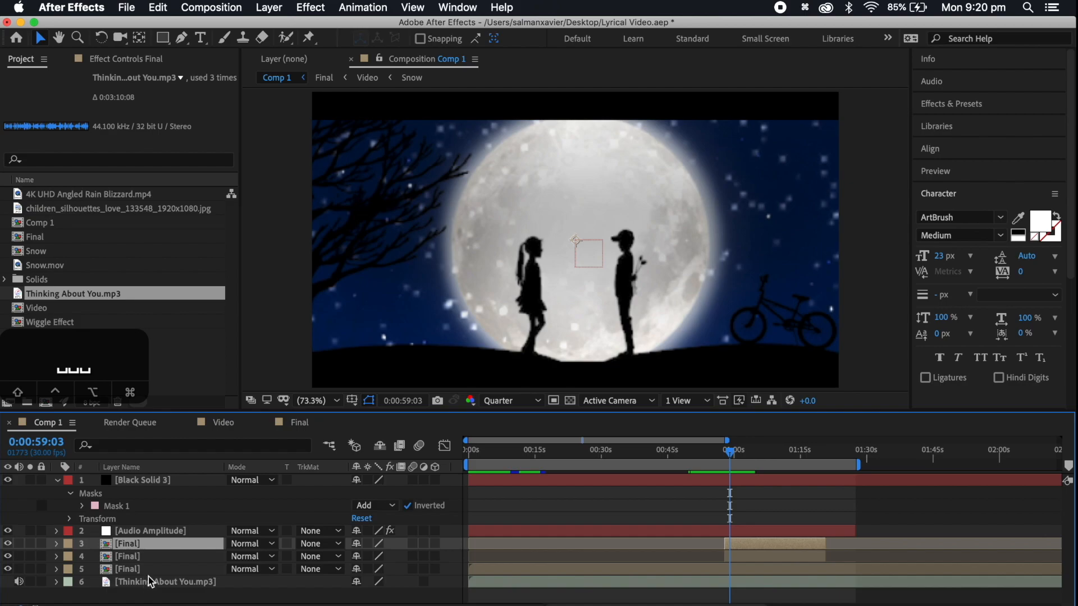
click(718, 456)
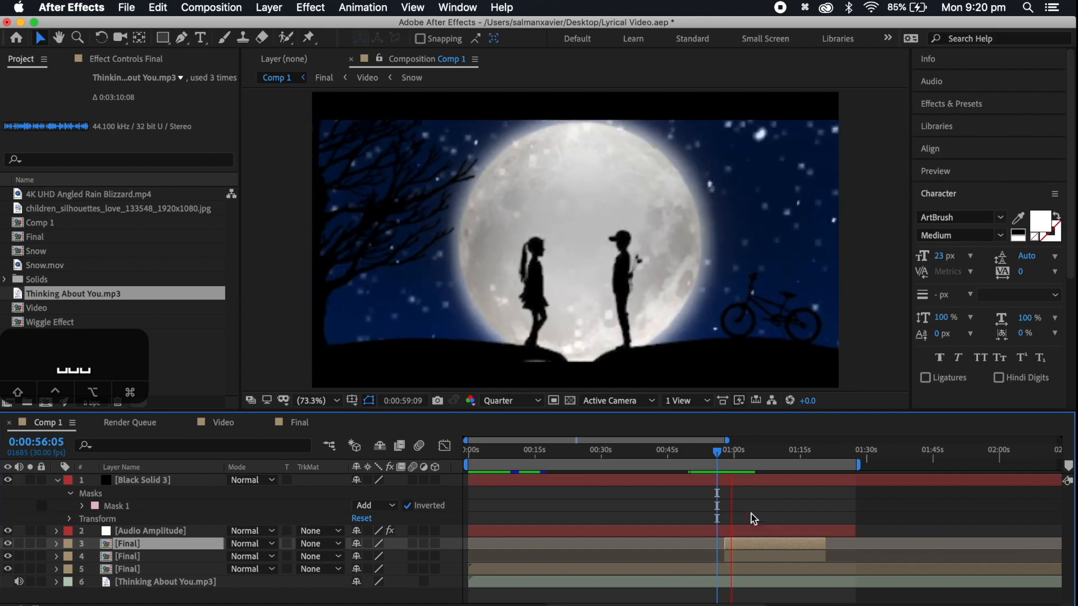
click(717, 454)
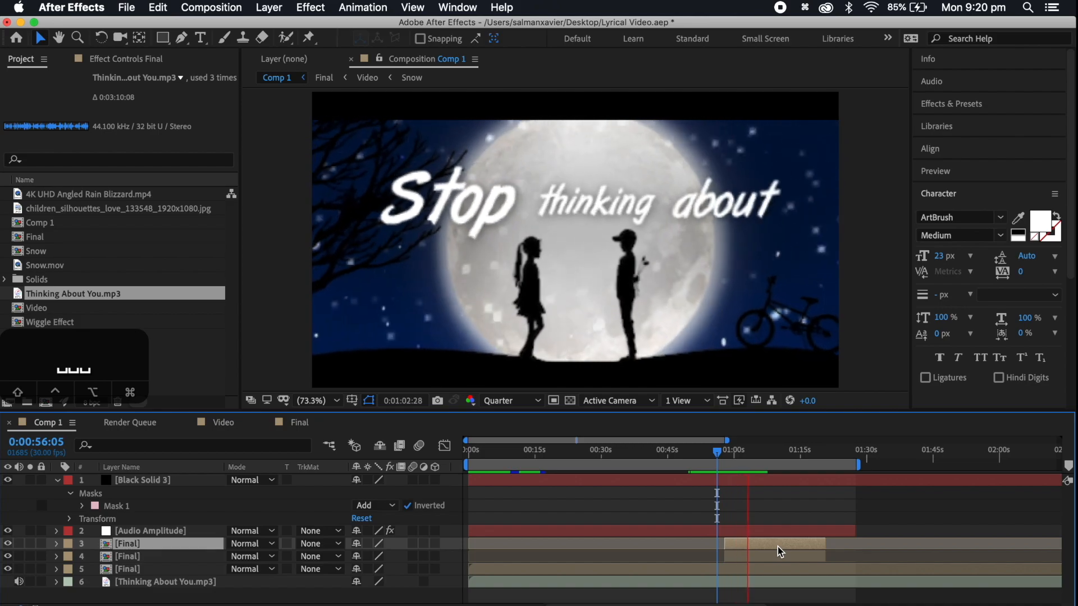
key(space)
Preview the fade-out ending from 0:01:23:12, then scrub the opening and stop the playhead at 0:00:09:19
drag(758, 454, 837, 453)
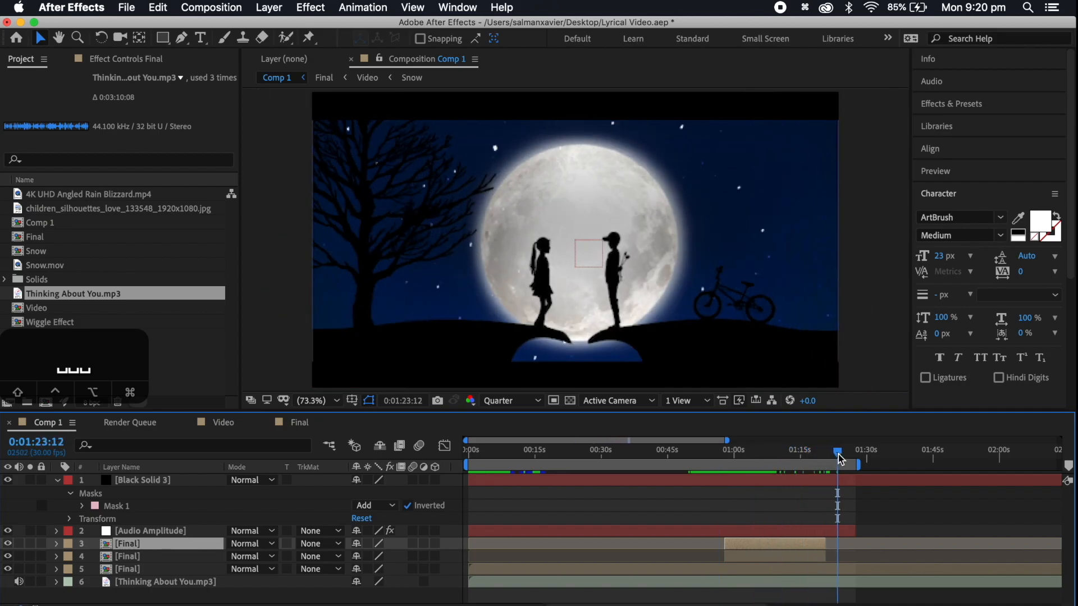
key(space)
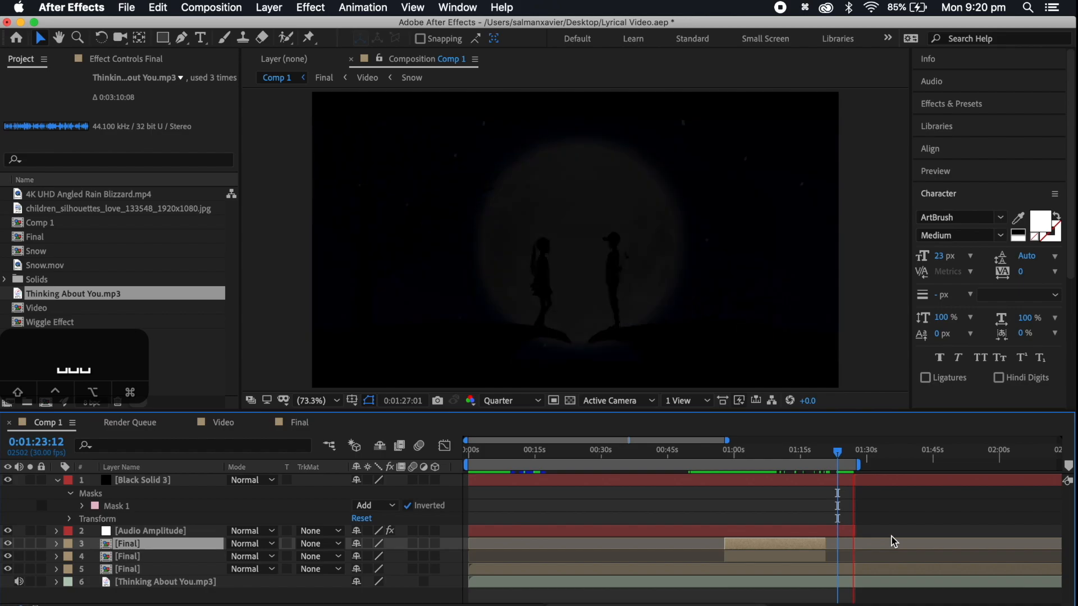
click(855, 452)
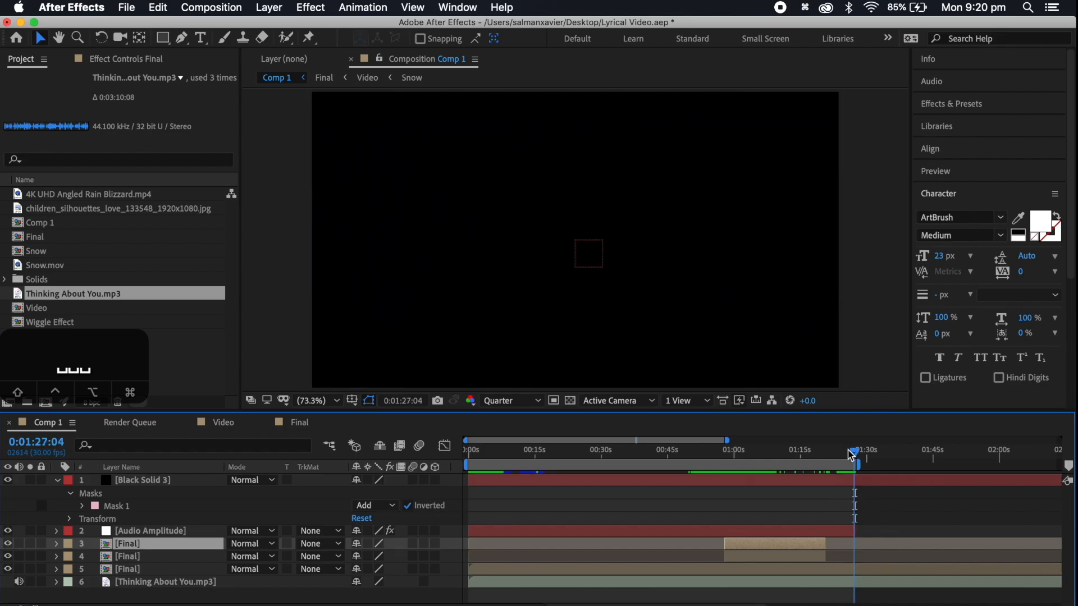
click(848, 452)
drag(534, 452, 442, 455)
click(512, 453)
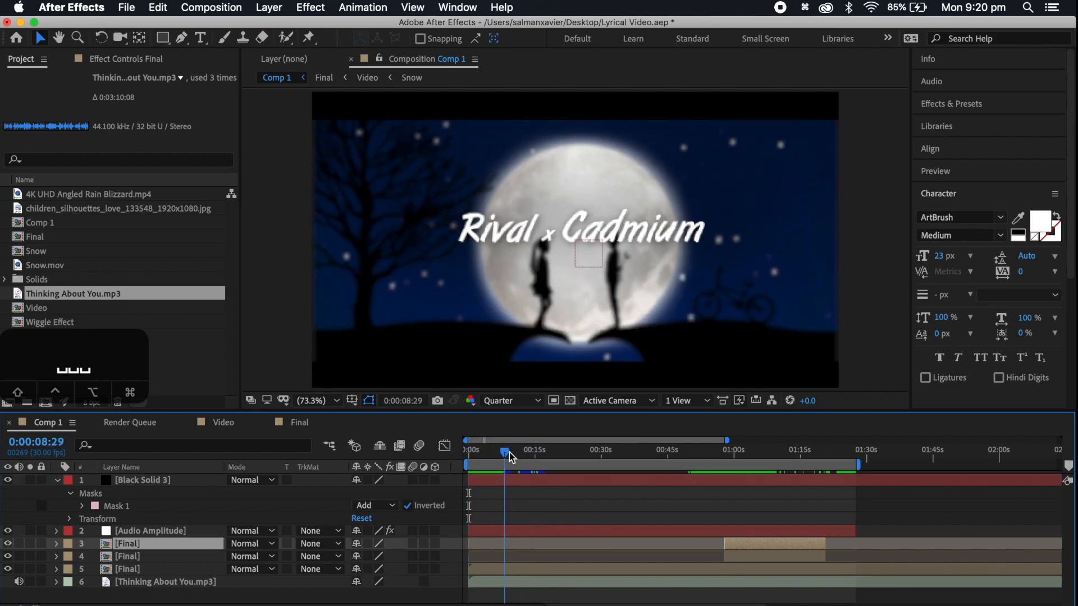
Add Comp 1 to the render queue and open its output module settings
click(126, 7)
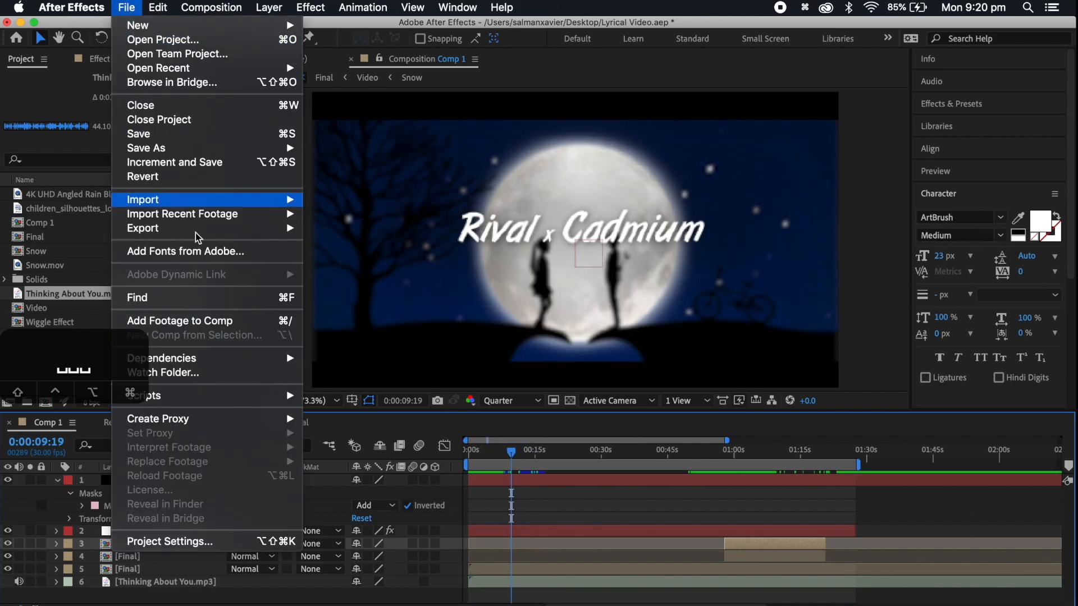
mouse_move(173, 228)
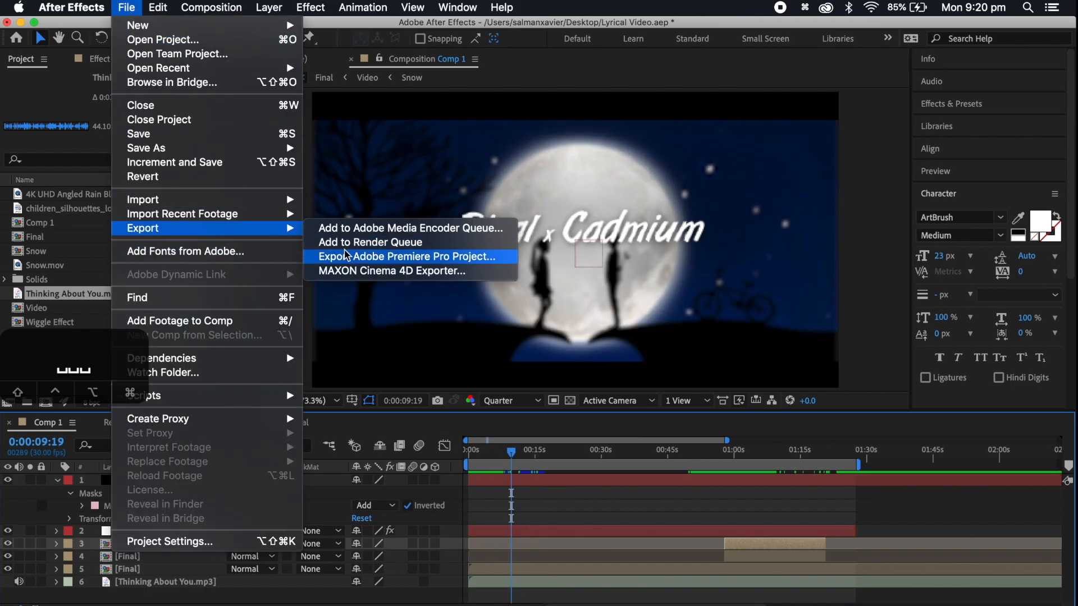
click(374, 243)
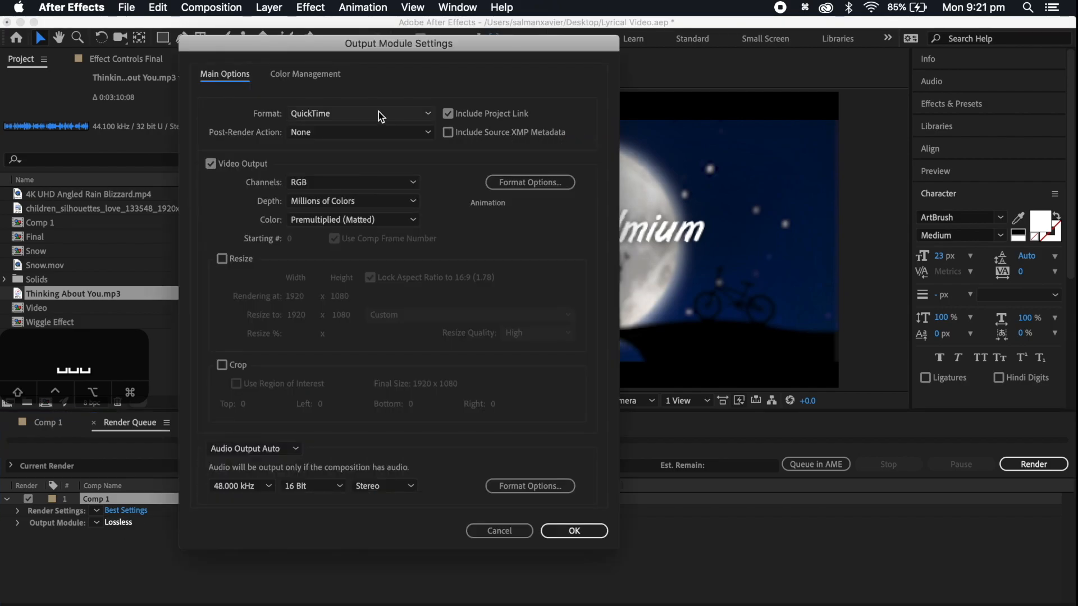
Set the output module to QuickTime format with 32 Bit audio and close the Comp 1 composition viewer
click(378, 113)
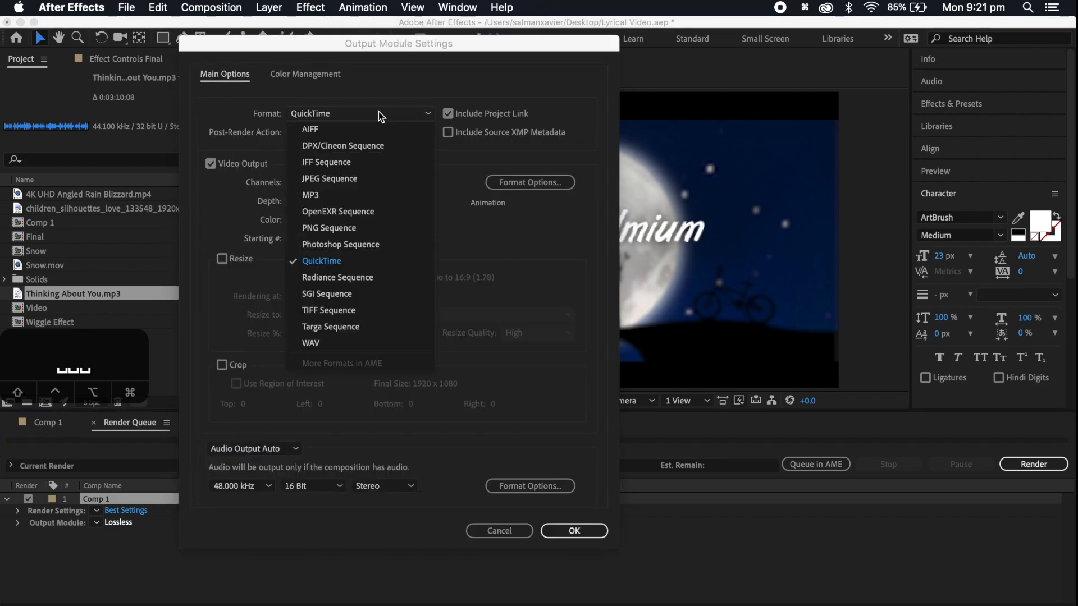
click(349, 266)
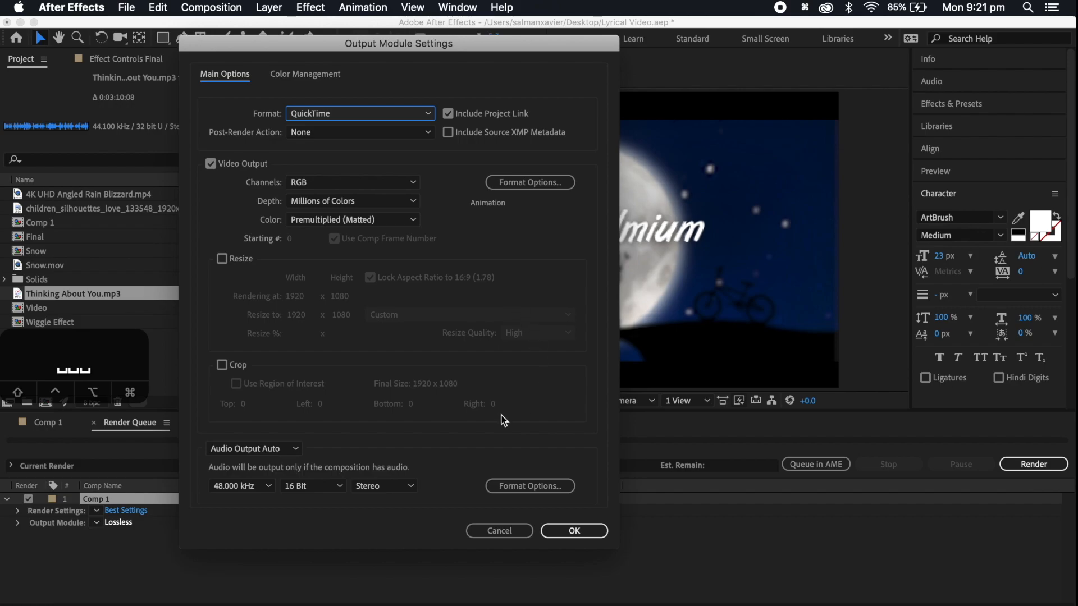
click(303, 481)
click(316, 534)
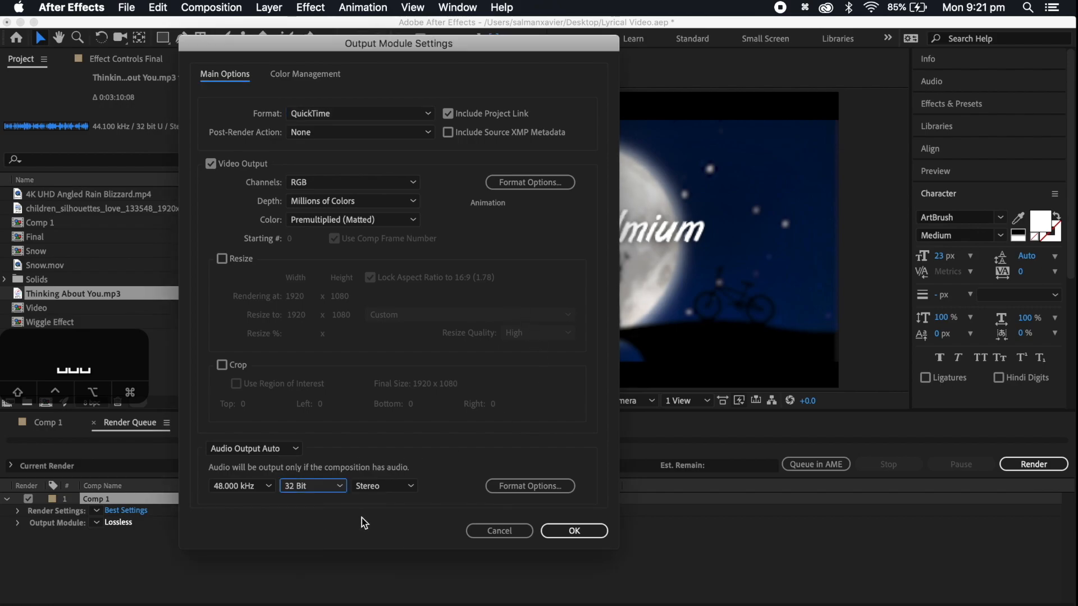
click(587, 537)
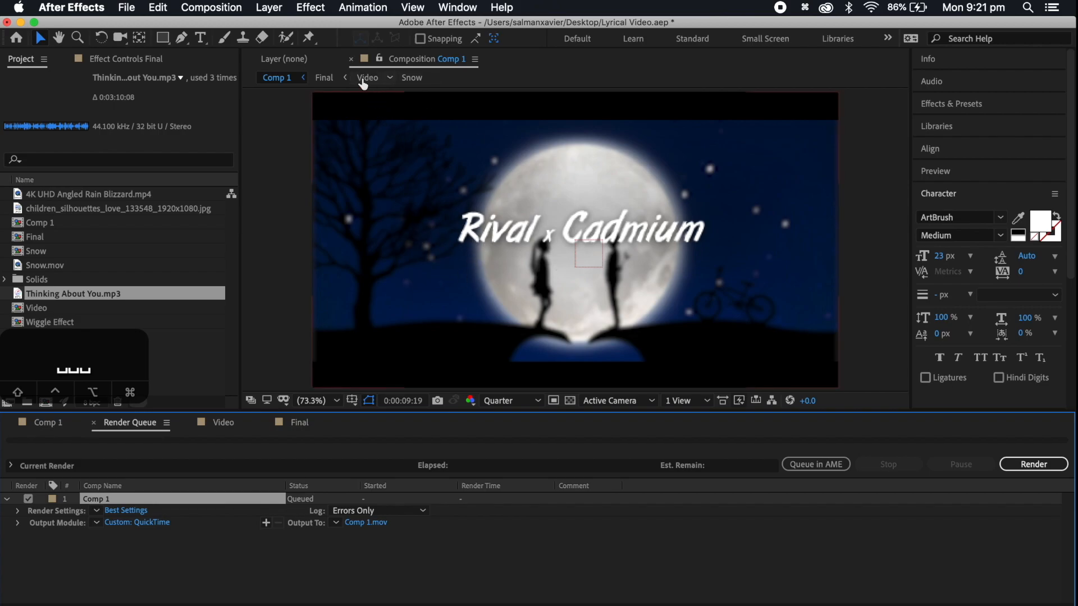
click(351, 59)
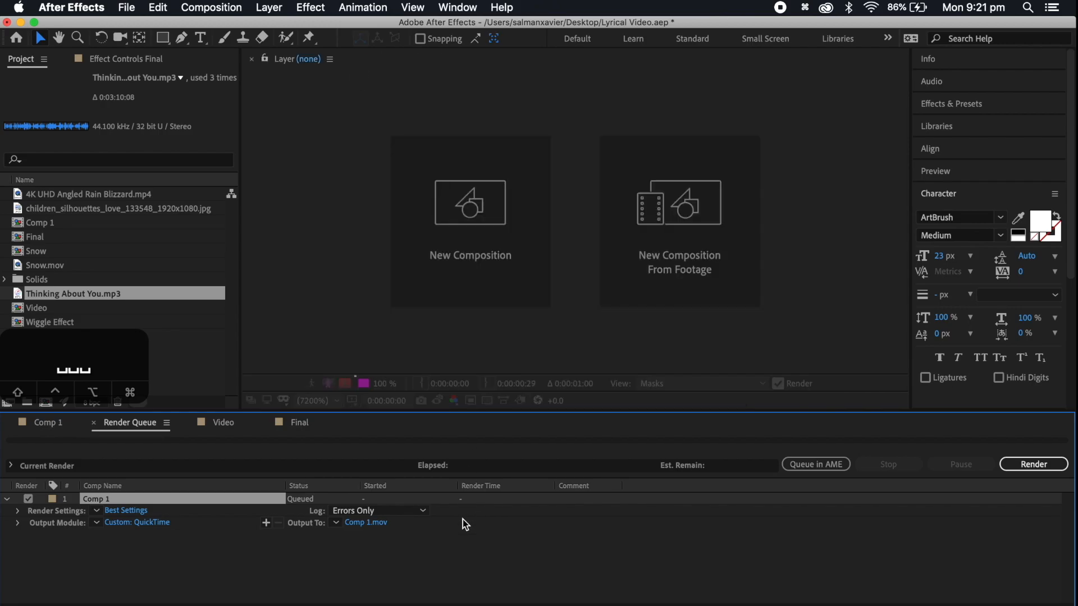